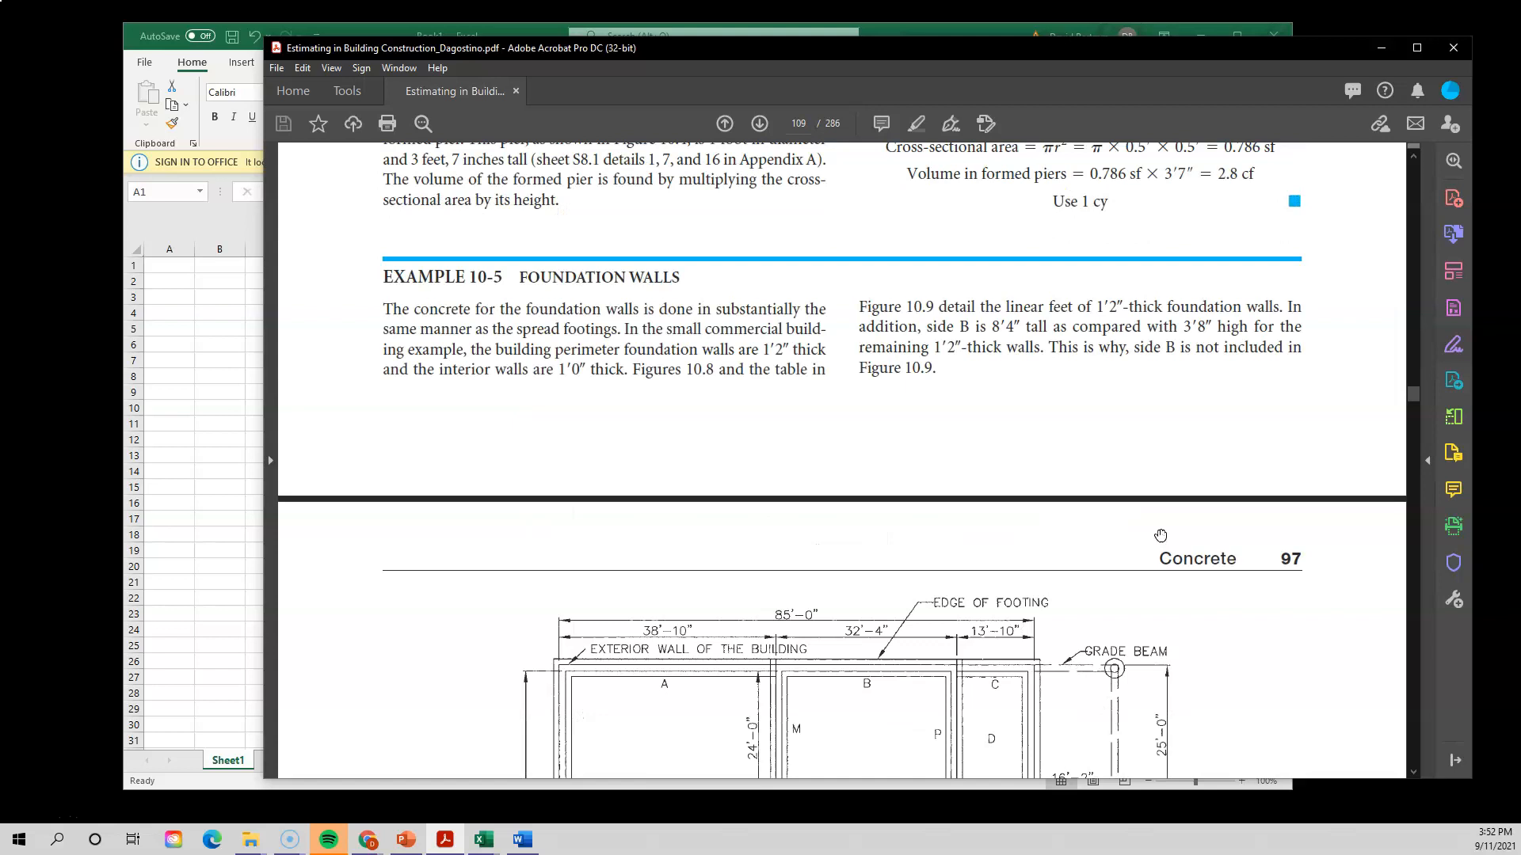
- Find the foundation wall plan in Figure 10.8 of Example 10-5 and enlarge it to 200%
{"action": "scroll", "coordinate": [1160, 535], "scroll_direction": "down", "scroll_amount": 4}
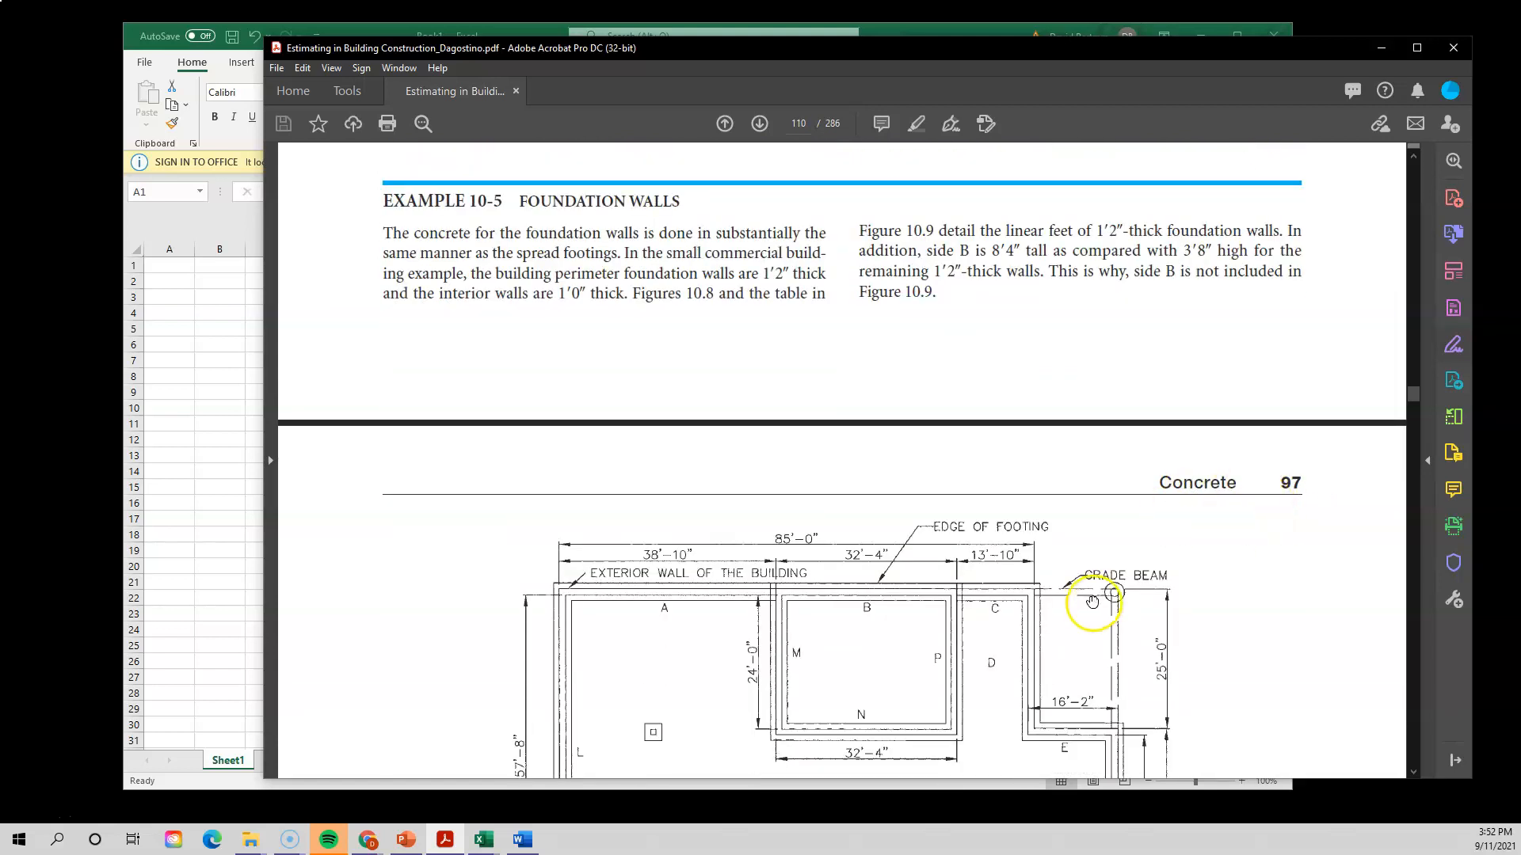
{"action": "scroll", "coordinate": [1085, 604], "scroll_direction": "down", "scroll_amount": 2}
{"action": "scroll", "coordinate": [1092, 602], "scroll_direction": "down", "scroll_amount": 3}
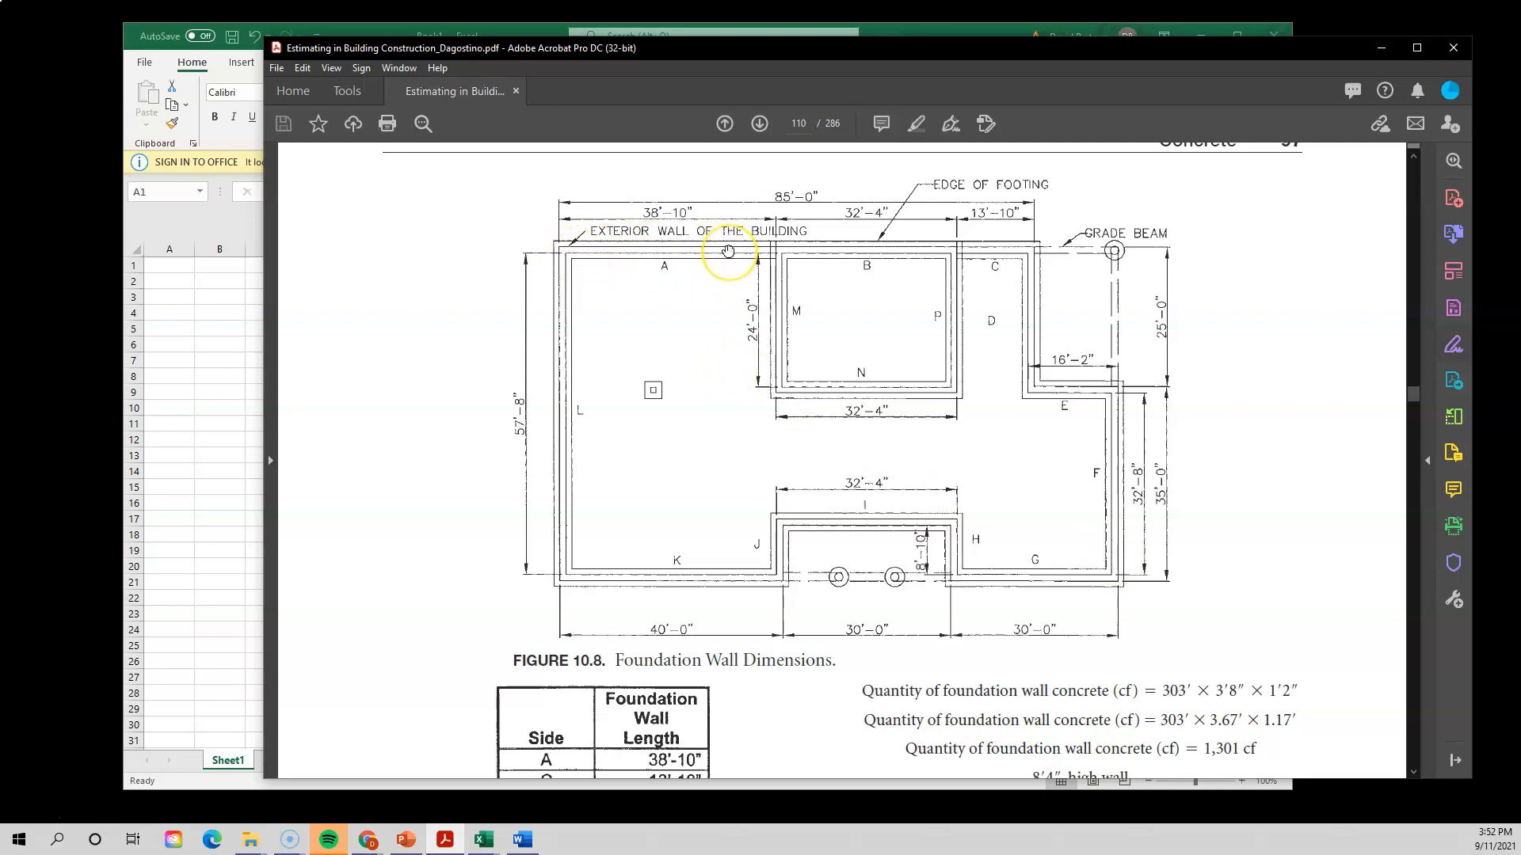
{"action": "key", "text": "ctrl+equal"}
{"action": "left_click_drag", "start_coordinate": [734, 770], "coordinate": [857, 774]}
{"action": "scroll", "coordinate": [888, 594], "scroll_direction": "down", "scroll_amount": 2}
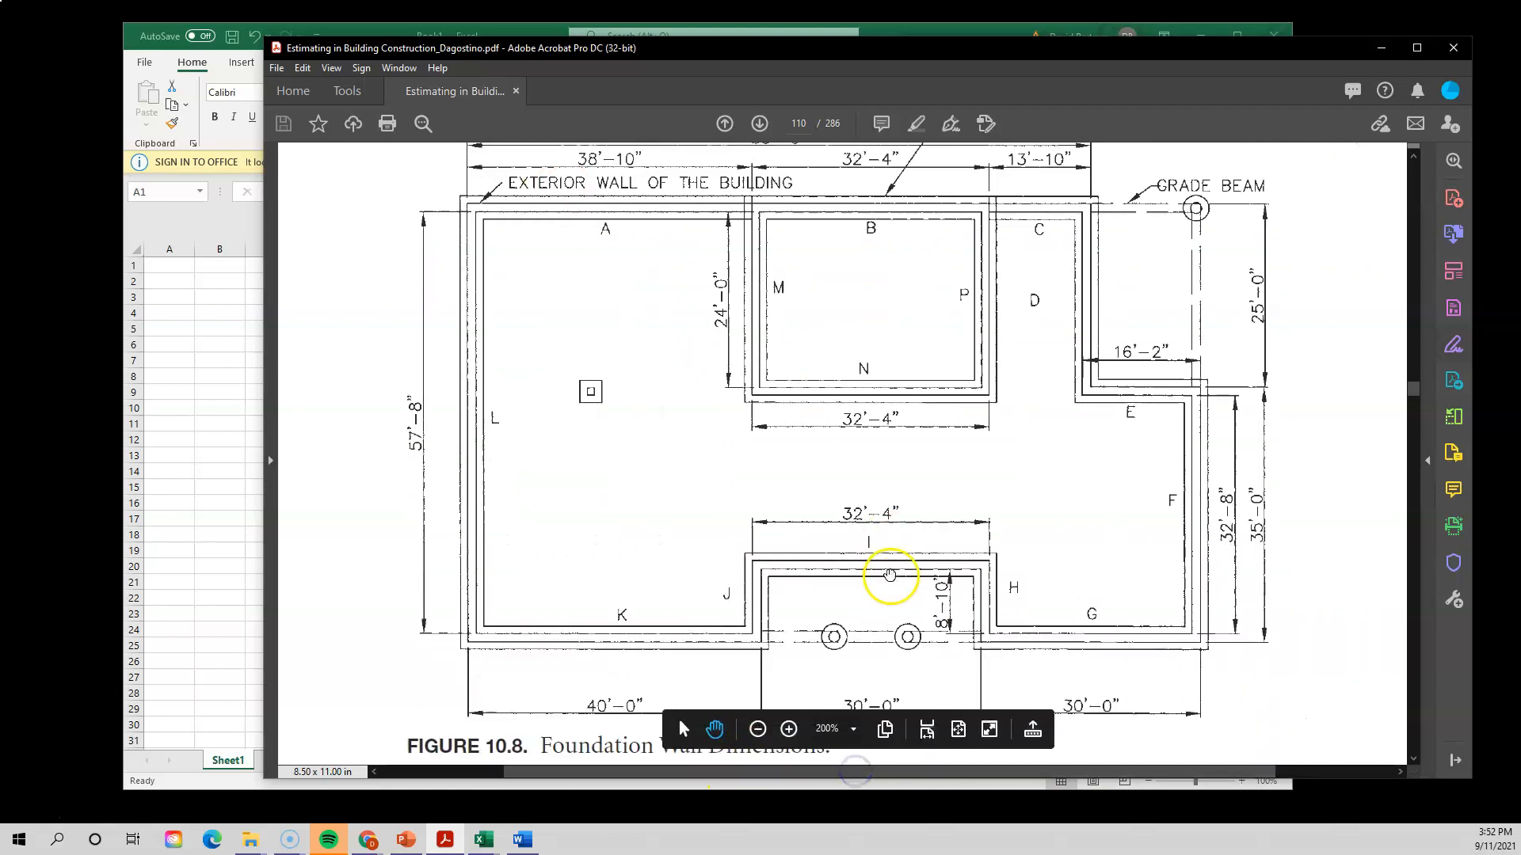
- Move the PDF window up to the screen's upper edge and make it taller to show the whole Figure 10.8 plan
{"action": "scroll", "coordinate": [891, 577], "scroll_direction": "up", "scroll_amount": 1}
{"action": "left_click_drag", "start_coordinate": [1265, 38], "coordinate": [1304, 3]}
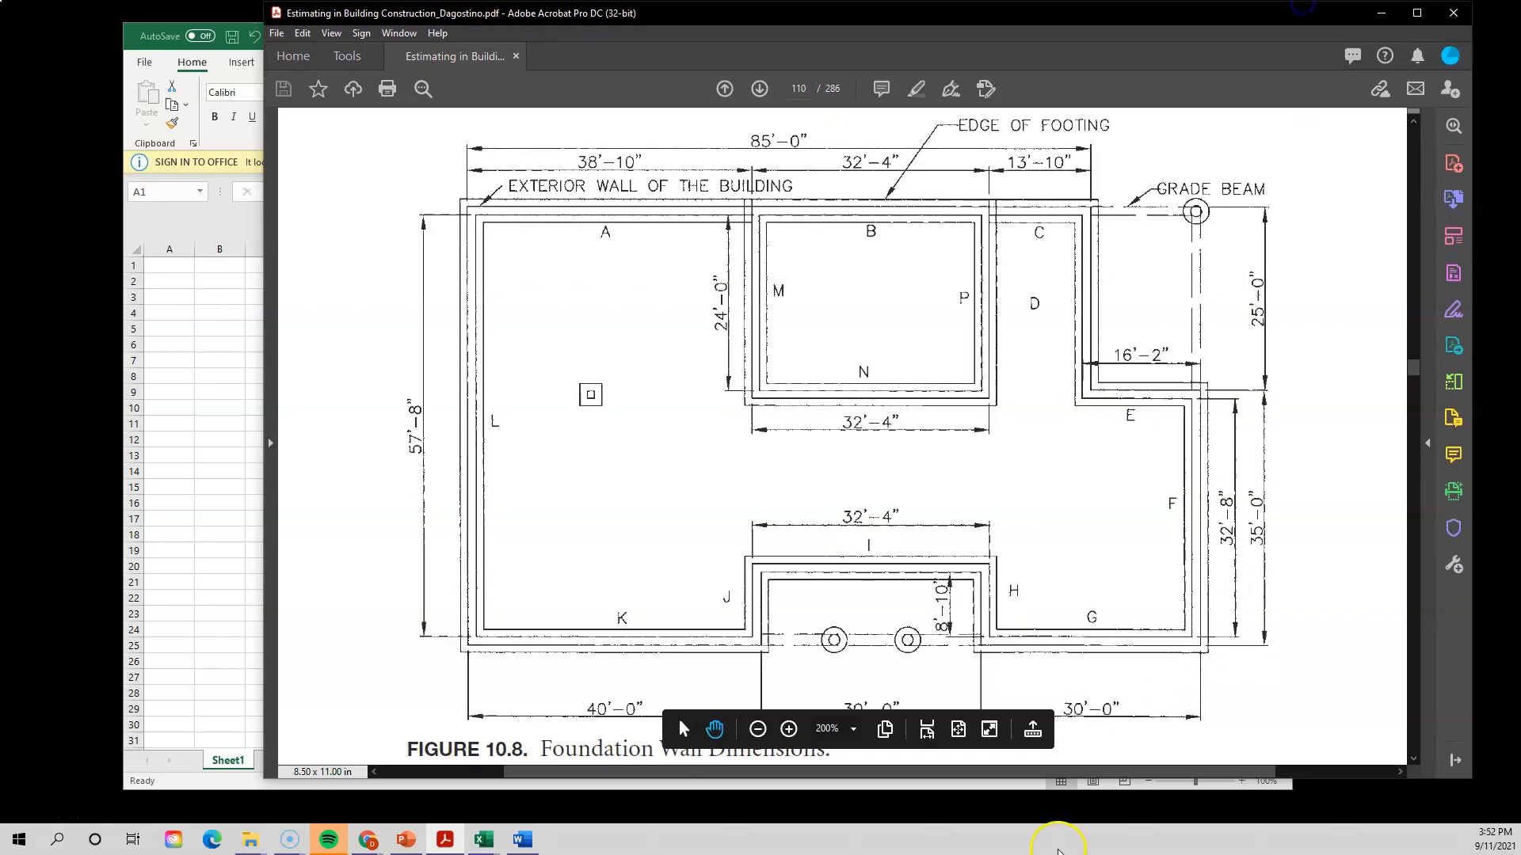
{"action": "left_click_drag", "start_coordinate": [1082, 782], "coordinate": [1080, 829]}
{"action": "scroll", "coordinate": [917, 586], "scroll_direction": "up", "scroll_amount": 1}
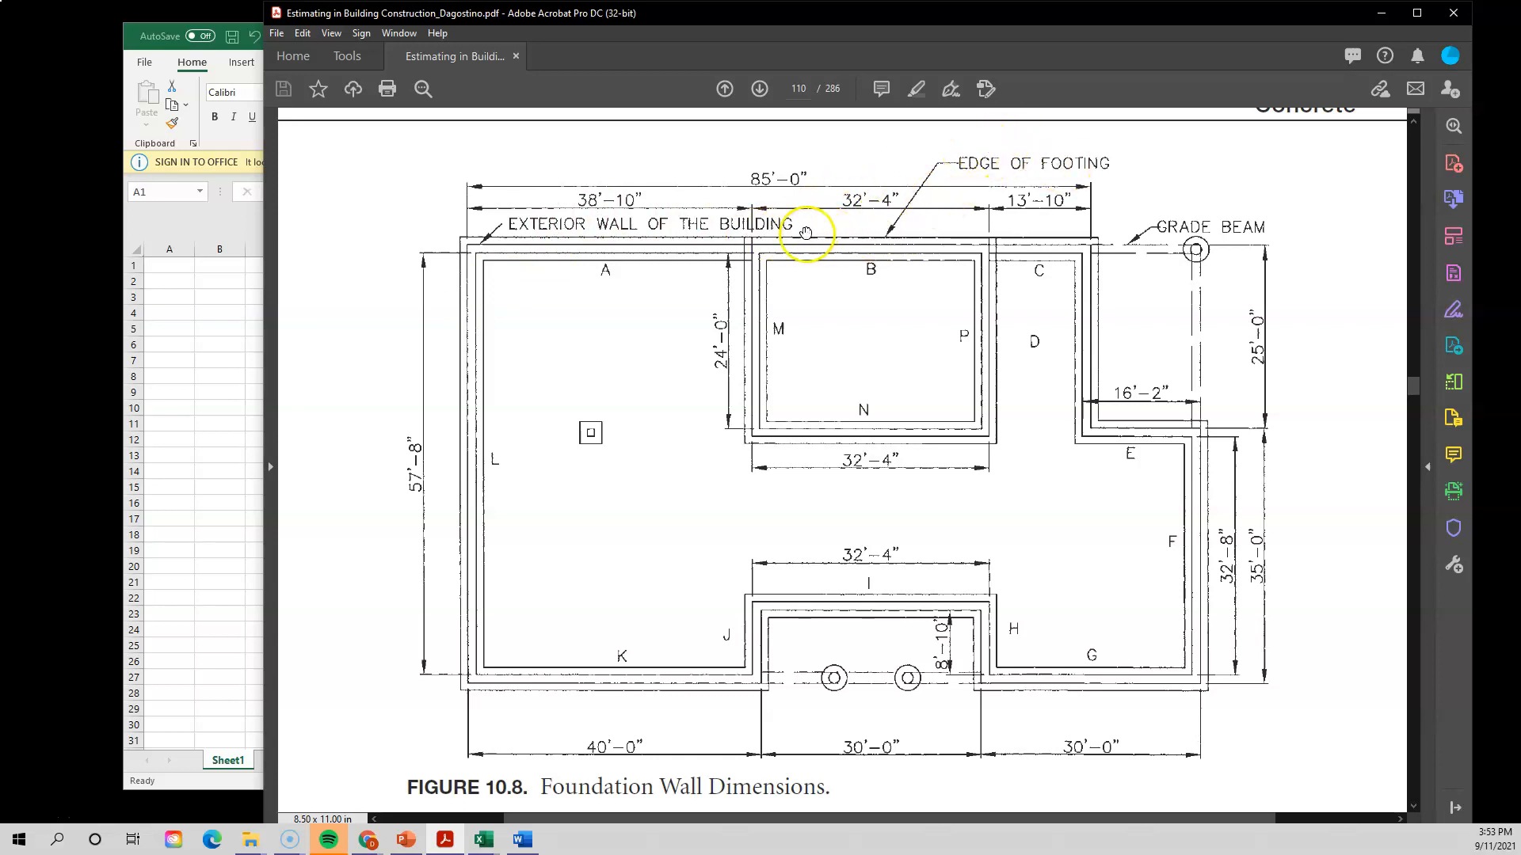
{"action": "key", "text": "ctrl+equal"}
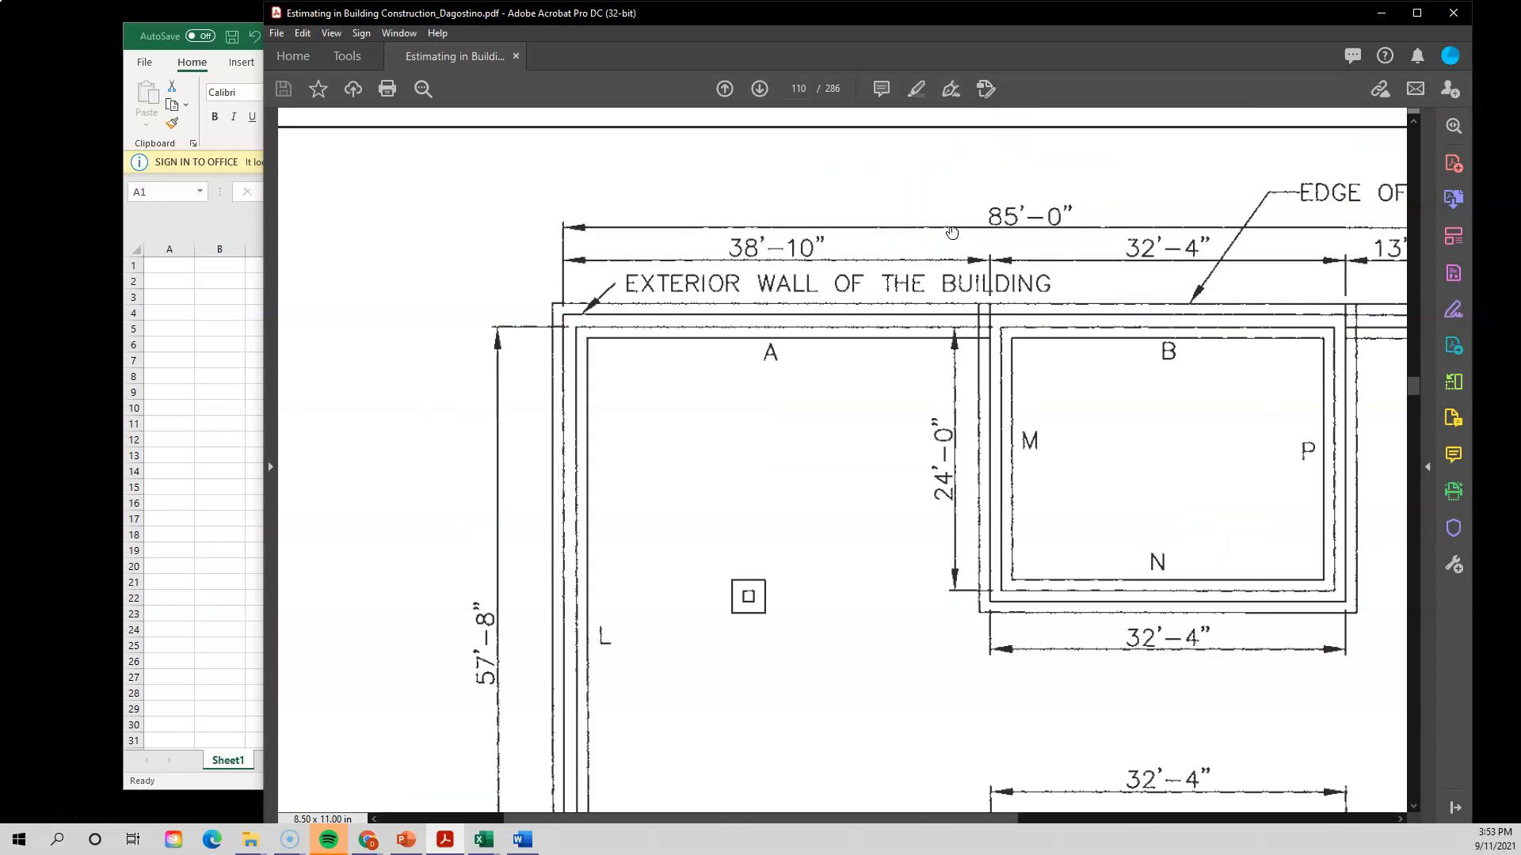
{"action": "key", "text": "ctrl+minus"}
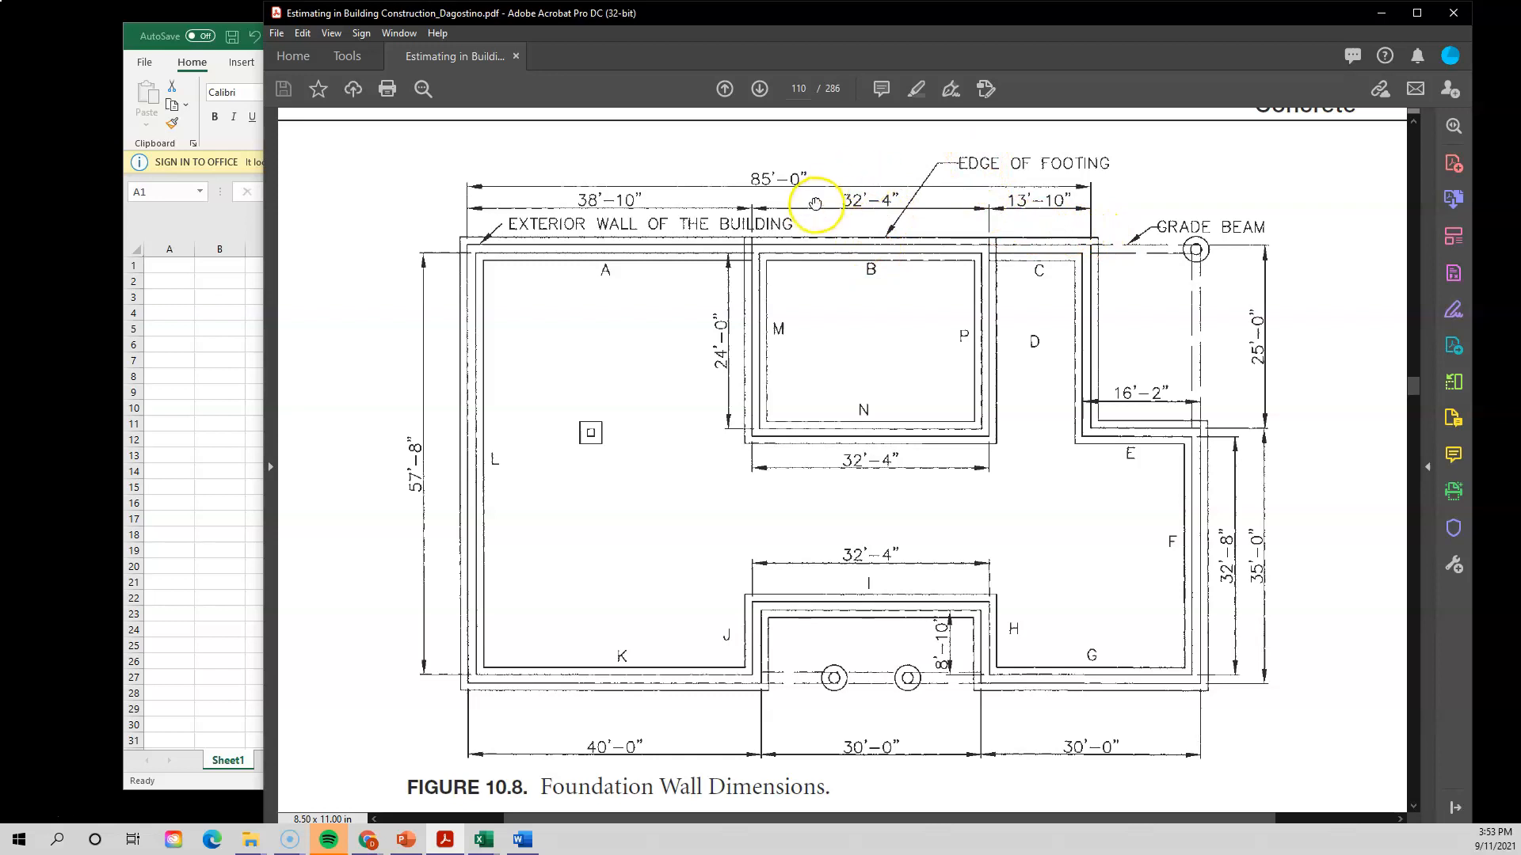
- Compare the side lengths A to L in the Figure 10.9 table with the wall dimensions on the Figure 10.8 plan
{"action": "scroll", "coordinate": [786, 420], "scroll_direction": "down", "scroll_amount": 6}
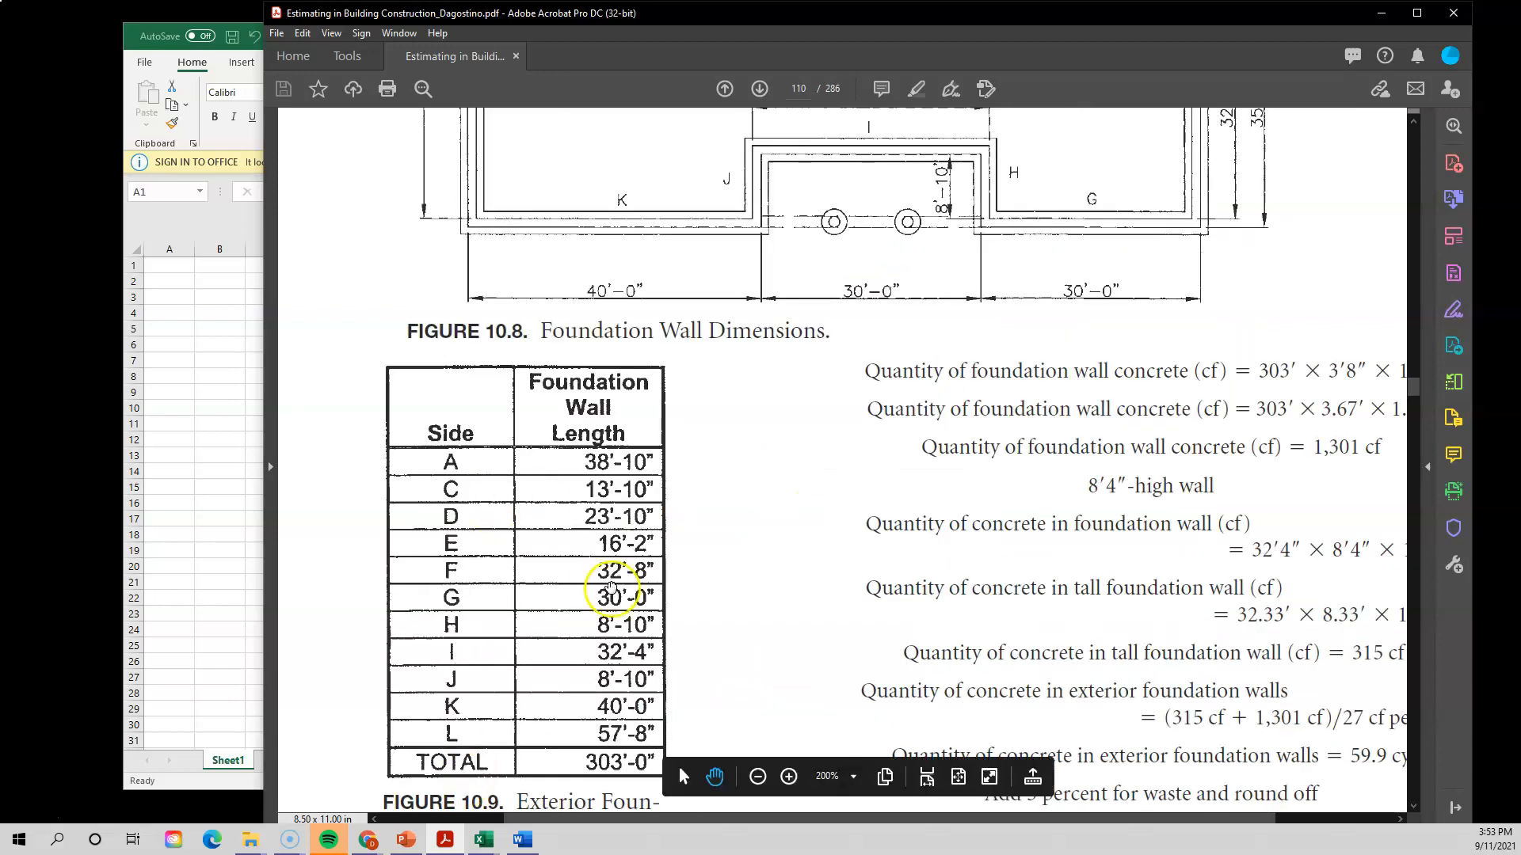
{"action": "scroll", "coordinate": [554, 625], "scroll_direction": "up", "scroll_amount": 6}
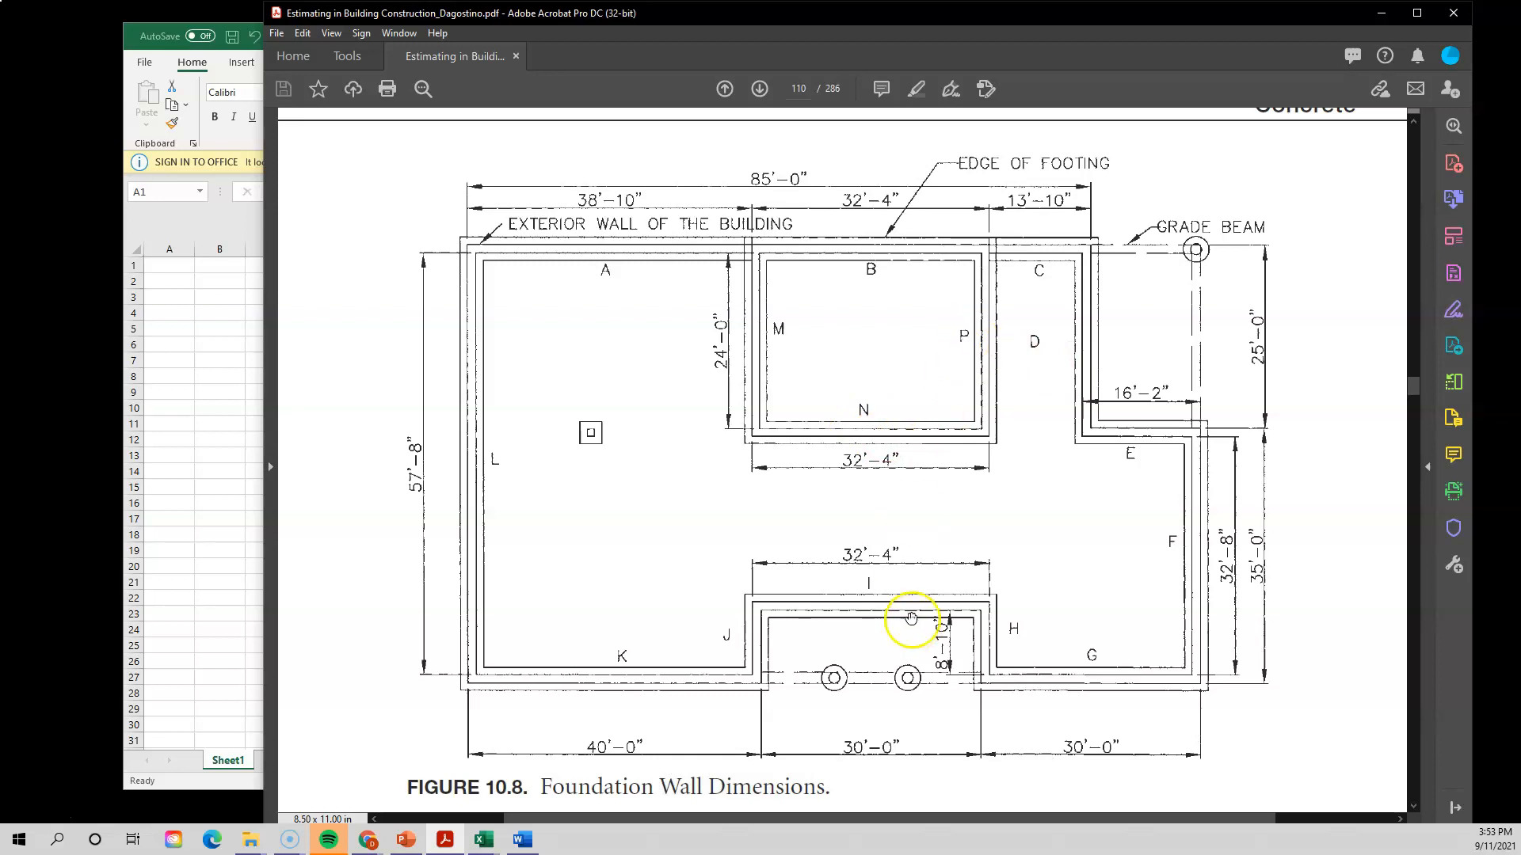
{"action": "scroll", "coordinate": [473, 412], "scroll_direction": "down", "scroll_amount": 3}
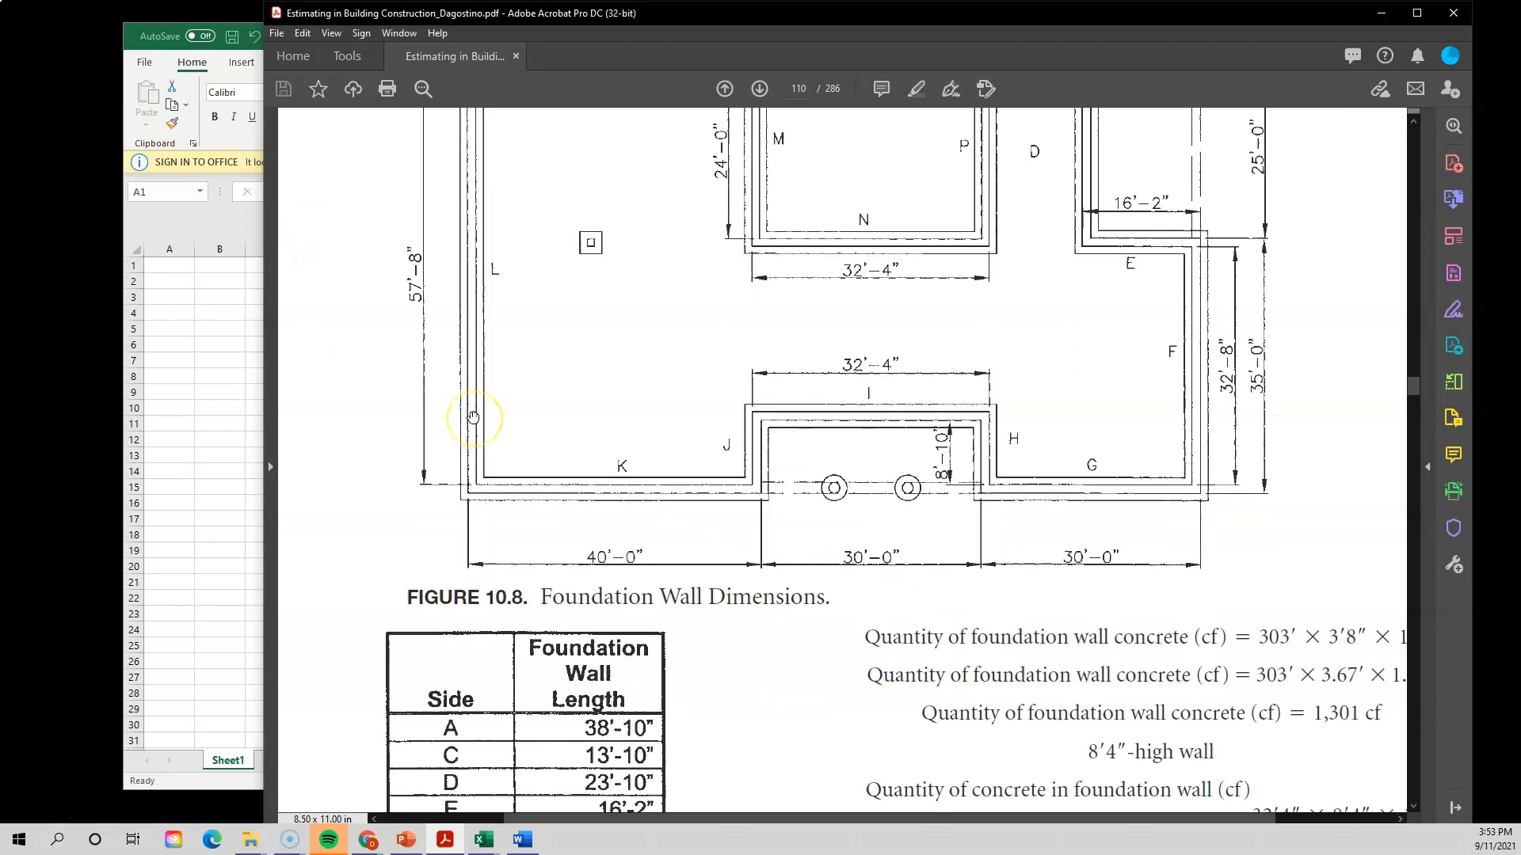
{"action": "scroll", "coordinate": [473, 417], "scroll_direction": "down", "scroll_amount": 3}
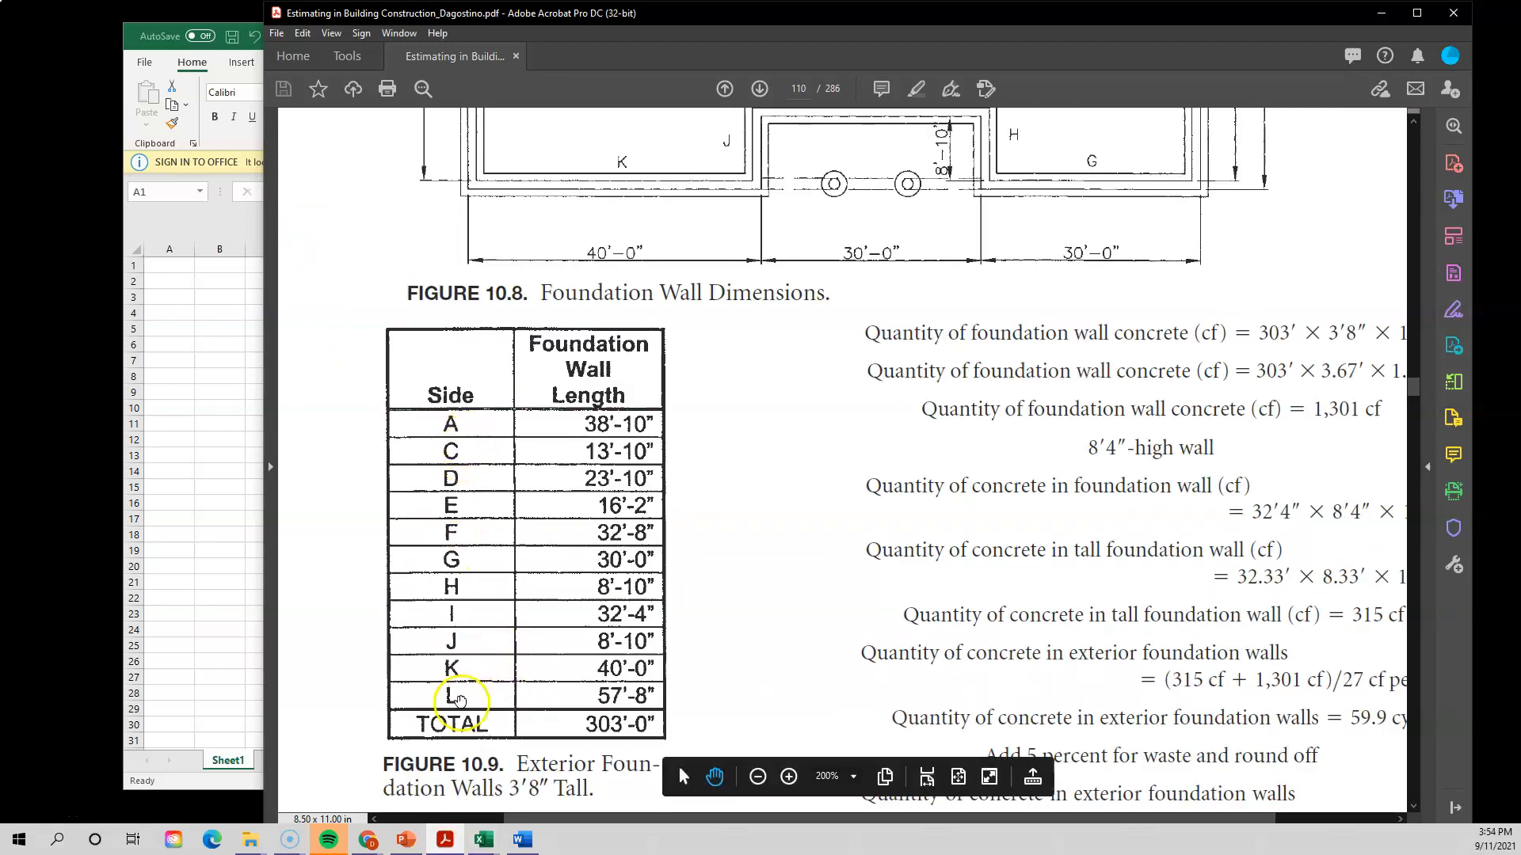
{"action": "scroll", "coordinate": [460, 701], "scroll_direction": "up", "scroll_amount": 5}
{"action": "scroll", "coordinate": [856, 380], "scroll_direction": "down", "scroll_amount": 5}
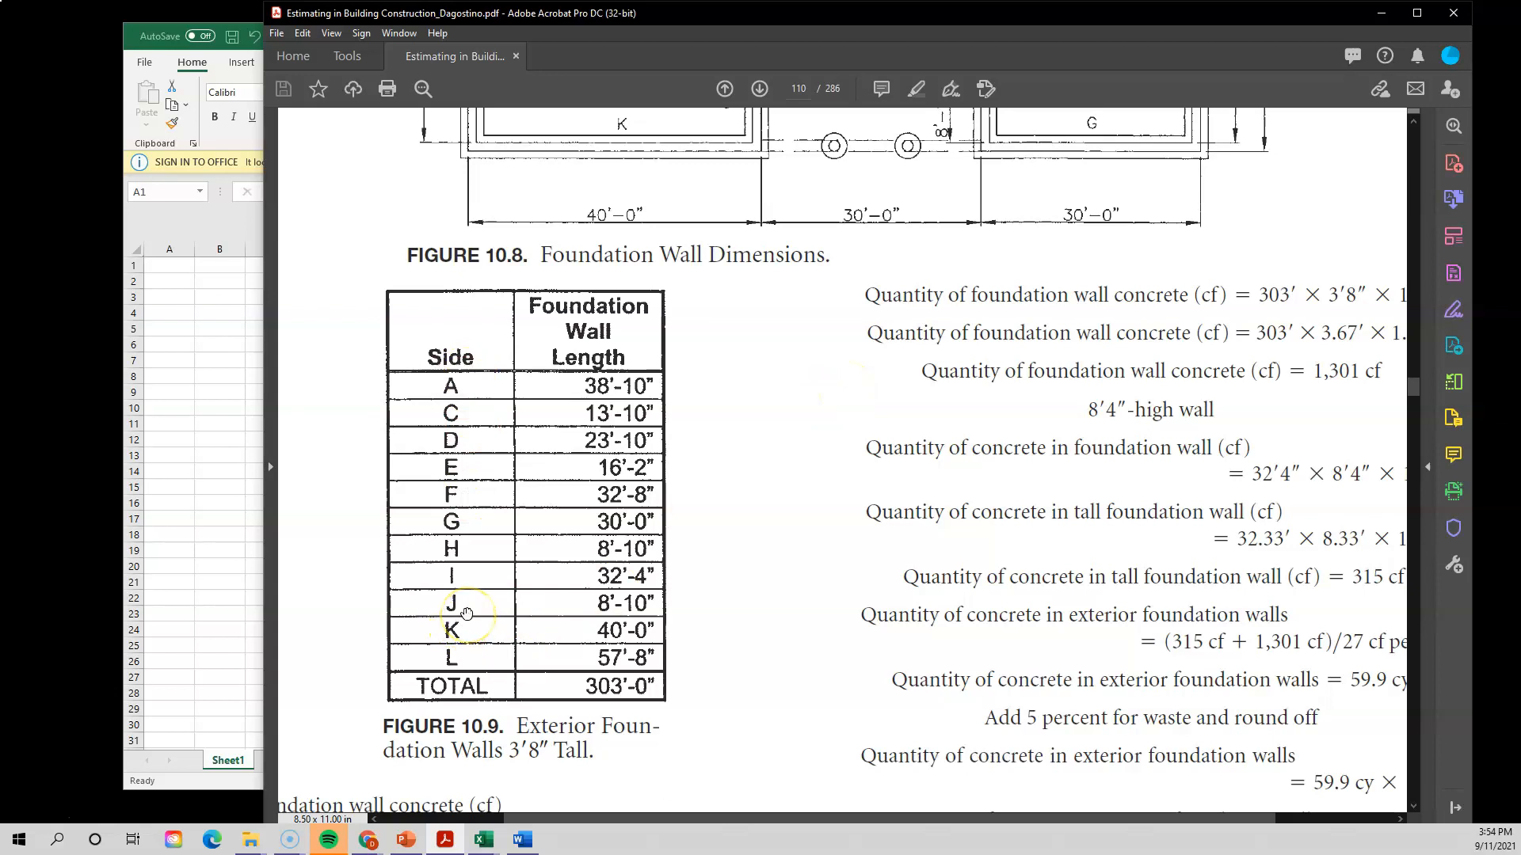
{"action": "scroll", "coordinate": [774, 401], "scroll_direction": "up", "scroll_amount": 5}
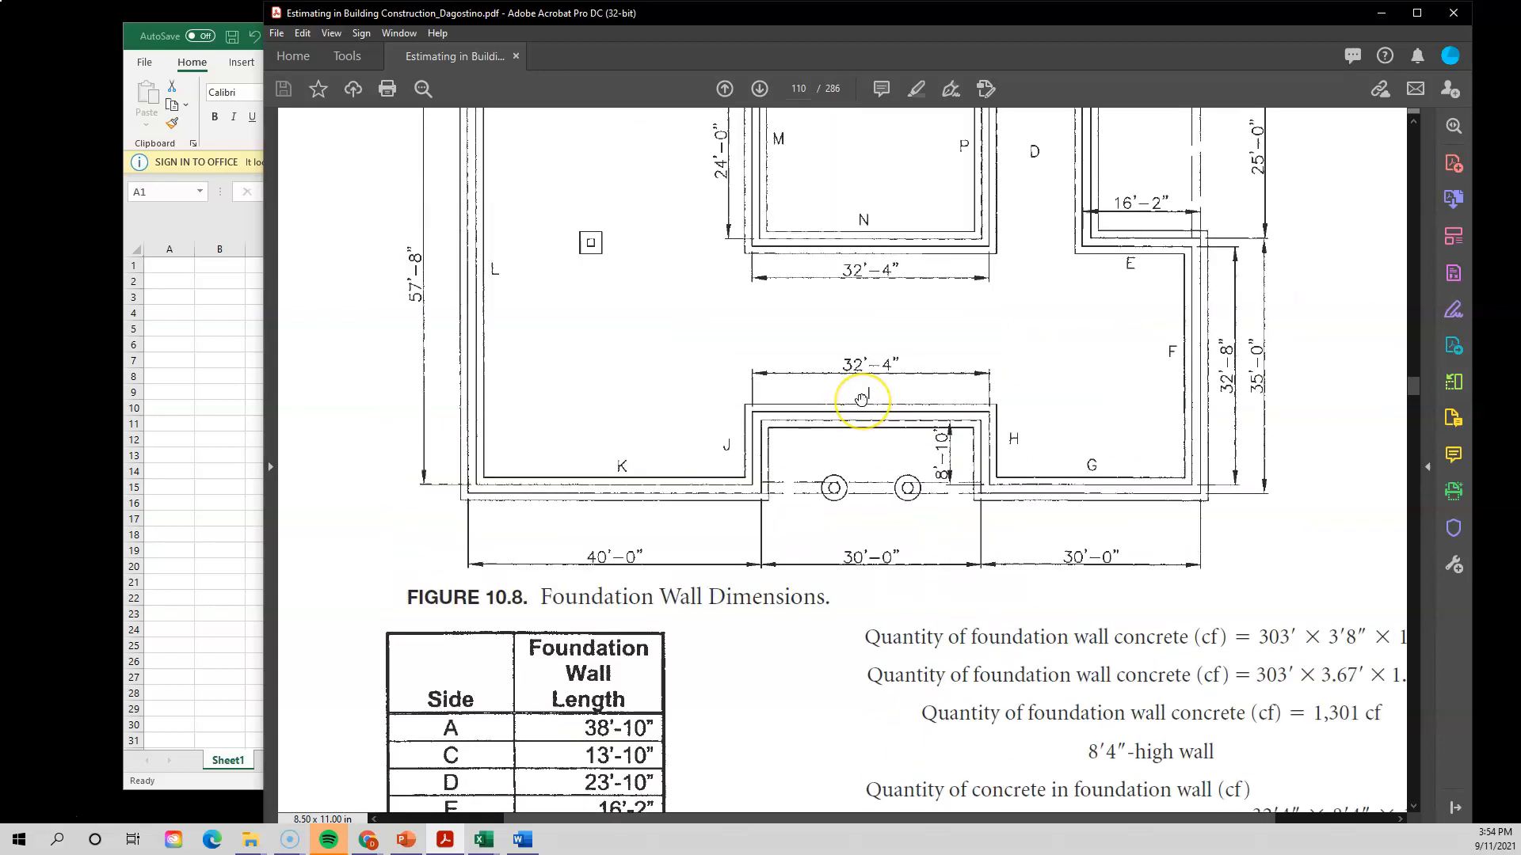
{"action": "scroll", "coordinate": [861, 400], "scroll_direction": "up", "scroll_amount": 1}
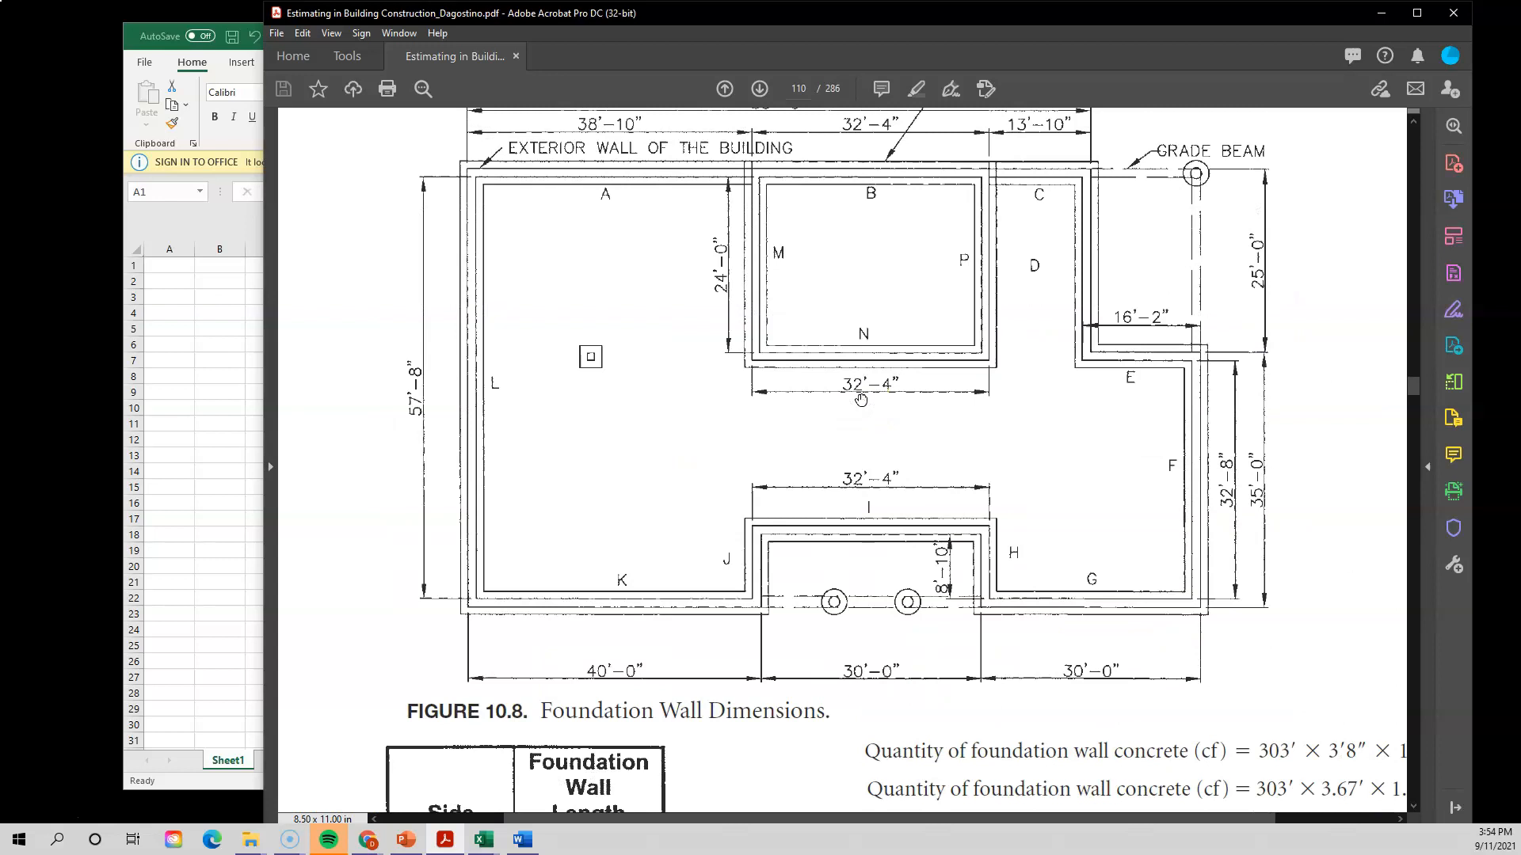
{"action": "scroll", "coordinate": [861, 400], "scroll_direction": "down", "scroll_amount": 5}
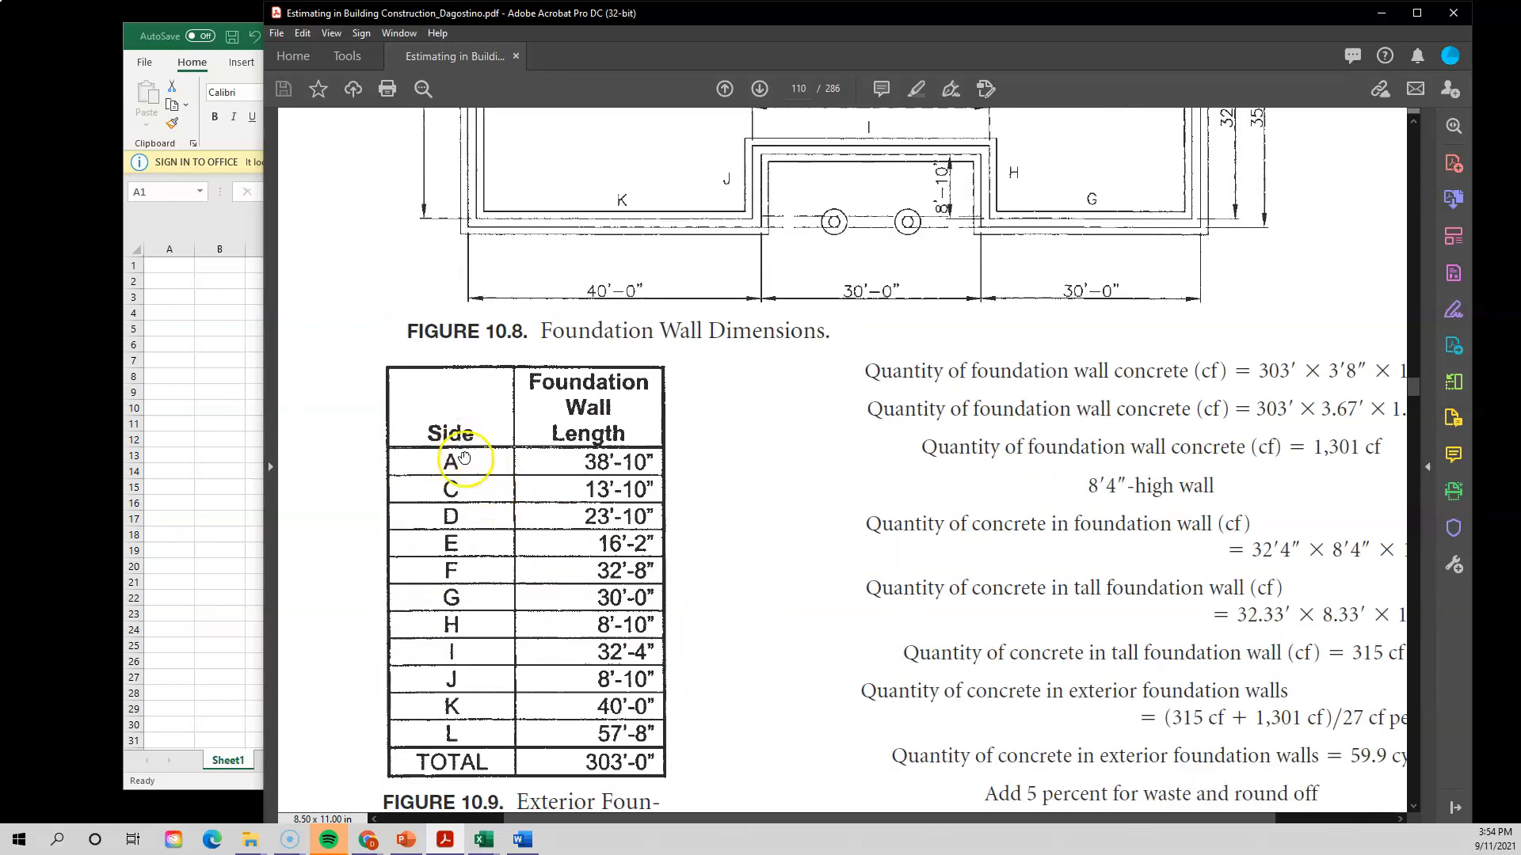
{"action": "scroll", "coordinate": [464, 707], "scroll_direction": "down", "scroll_amount": 2}
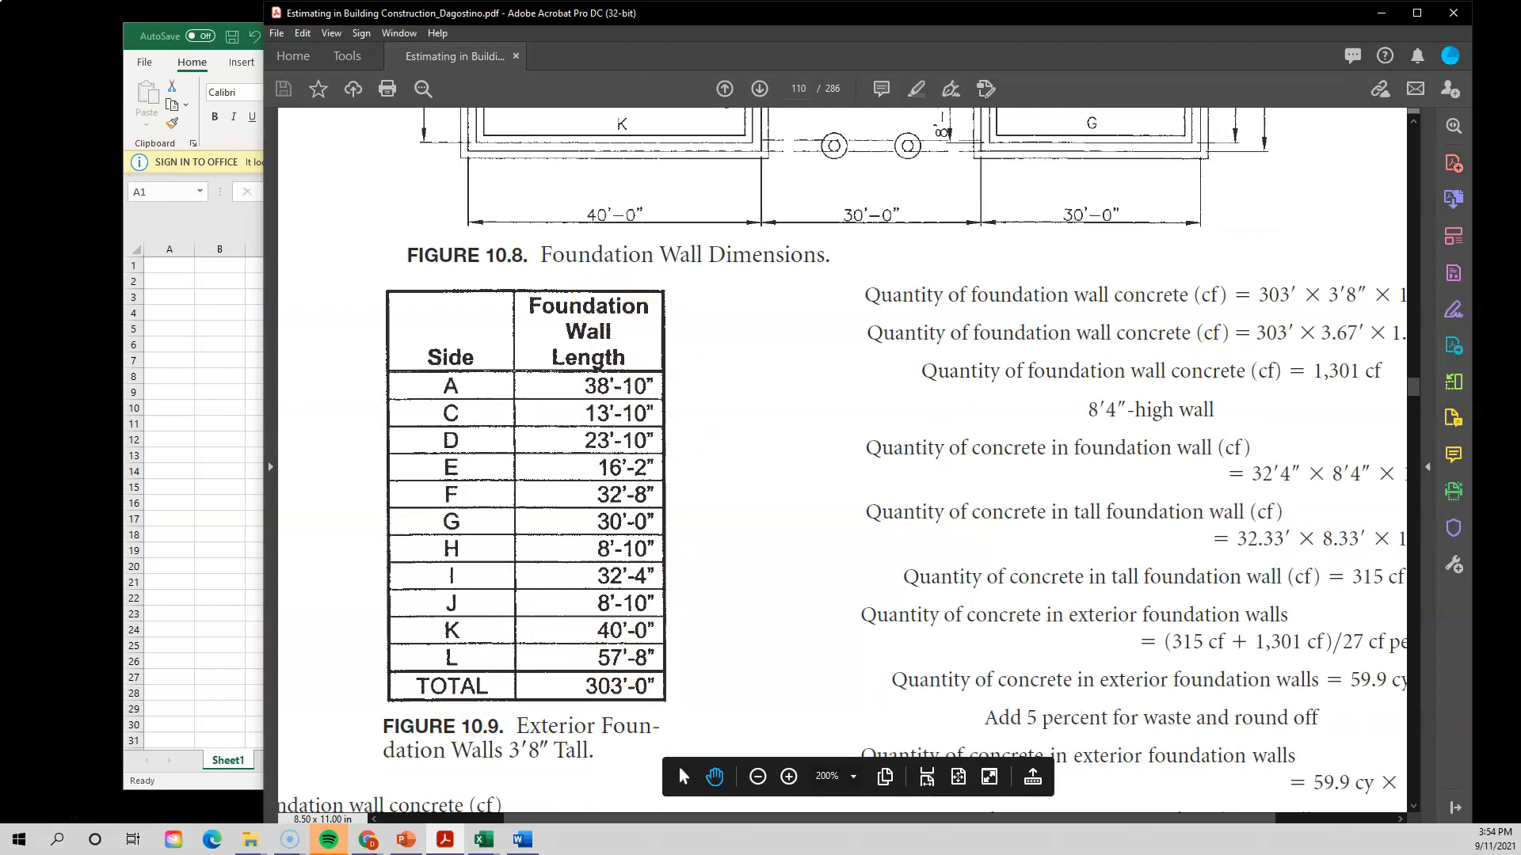
- Maximize the PDF window and set the page zoom to 150% to review the exterior foundation wall concrete calculations
{"action": "left_click", "coordinate": [1417, 12]}
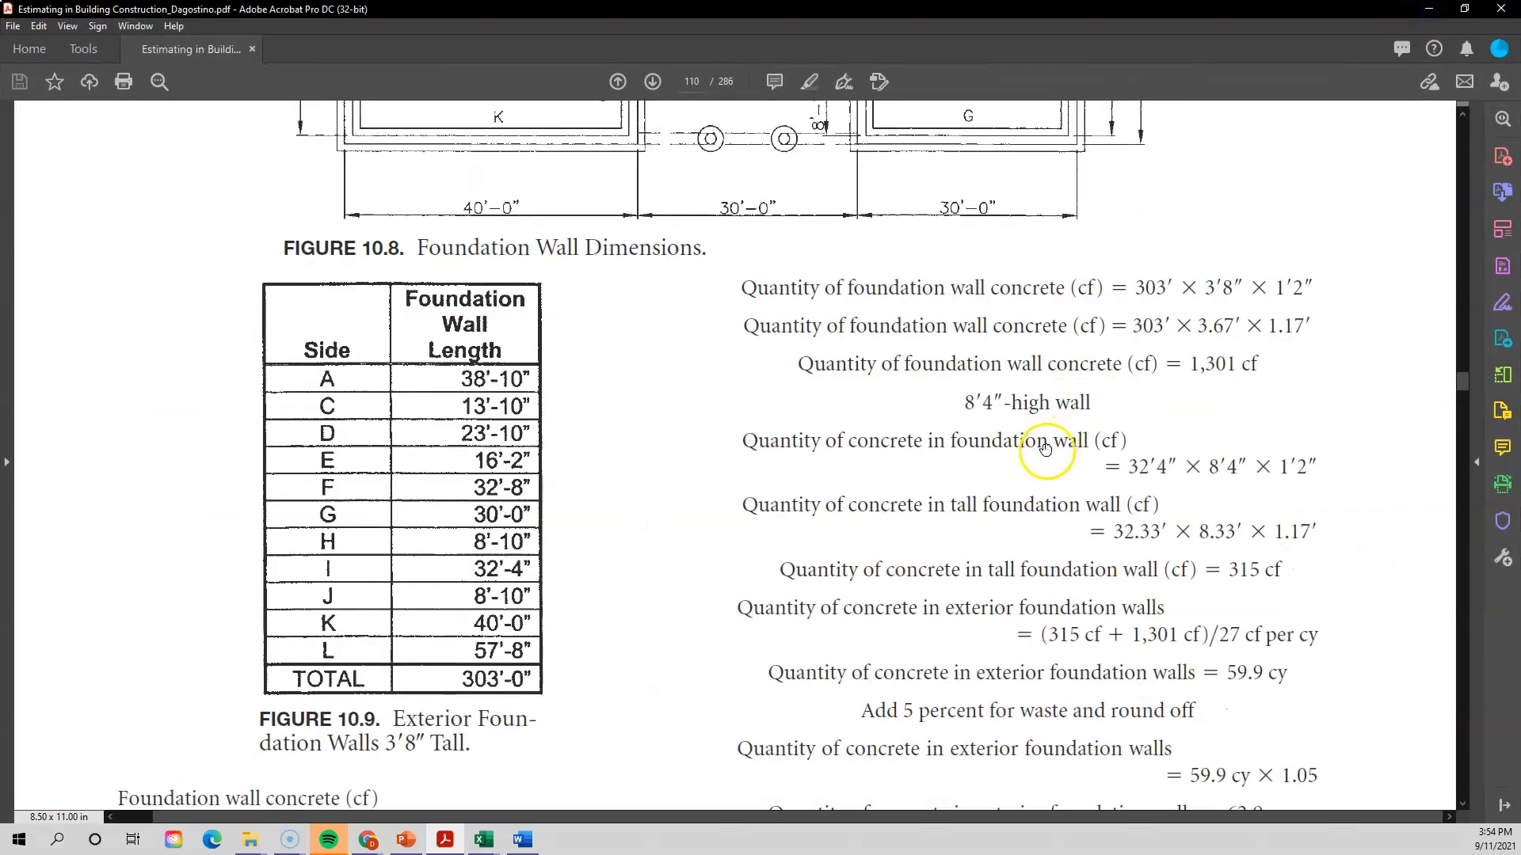
{"action": "scroll", "coordinate": [1045, 450], "scroll_direction": "down", "scroll_amount": 2}
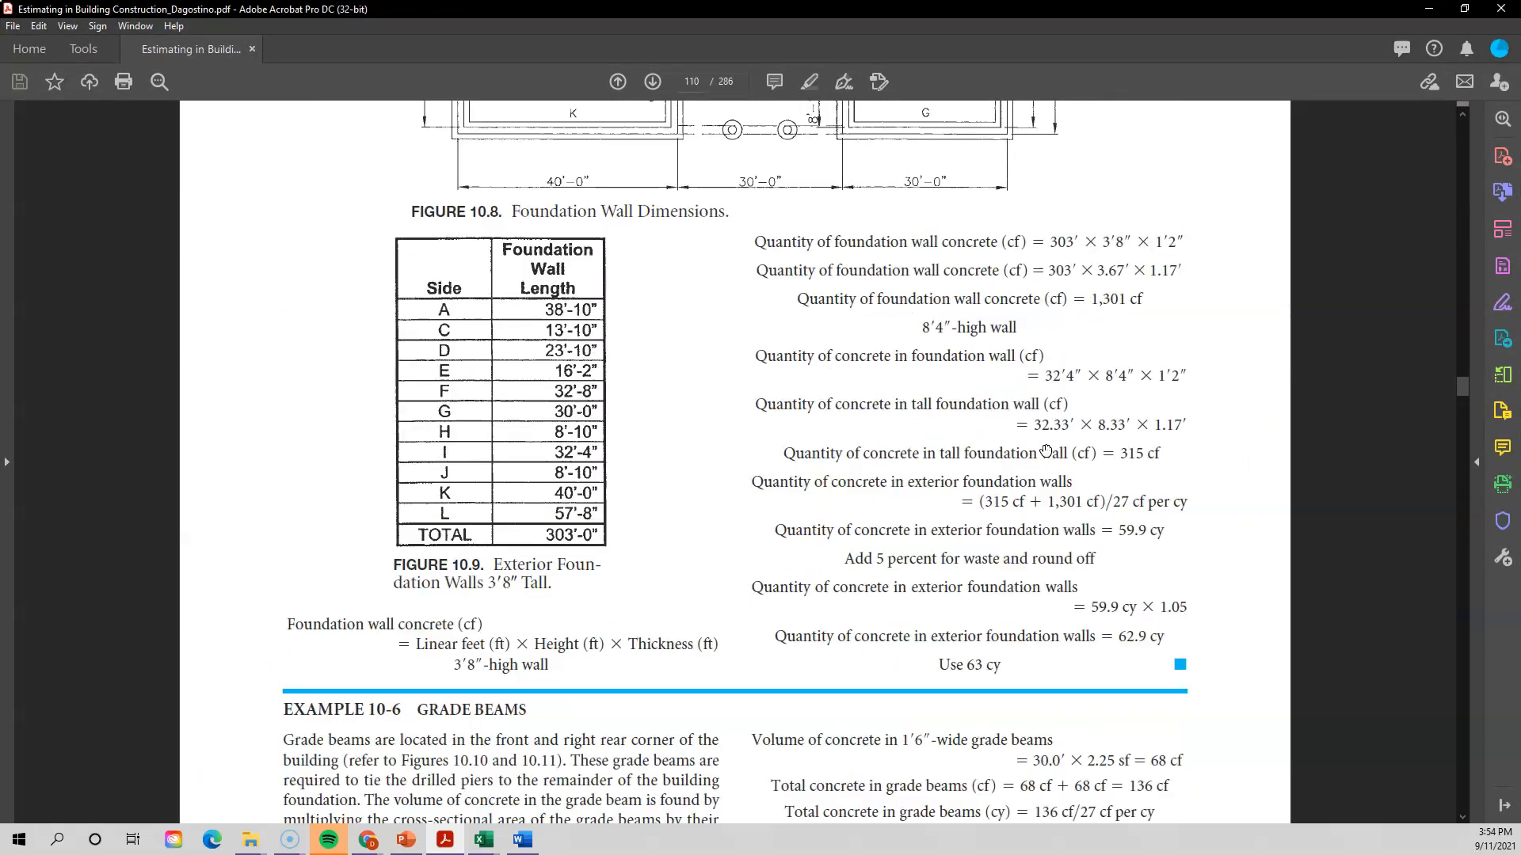
{"action": "scroll", "coordinate": [1011, 543], "scroll_direction": "down", "scroll_amount": 3}
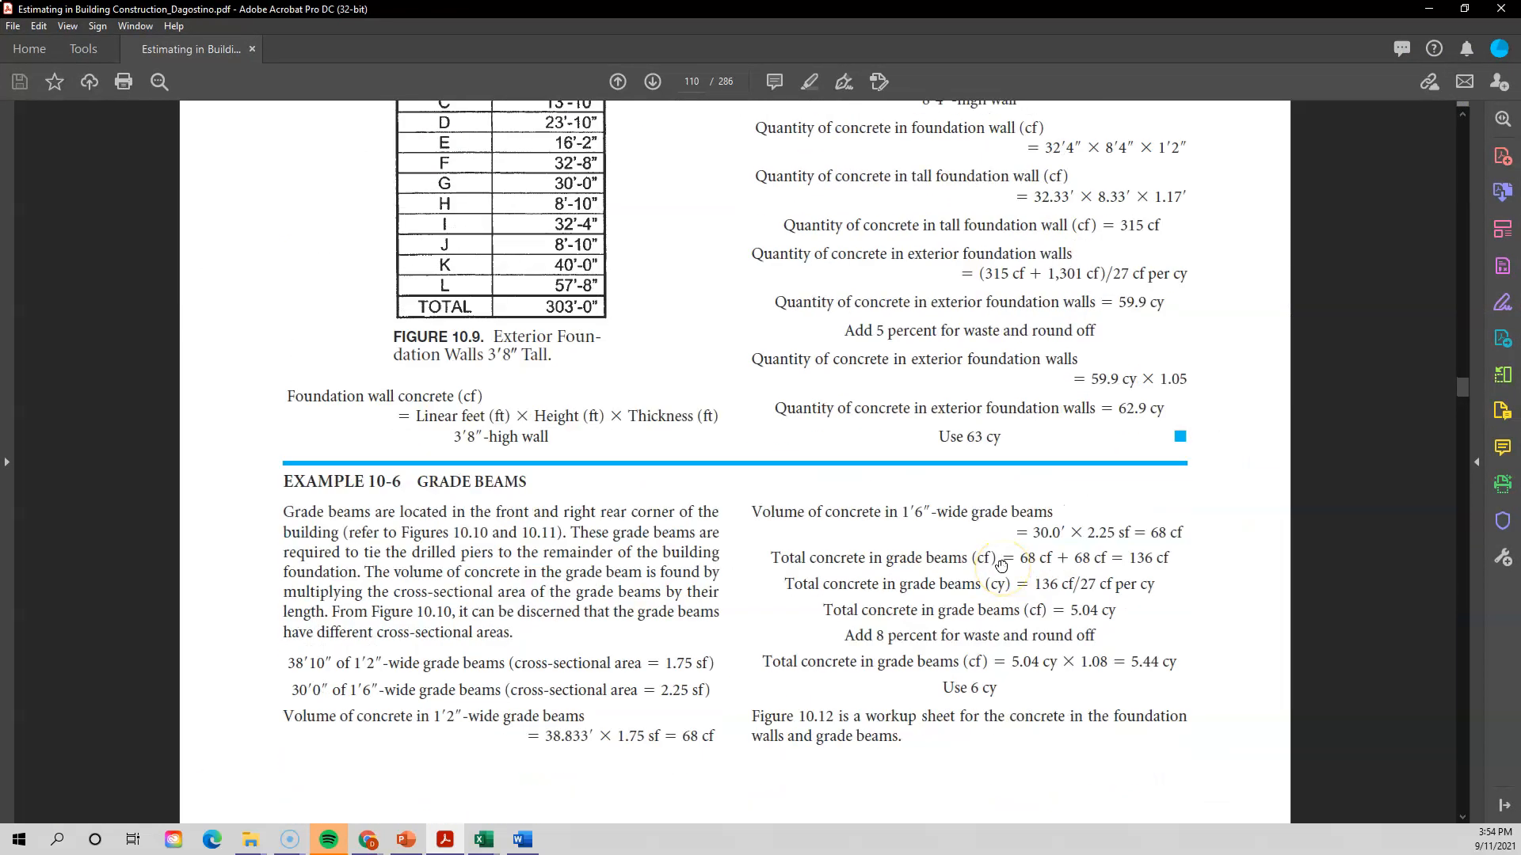
{"action": "scroll", "coordinate": [1001, 564], "scroll_direction": "up", "scroll_amount": 4}
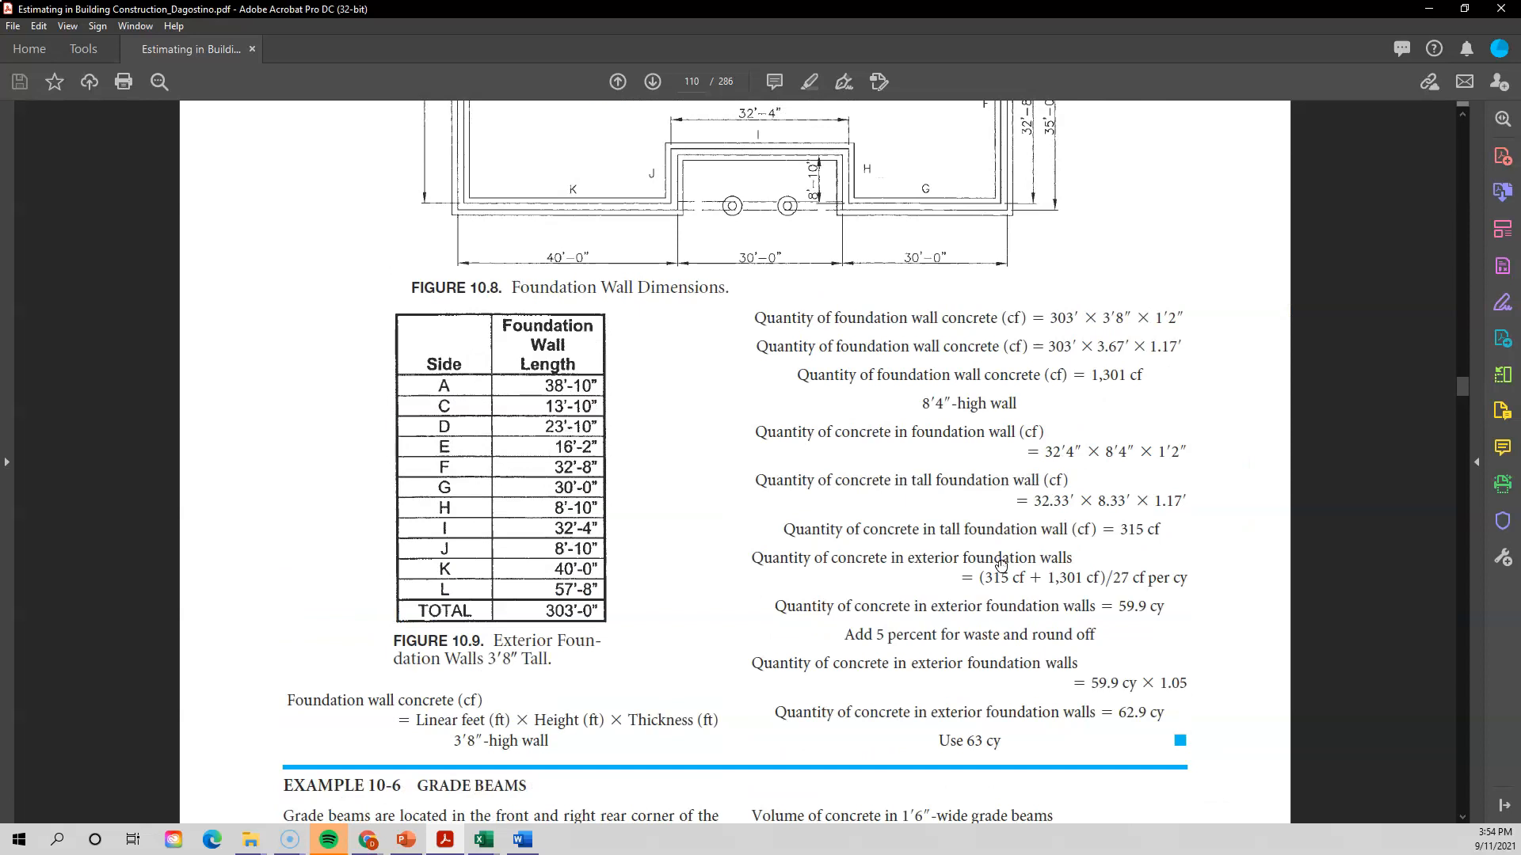
{"action": "scroll", "coordinate": [1001, 565], "scroll_direction": "up", "scroll_amount": 1}
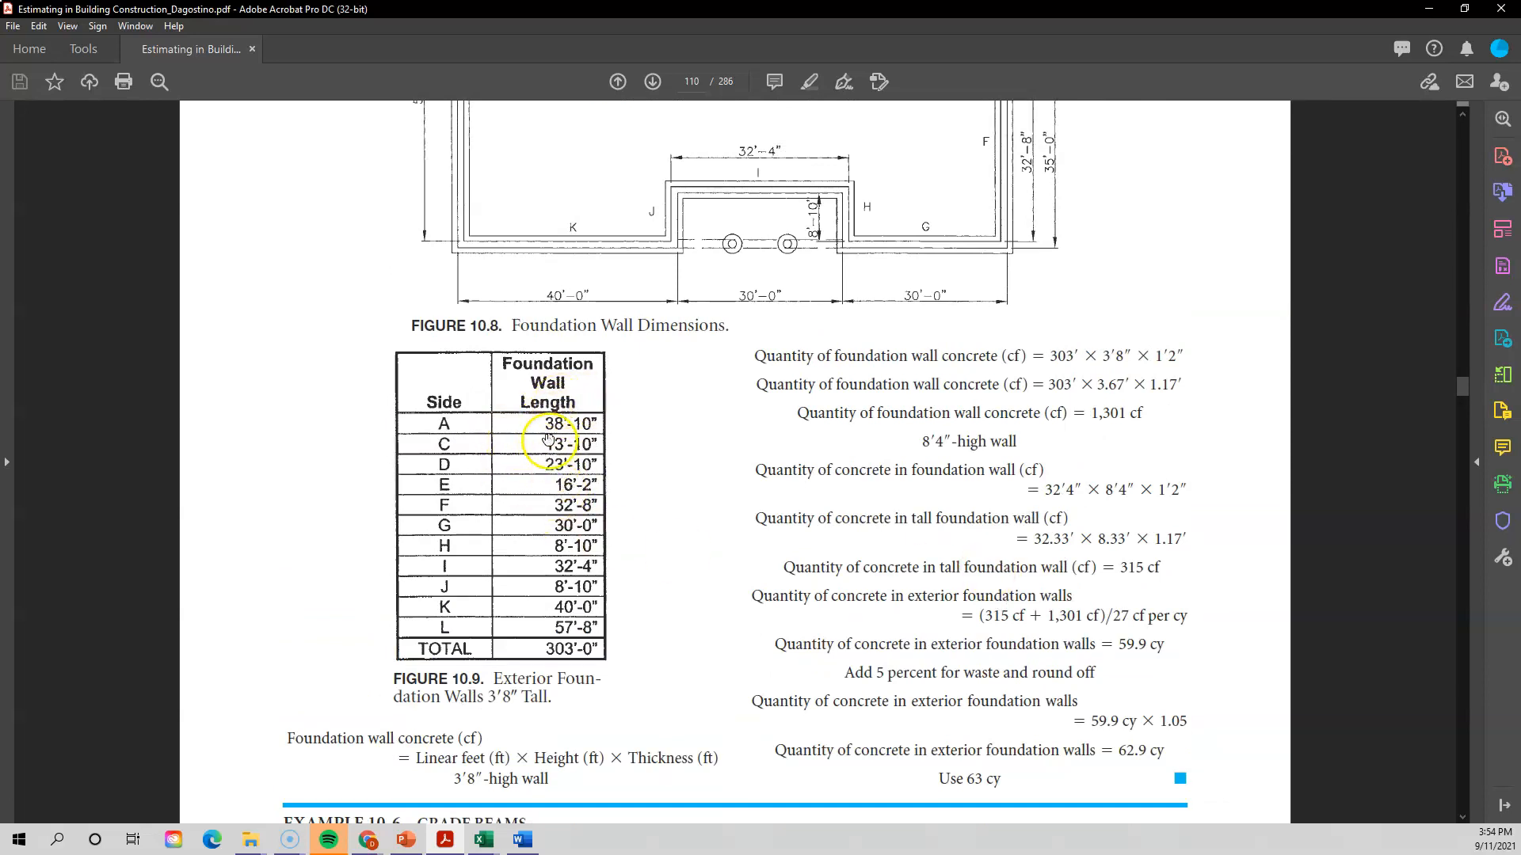
- Examine the exterior wall sides and their dimensions on the Figure 10.8 foundation plan
{"action": "scroll", "coordinate": [560, 611], "scroll_direction": "up", "scroll_amount": 5}
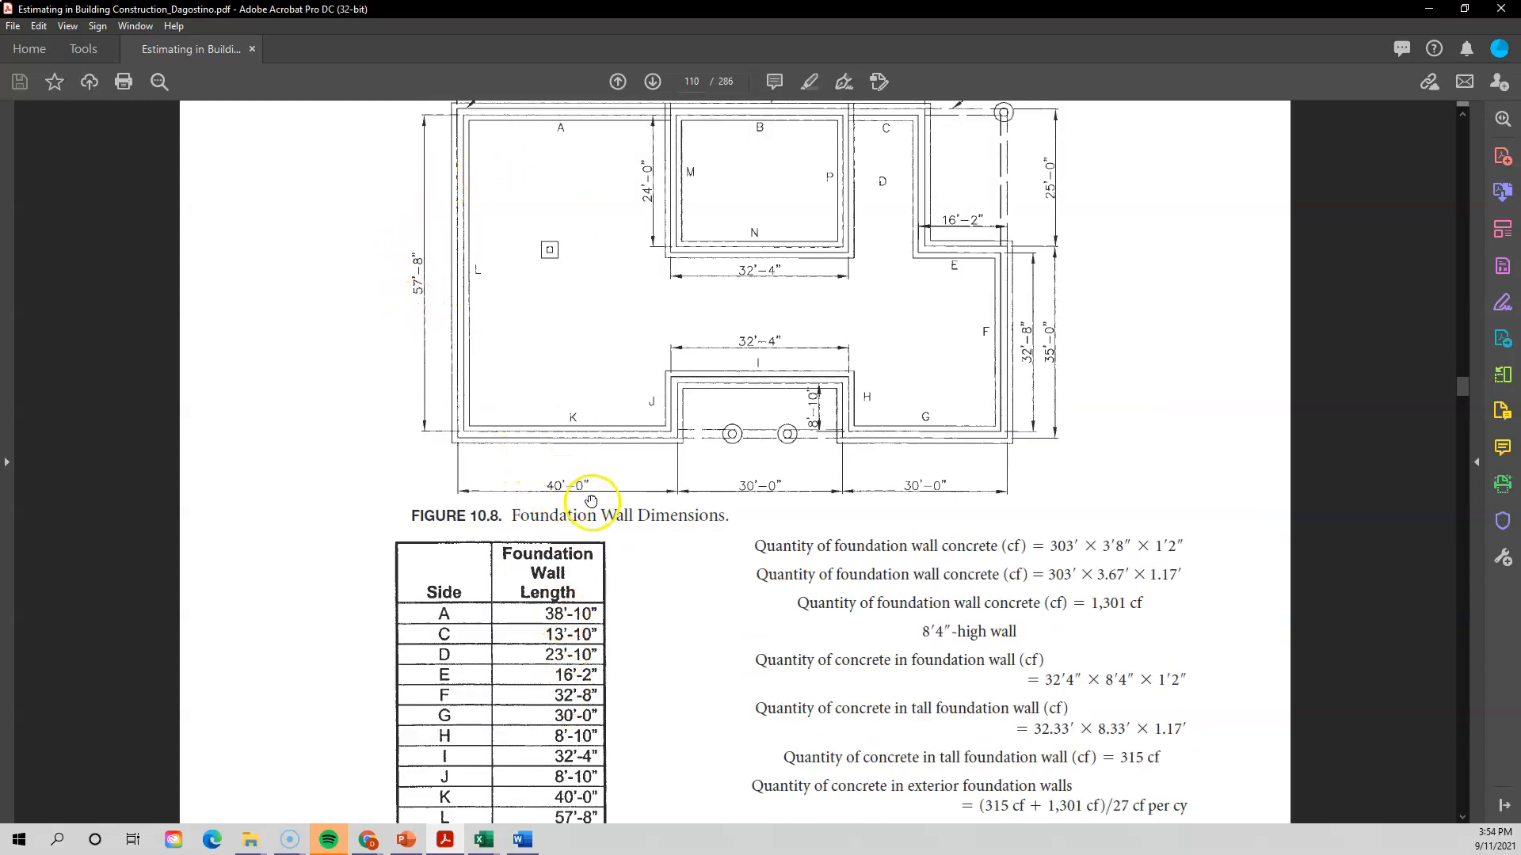
{"action": "scroll", "coordinate": [596, 499], "scroll_direction": "up", "scroll_amount": 4}
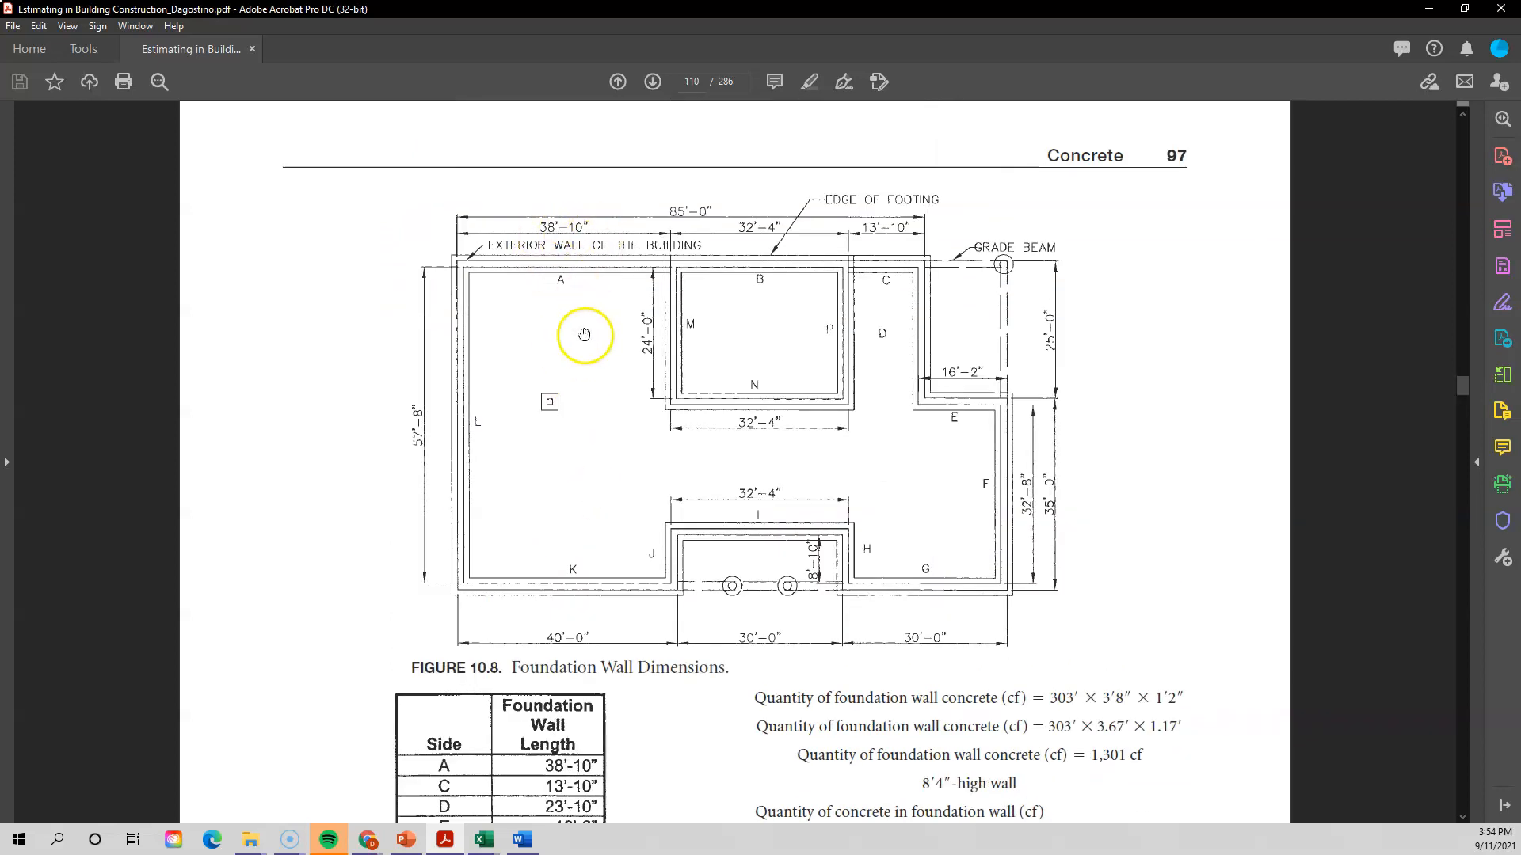
{"action": "scroll", "coordinate": [614, 632], "scroll_direction": "down", "scroll_amount": 1}
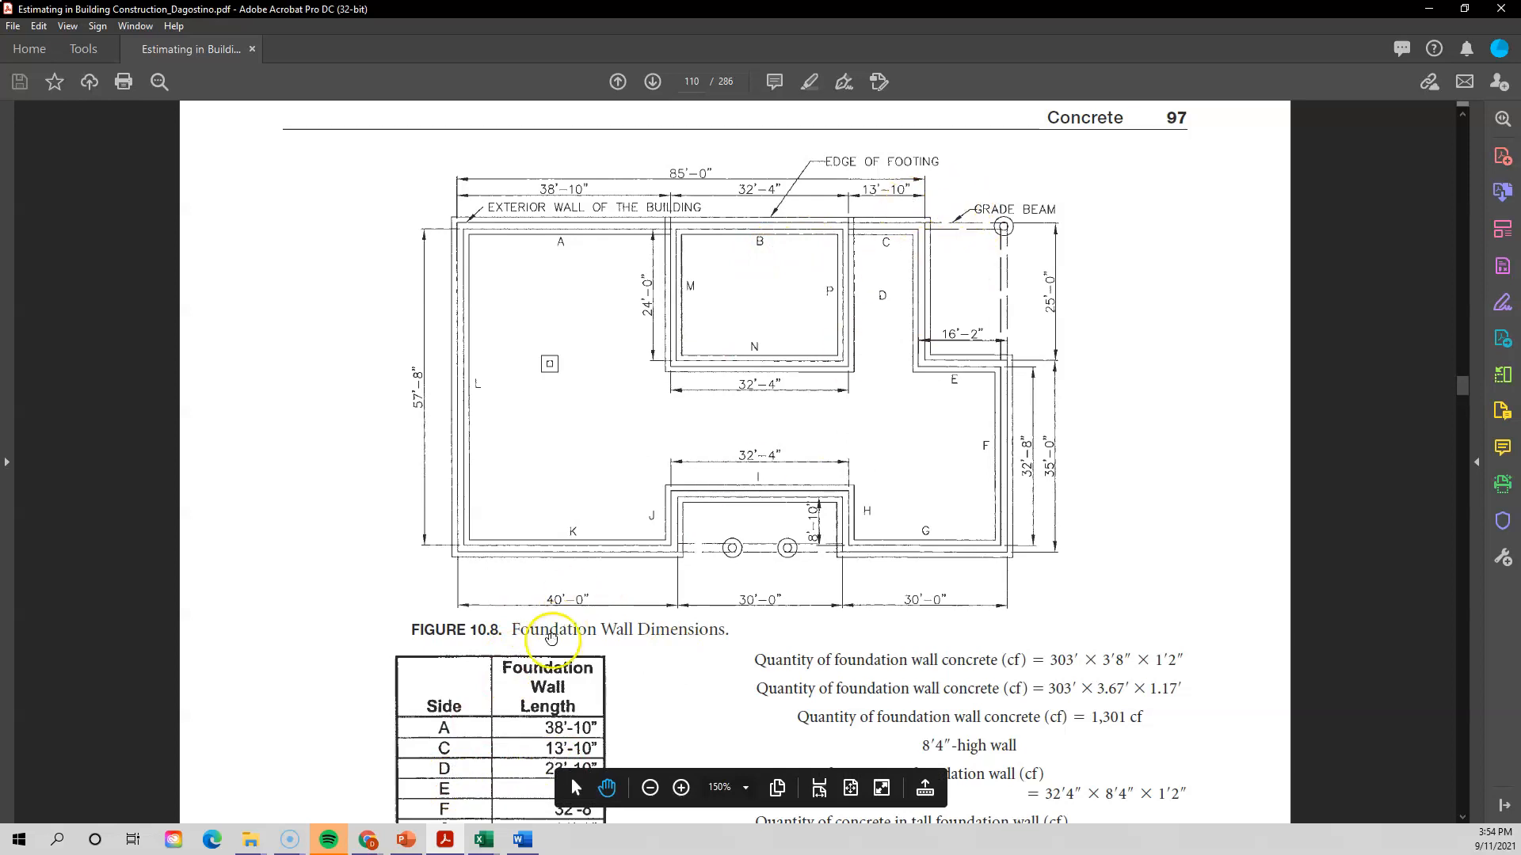
{"action": "scroll", "coordinate": [481, 726], "scroll_direction": "down", "scroll_amount": 1}
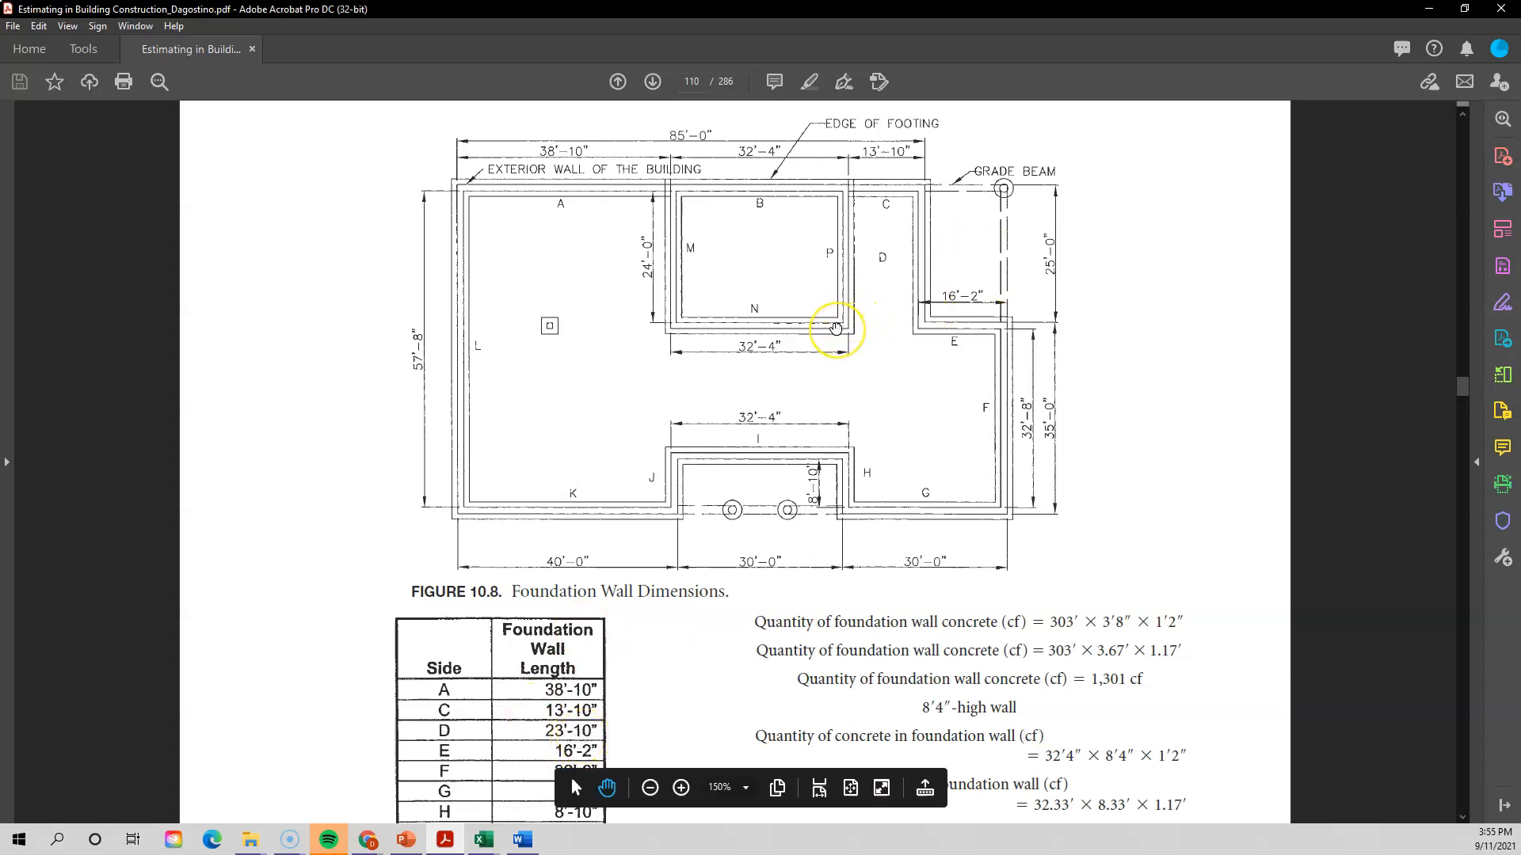
- Review the foundation wall concrete formula and the volume calculation for the 3'8"-high walls
{"action": "scroll", "coordinate": [836, 327], "scroll_direction": "down", "scroll_amount": 3}
{"action": "scroll", "coordinate": [836, 329], "scroll_direction": "down", "scroll_amount": 1}
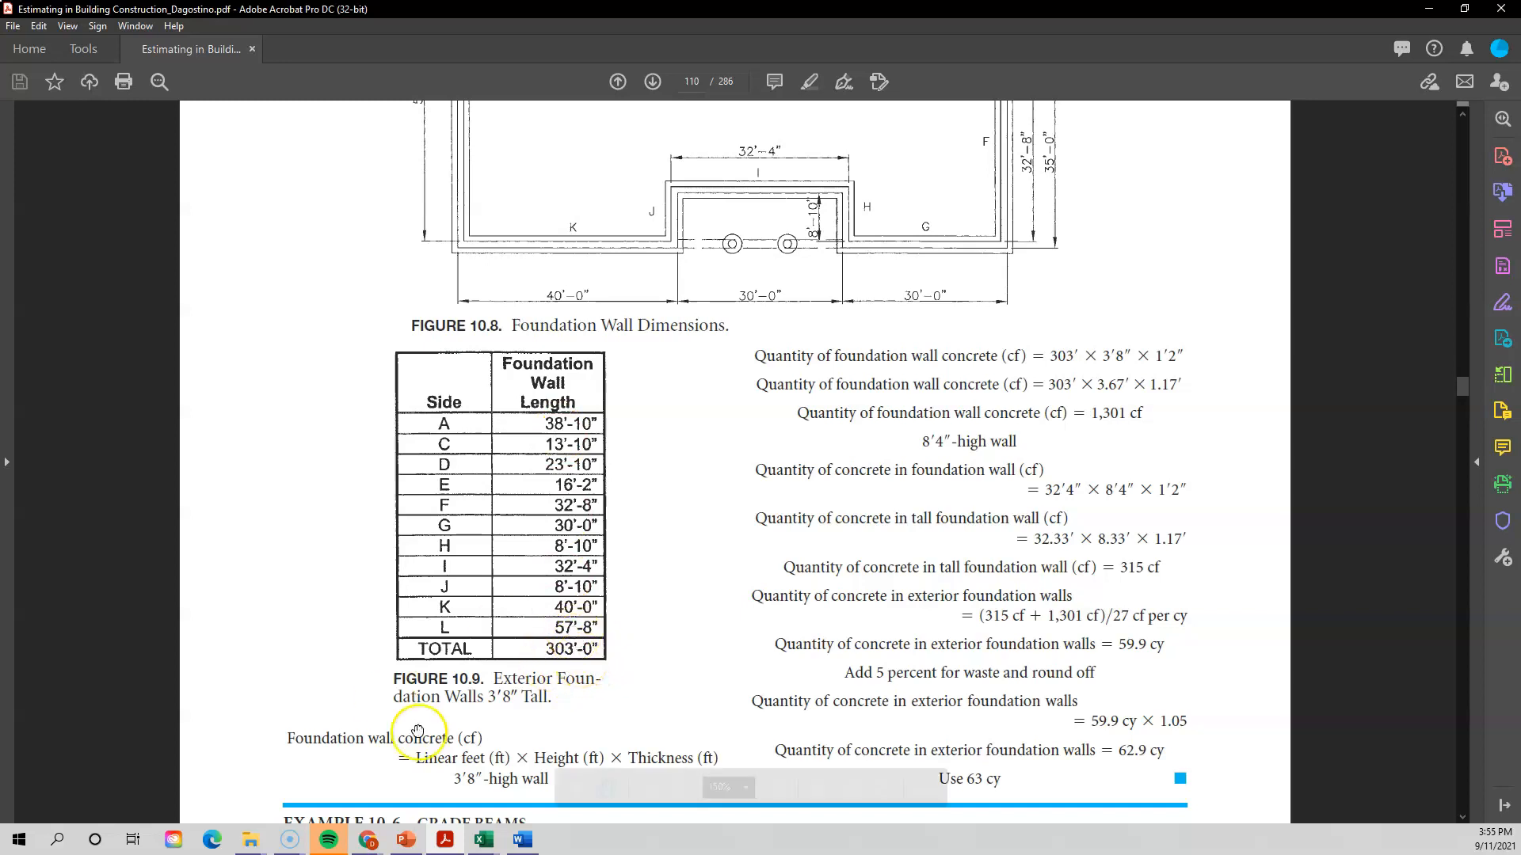
{"action": "scroll", "coordinate": [459, 768], "scroll_direction": "down", "scroll_amount": 1}
{"action": "scroll", "coordinate": [459, 769], "scroll_direction": "down", "scroll_amount": 2}
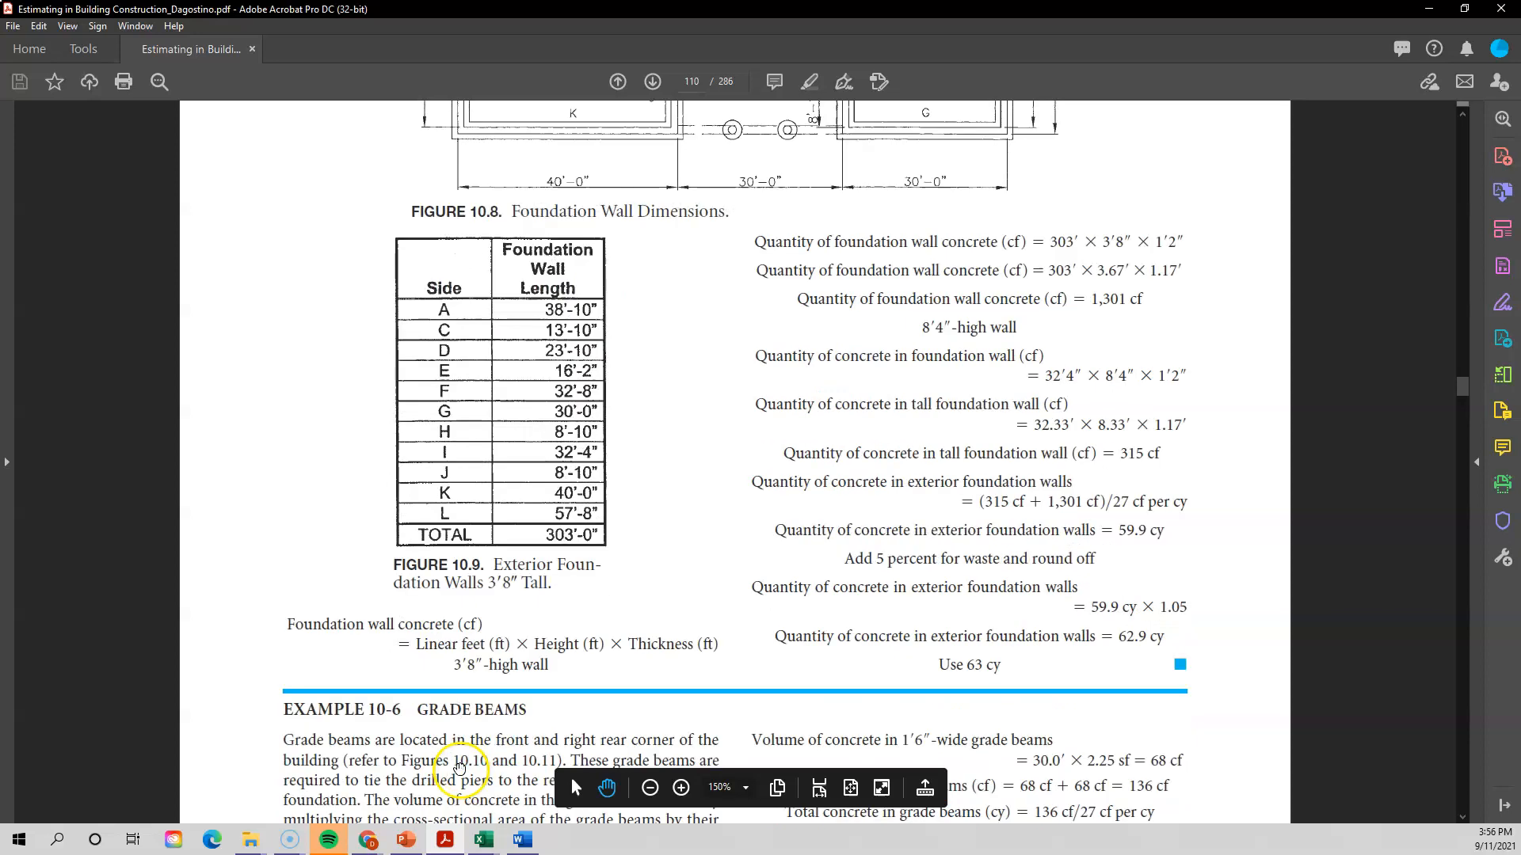
{"action": "scroll", "coordinate": [443, 737], "scroll_direction": "up", "scroll_amount": 1}
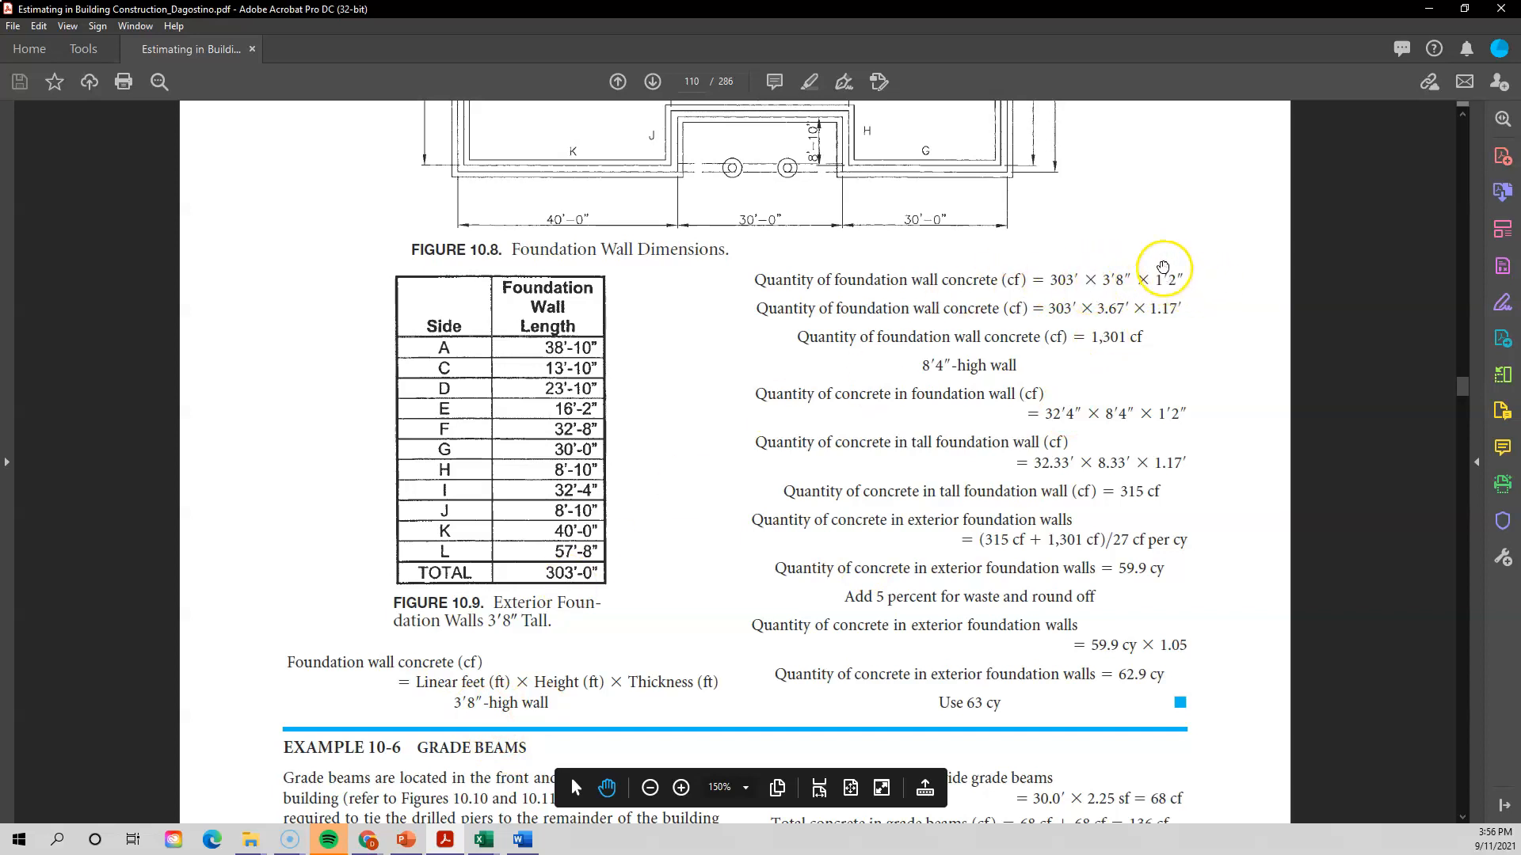
{"action": "scroll", "coordinate": [1180, 287], "scroll_direction": "up", "scroll_amount": 2}
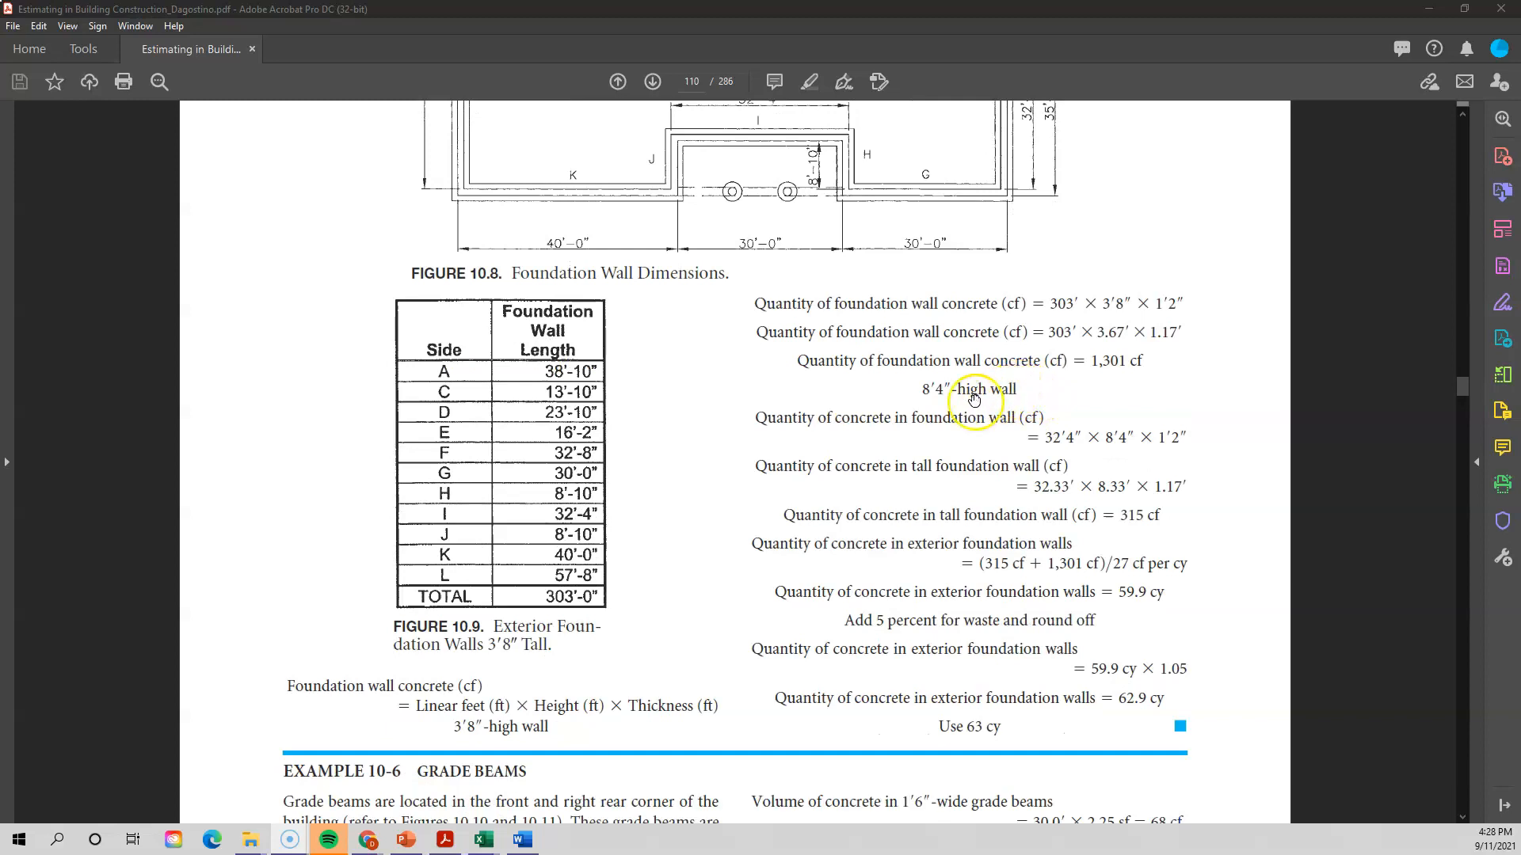
- Check side B's length on the Figure 10.8 plan against the concrete calculation for the 8'4"-high wall
{"action": "scroll", "coordinate": [932, 396], "scroll_direction": "up", "scroll_amount": 5}
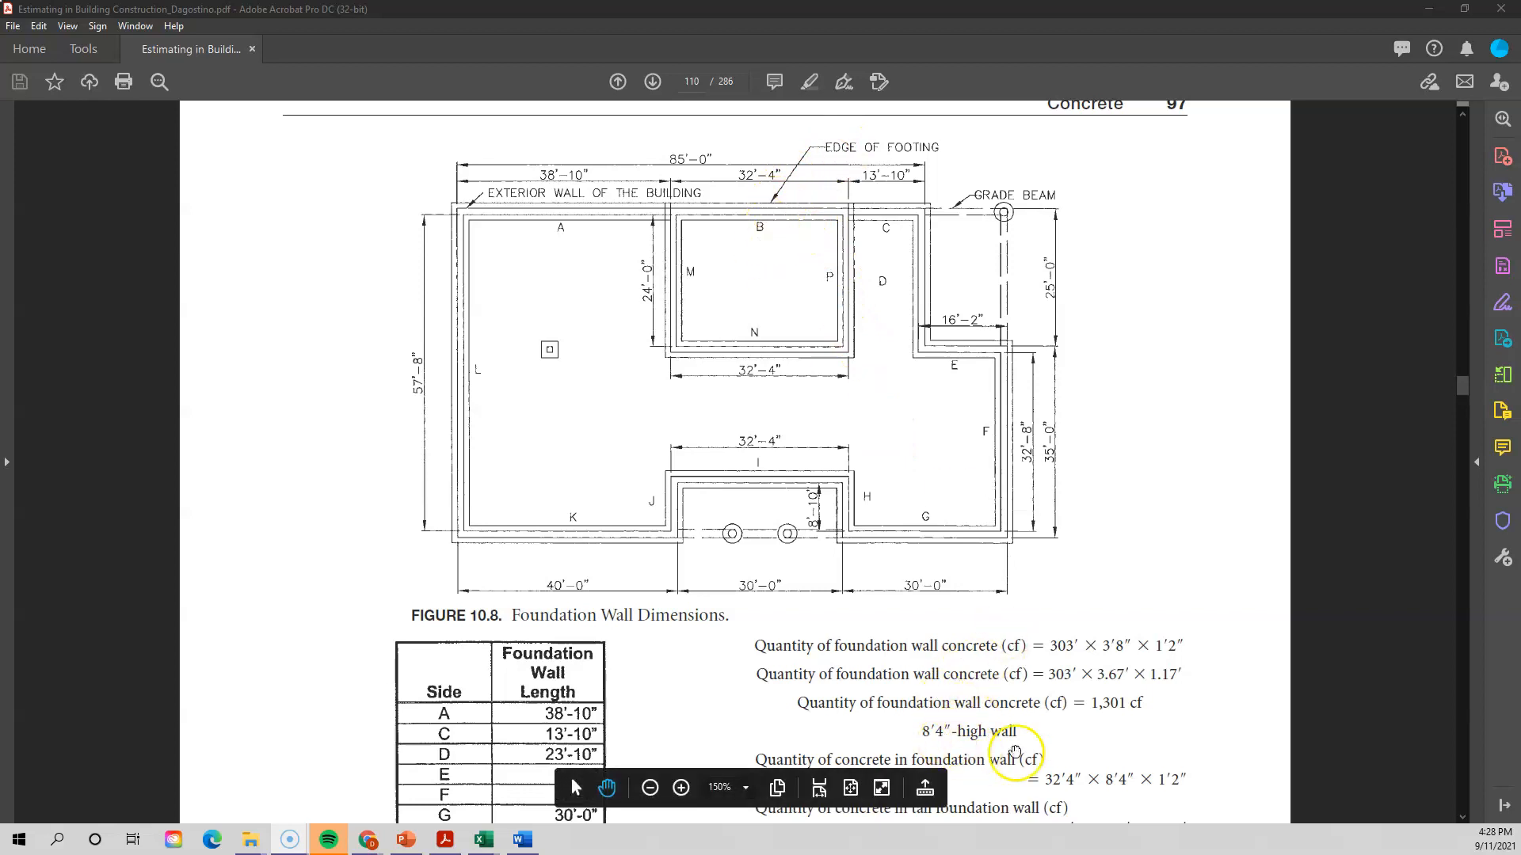
{"action": "scroll", "coordinate": [974, 736], "scroll_direction": "down", "scroll_amount": 2}
{"action": "scroll", "coordinate": [935, 634], "scroll_direction": "up", "scroll_amount": 1}
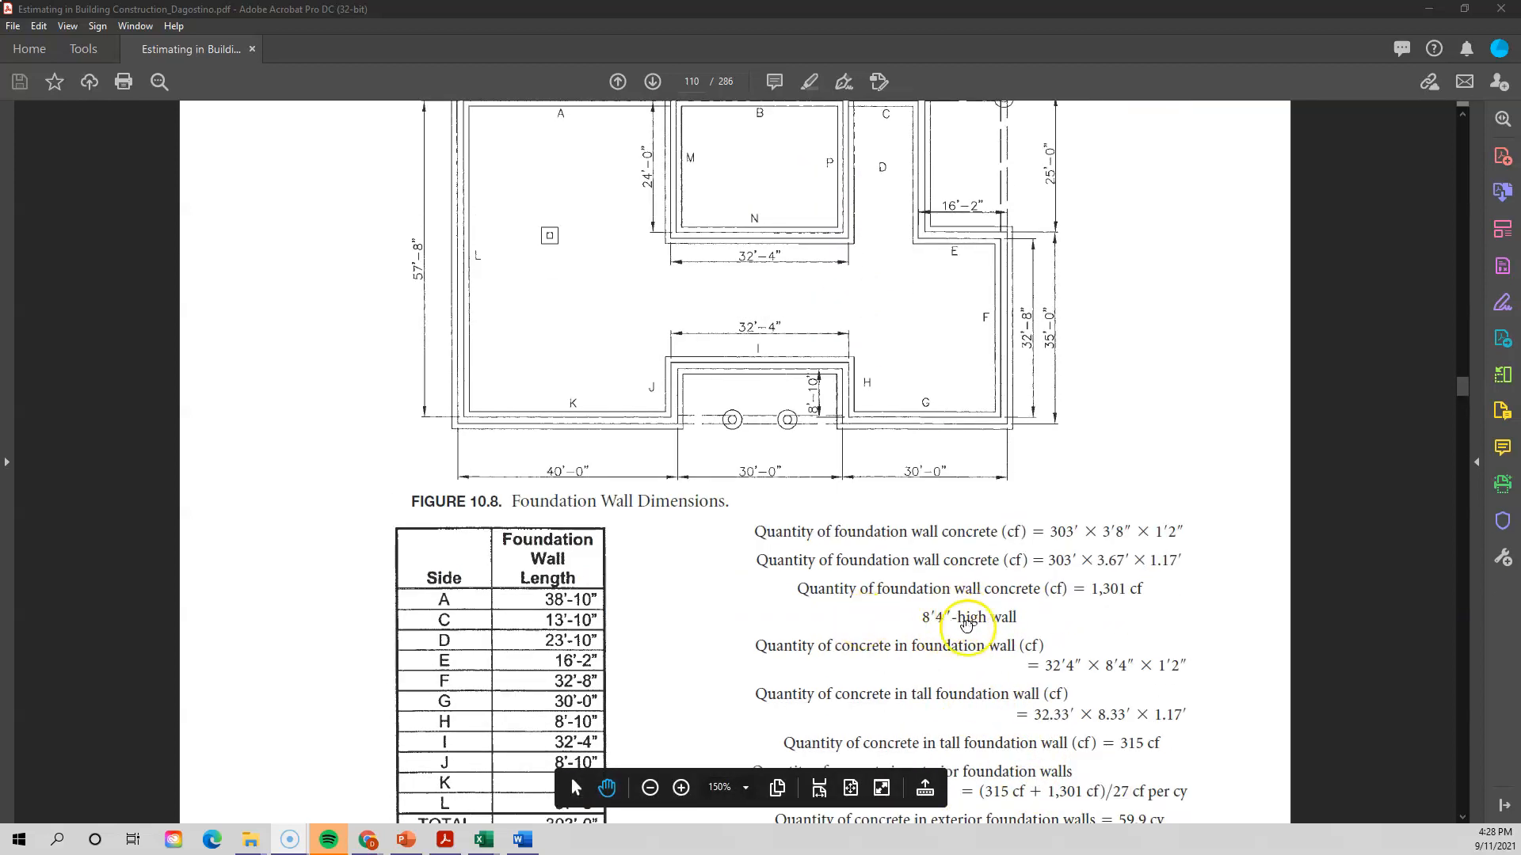
{"action": "scroll", "coordinate": [966, 633], "scroll_direction": "up", "scroll_amount": 3}
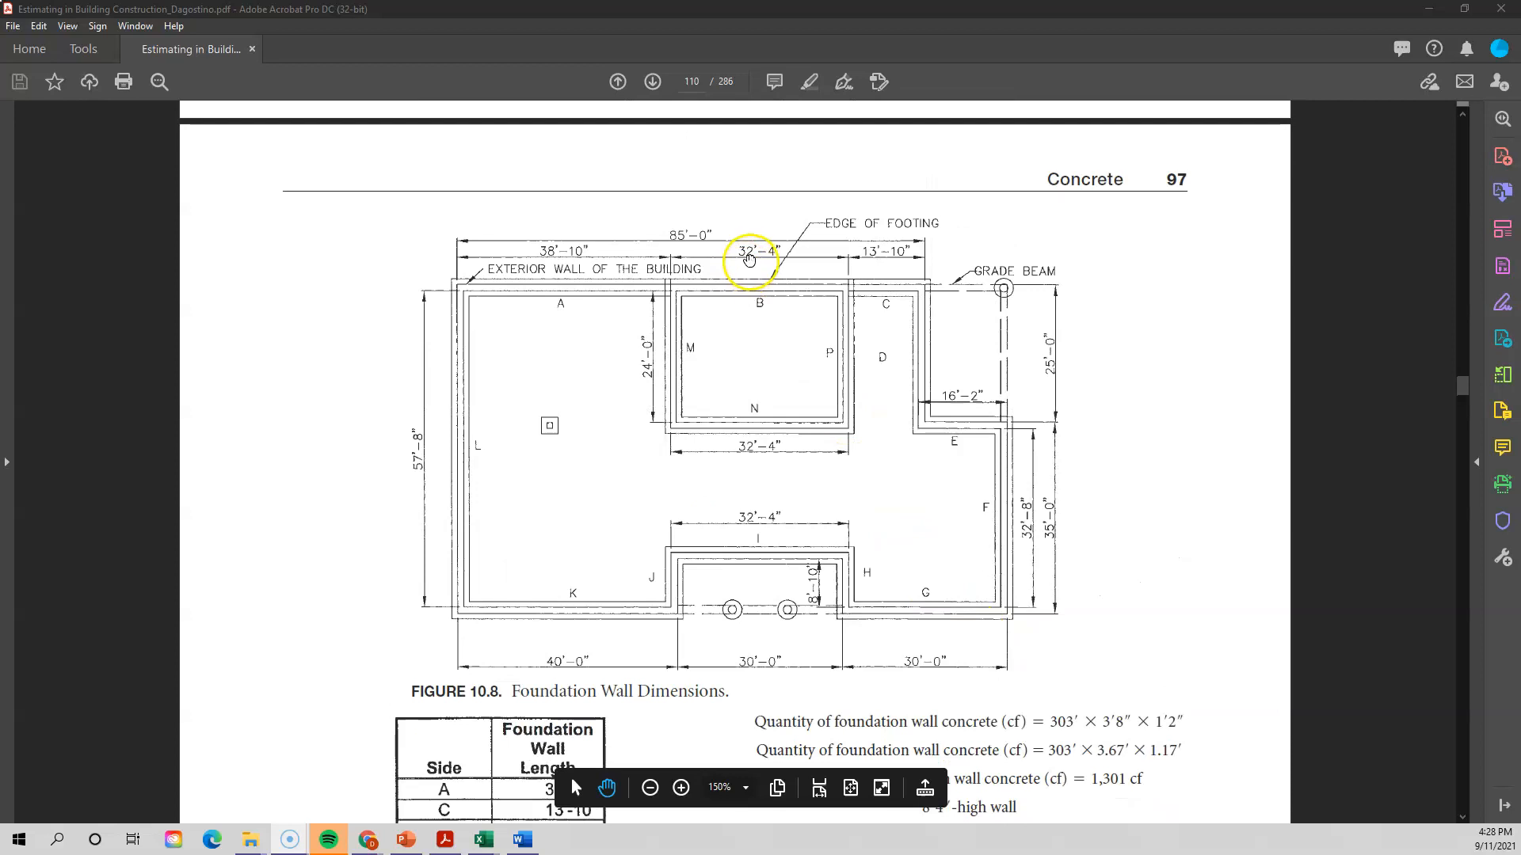
{"action": "scroll", "coordinate": [847, 435], "scroll_direction": "down", "scroll_amount": 2}
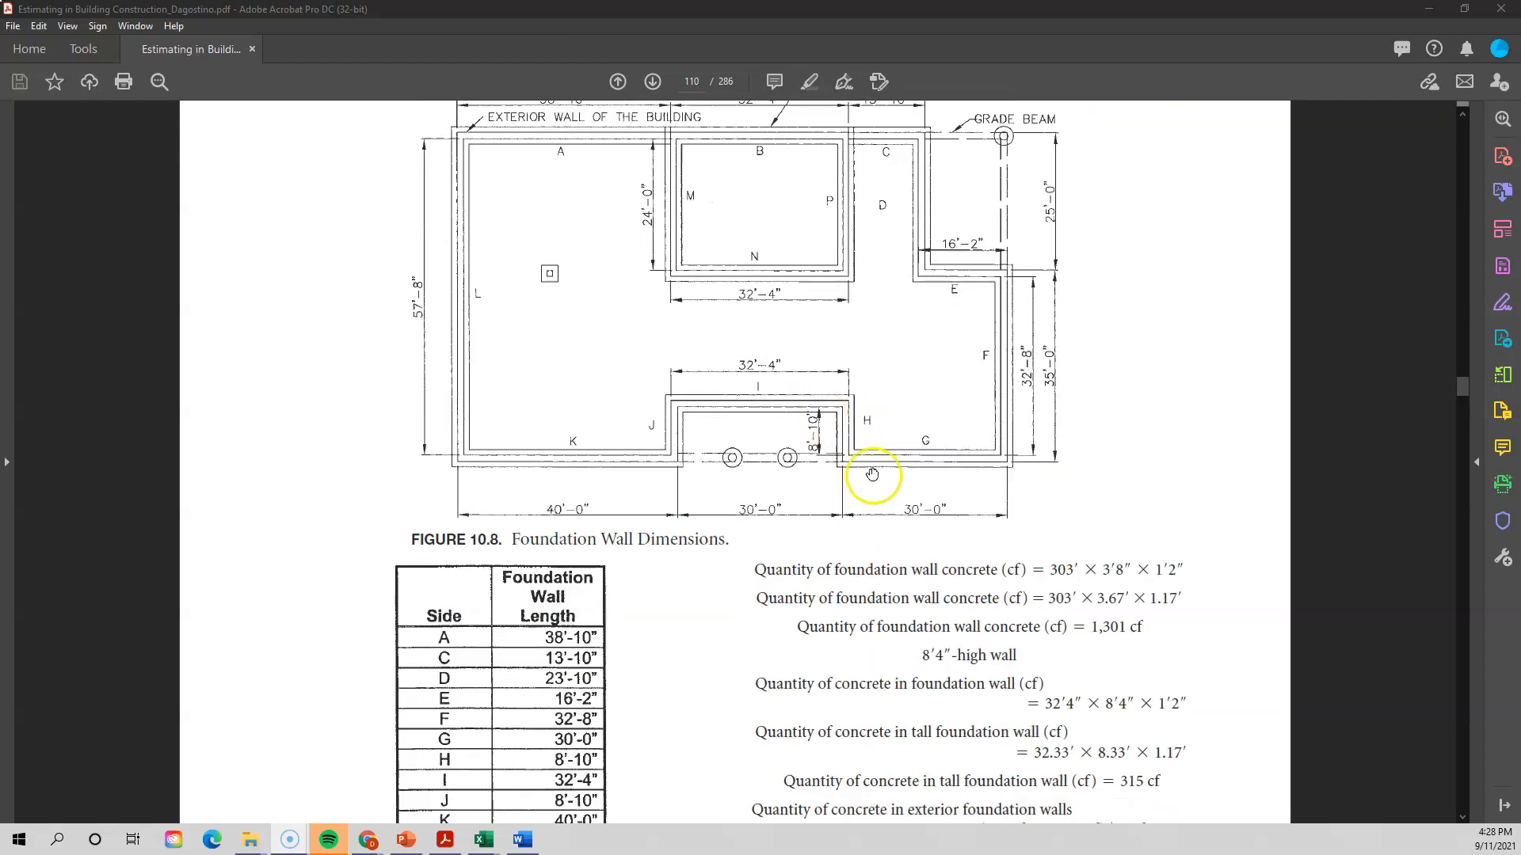
{"action": "scroll", "coordinate": [1066, 717], "scroll_direction": "down", "scroll_amount": 1}
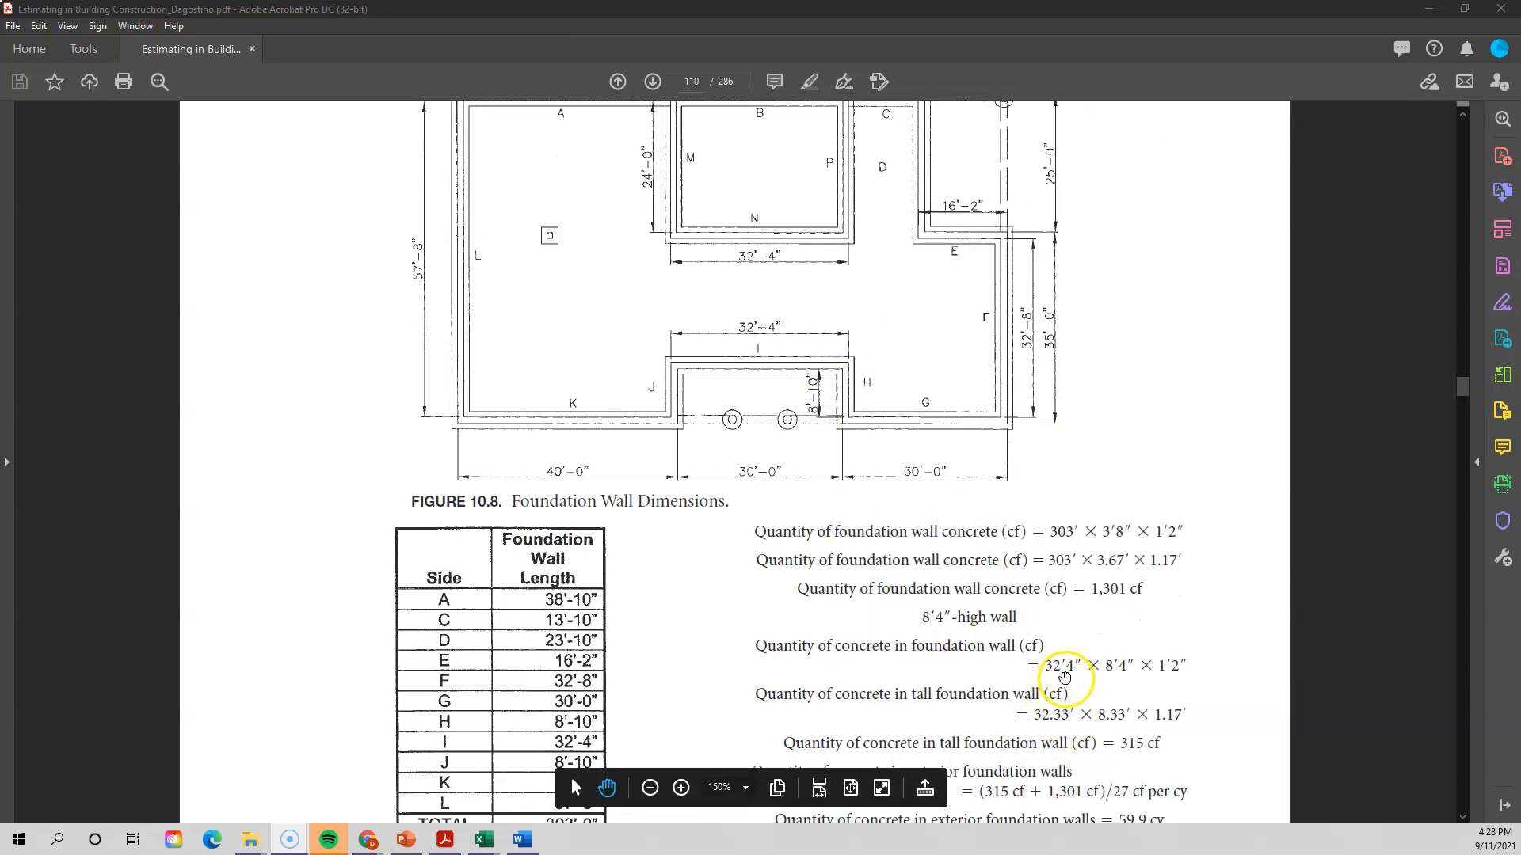
{"action": "scroll", "coordinate": [1057, 664], "scroll_direction": "down", "scroll_amount": 1}
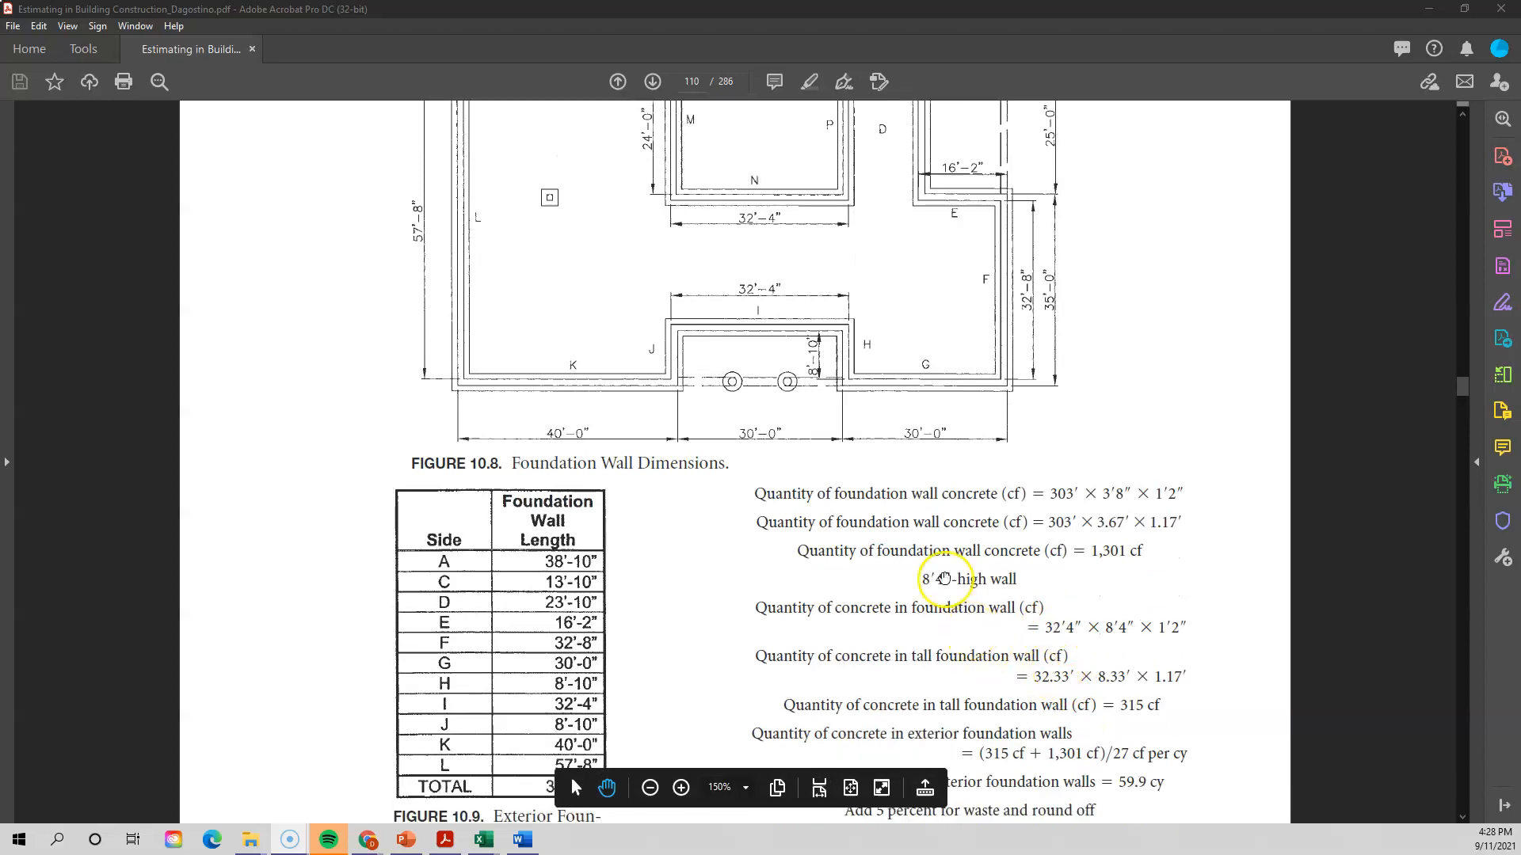
- Compare the Figure 10.9 wall length table and side B on the Figure 10.8 plan with the 8'4"-high wall concrete calculation
{"action": "scroll", "coordinate": [796, 471], "scroll_direction": "up", "scroll_amount": 2}
{"action": "scroll", "coordinate": [796, 471], "scroll_direction": "down", "scroll_amount": 2}
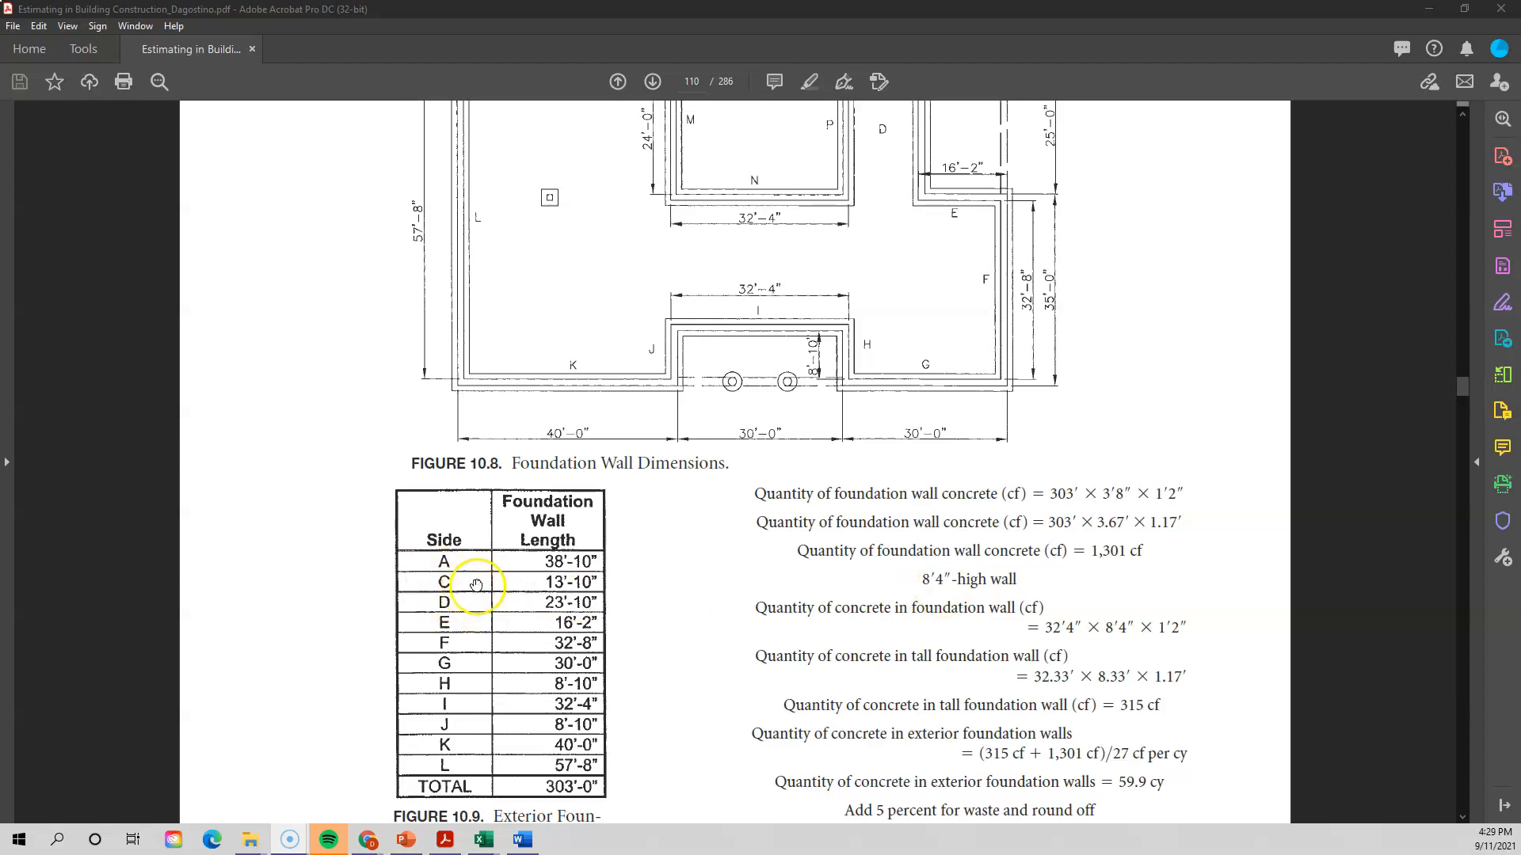
{"action": "scroll", "coordinate": [475, 584], "scroll_direction": "down", "scroll_amount": 3}
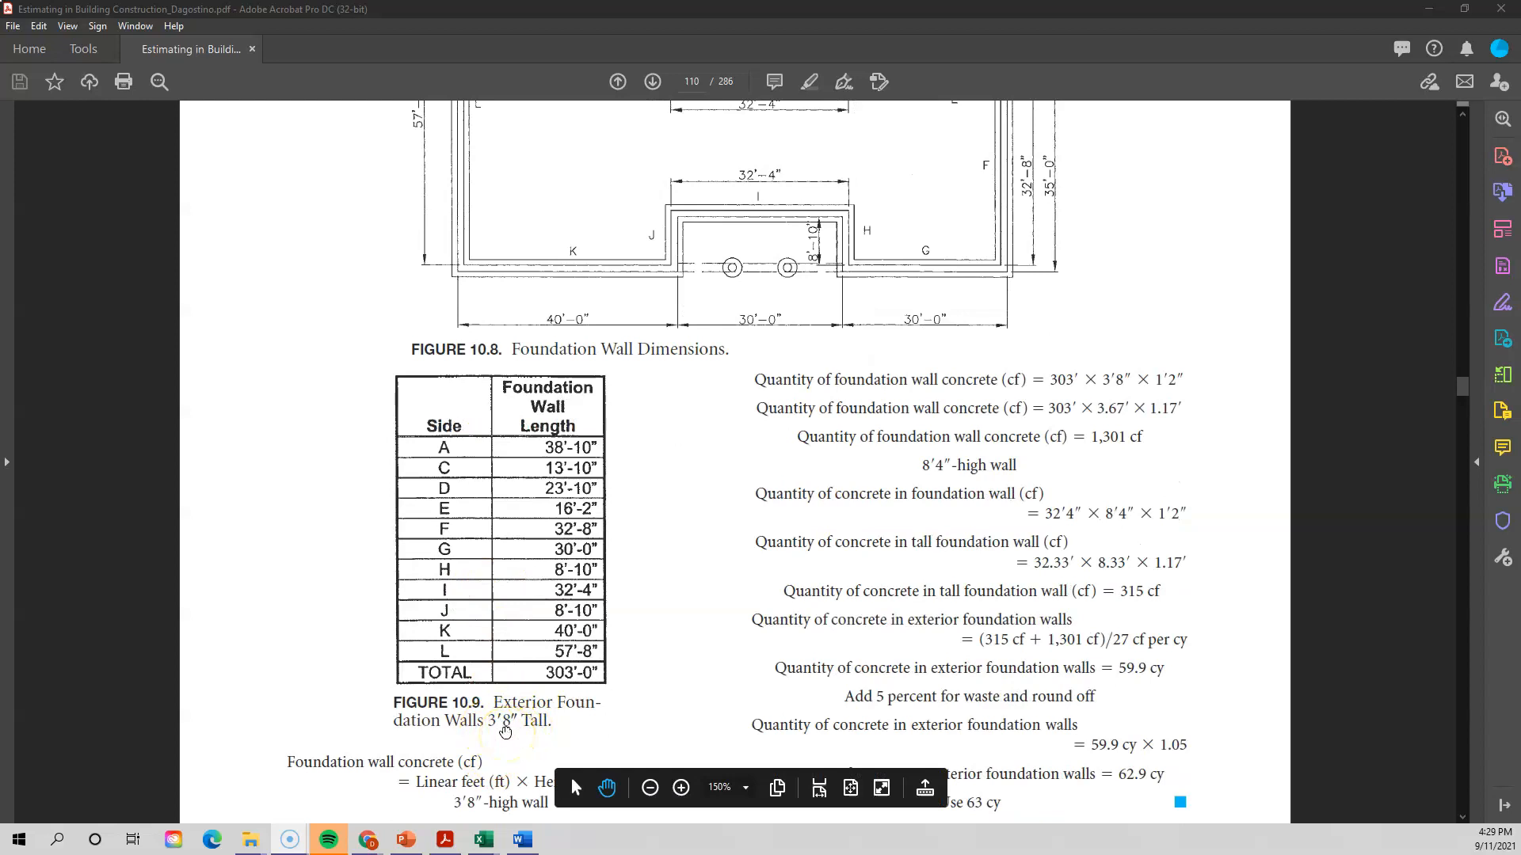
{"action": "scroll", "coordinate": [506, 731], "scroll_direction": "up", "scroll_amount": 2}
{"action": "scroll", "coordinate": [871, 570], "scroll_direction": "down", "scroll_amount": 1}
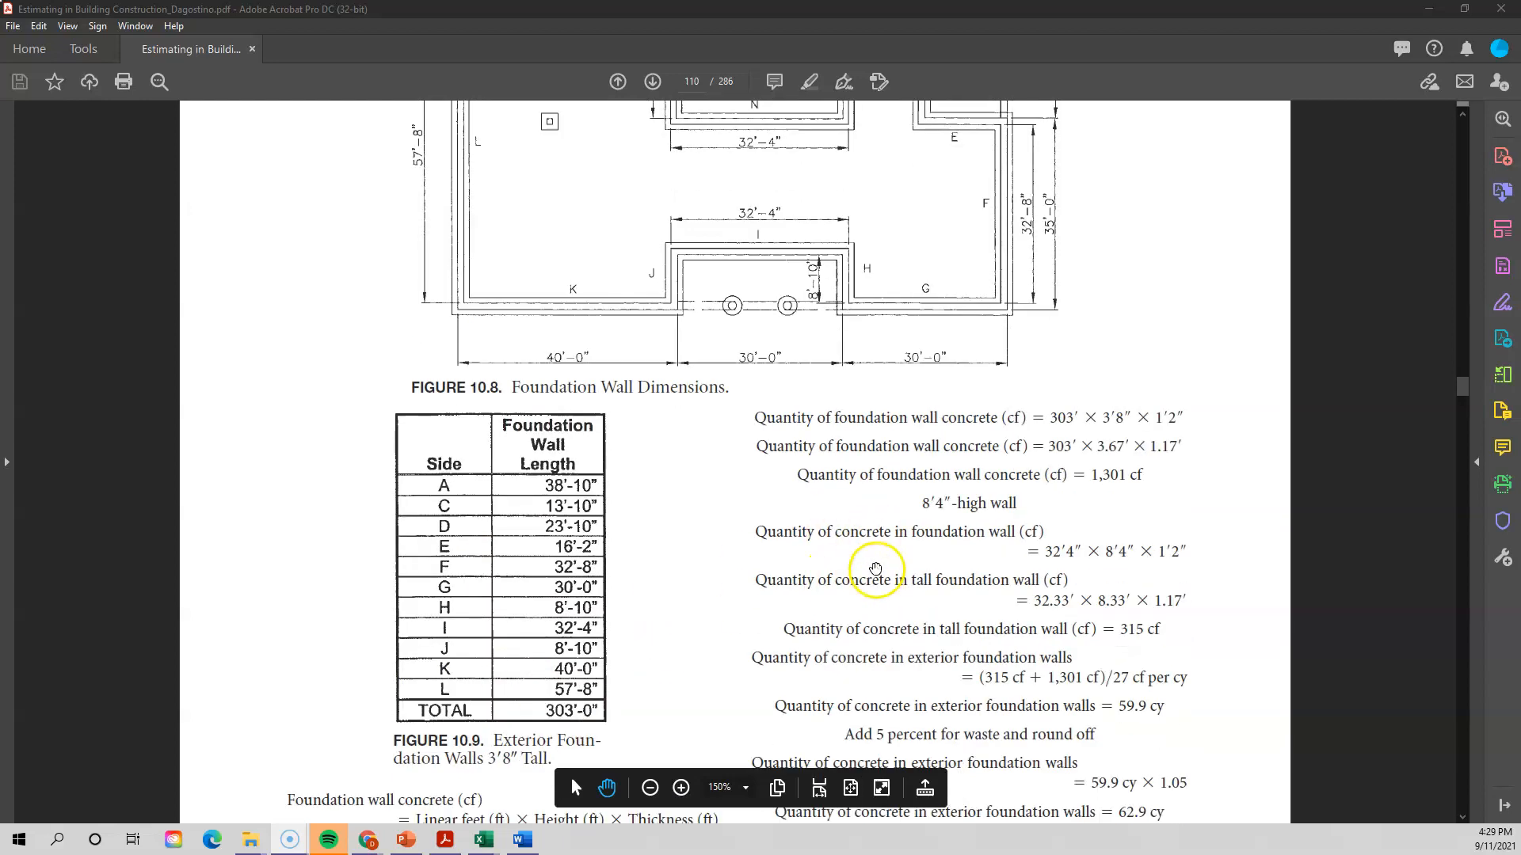
{"action": "scroll", "coordinate": [1030, 539], "scroll_direction": "up", "scroll_amount": 6}
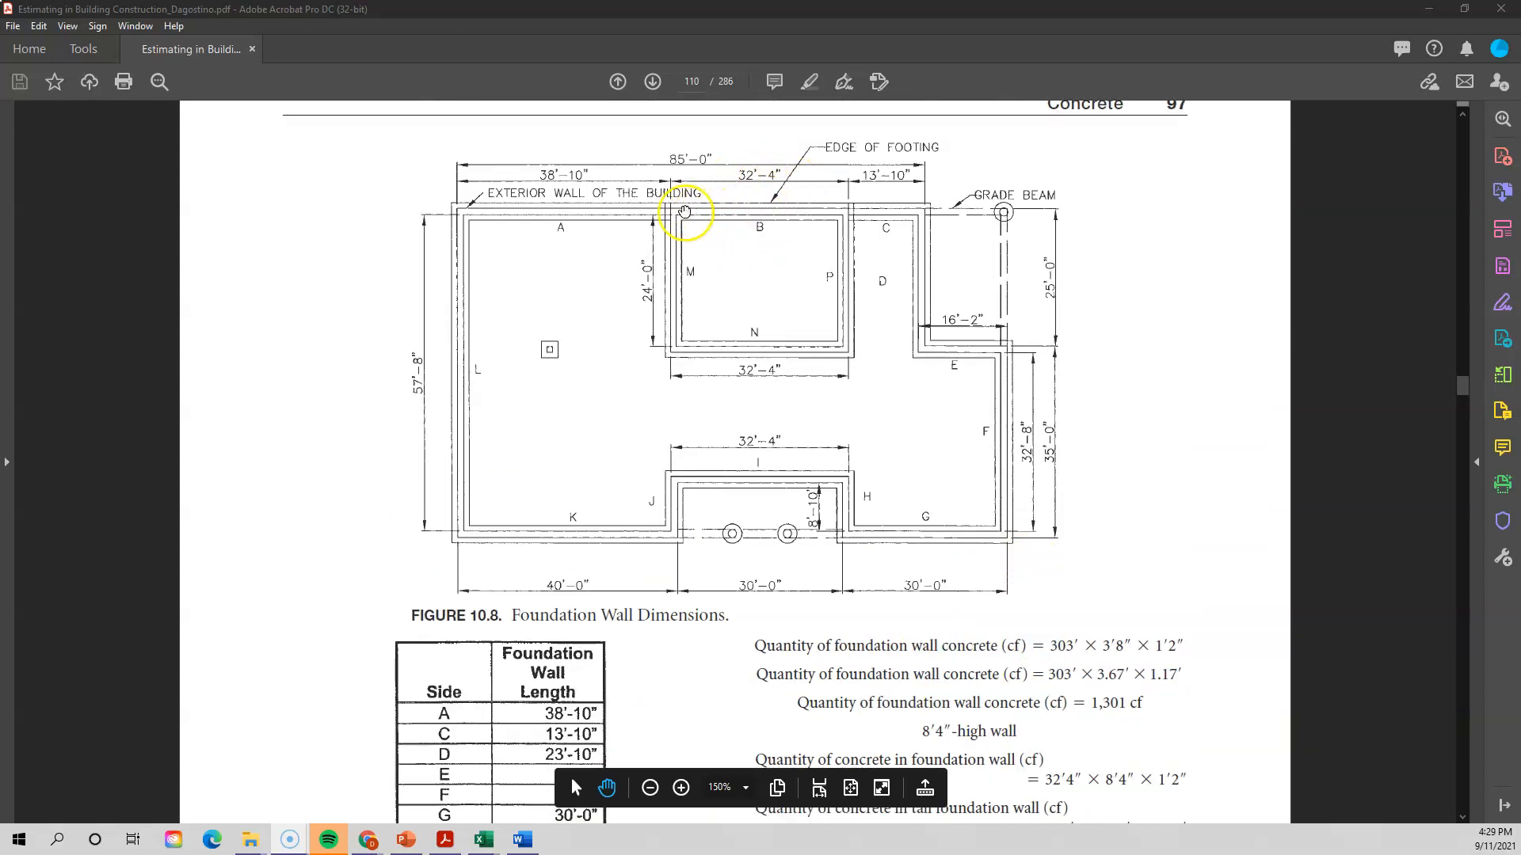
{"action": "scroll", "coordinate": [753, 374], "scroll_direction": "down", "scroll_amount": 5}
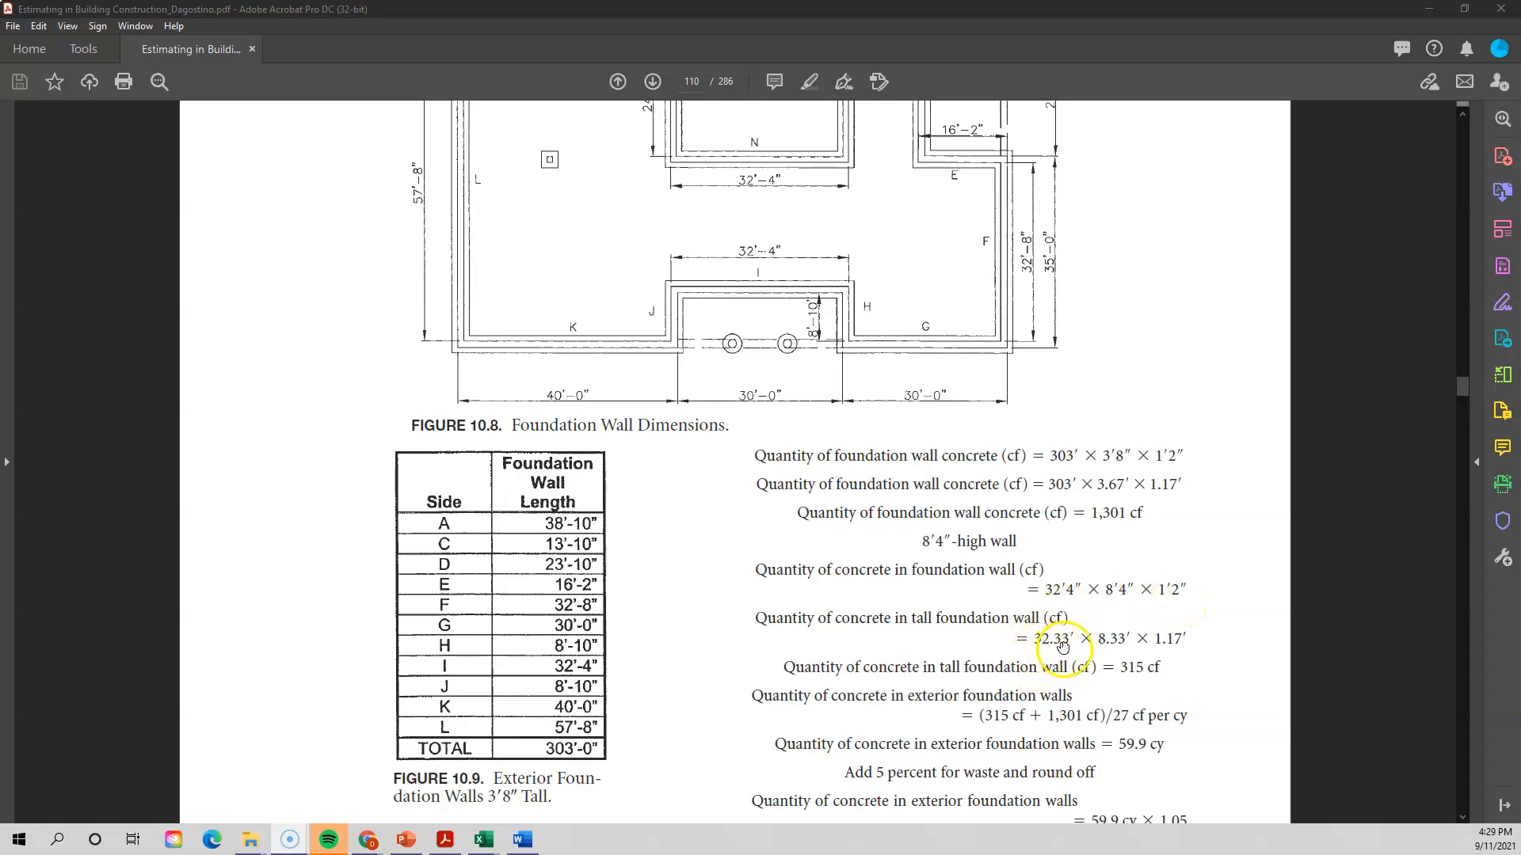
- Review the conversion of the exterior foundation wall concrete to cubic yards and the 5 percent waste allowance
{"action": "scroll", "coordinate": [1190, 648], "scroll_direction": "down", "scroll_amount": 3}
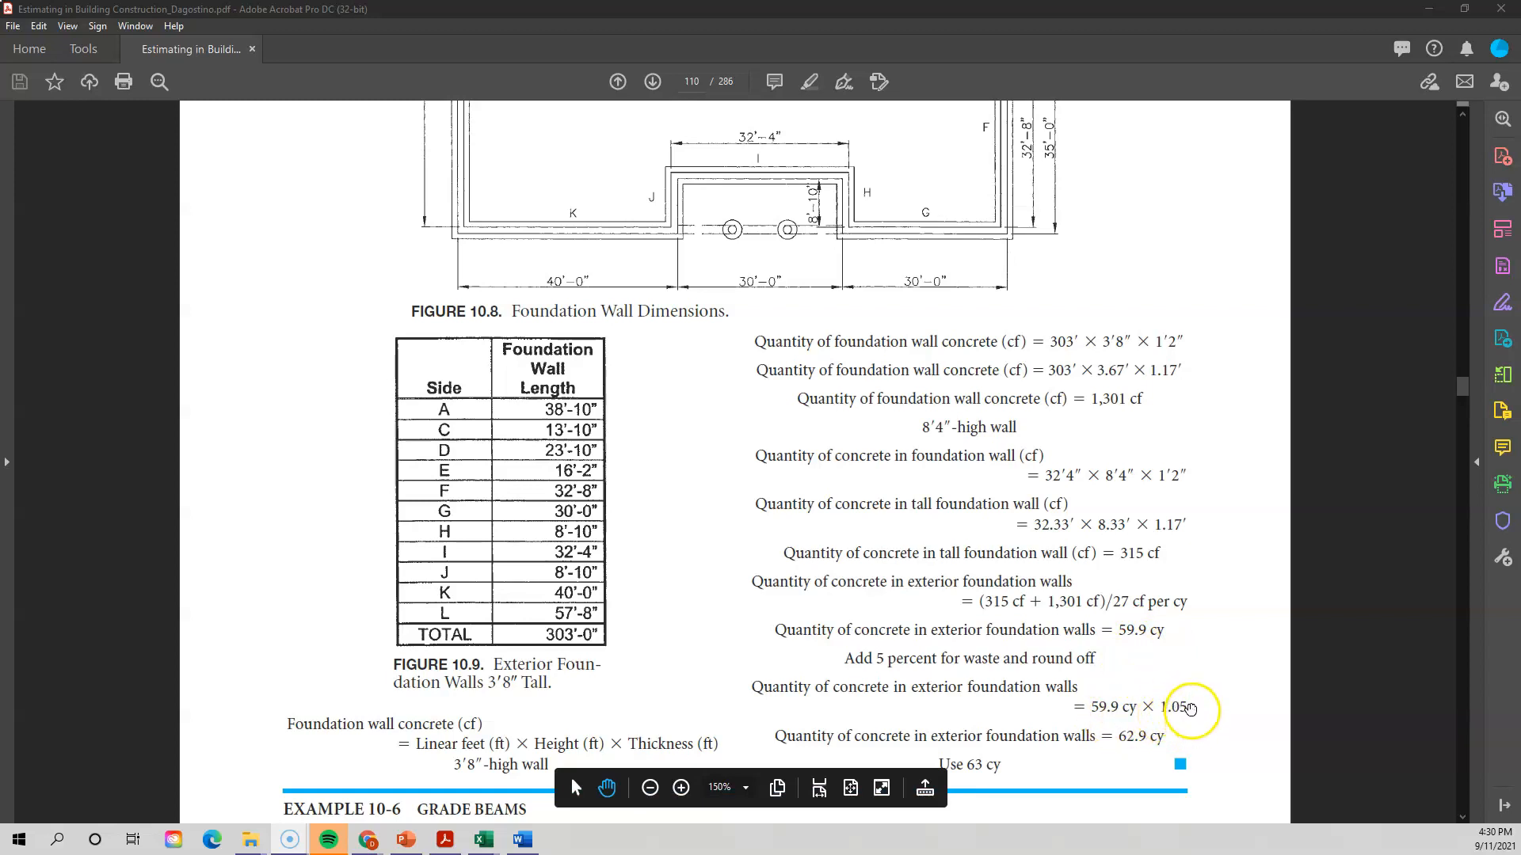
{"action": "scroll", "coordinate": [1172, 707], "scroll_direction": "down", "scroll_amount": 3}
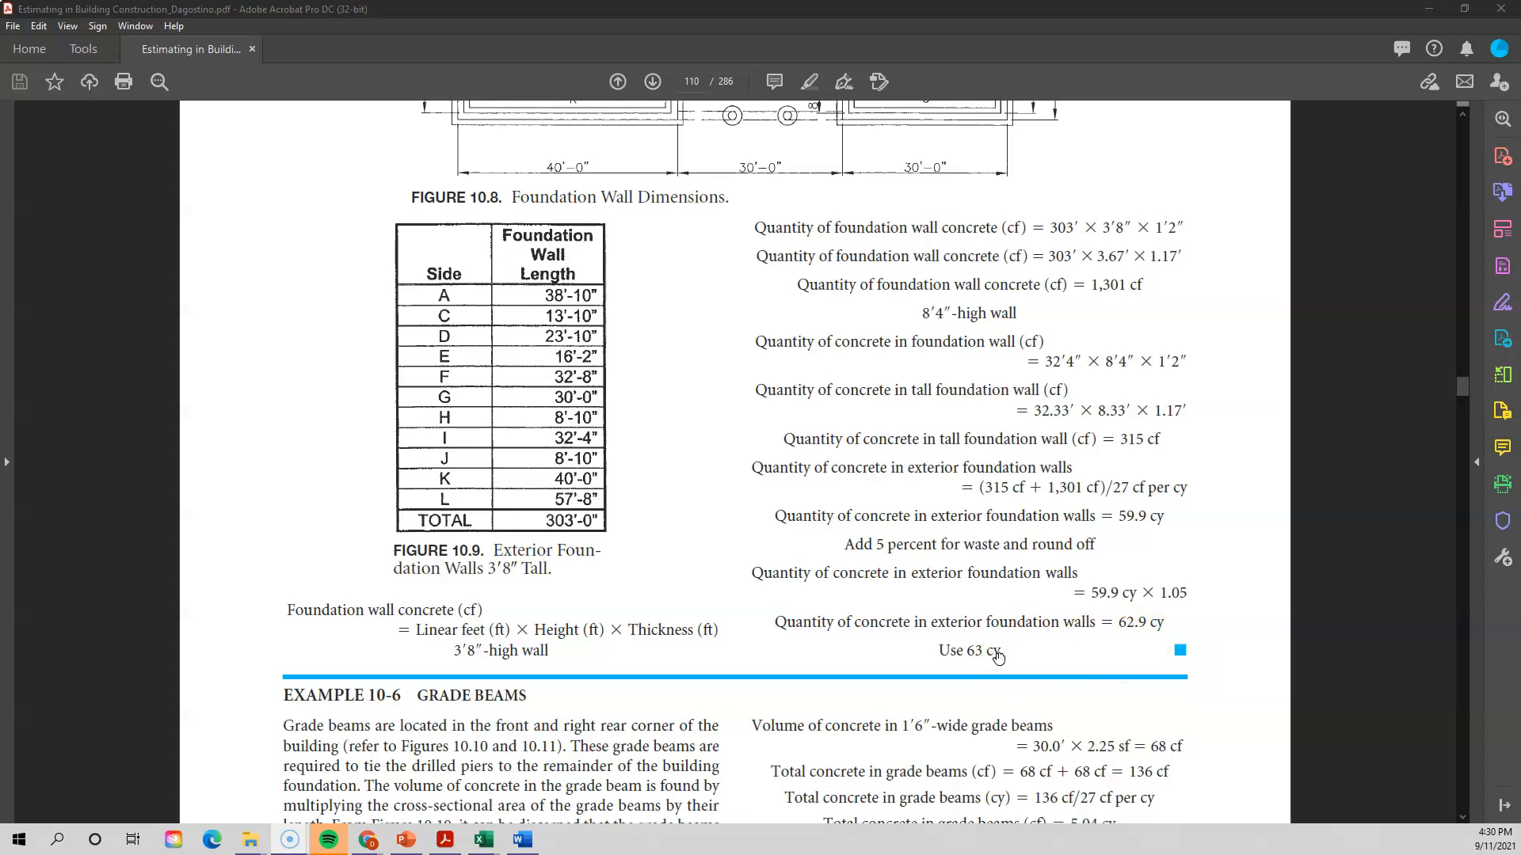
{"action": "scroll", "coordinate": [998, 658], "scroll_direction": "up", "scroll_amount": 1}
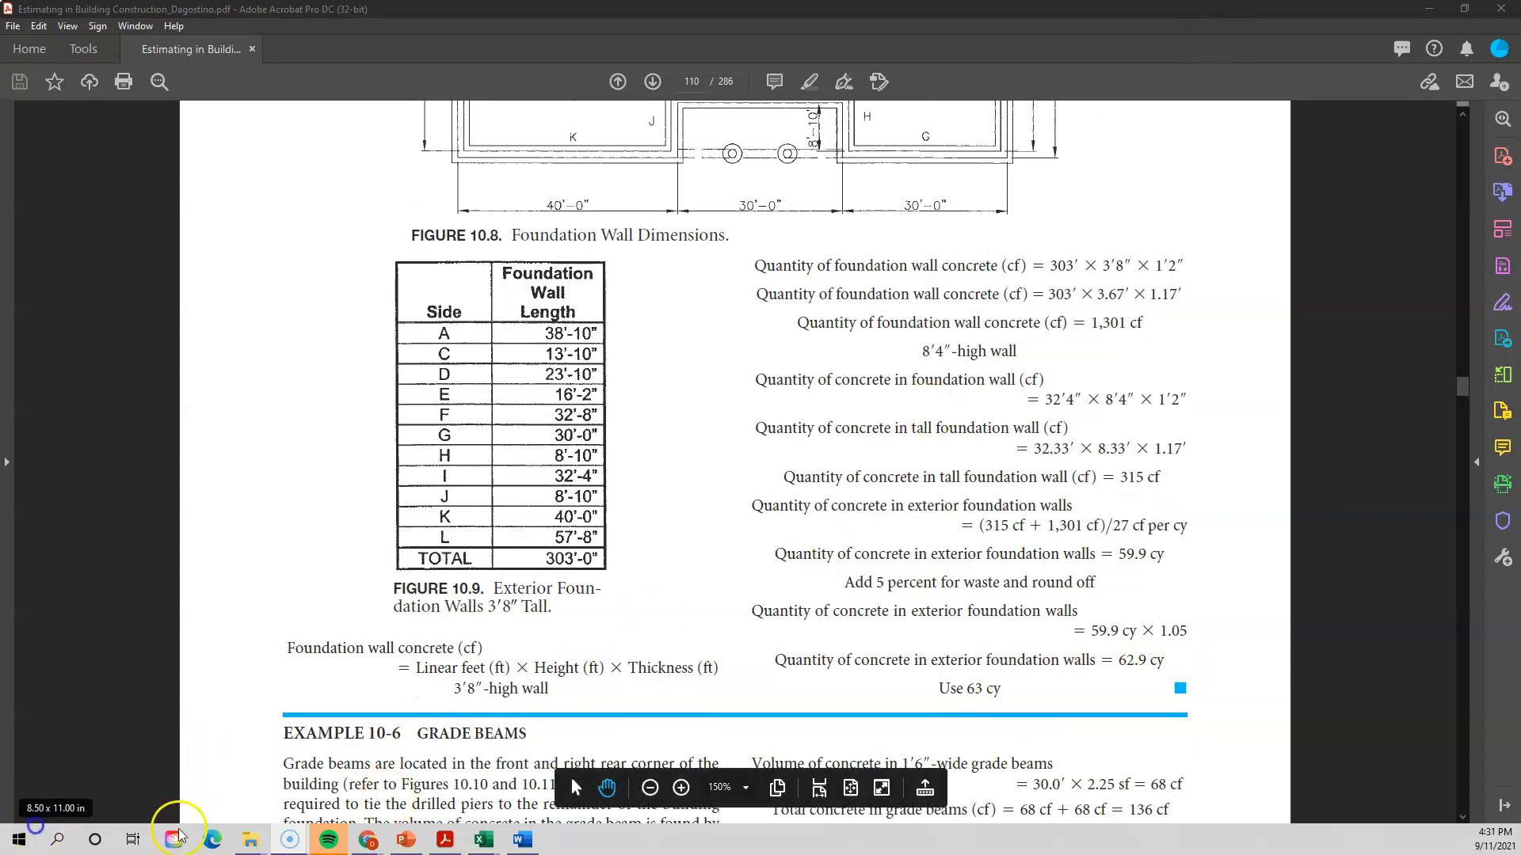
- Switch to the blank Book1 workbook in Excel and arrange it side by side with the textbook PDF showing the Figure 10.9 table
{"action": "mouse_move", "coordinate": [486, 841]}
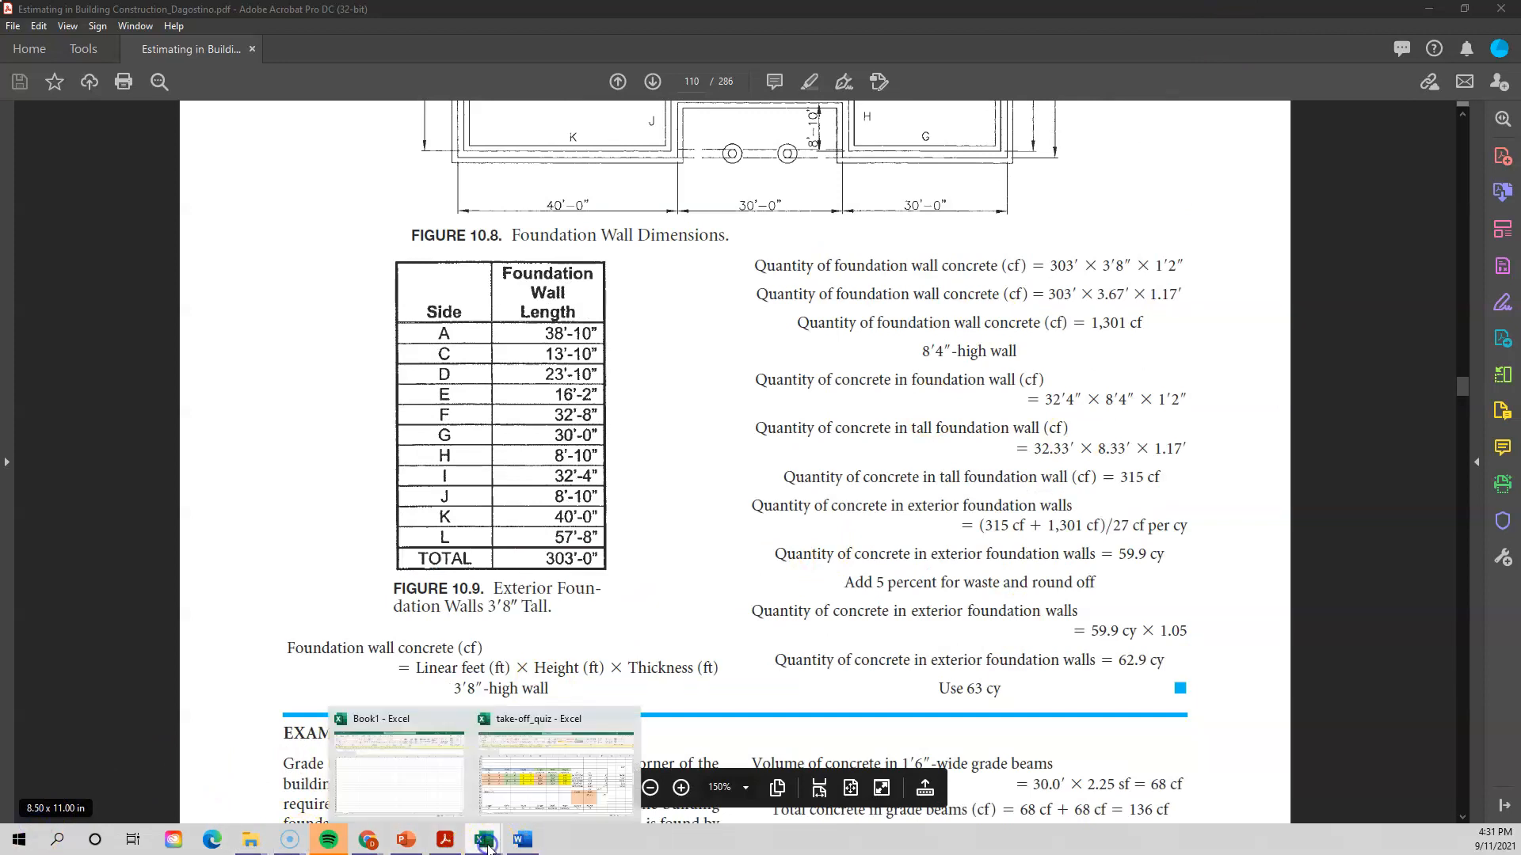
{"action": "left_click", "coordinate": [429, 786]}
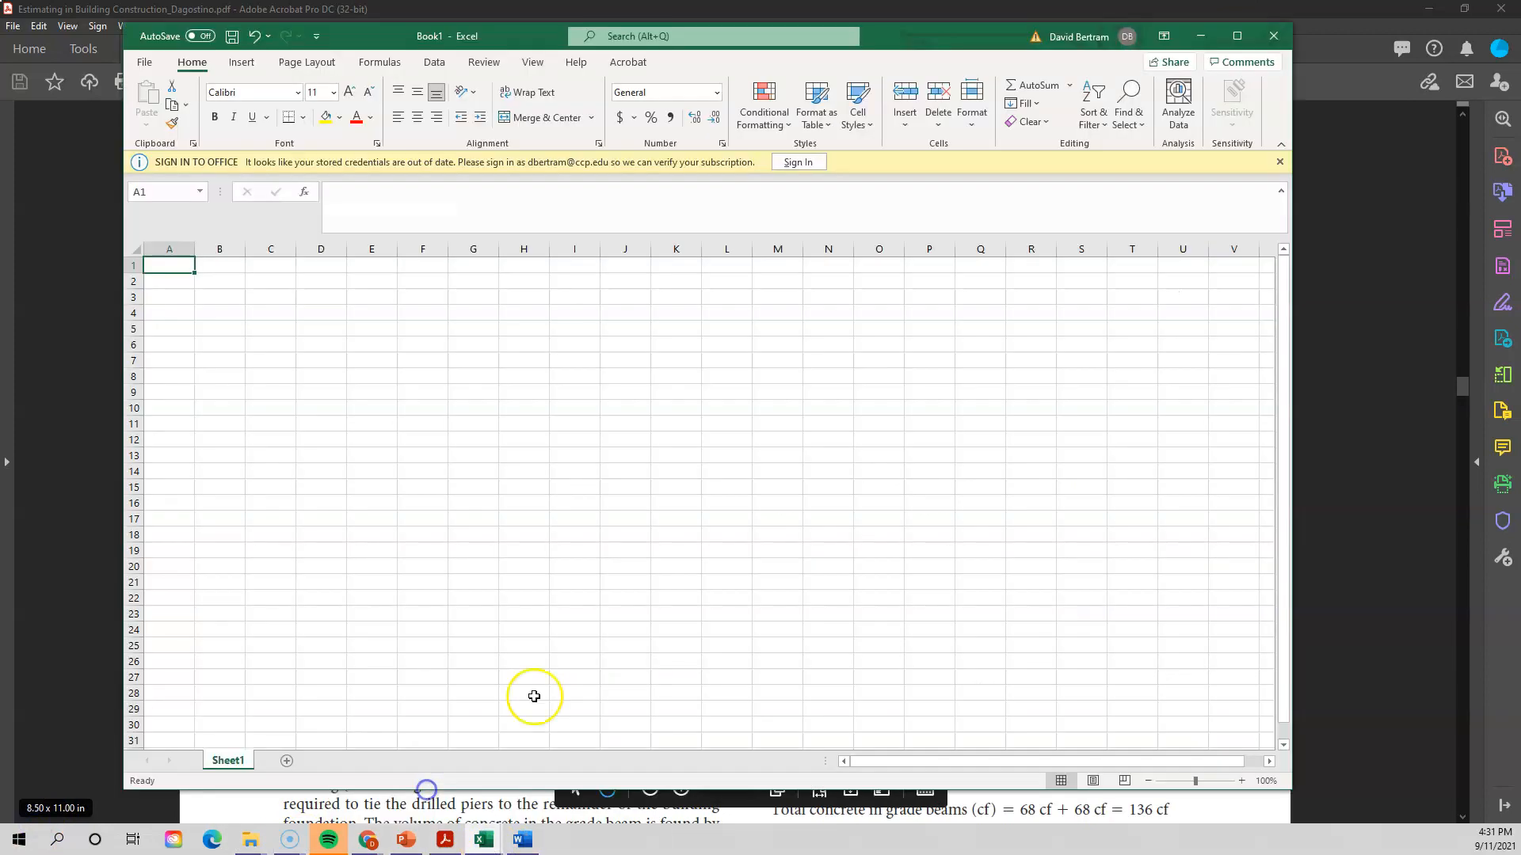
{"action": "double_click", "coordinate": [1157, 11]}
{"action": "left_click_drag", "start_coordinate": [339, 314], "coordinate": [692, 346]}
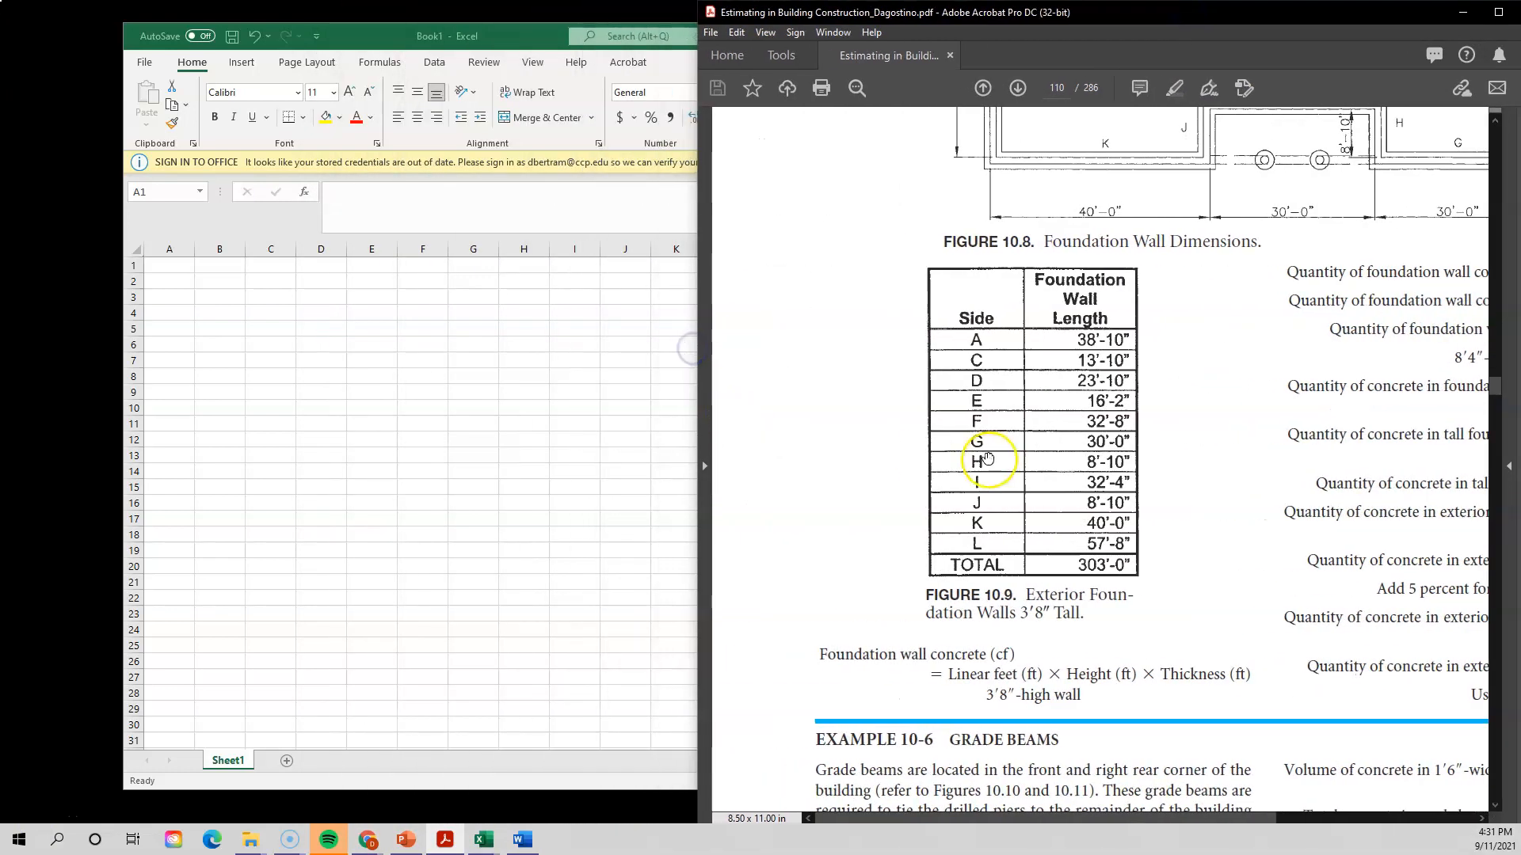
{"action": "scroll", "coordinate": [986, 458], "scroll_direction": "down", "scroll_amount": 2}
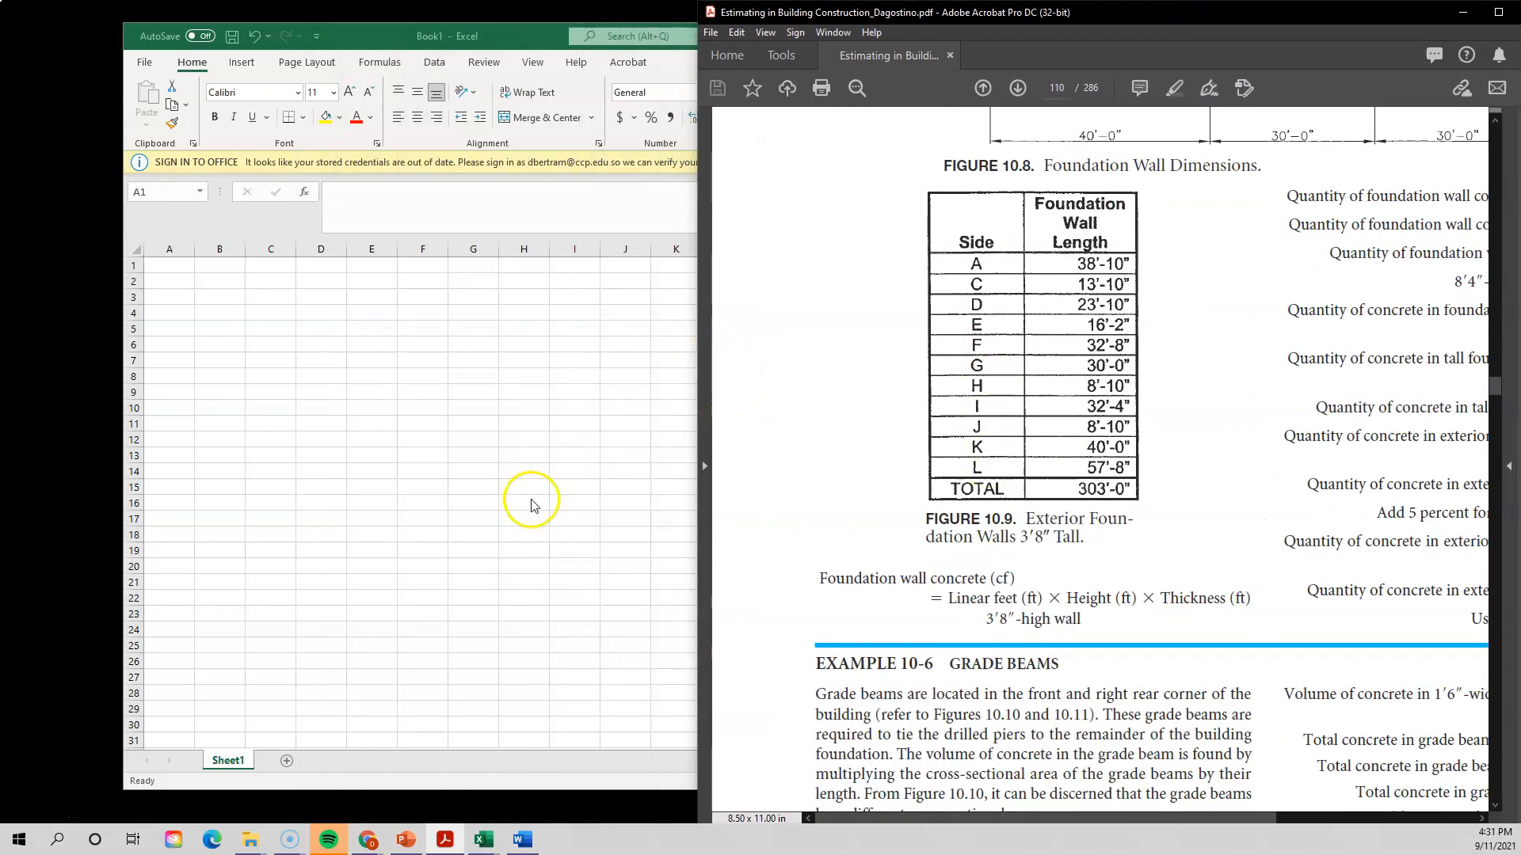
{"action": "left_click_drag", "start_coordinate": [521, 36], "coordinate": [414, 34]}
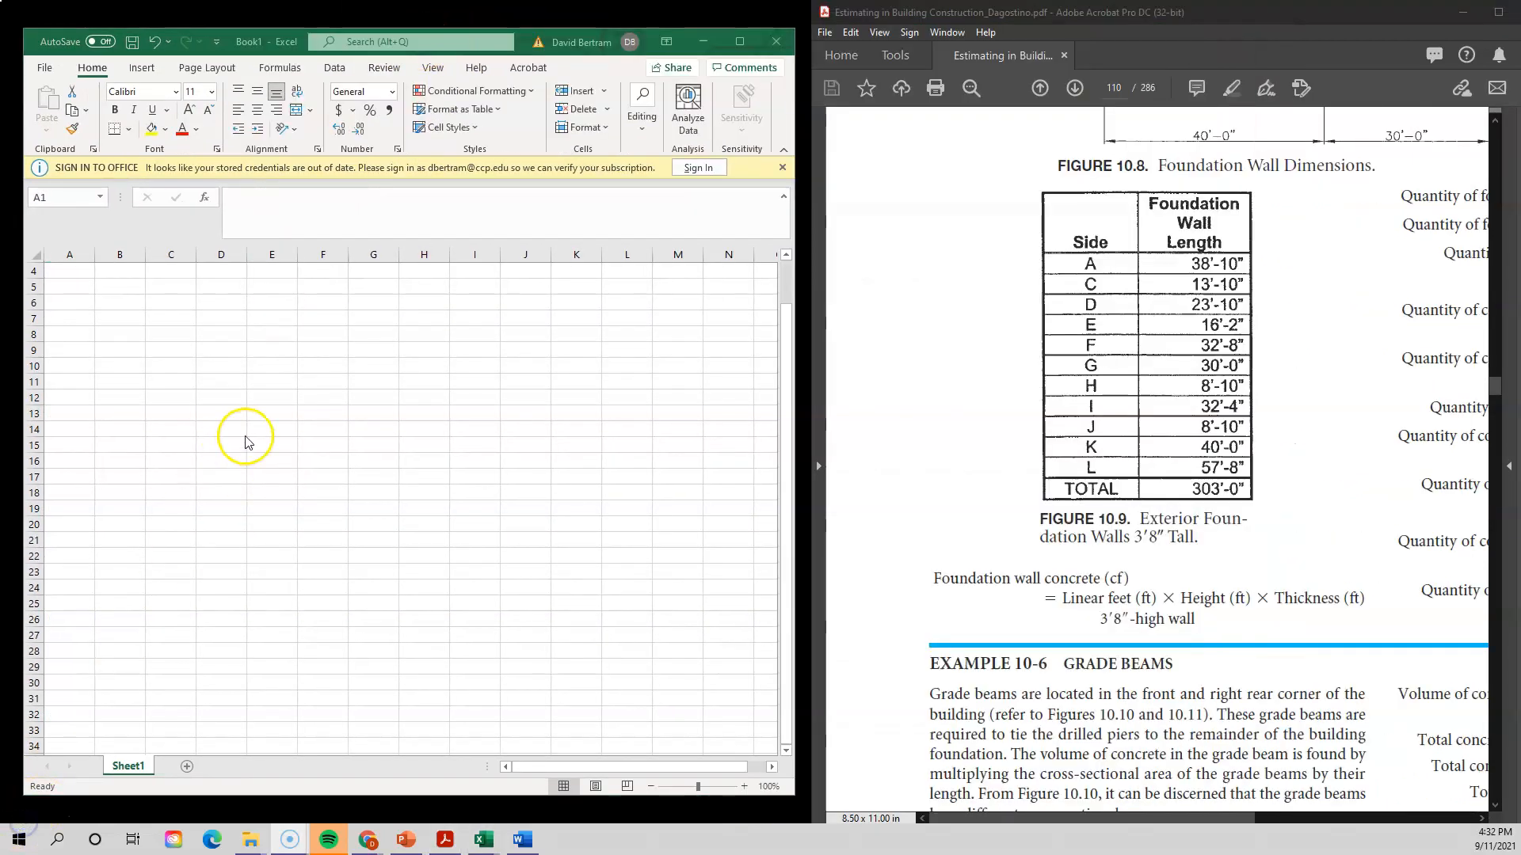
- Enter the heading "Foundation Walls" in cell A7 and autofit column A to the text
{"action": "left_click", "coordinate": [246, 437]}
{"action": "left_click", "coordinate": [53, 321]}
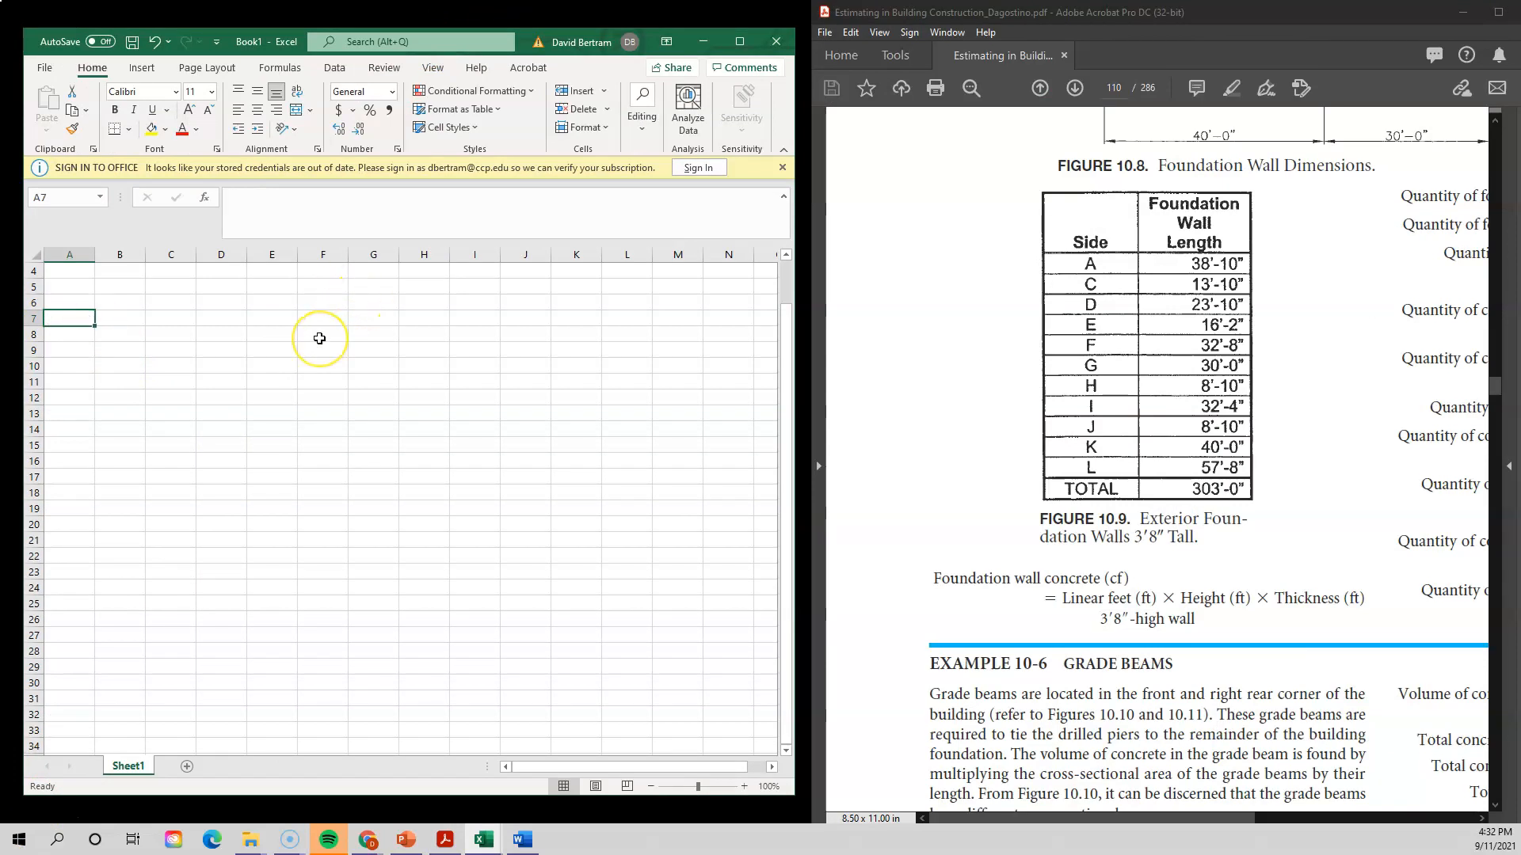
{"action": "type", "text": "Foundation Walls"}
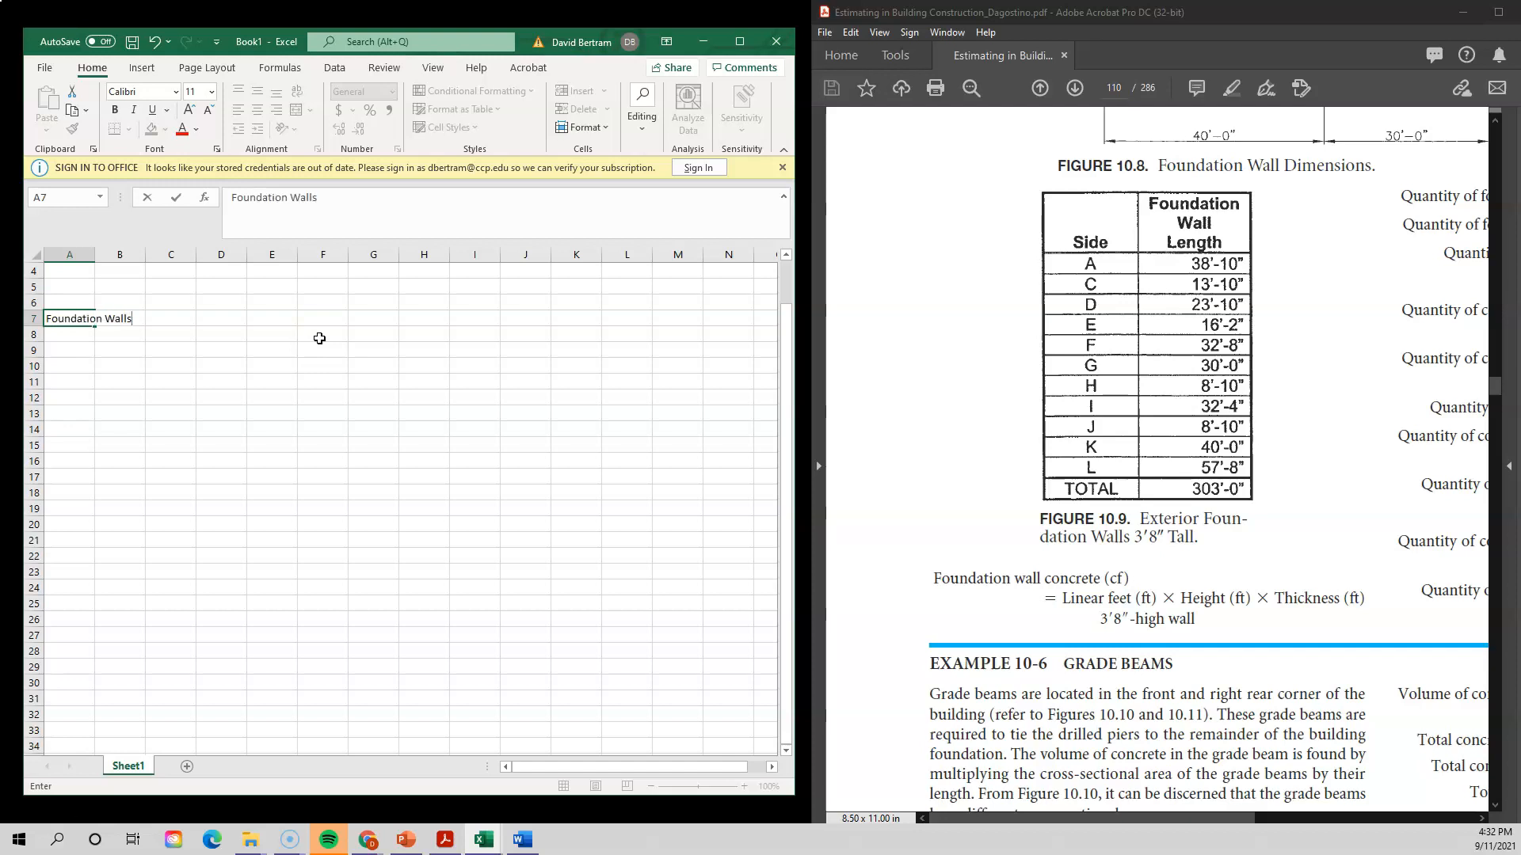
{"action": "left_click_drag", "start_coordinate": [284, 459], "coordinate": [283, 443]}
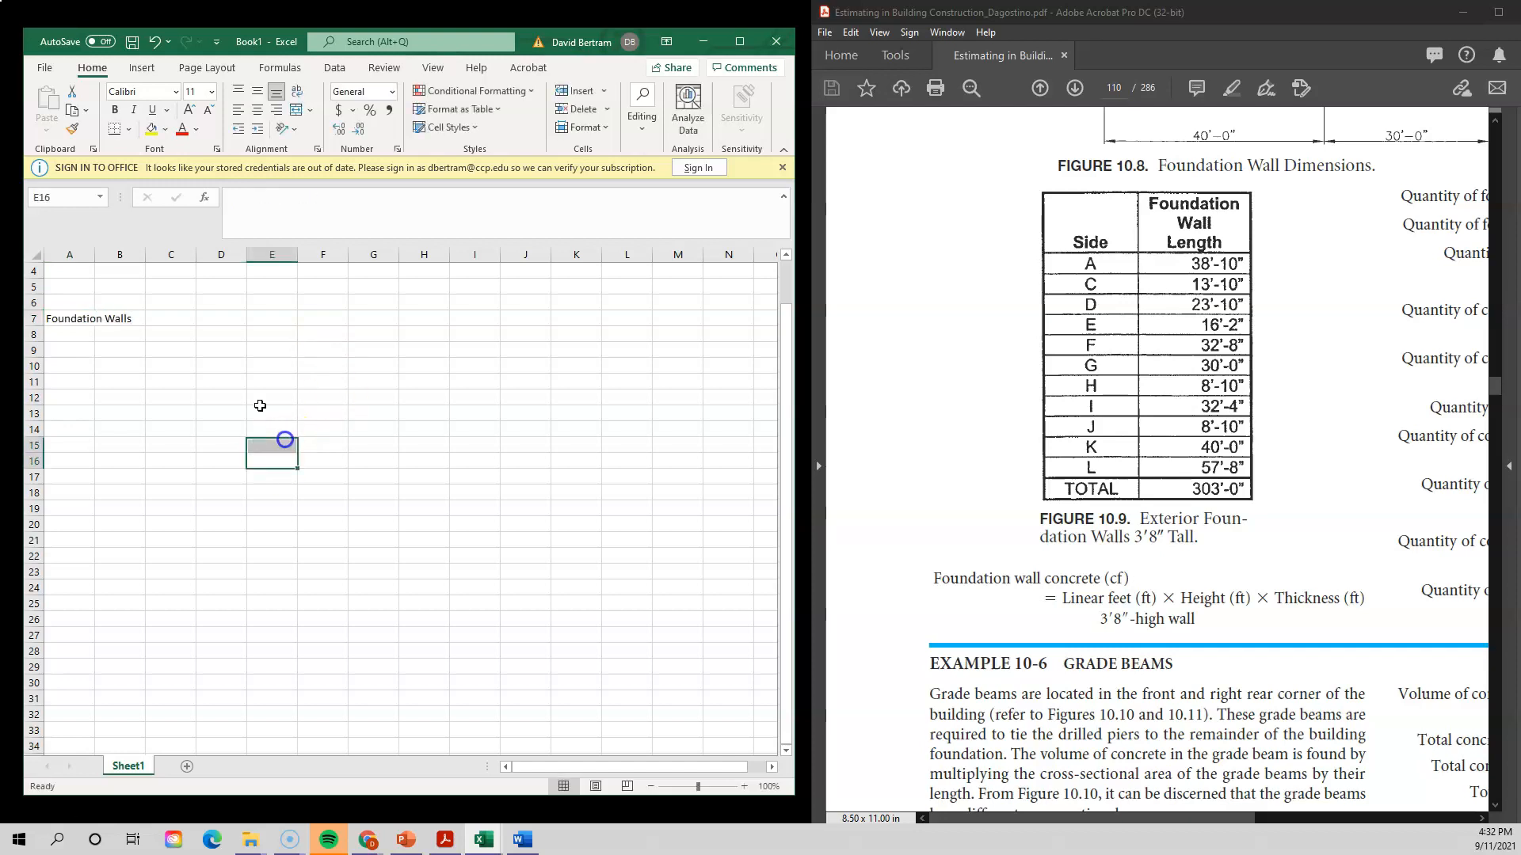
{"action": "double_click", "coordinate": [94, 254]}
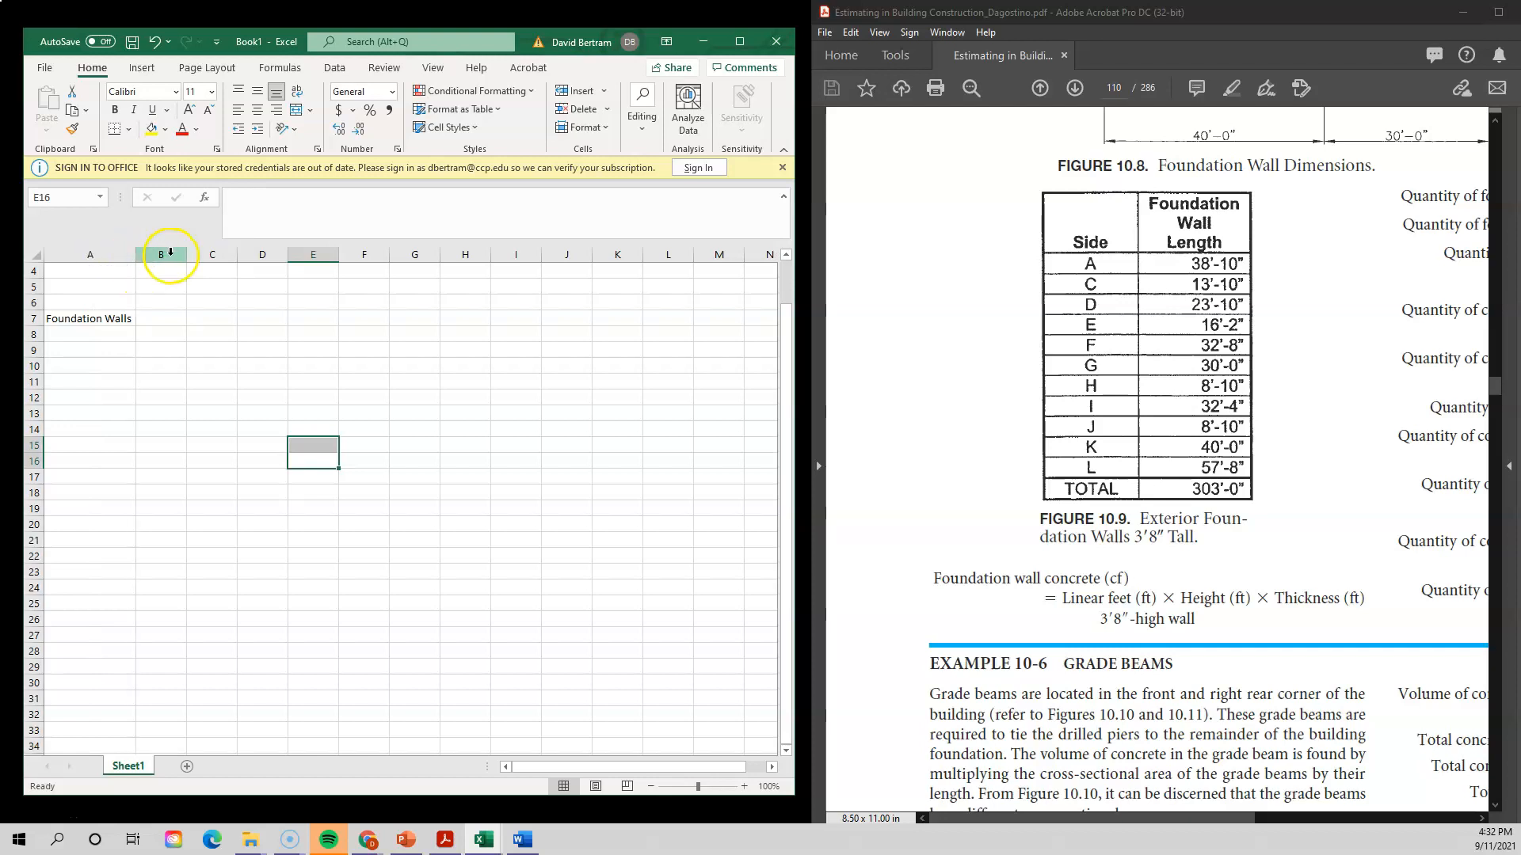
{"action": "left_click_drag", "start_coordinate": [135, 254], "coordinate": [95, 258]}
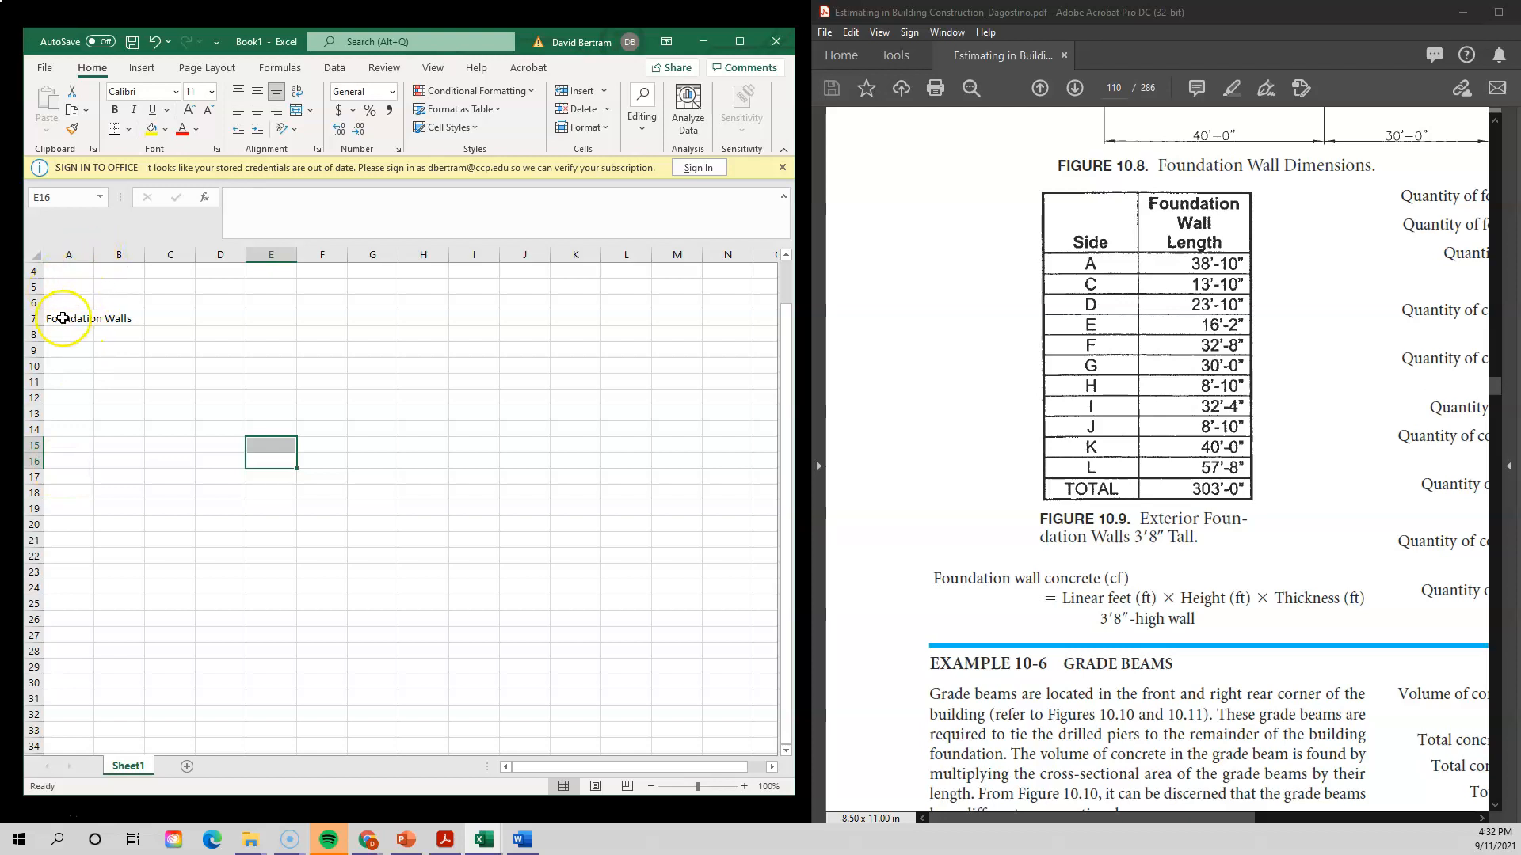
{"action": "double_click", "coordinate": [94, 255]}
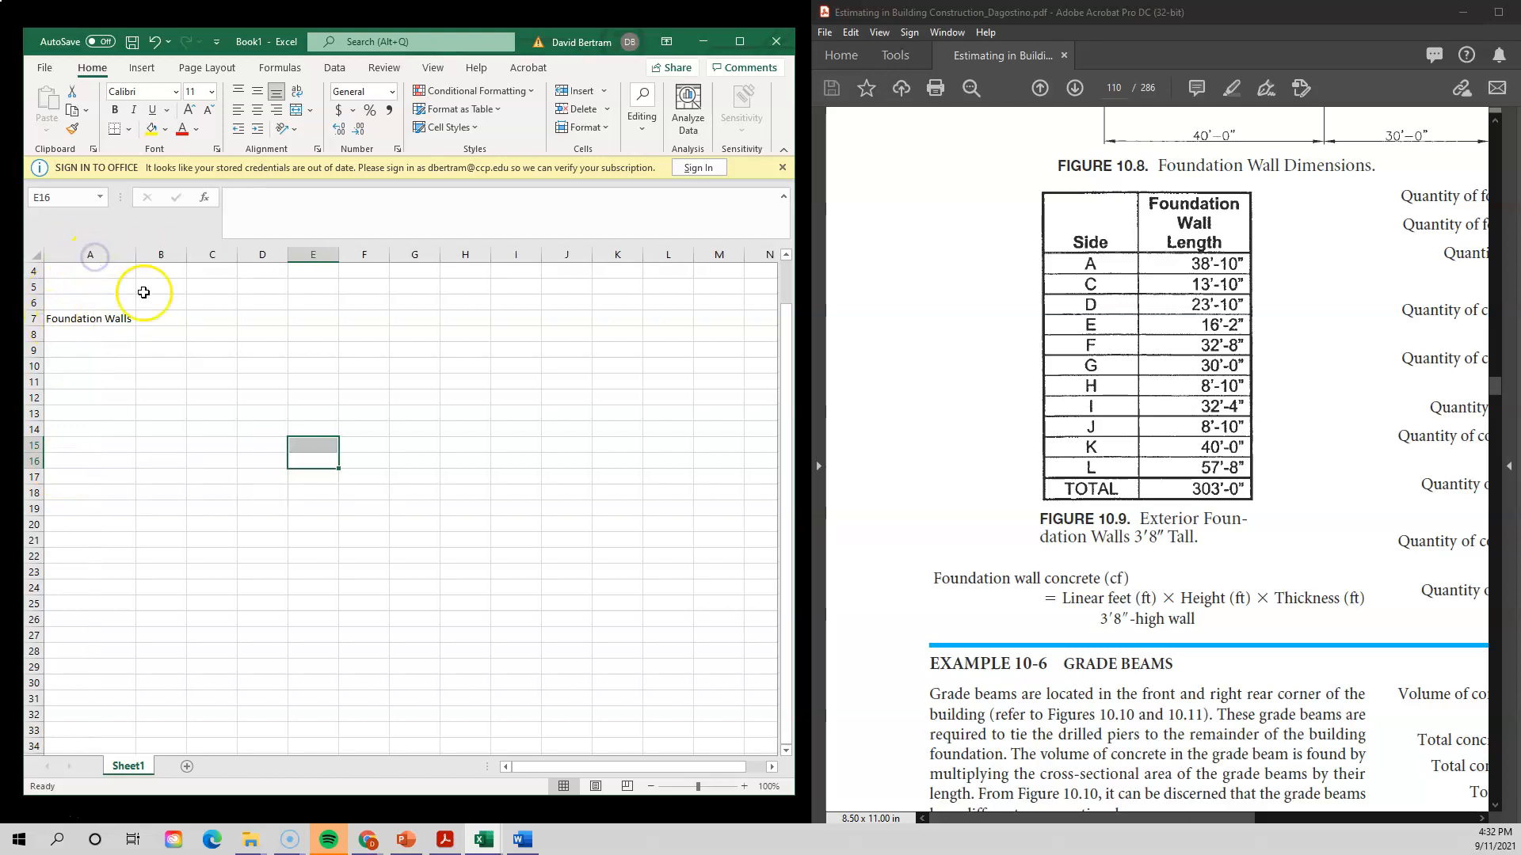
- List the wall sides A, C and D in cells A8 to A10 under the Foundation Walls heading
{"action": "left_click", "coordinate": [95, 349]}
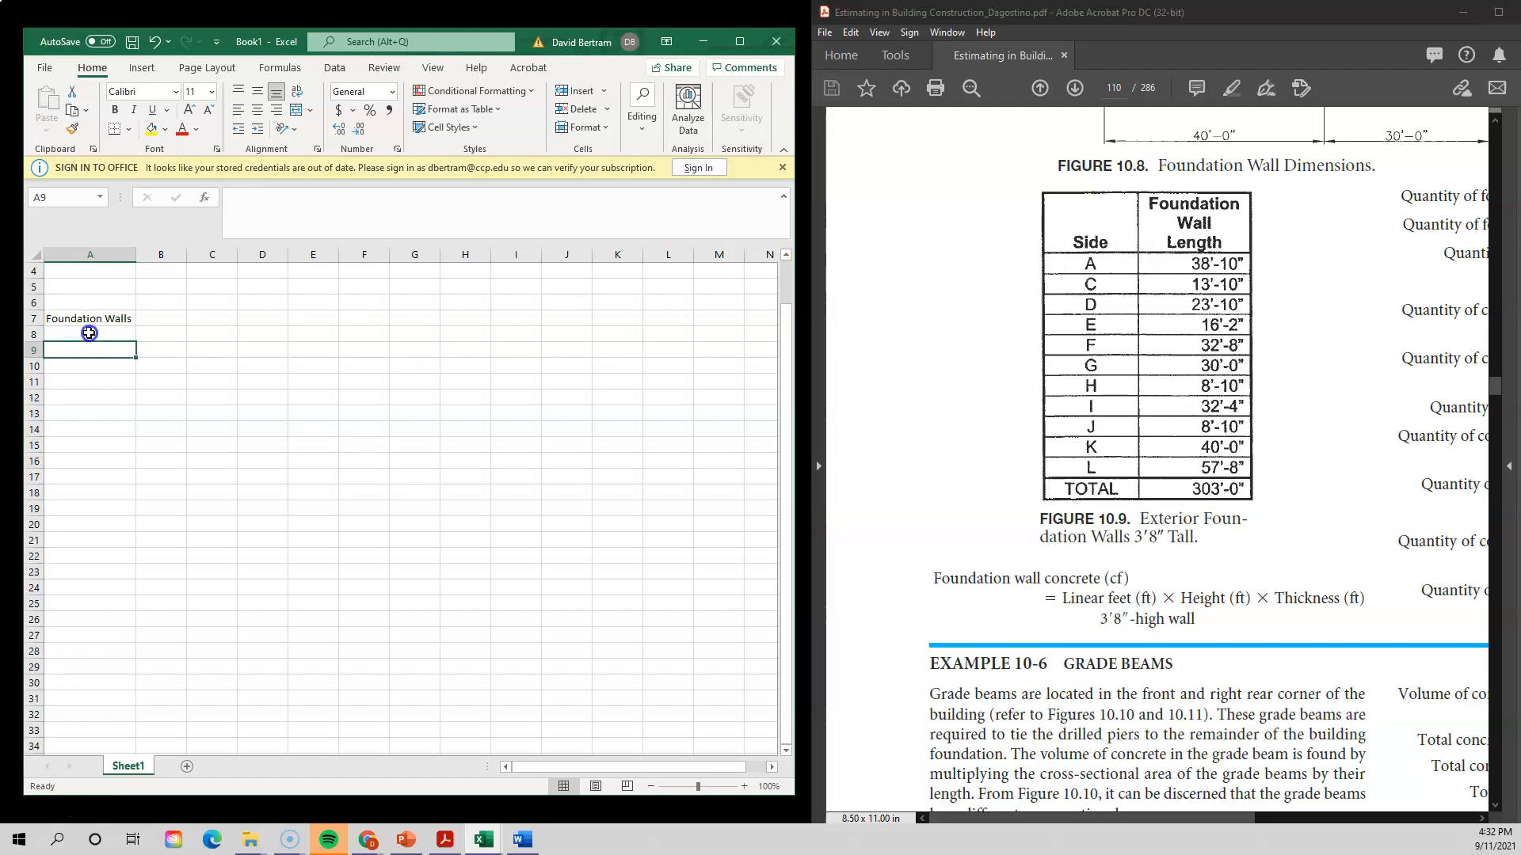
{"action": "left_click", "coordinate": [89, 333]}
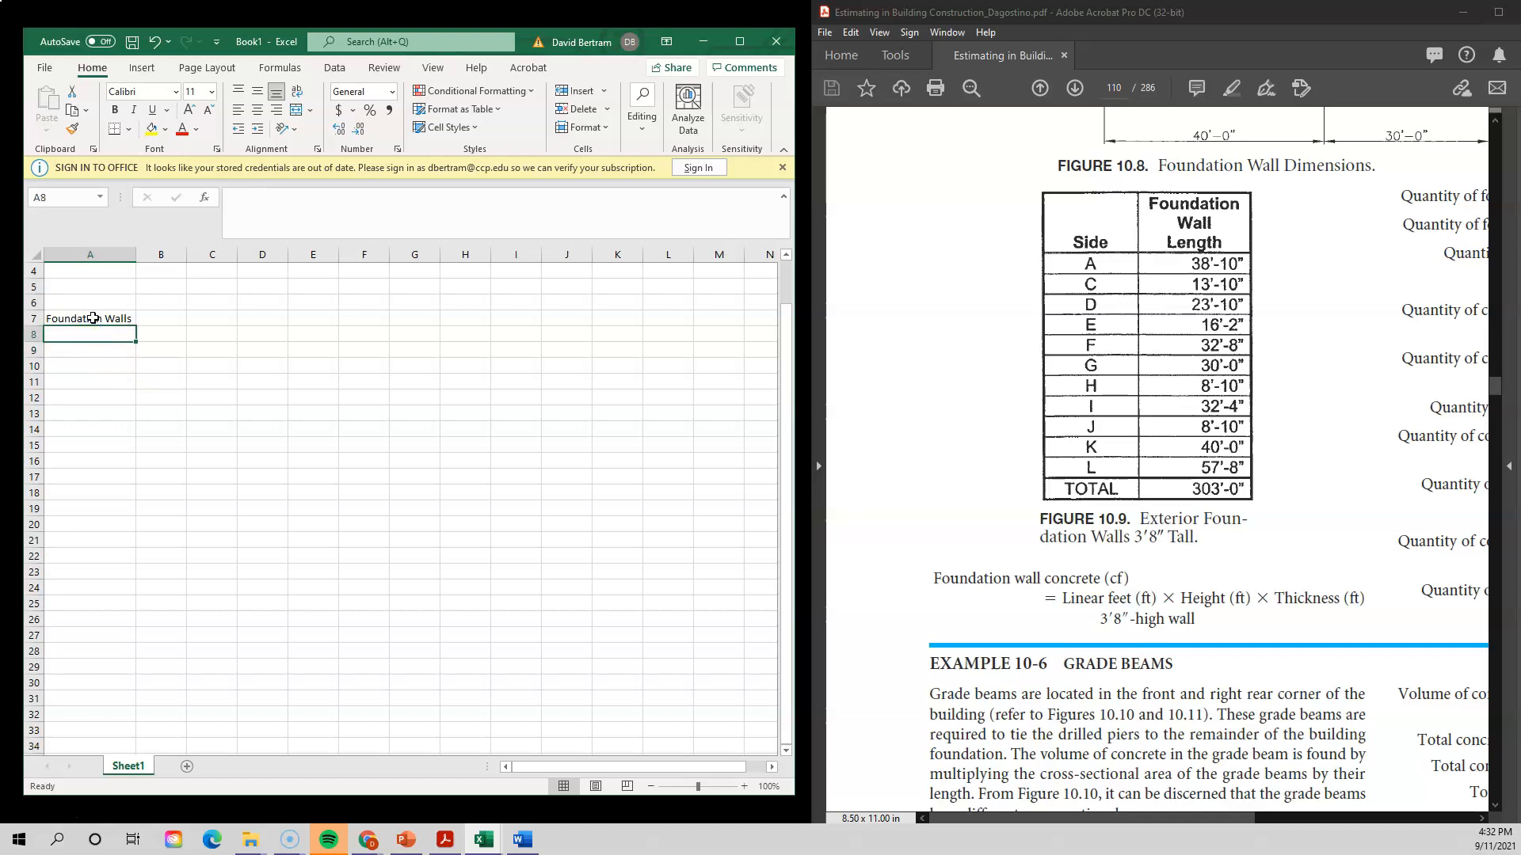
{"action": "type", "text": "A"}
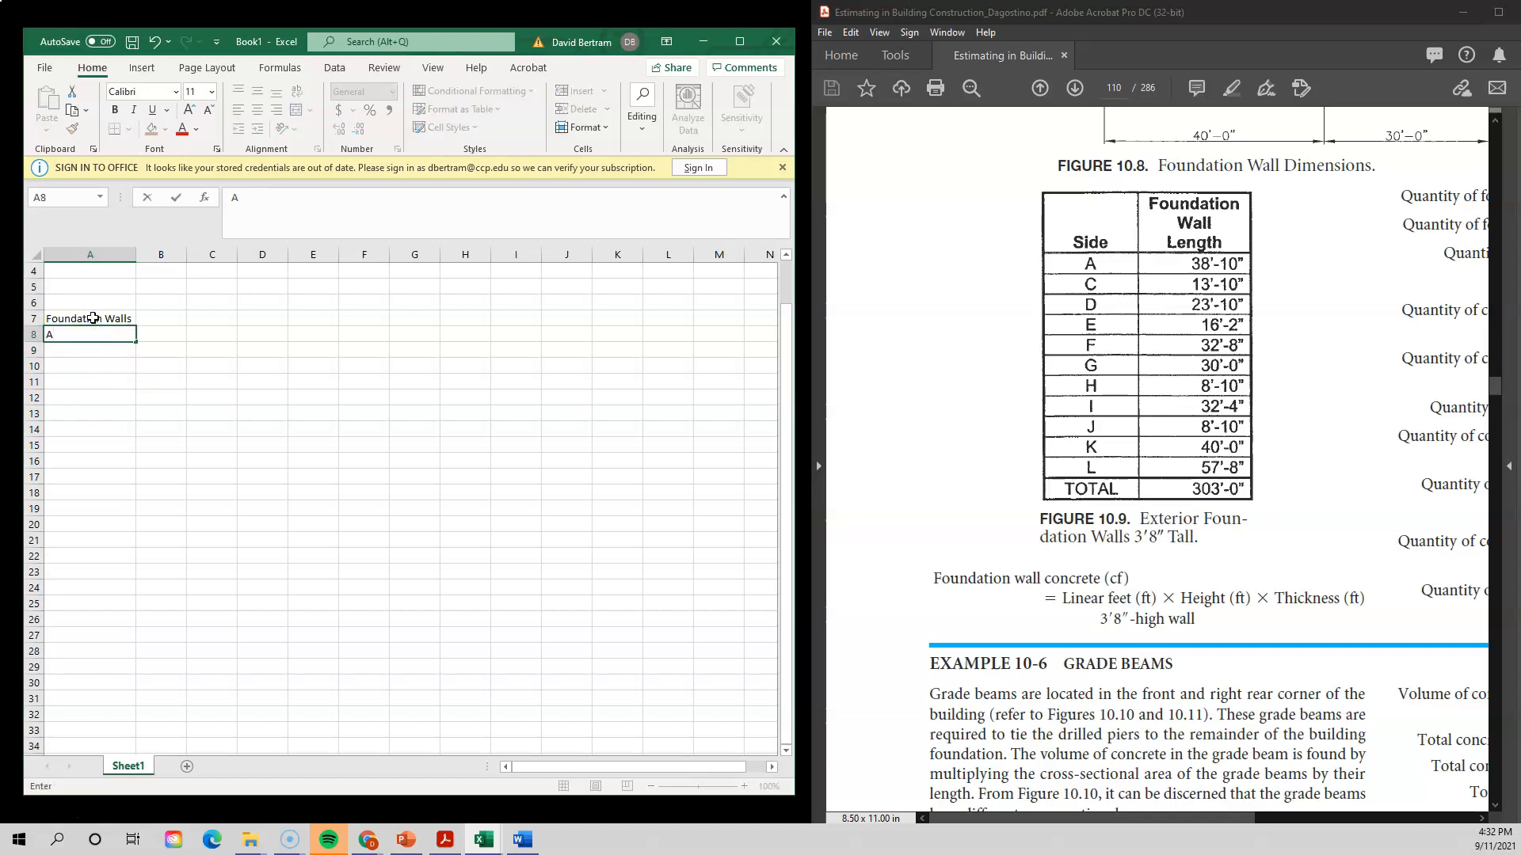
{"action": "key", "text": "Return"}
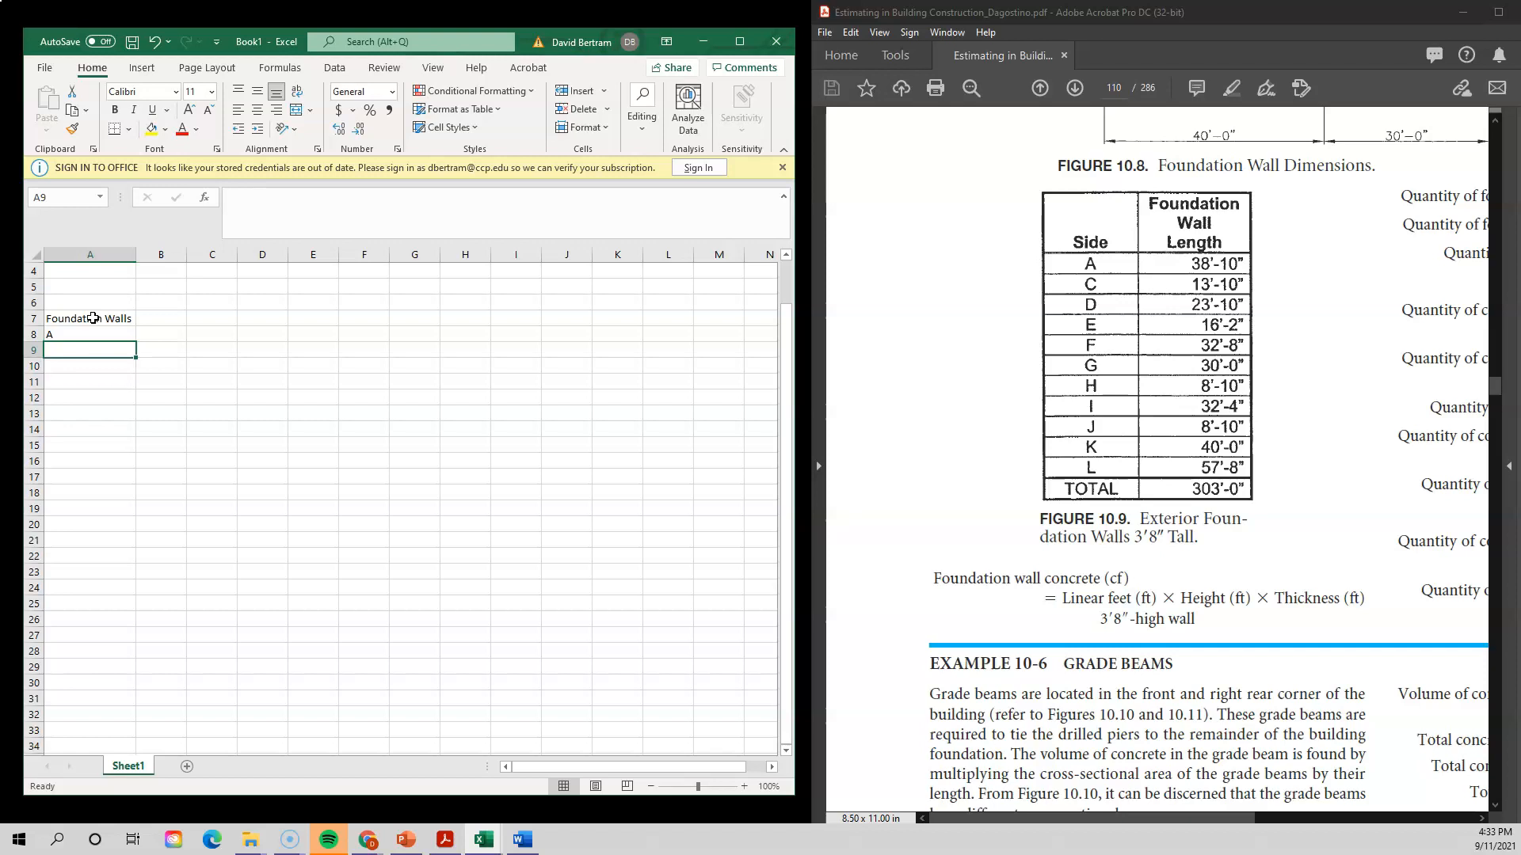
{"action": "type", "text": "C"}
{"action": "key", "text": "Return"}
{"action": "type", "text": "D"}
{"action": "key", "text": "Return"}
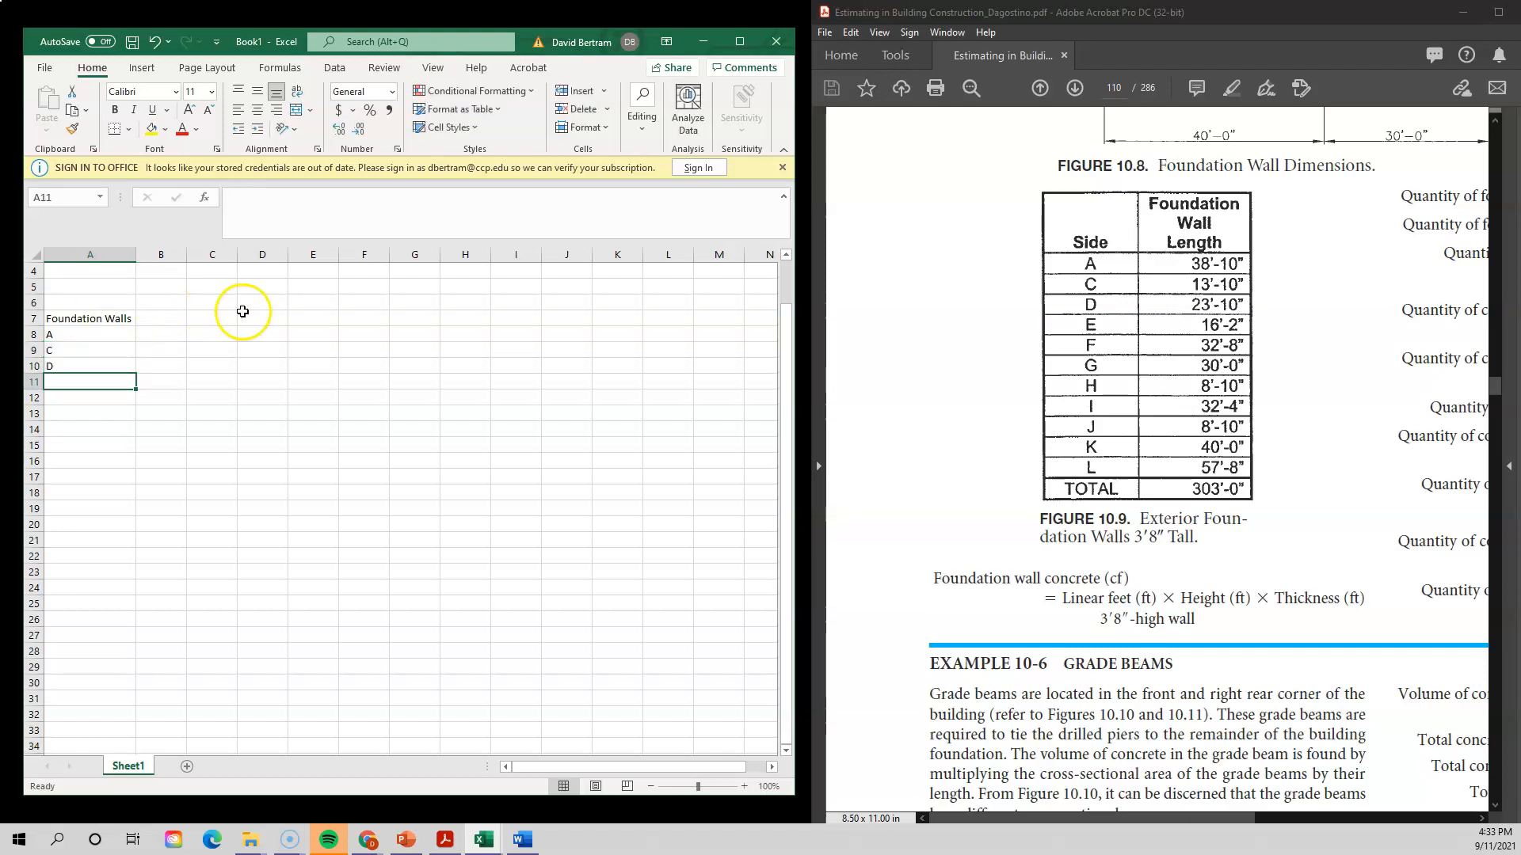
- Add the column headings Length, Width and Height in cells B7 to D7
{"action": "left_click", "coordinate": [180, 316]}
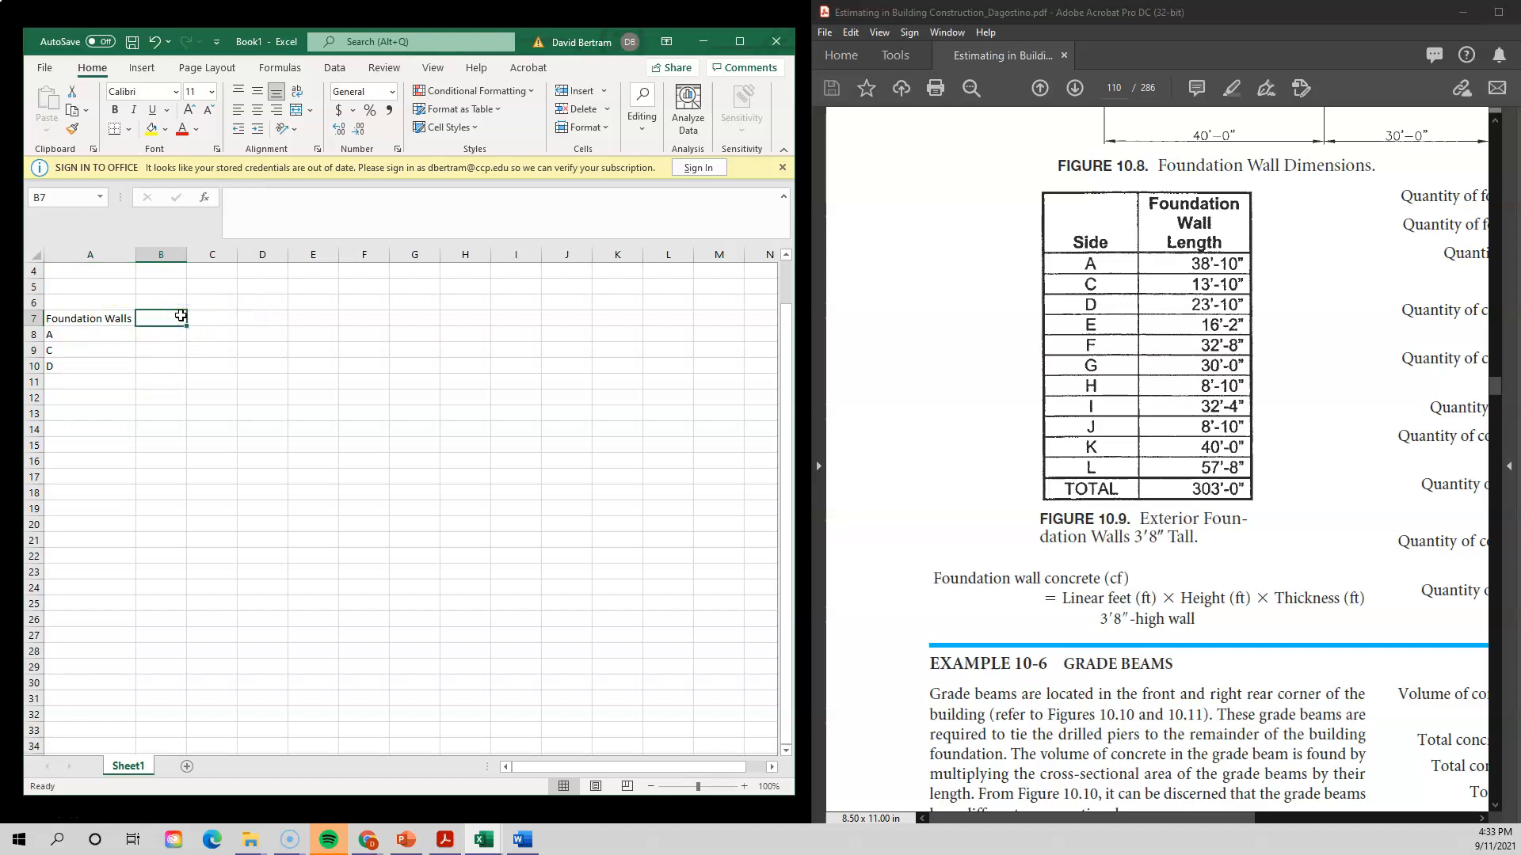
{"action": "type", "text": "l"}
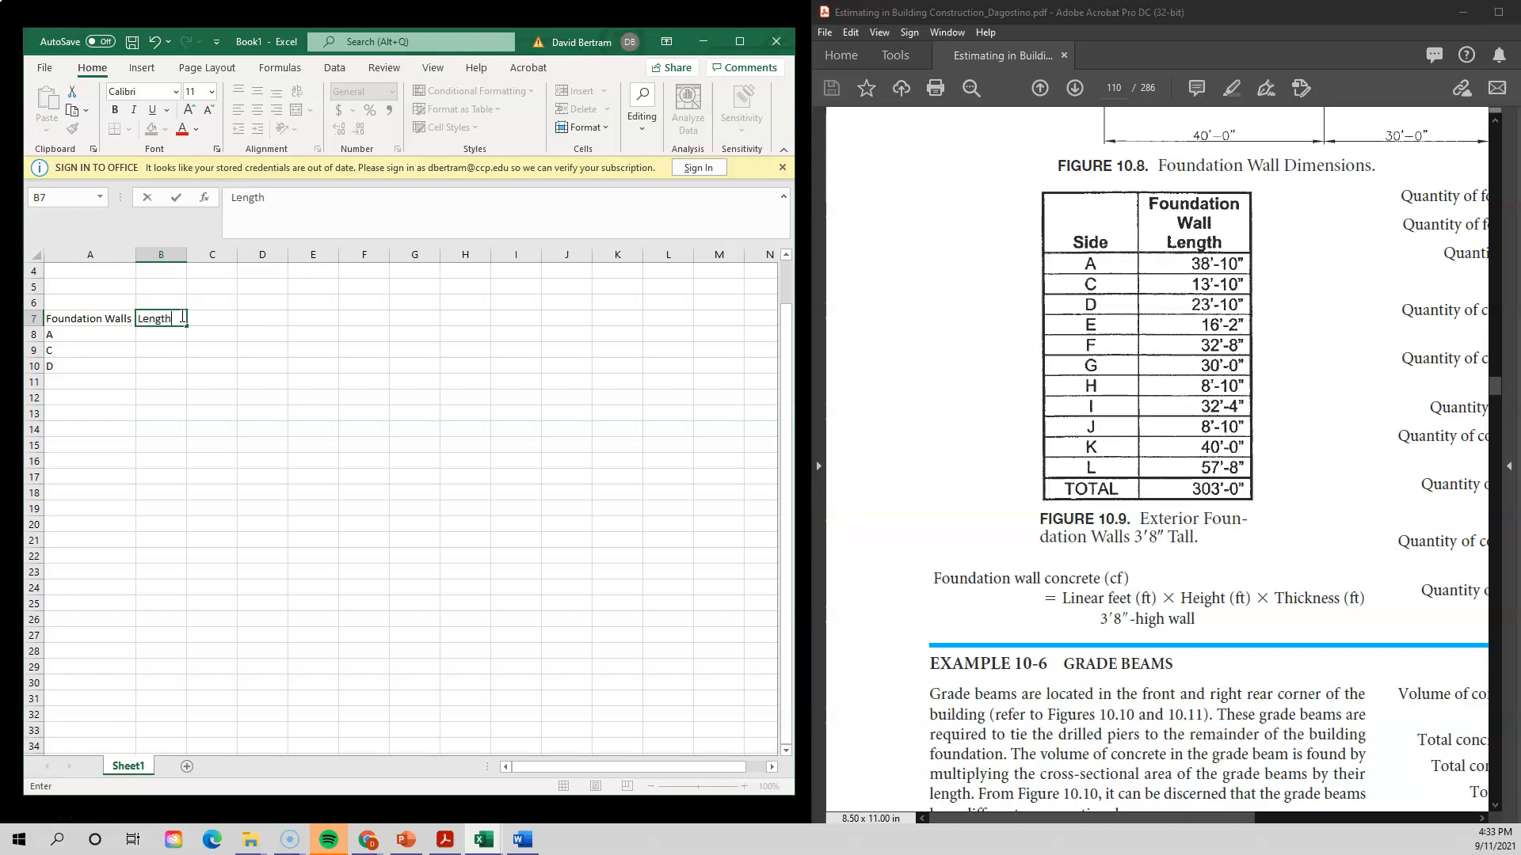
{"action": "key", "text": "Tab"}
{"action": "type", "text": "W"}
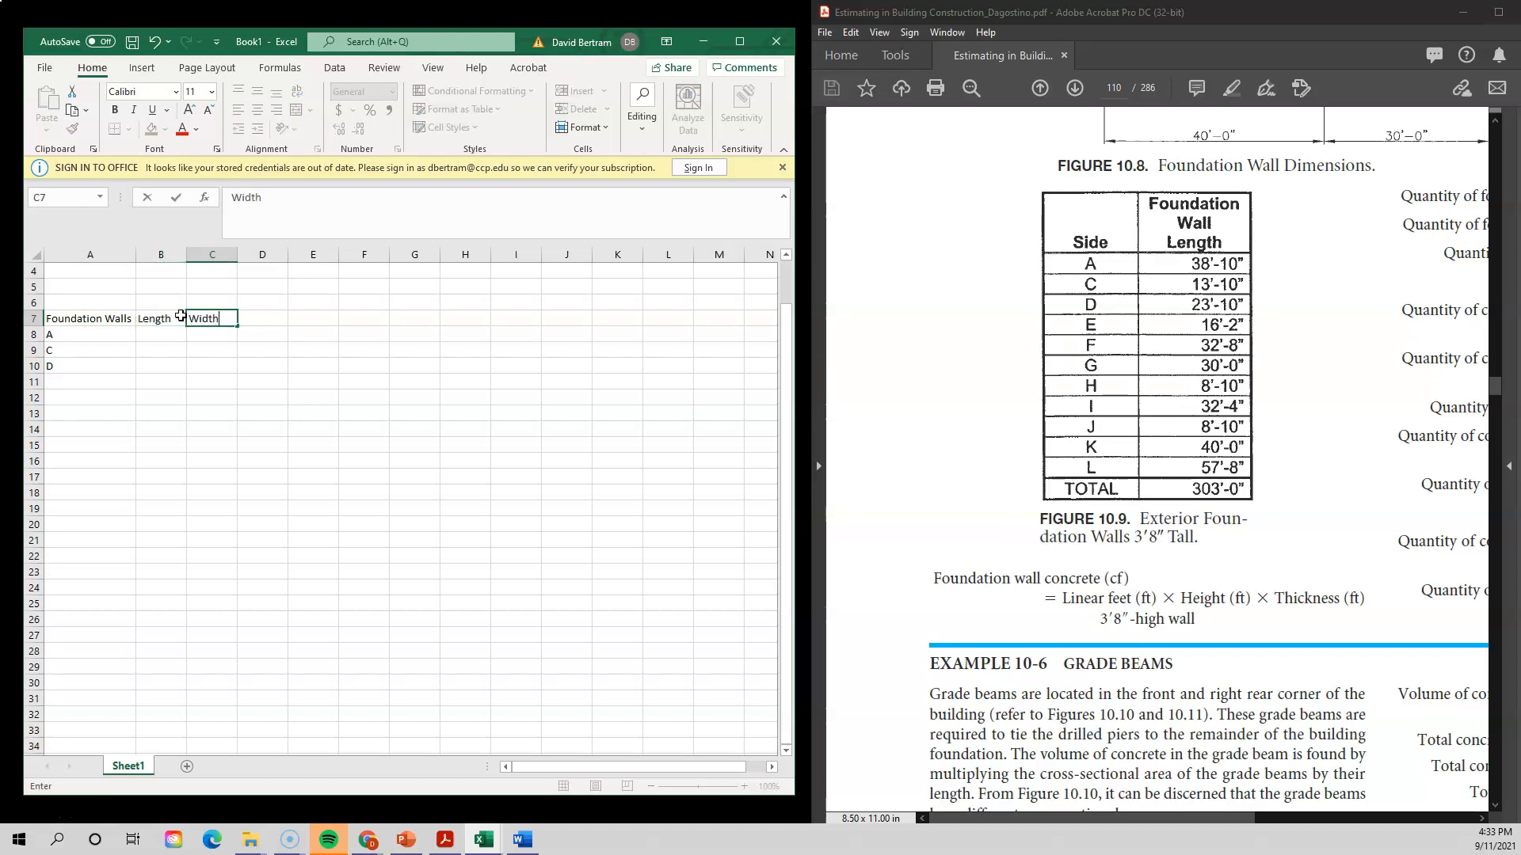
{"action": "key", "text": "Tab"}
{"action": "type", "text": "H"}
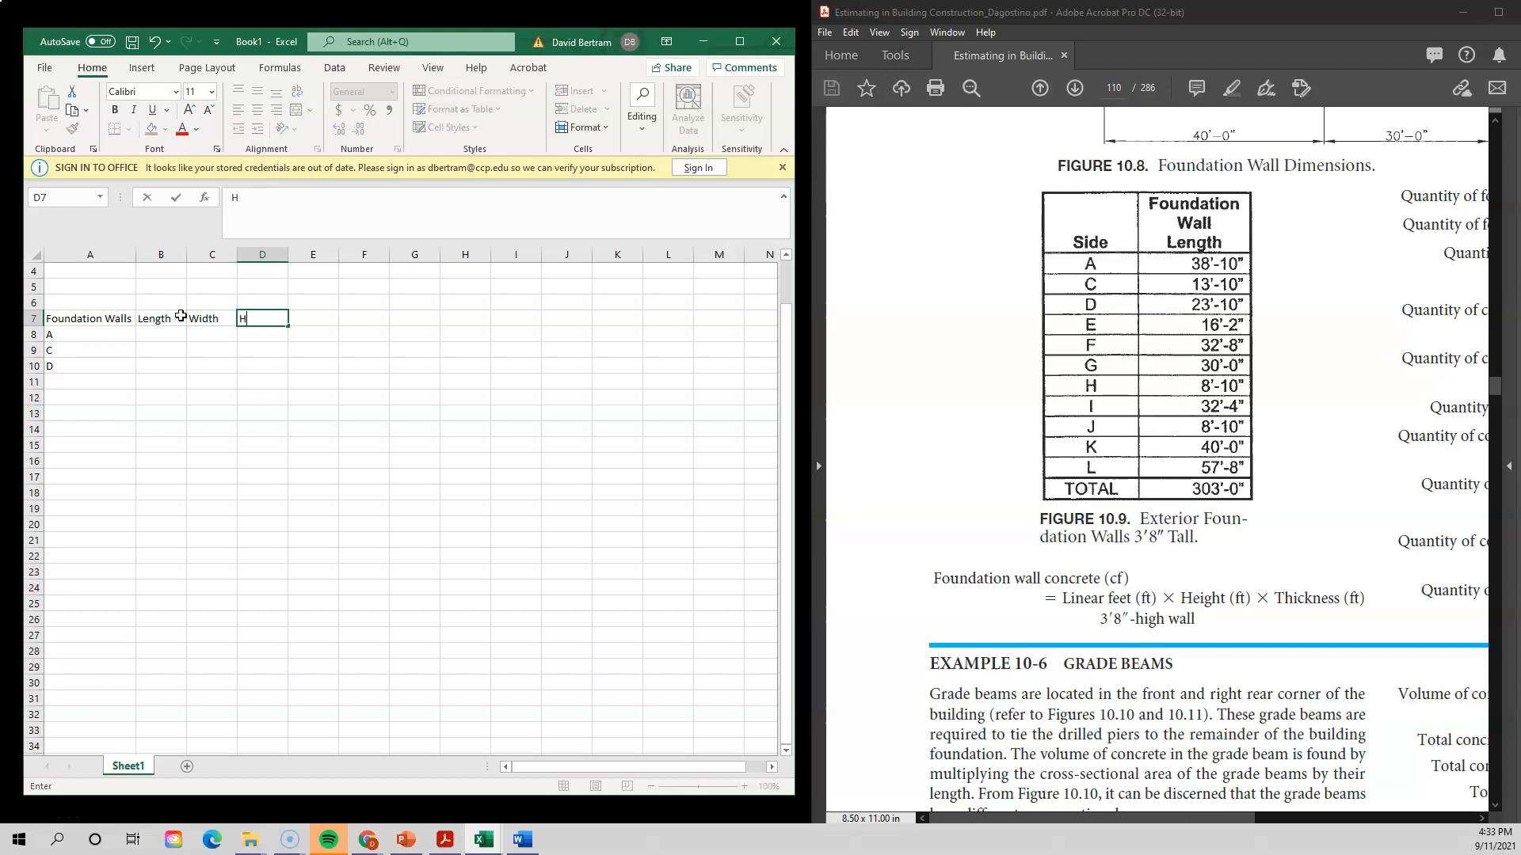
{"action": "type", "text": "eight"}
{"action": "left_click", "coordinate": [161, 334]}
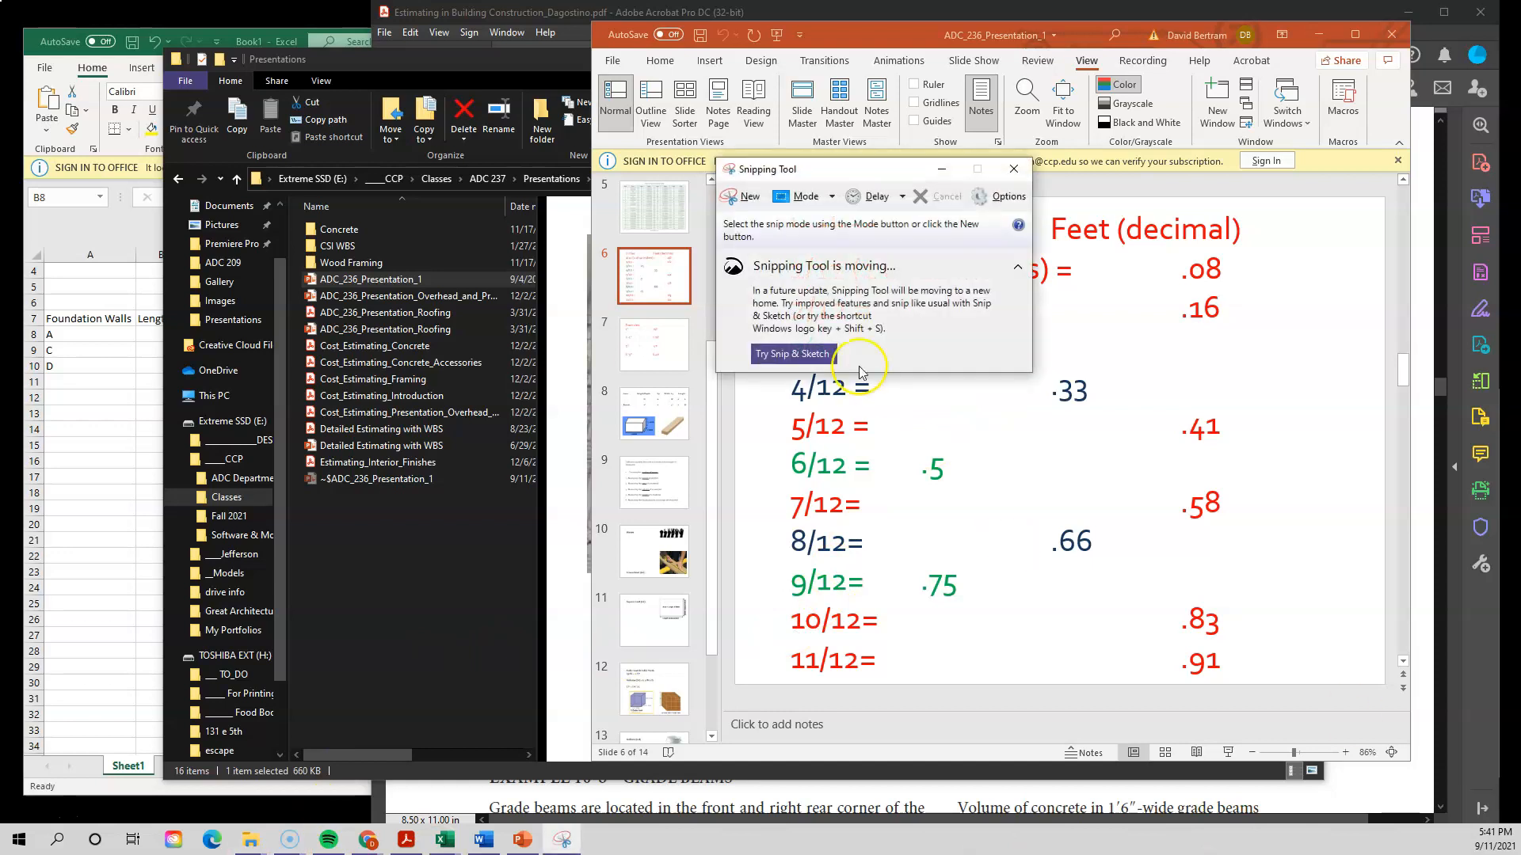
{"action": "left_click", "coordinate": [743, 197]}
{"action": "key", "text": "Escape"}
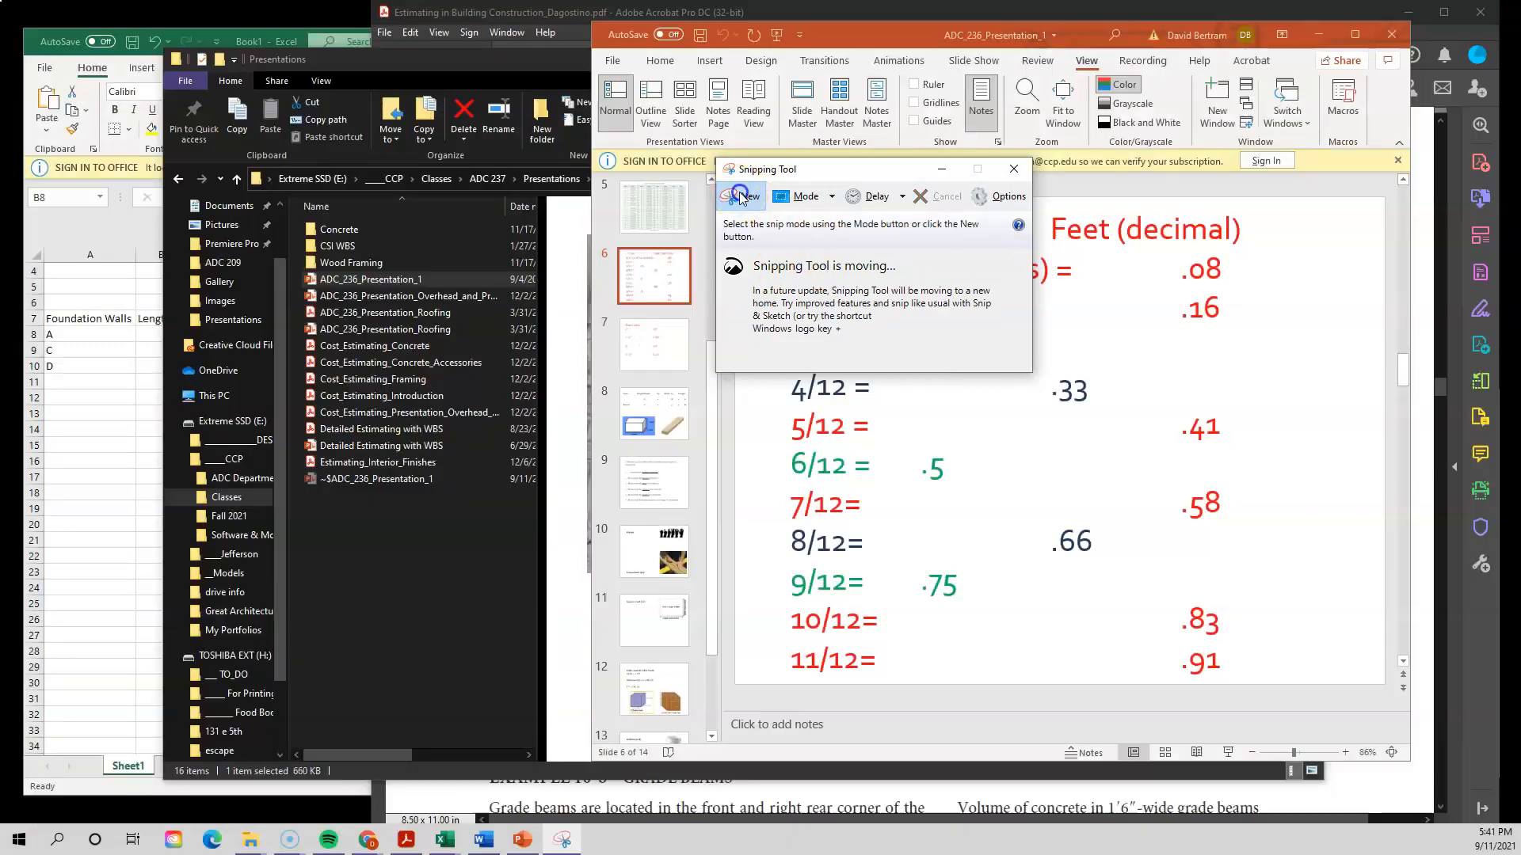
{"action": "left_click", "coordinate": [749, 200]}
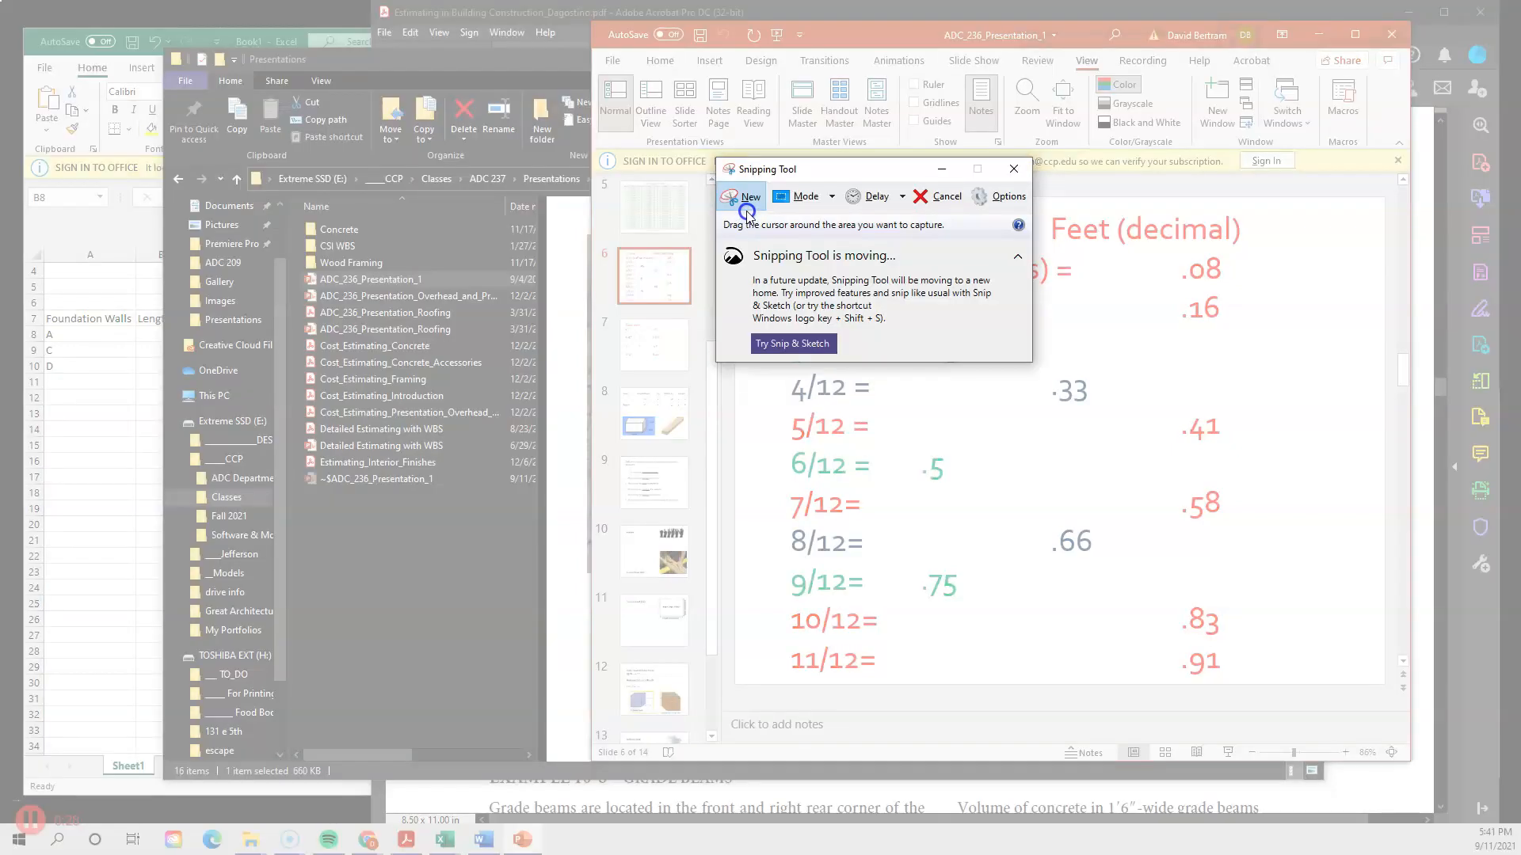
{"action": "key", "text": "Escape"}
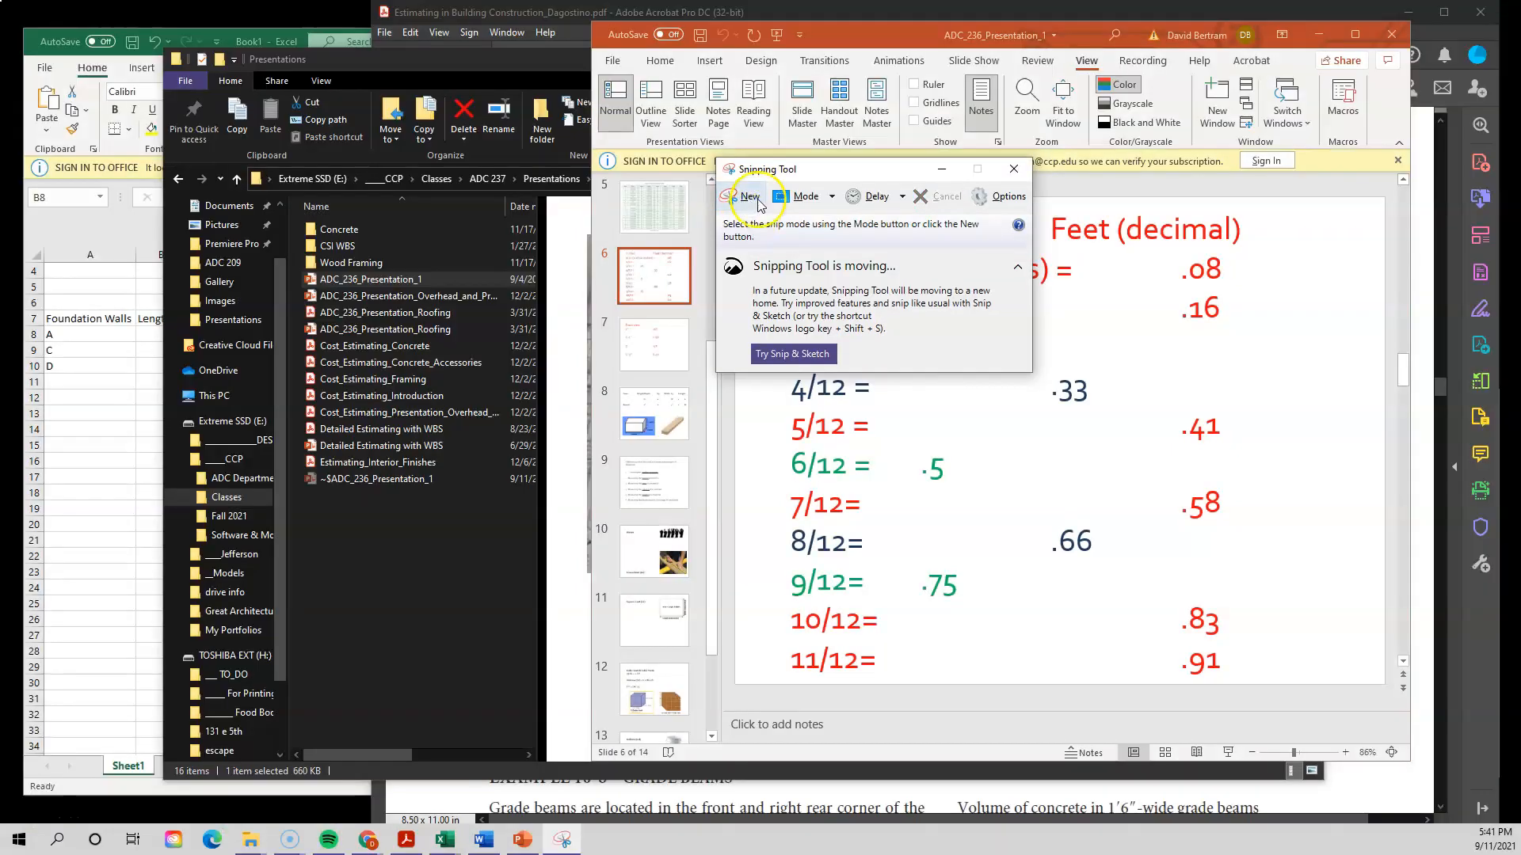
- Snip the inches-to-decimal-feet table from the presentation slide and save it to the Desktop as a JPEG named Capture
{"action": "left_click", "coordinate": [756, 206]}
{"action": "left_click_drag", "start_coordinate": [1355, 210], "coordinate": [776, 682]}
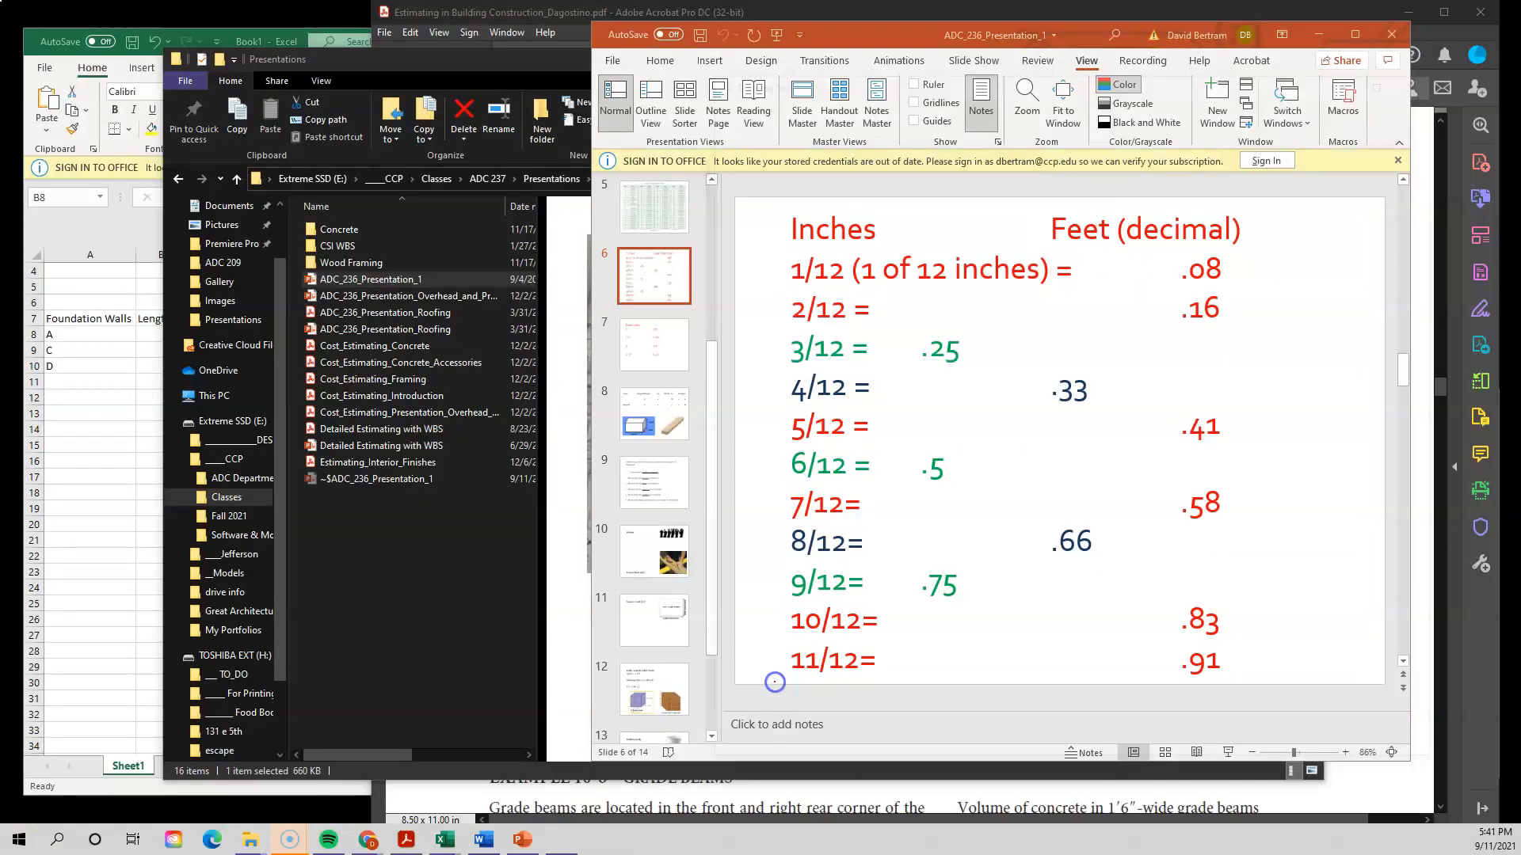
{"action": "left_click", "coordinate": [713, 94]}
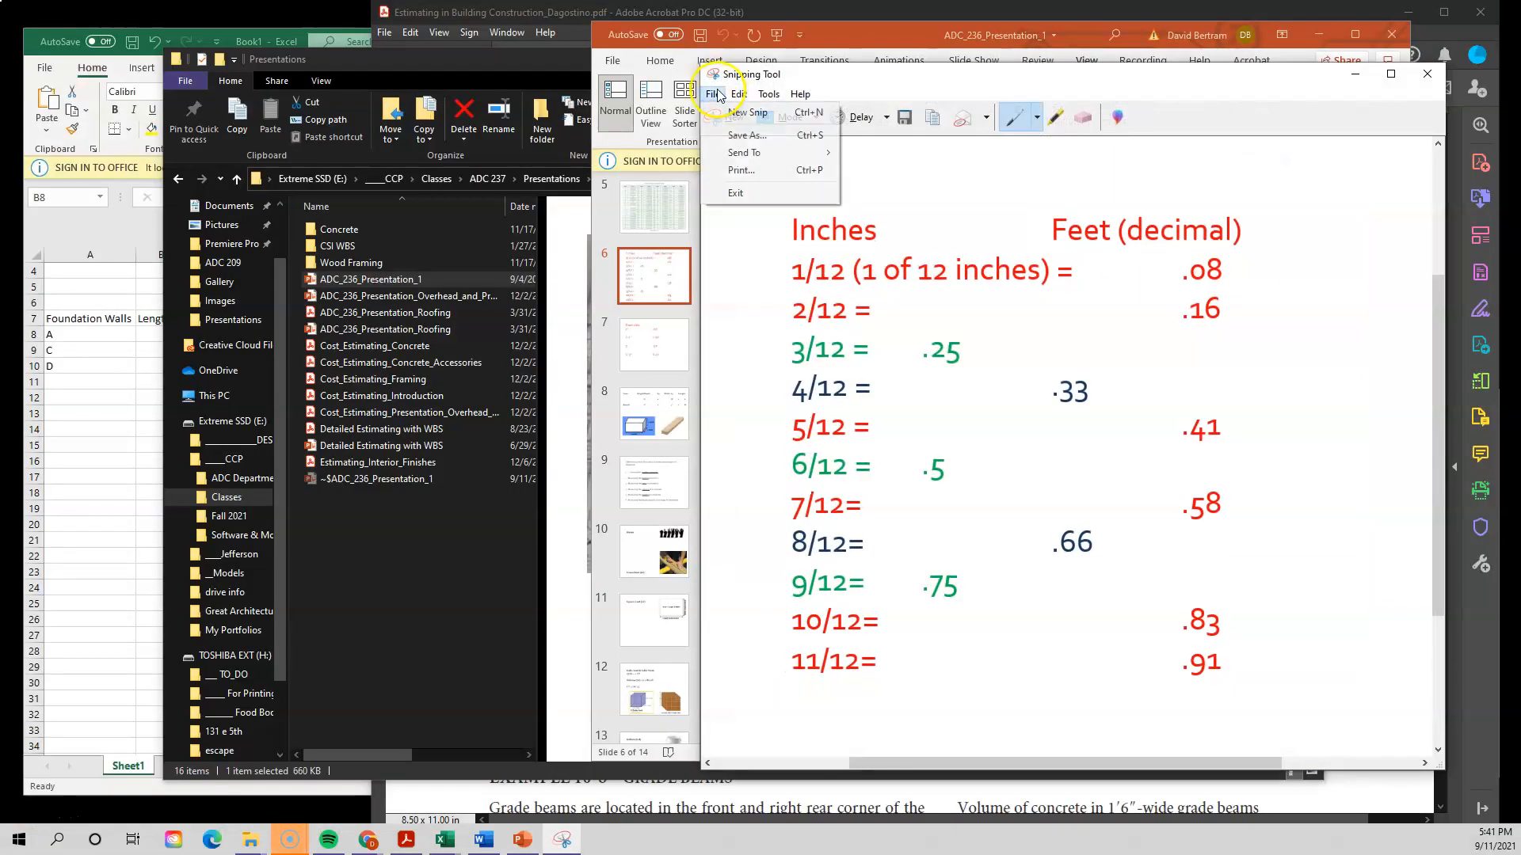
{"action": "left_click", "coordinate": [746, 134]}
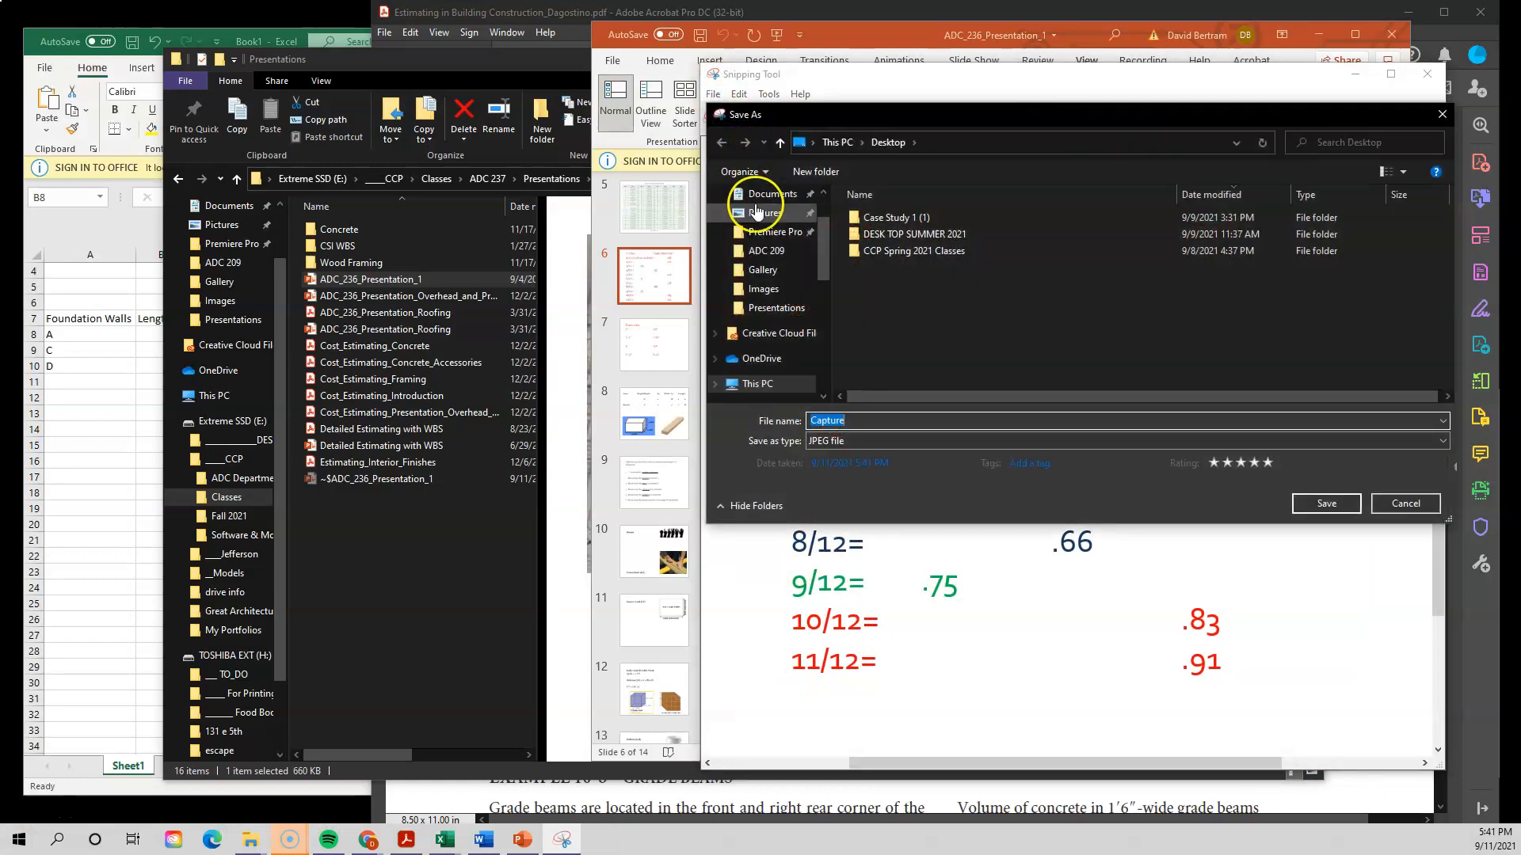
{"action": "left_click", "coordinate": [1323, 508]}
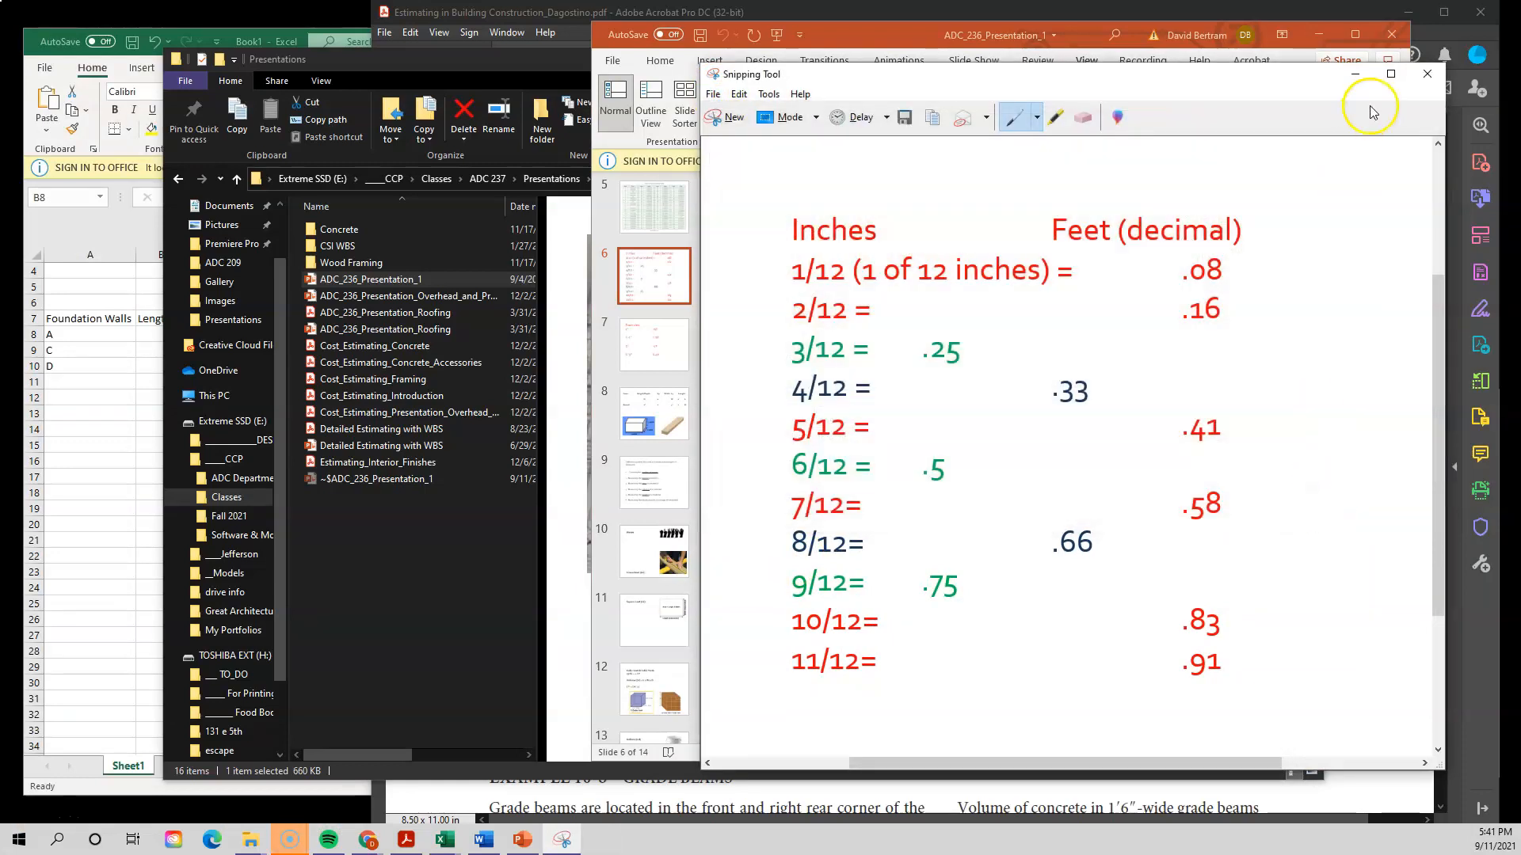
- Close the Snipping Tool, the presentation and the Presentations folder, and return to the Book1 workbook in Excel
{"action": "left_click", "coordinate": [1427, 75]}
{"action": "left_click", "coordinate": [1391, 34]}
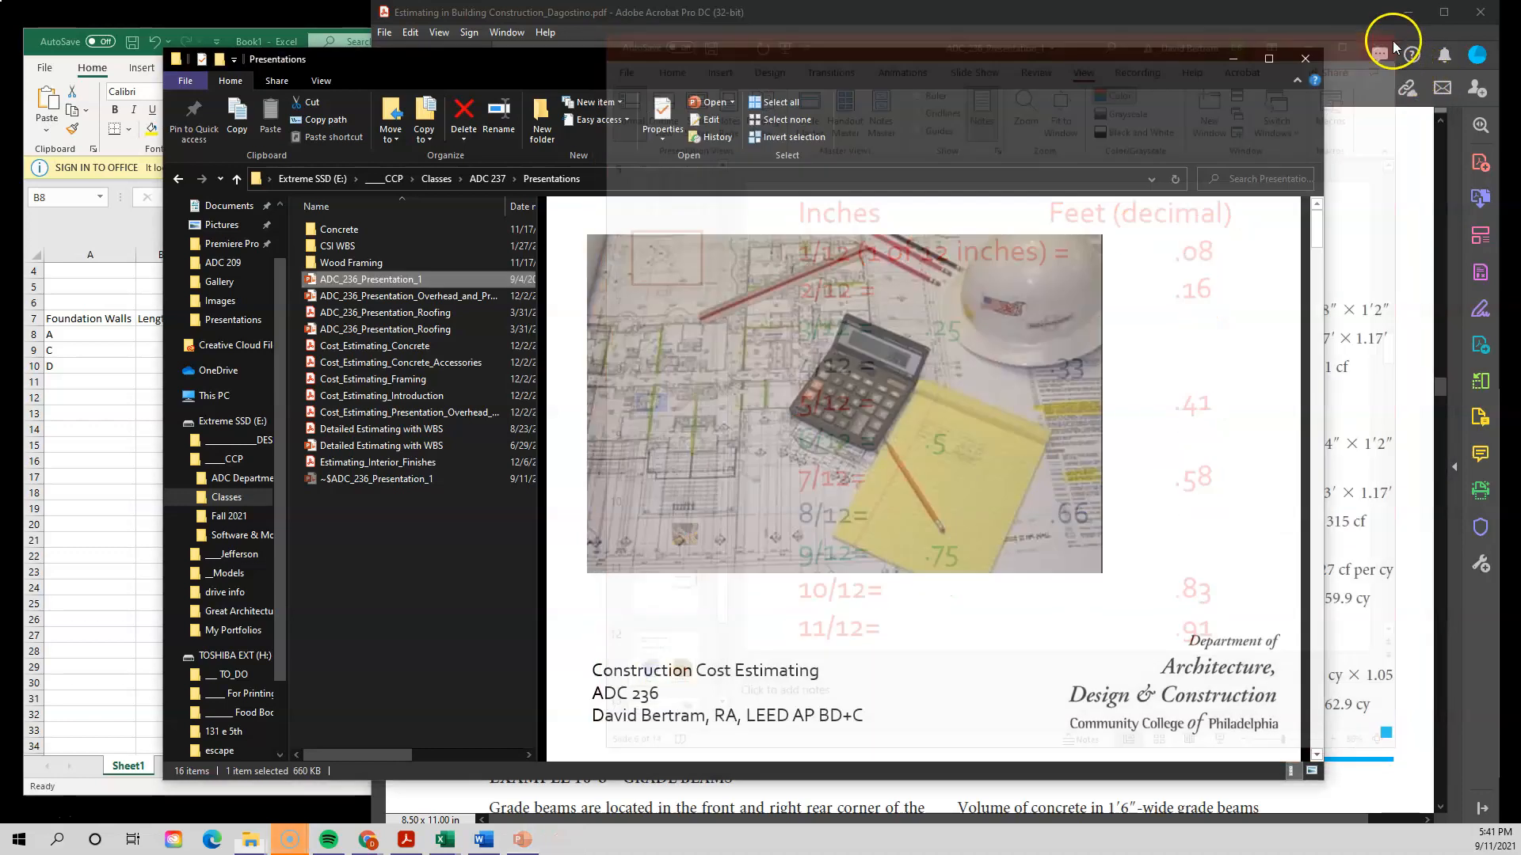
{"action": "left_click", "coordinate": [1305, 58]}
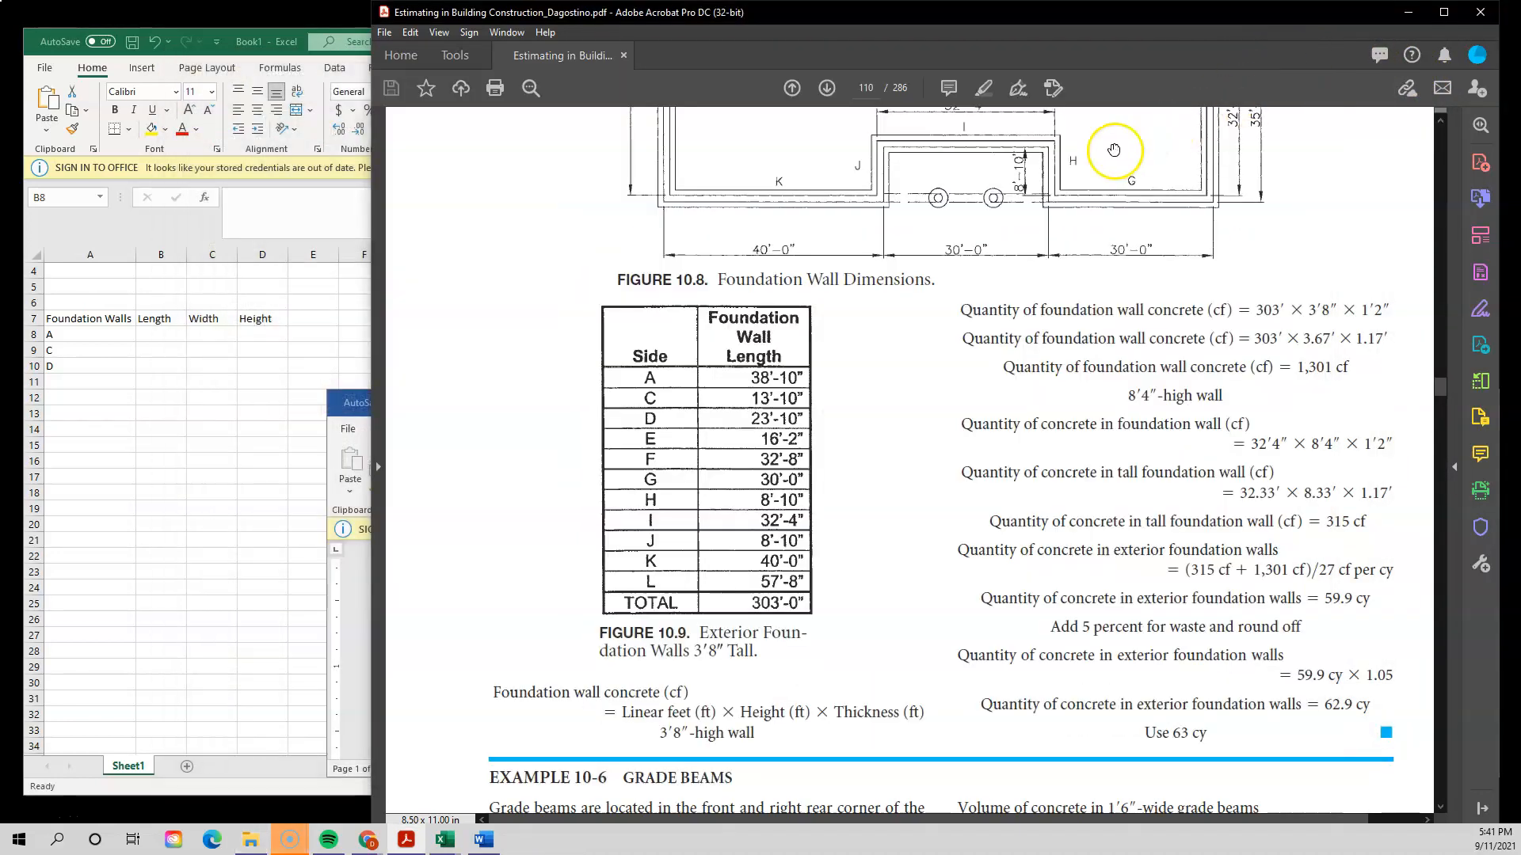
{"action": "left_click", "coordinate": [320, 364]}
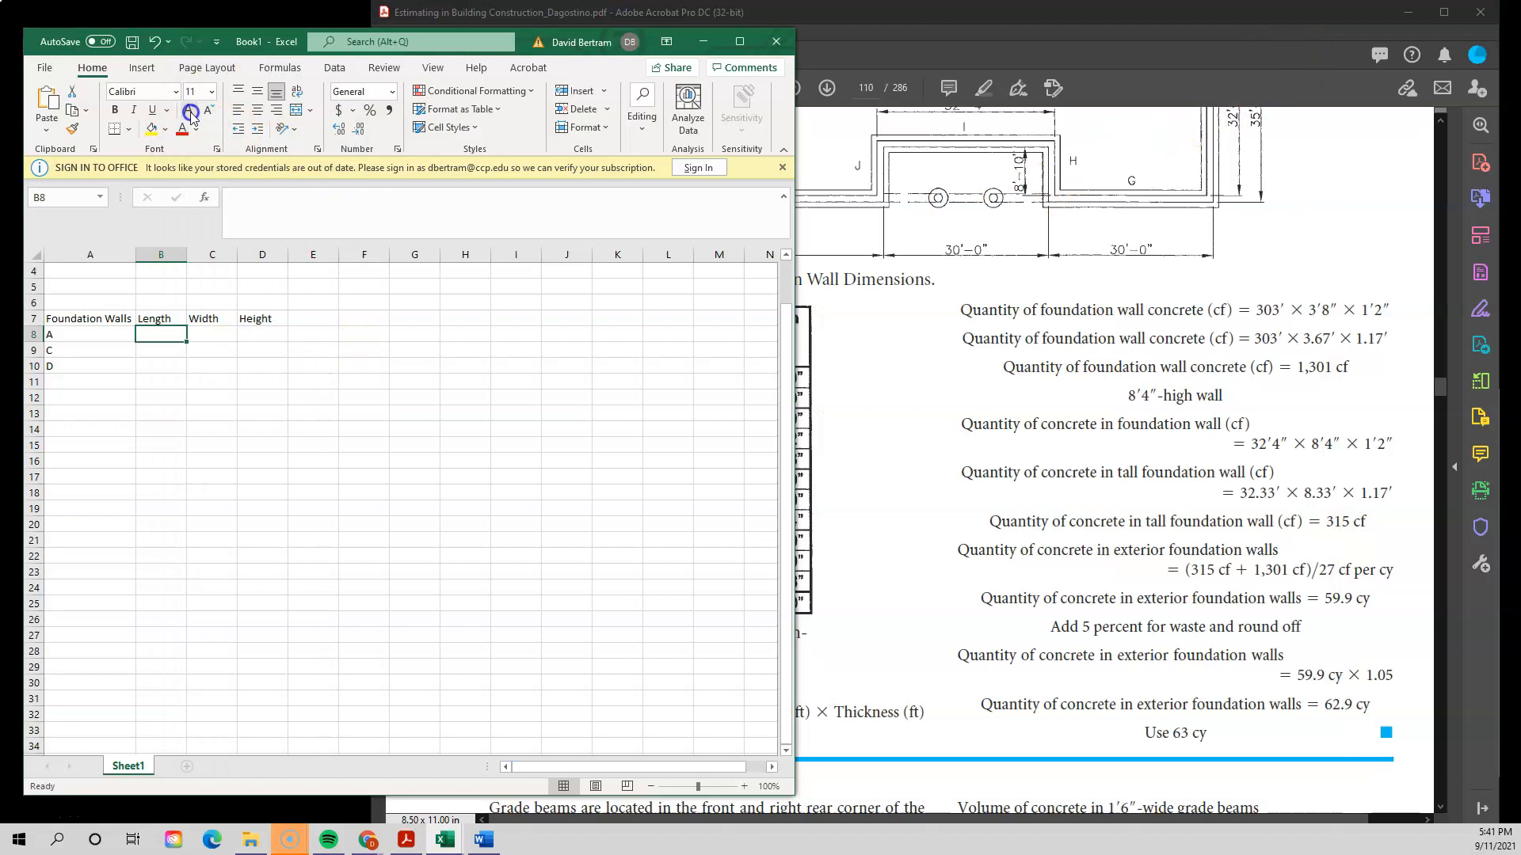
- Insert a blank row at row 5, above the Foundation Walls headings
{"action": "scroll", "coordinate": [369, 480], "scroll_direction": "up", "scroll_amount": 1}
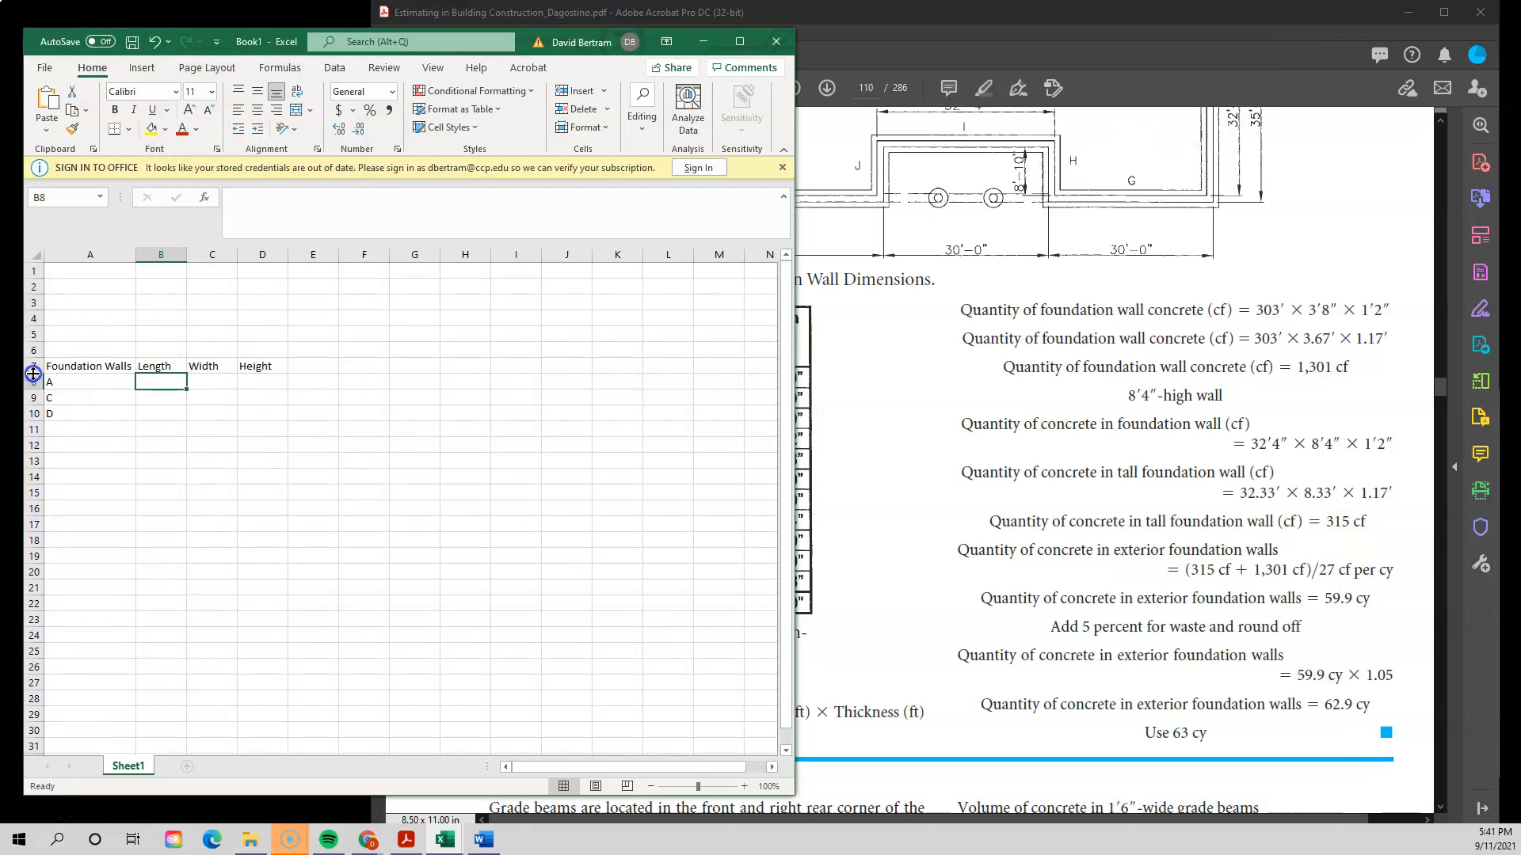
{"action": "left_click", "coordinate": [35, 366]}
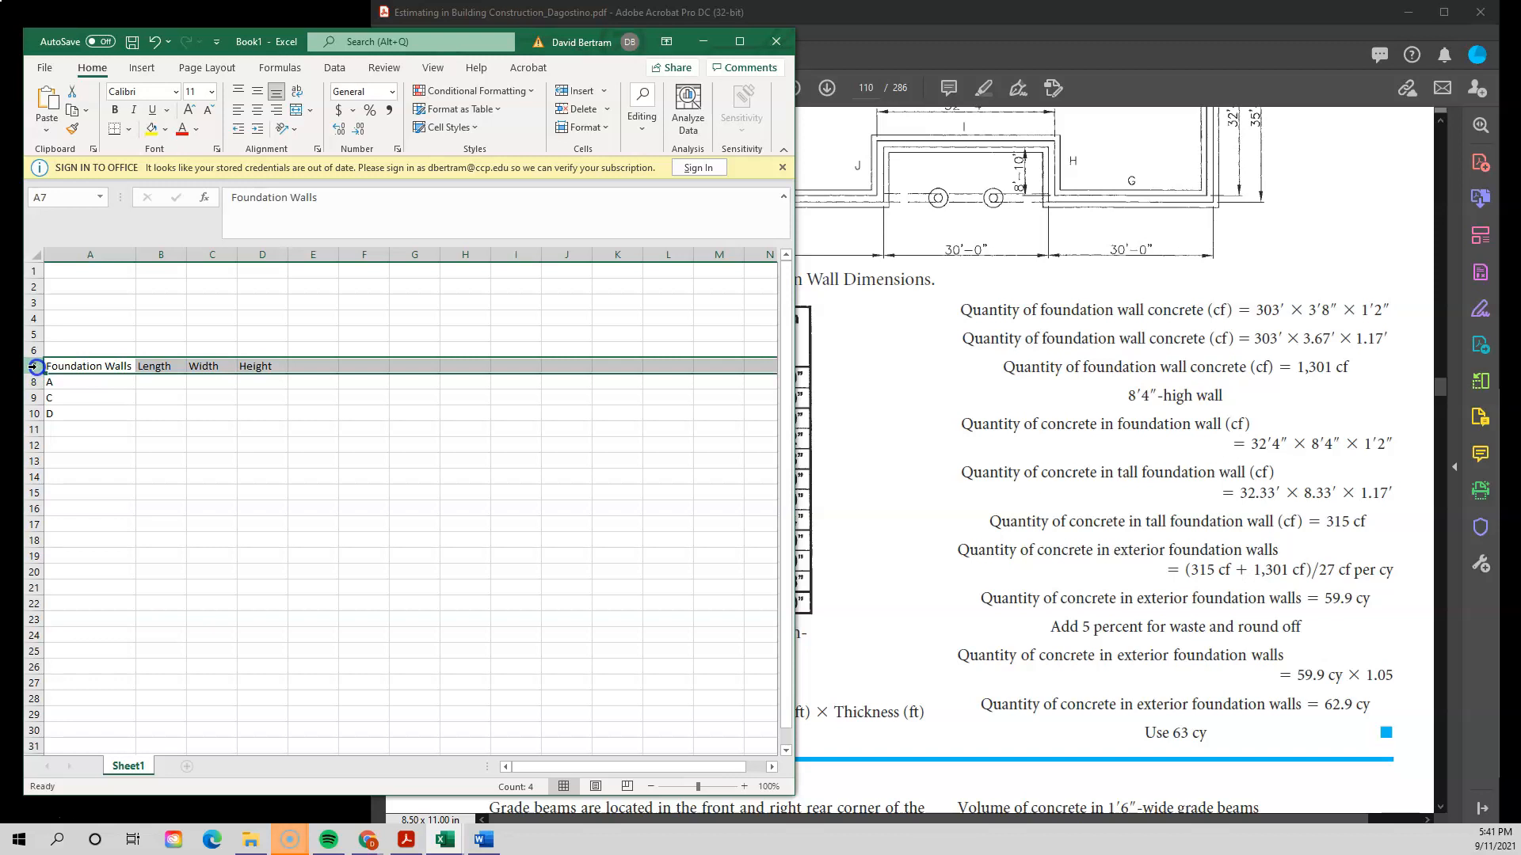
{"action": "left_click", "coordinate": [211, 254]}
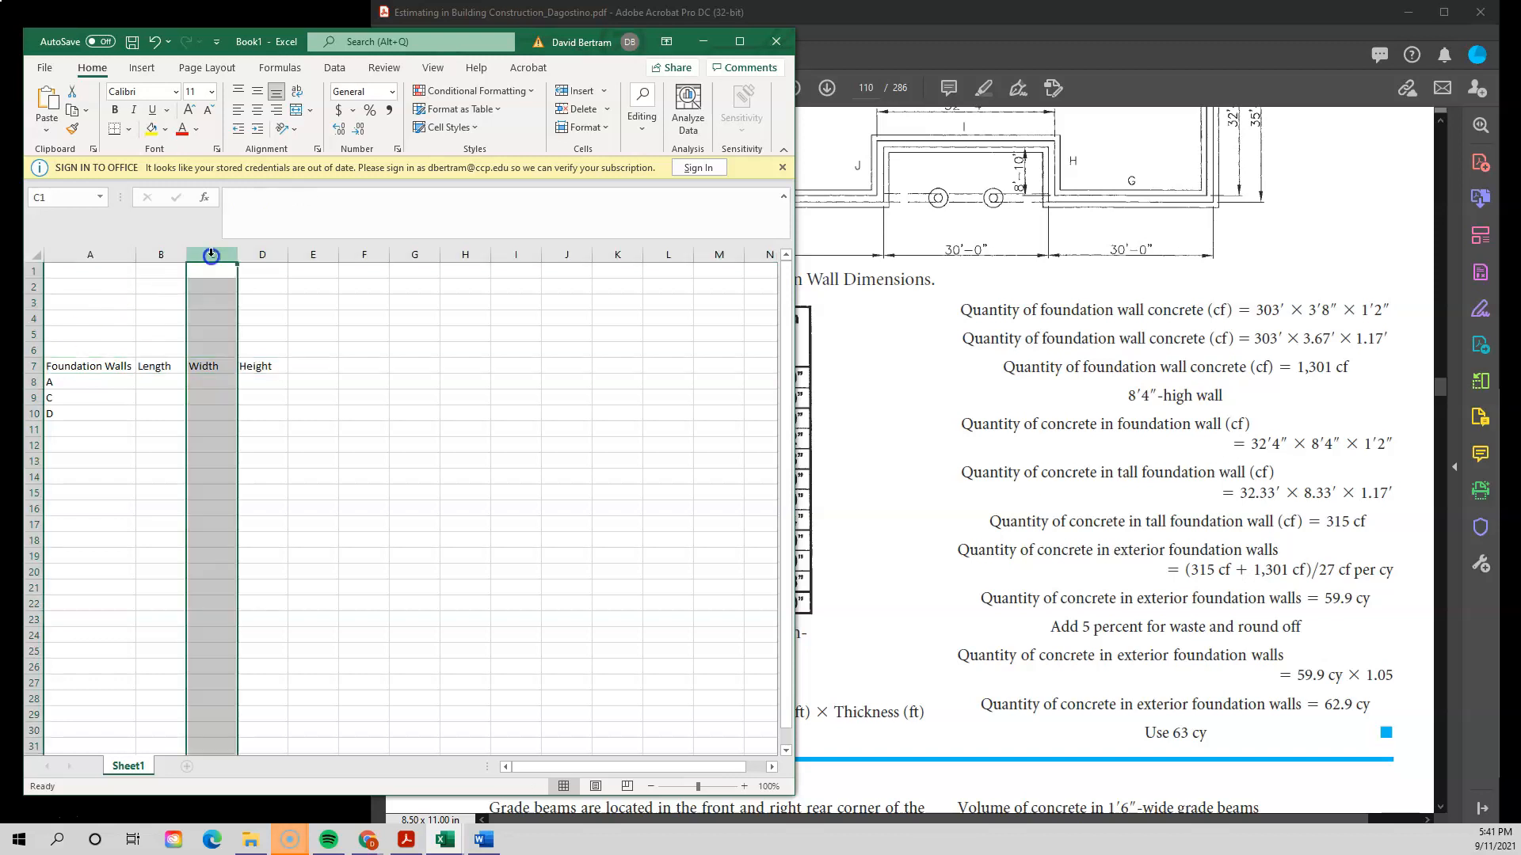
{"action": "left_click", "coordinate": [34, 367]}
{"action": "left_click_drag", "start_coordinate": [35, 370], "coordinate": [34, 458]}
{"action": "left_click", "coordinate": [34, 347]}
{"action": "left_click", "coordinate": [36, 329]}
{"action": "left_click", "coordinate": [31, 334]}
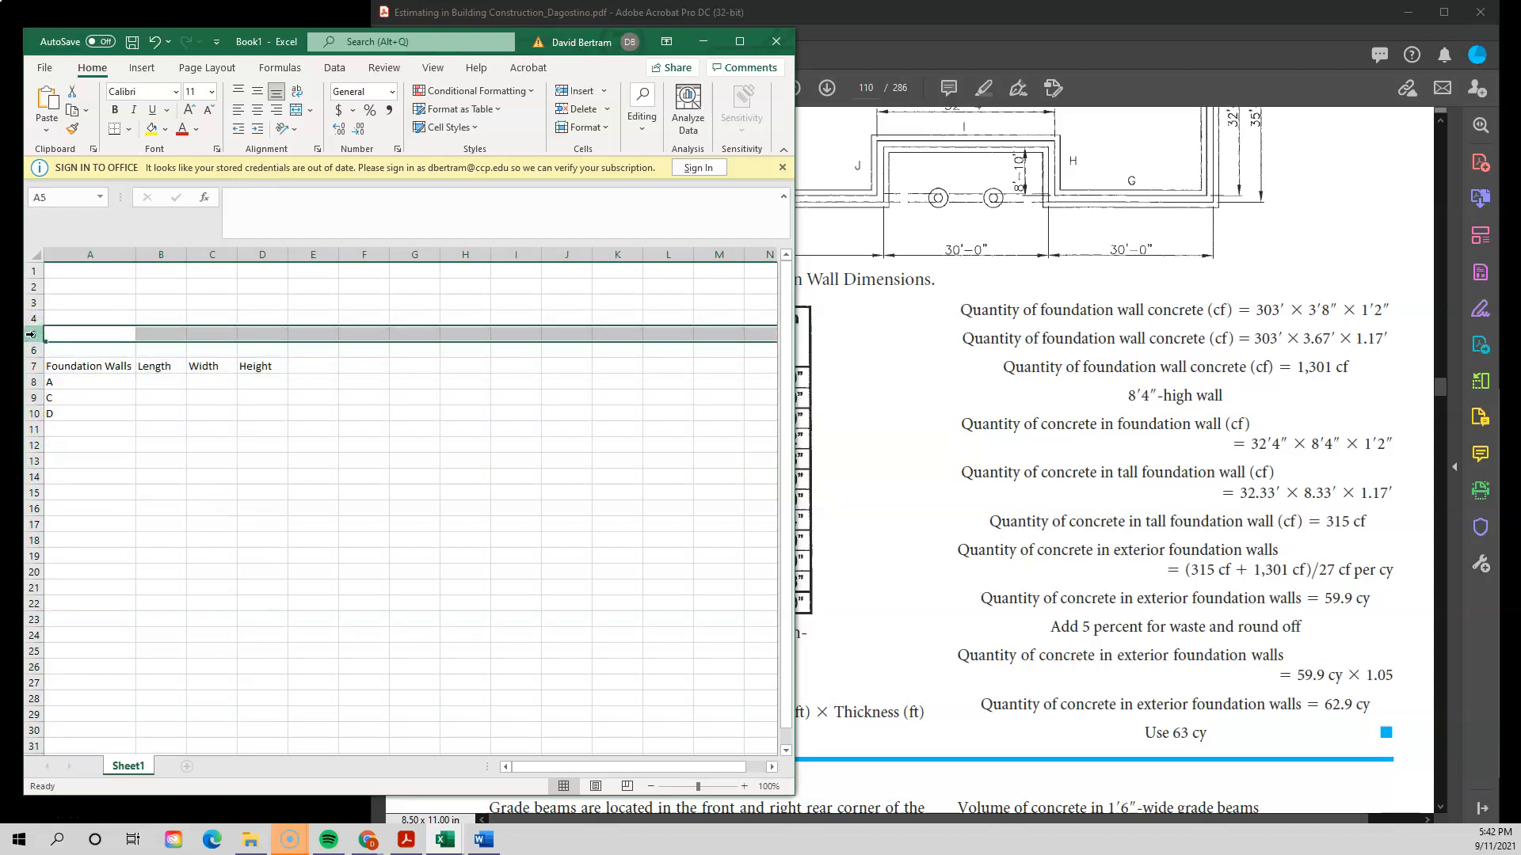
{"action": "right_click", "coordinate": [34, 336]}
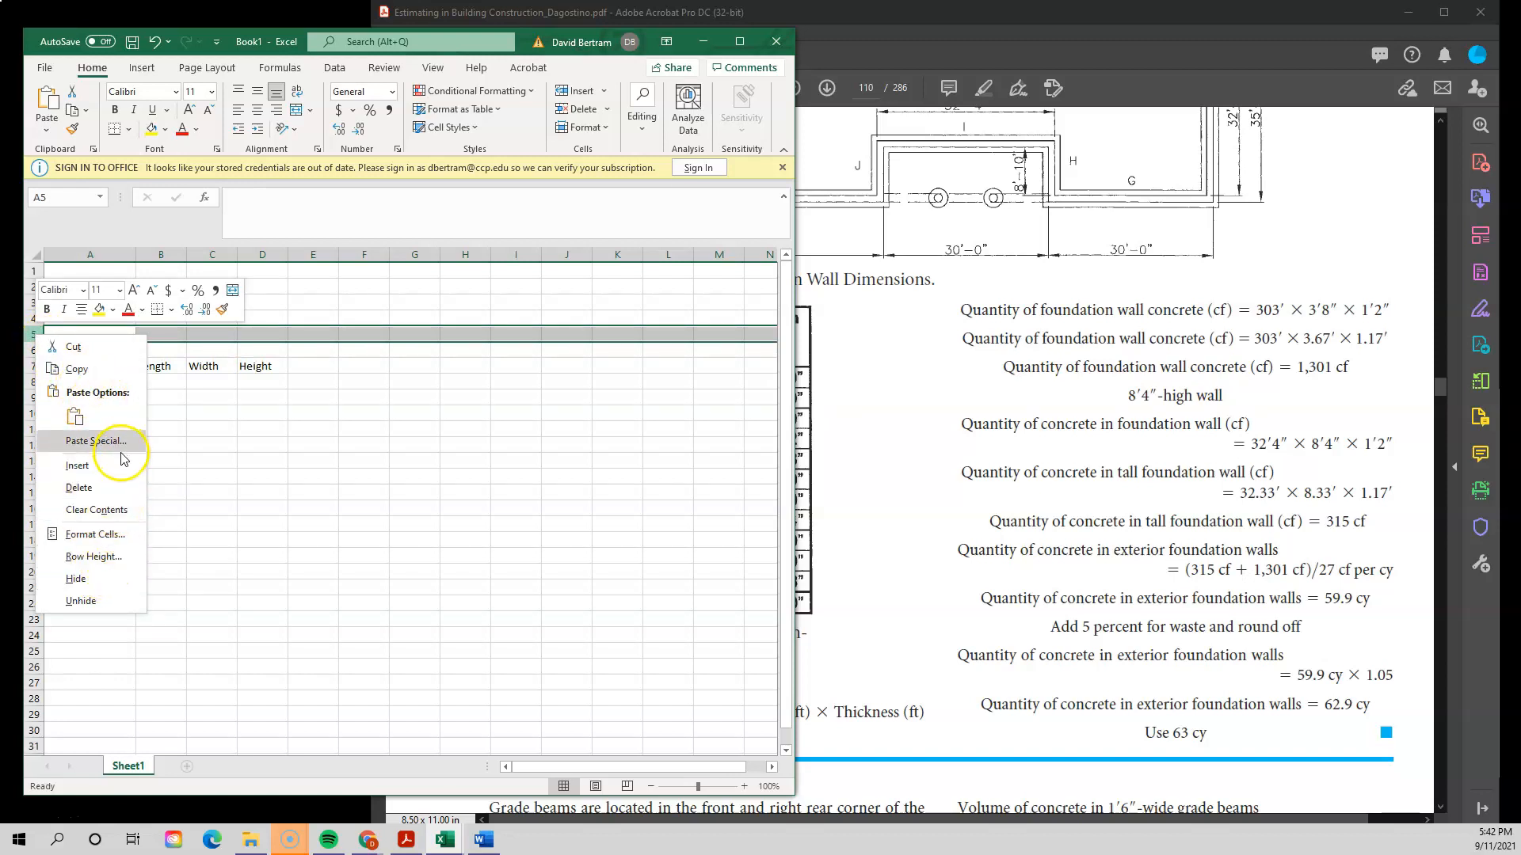
{"action": "left_click", "coordinate": [77, 466]}
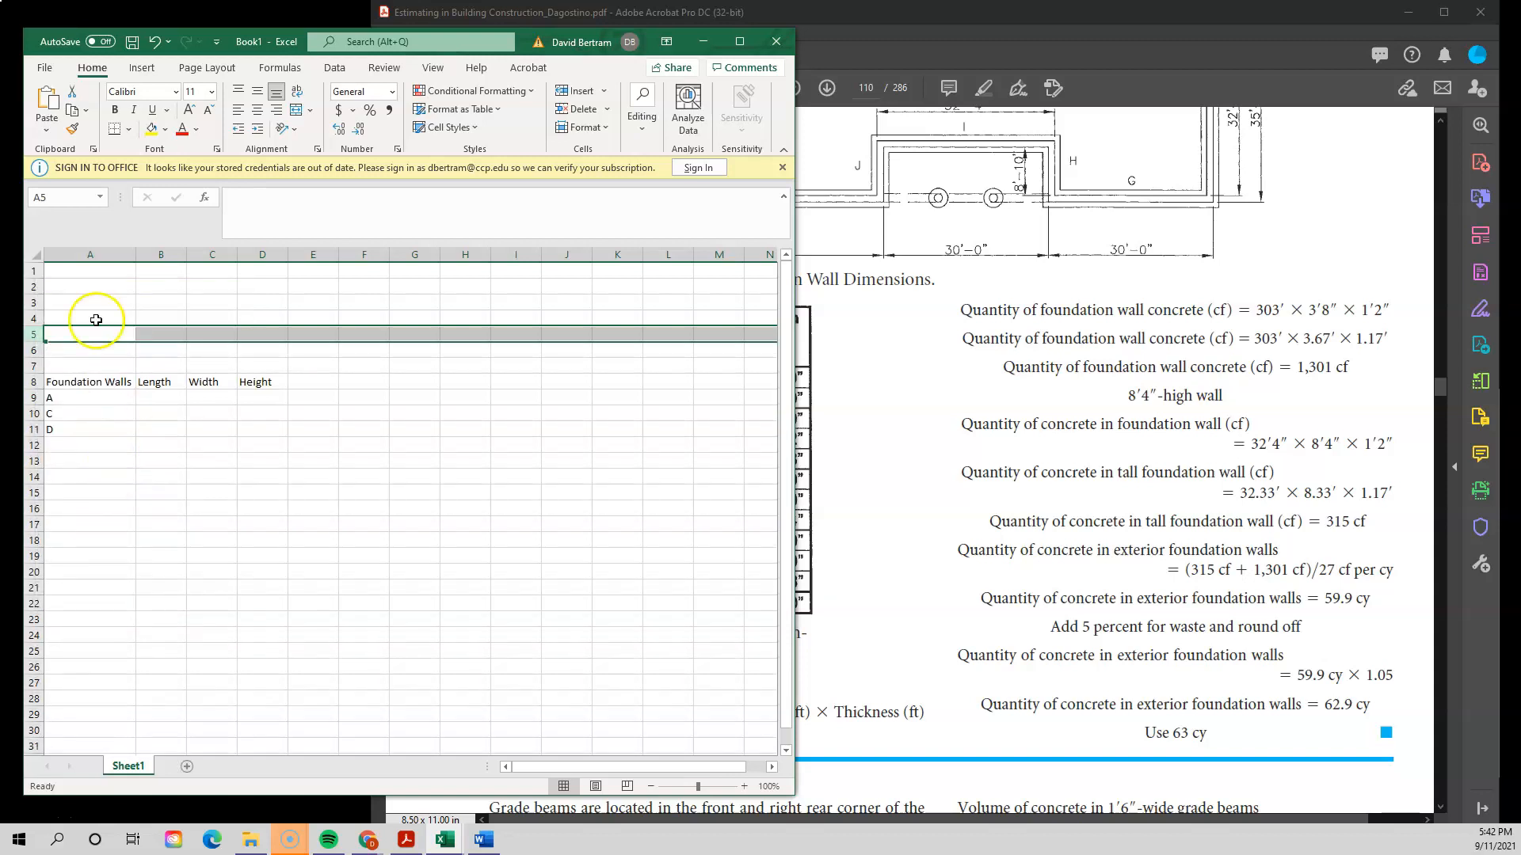
- Insert a blank column at column H
{"action": "left_click", "coordinate": [475, 254]}
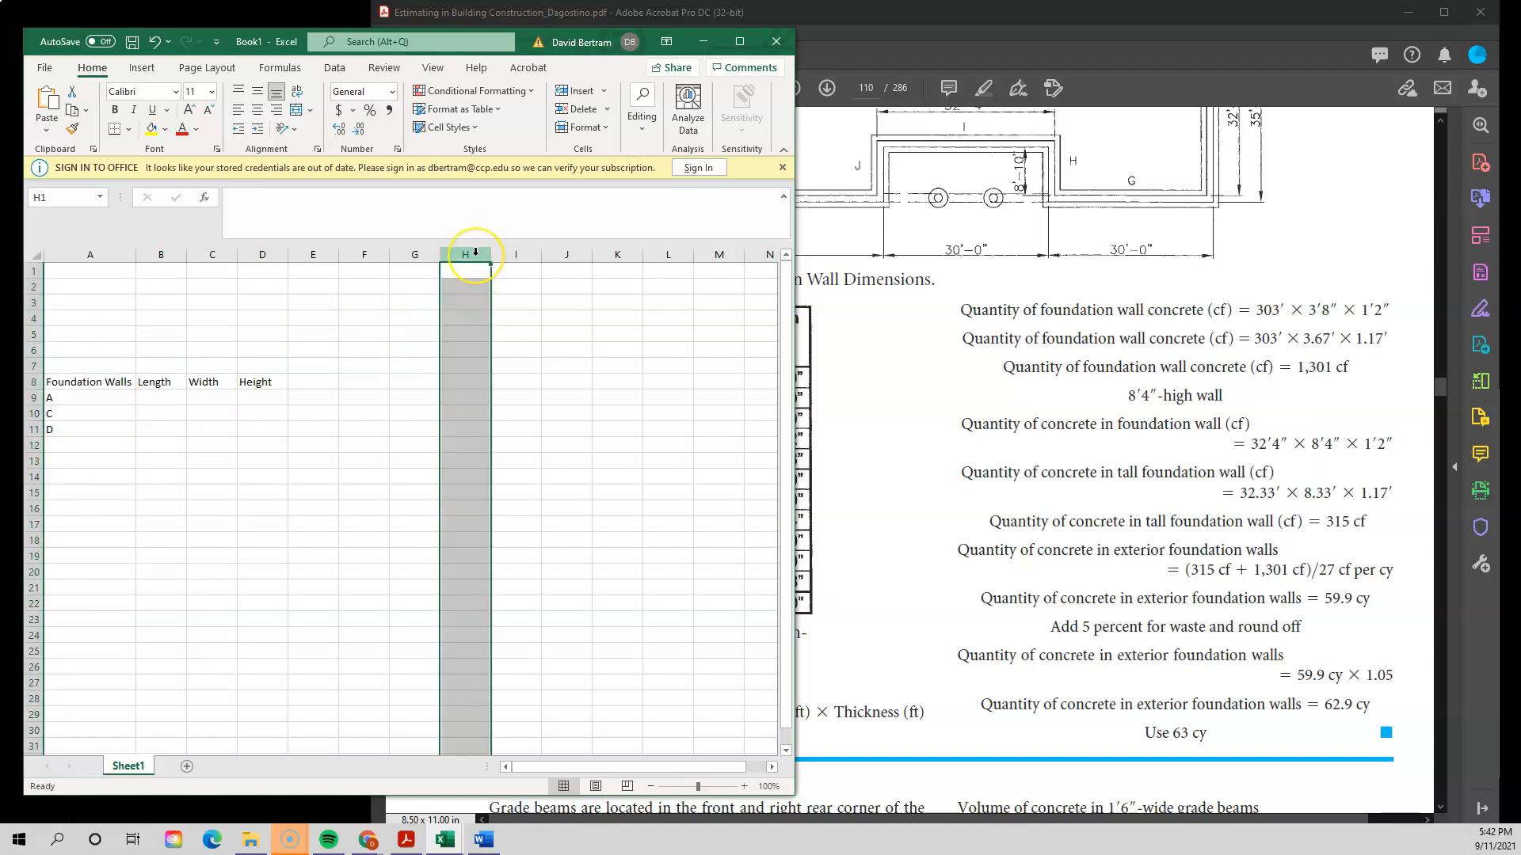
{"action": "right_click", "coordinate": [475, 252]}
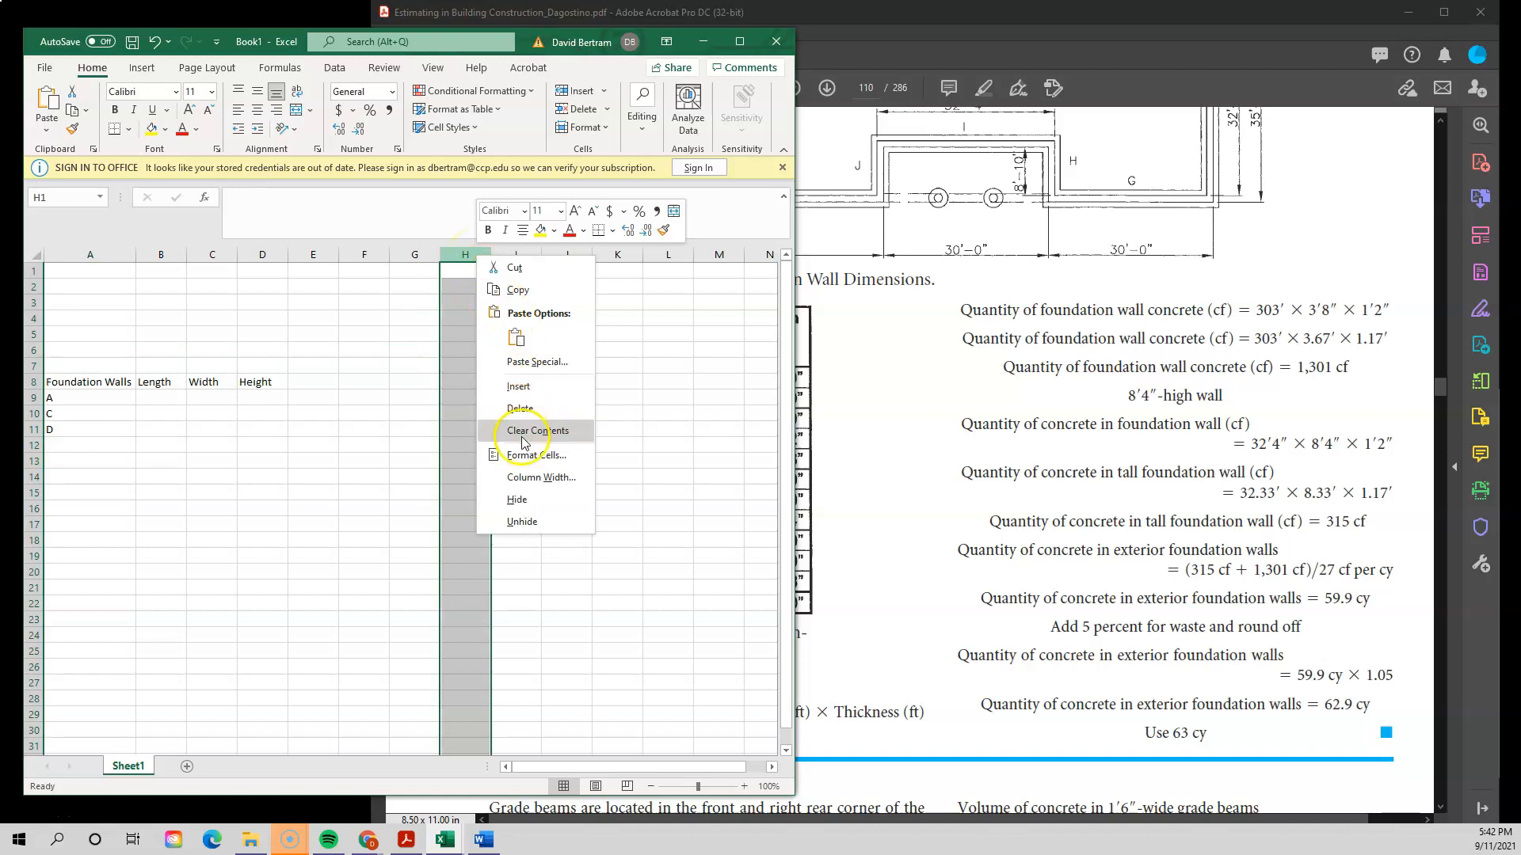
{"action": "left_click", "coordinate": [519, 388]}
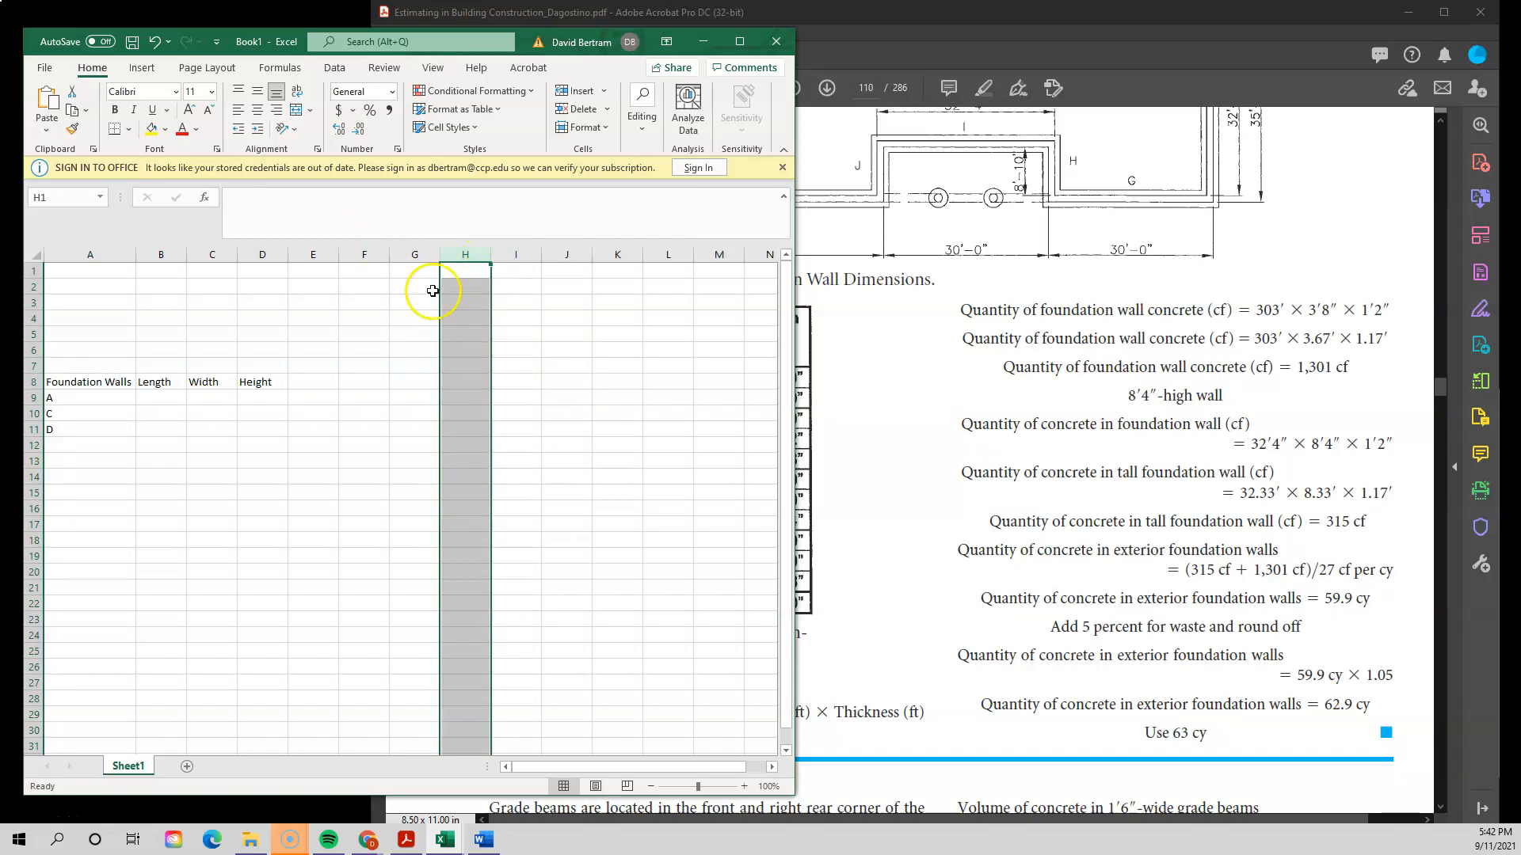
{"action": "left_click", "coordinate": [416, 317]}
- Insert seven blank rows above the Foundation Walls heading row, at rows 8 to 14
{"action": "left_click_drag", "start_coordinate": [33, 381], "coordinate": [35, 481]}
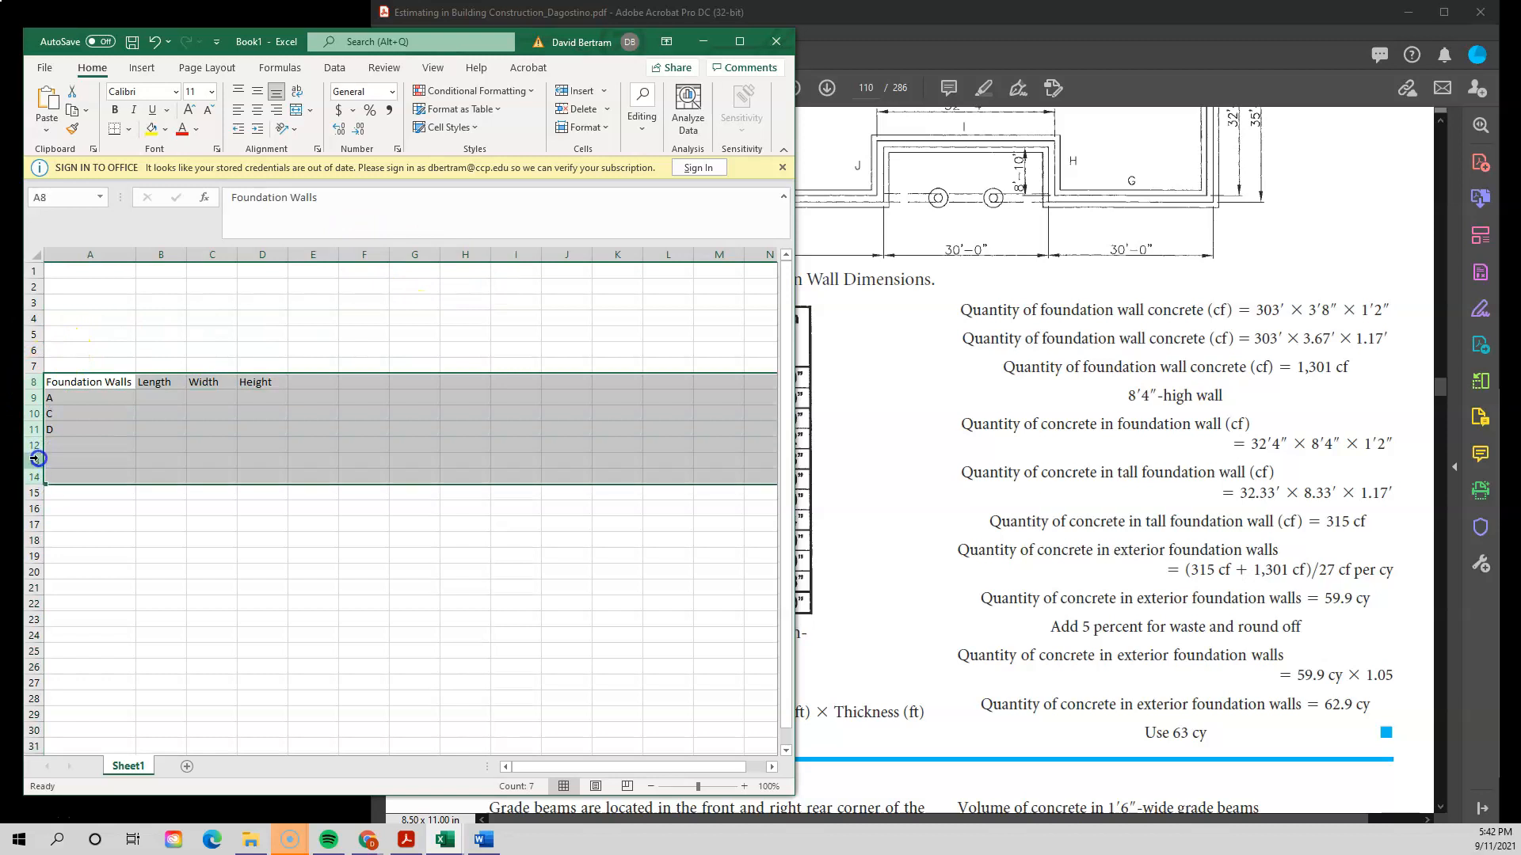
{"action": "right_click", "coordinate": [37, 465]}
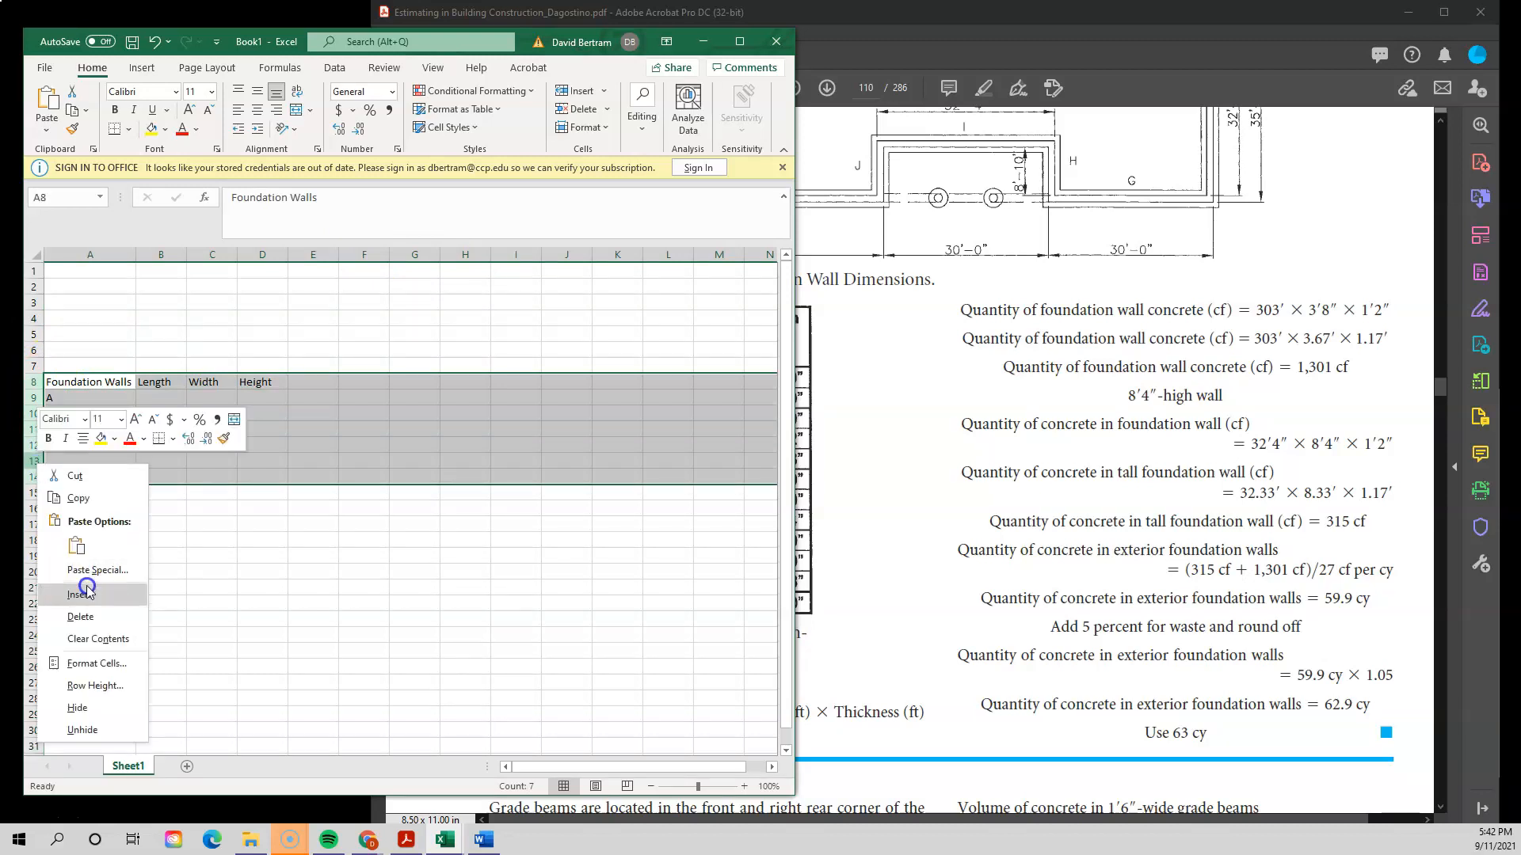
{"action": "key", "text": "Escape"}
{"action": "left_click_drag", "start_coordinate": [86, 585], "coordinate": [85, 581]}
{"action": "left_click", "coordinate": [234, 571]}
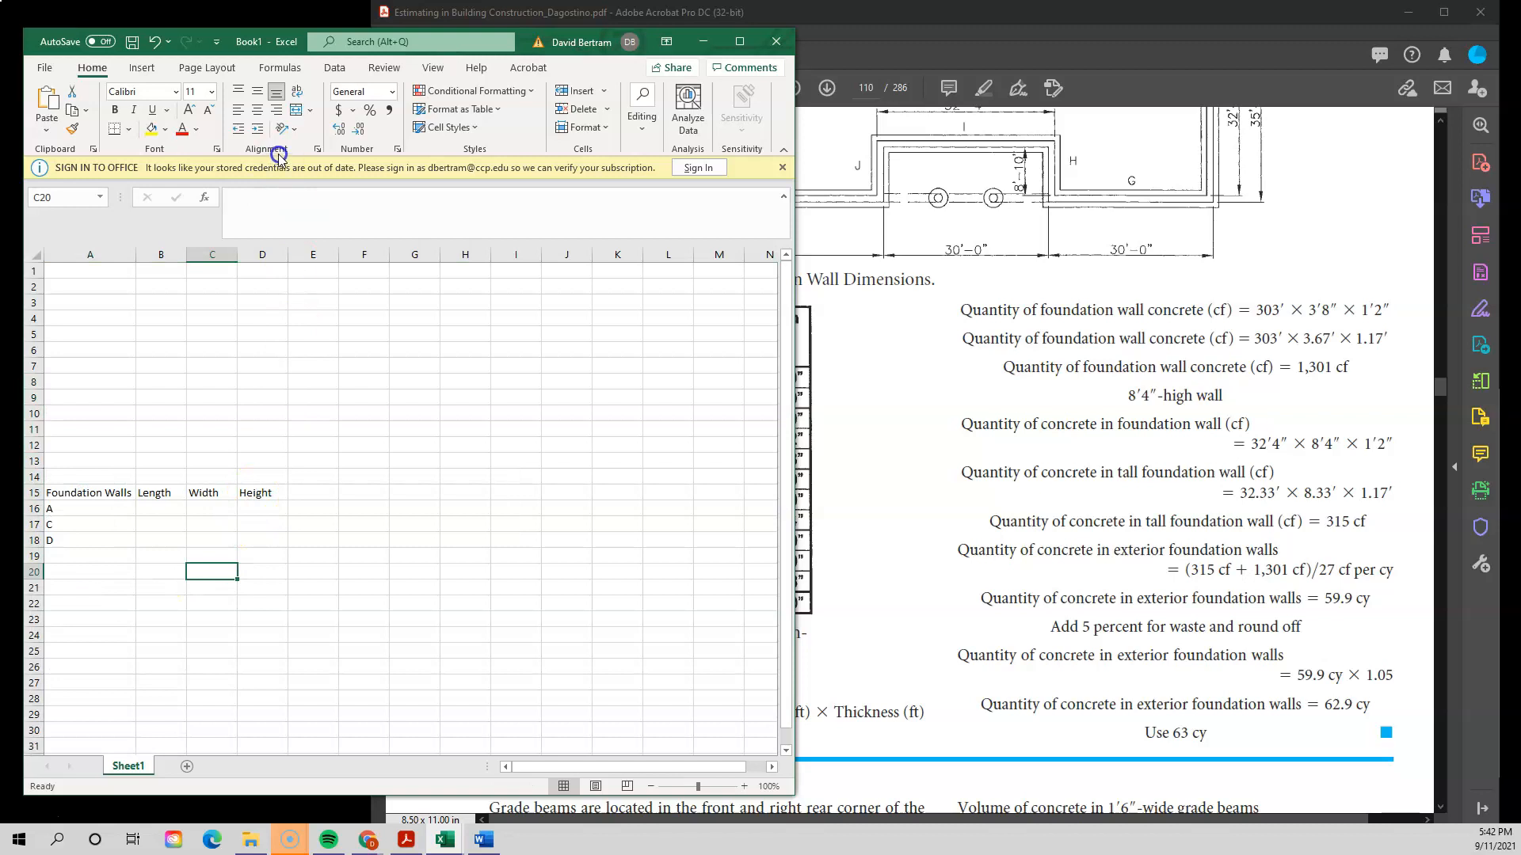
- Maximize the workbook and insert the saved conversion table picture from the Desktop
{"action": "left_click", "coordinate": [142, 67]}
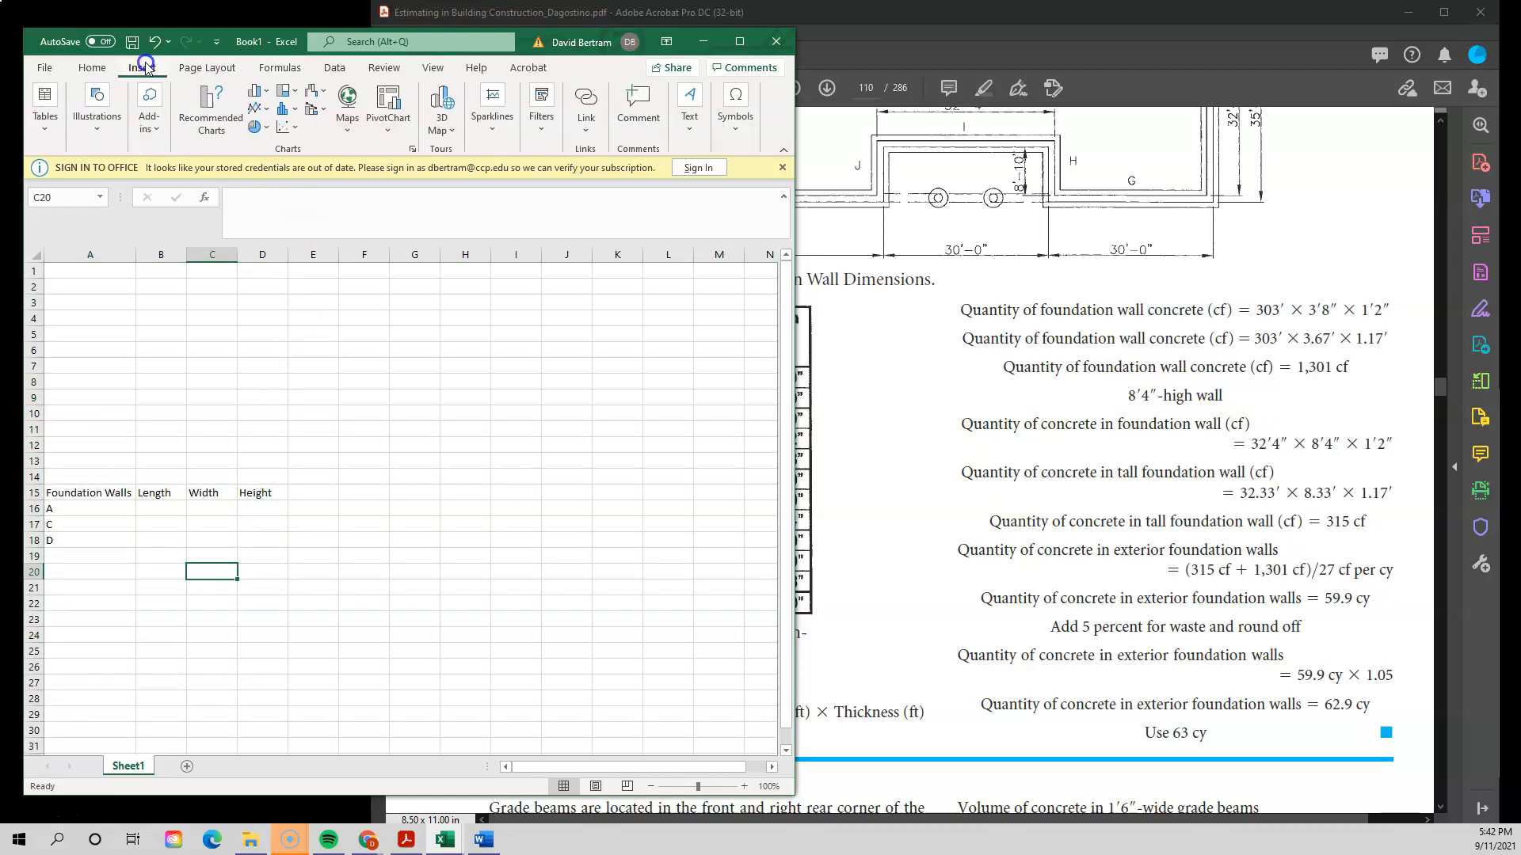
{"action": "left_click", "coordinate": [739, 42]}
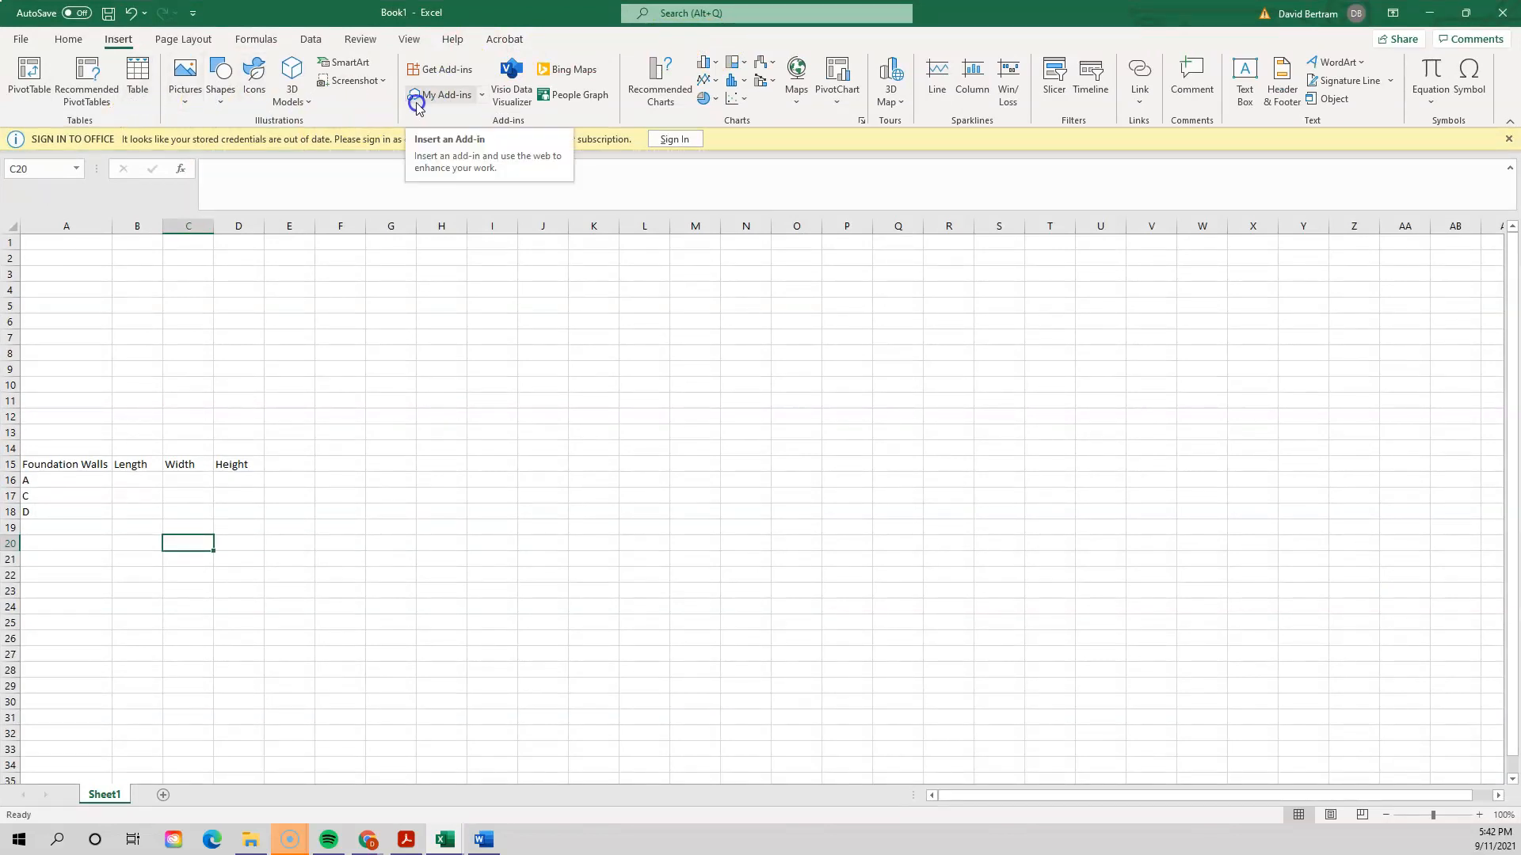
{"action": "left_click", "coordinate": [183, 107]}
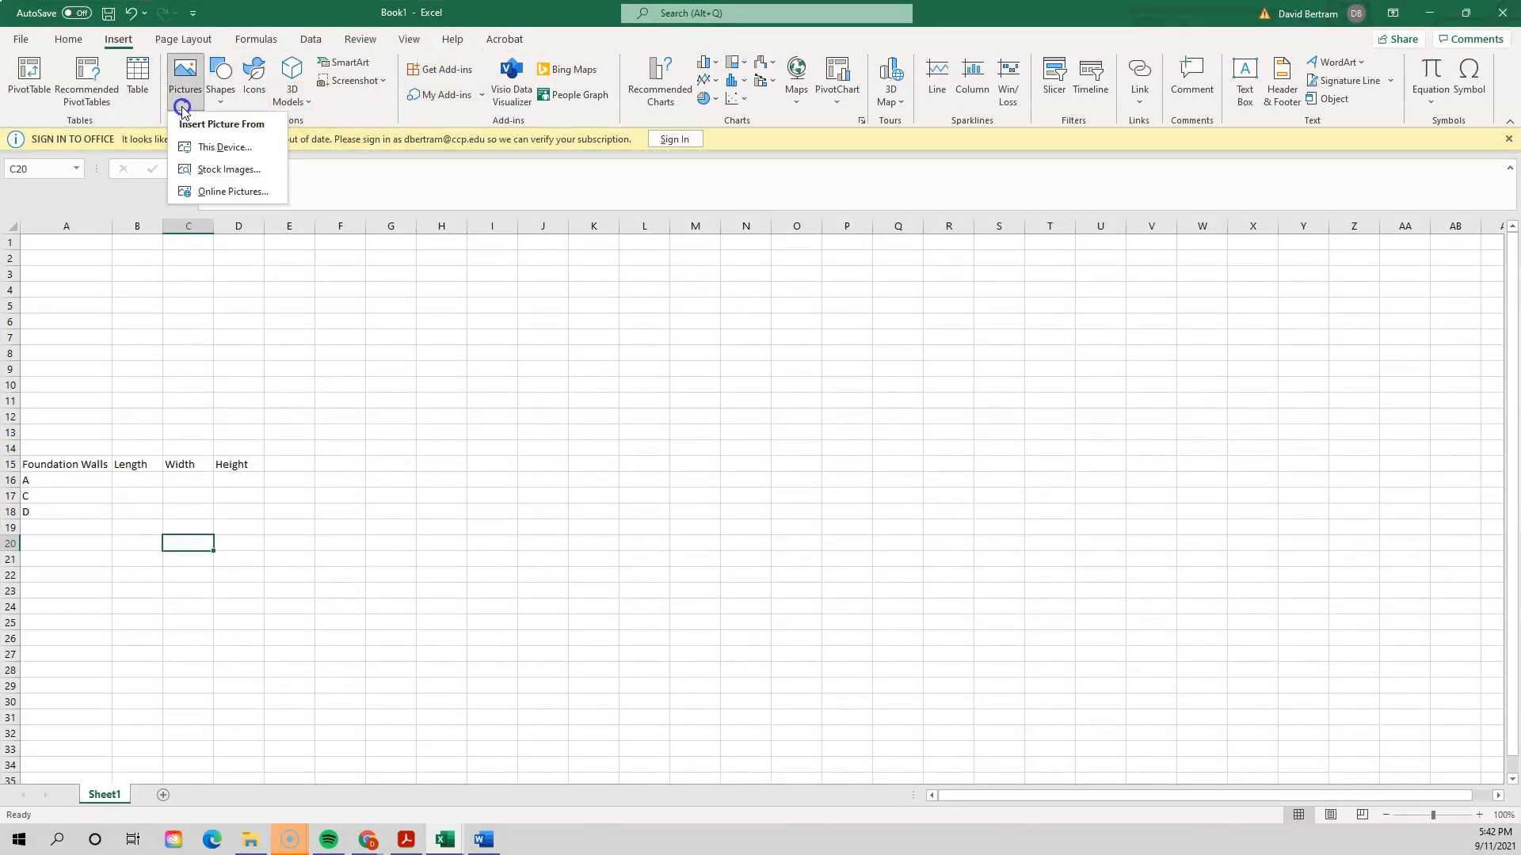
{"action": "left_click", "coordinate": [220, 150]}
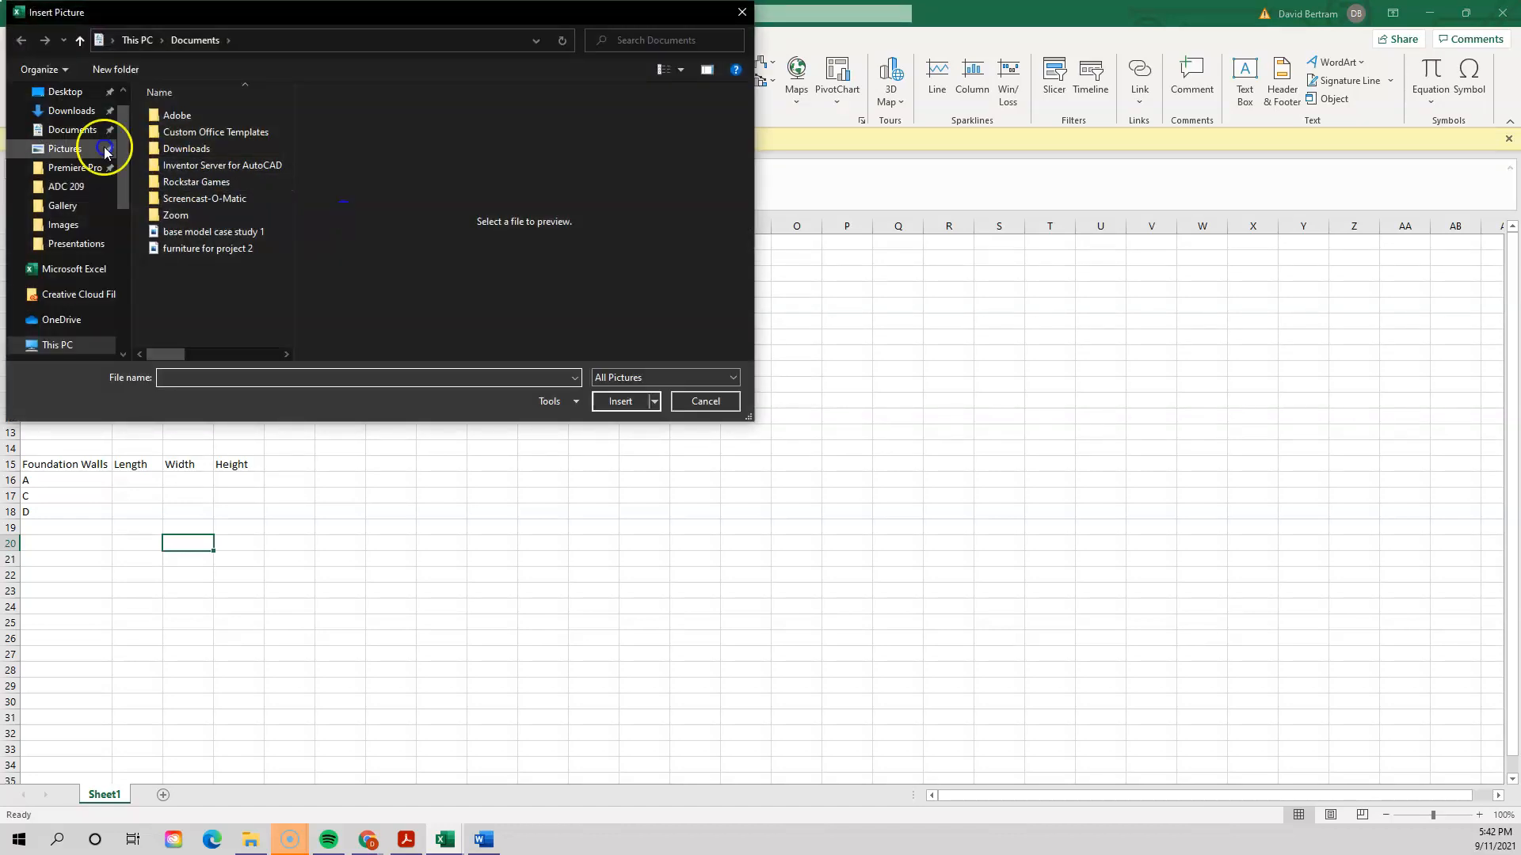
{"action": "left_click", "coordinate": [74, 93]}
{"action": "double_click", "coordinate": [158, 116]}
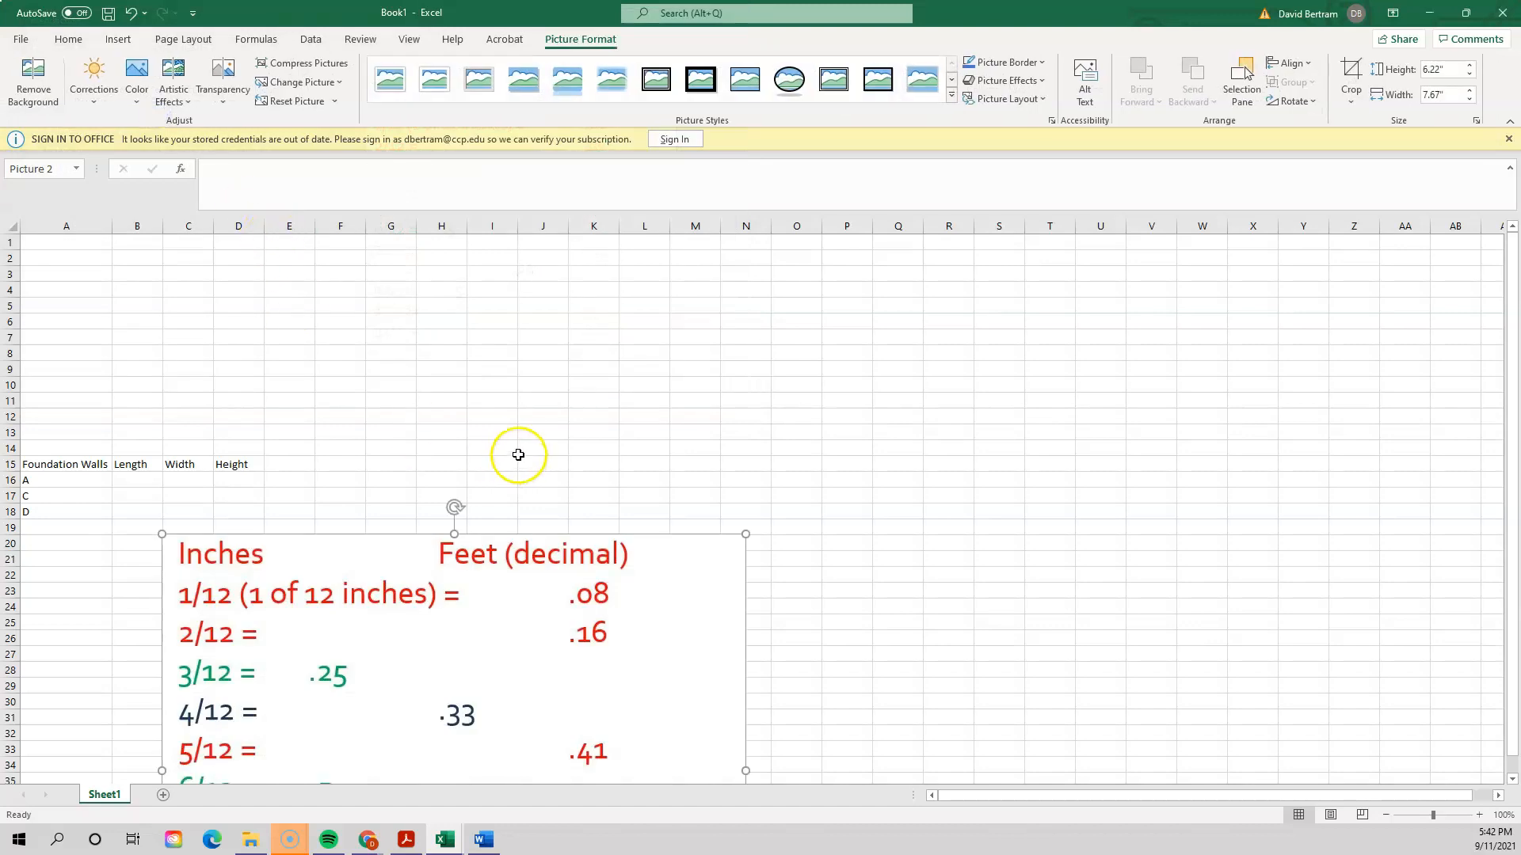
- Move the conversion table picture above the Foundation Walls headings and shrink it to fit within rows 2 to 12
{"action": "left_click_drag", "start_coordinate": [526, 543], "coordinate": [581, 300]}
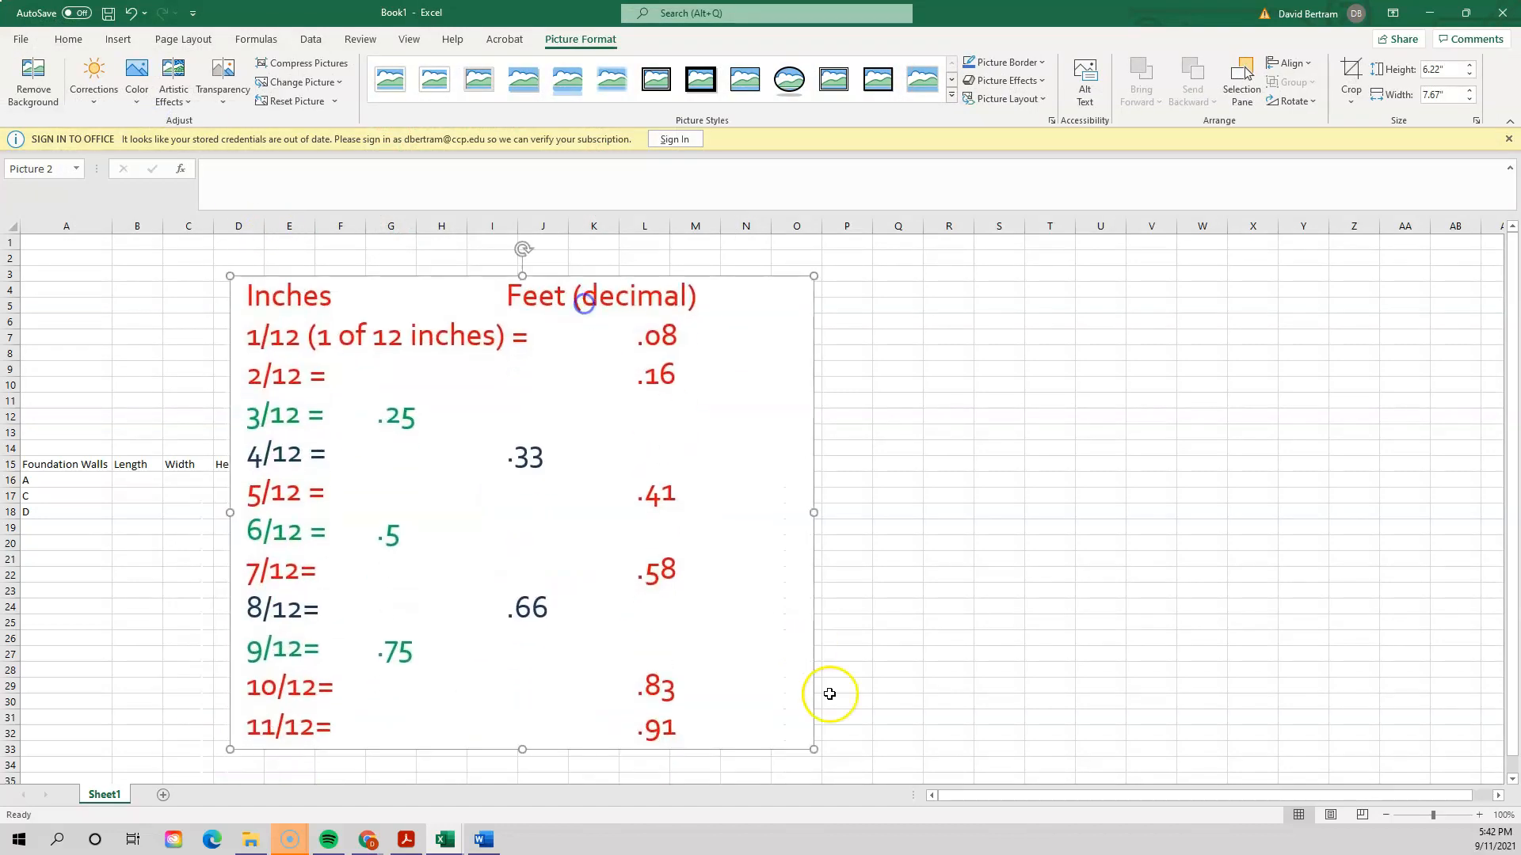
{"action": "left_click_drag", "start_coordinate": [813, 752], "coordinate": [156, 369]}
{"action": "left_click", "coordinate": [489, 508]}
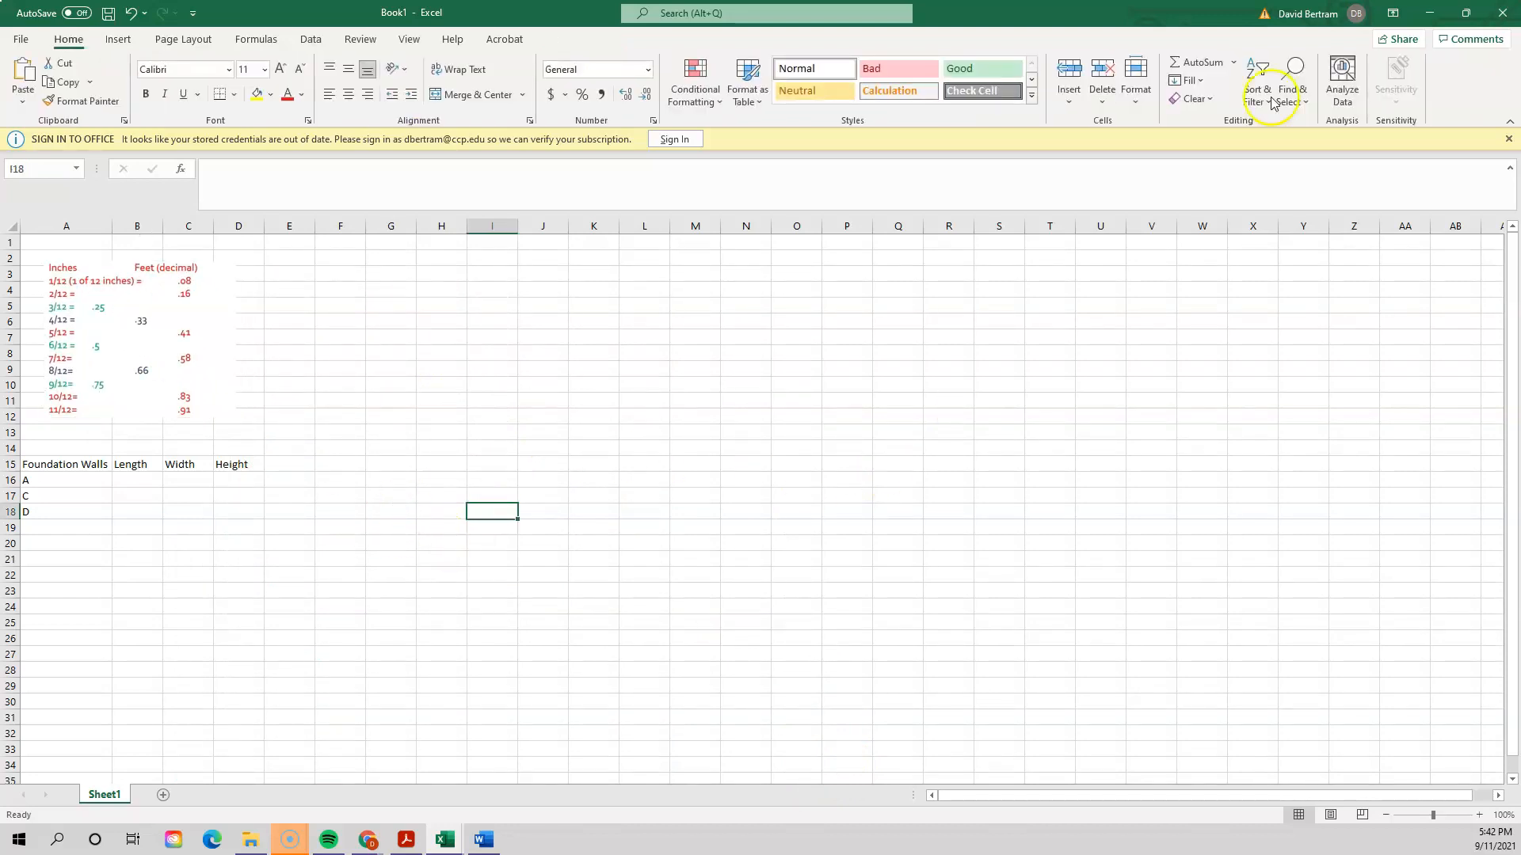
- Restore the workbook to a smaller window beside the textbook PDF and consult the Figure 10.9 foundation wall table
{"action": "left_click_drag", "start_coordinate": [1126, 15], "coordinate": [422, 49]}
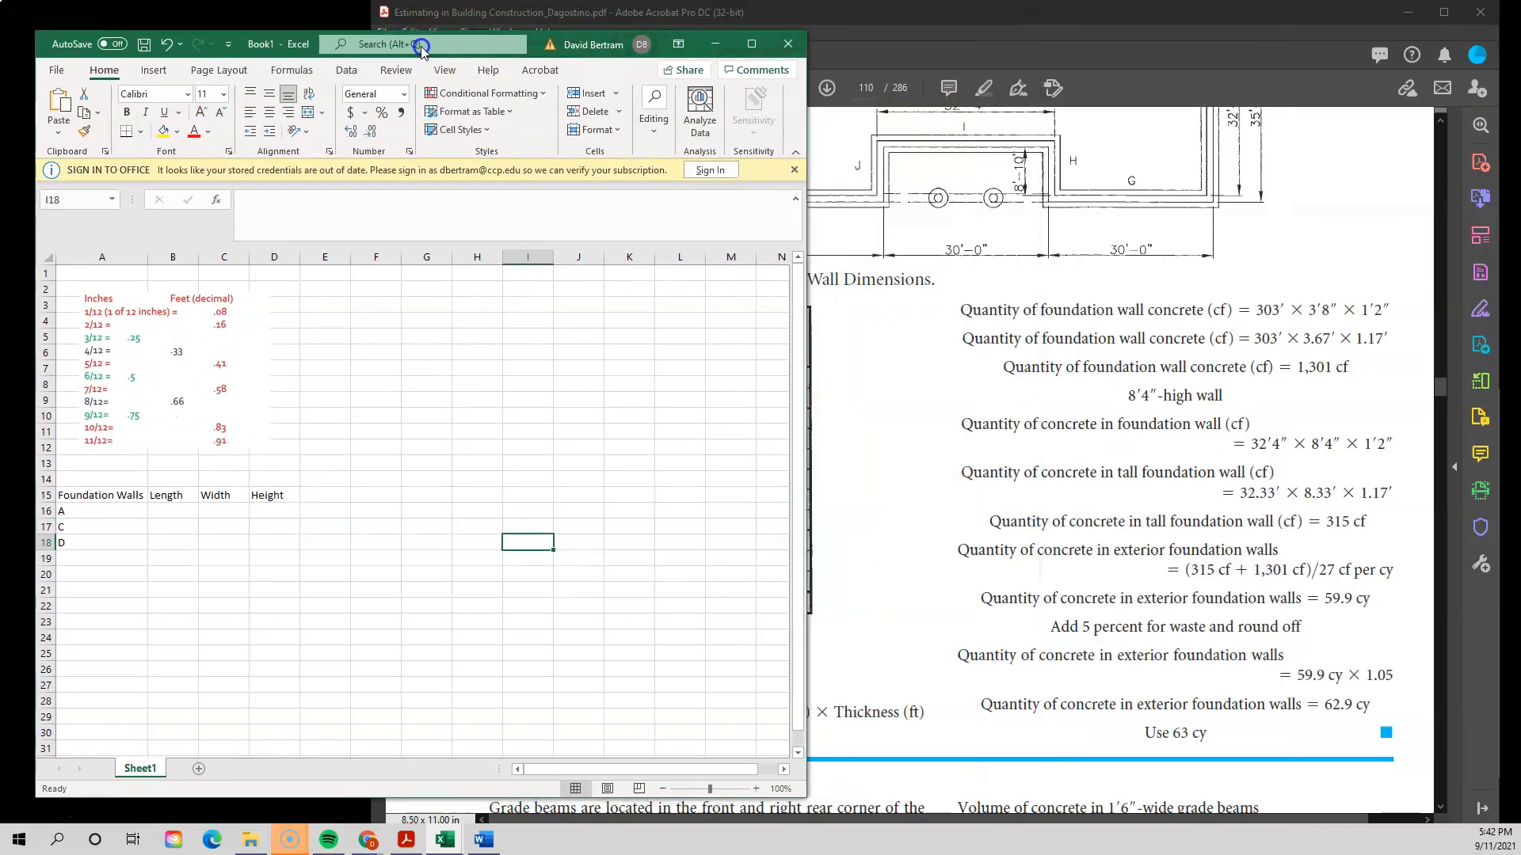
{"action": "left_click", "coordinate": [915, 365]}
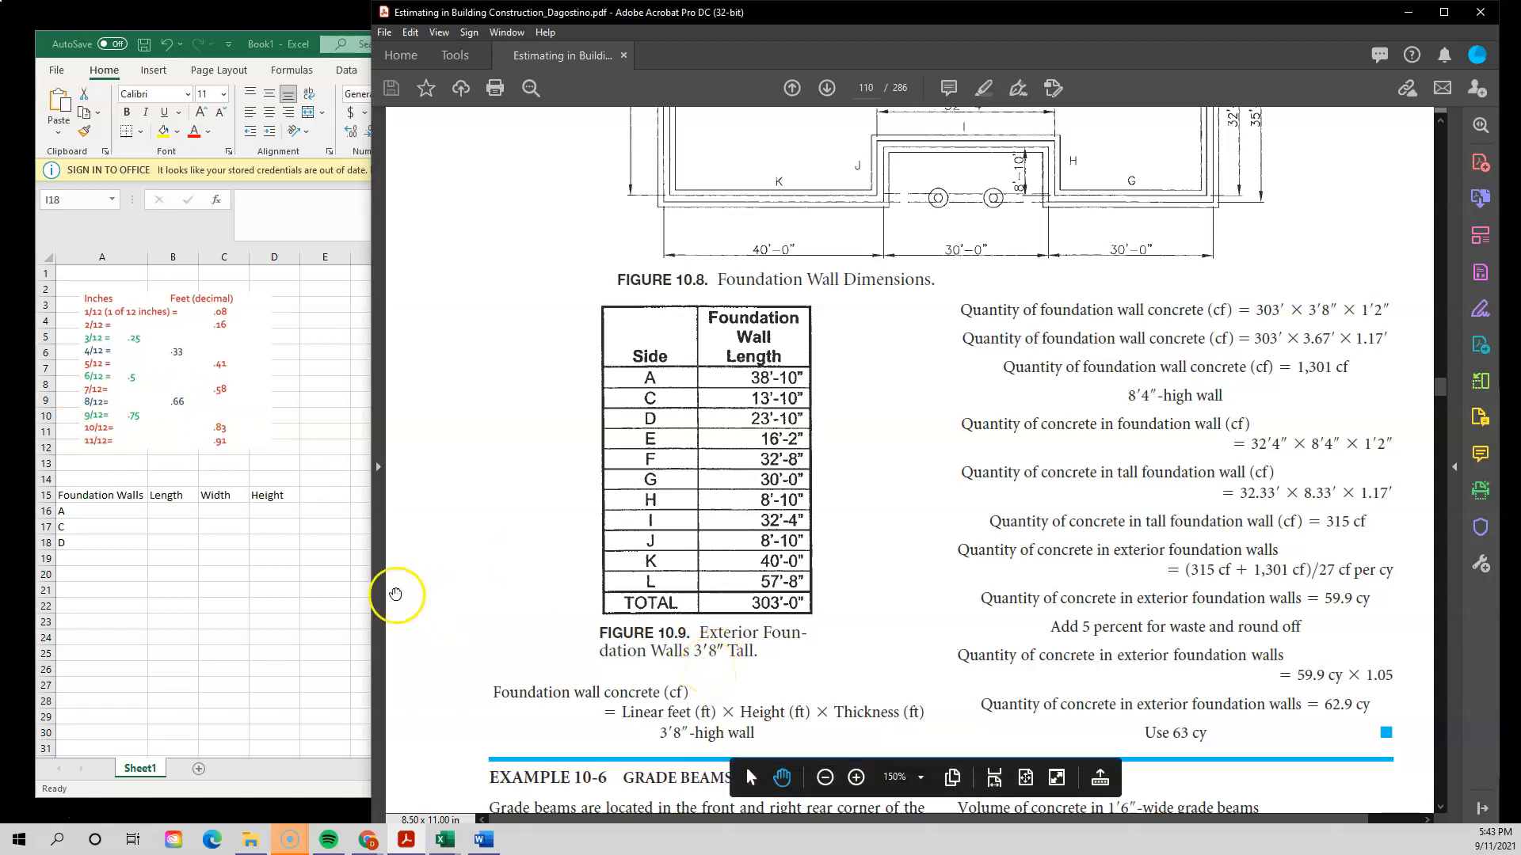
{"action": "left_click", "coordinate": [174, 529]}
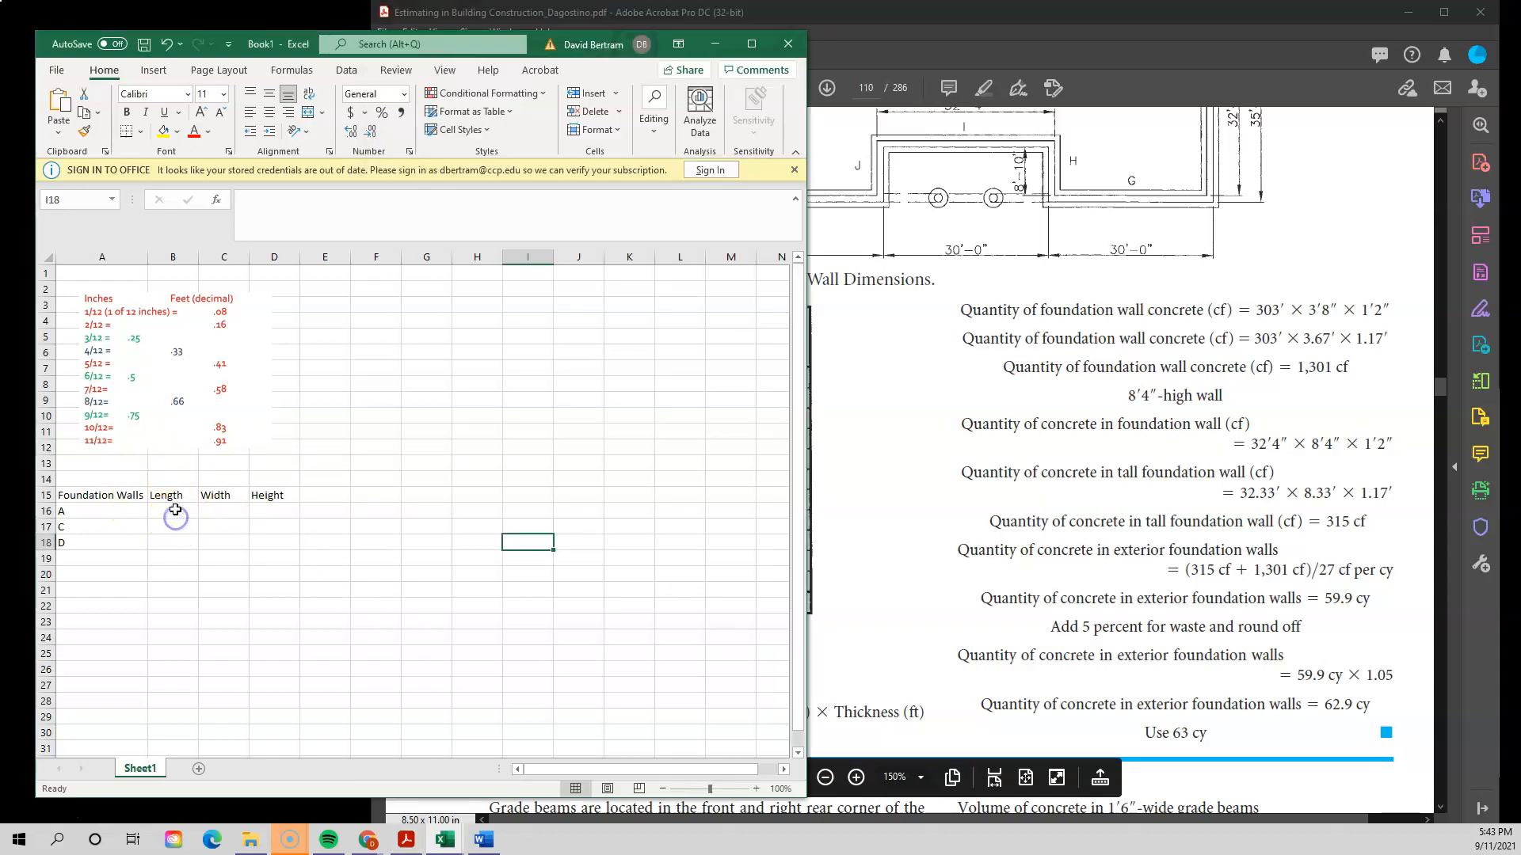
- Enter 3.66 as the height of wall A in cell D16
{"action": "left_click", "coordinate": [290, 510]}
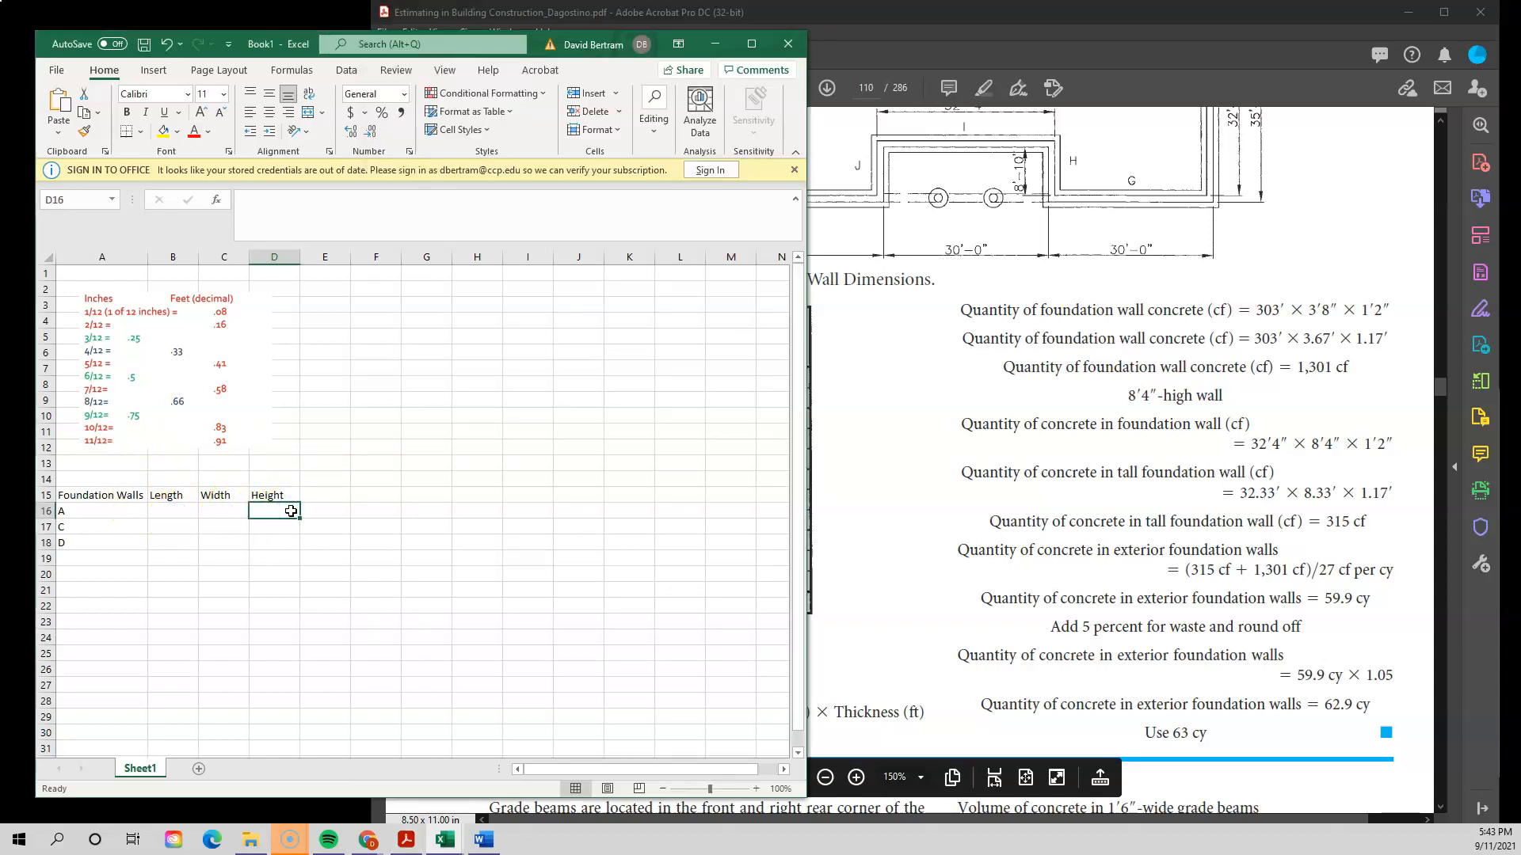
{"action": "type", "text": "3.6"}
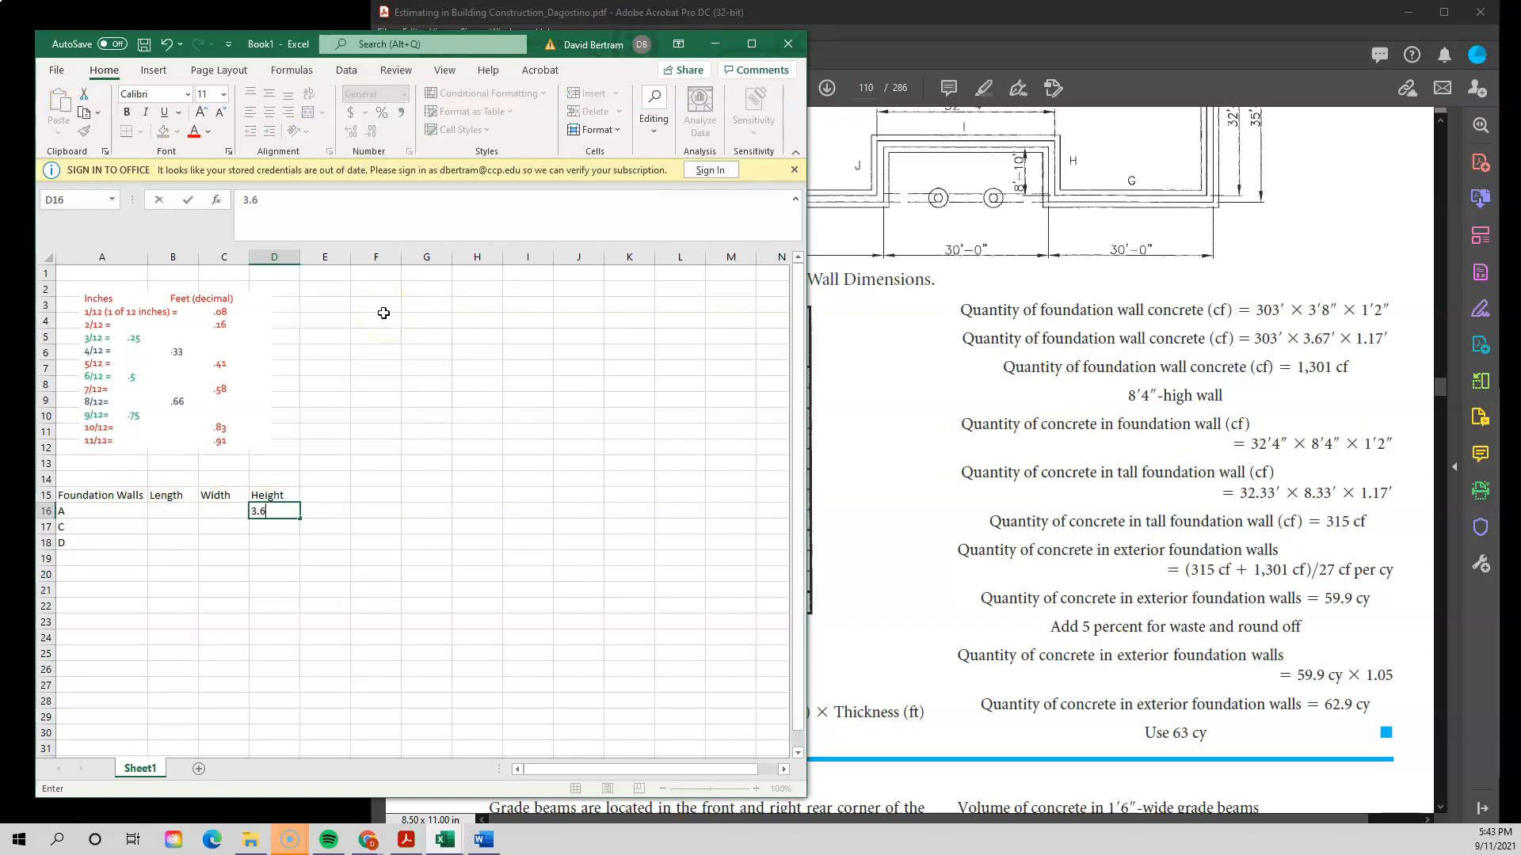
{"action": "type", "text": "6"}
{"action": "left_click", "coordinate": [392, 544]}
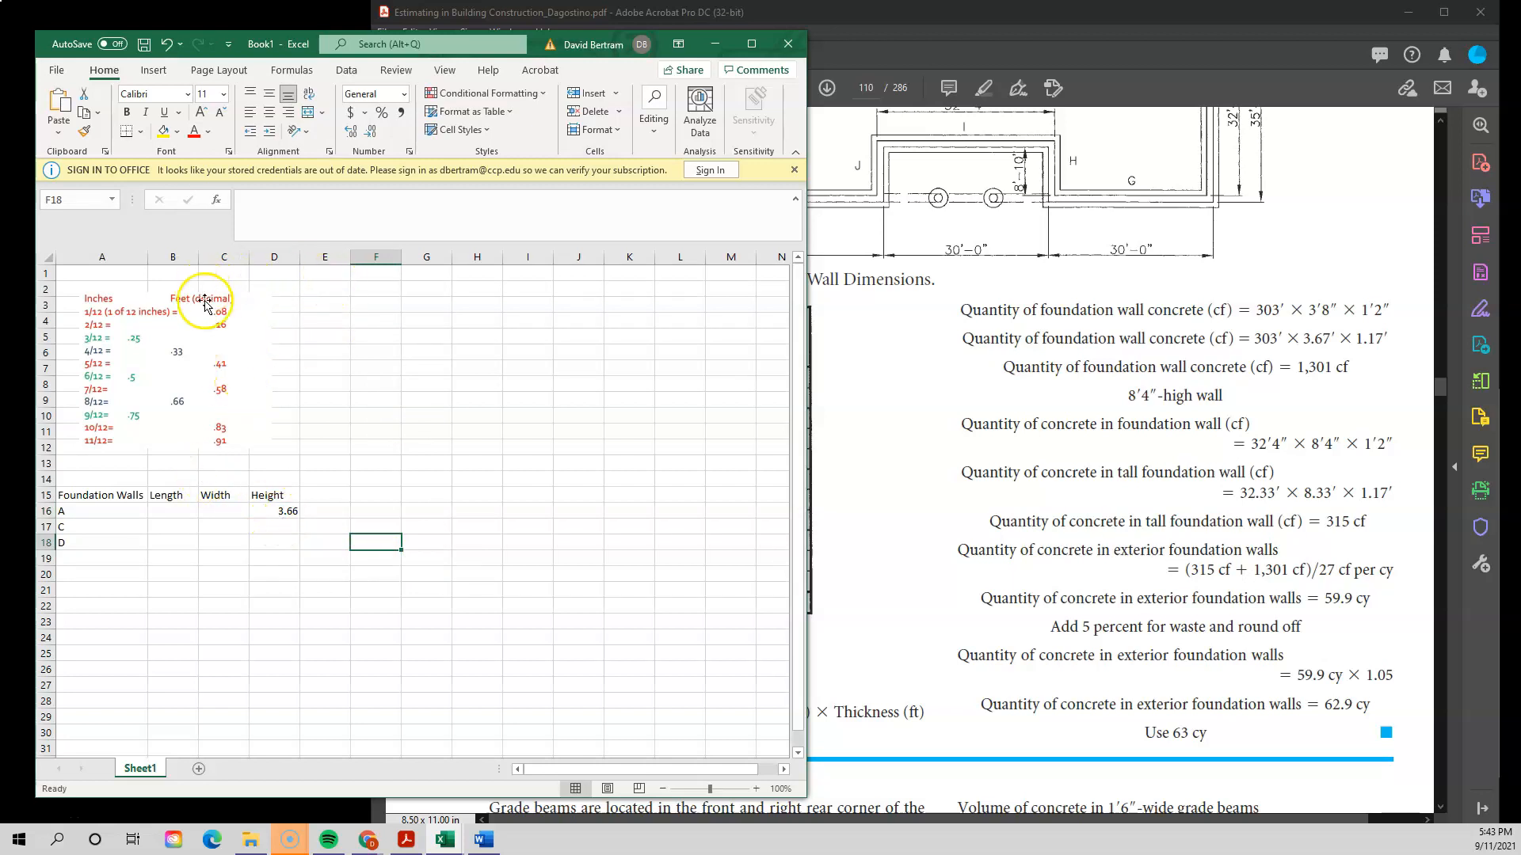
- Widen columns B to D and centre their contents
{"action": "left_click_drag", "start_coordinate": [198, 256], "coordinate": [379, 260]}
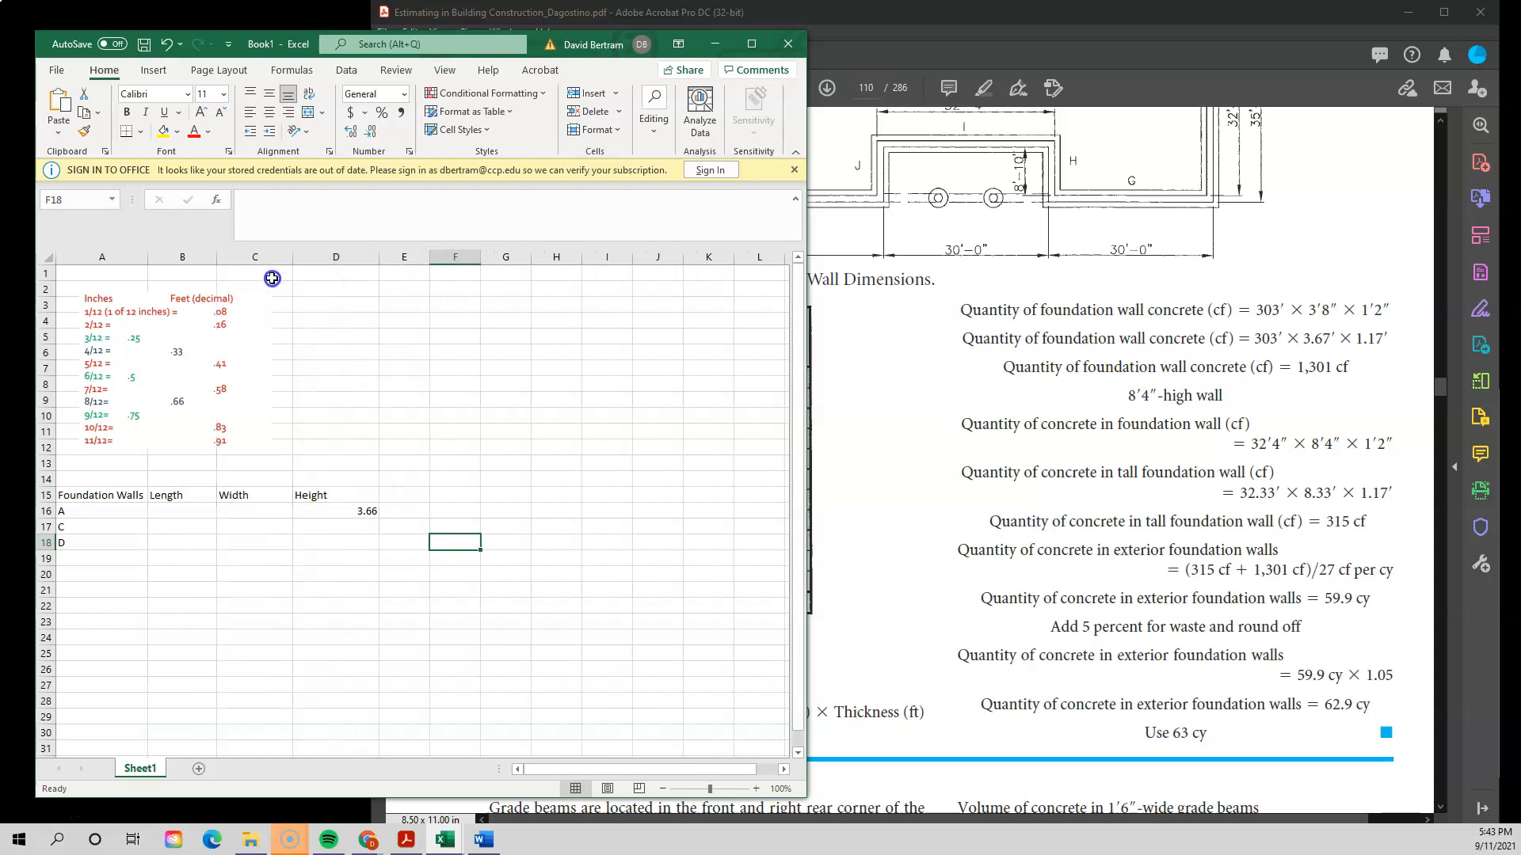
{"action": "left_click", "coordinate": [191, 260]}
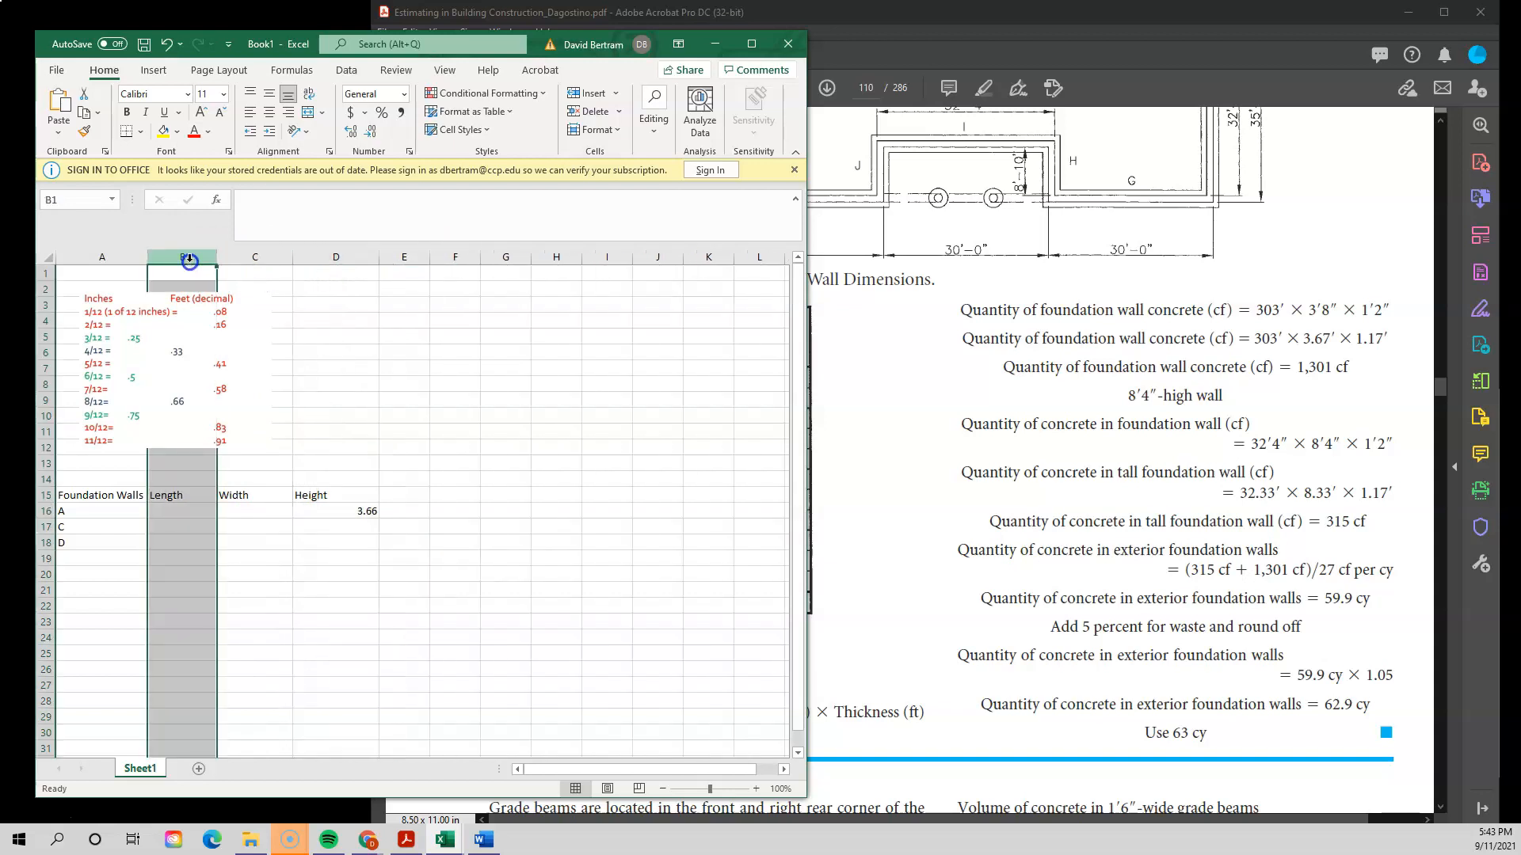
{"action": "left_click_drag", "start_coordinate": [207, 257], "coordinate": [335, 258]}
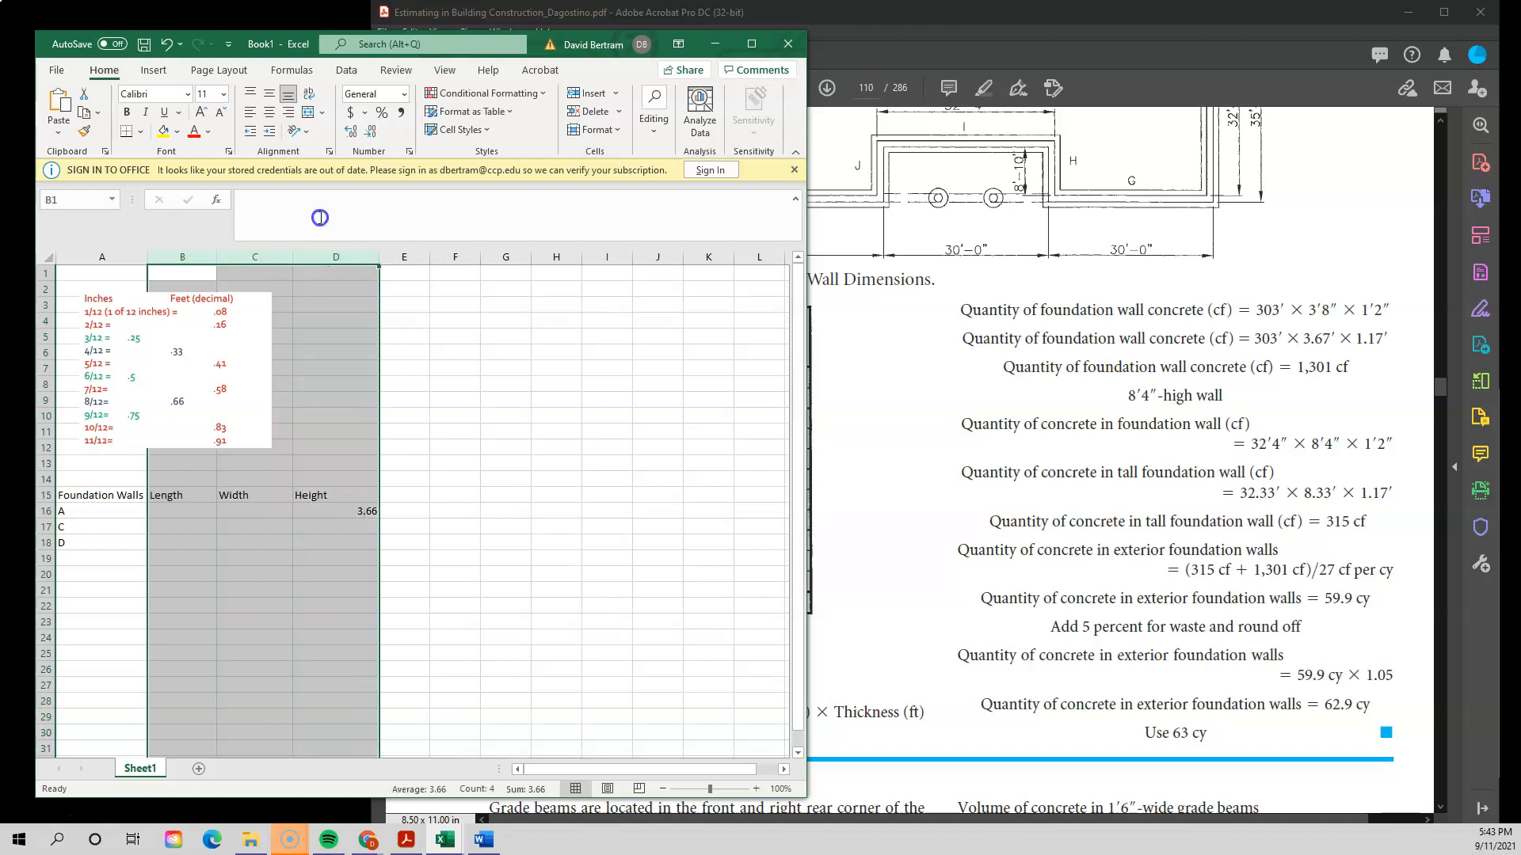
{"action": "left_click", "coordinate": [269, 95]}
{"action": "left_click", "coordinate": [268, 116]}
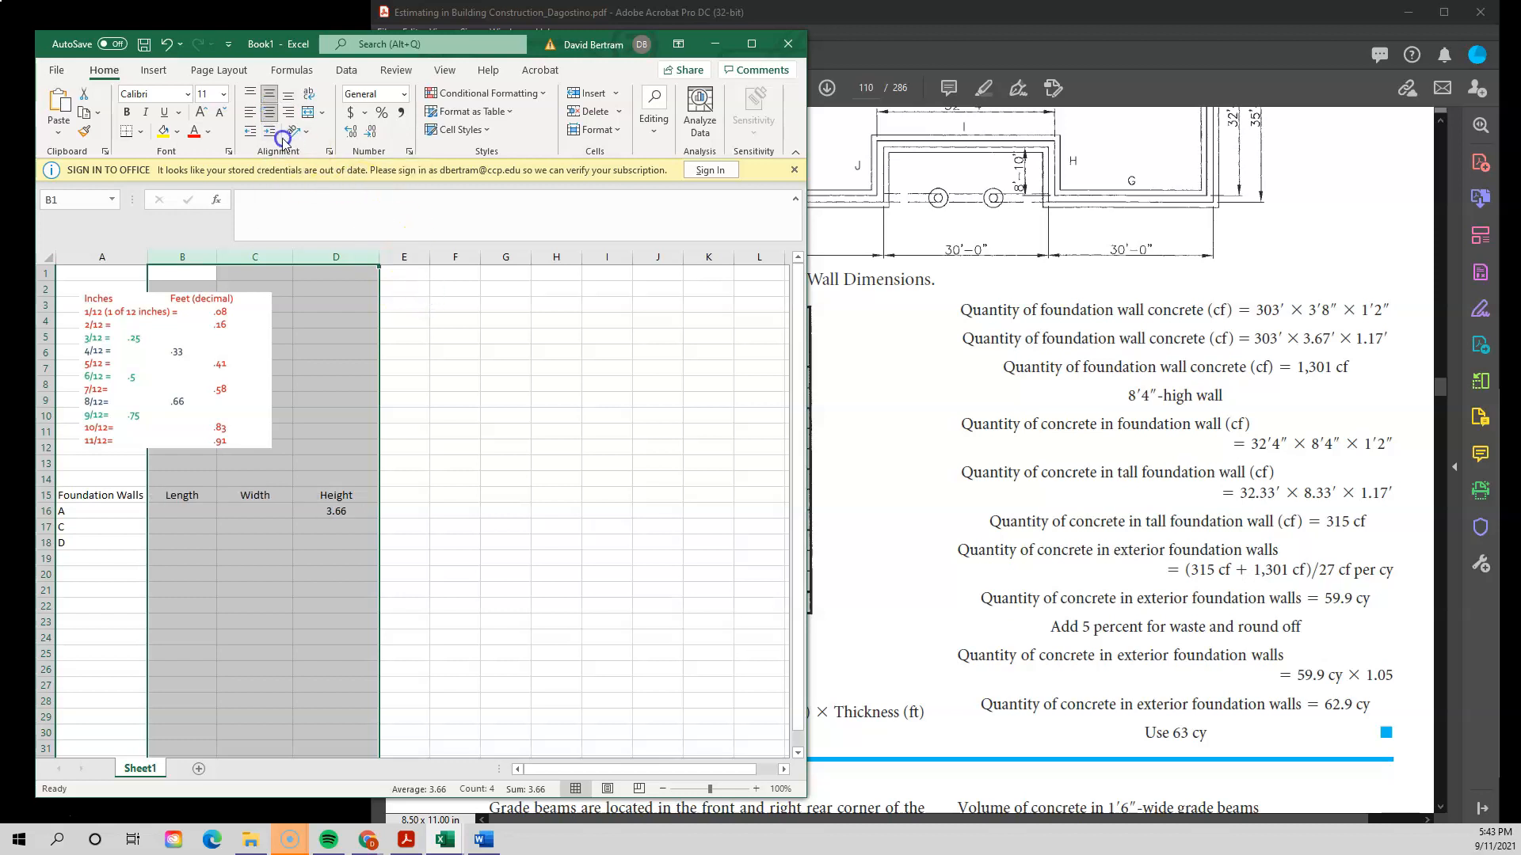
{"action": "left_click", "coordinate": [271, 96]}
{"action": "left_click", "coordinate": [255, 95]}
{"action": "left_click", "coordinate": [273, 118]}
{"action": "left_click", "coordinate": [247, 118]}
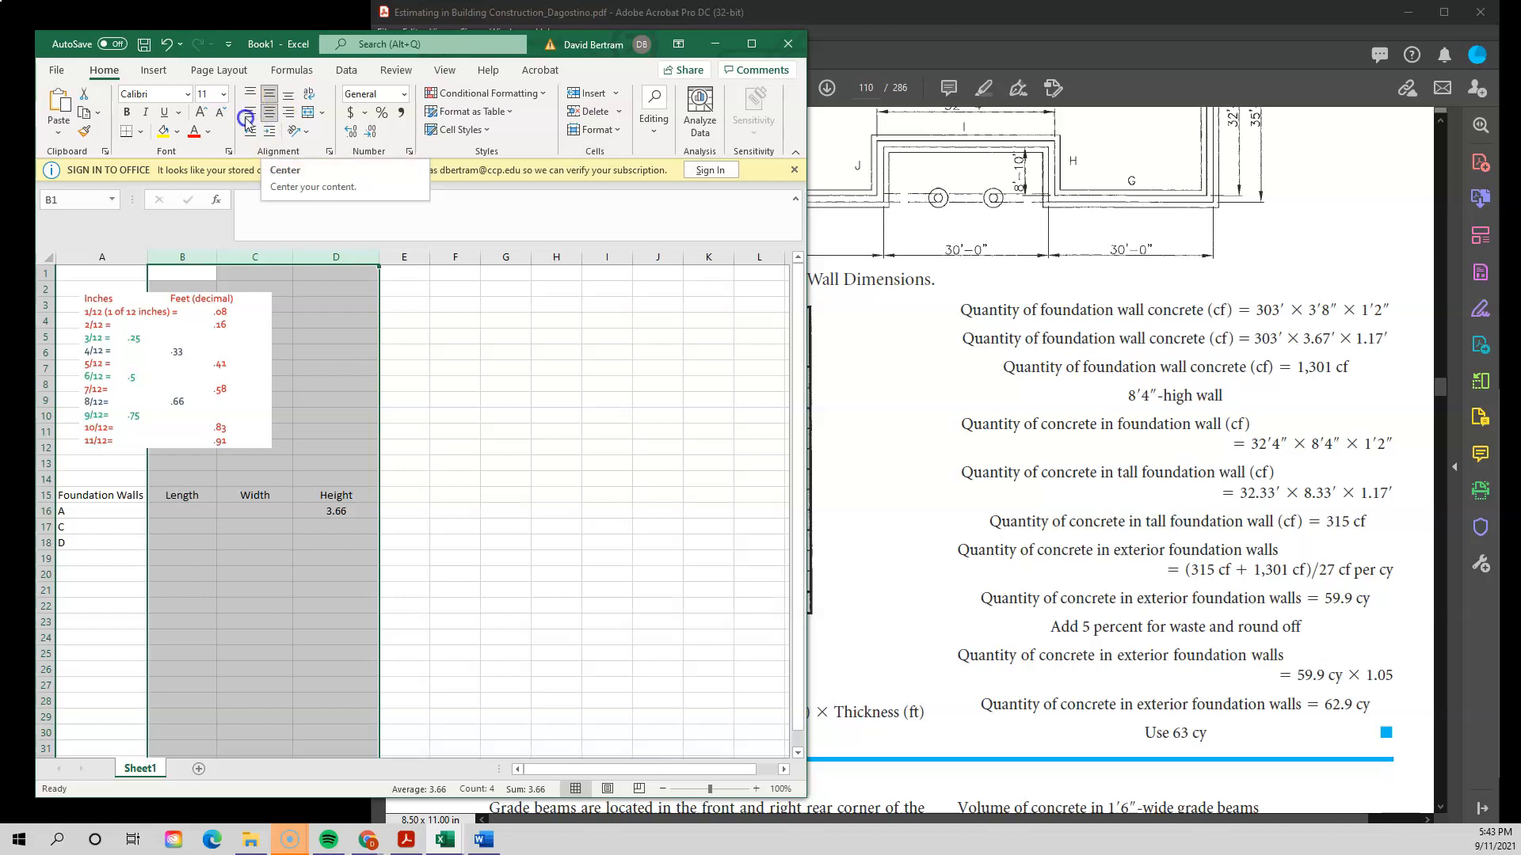
{"action": "left_click", "coordinate": [440, 444]}
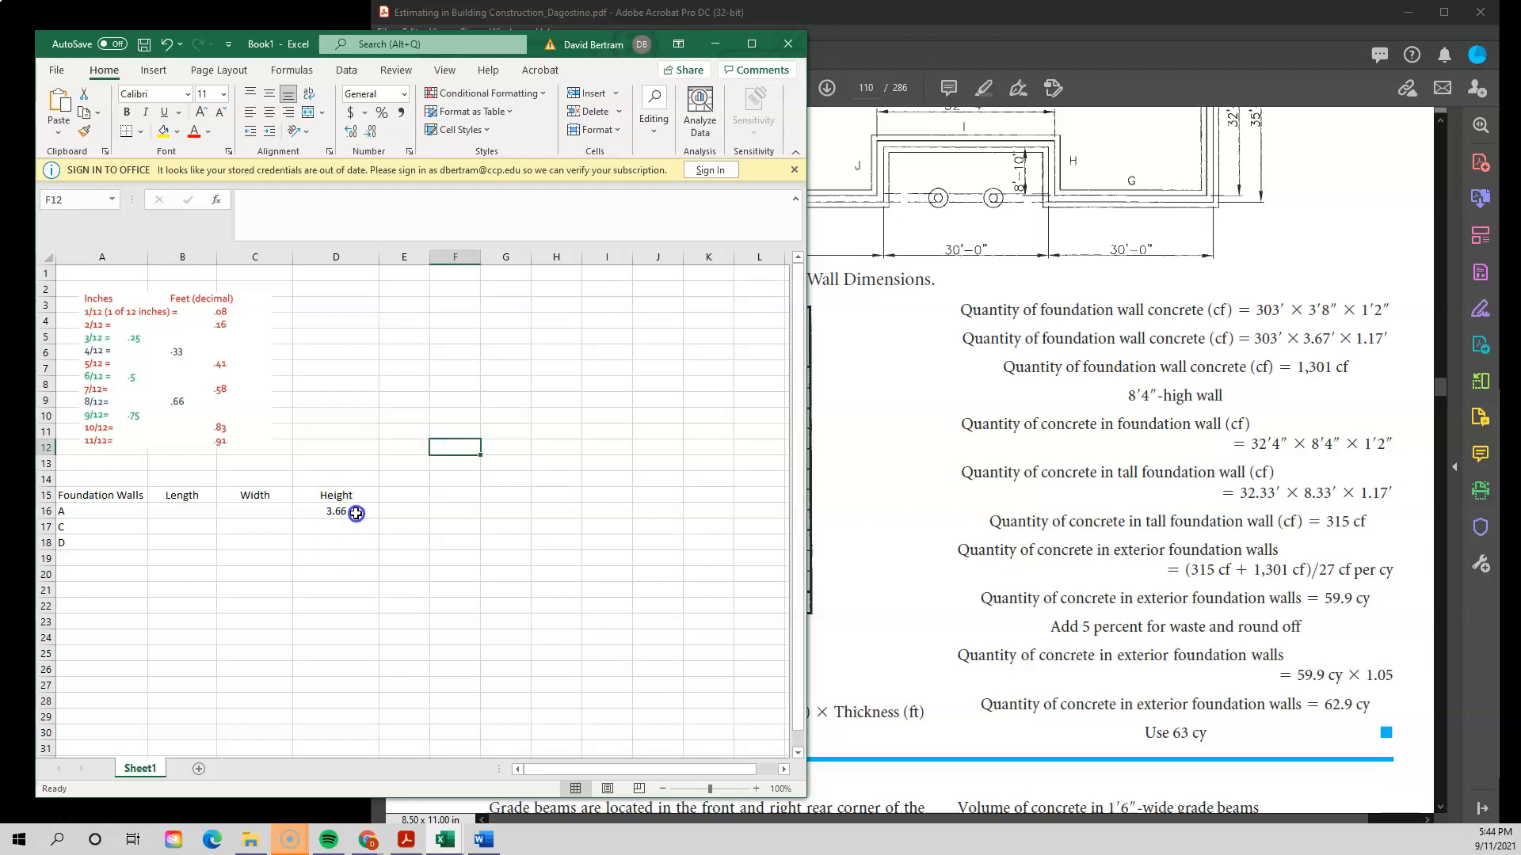
- Copy wall A's height from D16 down to walls C and D in D17:D18
{"action": "left_click", "coordinate": [356, 514]}
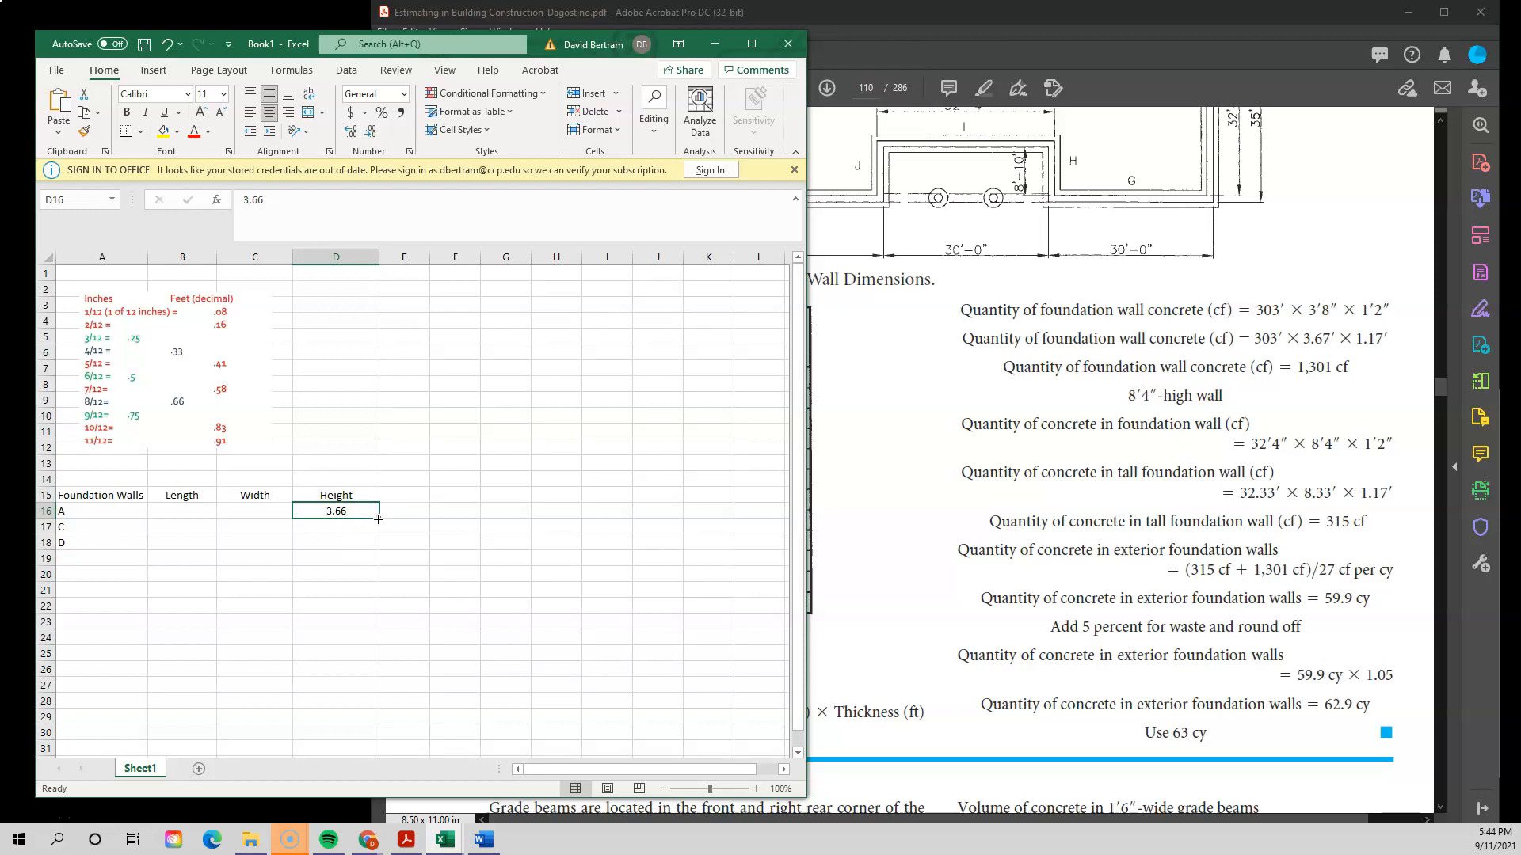
{"action": "left_click_drag", "start_coordinate": [378, 519], "coordinate": [367, 546]}
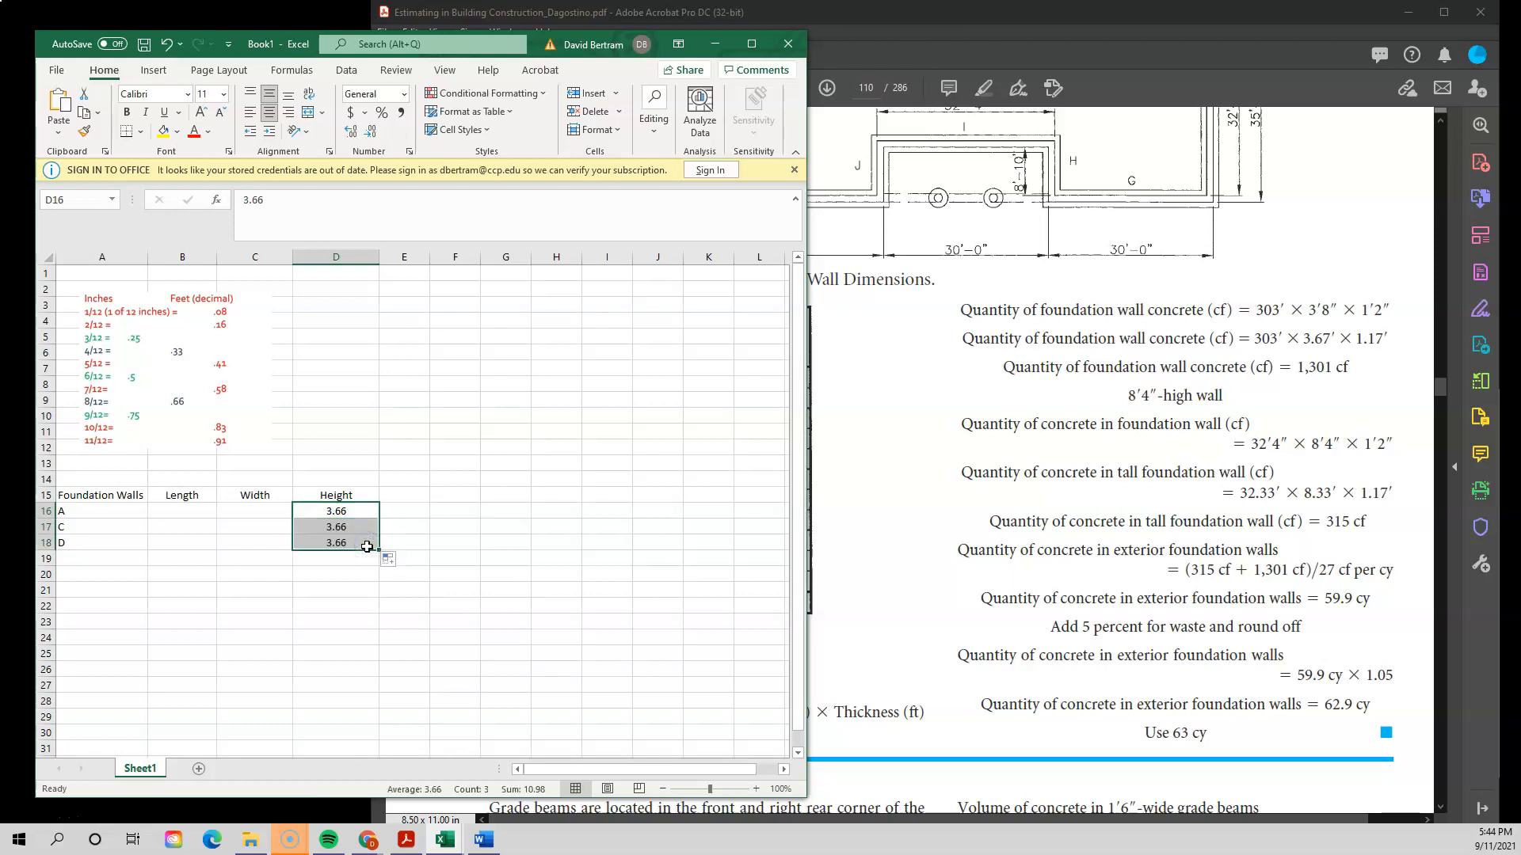
{"action": "left_click", "coordinate": [343, 606]}
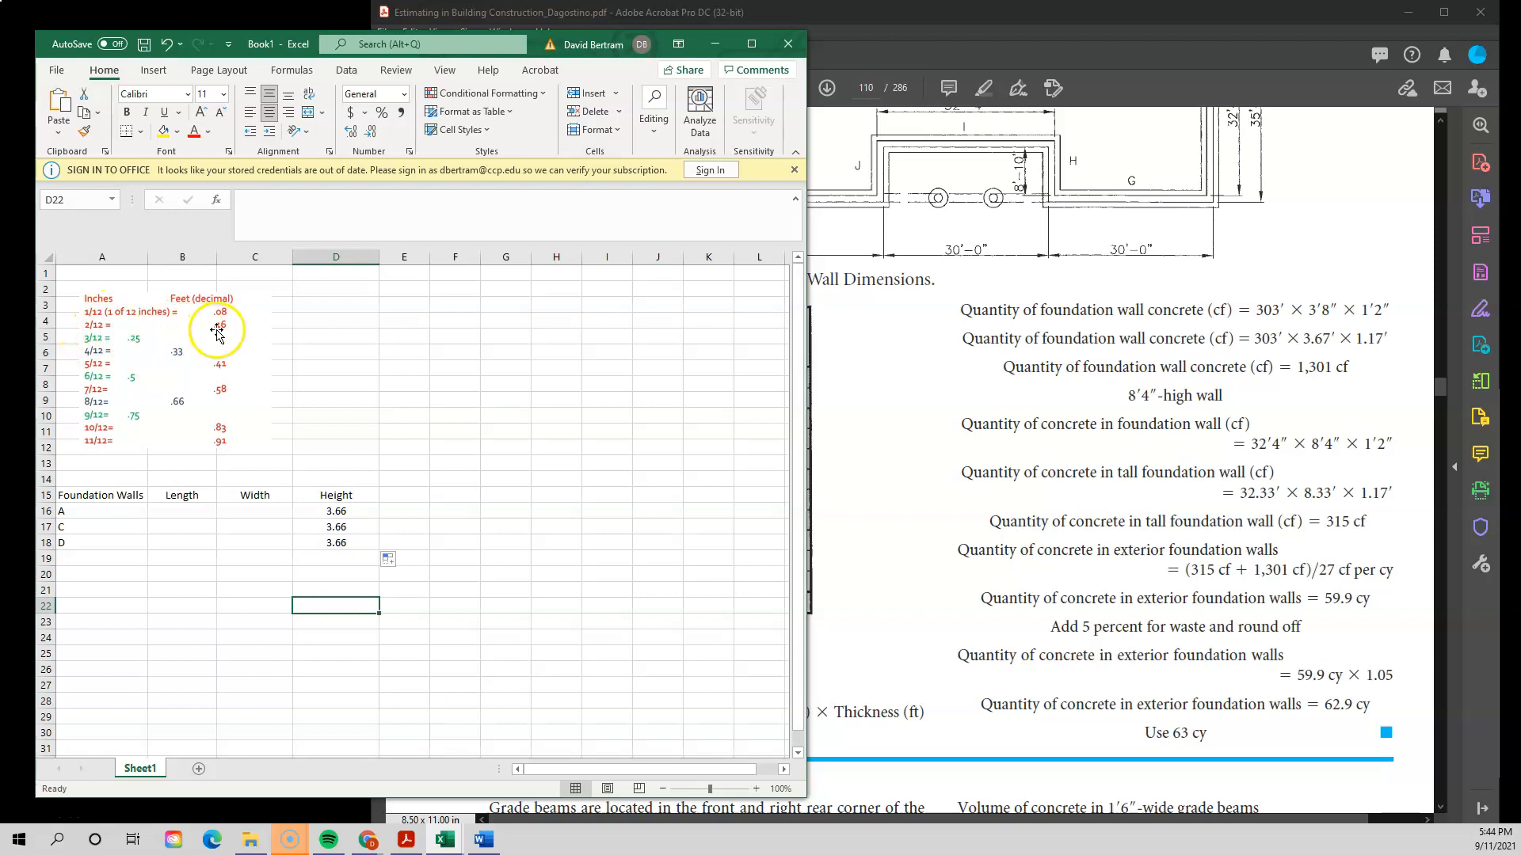
- Enter 1.16 as the width of wall A in C16 and copy it down to walls C and D in C17:C18
{"action": "left_click", "coordinate": [254, 509]}
{"action": "type", "text": "1"}
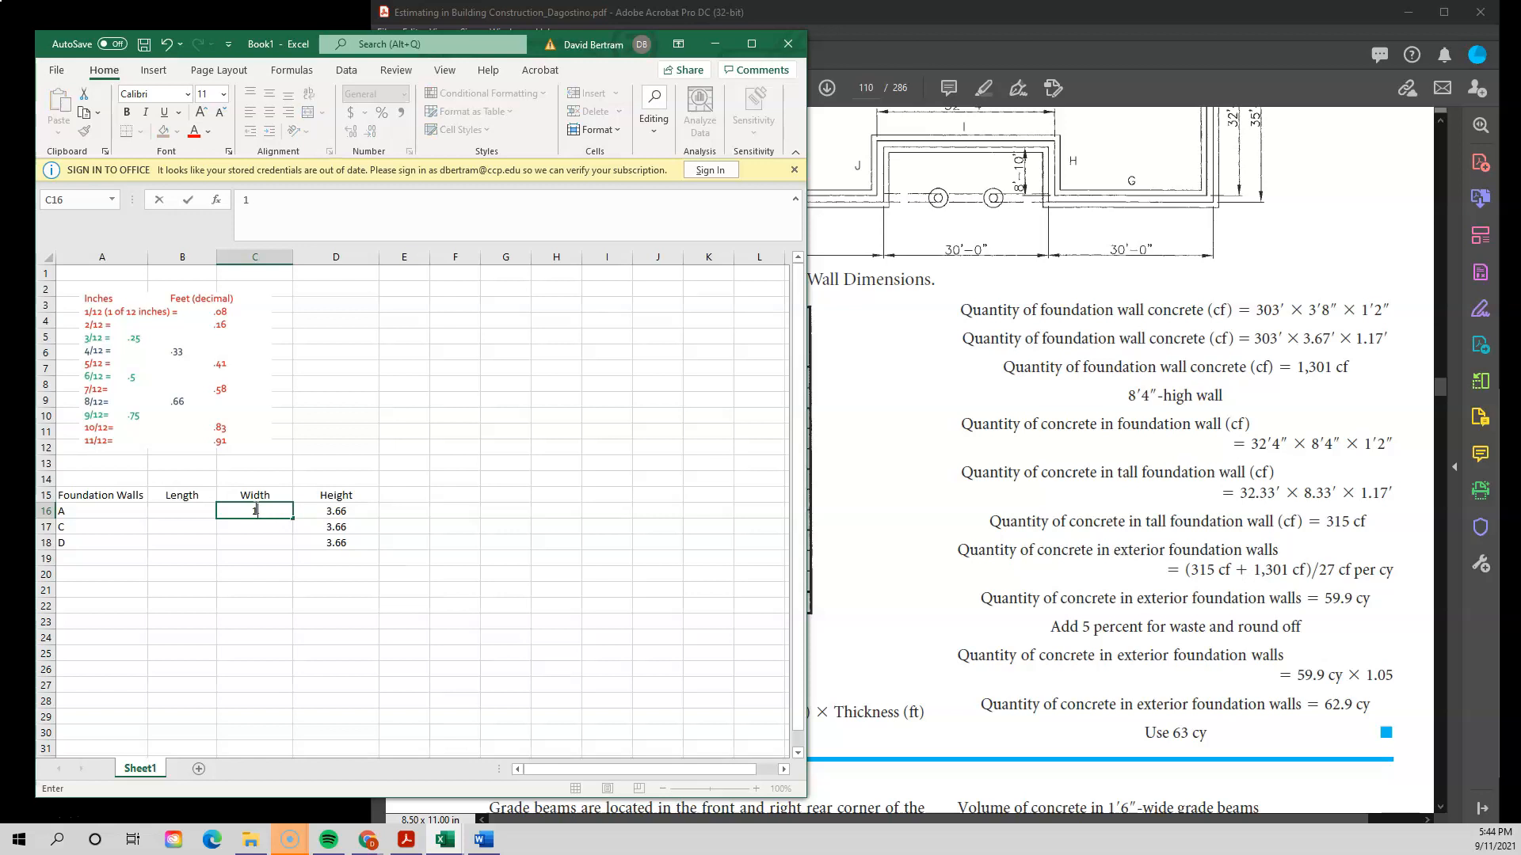
{"action": "type", "text": ".16"}
{"action": "left_click", "coordinate": [299, 572]}
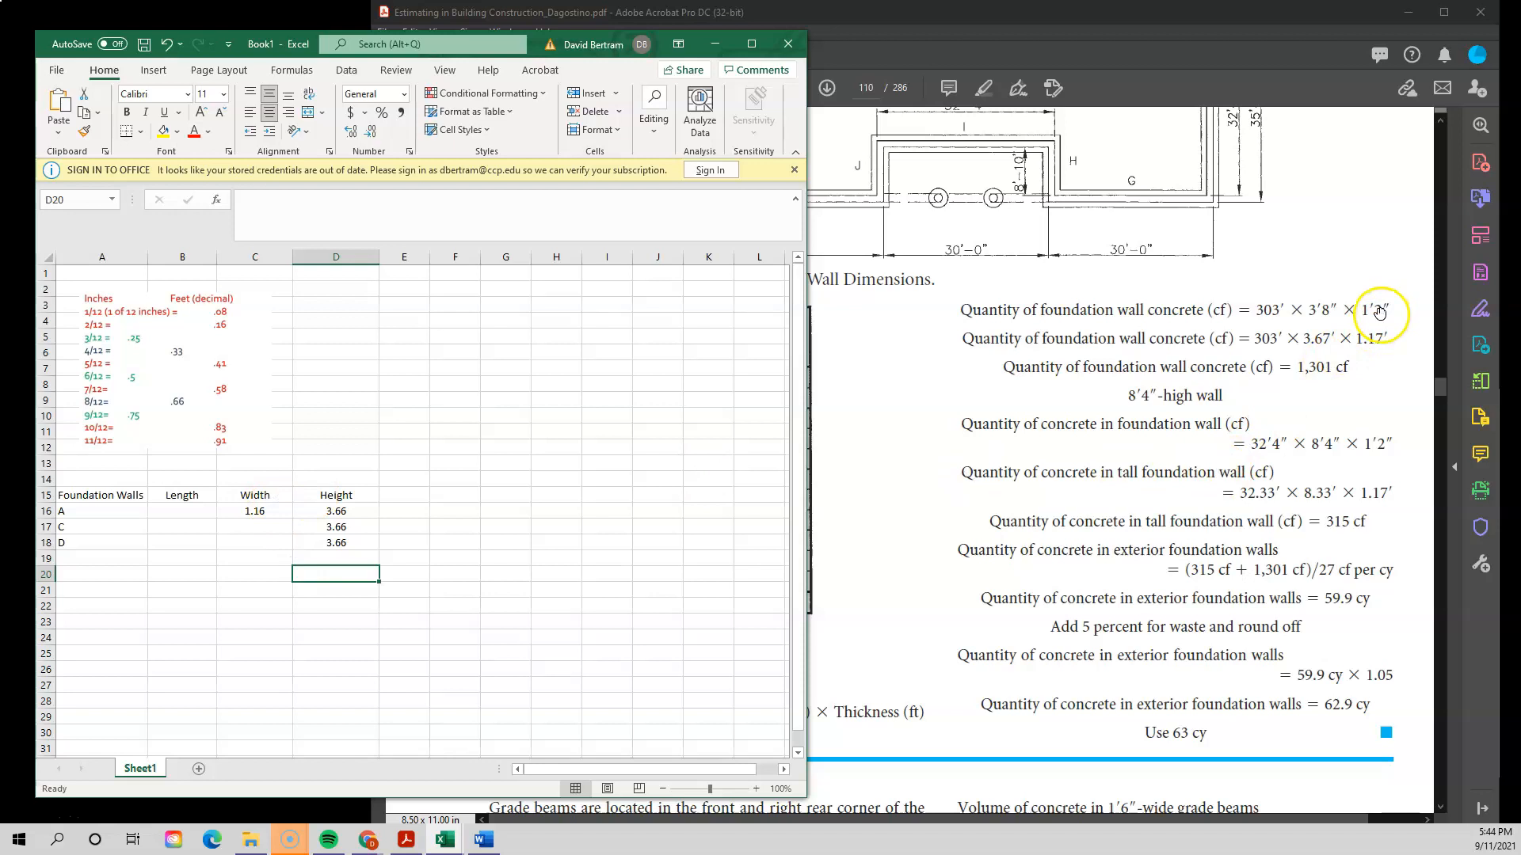
{"action": "left_click", "coordinate": [277, 514]}
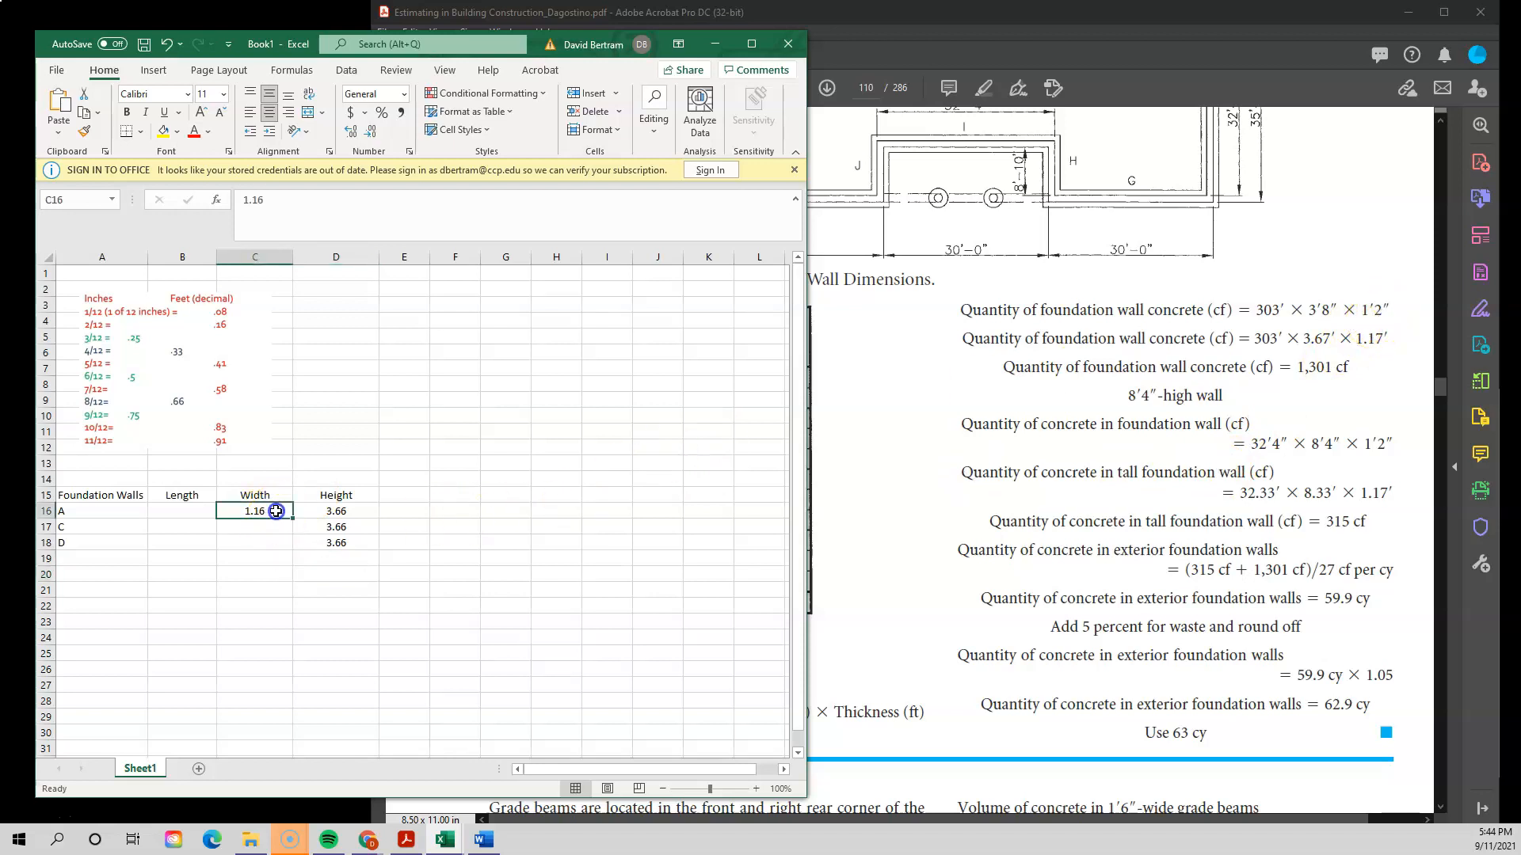
{"action": "left_click_drag", "start_coordinate": [292, 519], "coordinate": [285, 552]}
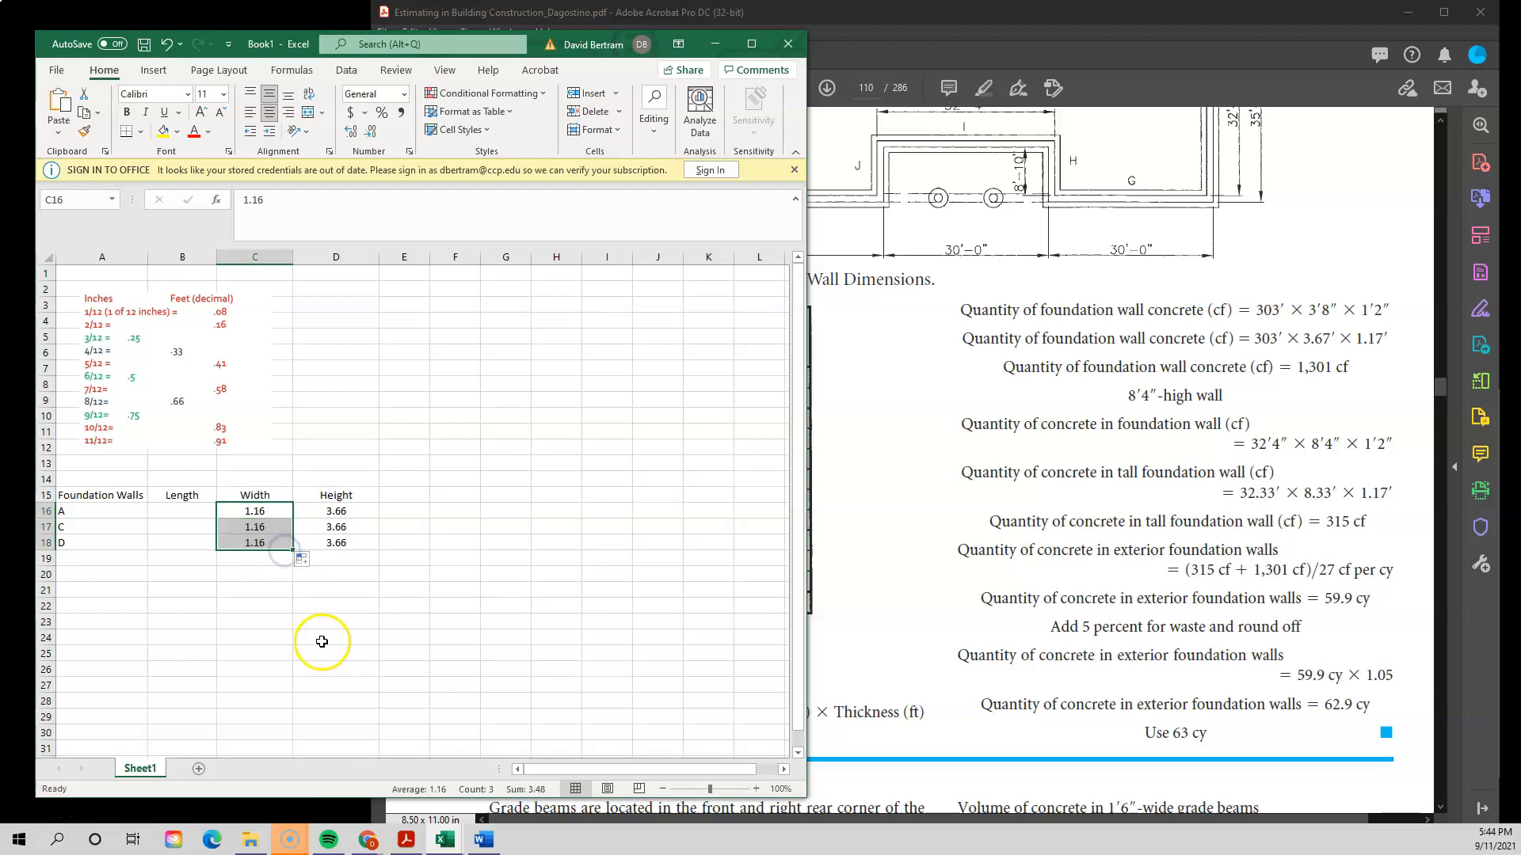
{"action": "left_click", "coordinate": [321, 642]}
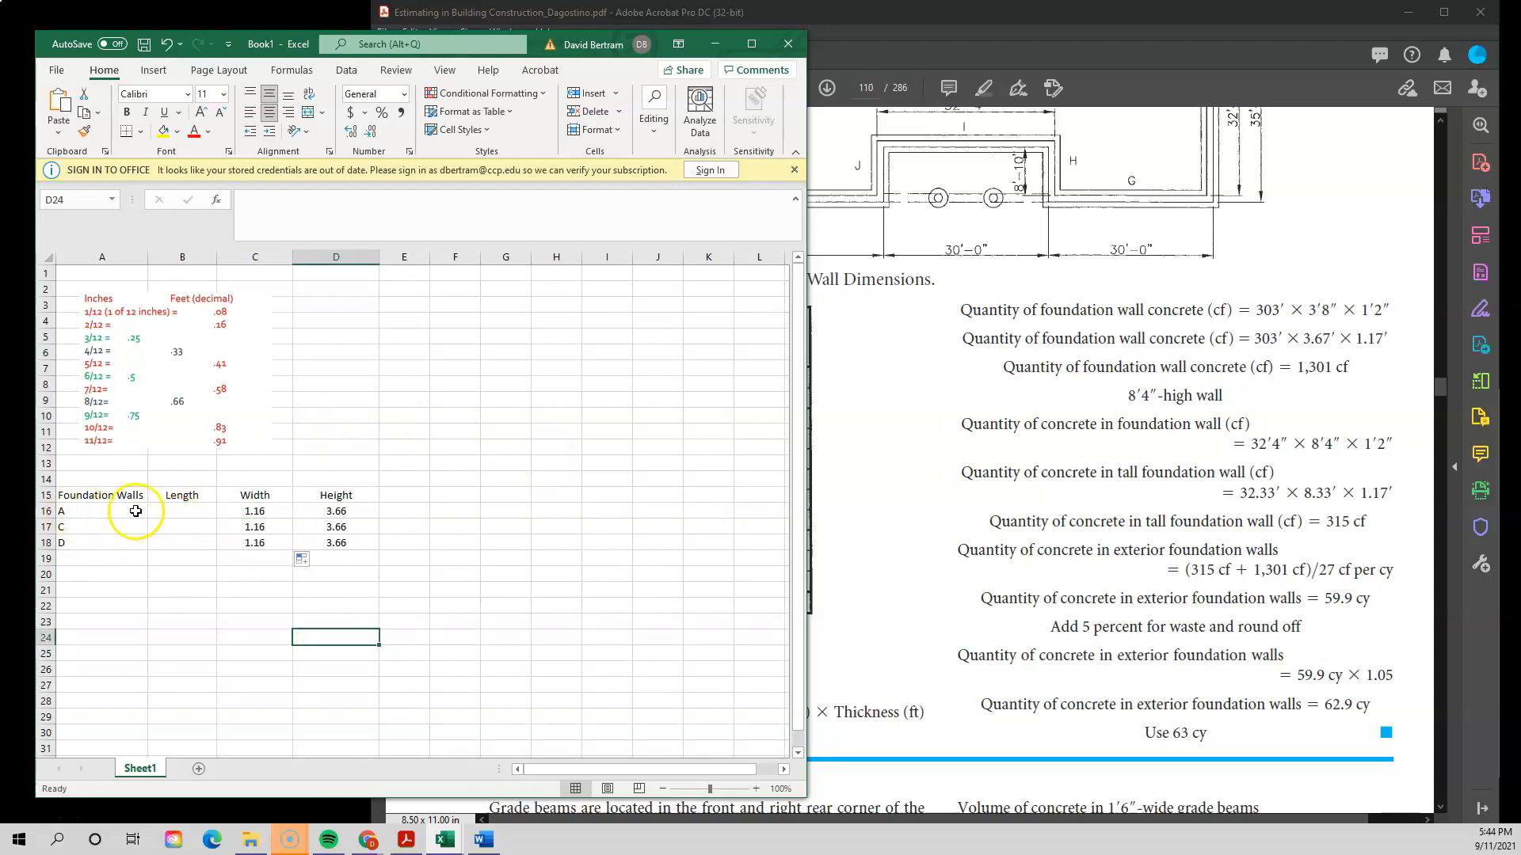
- Consult the wall lengths in Figure 10.9 of the textbook PDF and enter 38.83 as the length of wall A in B16
{"action": "left_click", "coordinate": [885, 475]}
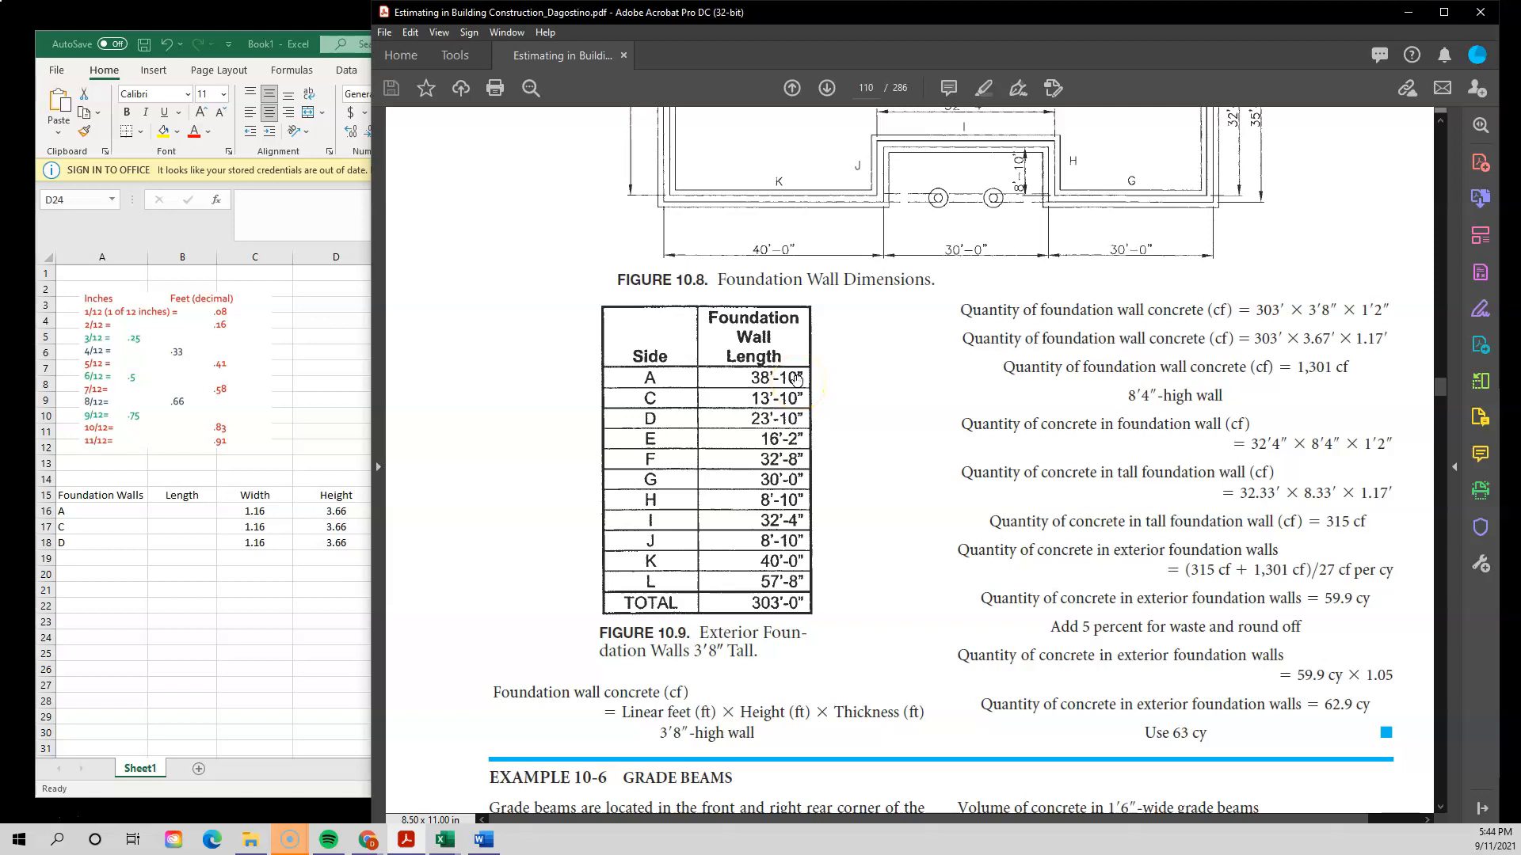
{"action": "left_click", "coordinate": [243, 441]}
{"action": "left_click", "coordinate": [190, 510]}
{"action": "type", "text": "38.83"}
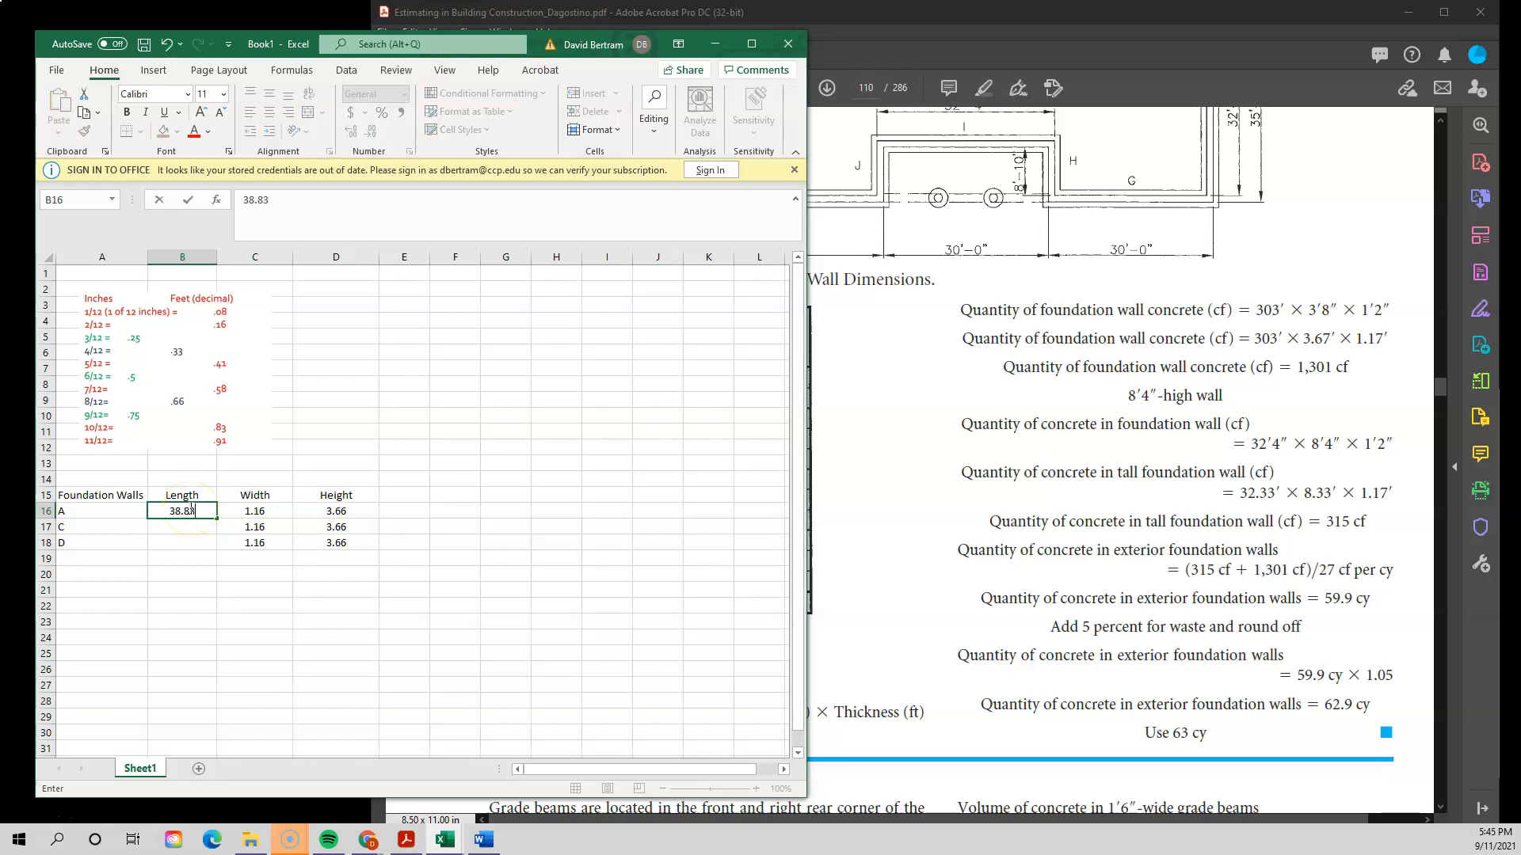
{"action": "left_click", "coordinate": [220, 652]}
- Look up wall C in the Figure 10.9 table and enter 13.83 as its length in B17
{"action": "left_click", "coordinate": [816, 459]}
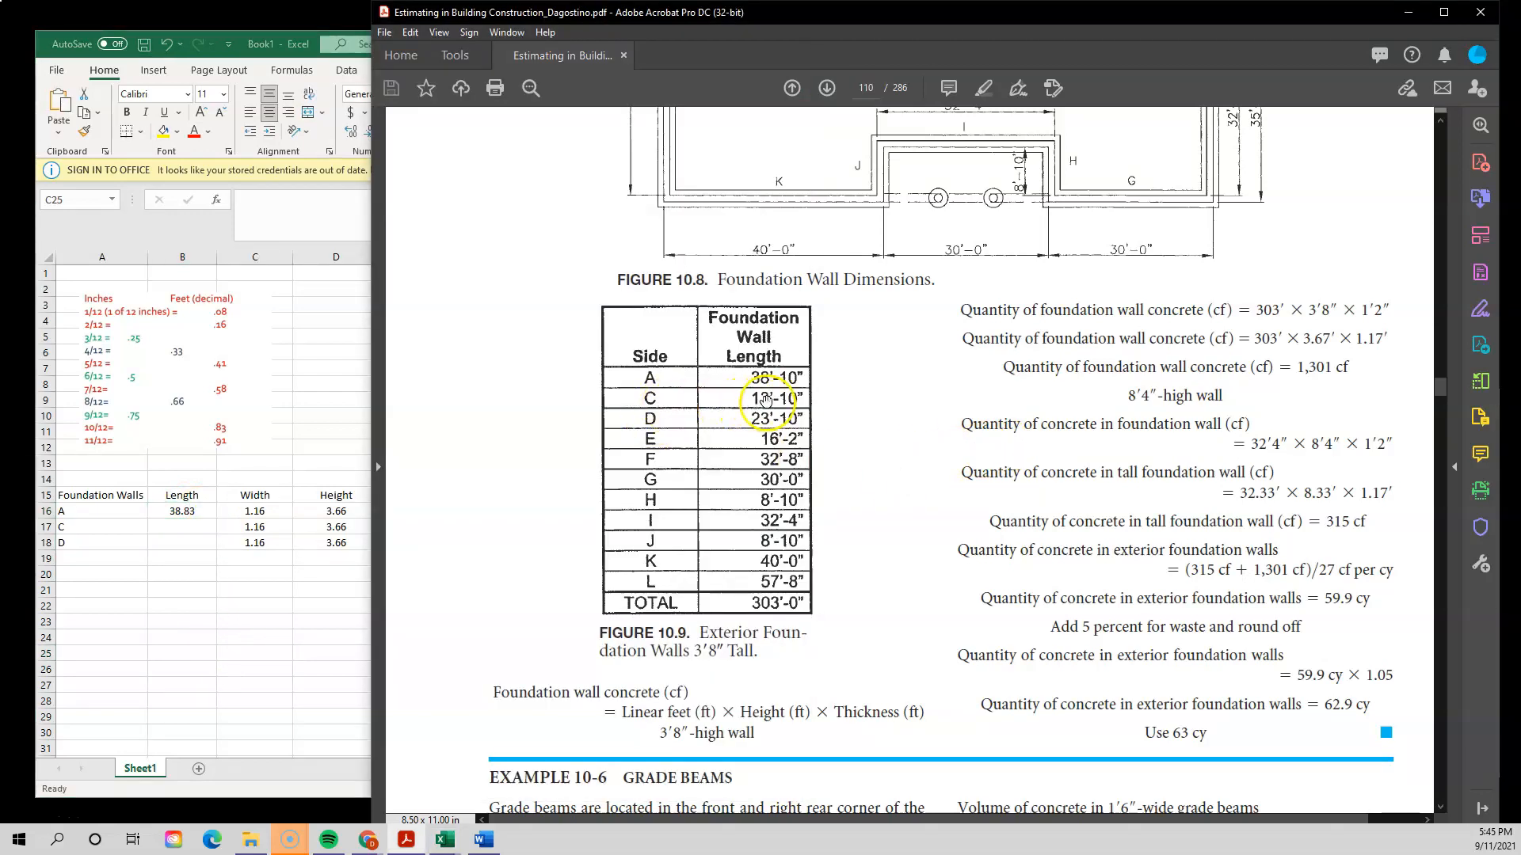
{"action": "left_click", "coordinate": [182, 526]}
{"action": "type", "text": "1"}
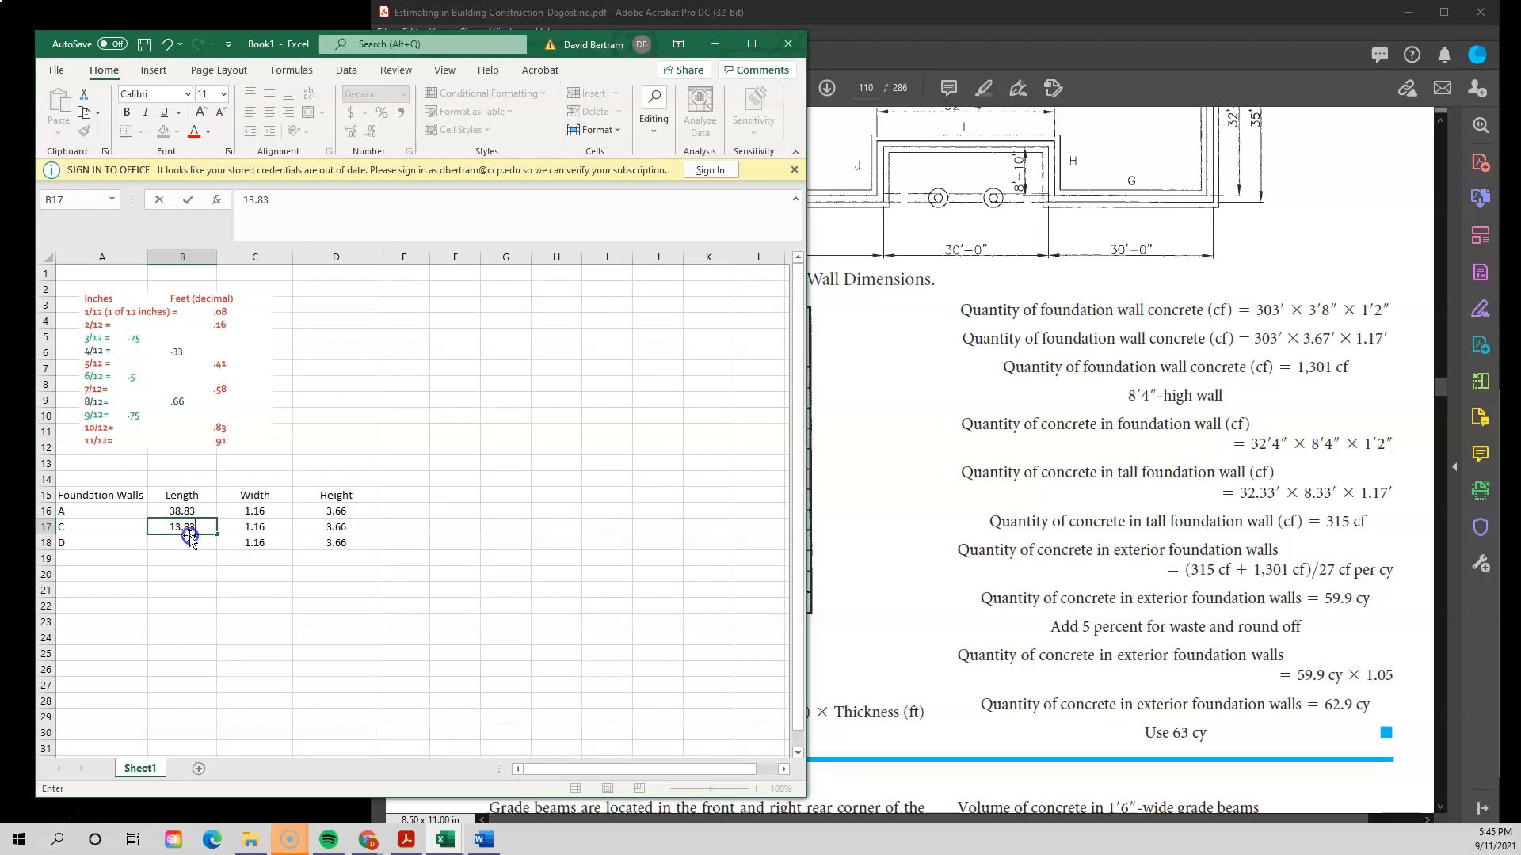
{"action": "type", "text": "3.83"}
{"action": "left_click", "coordinate": [278, 699]}
- Look up wall D in the Figure 10.9 table and enter 23.83 as its length in B18
{"action": "left_click", "coordinate": [897, 426]}
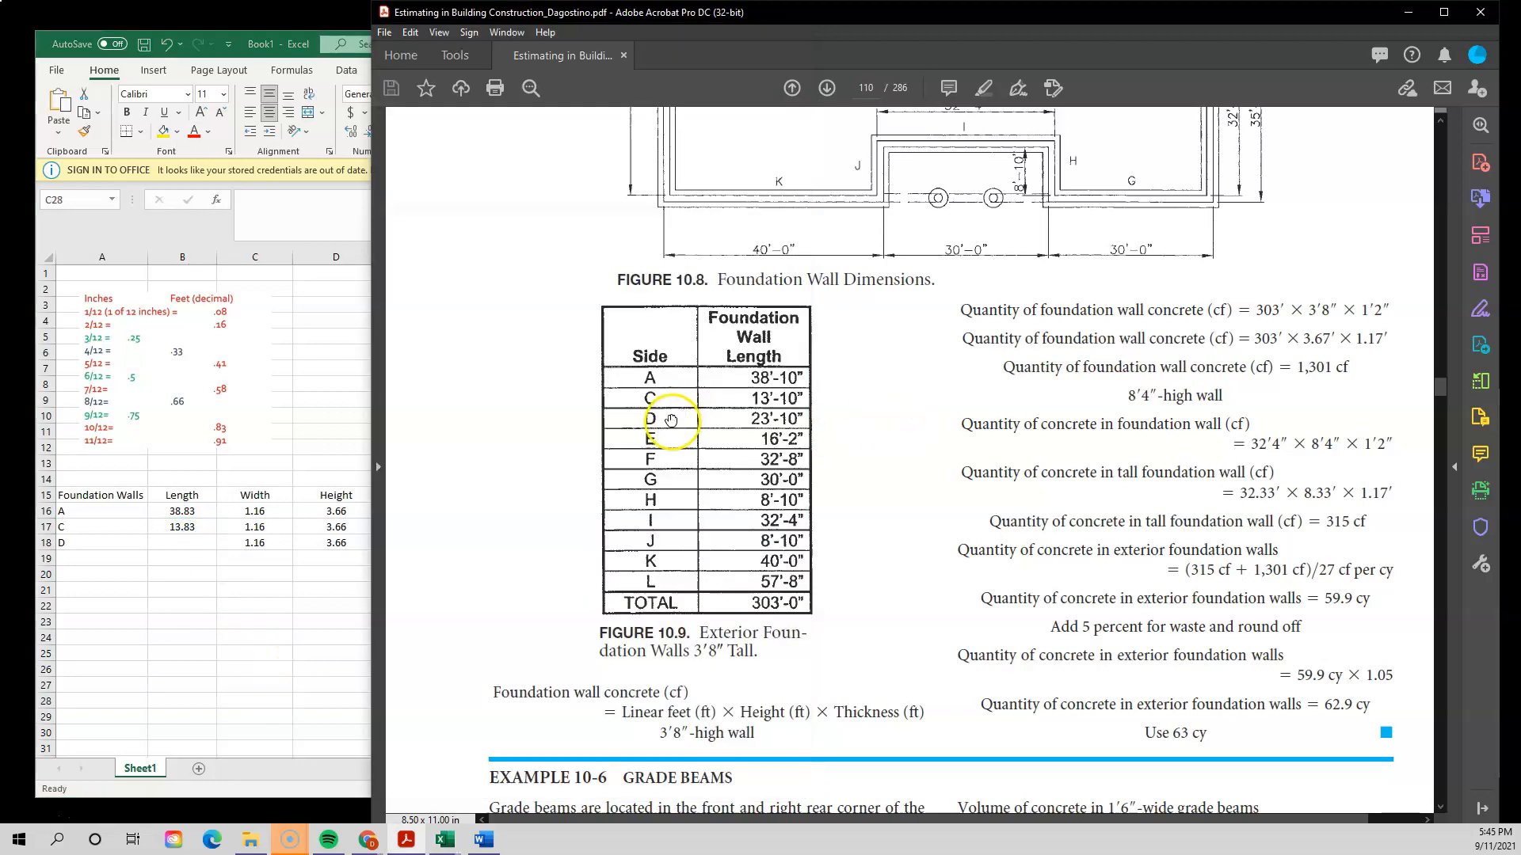
{"action": "left_click", "coordinate": [261, 602]}
{"action": "left_click", "coordinate": [190, 540]}
{"action": "type", "text": "23.83"}
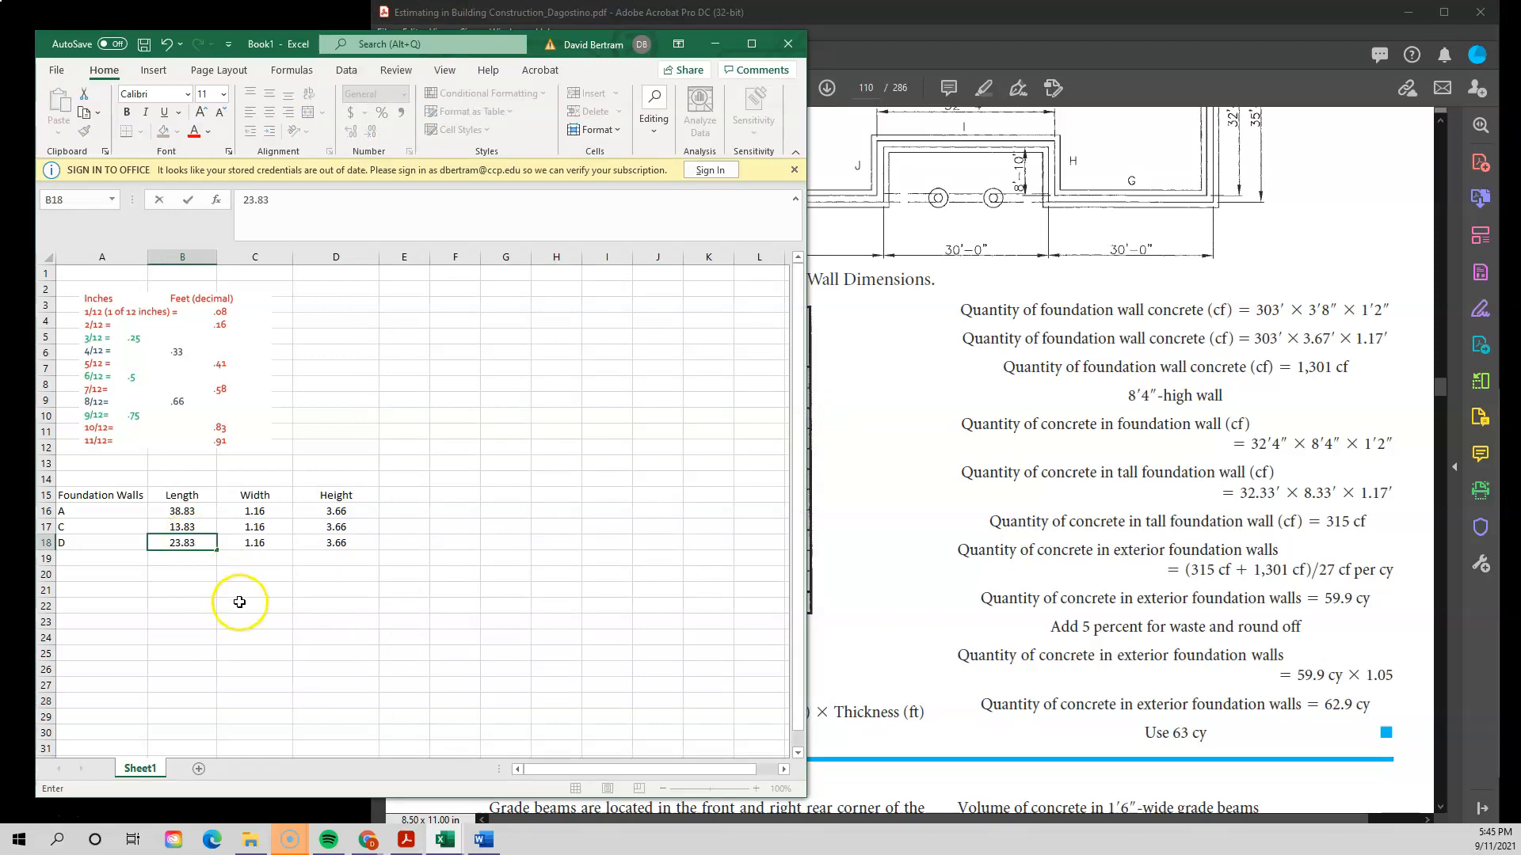
{"action": "left_click", "coordinate": [403, 619]}
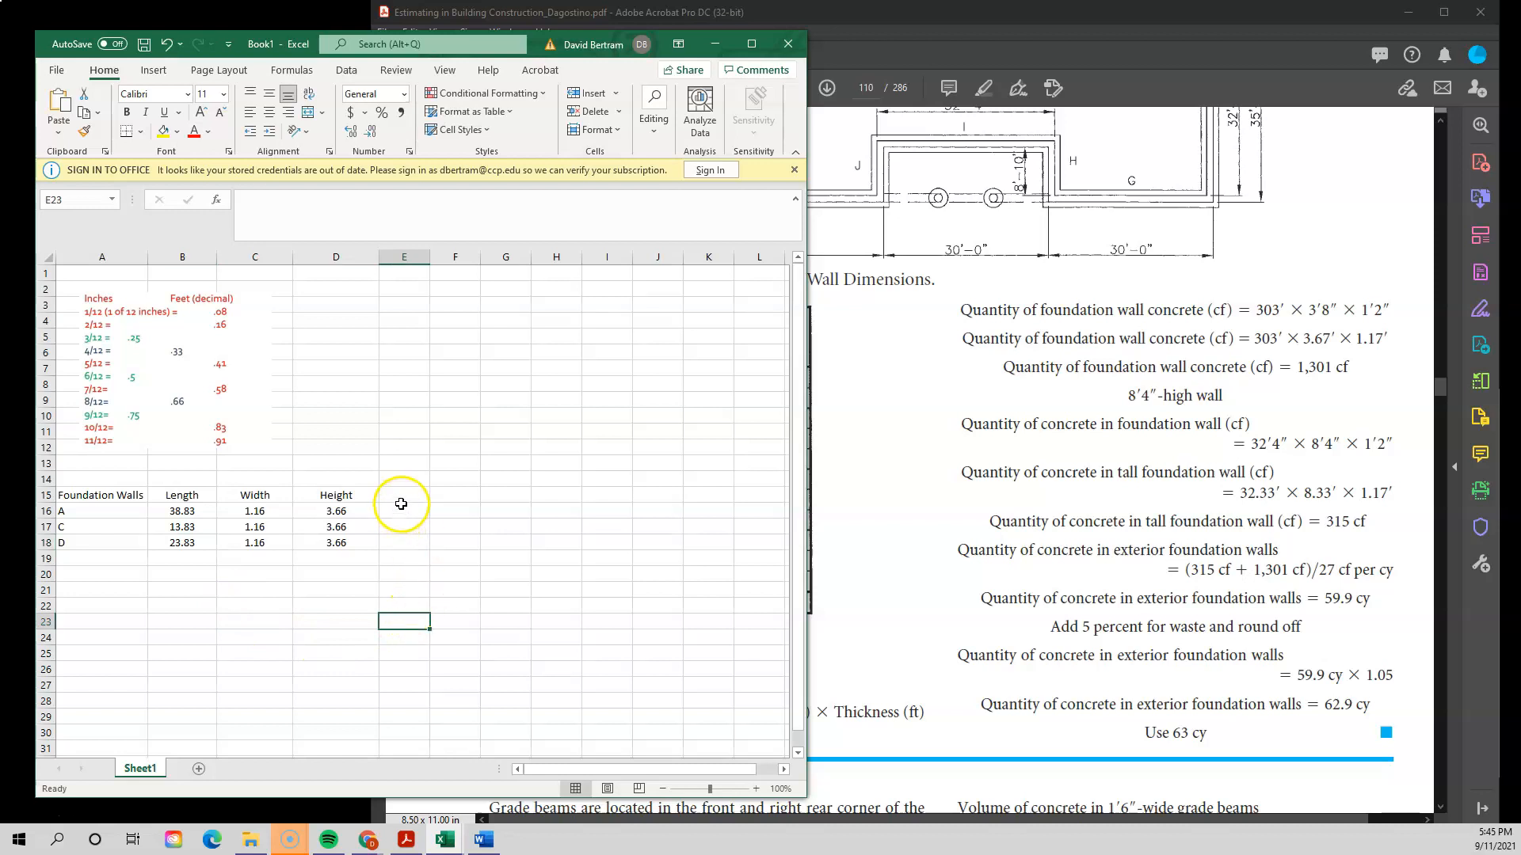
- Add centred headings CF in E15 and CY in F15, and widen columns E and F
{"action": "left_click", "coordinate": [925, 491]}
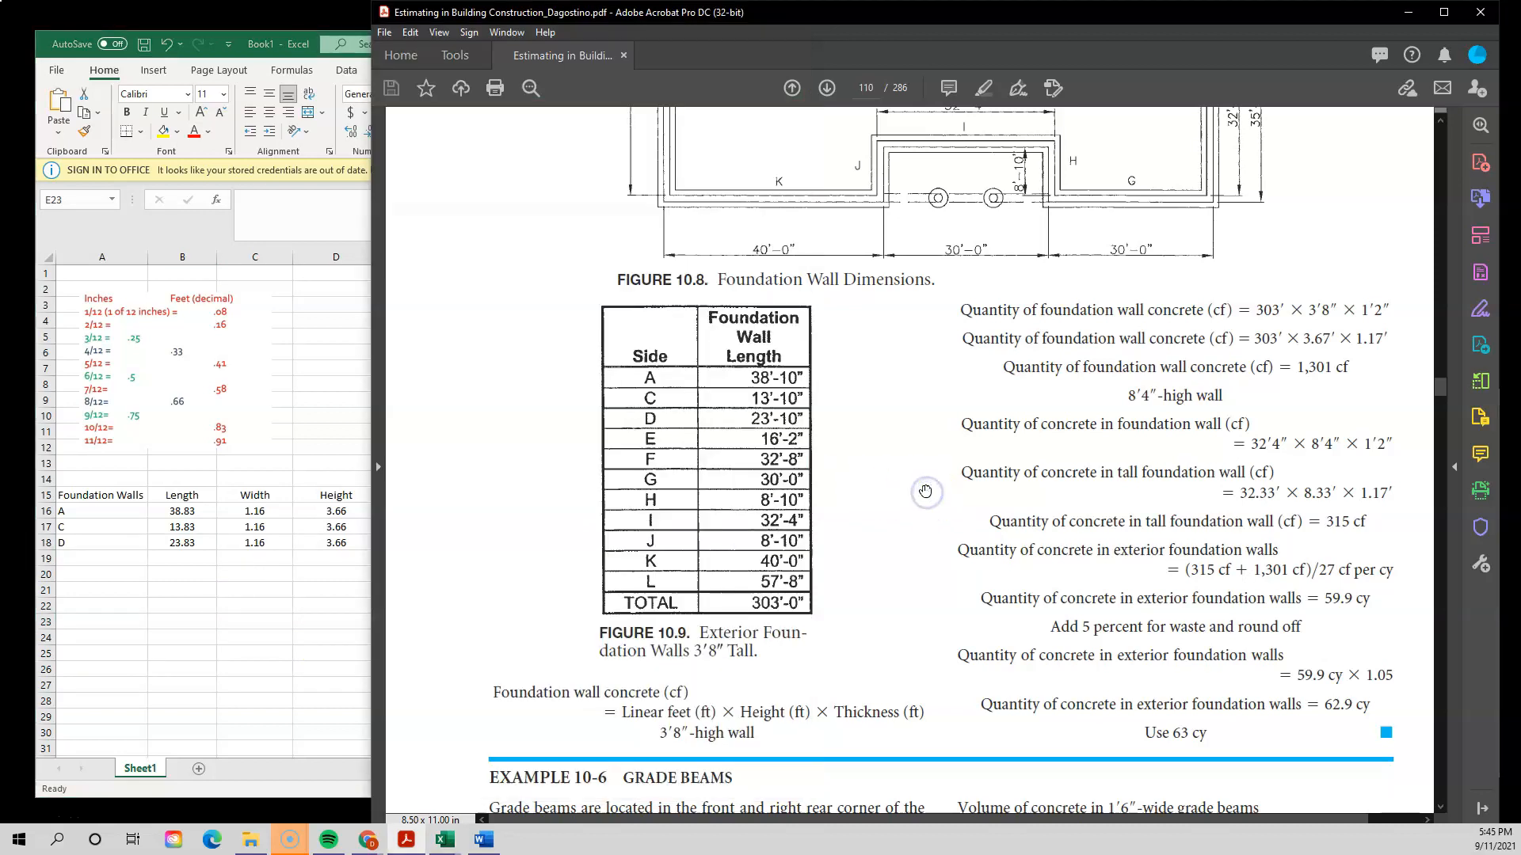
{"action": "left_click", "coordinate": [296, 610]}
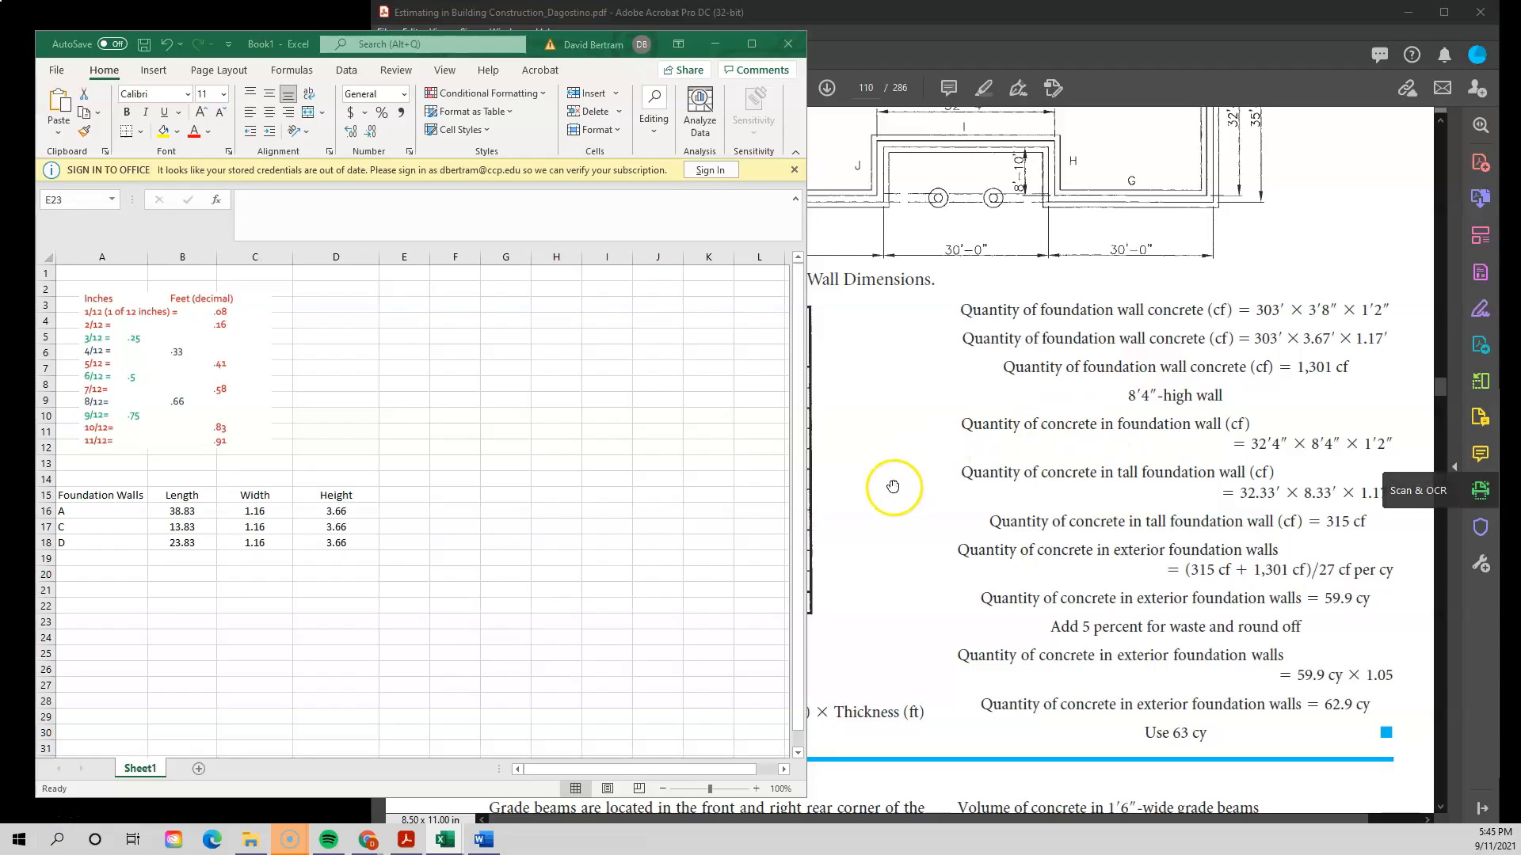
{"action": "left_click", "coordinate": [470, 511]}
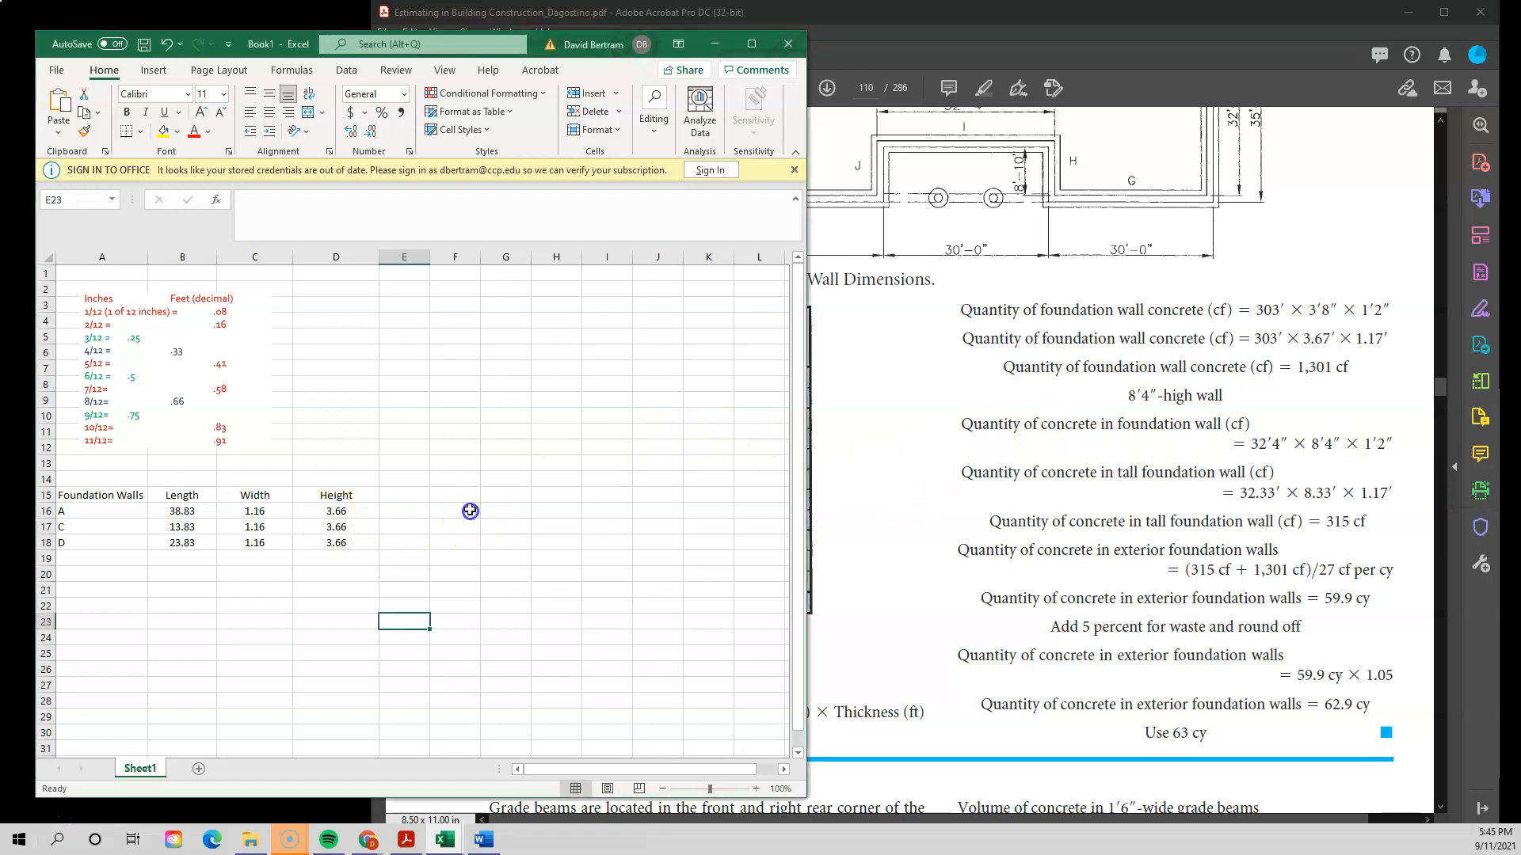
{"action": "left_click", "coordinate": [394, 495]}
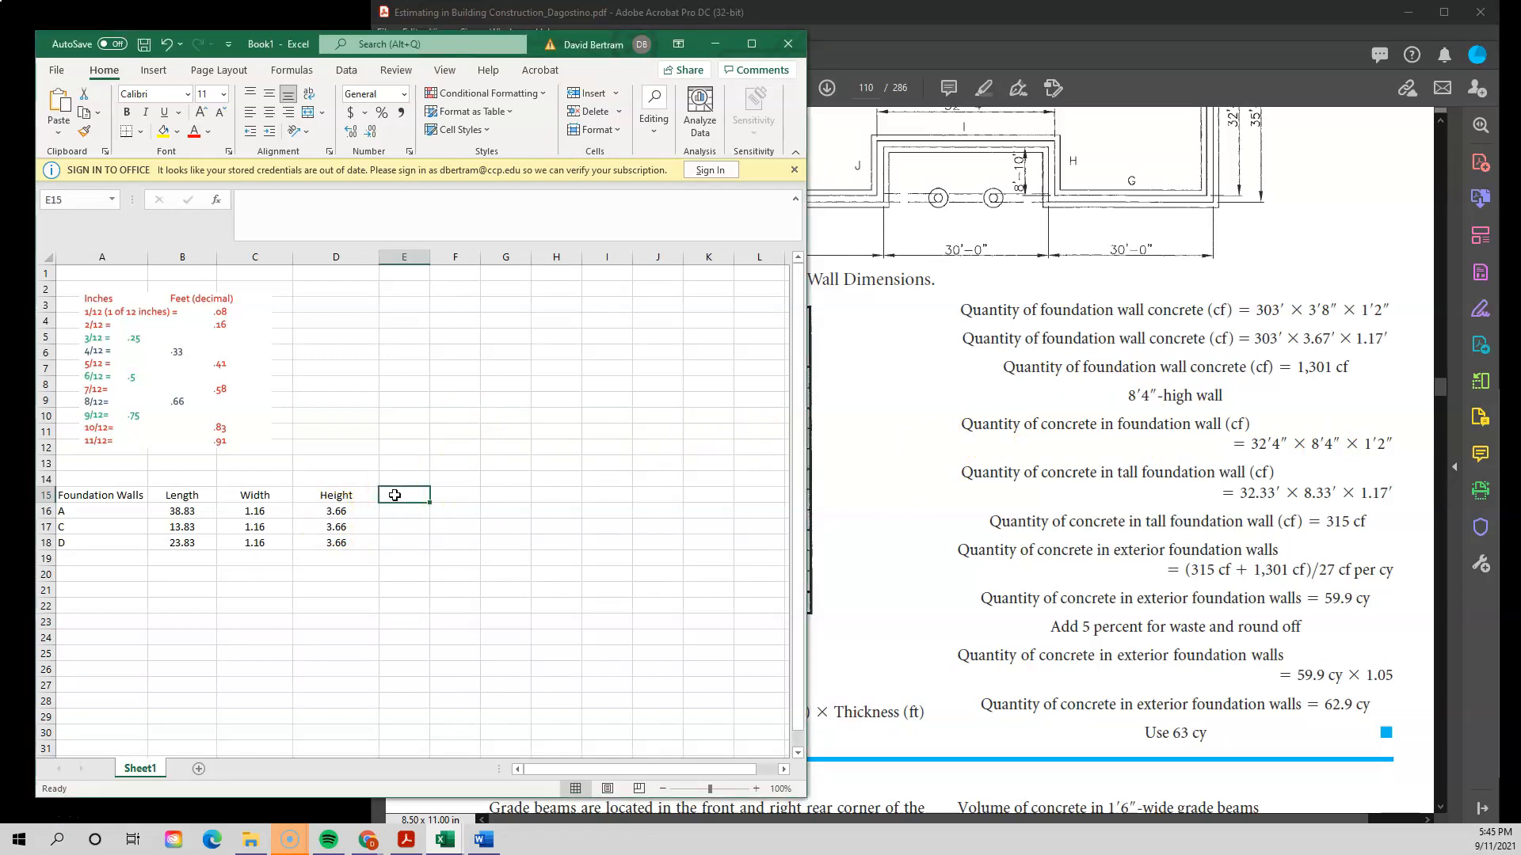
{"action": "type", "text": "C"}
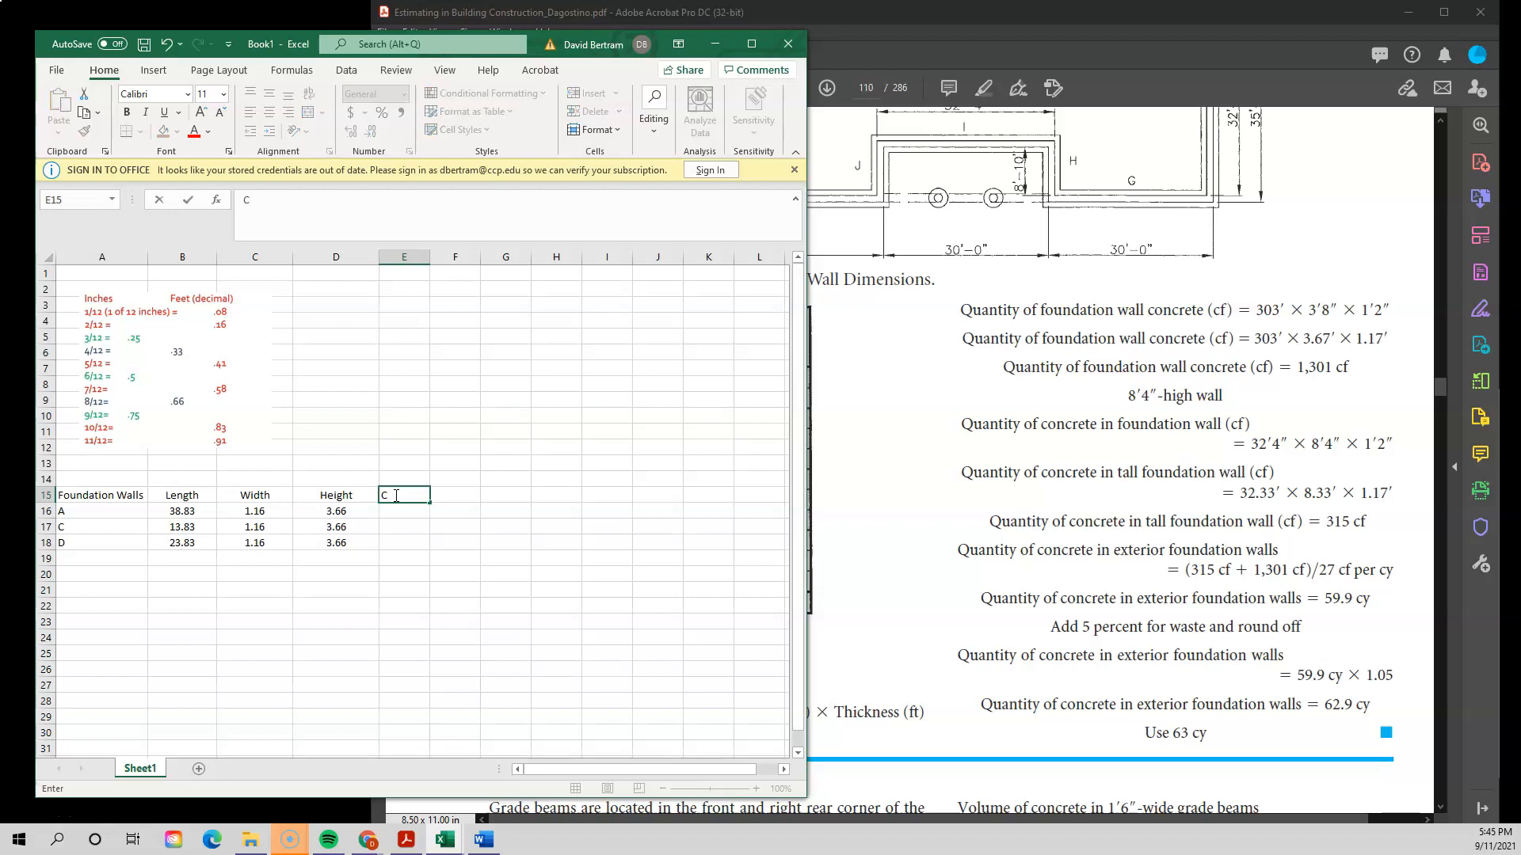
{"action": "type", "text": "F"}
{"action": "left_click", "coordinate": [459, 494]}
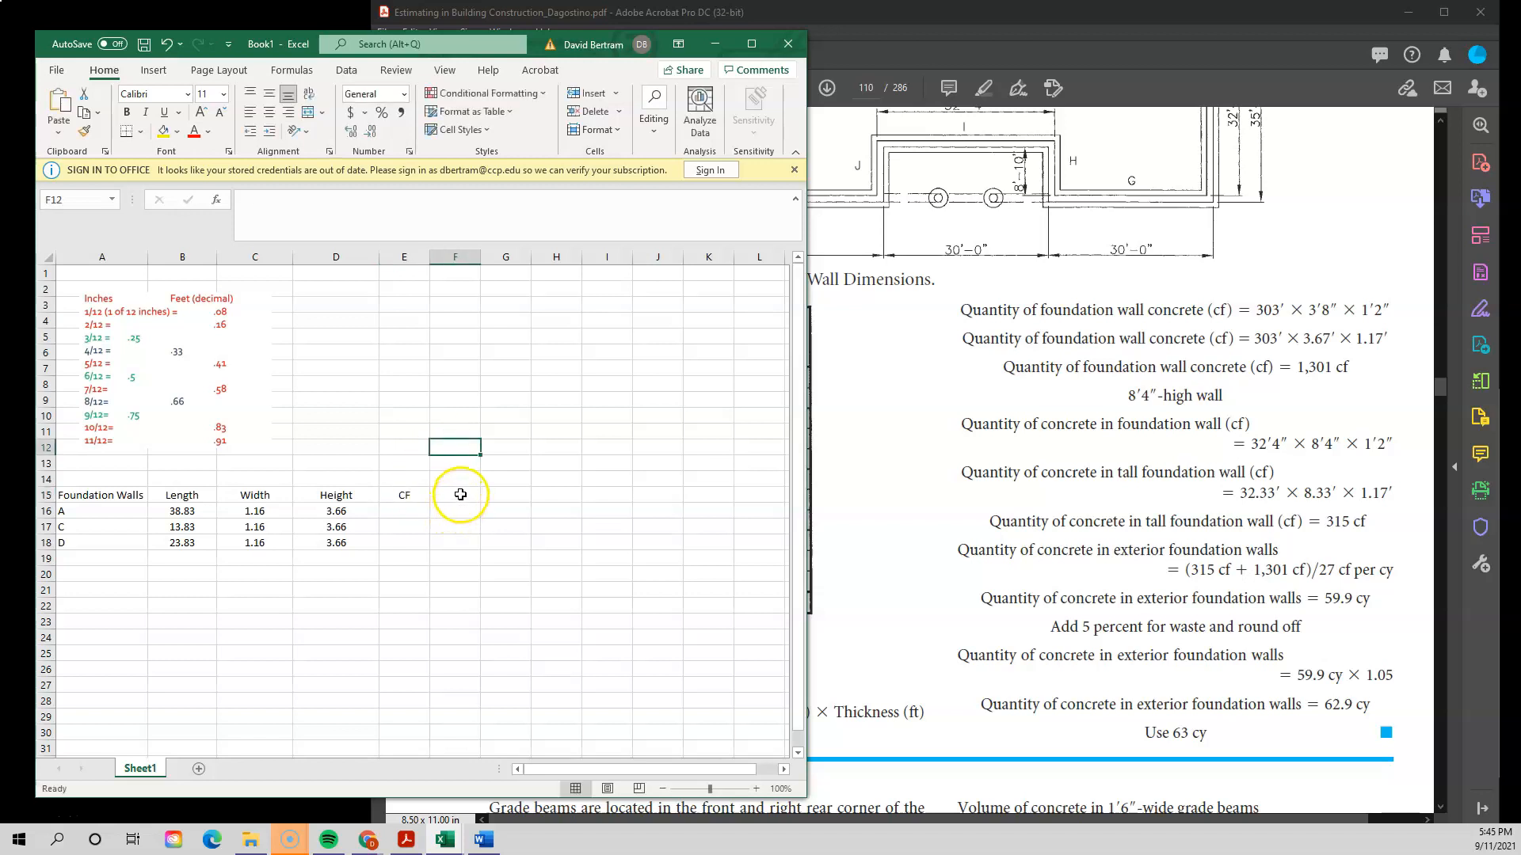
{"action": "type", "text": "C"}
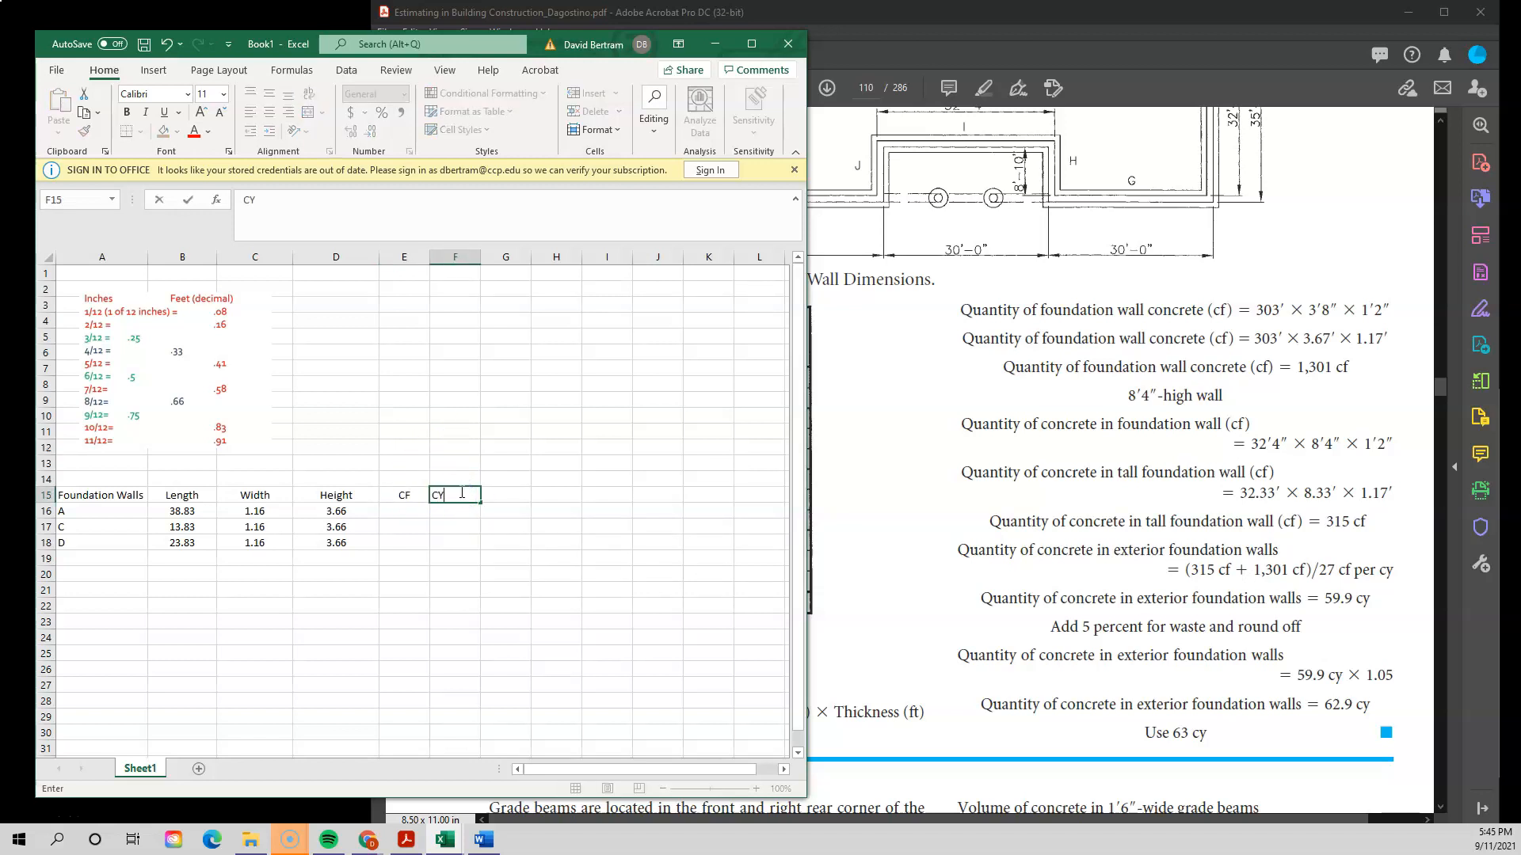
{"action": "type", "text": "Y"}
{"action": "left_click", "coordinate": [566, 574]}
{"action": "mouse_move", "coordinate": [481, 258]}
{"action": "left_mouse_down"}
{"action": "mouse_move", "coordinate": [504, 259]}
{"action": "mouse_move", "coordinate": [431, 259]}
{"action": "mouse_move", "coordinate": [506, 262]}
{"action": "left_mouse_up"}
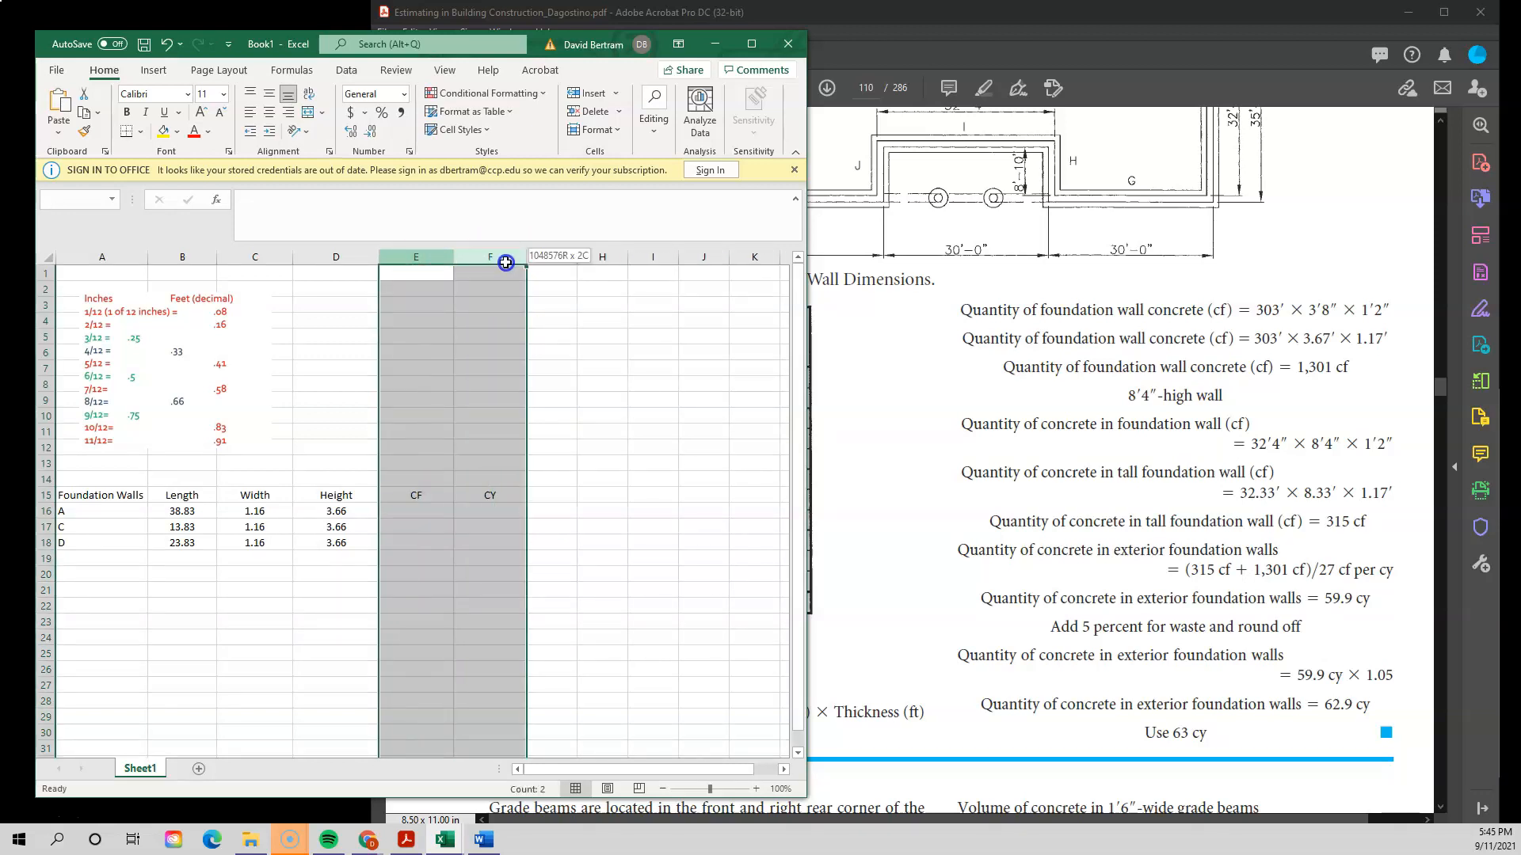
{"action": "left_click", "coordinate": [666, 446]}
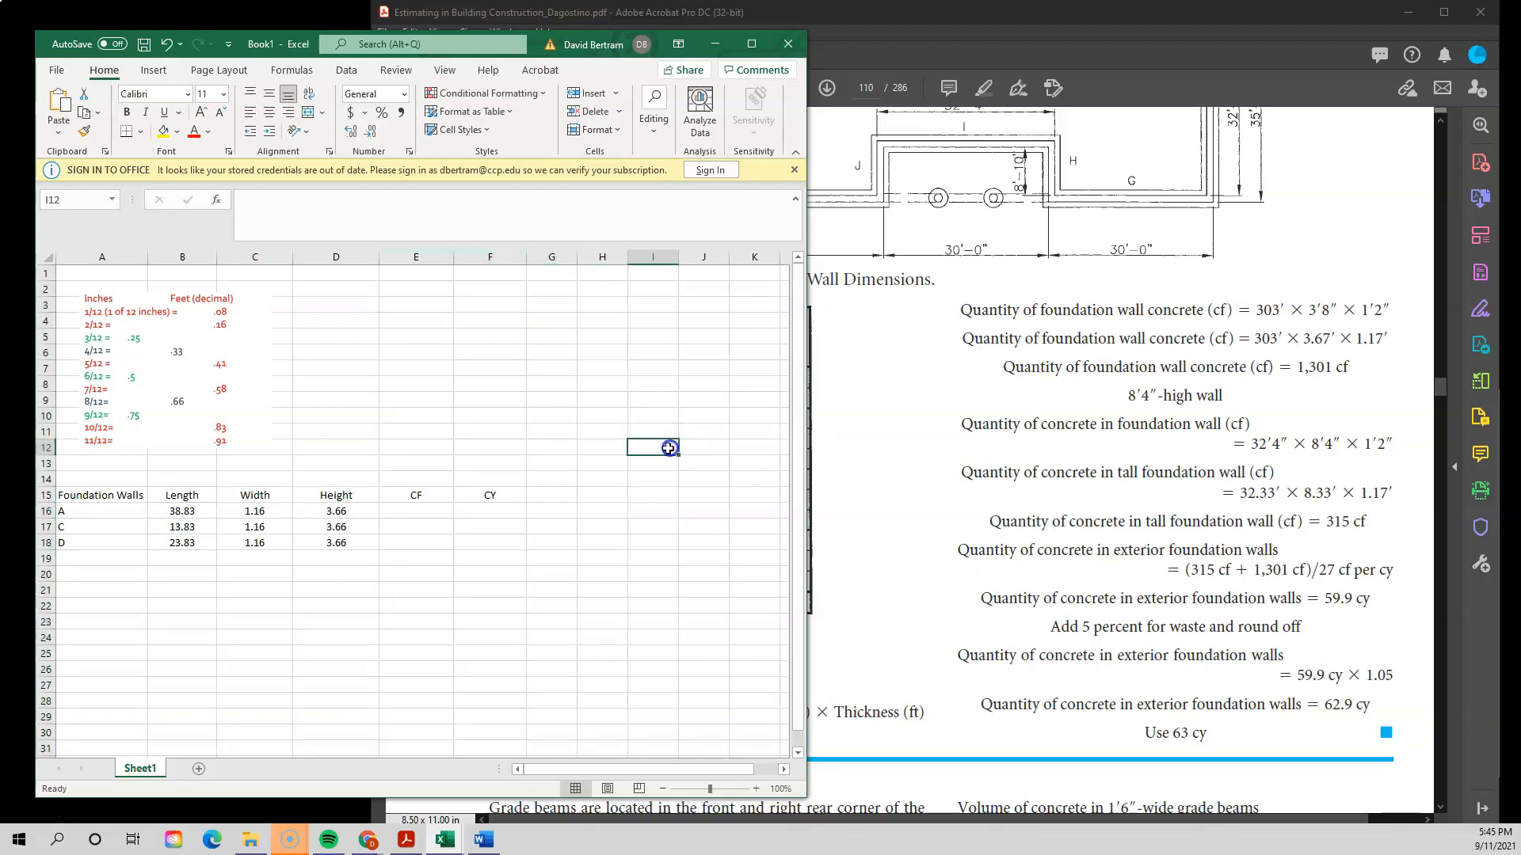
- Calculate wall A's cubic feet in E16 with the formula =B16*C16*D16
{"action": "left_click", "coordinate": [416, 507]}
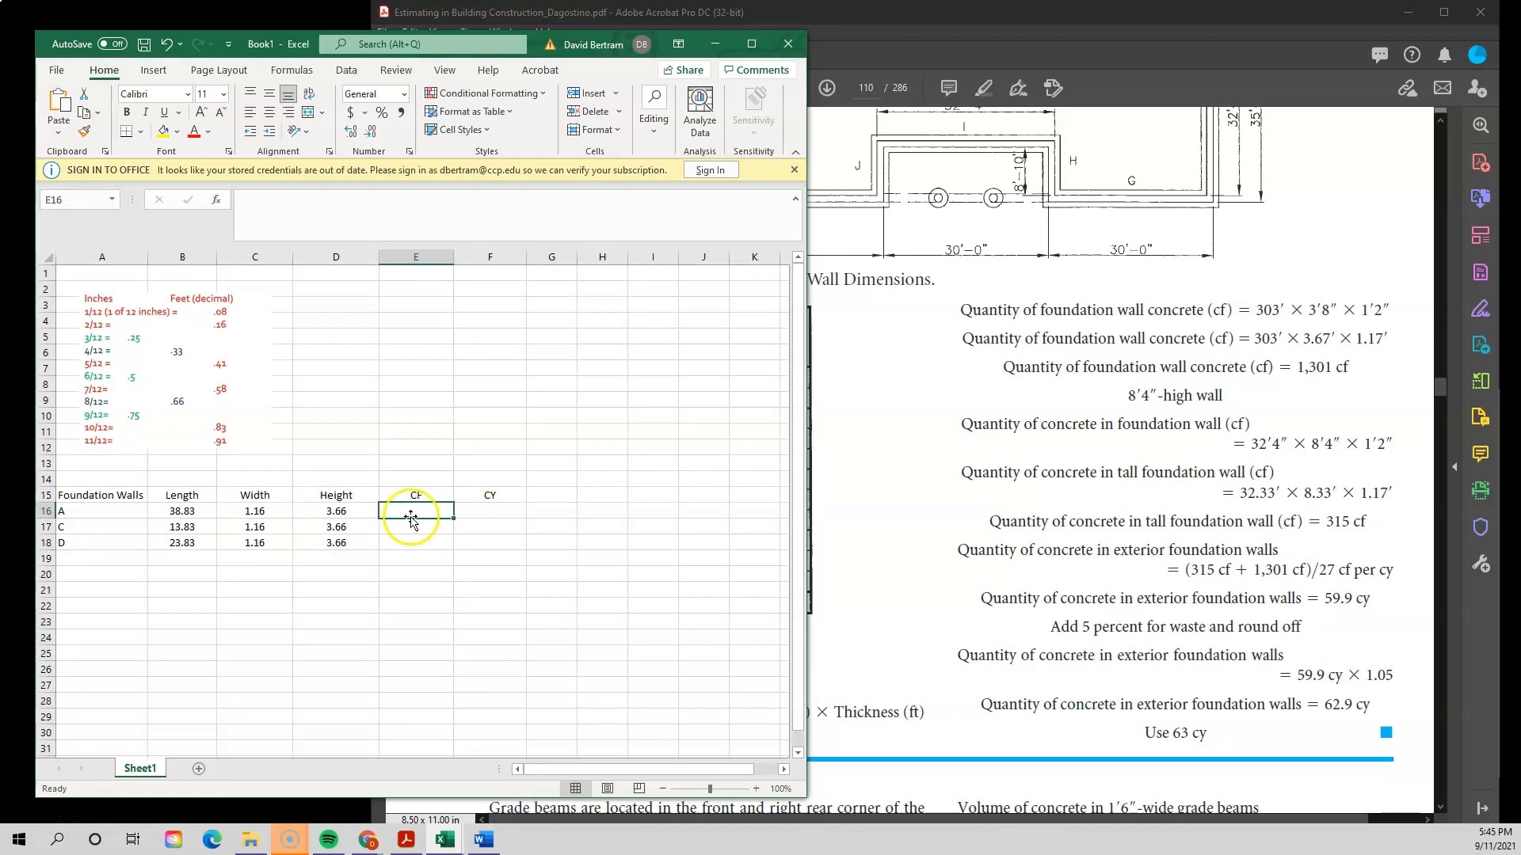
{"action": "left_click", "coordinate": [27, 830]}
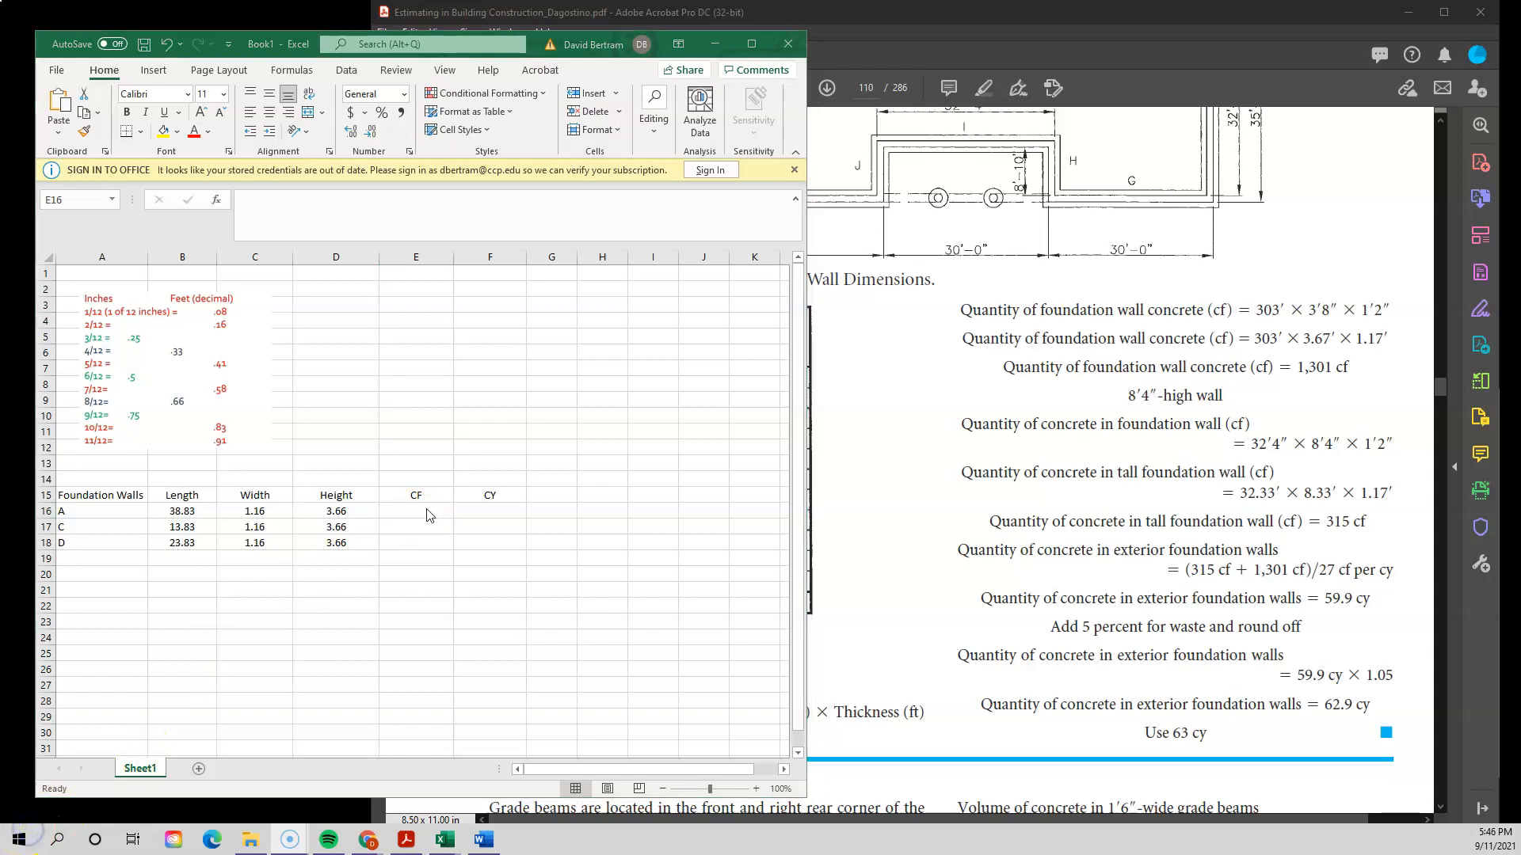
{"action": "left_click", "coordinate": [428, 516]}
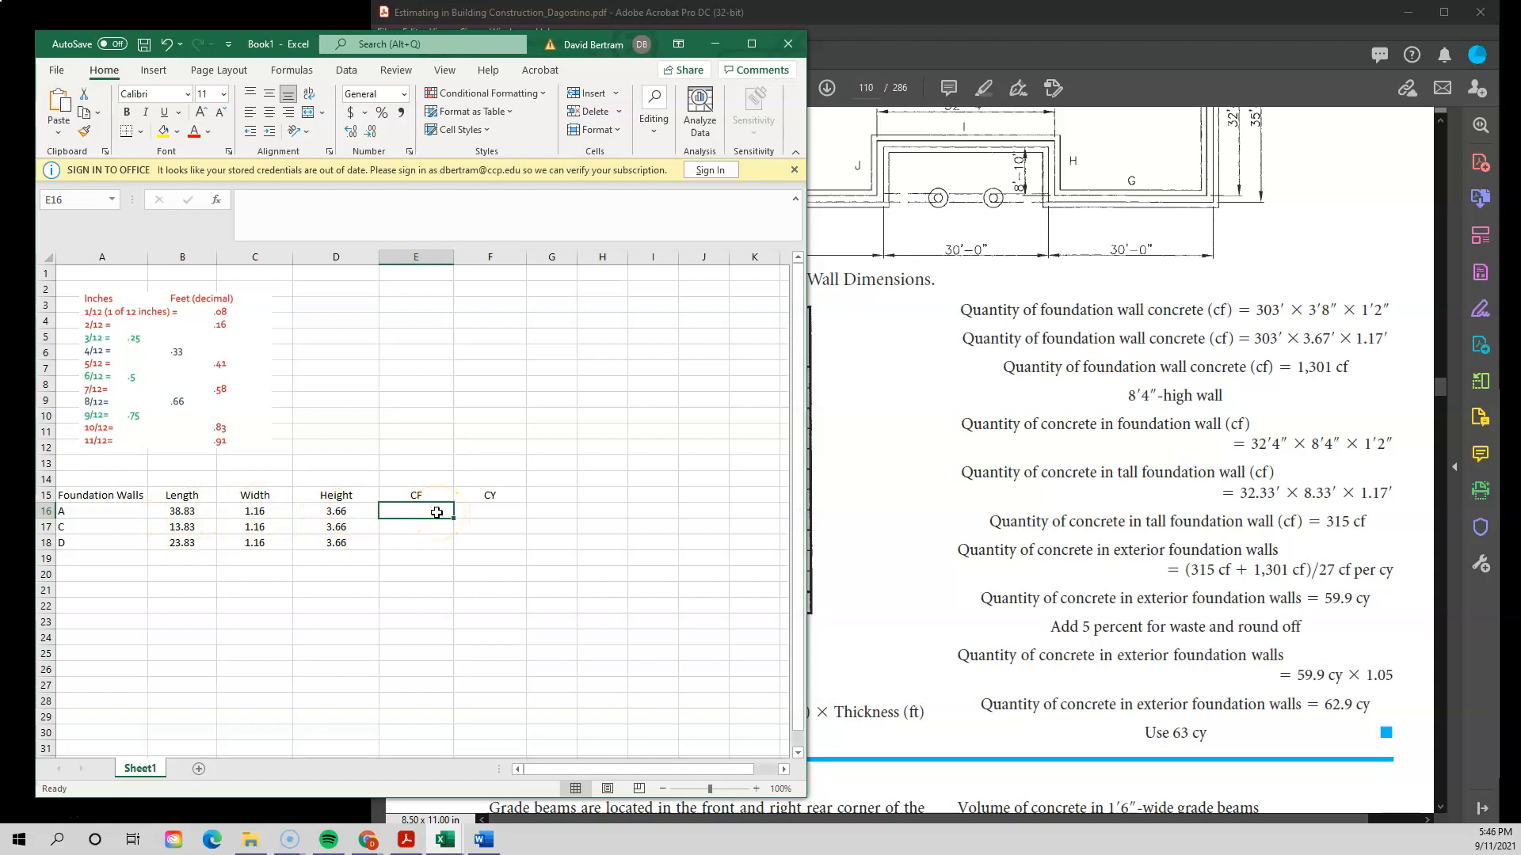
{"action": "type", "text": "="}
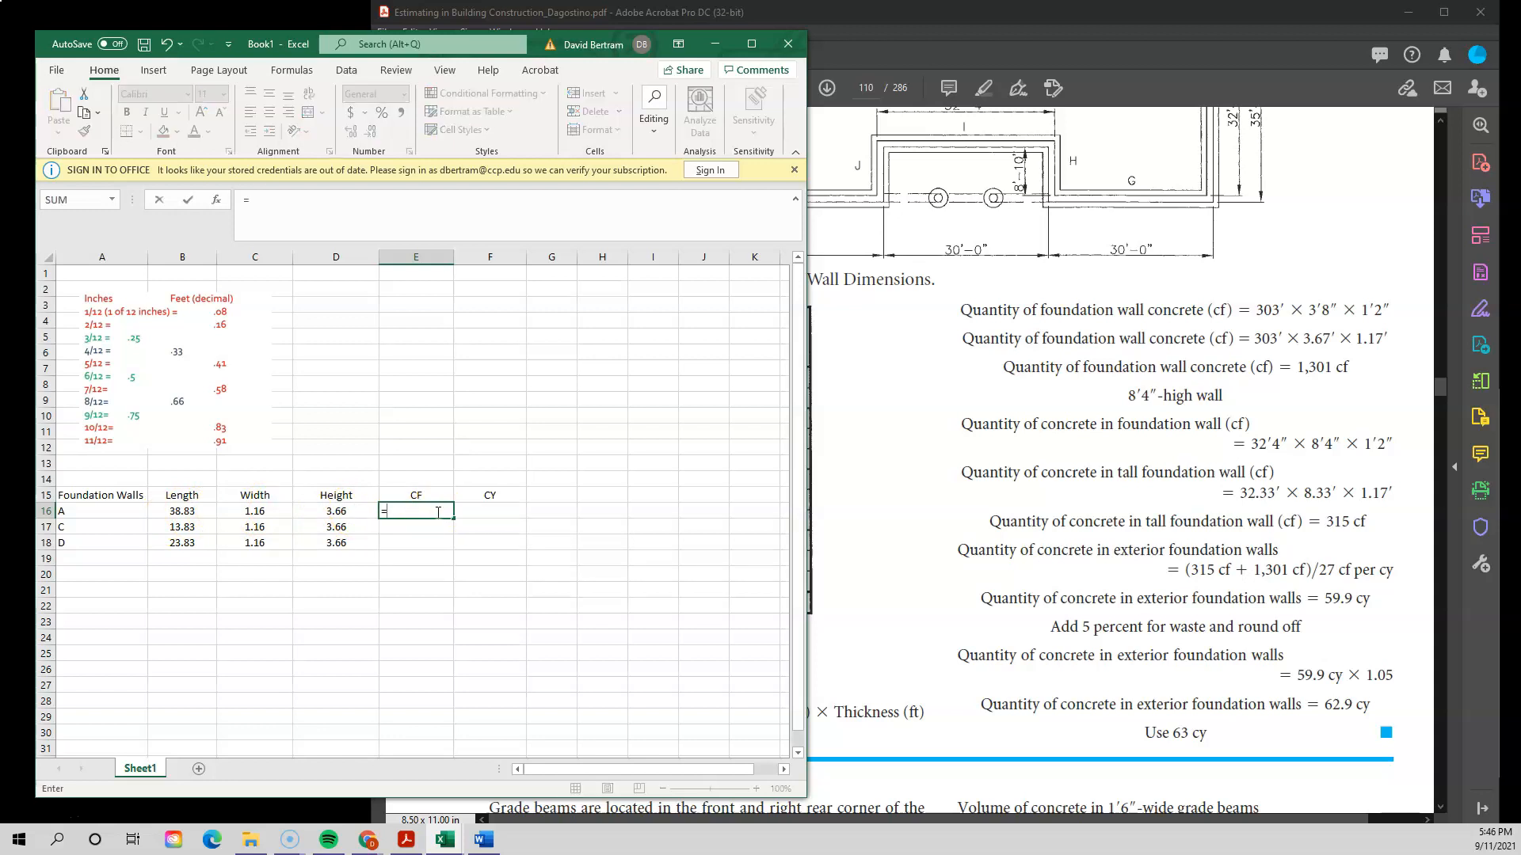
{"action": "left_click", "coordinate": [188, 512]}
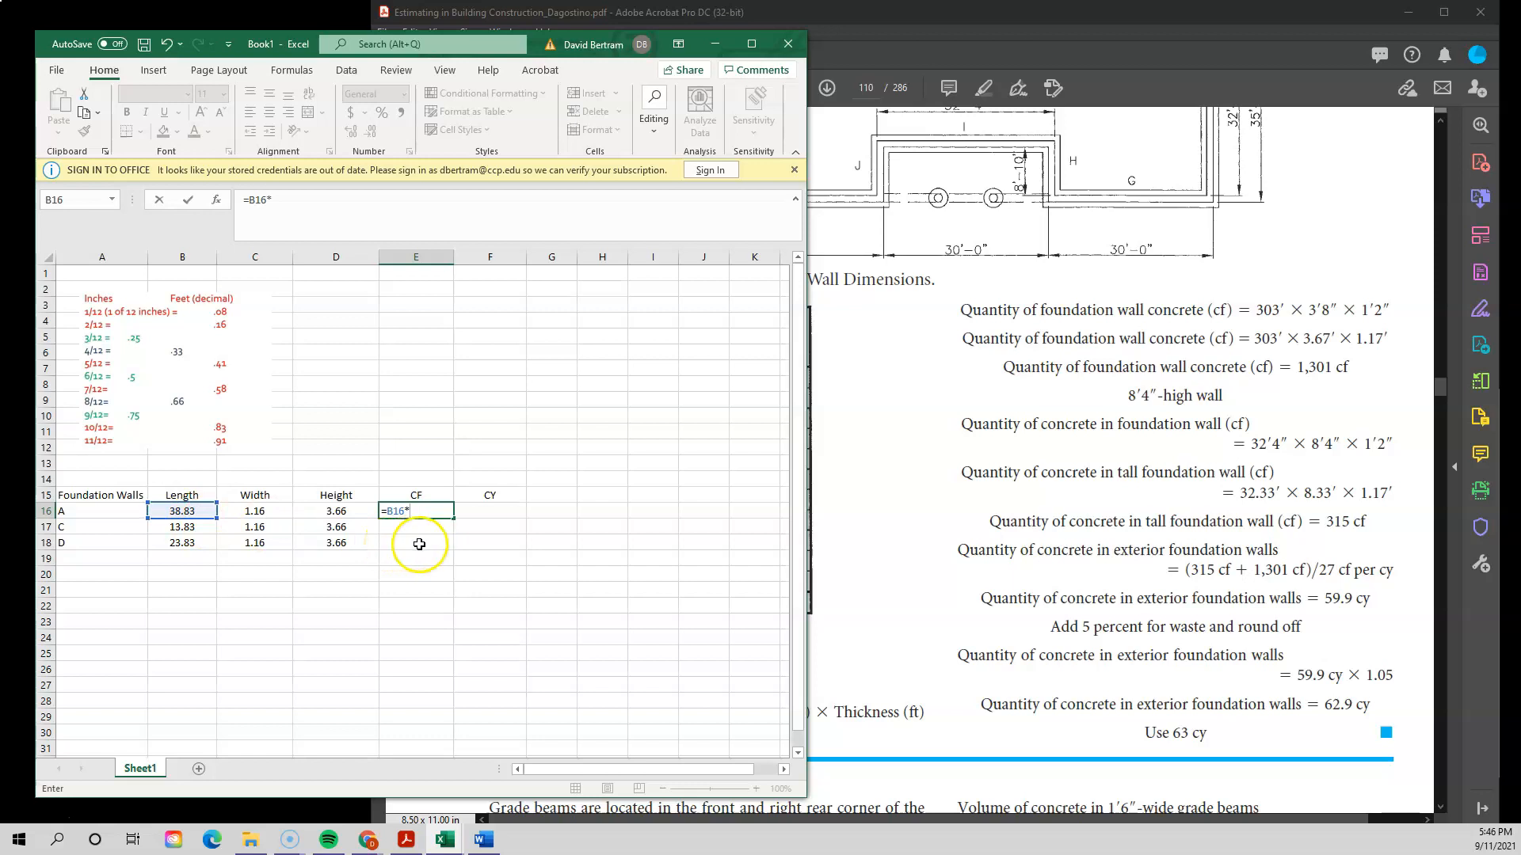
{"action": "left_click", "coordinate": [277, 518]}
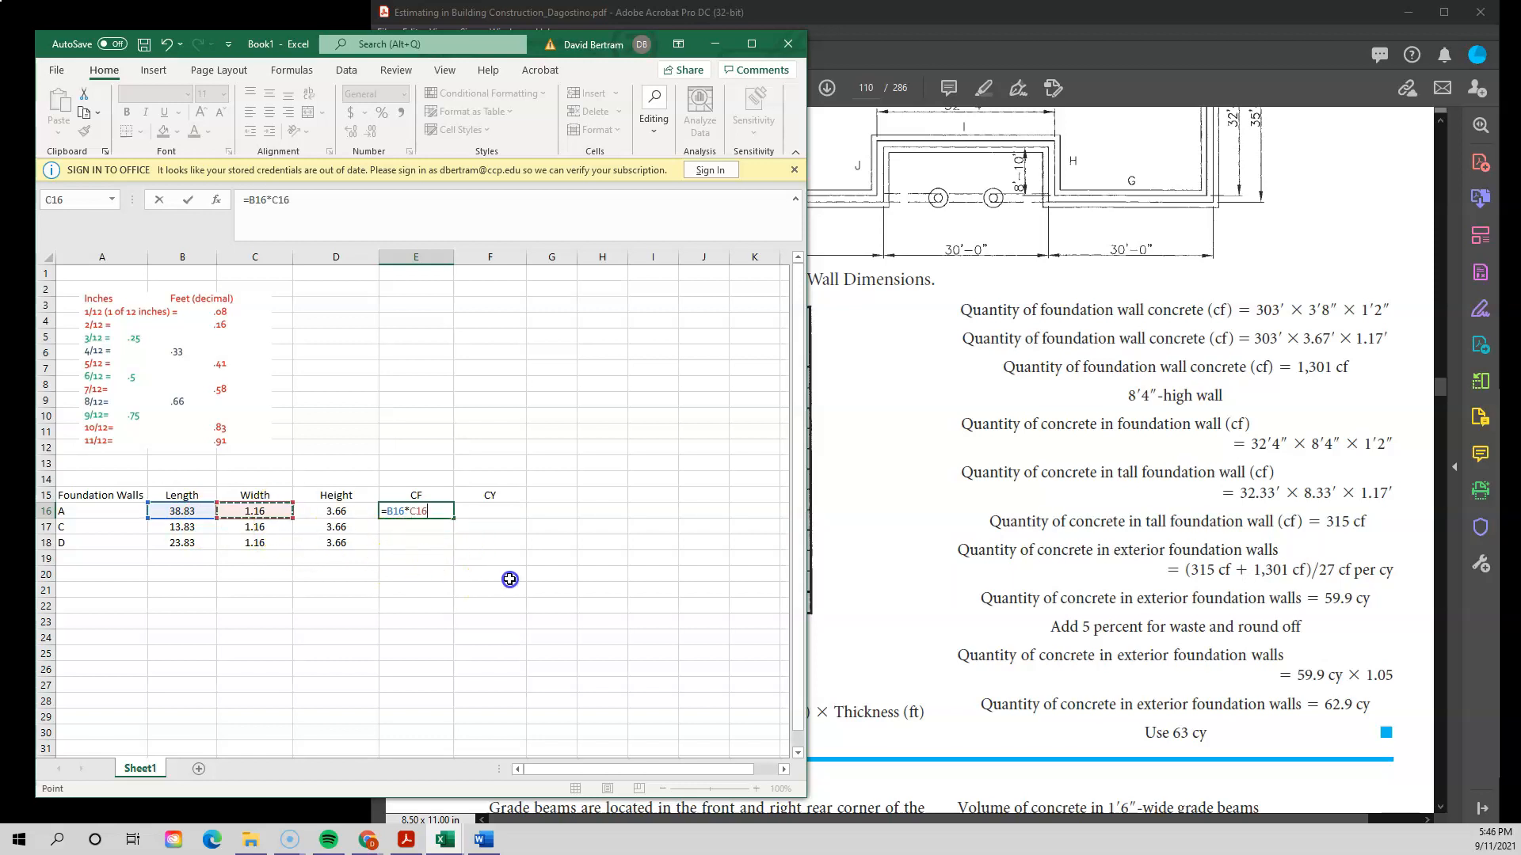
{"action": "left_click", "coordinate": [331, 513]}
{"action": "key", "text": "Return"}
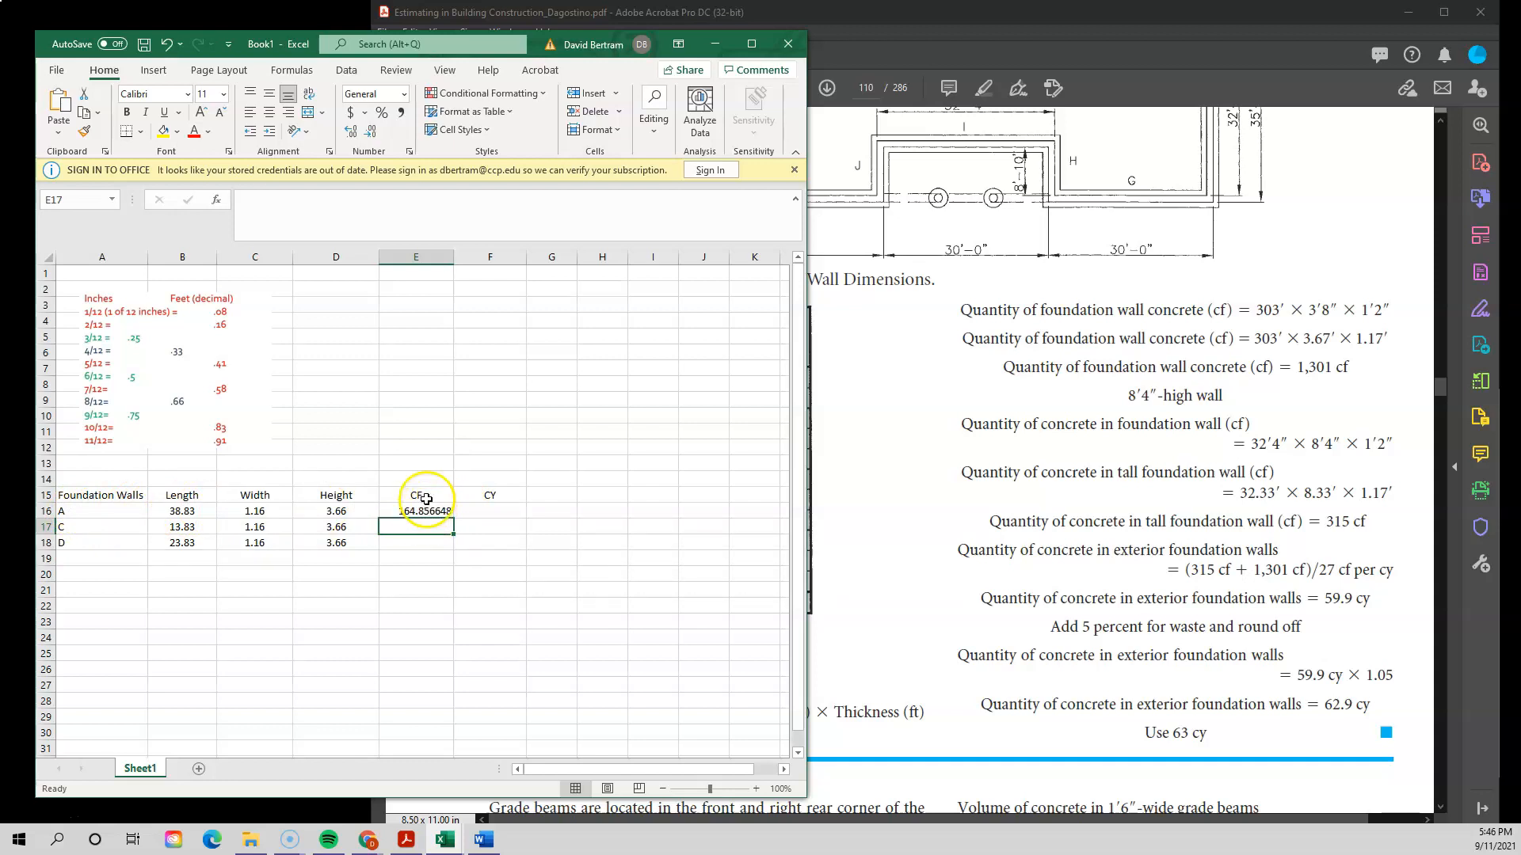
- Apply the Number format to columns E and F, maximizing the Excel window to reach the full set of formats
{"action": "left_click", "coordinate": [416, 261]}
{"action": "left_click_drag", "start_coordinate": [416, 261], "coordinate": [502, 264]}
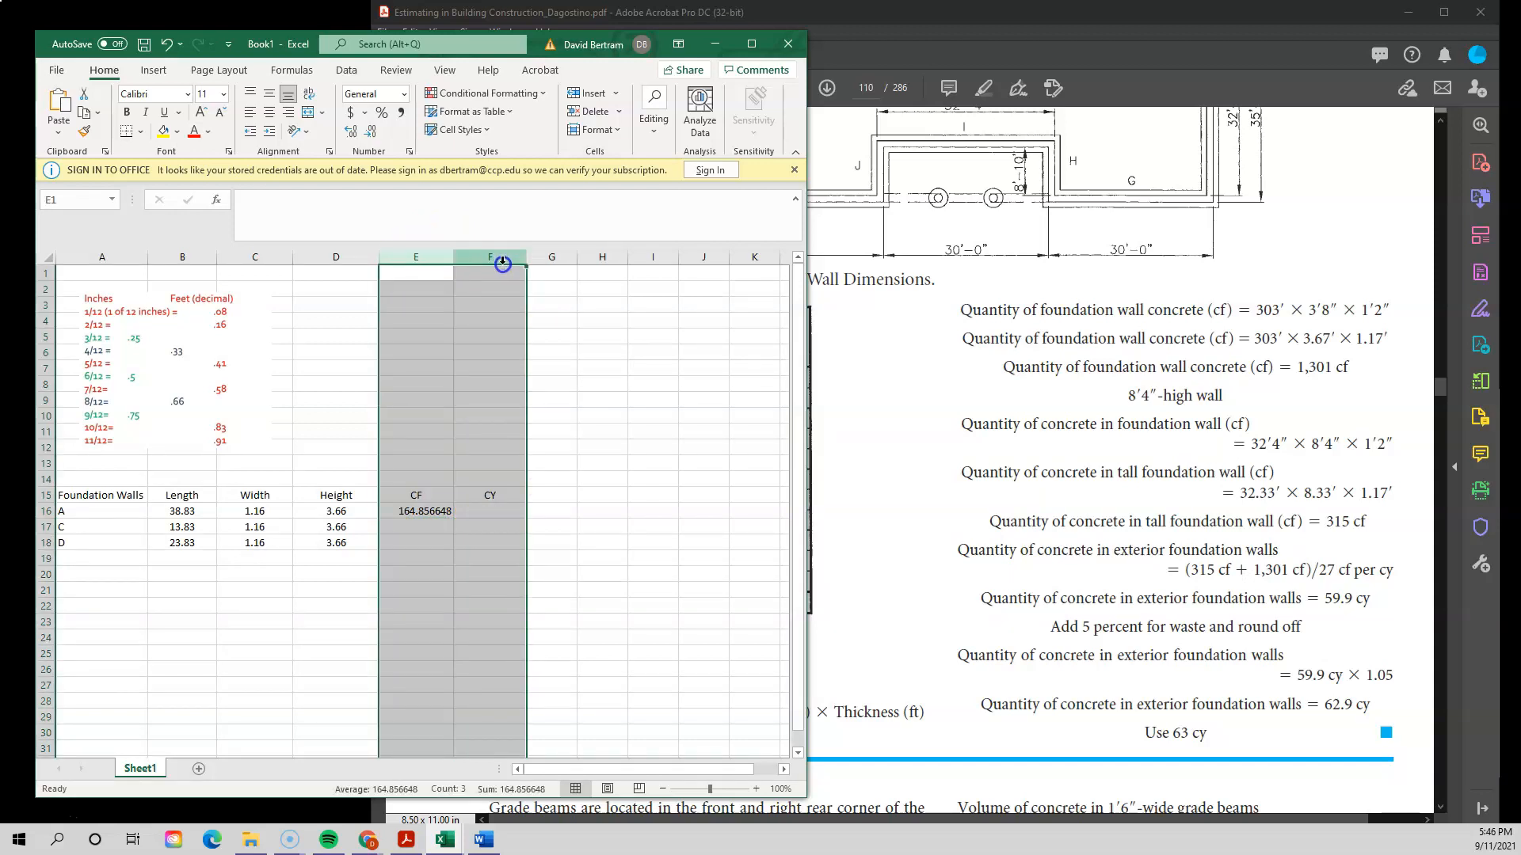
{"action": "left_click", "coordinate": [403, 95]}
{"action": "left_click", "coordinate": [403, 95]}
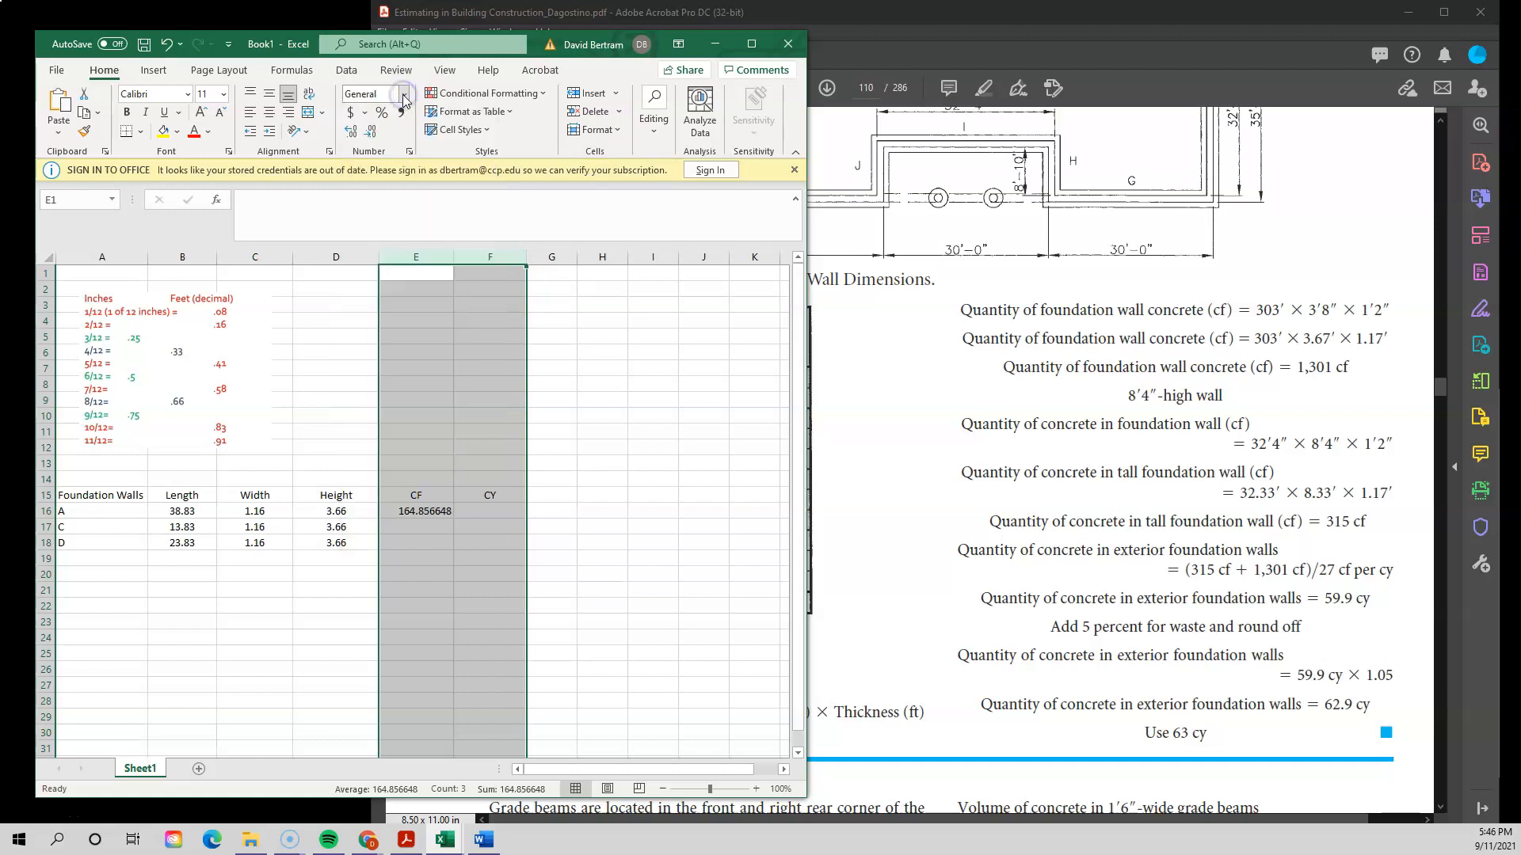
{"action": "left_click", "coordinate": [760, 44]}
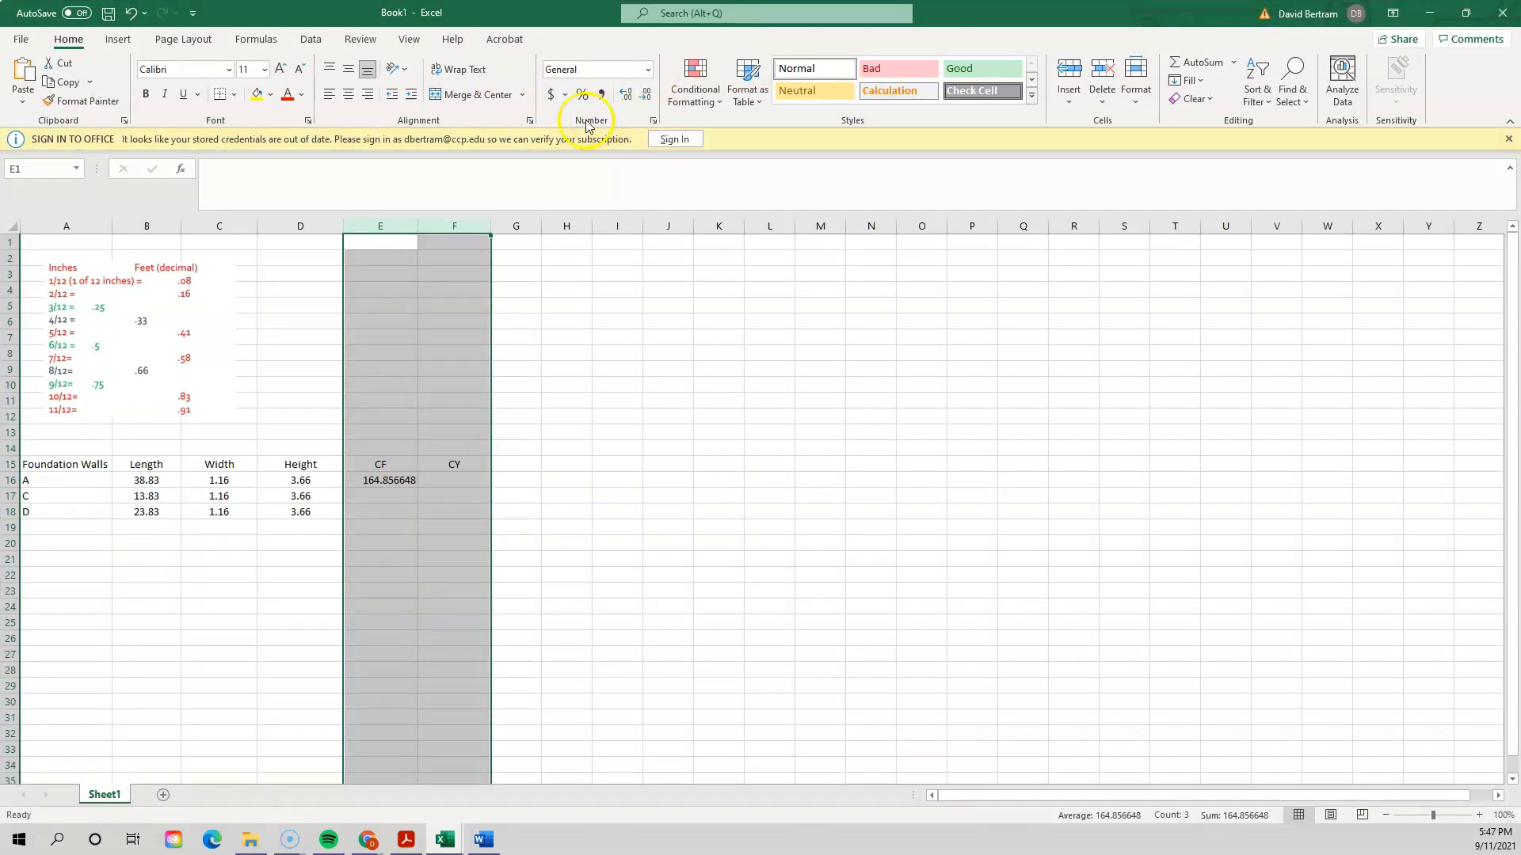
{"action": "left_click", "coordinate": [648, 69]}
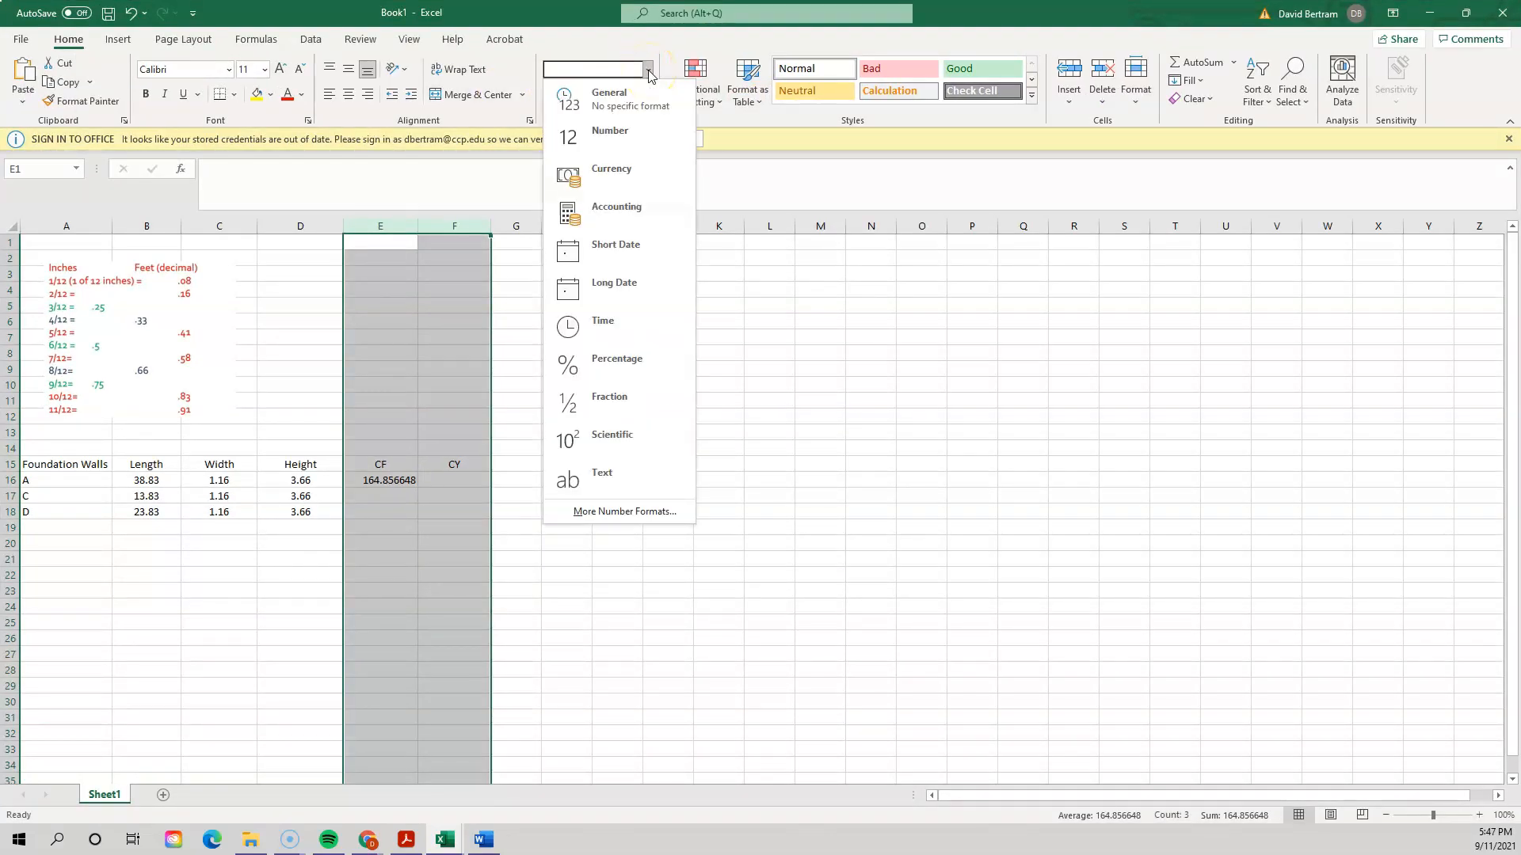
{"action": "left_click", "coordinate": [620, 134]}
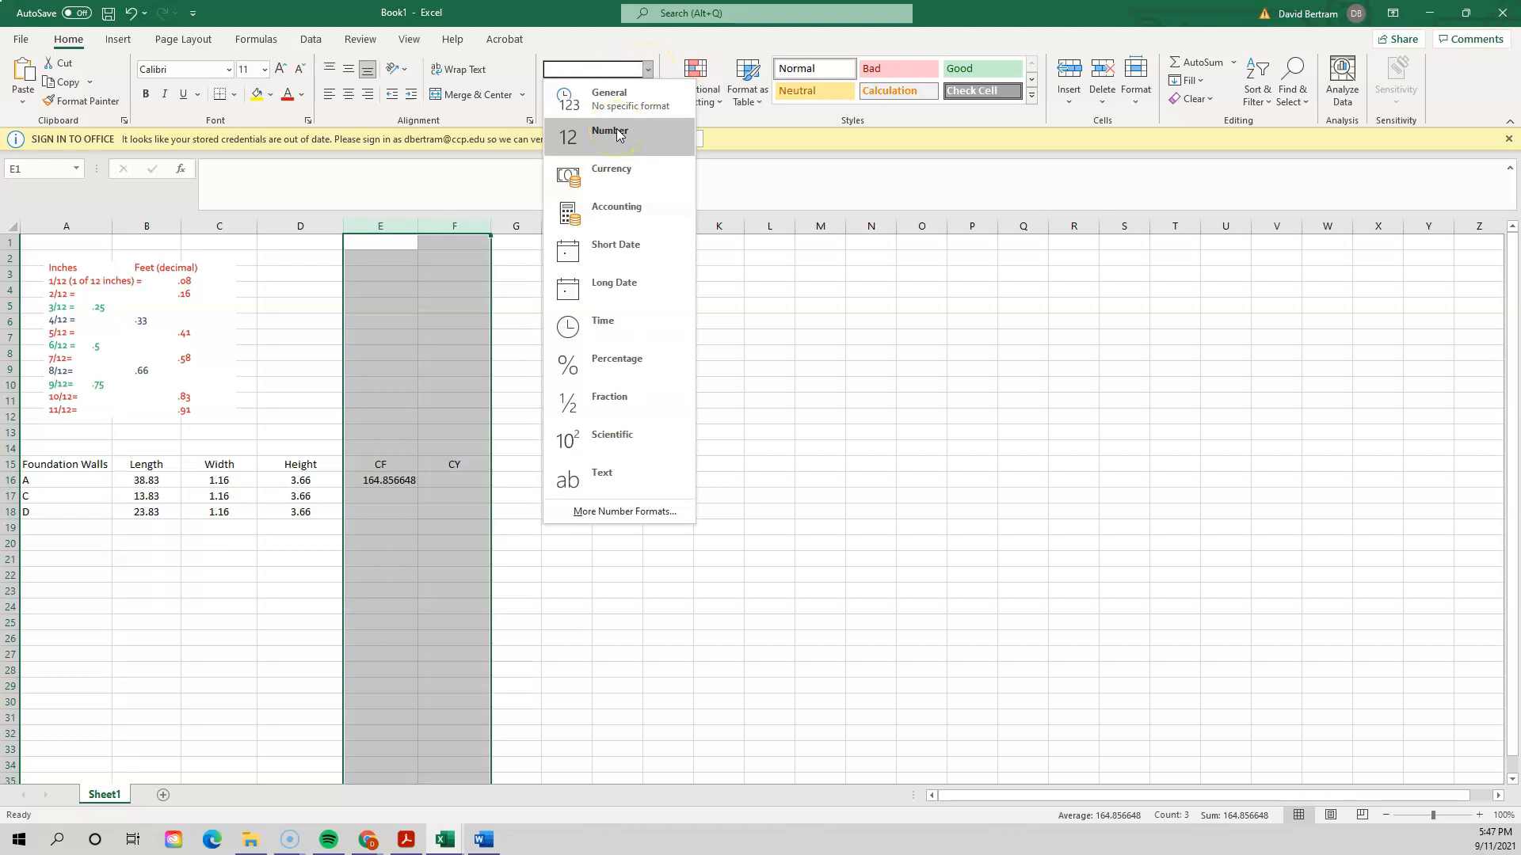
- Try more decimal places for columns E and F in Format Cells, and return the setting to 2
{"action": "left_click", "coordinate": [648, 70]}
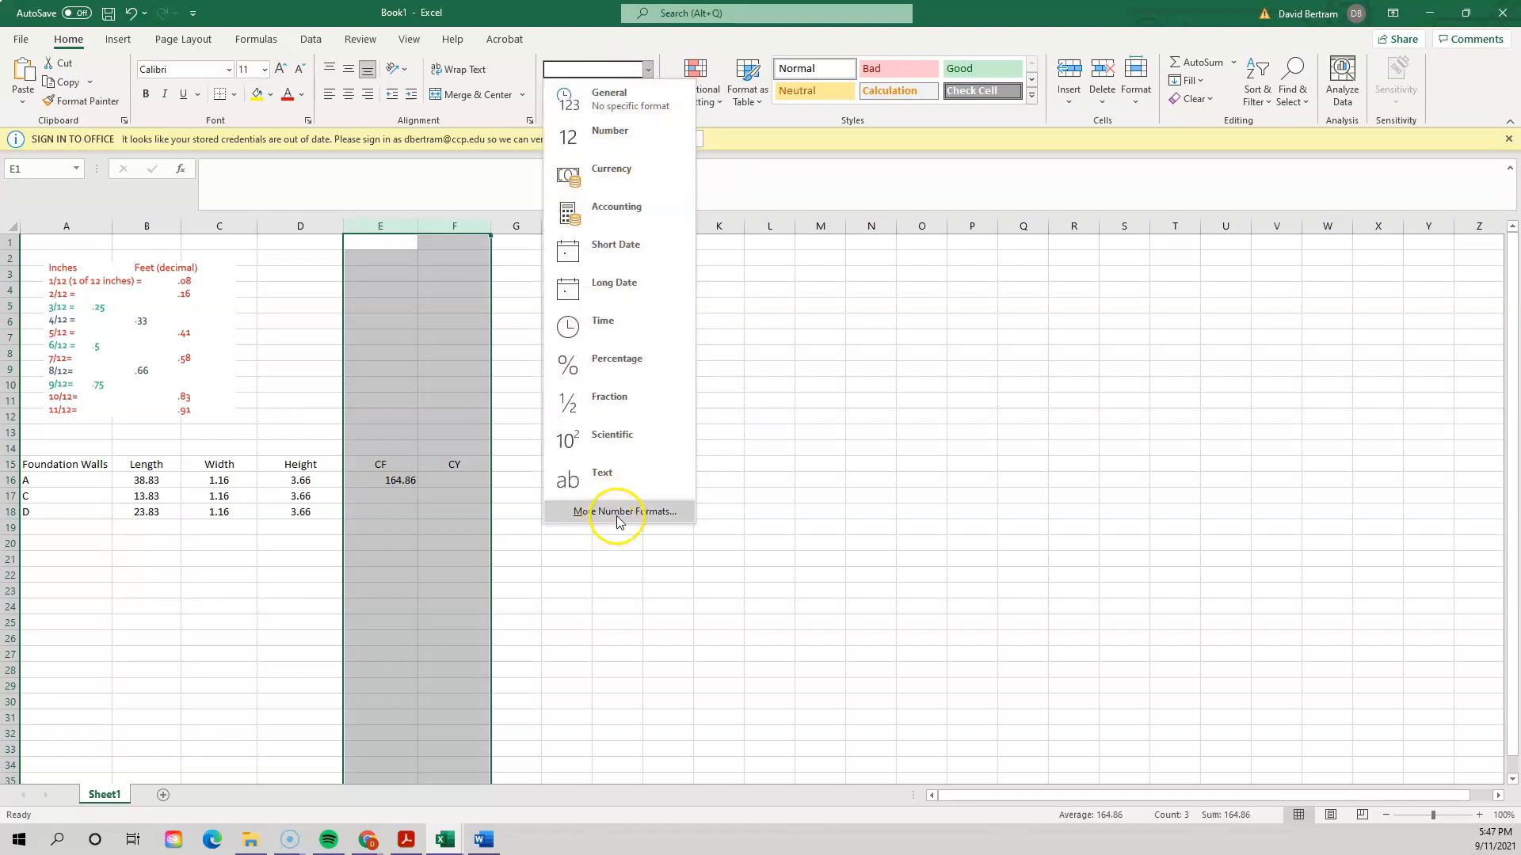
{"action": "key", "text": "ctrl+1"}
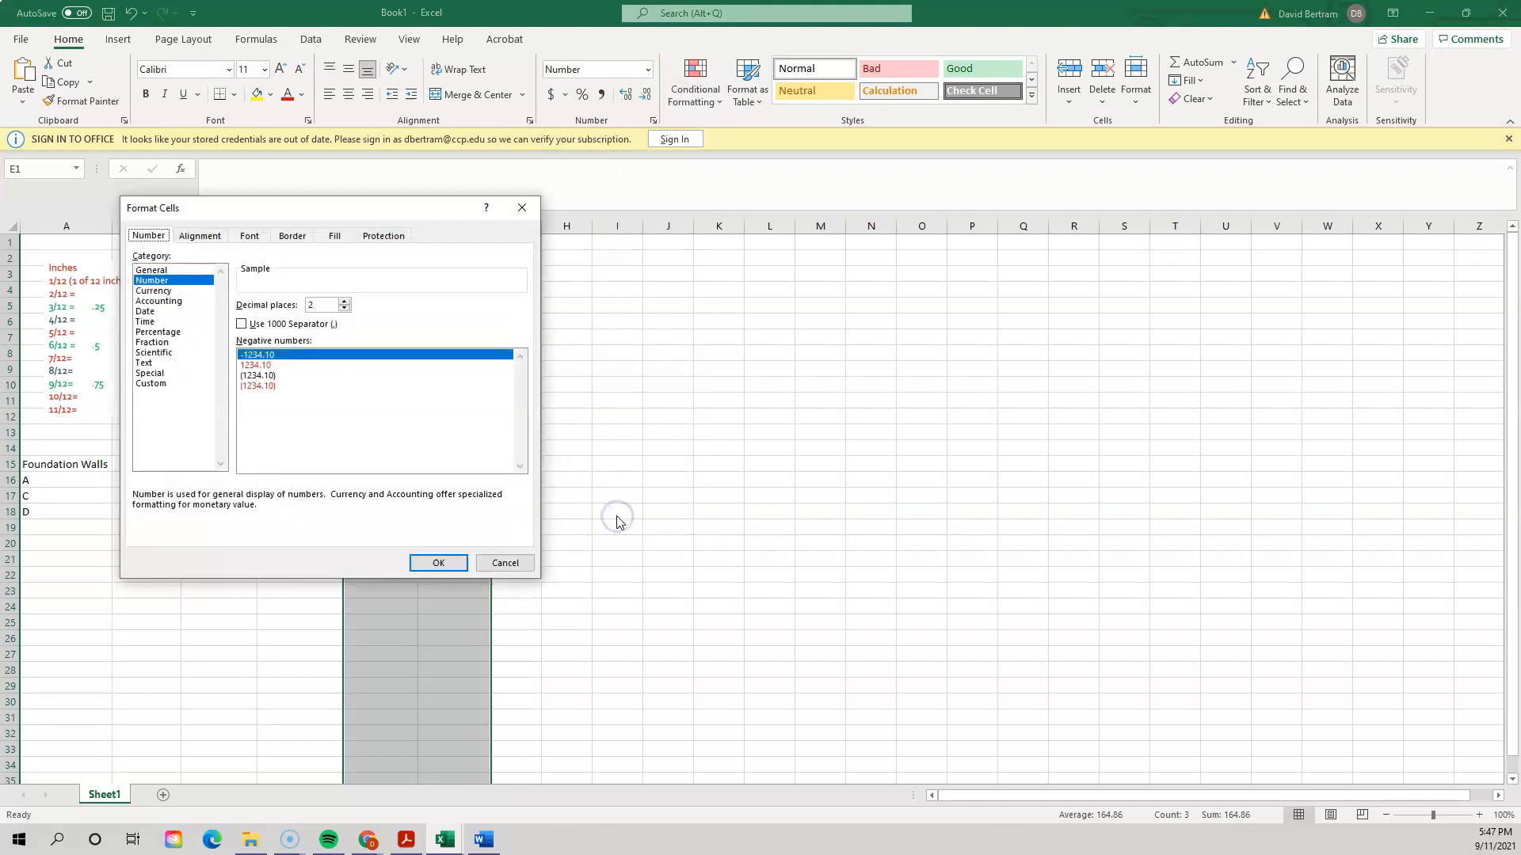
{"action": "left_click_drag", "start_coordinate": [388, 213], "coordinate": [857, 242]}
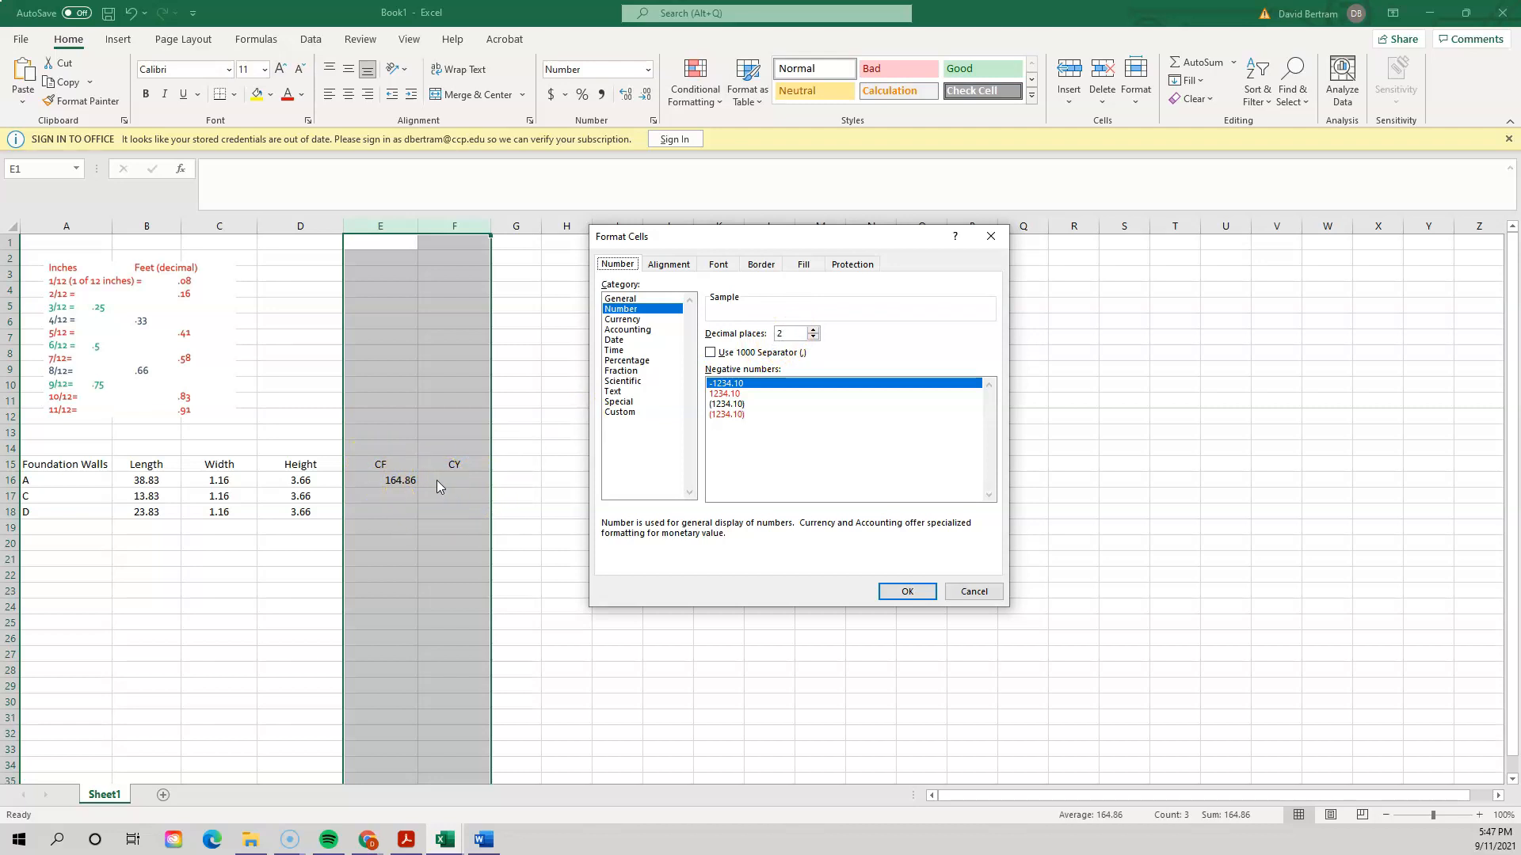
{"action": "left_click", "coordinate": [813, 330]}
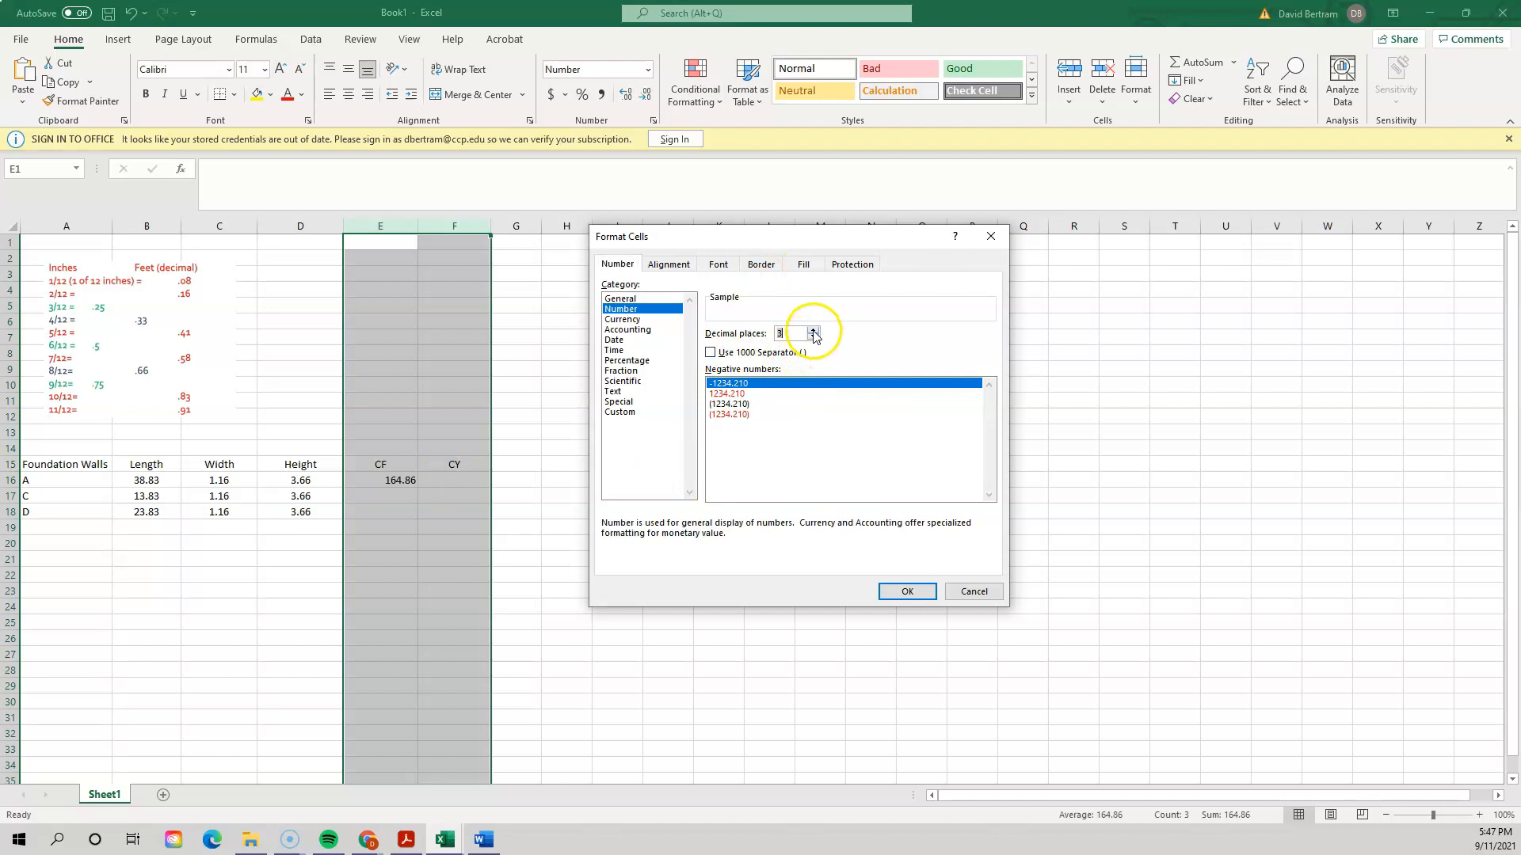
{"action": "left_click", "coordinate": [813, 330]}
{"action": "left_click", "coordinate": [812, 338]}
{"action": "left_click", "coordinate": [812, 339]}
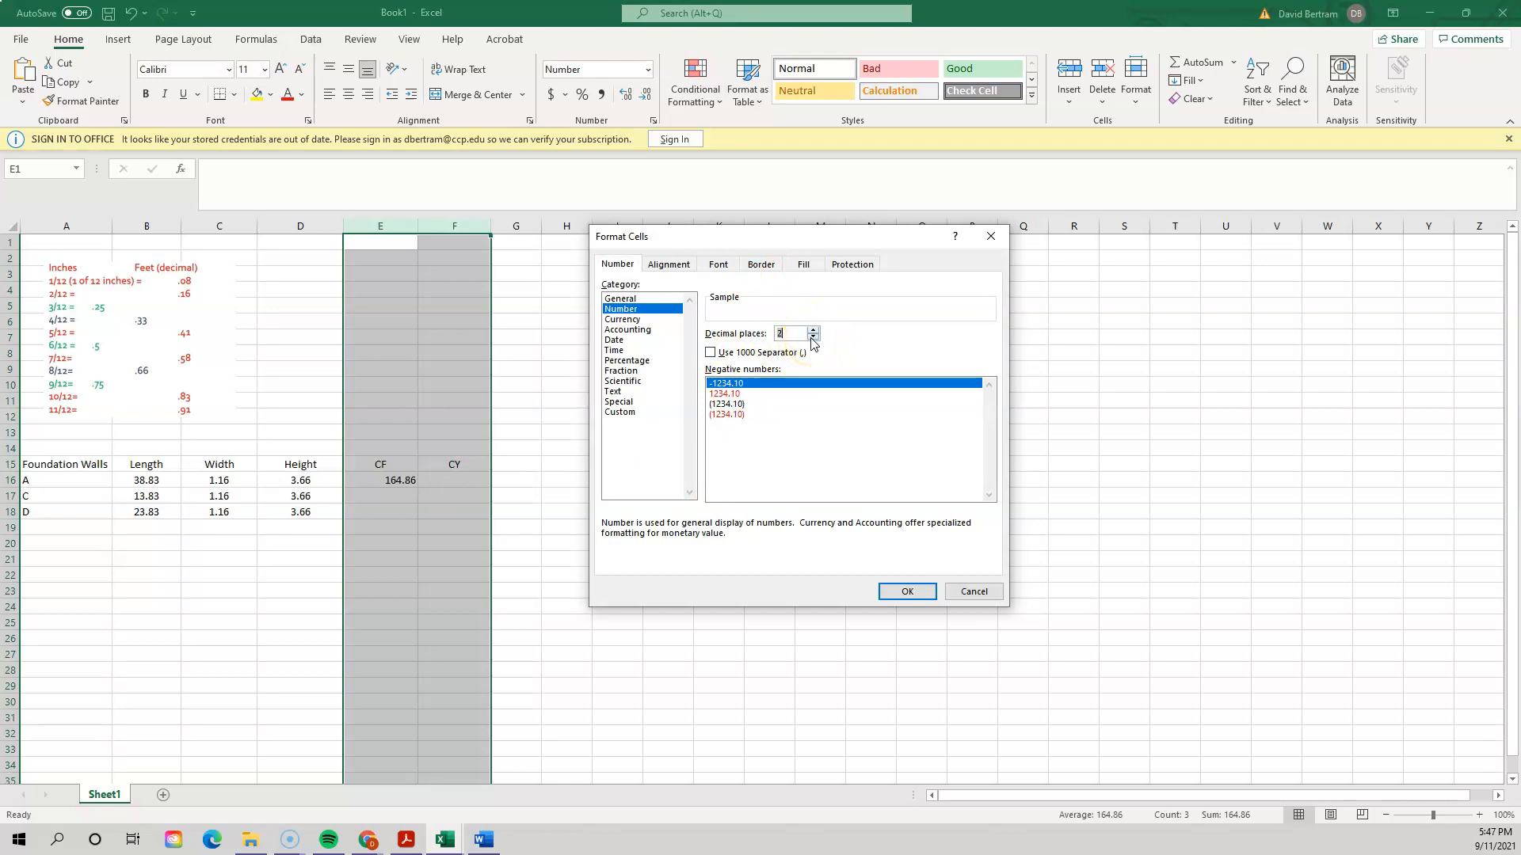
{"action": "left_click", "coordinate": [907, 592]}
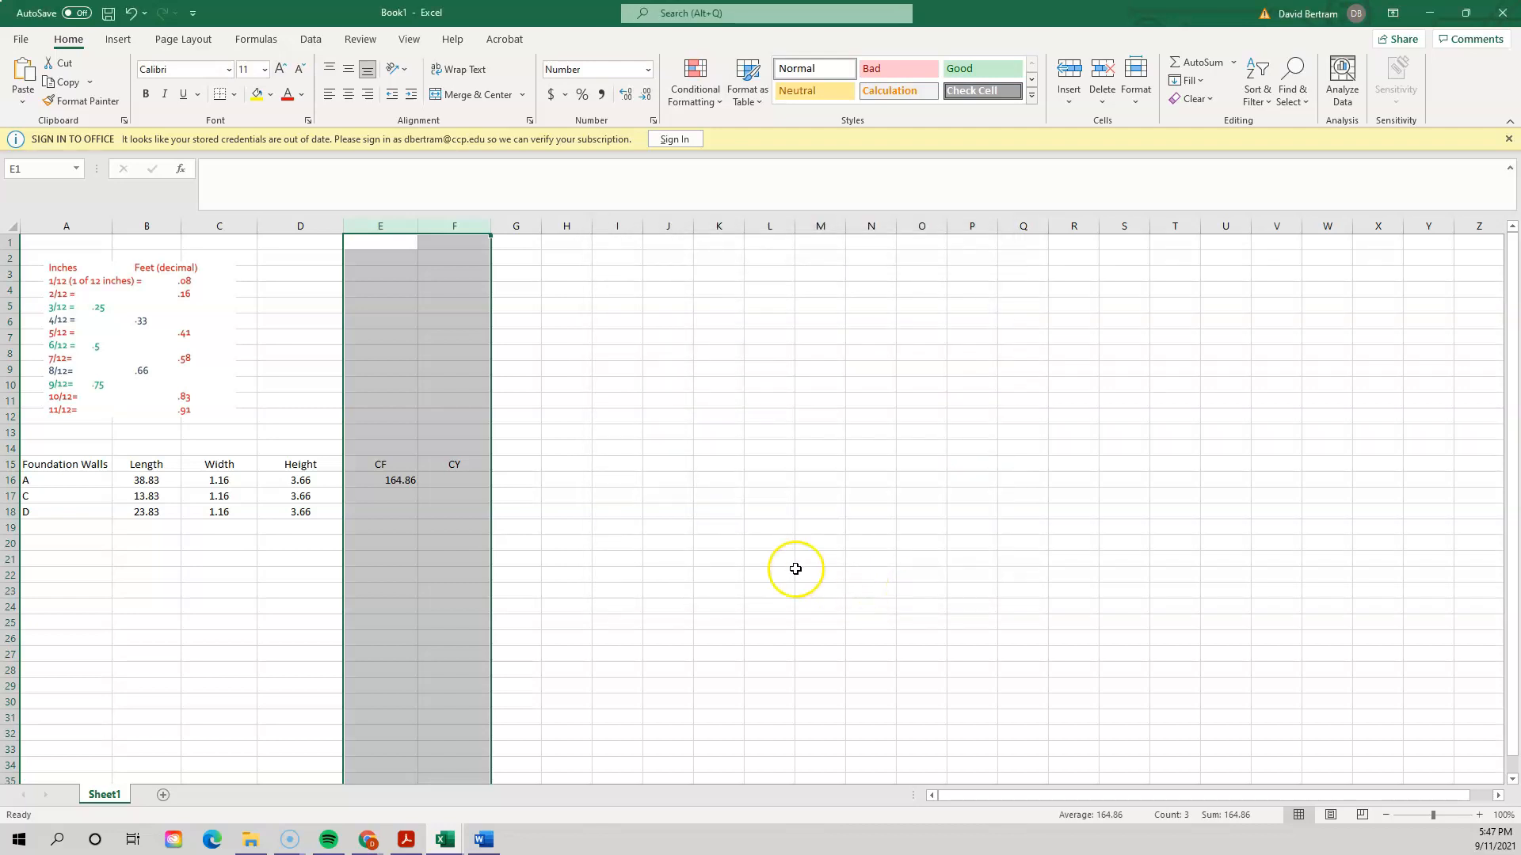
- Centre the contents of columns E and F horizontally and align them to the middle vertically
{"action": "left_click", "coordinate": [792, 567]}
{"action": "left_click_drag", "start_coordinate": [388, 227], "coordinate": [456, 225]}
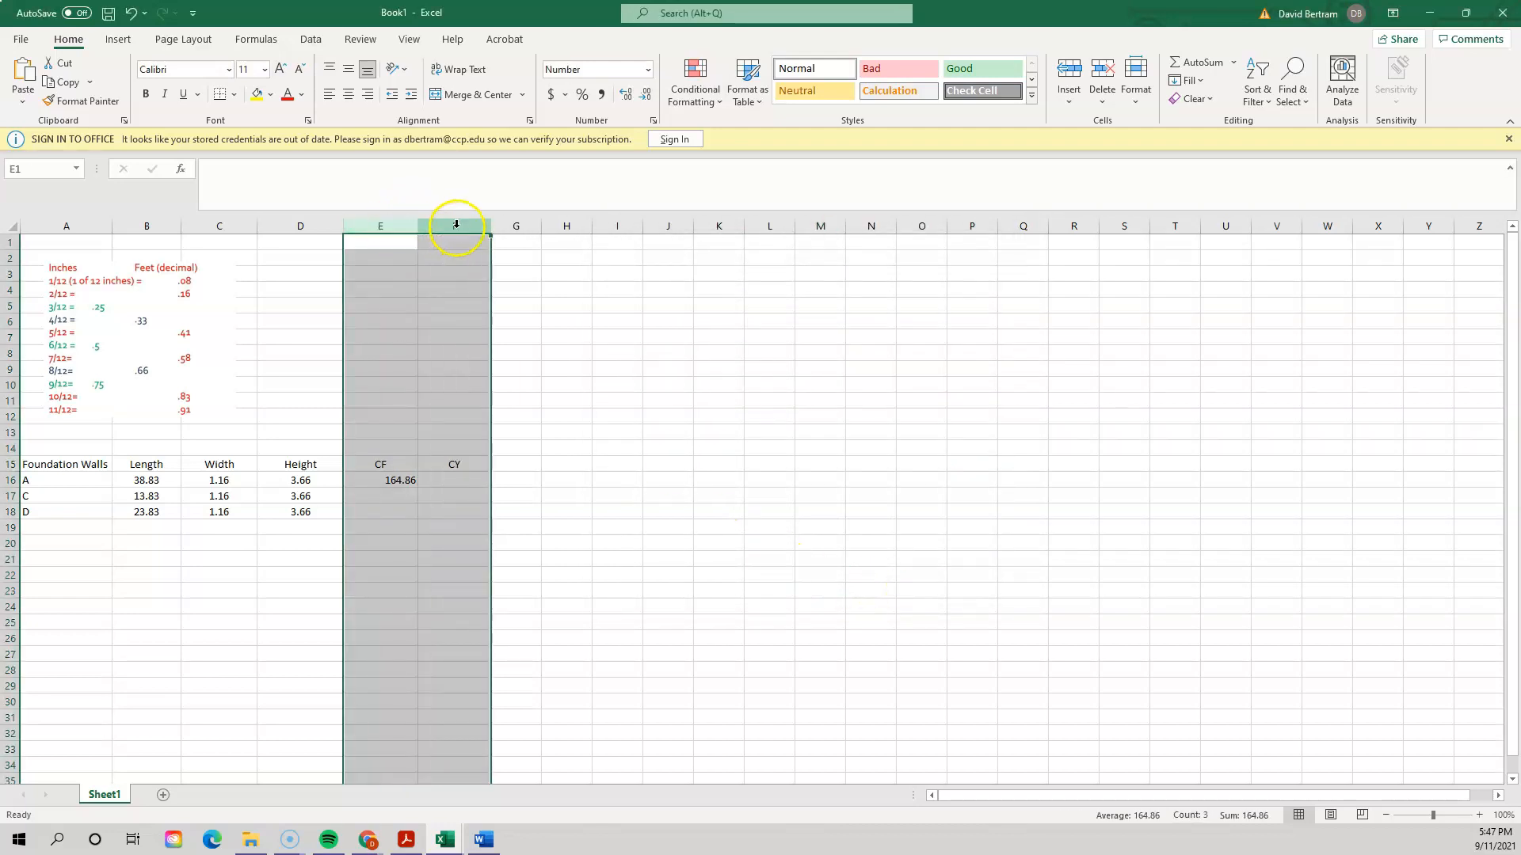
{"action": "left_click", "coordinate": [349, 94]}
{"action": "left_click", "coordinate": [348, 69]}
{"action": "left_click", "coordinate": [731, 387]}
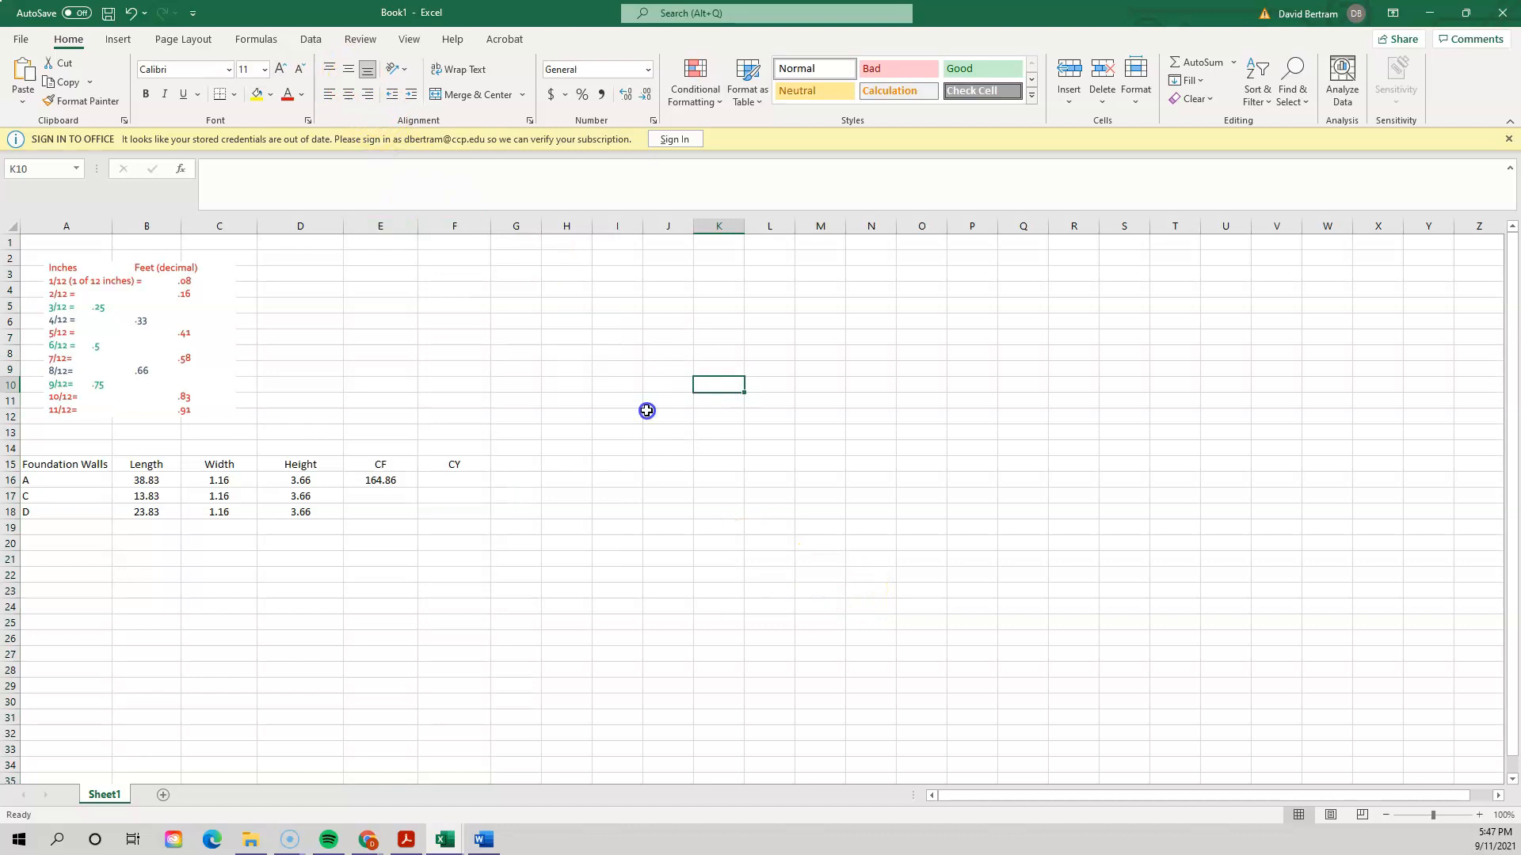
- Review the cubic feet formula in E16 and fill it down to E18 for walls C and D
{"action": "left_click", "coordinate": [401, 480]}
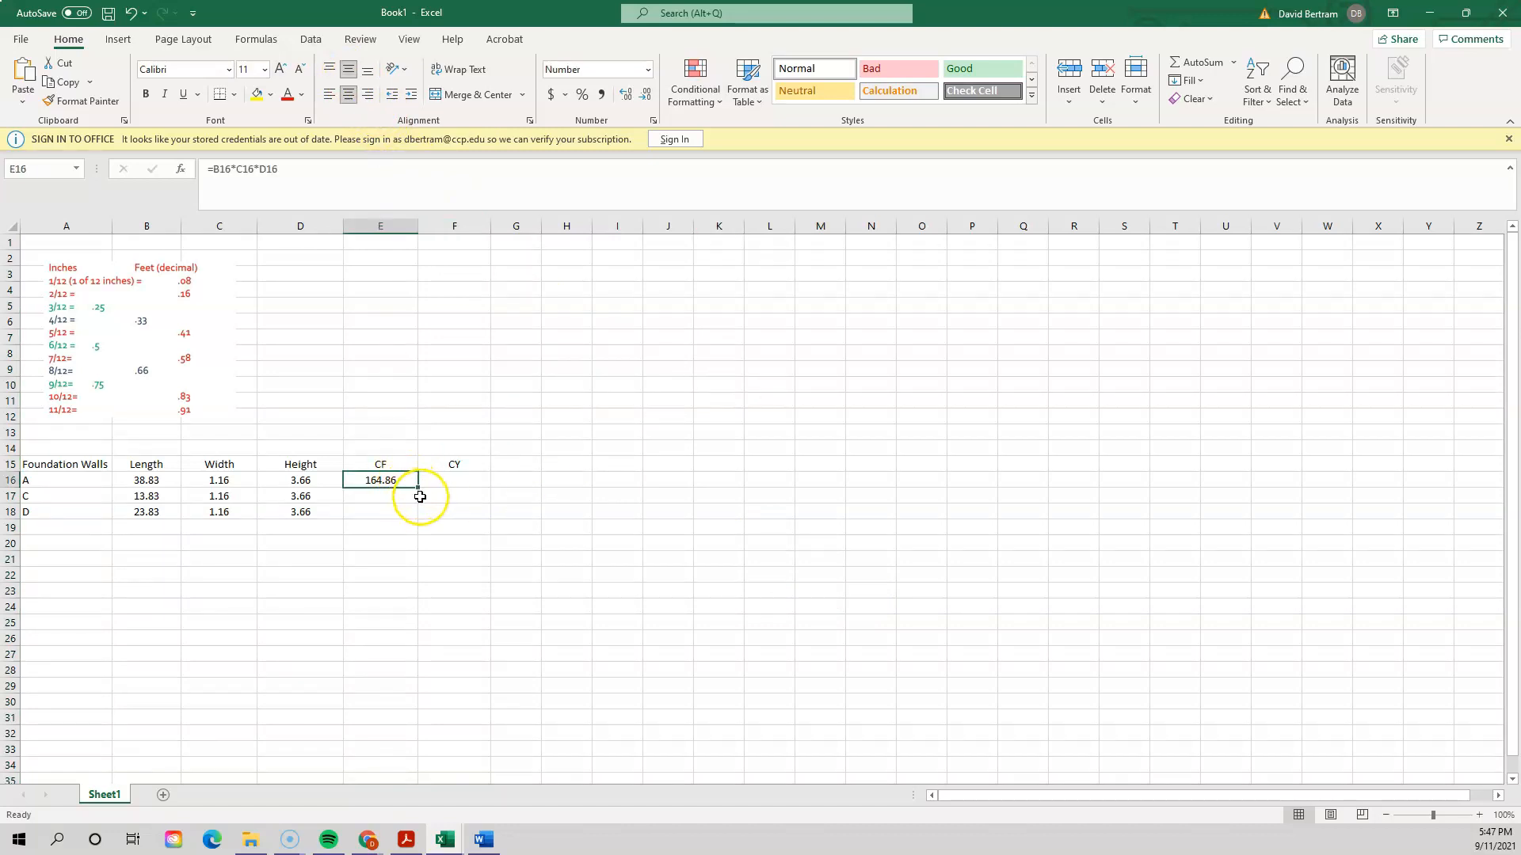
{"action": "left_click", "coordinate": [455, 560]}
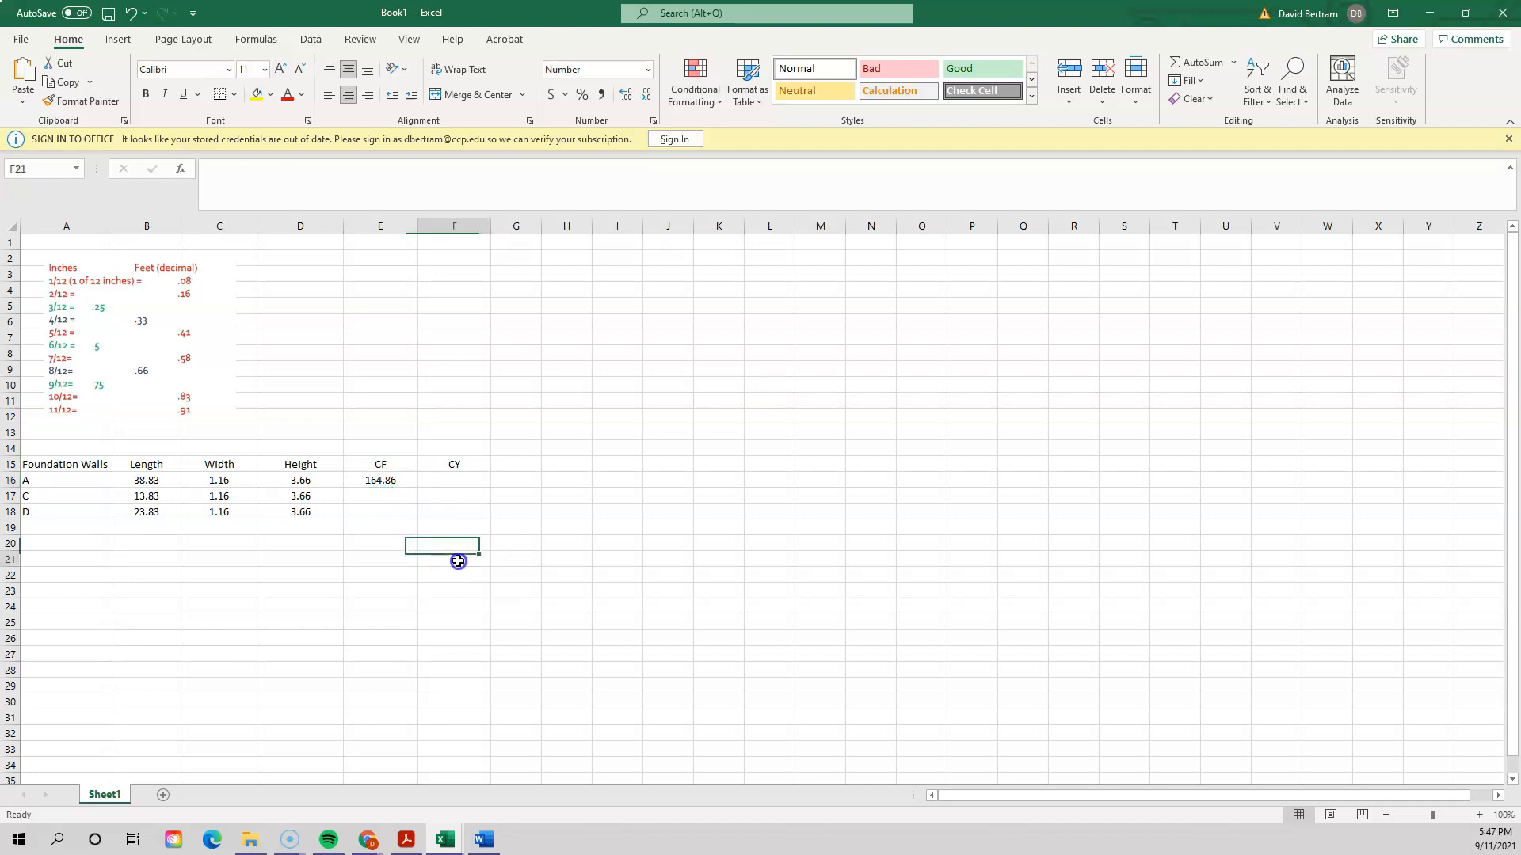
{"action": "double_click", "coordinate": [400, 481]}
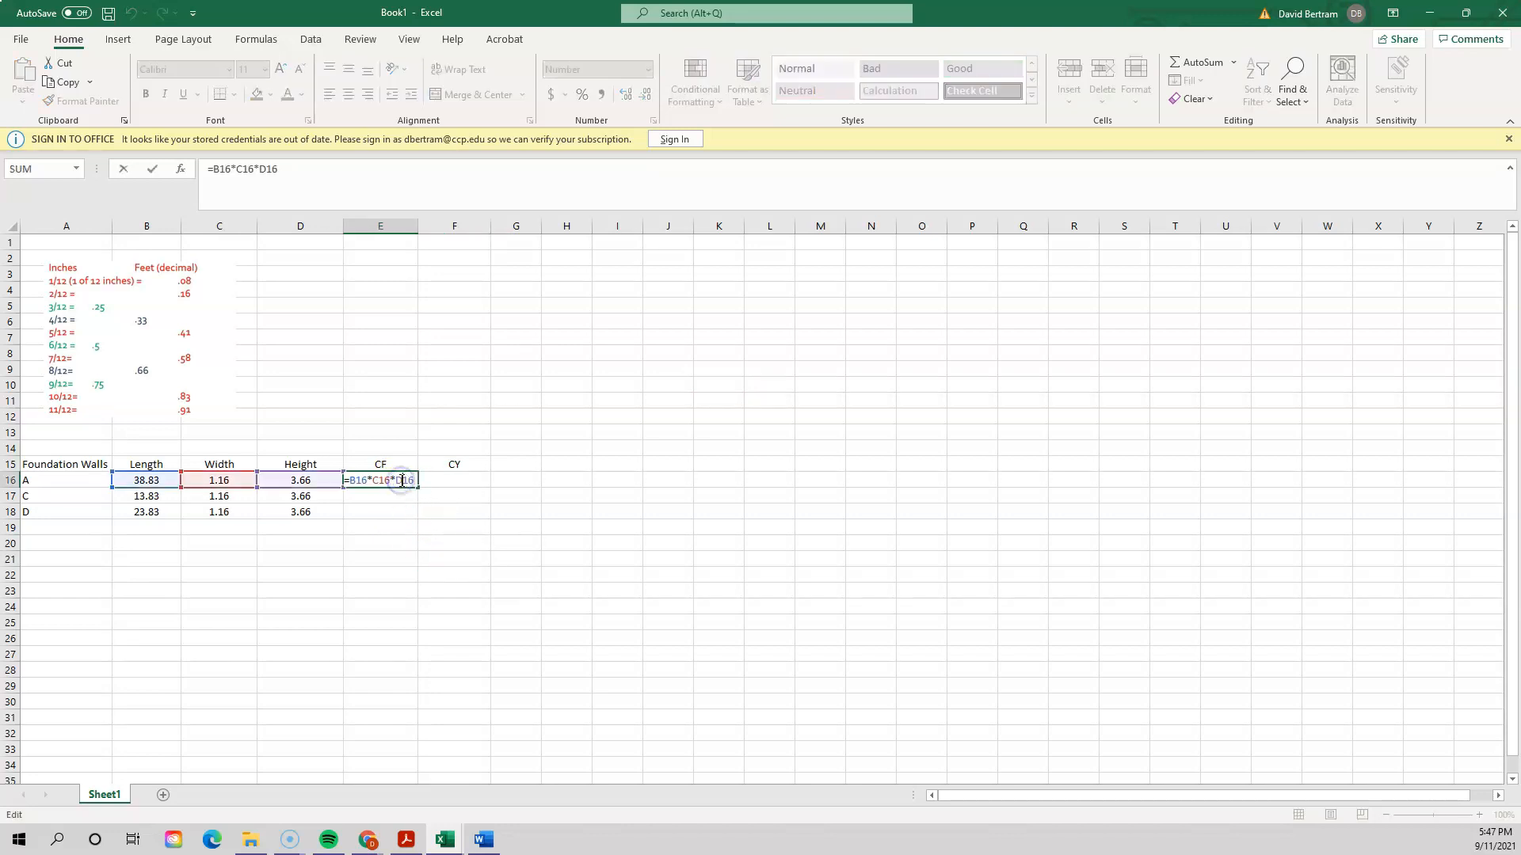
{"action": "left_click", "coordinate": [387, 572]}
{"action": "left_click", "coordinate": [405, 481]}
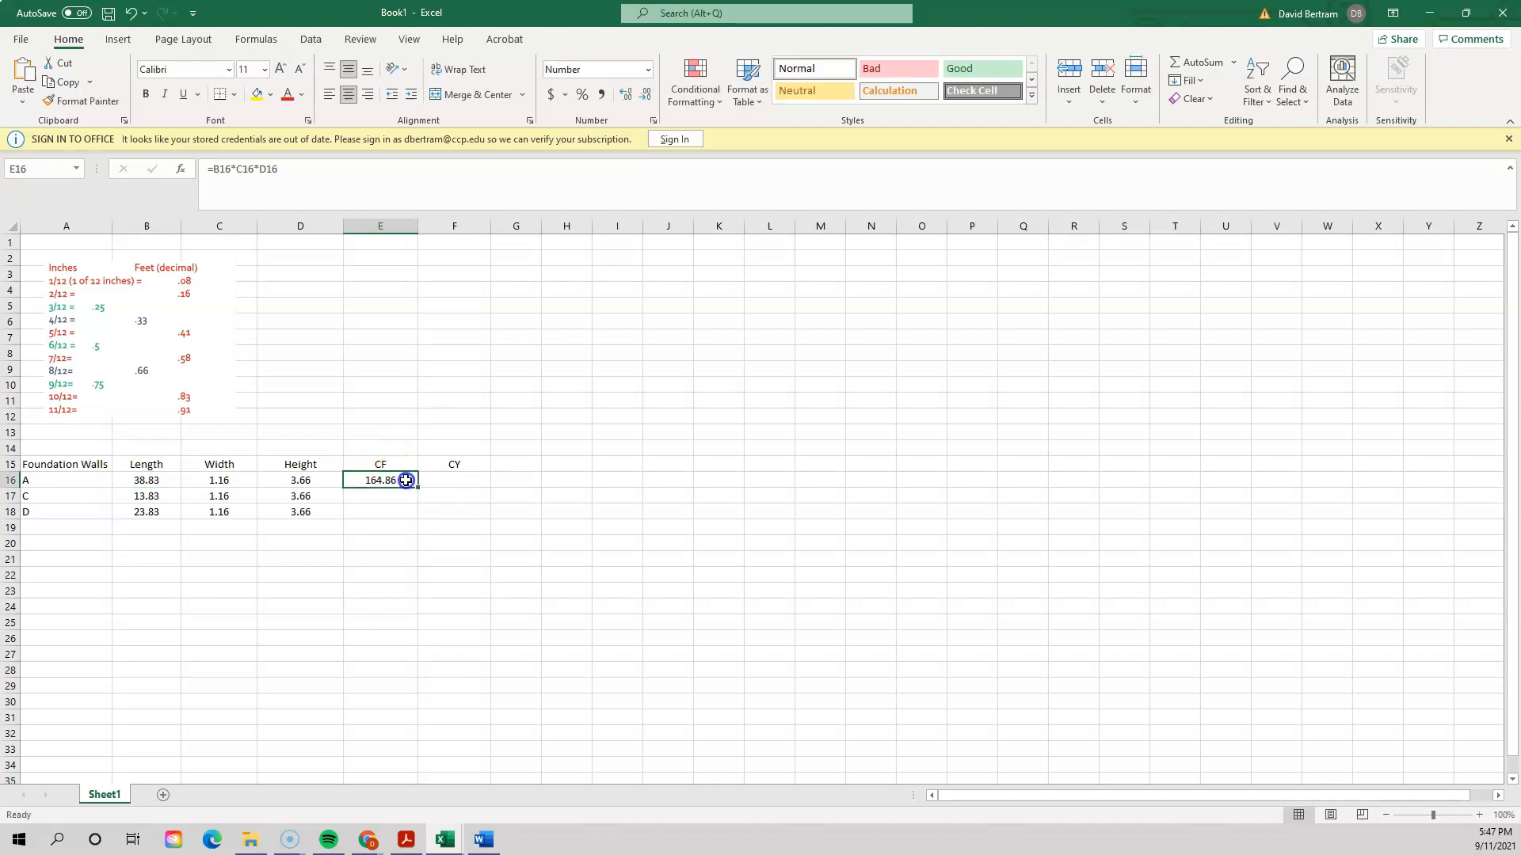
{"action": "mouse_move", "coordinate": [414, 486]}
{"action": "left_mouse_down"}
{"action": "mouse_move", "coordinate": [415, 510]}
{"action": "mouse_move", "coordinate": [420, 490]}
{"action": "left_mouse_up"}
{"action": "left_click_drag", "start_coordinate": [416, 489], "coordinate": [413, 515]}
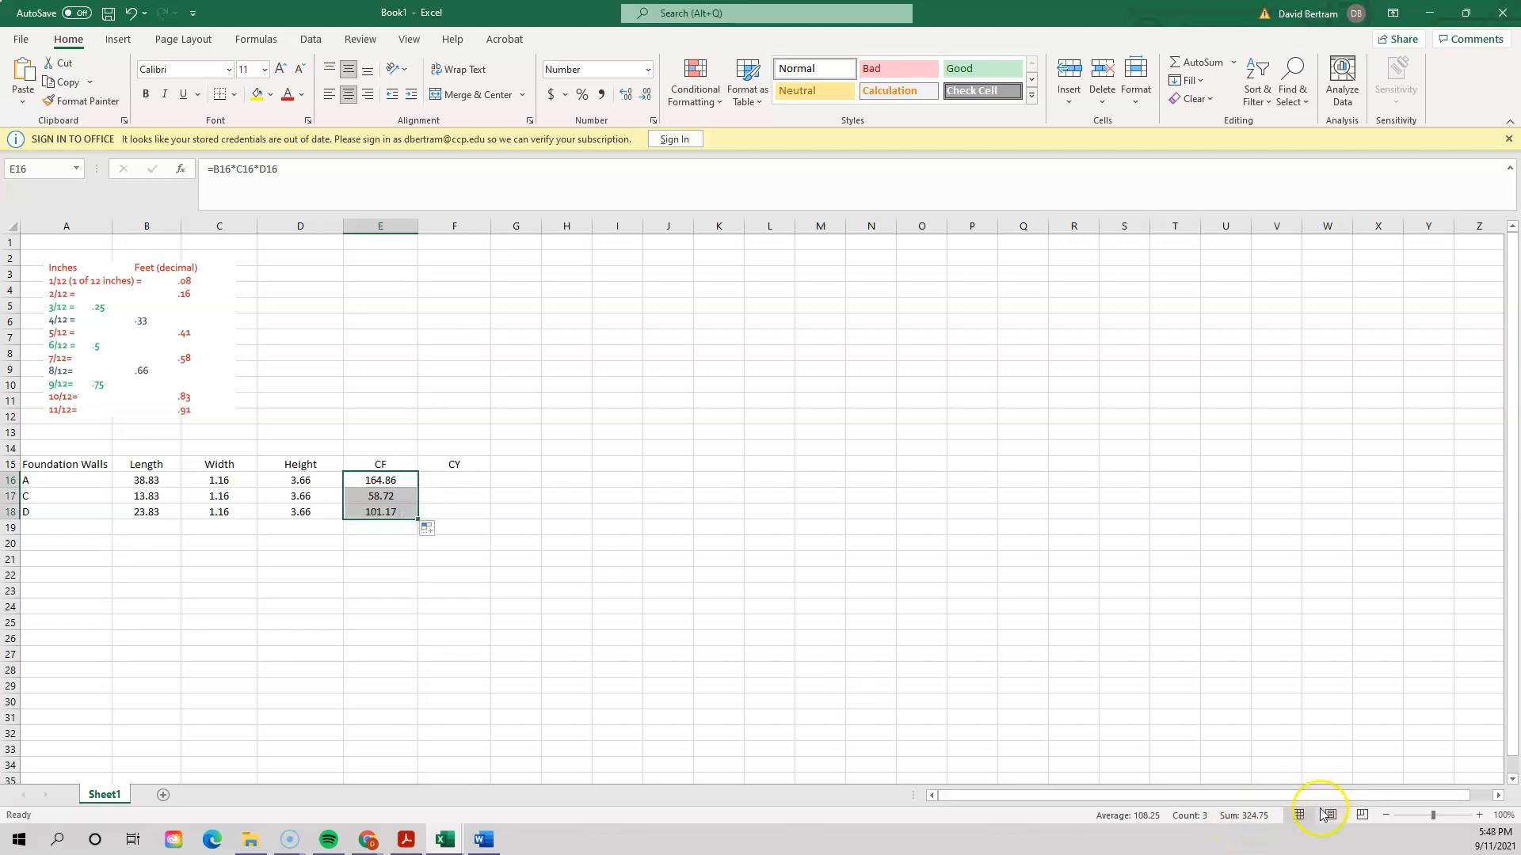
- Add the heading Factor (27) in G15 and enter 27 below it in G16
{"action": "left_click_drag", "start_coordinate": [1435, 815], "coordinate": [1441, 814]}
{"action": "scroll", "coordinate": [1006, 637], "scroll_direction": "down", "scroll_amount": 6}
{"action": "scroll", "coordinate": [1006, 636], "scroll_direction": "up", "scroll_amount": 4}
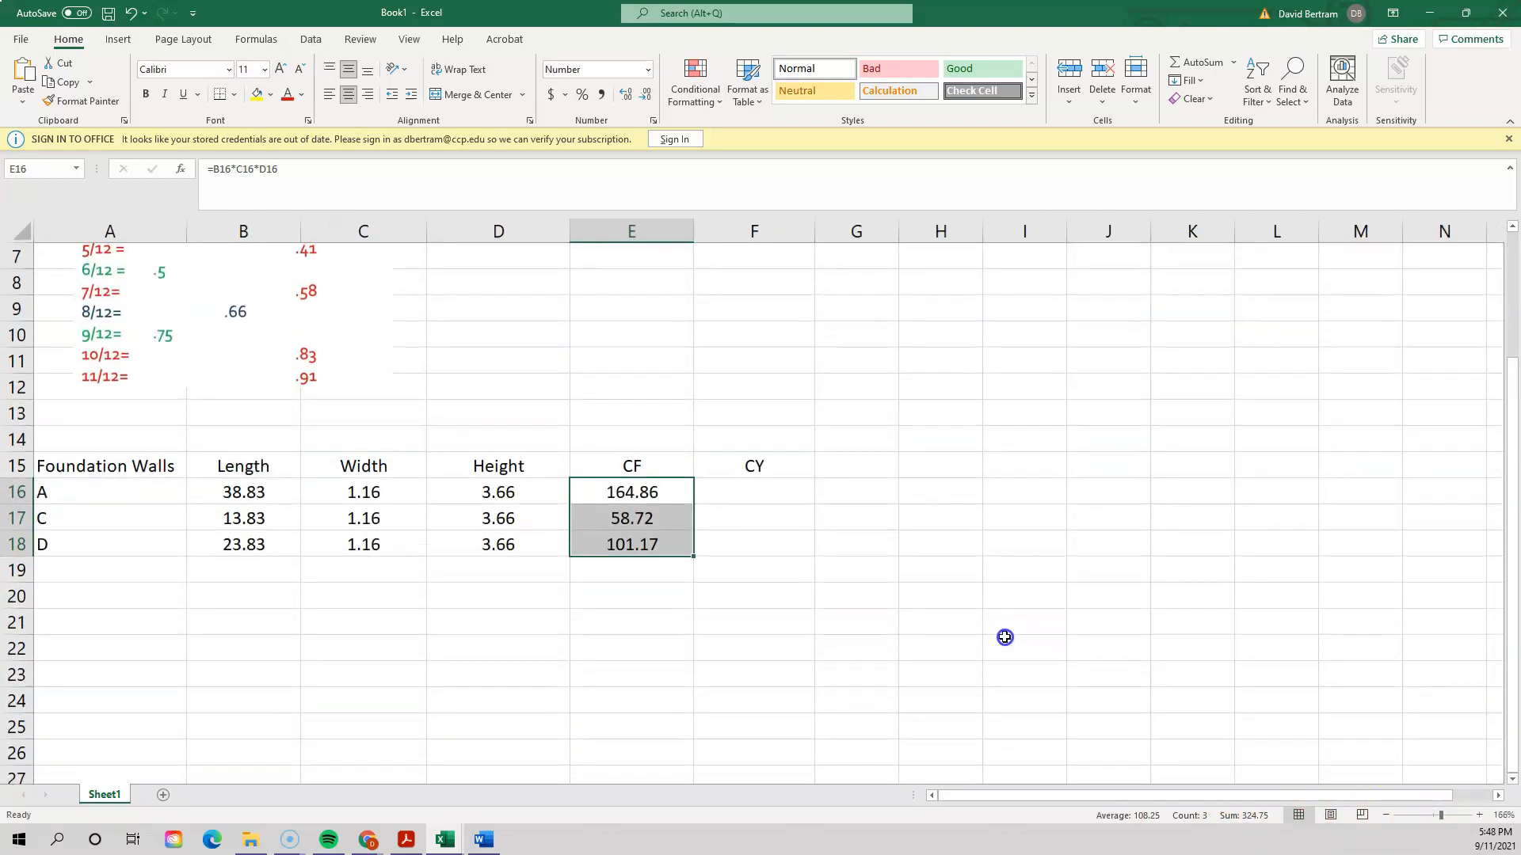
{"action": "left_click", "coordinate": [1004, 636]}
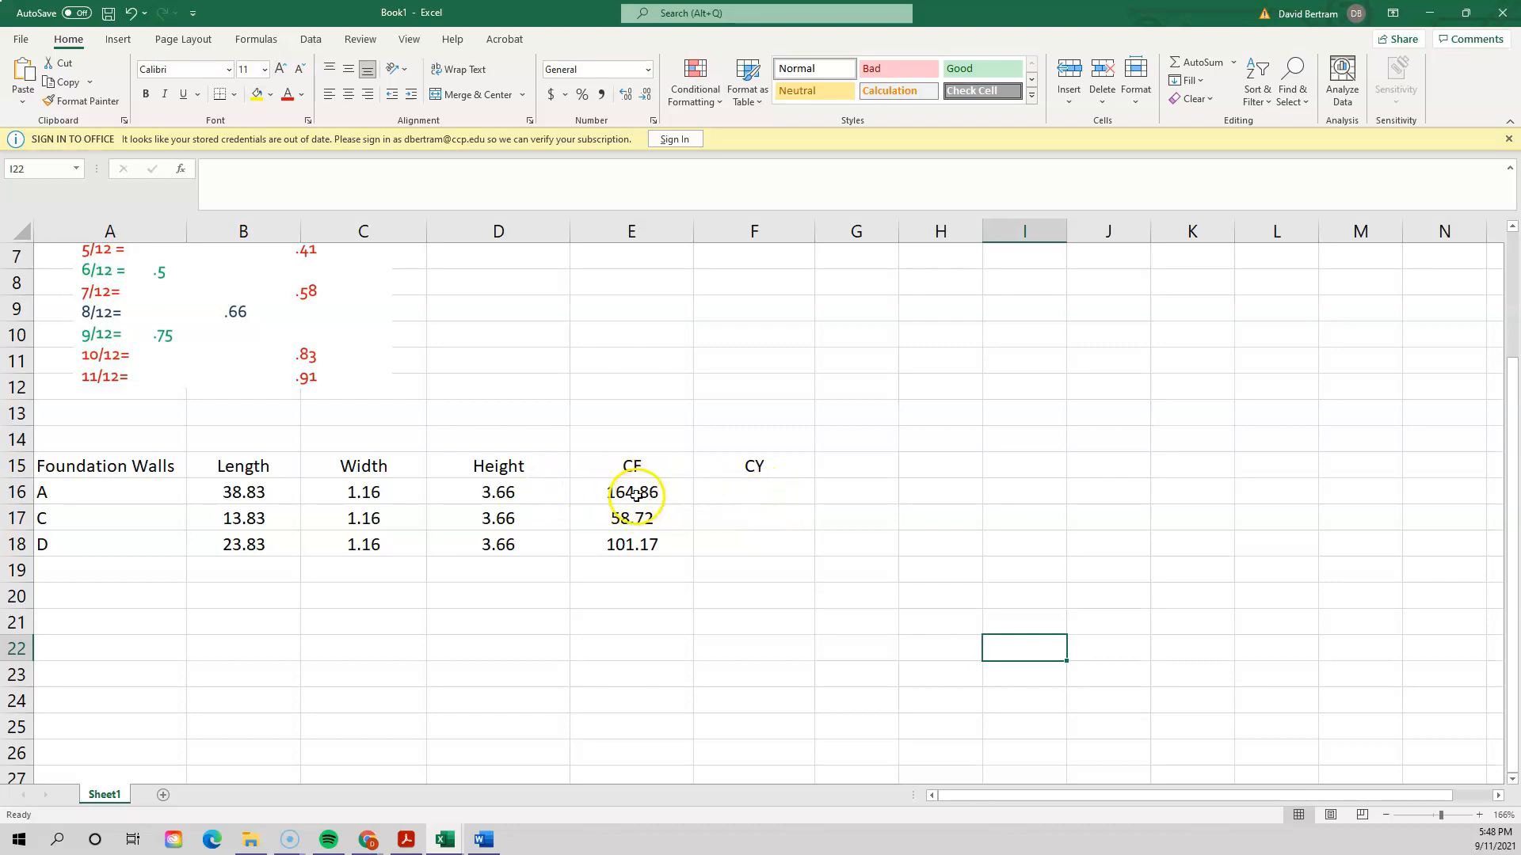
{"action": "left_click", "coordinate": [863, 492]}
{"action": "left_click", "coordinate": [866, 469]}
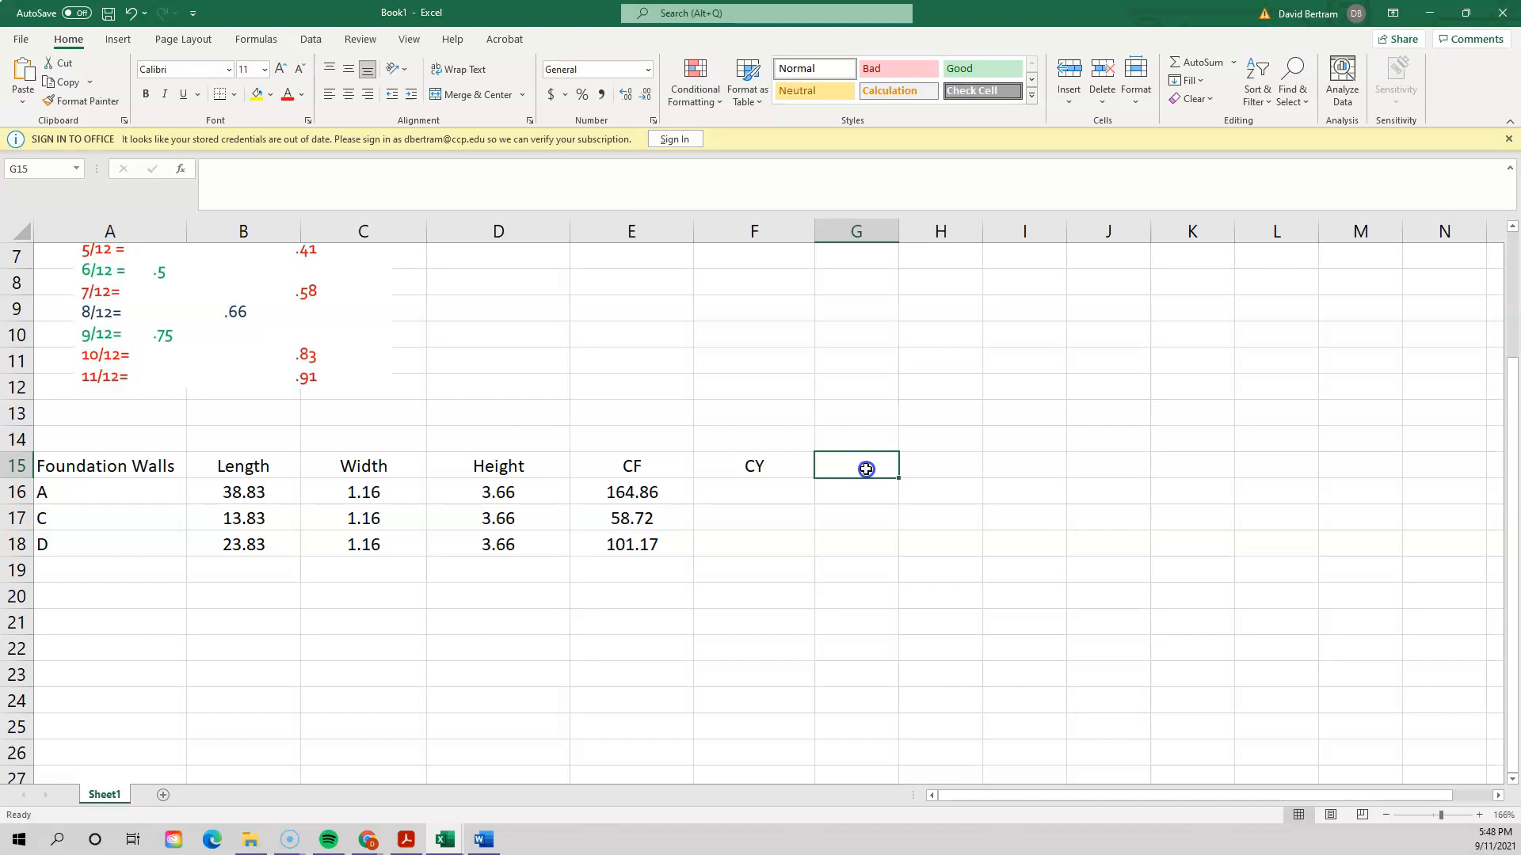
{"action": "type", "text": "Factor (27"}
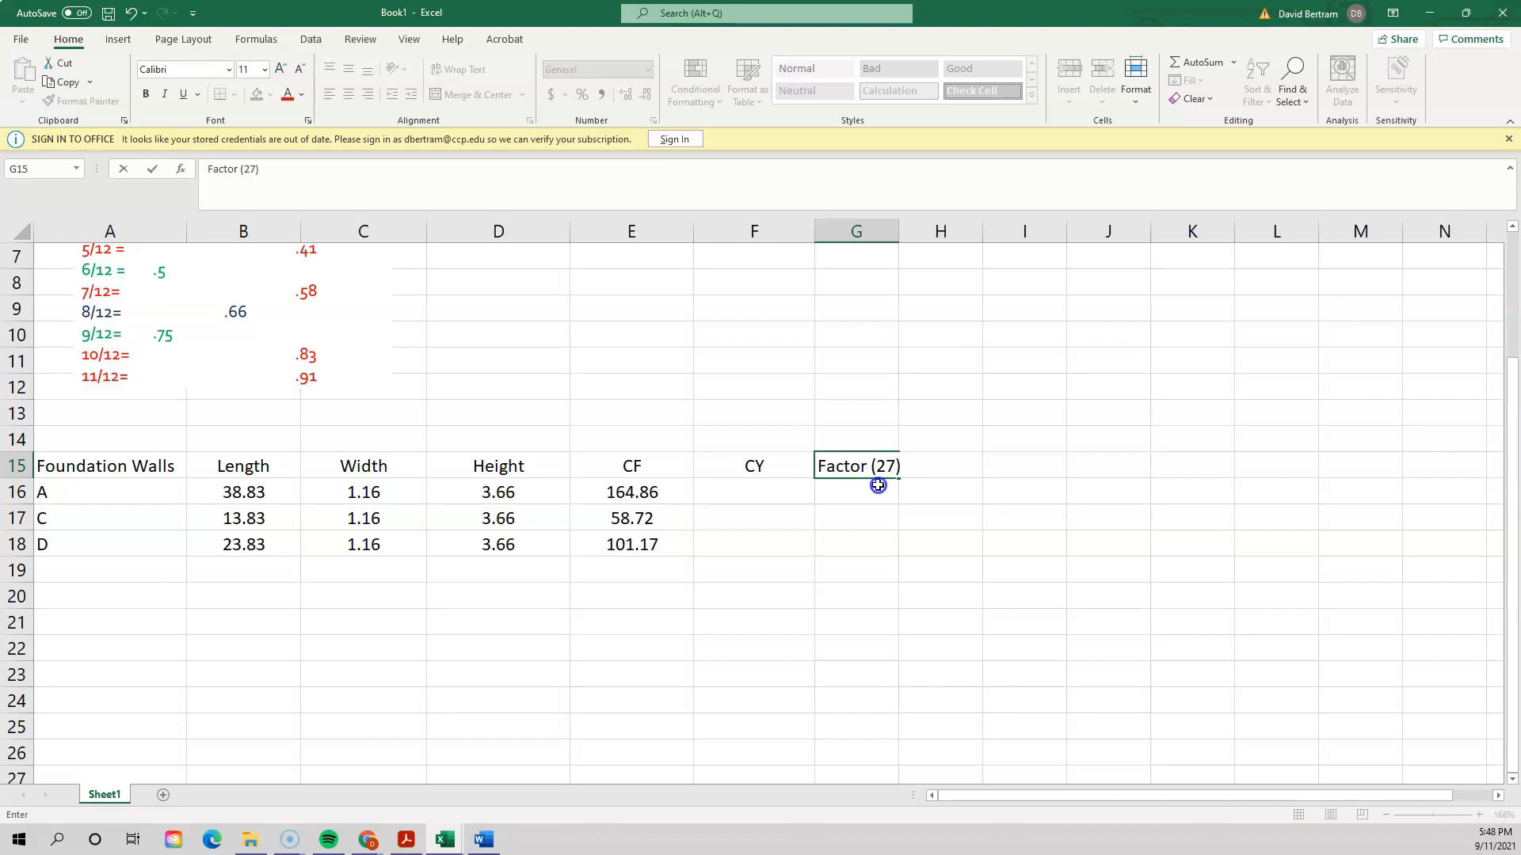
{"action": "left_click", "coordinate": [887, 500]}
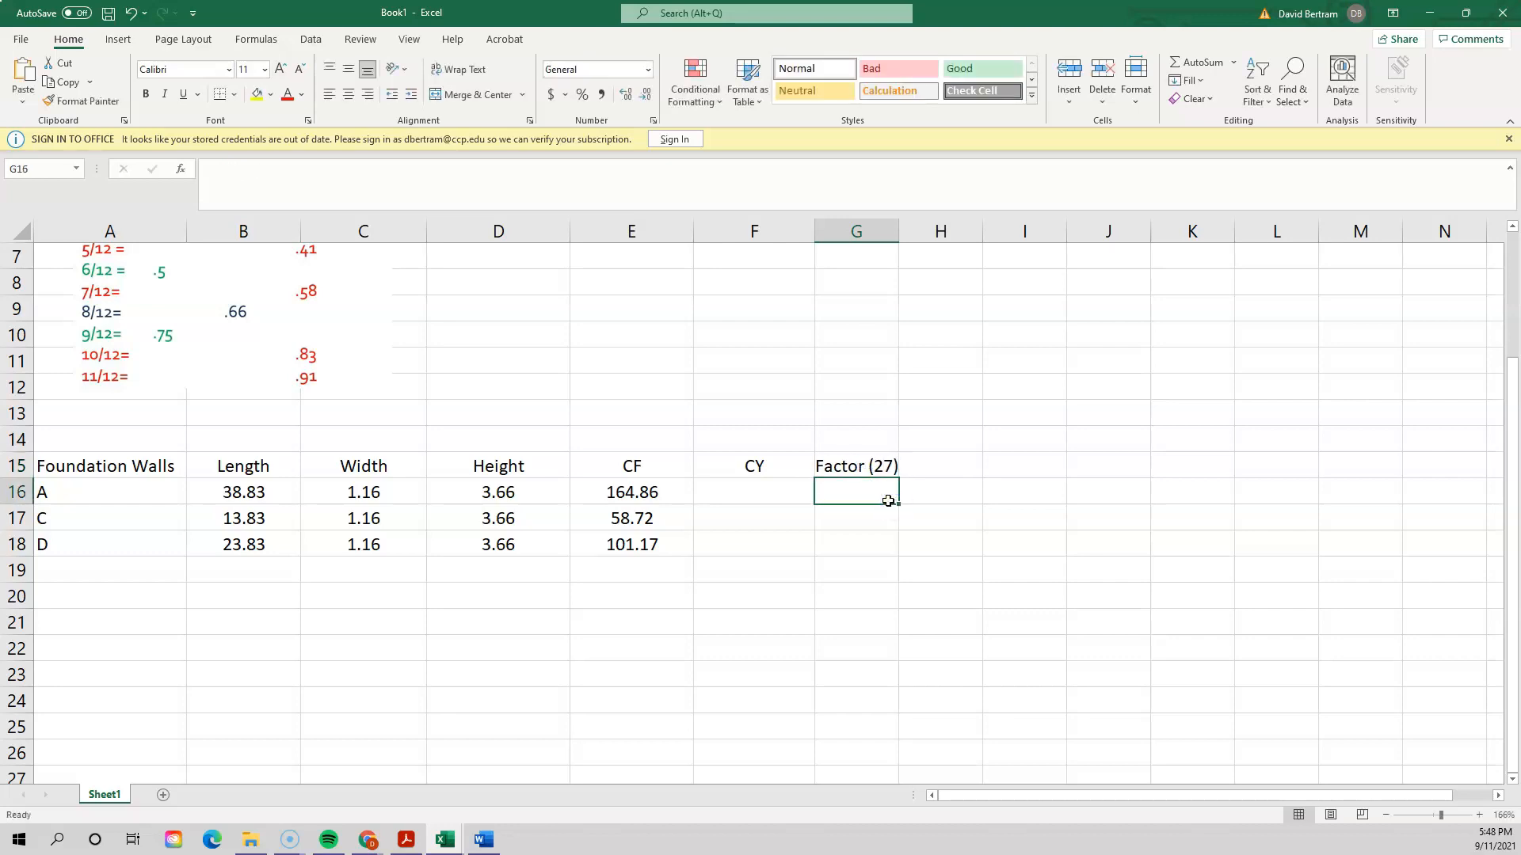
{"action": "type", "text": "27"}
{"action": "left_click", "coordinate": [1010, 534]}
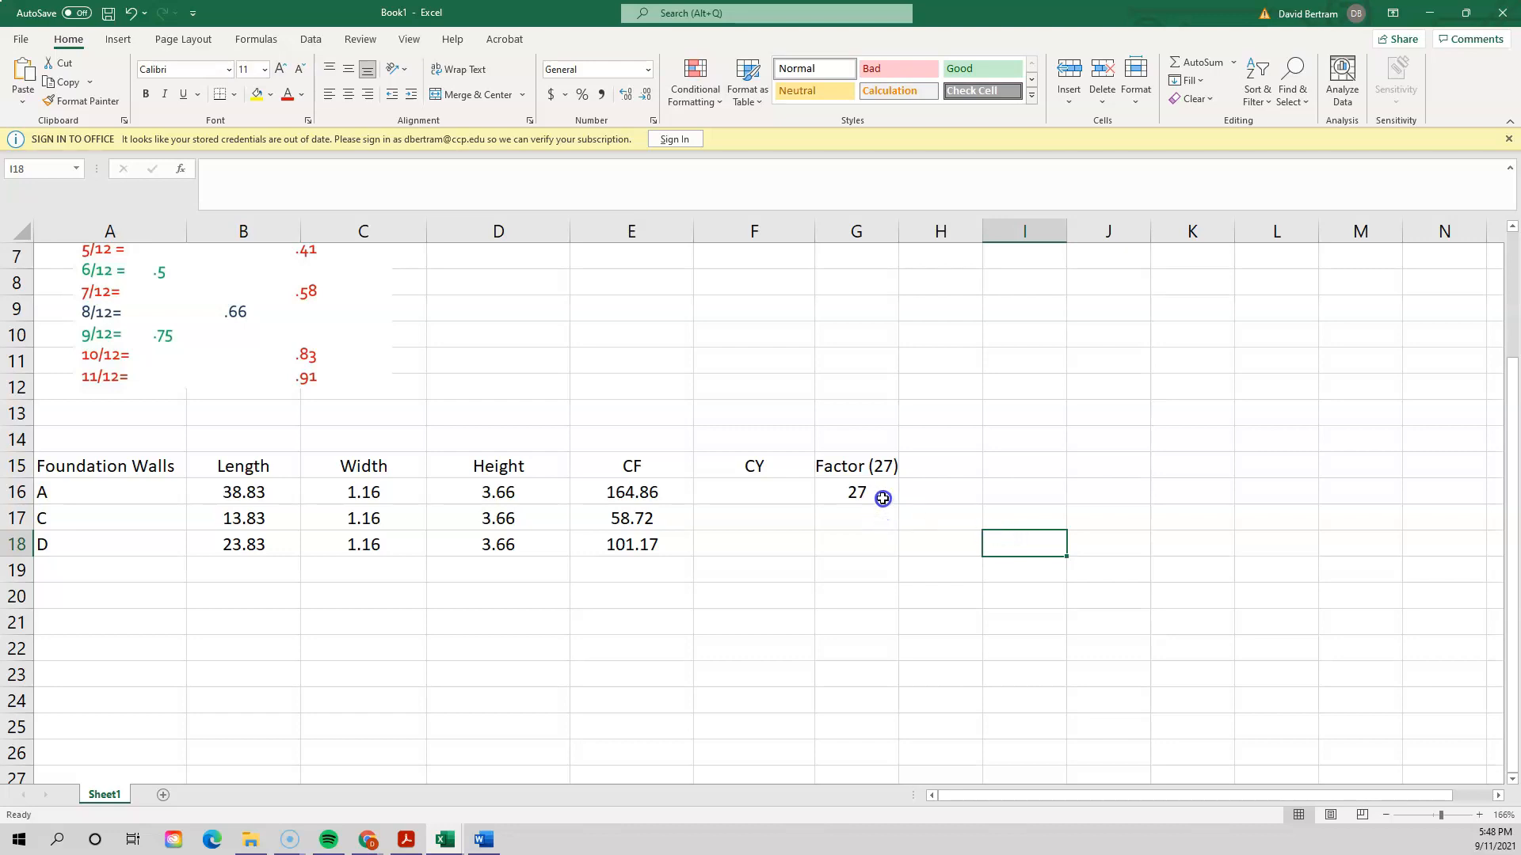
- Shorten the heading in G15 to "Factor:"
{"action": "double_click", "coordinate": [883, 466]}
{"action": "left_click_drag", "start_coordinate": [861, 466], "coordinate": [914, 461]}
{"action": "key", "text": "BackSpace"}
{"action": "type", "text": ":"}
{"action": "left_click", "coordinate": [903, 564]}
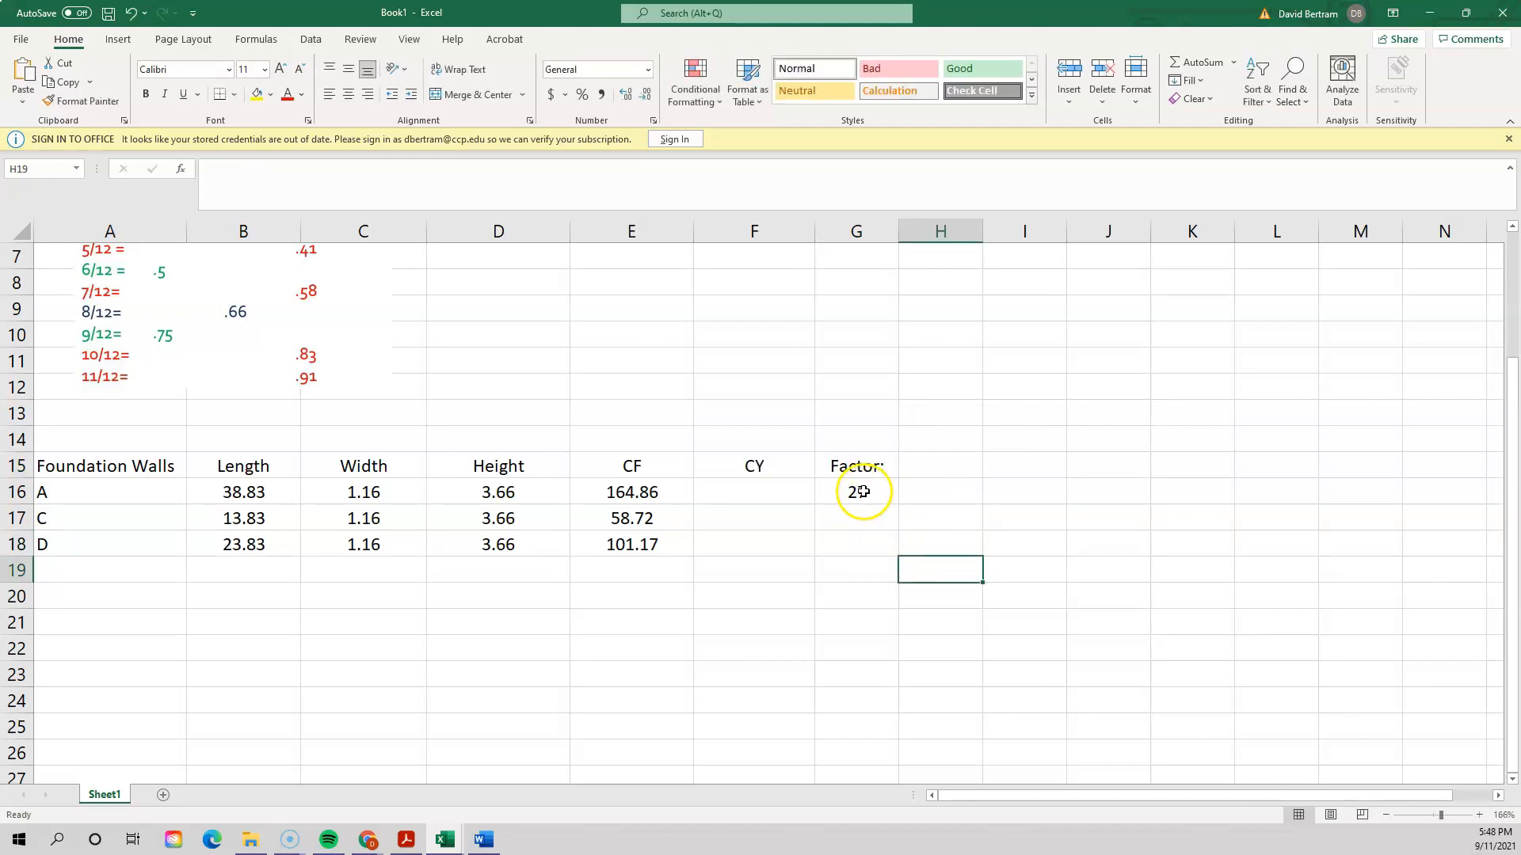
{"action": "left_click", "coordinate": [666, 493]}
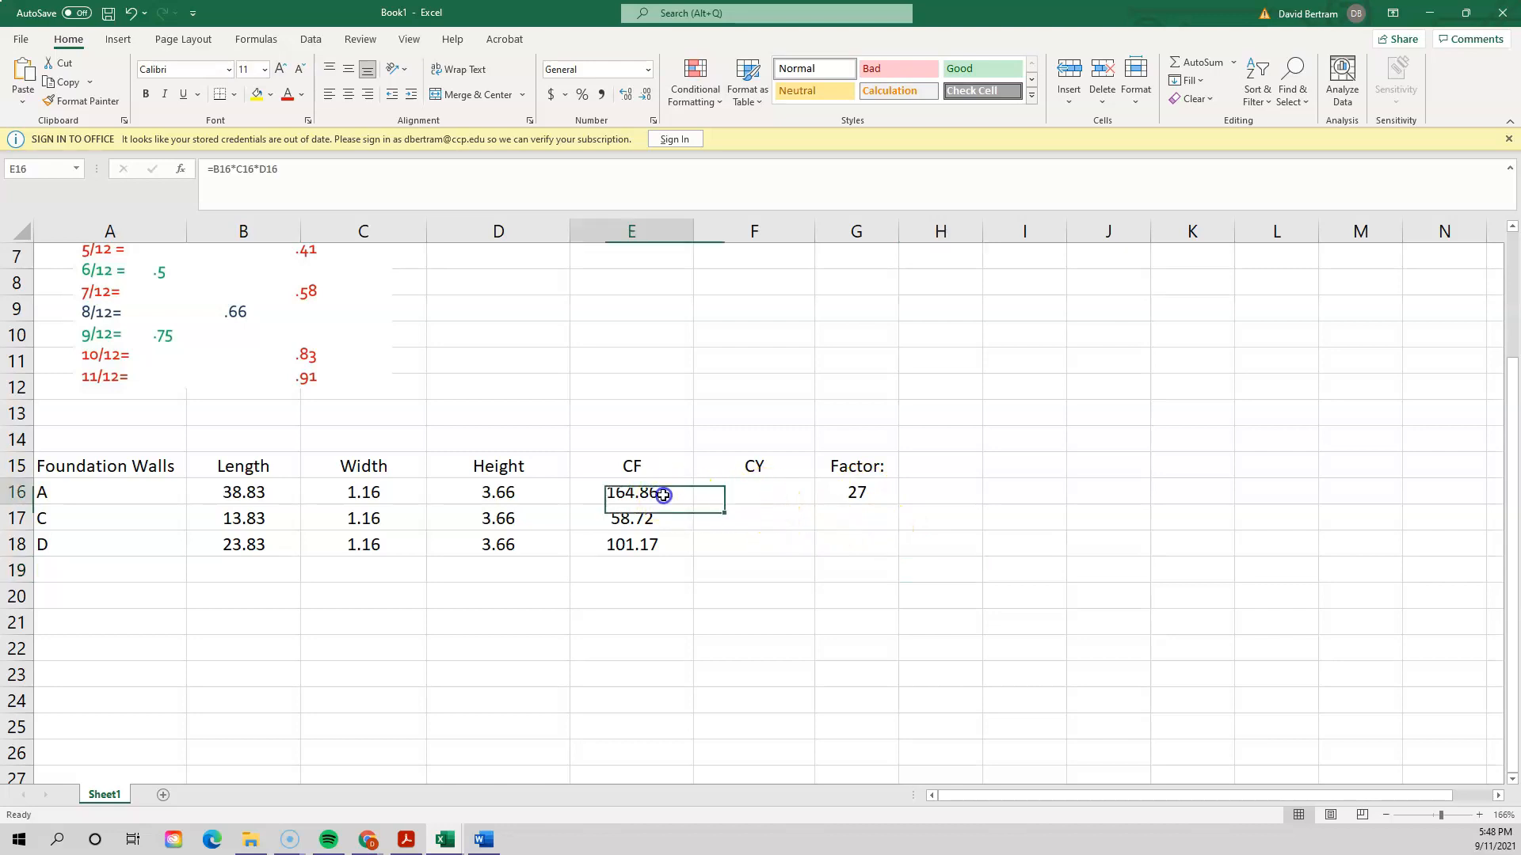
{"action": "left_click", "coordinate": [748, 492]}
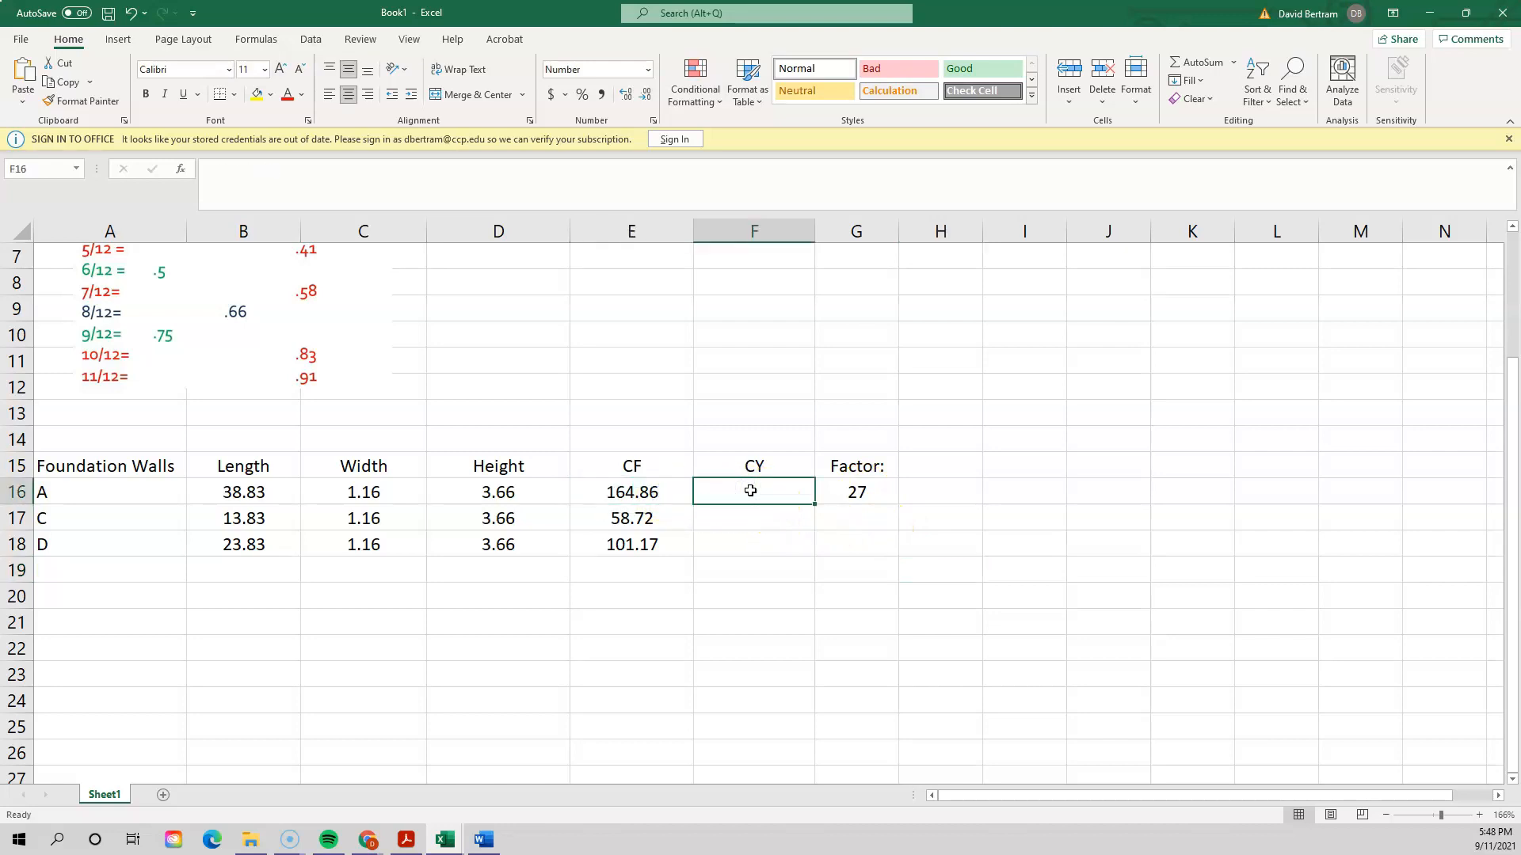
{"action": "type", "text": "="}
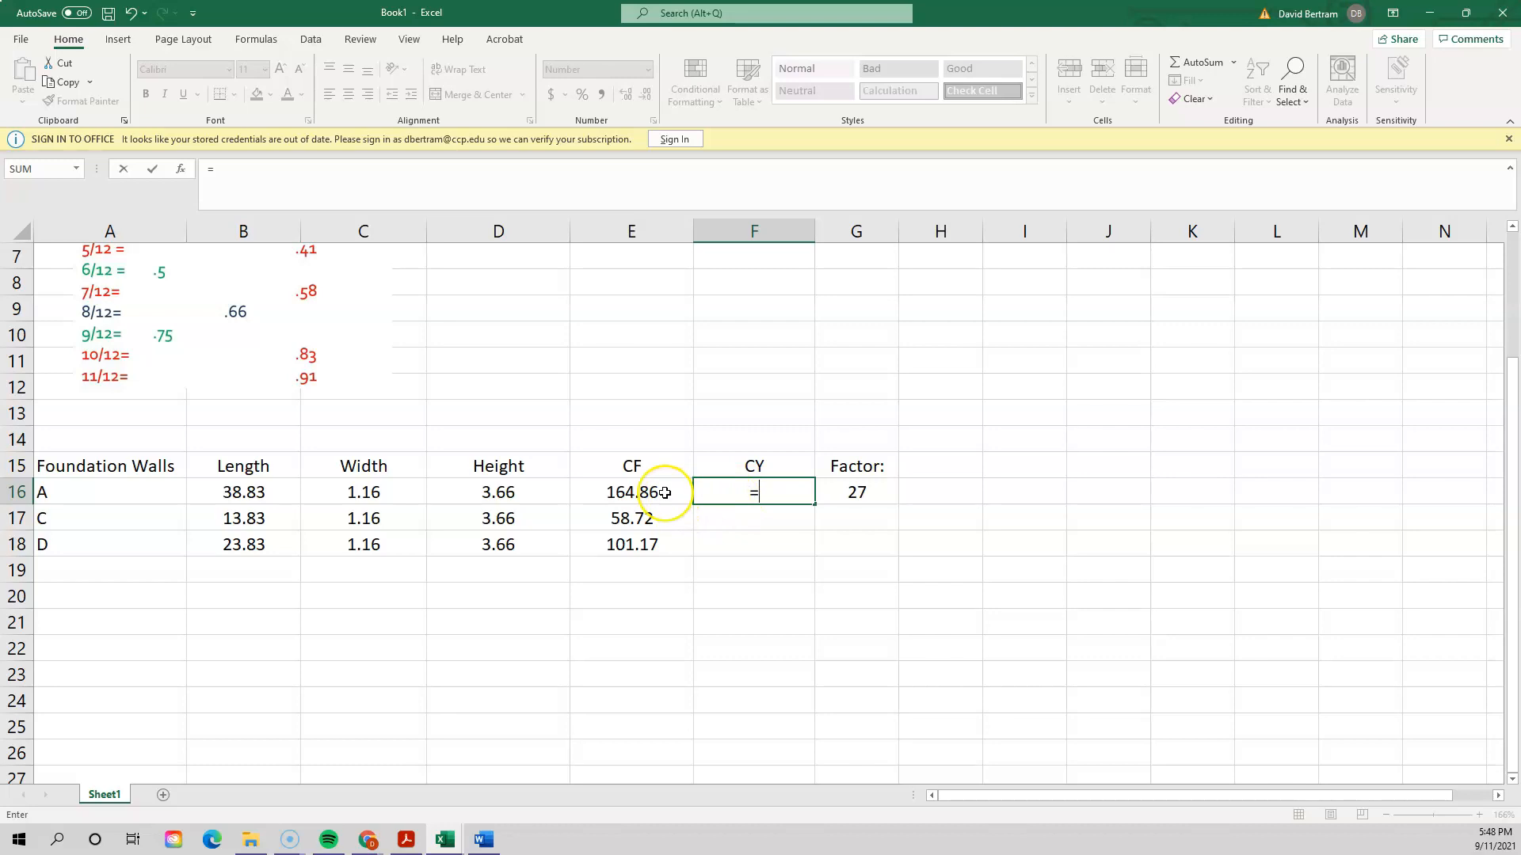
{"action": "left_click", "coordinate": [1073, 544]}
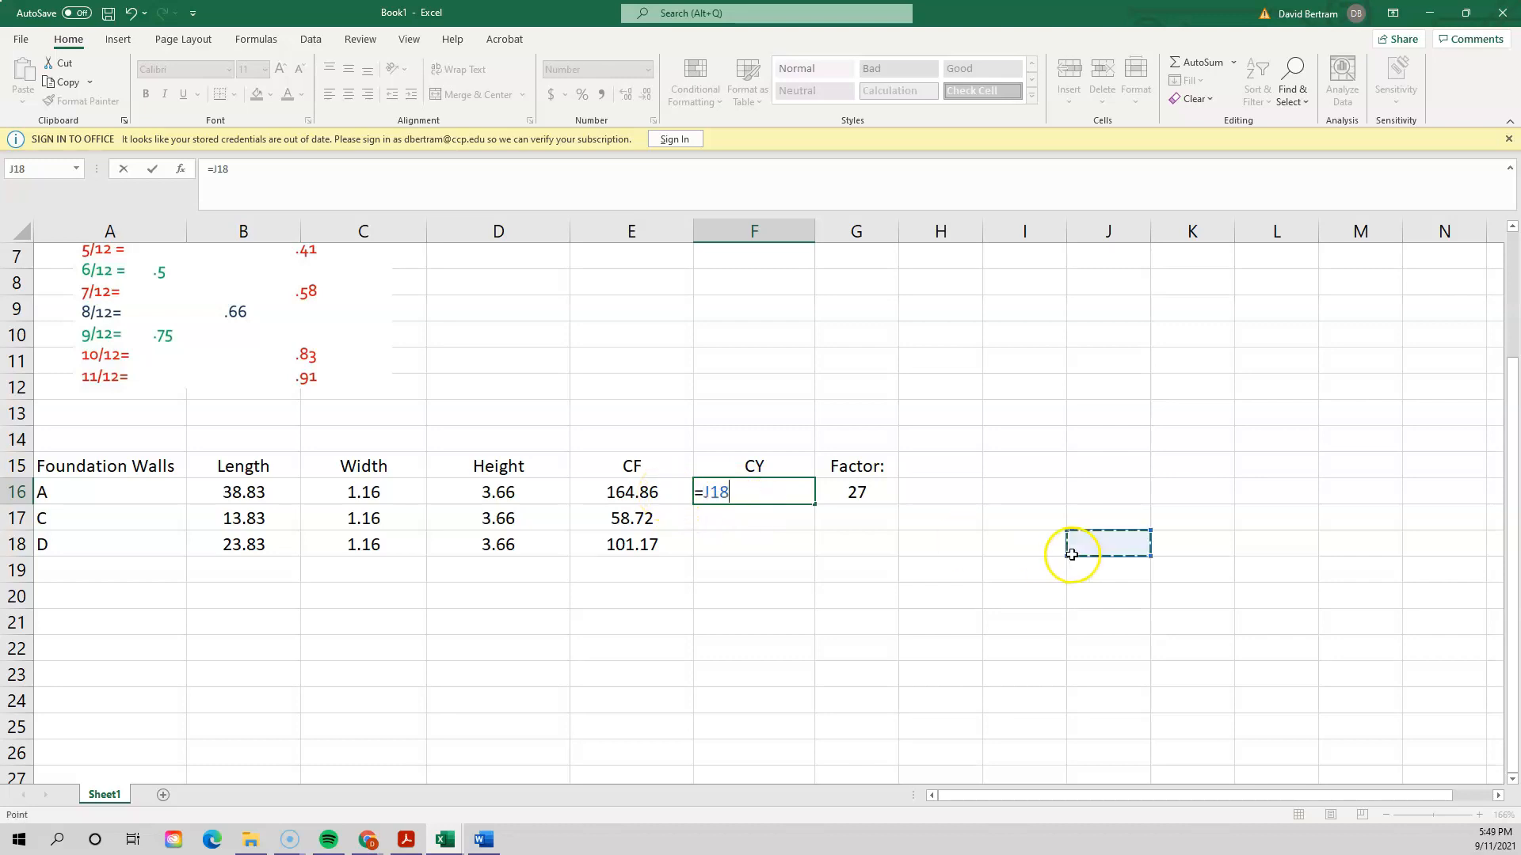
{"action": "key", "text": "Escape"}
- Fill the factor 27 from G16 down to G18 for walls C and D
{"action": "left_click", "coordinate": [891, 492]}
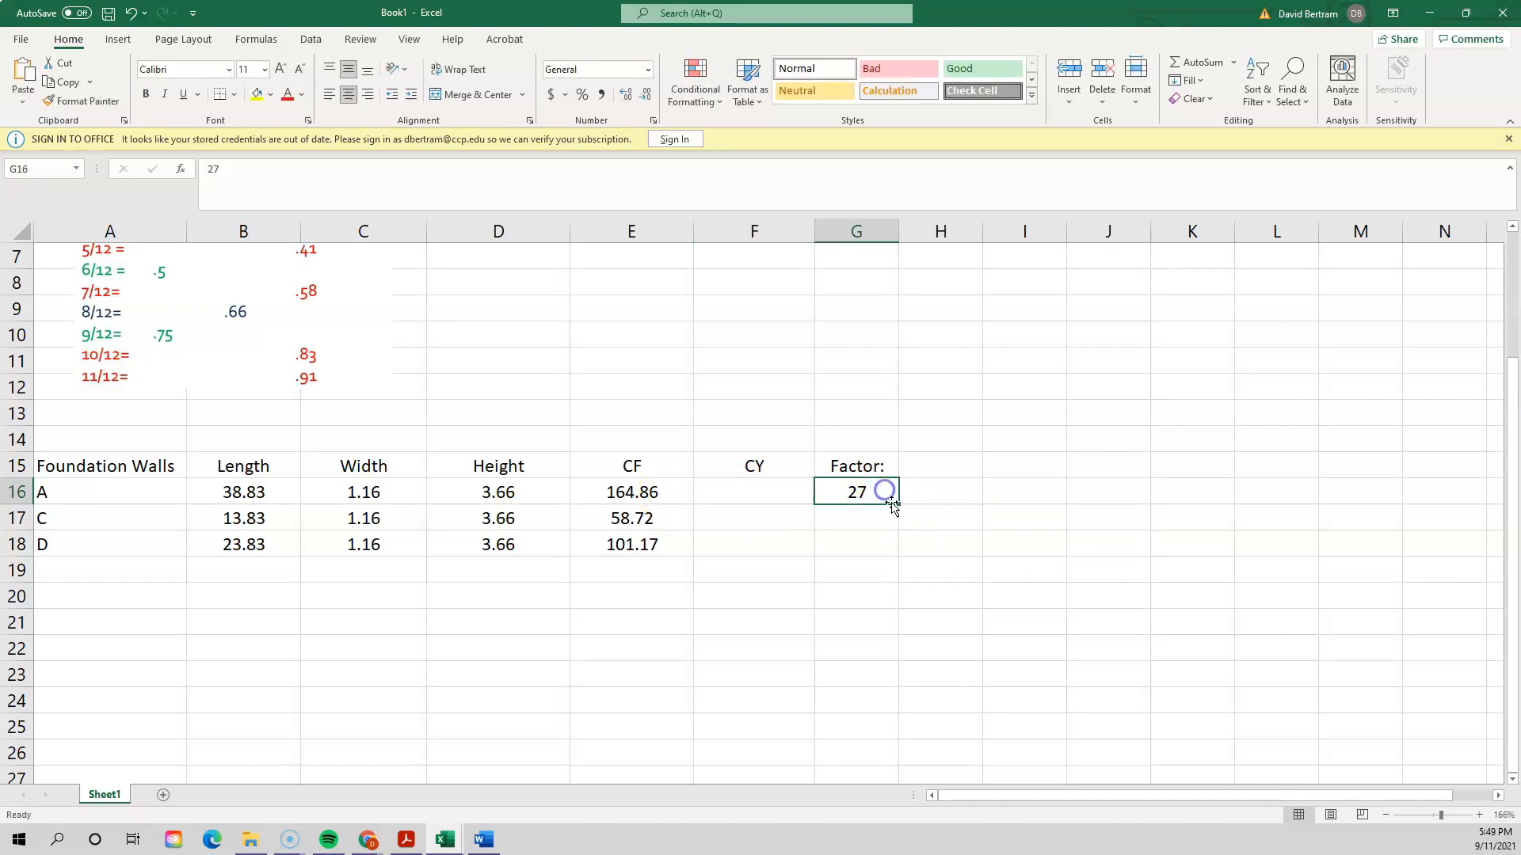
{"action": "left_click_drag", "start_coordinate": [897, 519], "coordinate": [899, 551]}
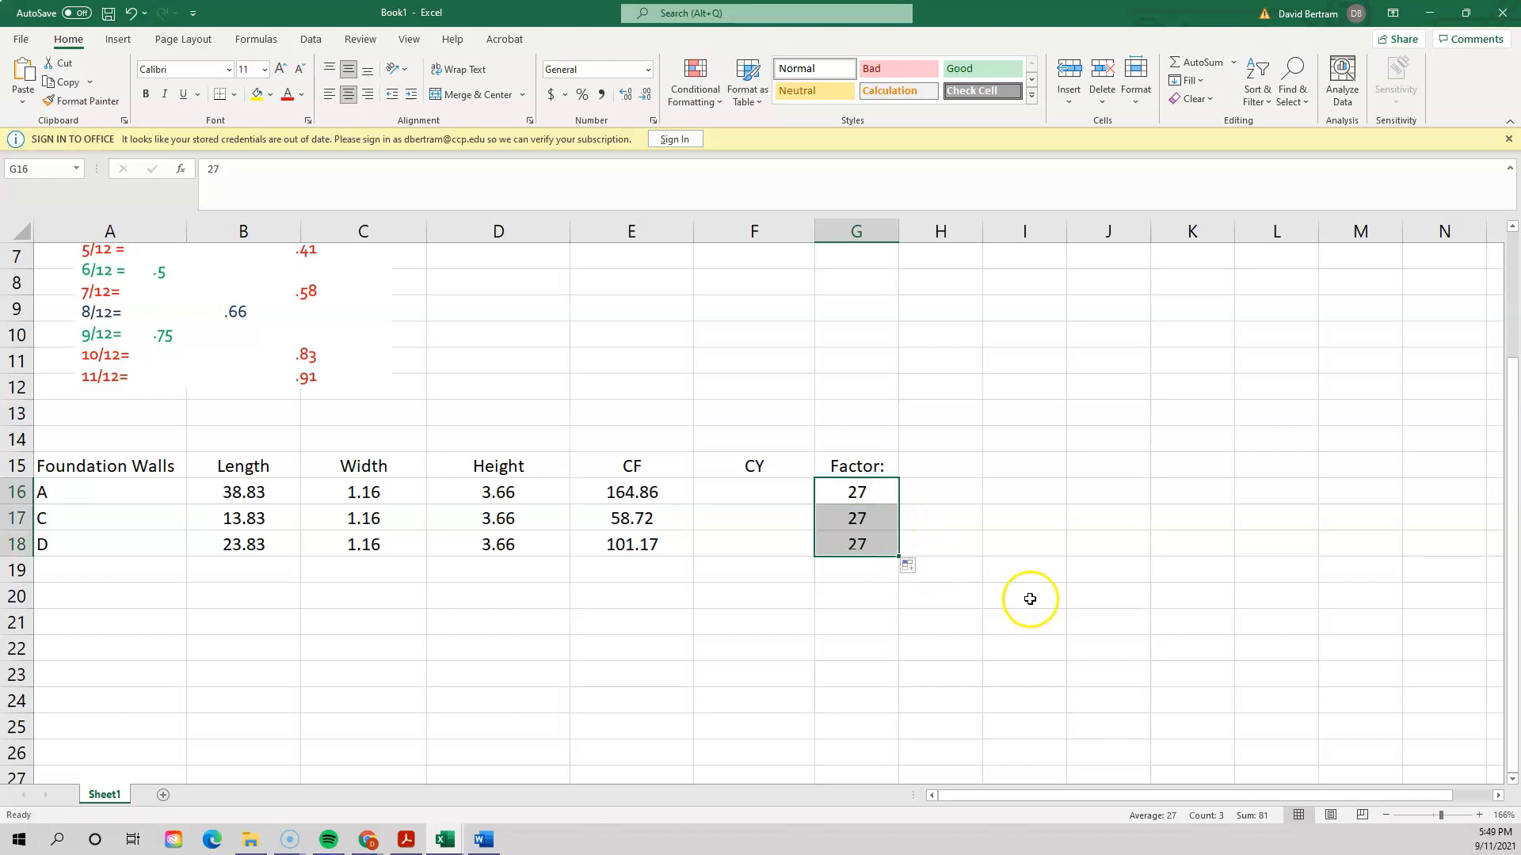
{"action": "left_click", "coordinate": [1024, 598]}
- Calculate wall A's cubic yards in F16 with the formula =E16/G16
{"action": "left_click", "coordinate": [770, 498]}
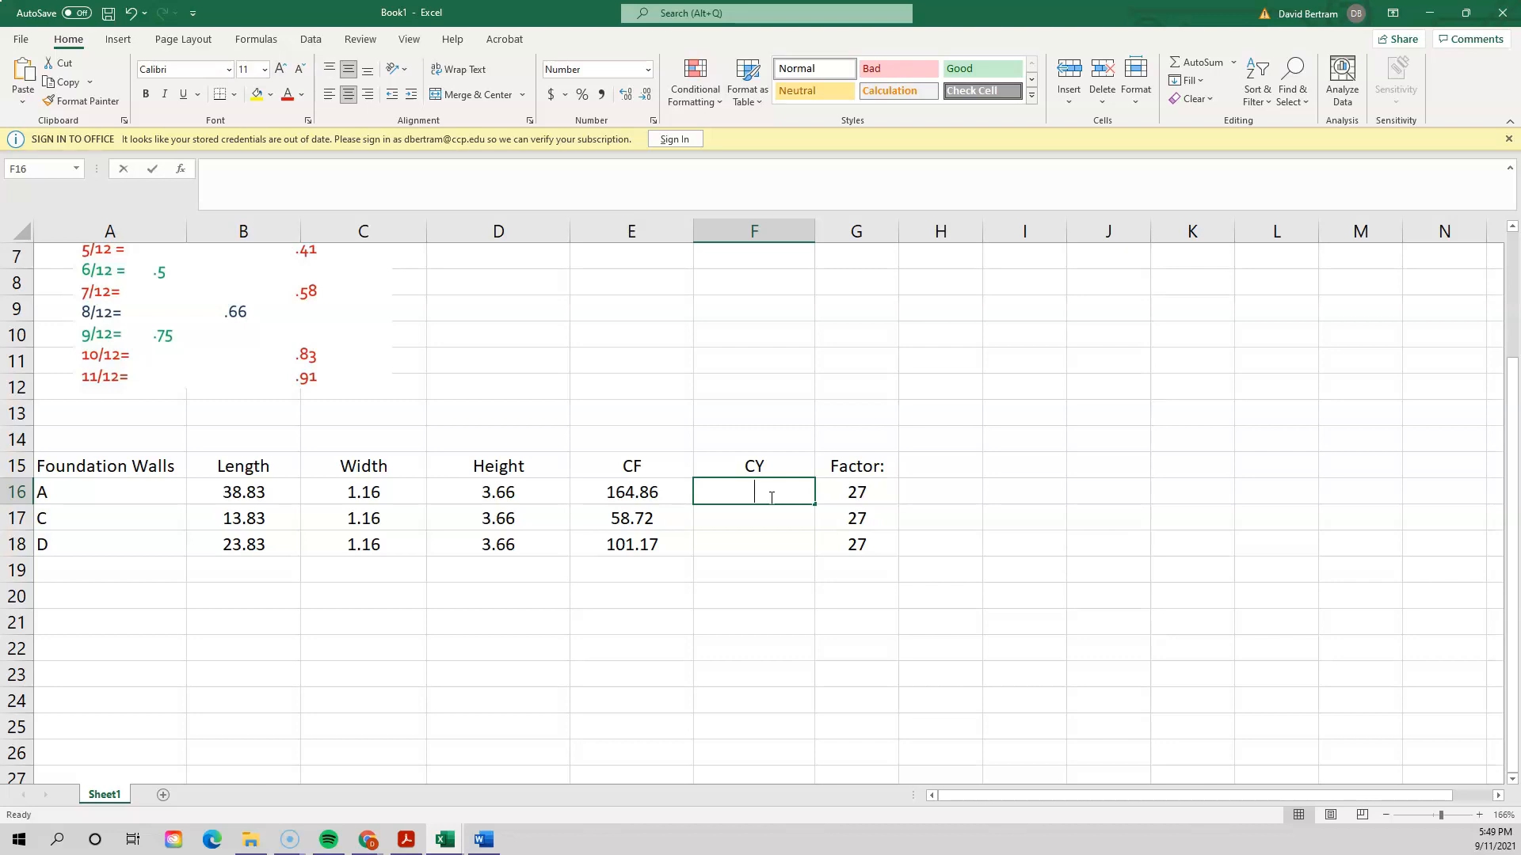
{"action": "type", "text": "="}
{"action": "left_click", "coordinate": [670, 490]}
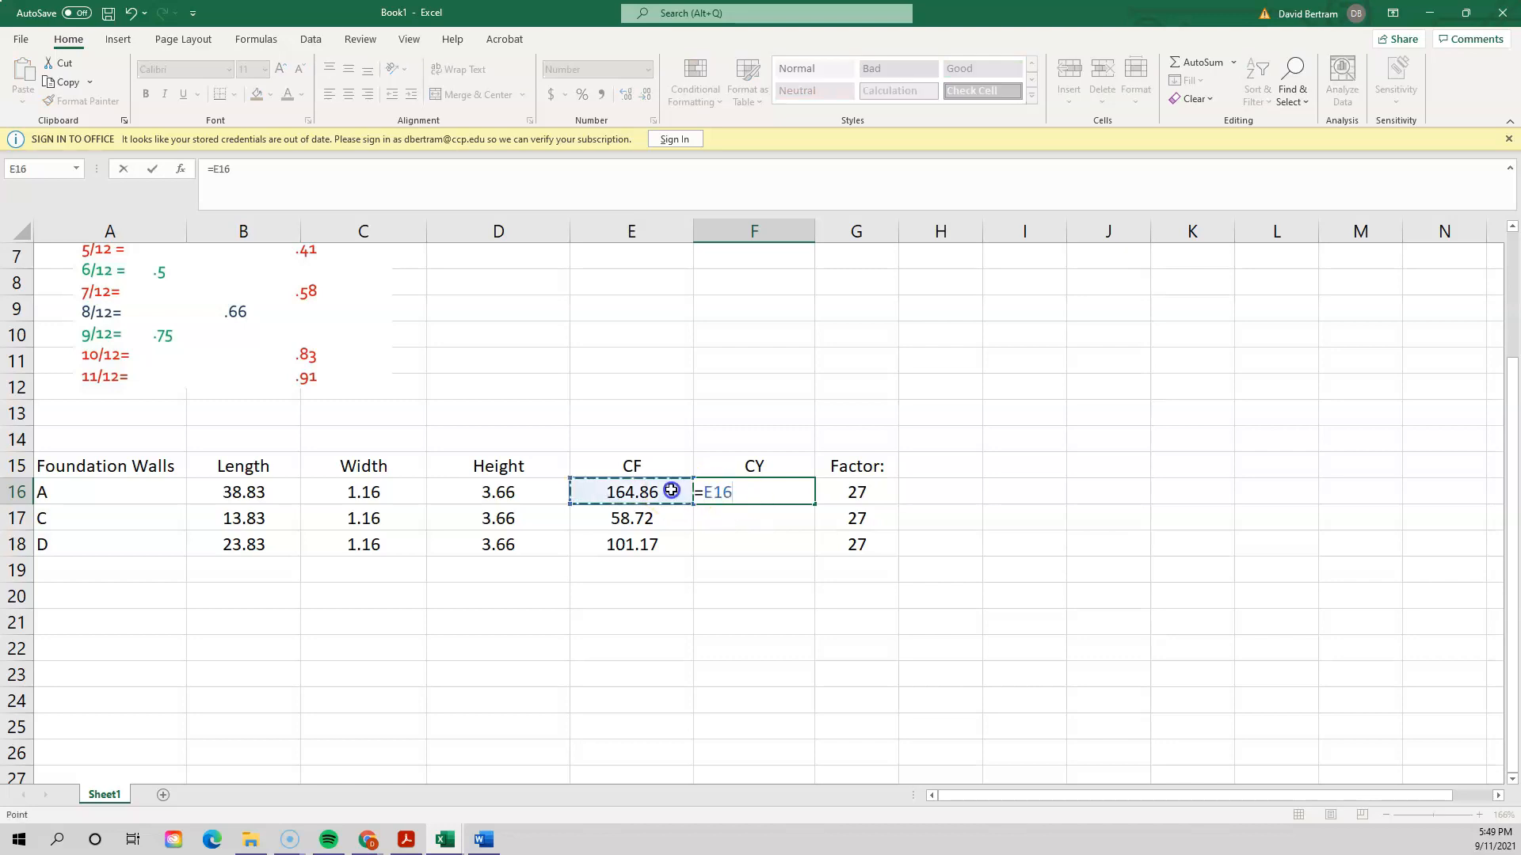
{"action": "type", "text": "/"}
{"action": "left_click", "coordinate": [871, 491]}
{"action": "key", "text": "Return"}
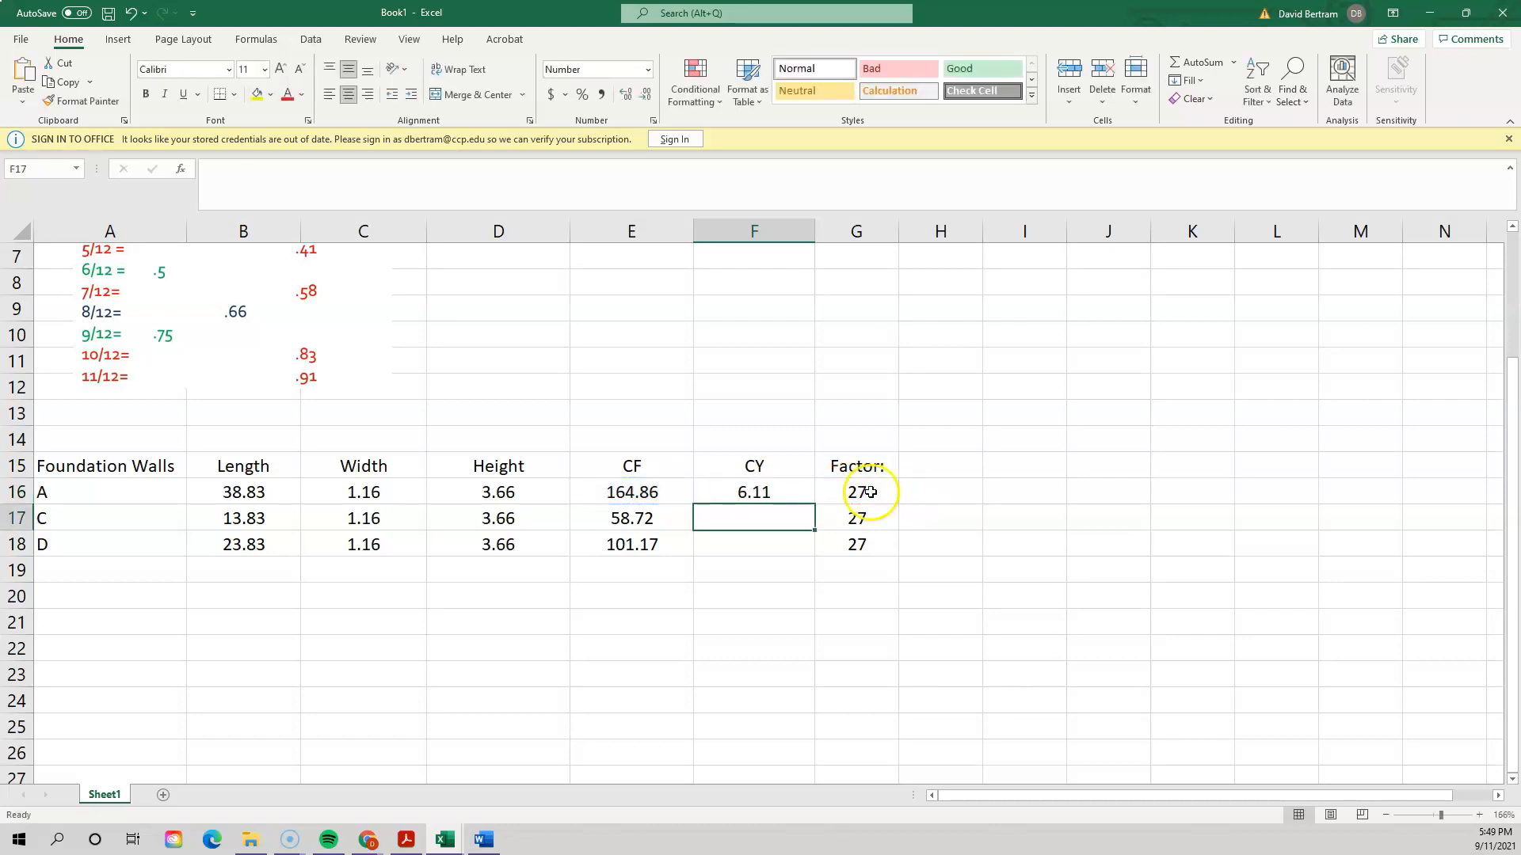
- Fill the cubic yards formula from F16 down to F18 and check the copied formula in F17
{"action": "left_click", "coordinate": [1057, 540]}
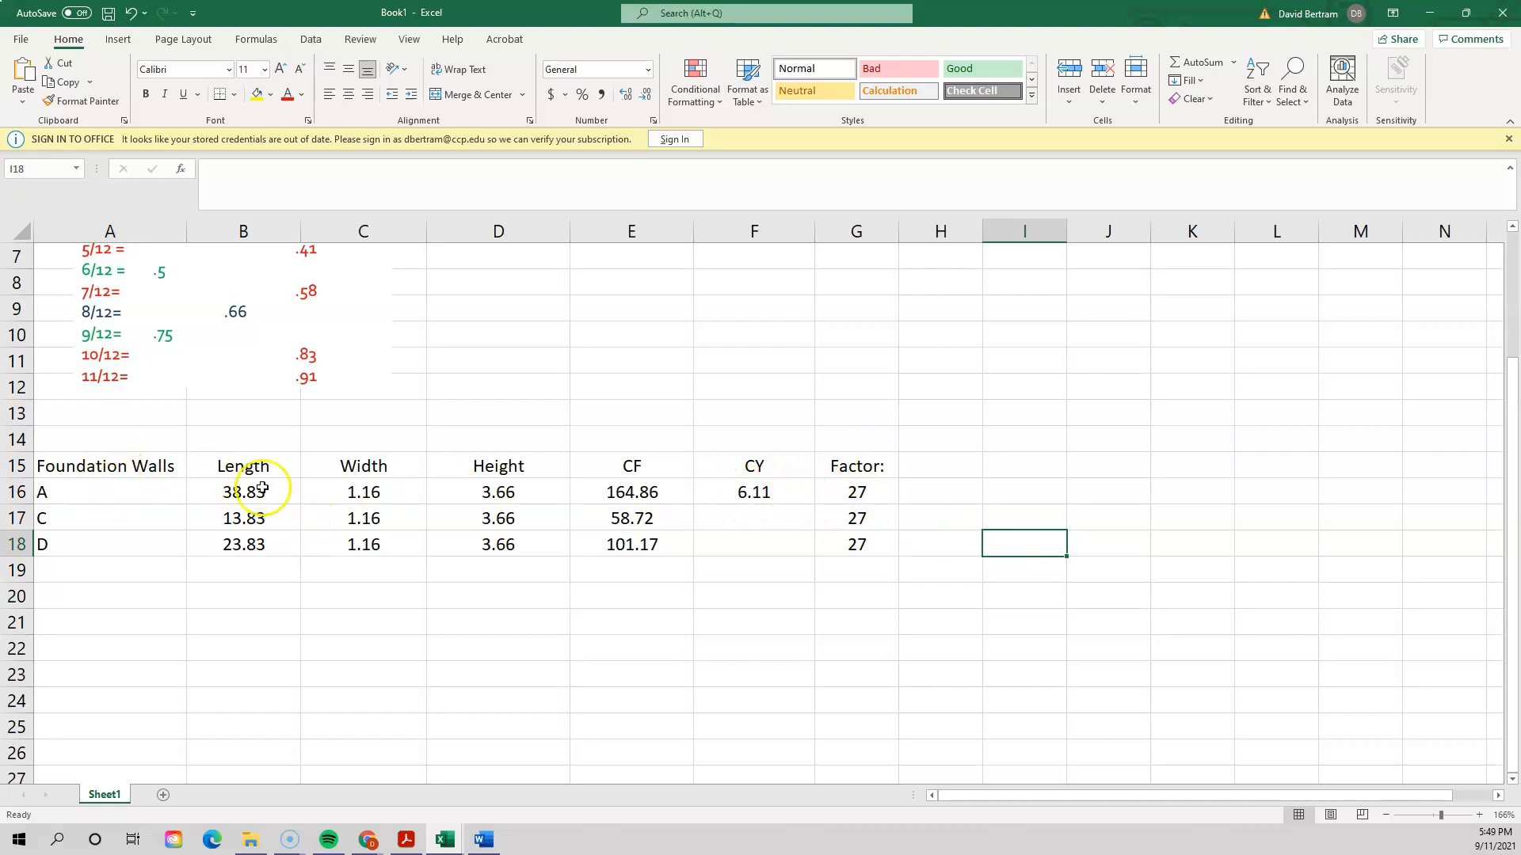
{"action": "left_click", "coordinate": [785, 492]}
{"action": "left_click_drag", "start_coordinate": [812, 504], "coordinate": [808, 545]}
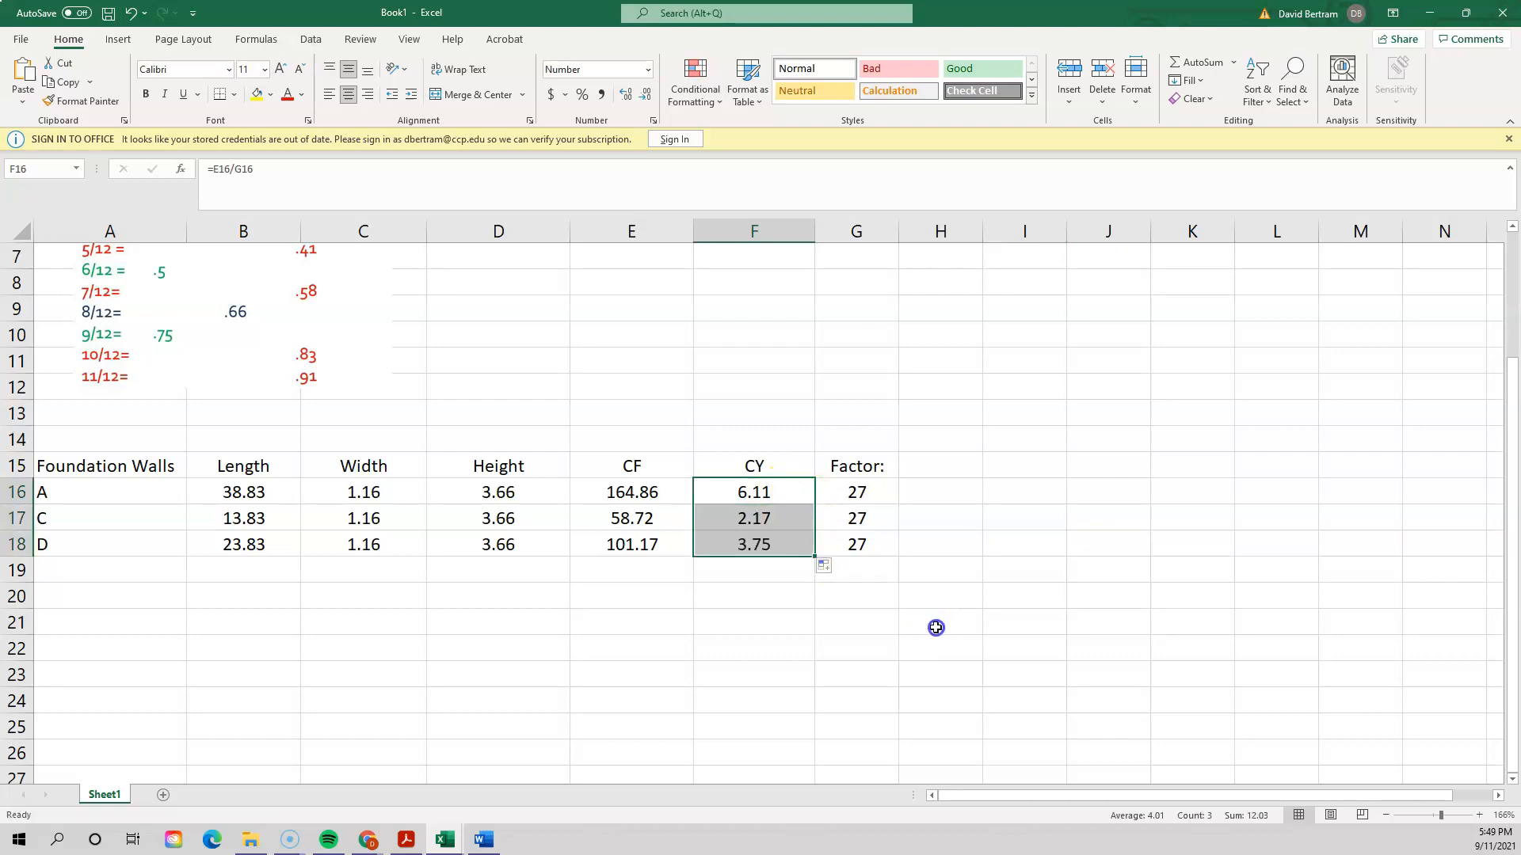
{"action": "left_click", "coordinate": [935, 625]}
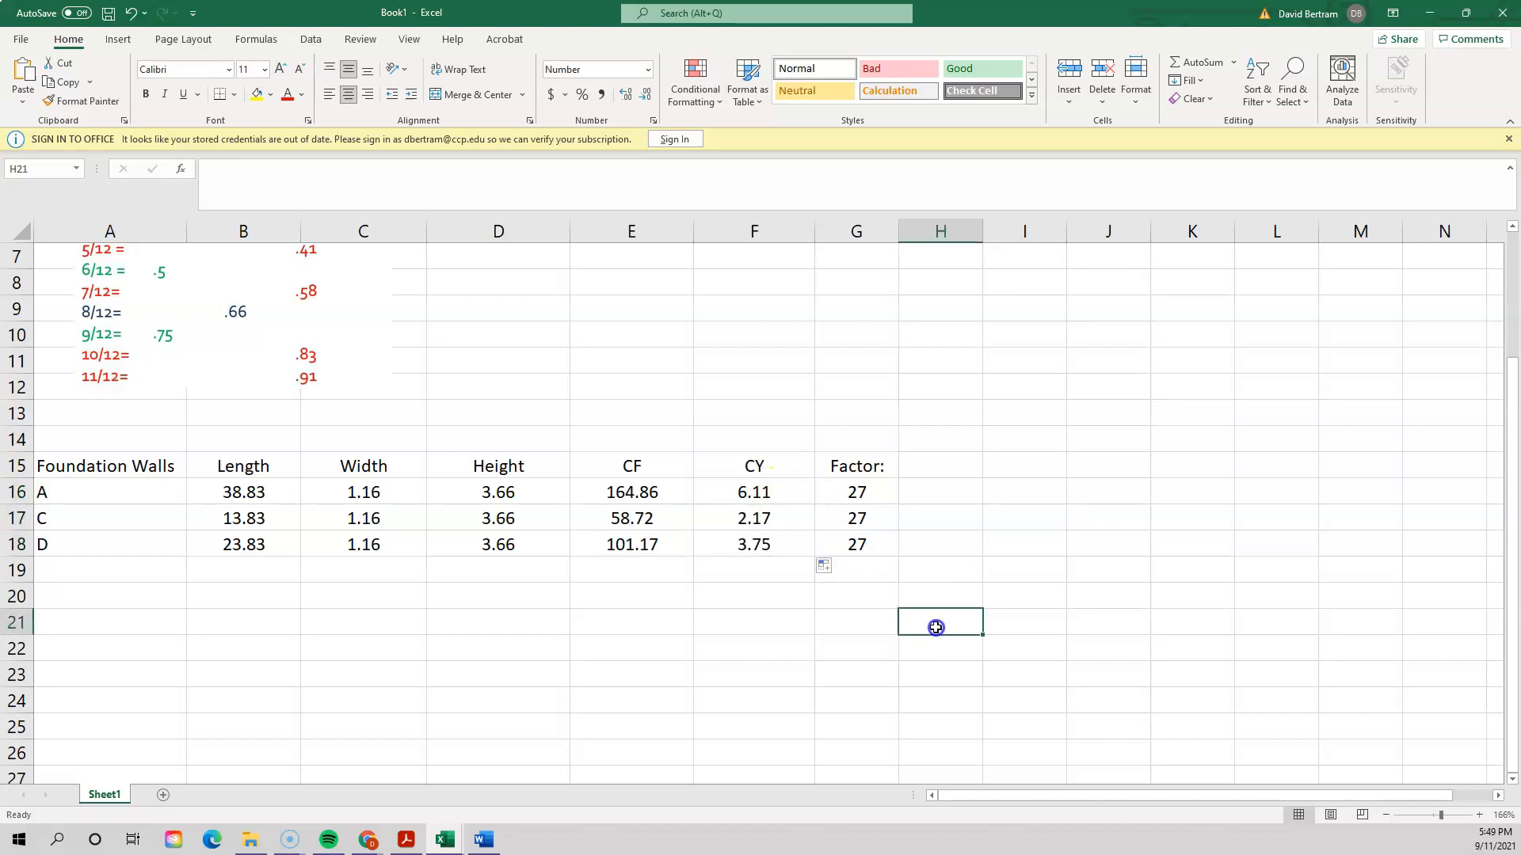
{"action": "double_click", "coordinate": [786, 520]}
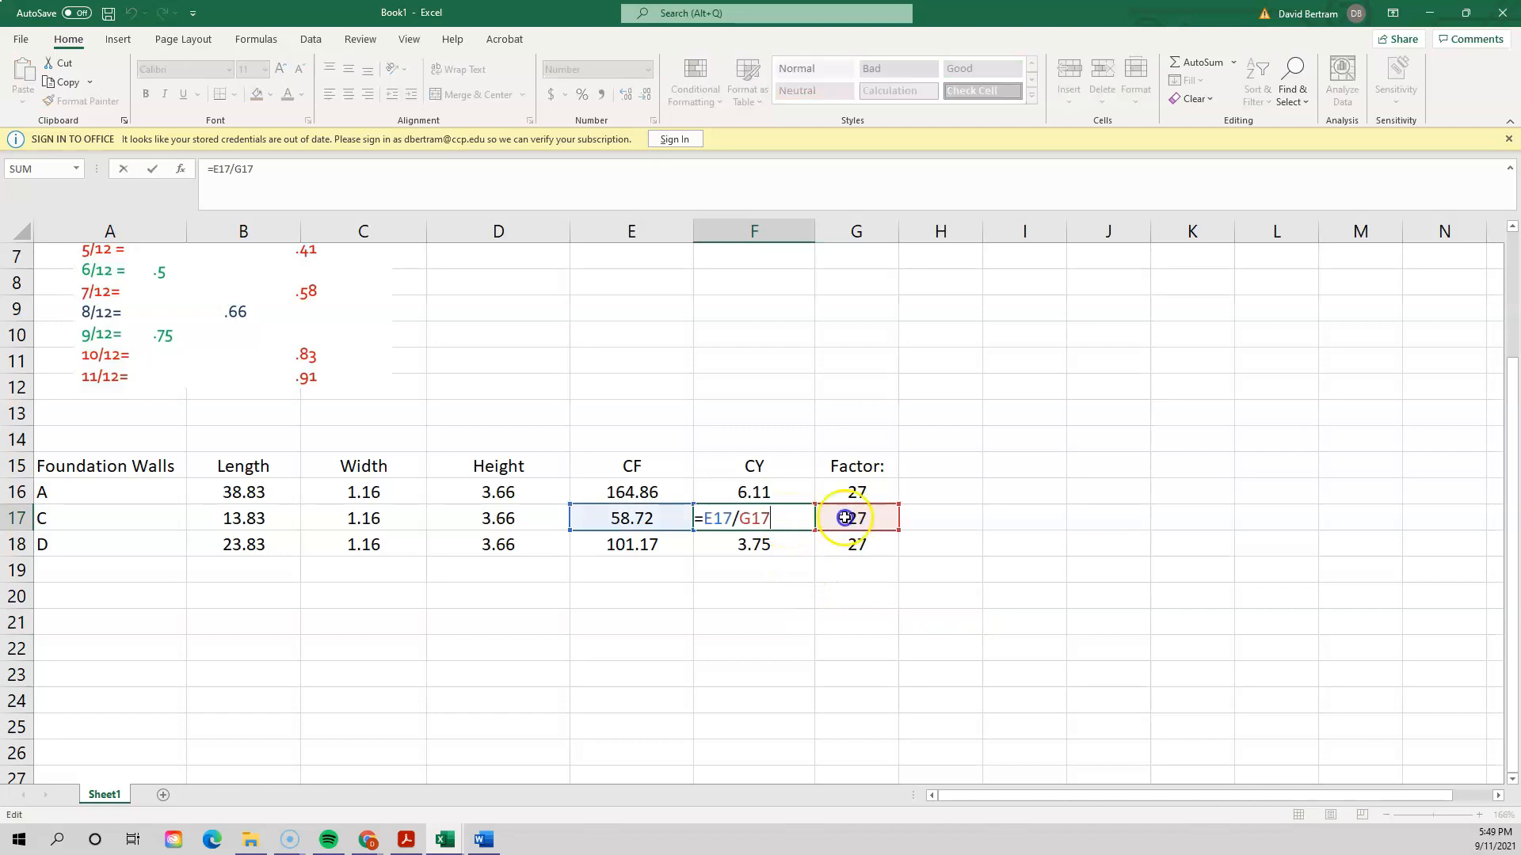
{"action": "left_click", "coordinate": [1071, 619]}
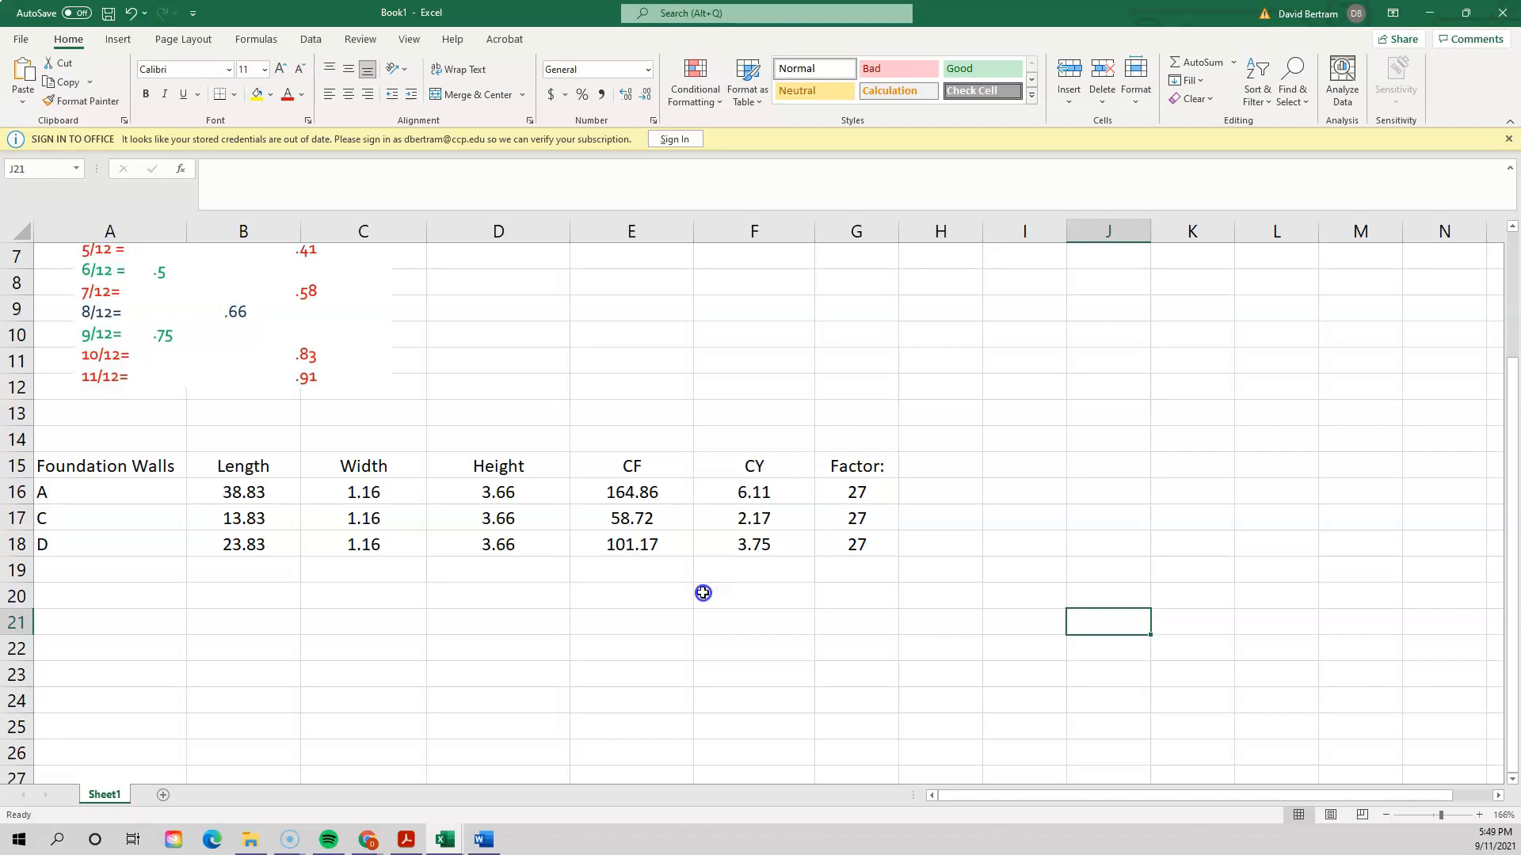
- Add the label "Total:" in E20 below the wall table
{"action": "left_click", "coordinate": [647, 599]}
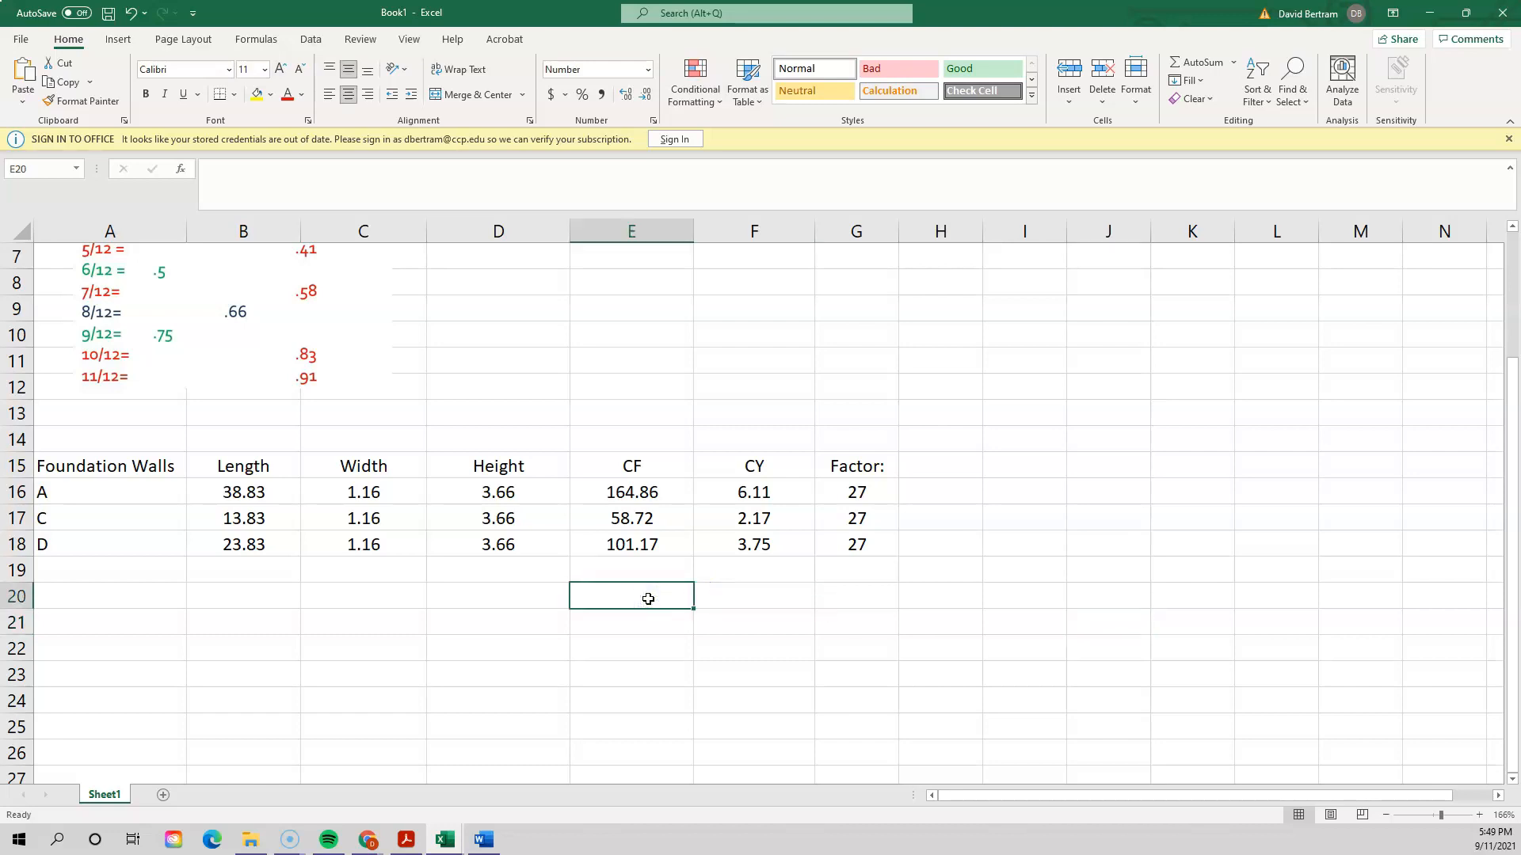
{"action": "type", "text": "Total"}
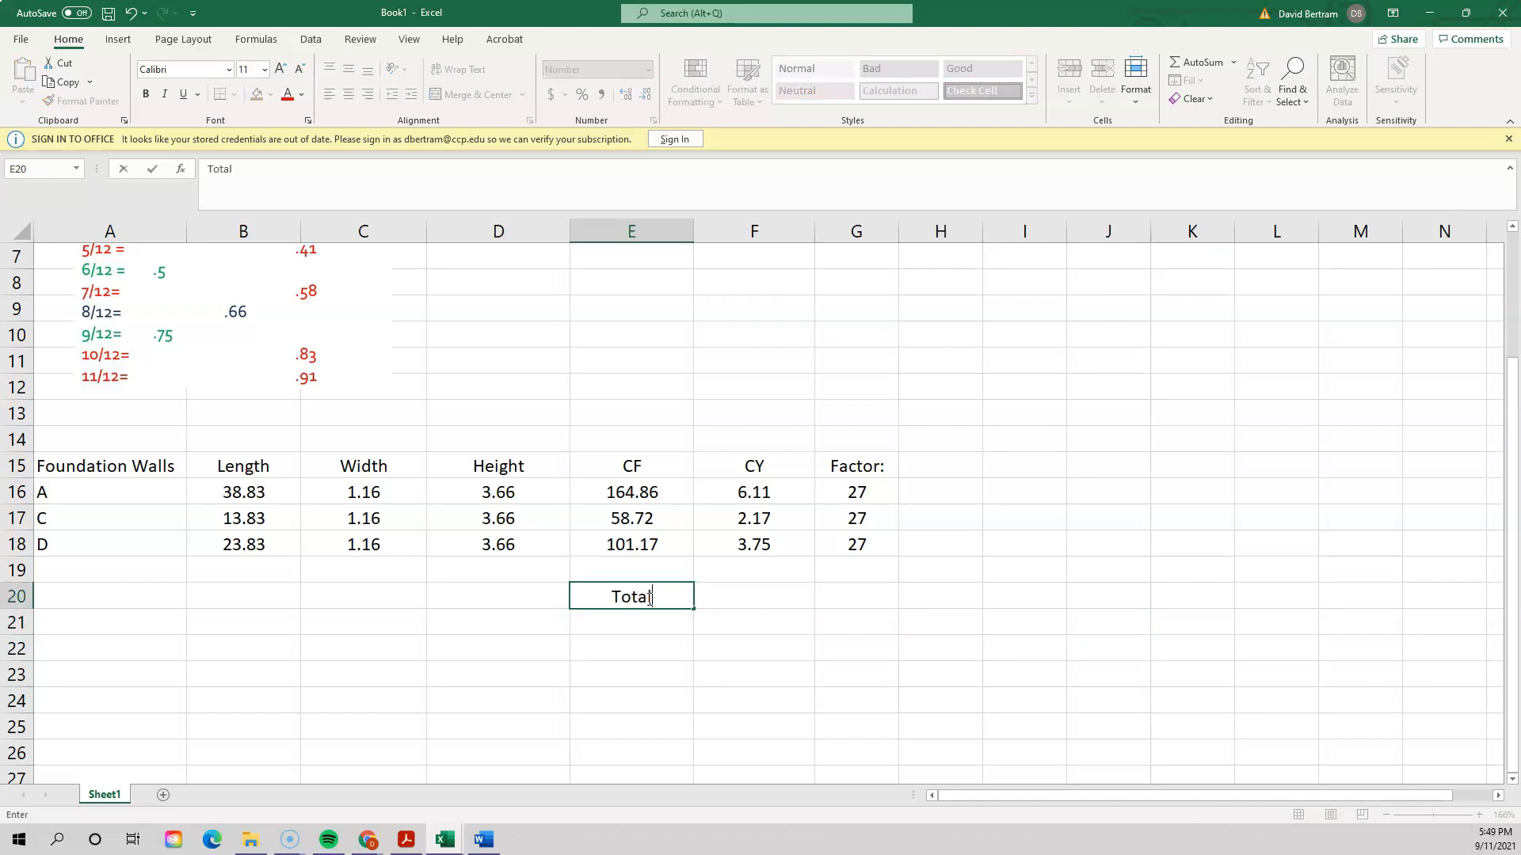
{"action": "type", "text": ":"}
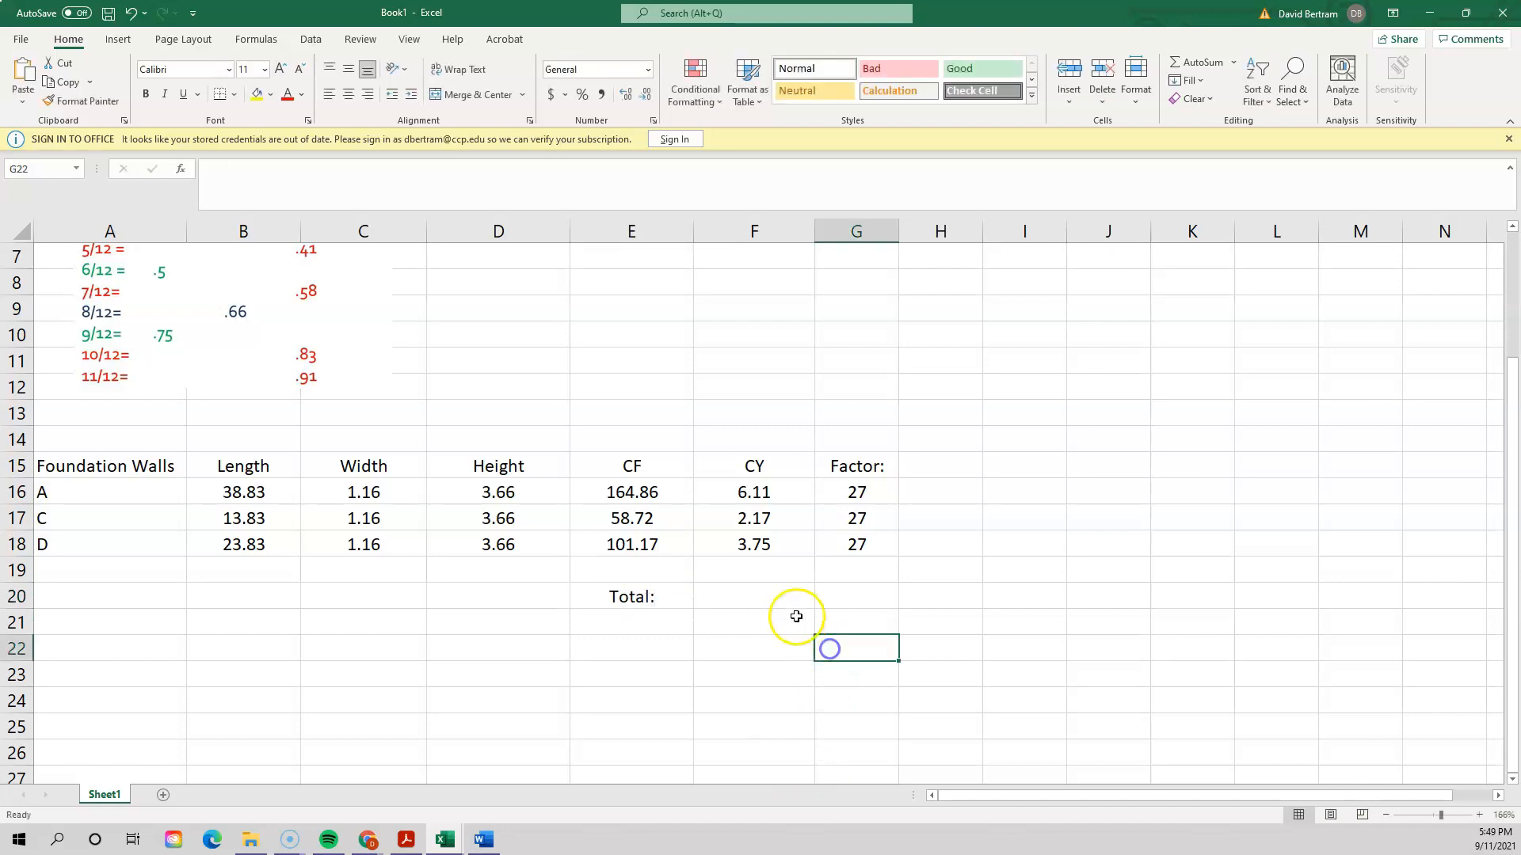
{"action": "left_click", "coordinate": [778, 598]}
{"action": "type", "text": "="}
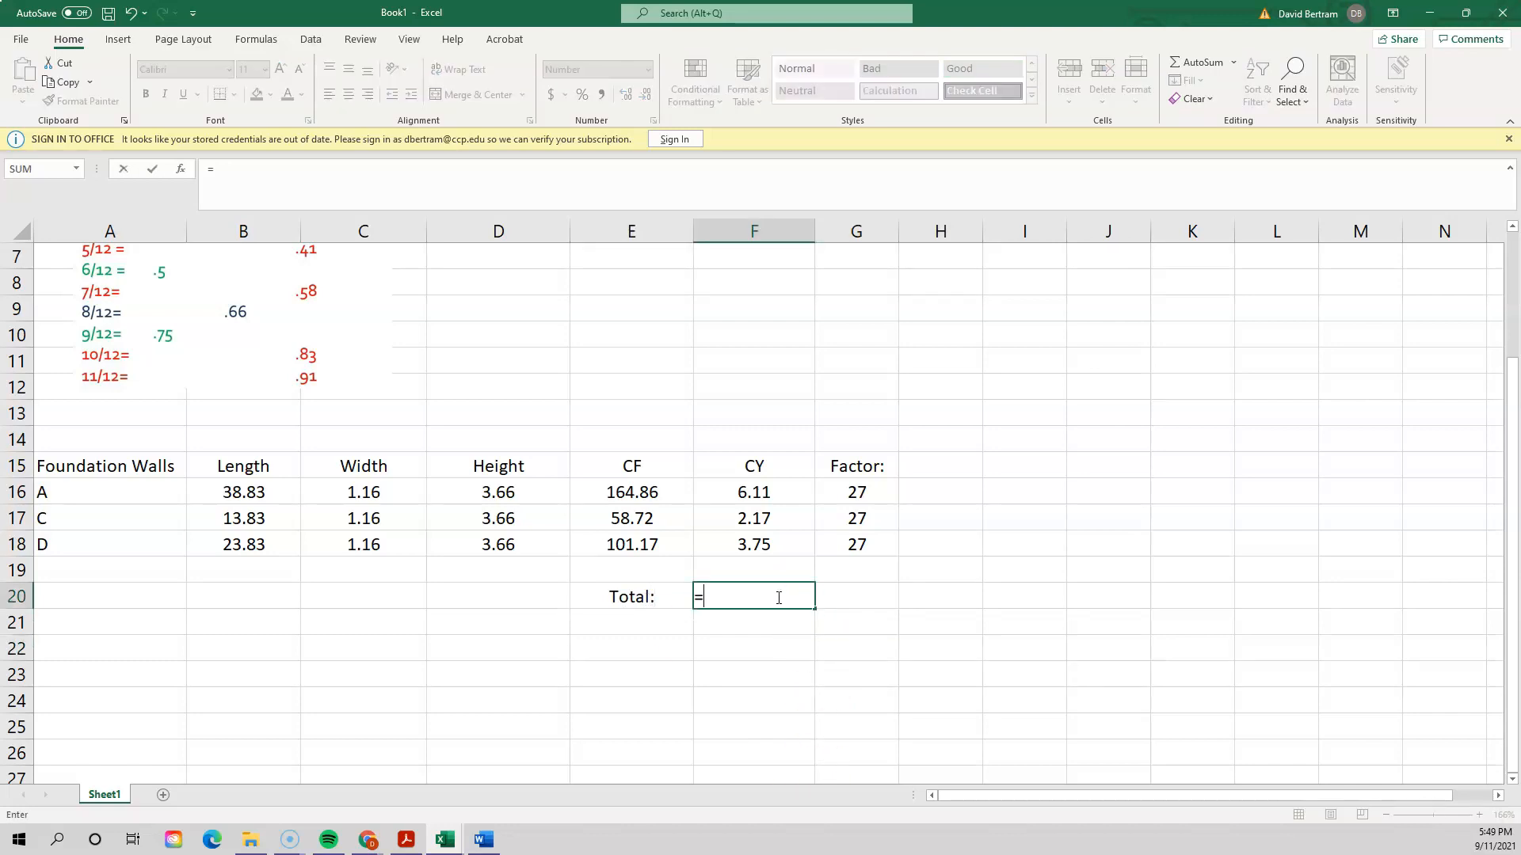
{"action": "left_click", "coordinate": [774, 491]}
{"action": "left_click_drag", "start_coordinate": [774, 491], "coordinate": [769, 544]}
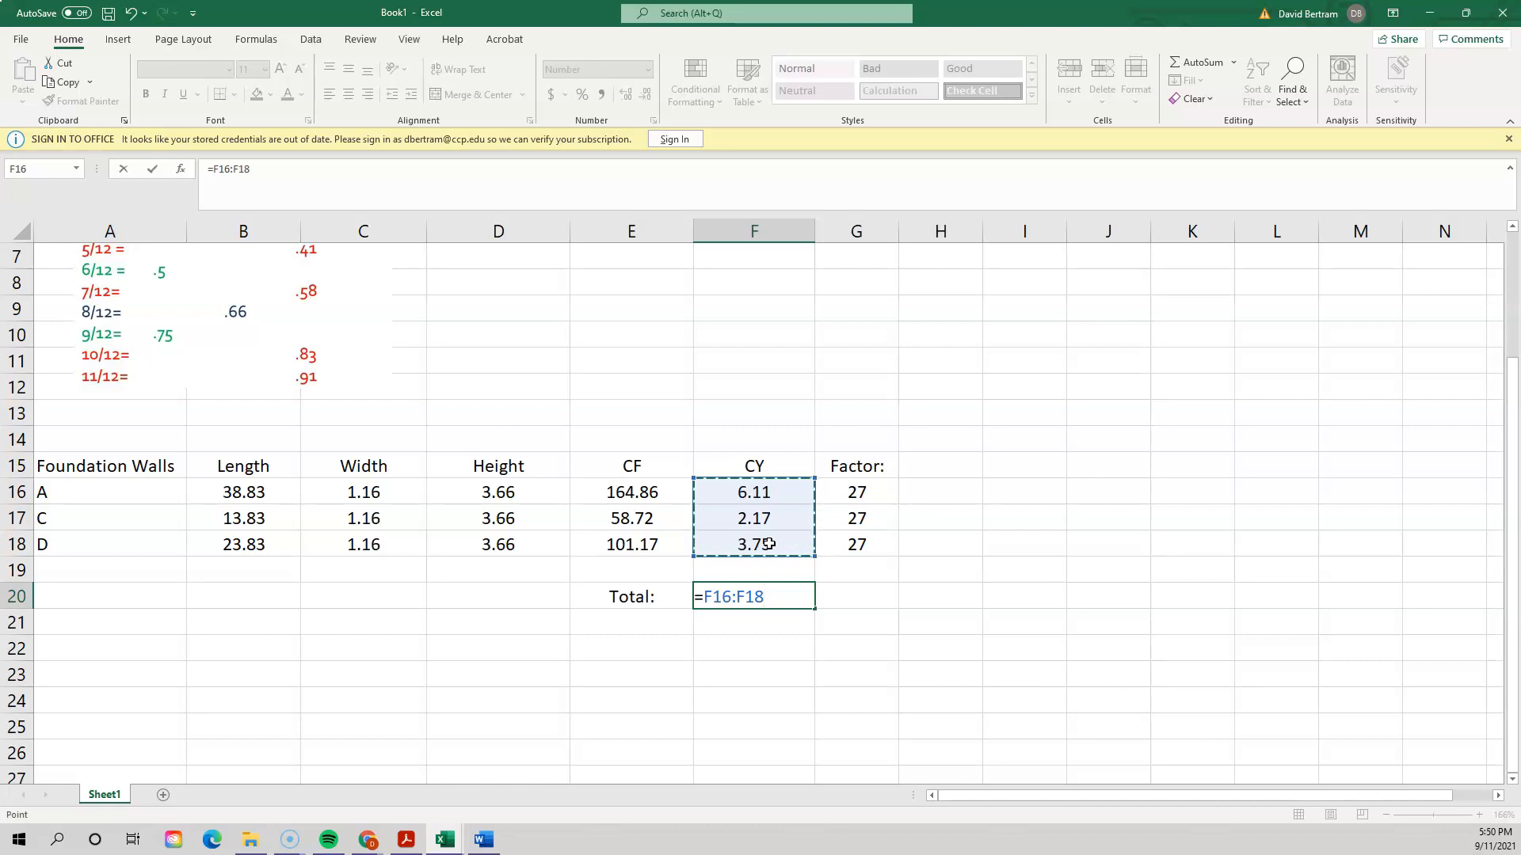
{"action": "key", "text": "BackSpace"}
{"action": "key", "text": "BackSpace"}
{"action": "key", "text": "BackSpace"}
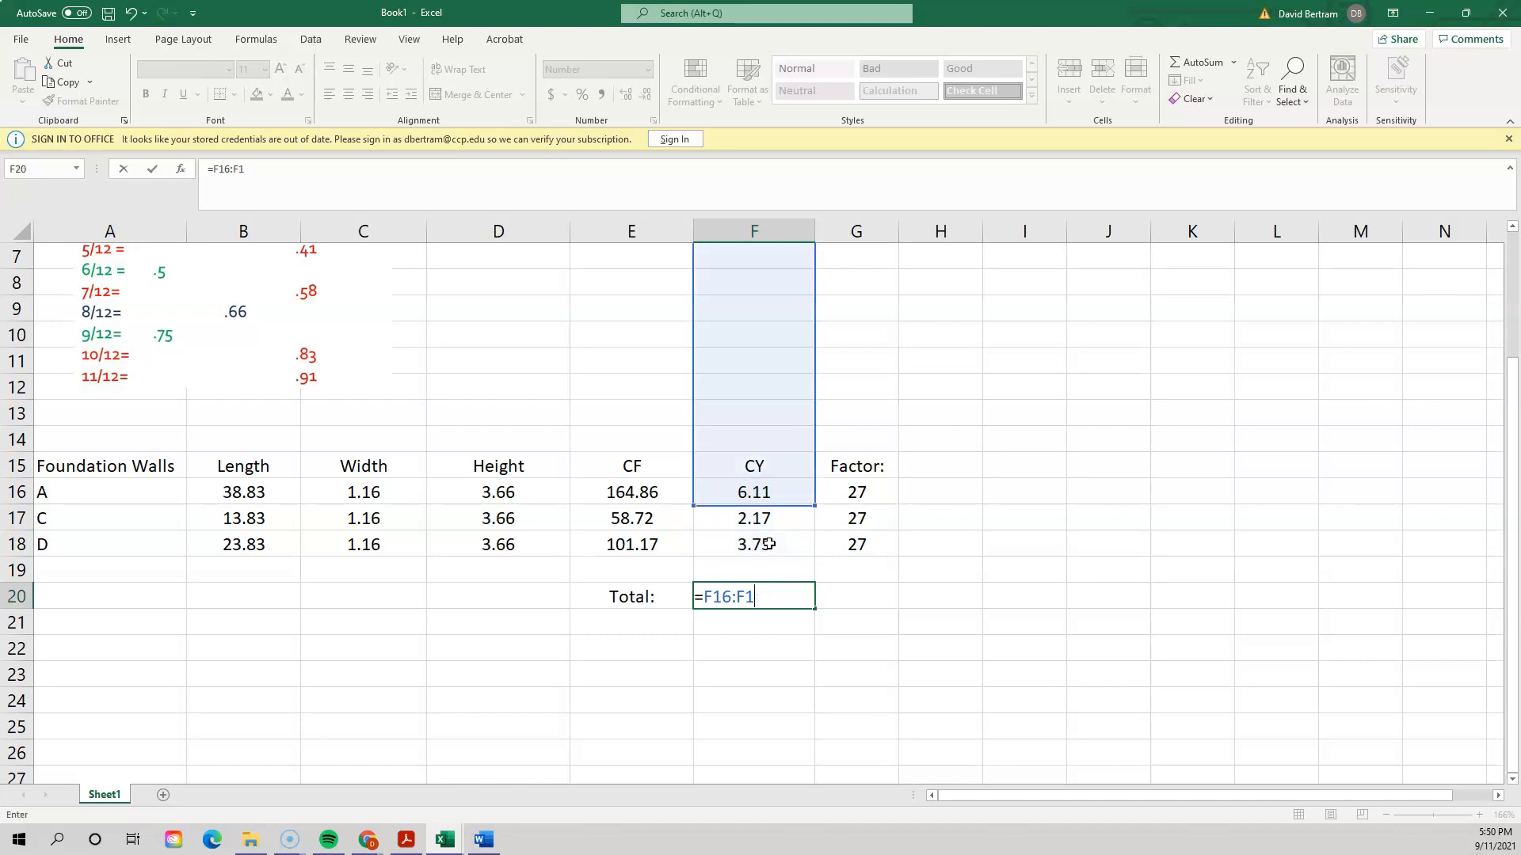
{"action": "left_click", "coordinate": [940, 623]}
{"action": "key", "text": "Escape"}
- Try to total the cubic yards of F16 to F18 in F20 by entering =sum
{"action": "left_click", "coordinate": [765, 598]}
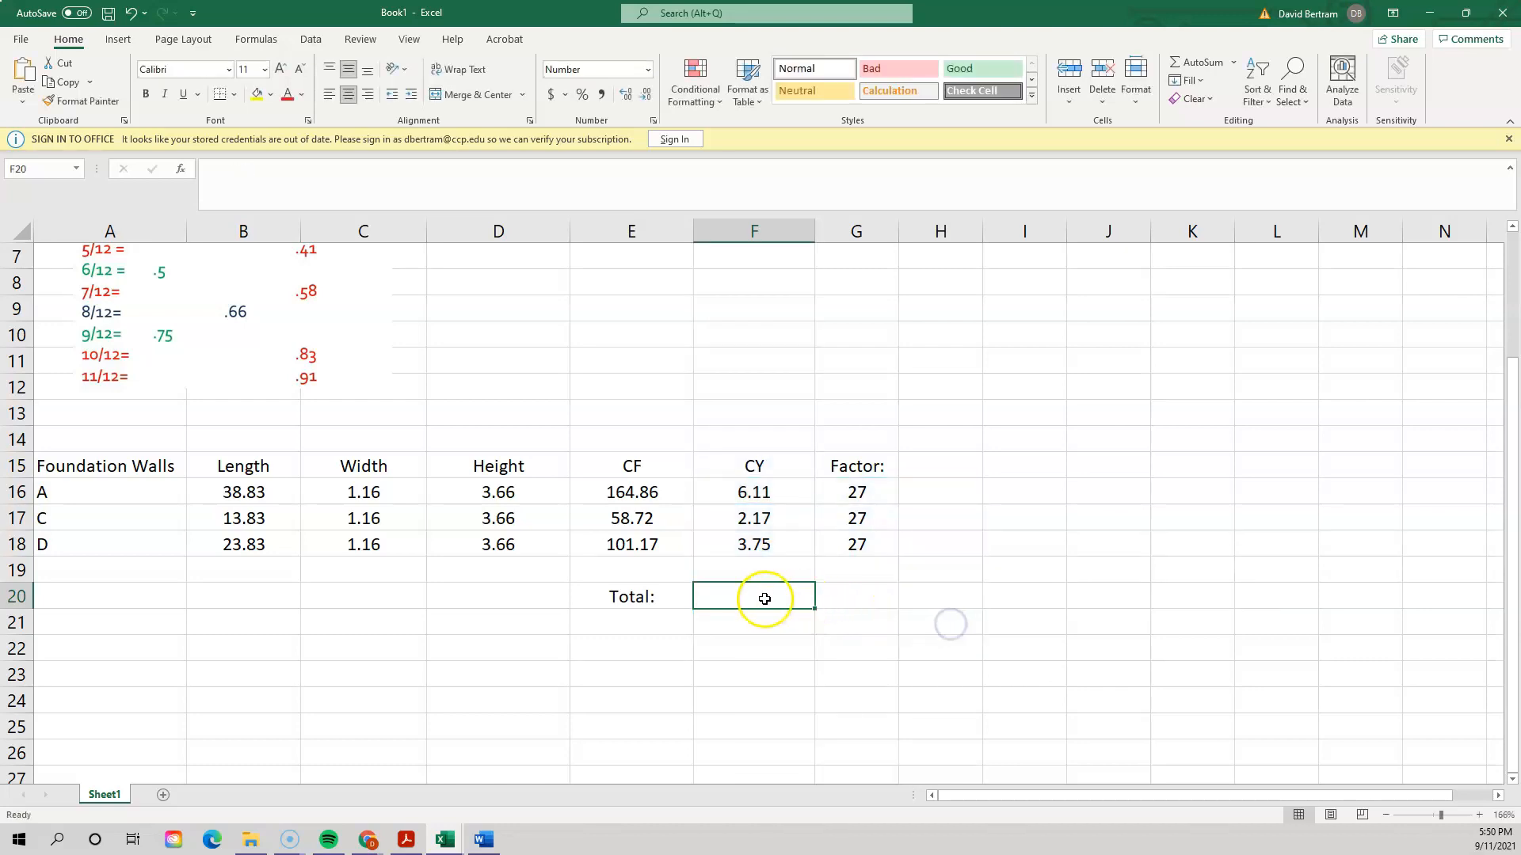
{"action": "type", "text": "=sum"}
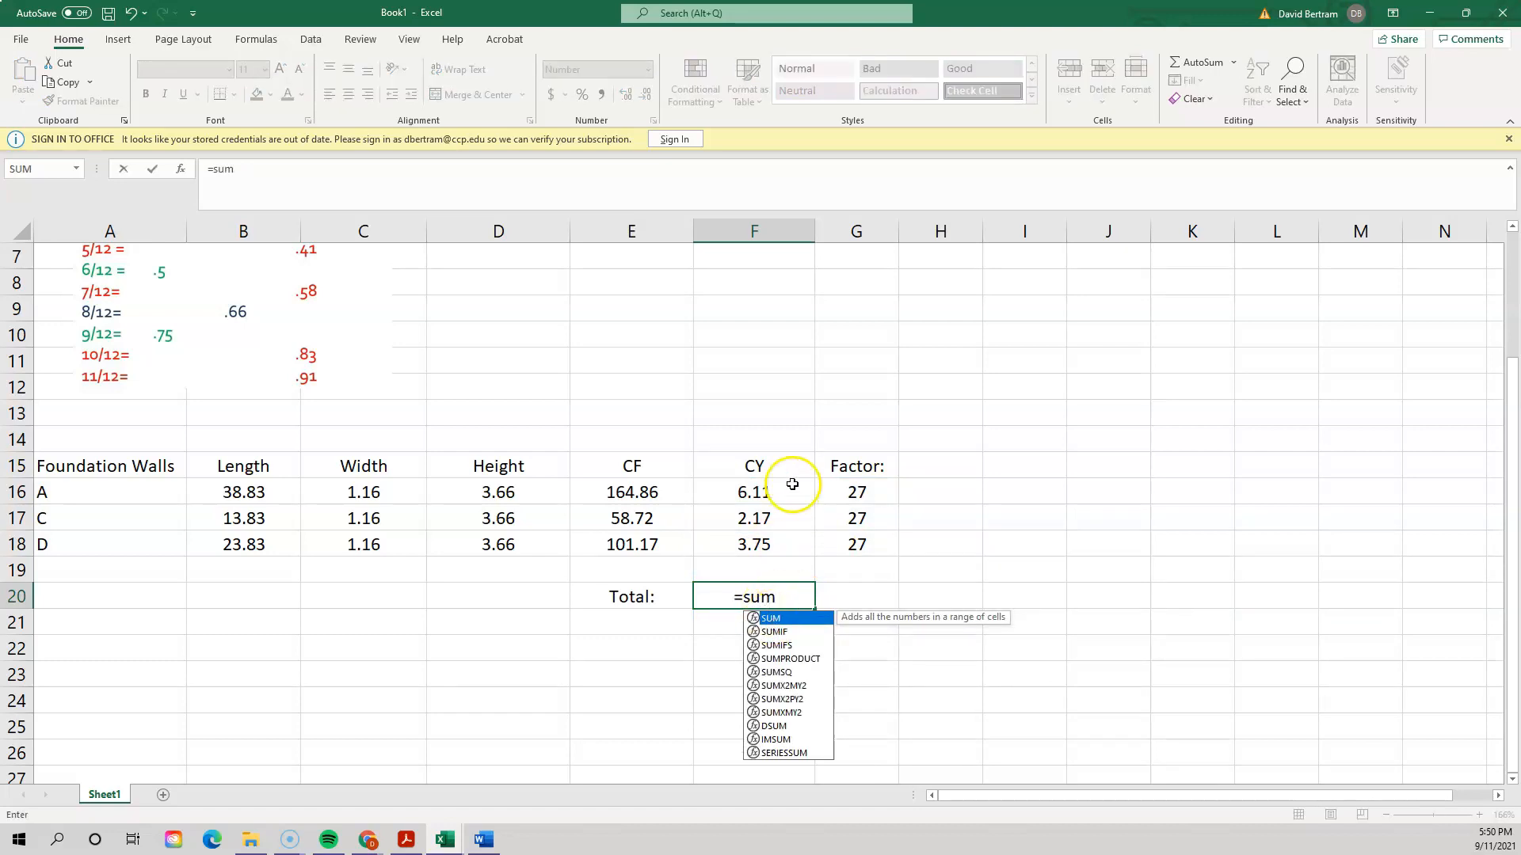
{"action": "left_click_drag", "start_coordinate": [789, 491], "coordinate": [790, 540]}
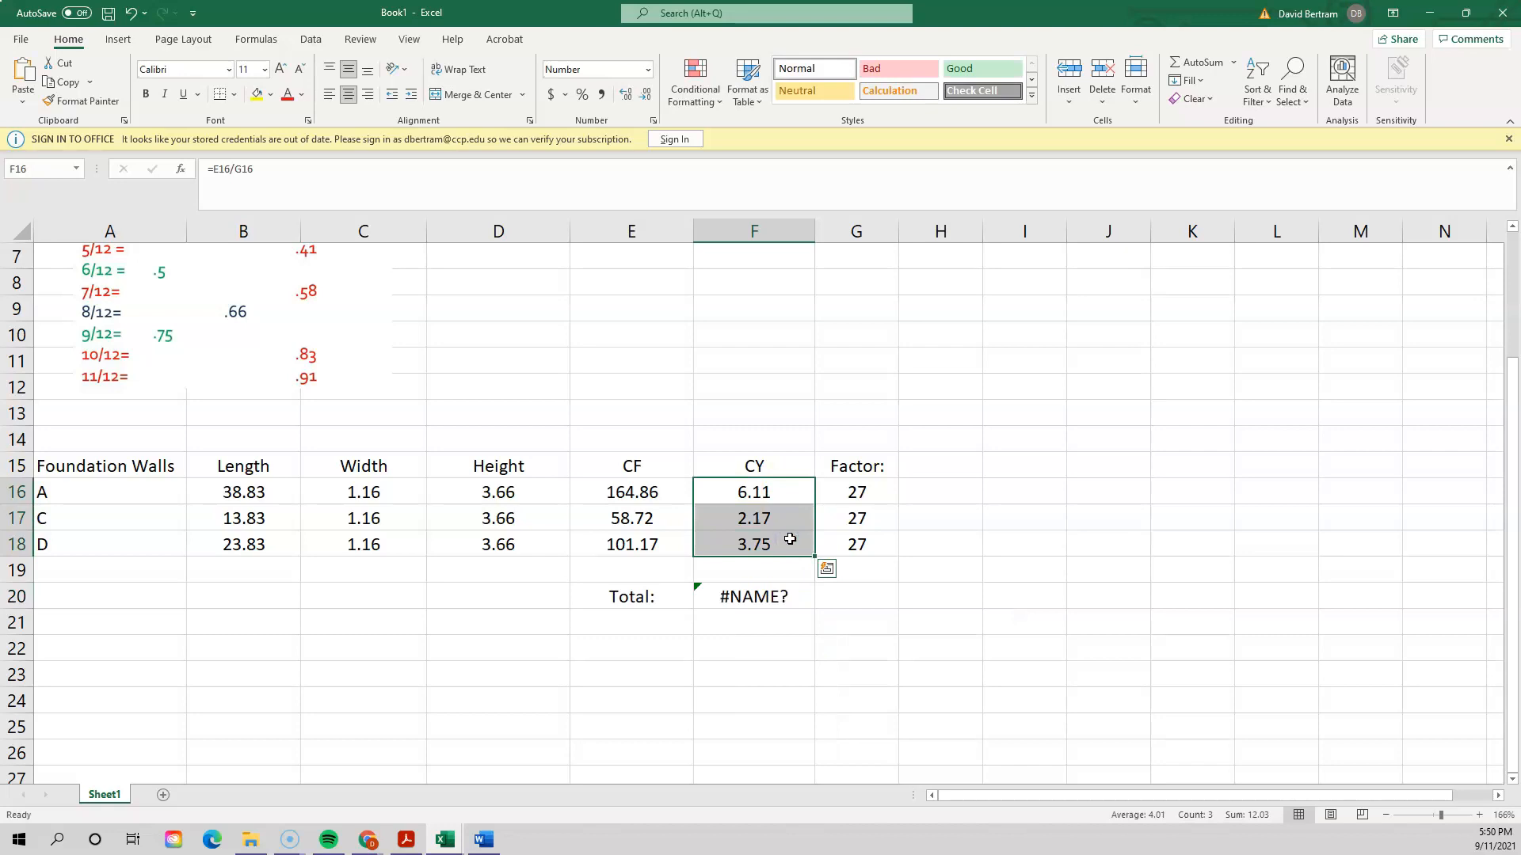
{"action": "left_click", "coordinate": [1024, 668]}
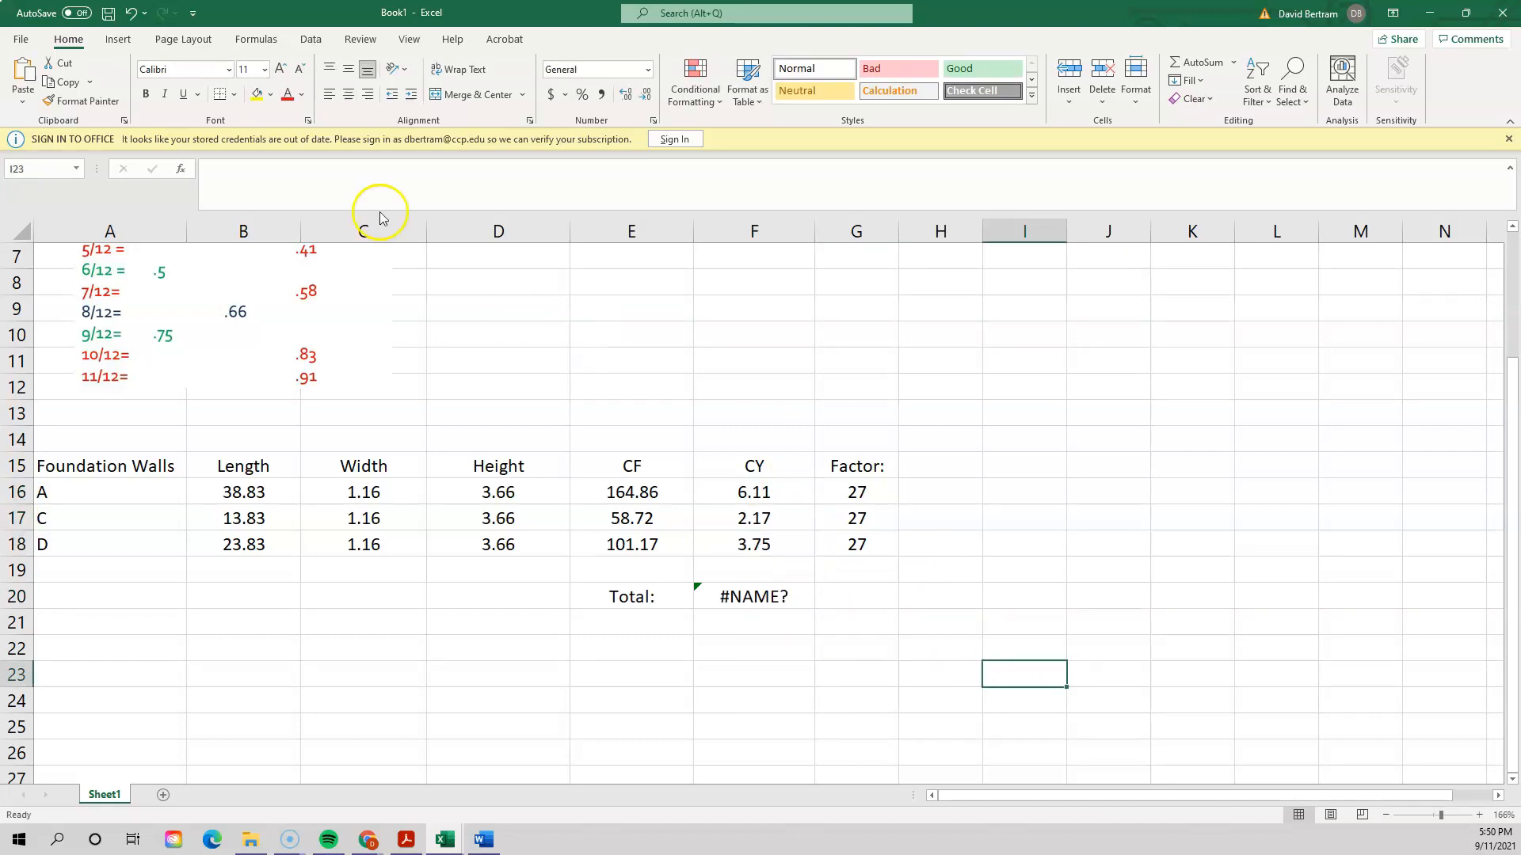
{"action": "left_click", "coordinate": [126, 14]}
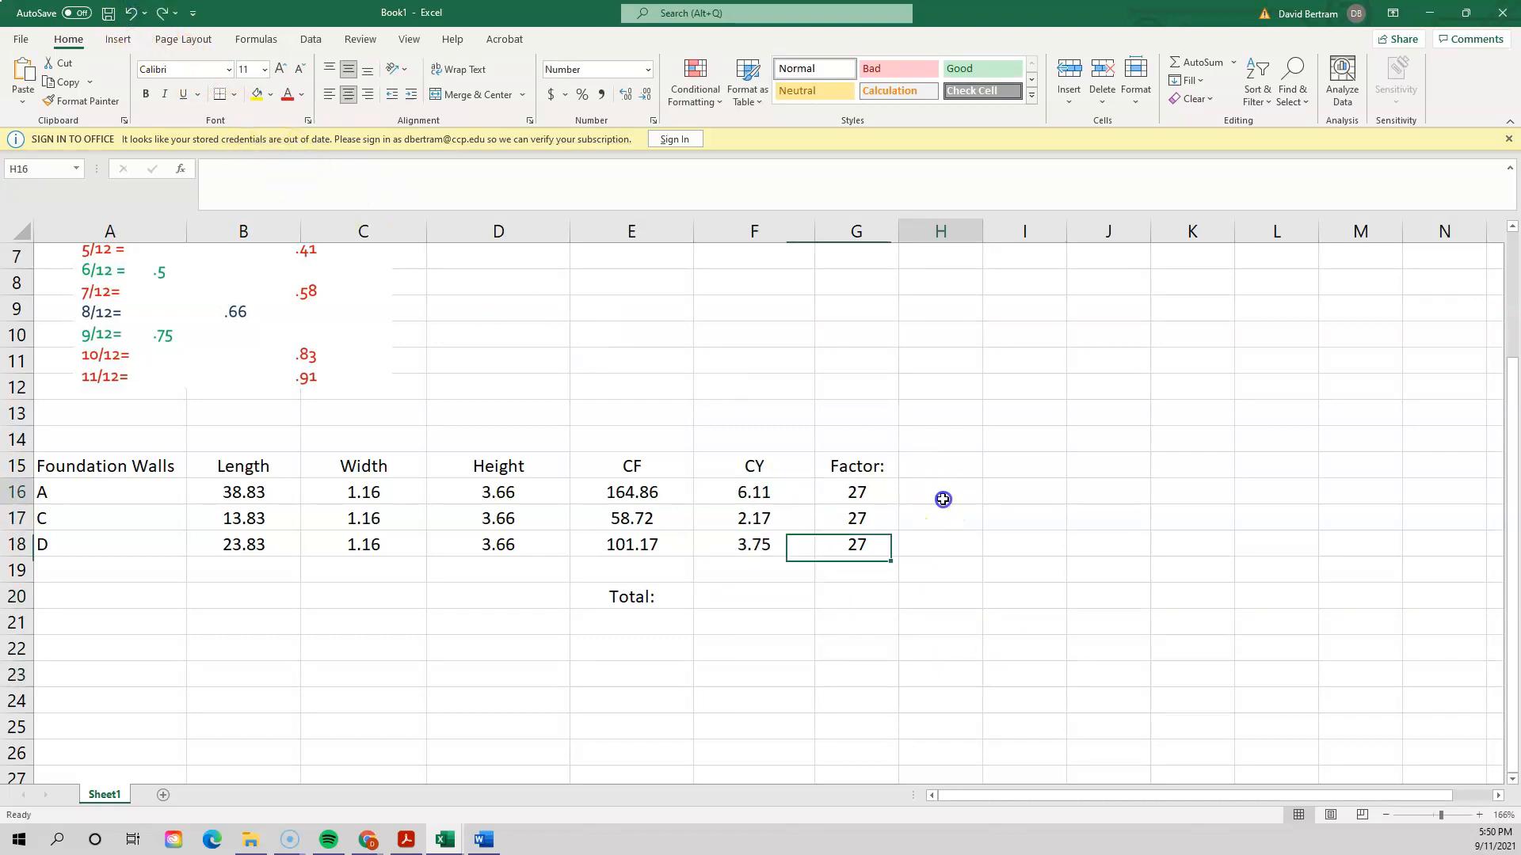
{"action": "left_click", "coordinate": [937, 498]}
{"action": "left_click", "coordinate": [162, 12]}
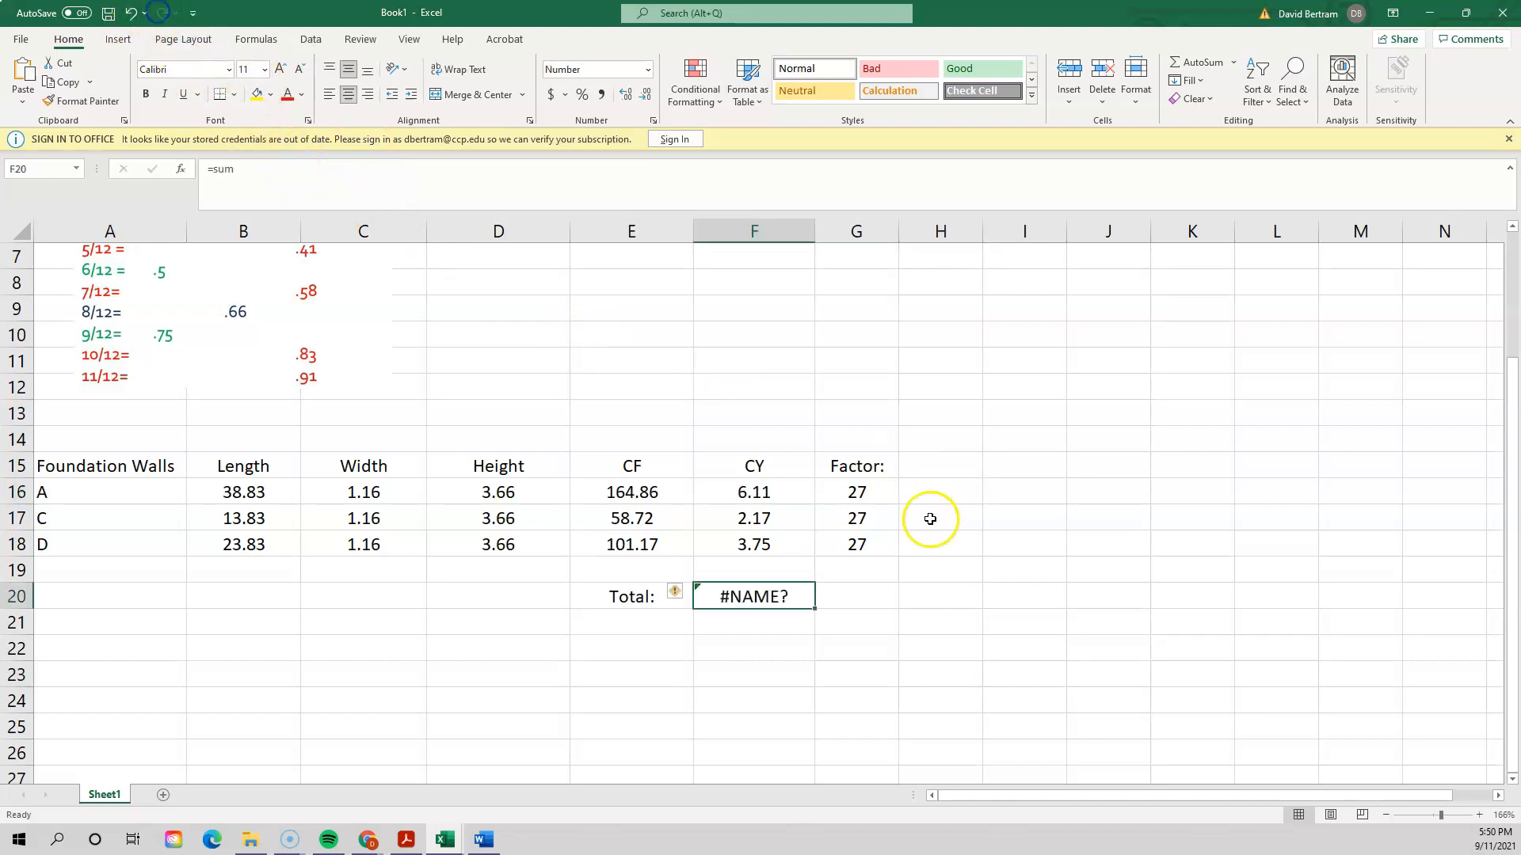
{"action": "left_click", "coordinate": [767, 669]}
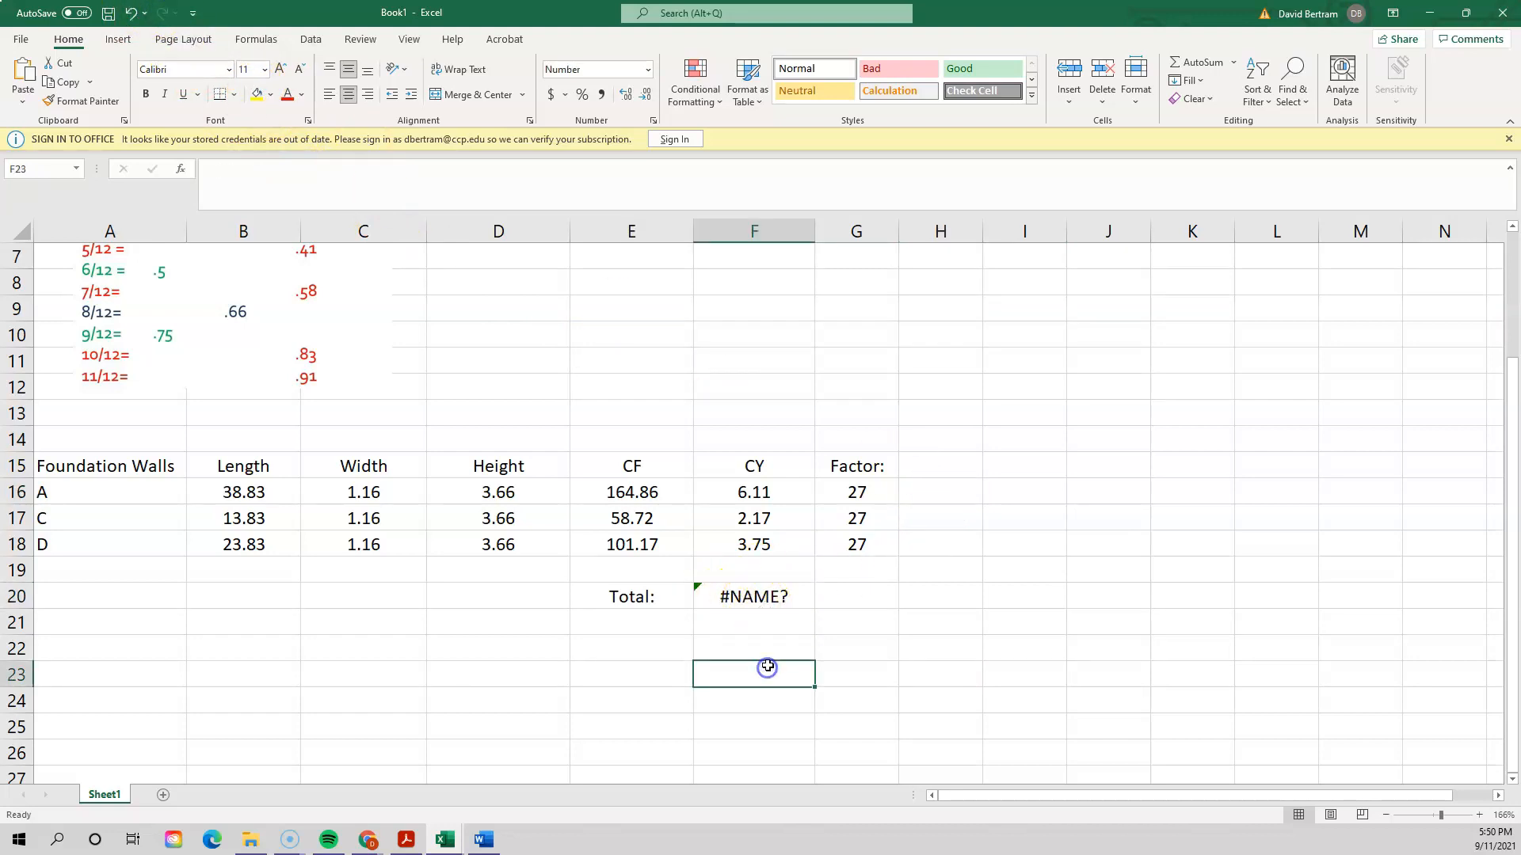
{"action": "left_click", "coordinate": [759, 596]}
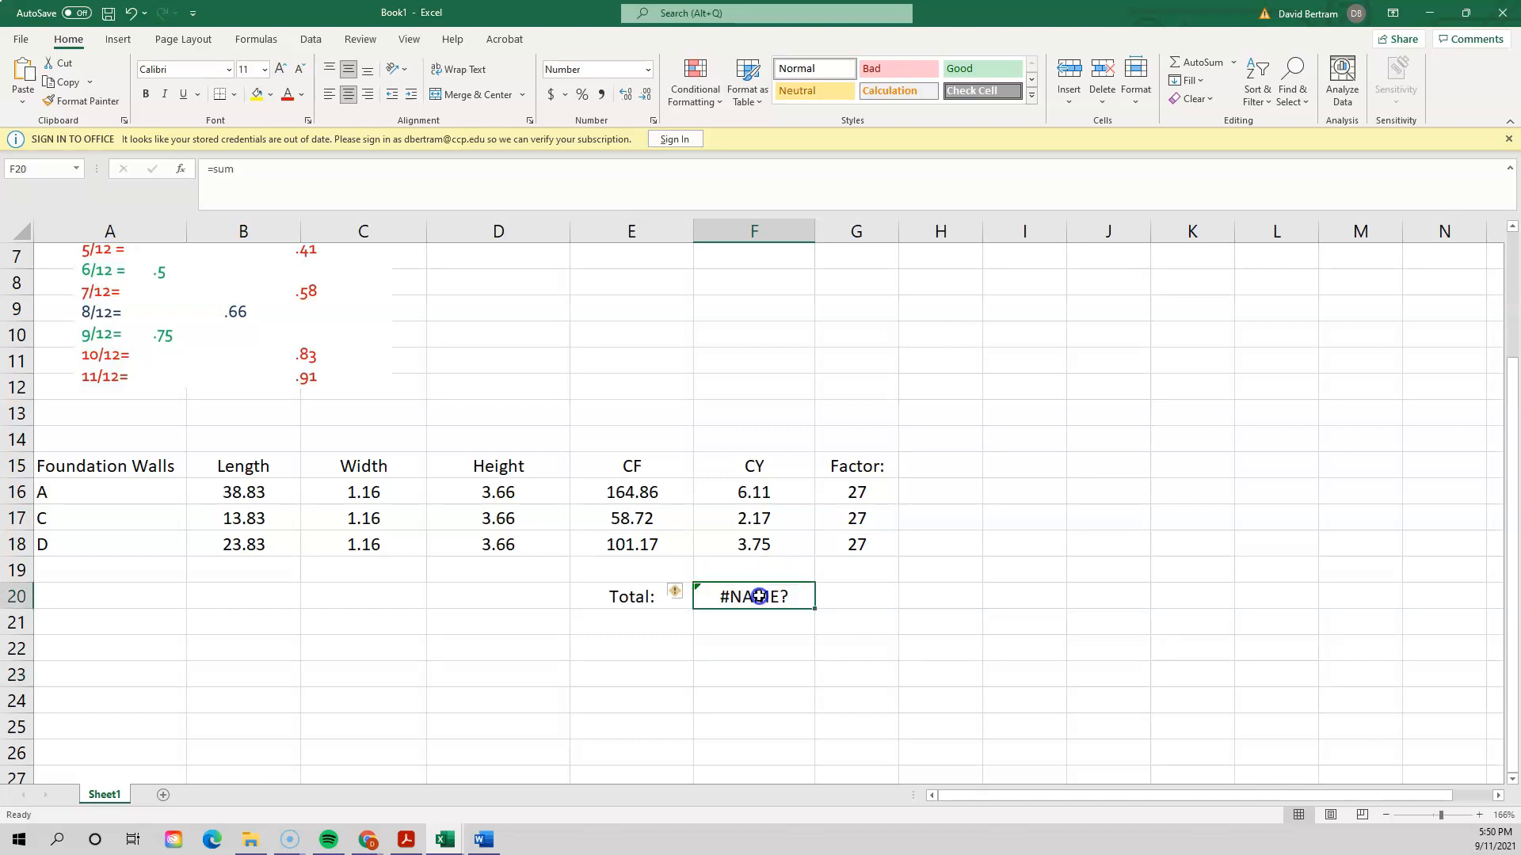
{"action": "right_click", "coordinate": [760, 596]}
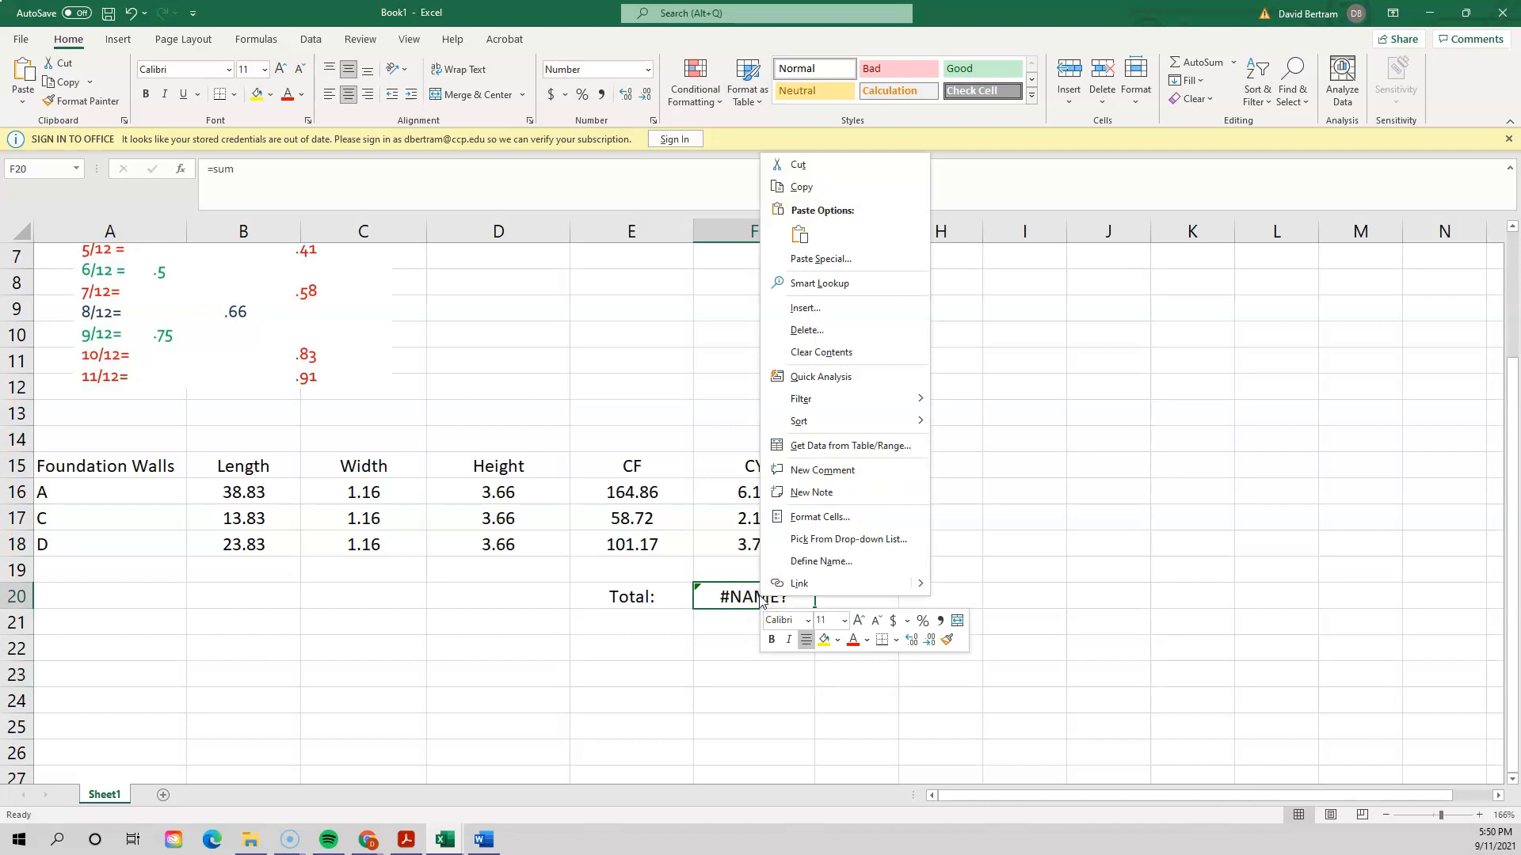
{"action": "left_click", "coordinate": [713, 658]}
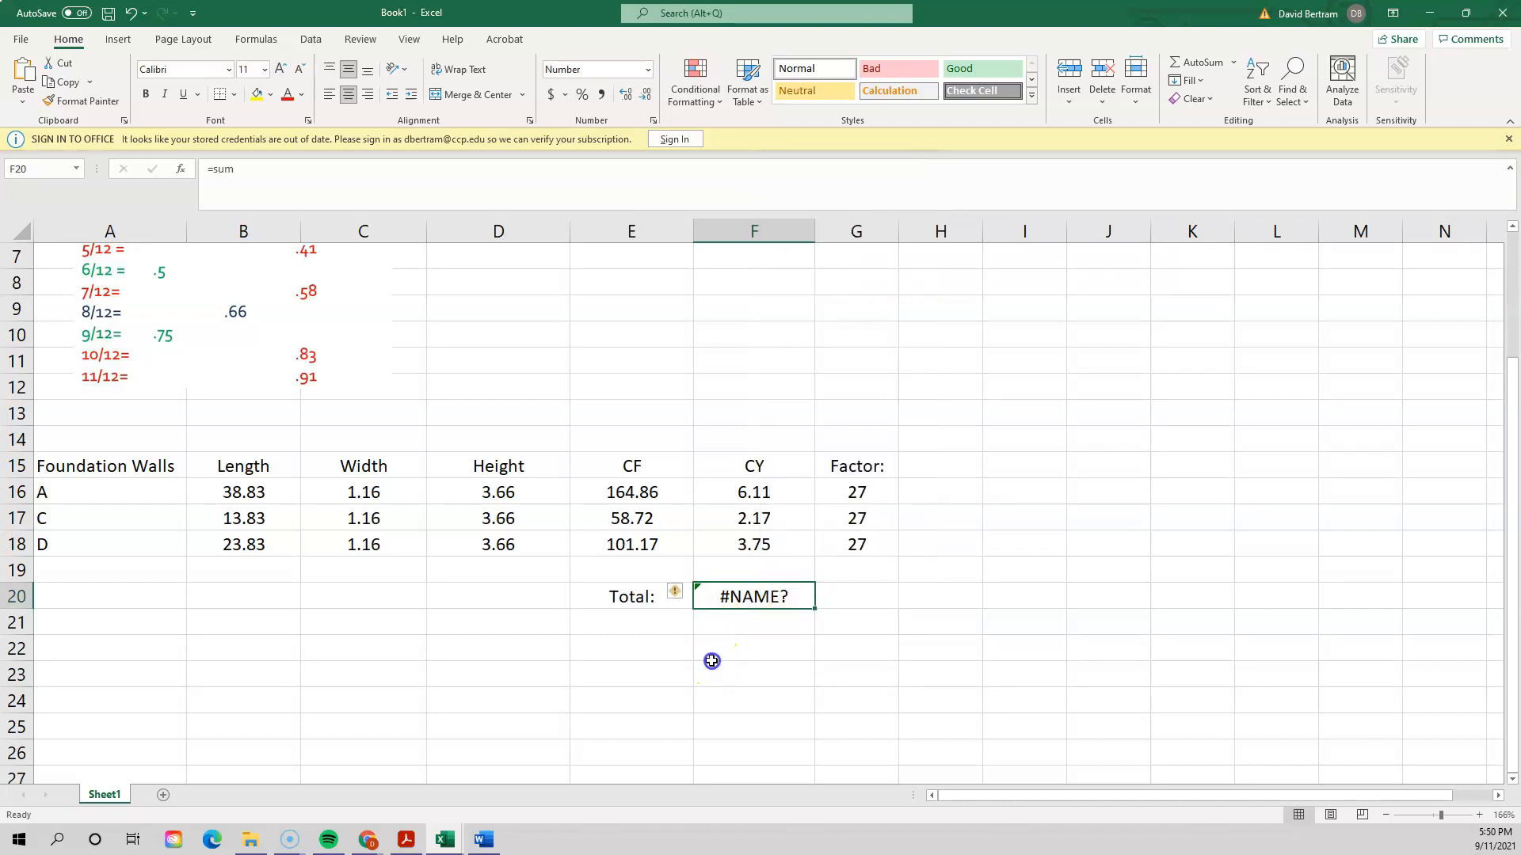
{"action": "left_click", "coordinate": [909, 667]}
{"action": "left_click", "coordinate": [850, 538]}
{"action": "right_click", "coordinate": [850, 539]}
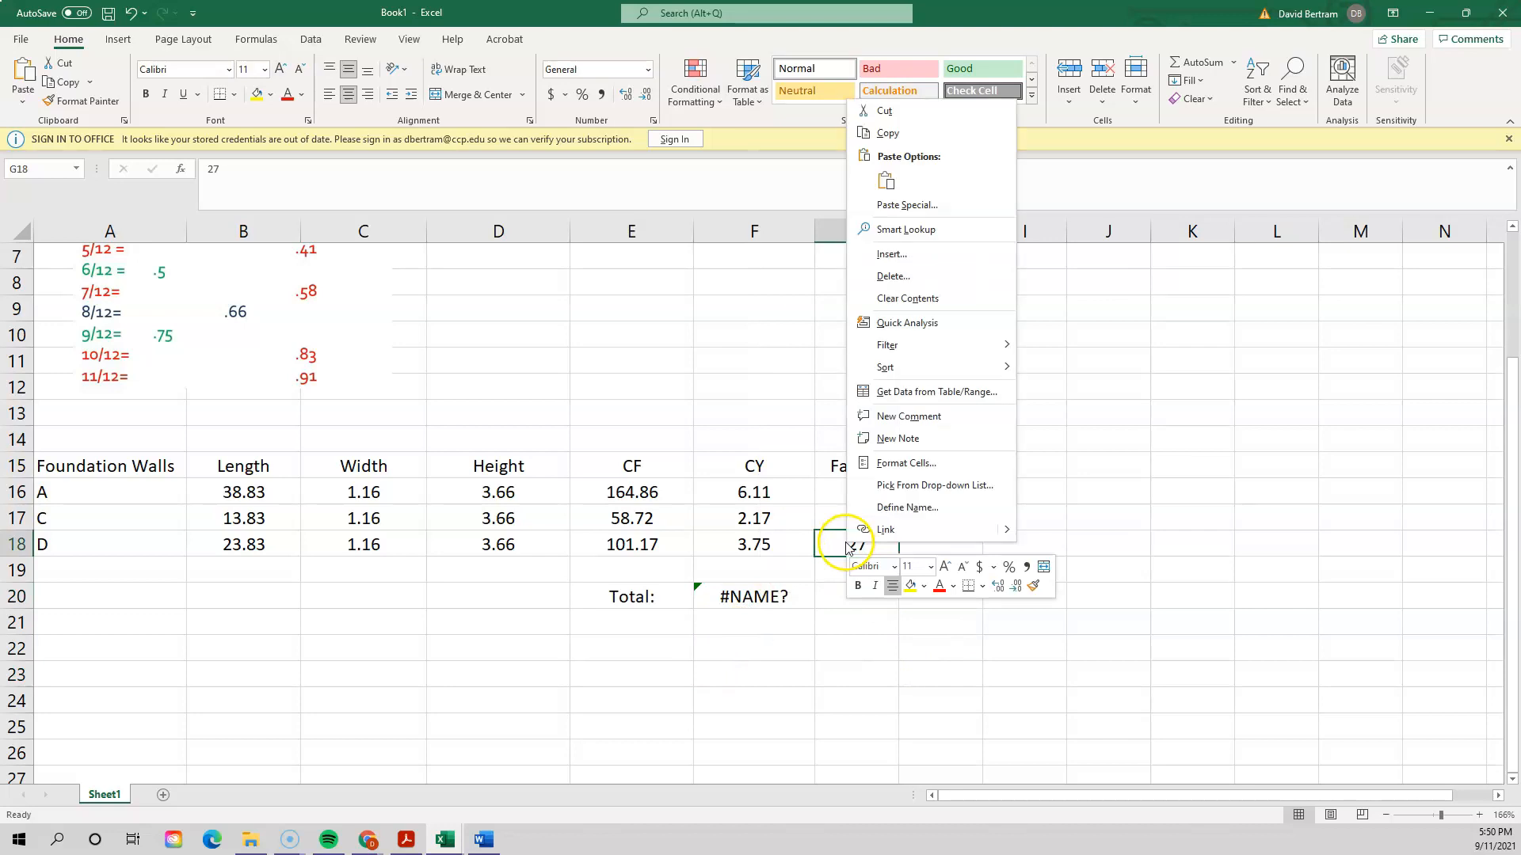
{"action": "left_click", "coordinate": [884, 655]}
- Clear the contents of total cell F20 and leave it selected
{"action": "left_click", "coordinate": [763, 597]}
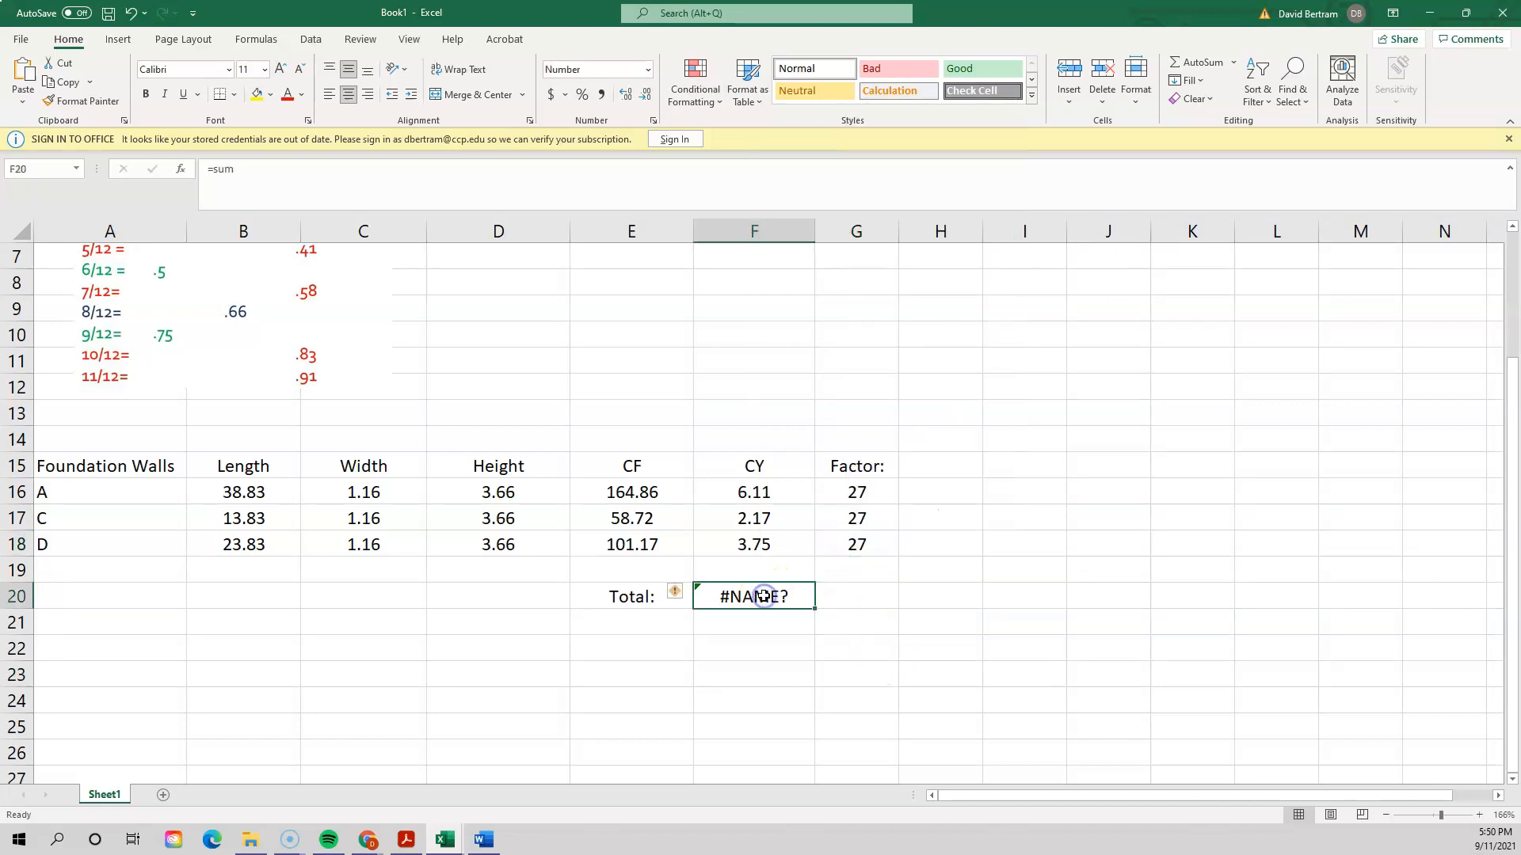
{"action": "right_click", "coordinate": [764, 596]}
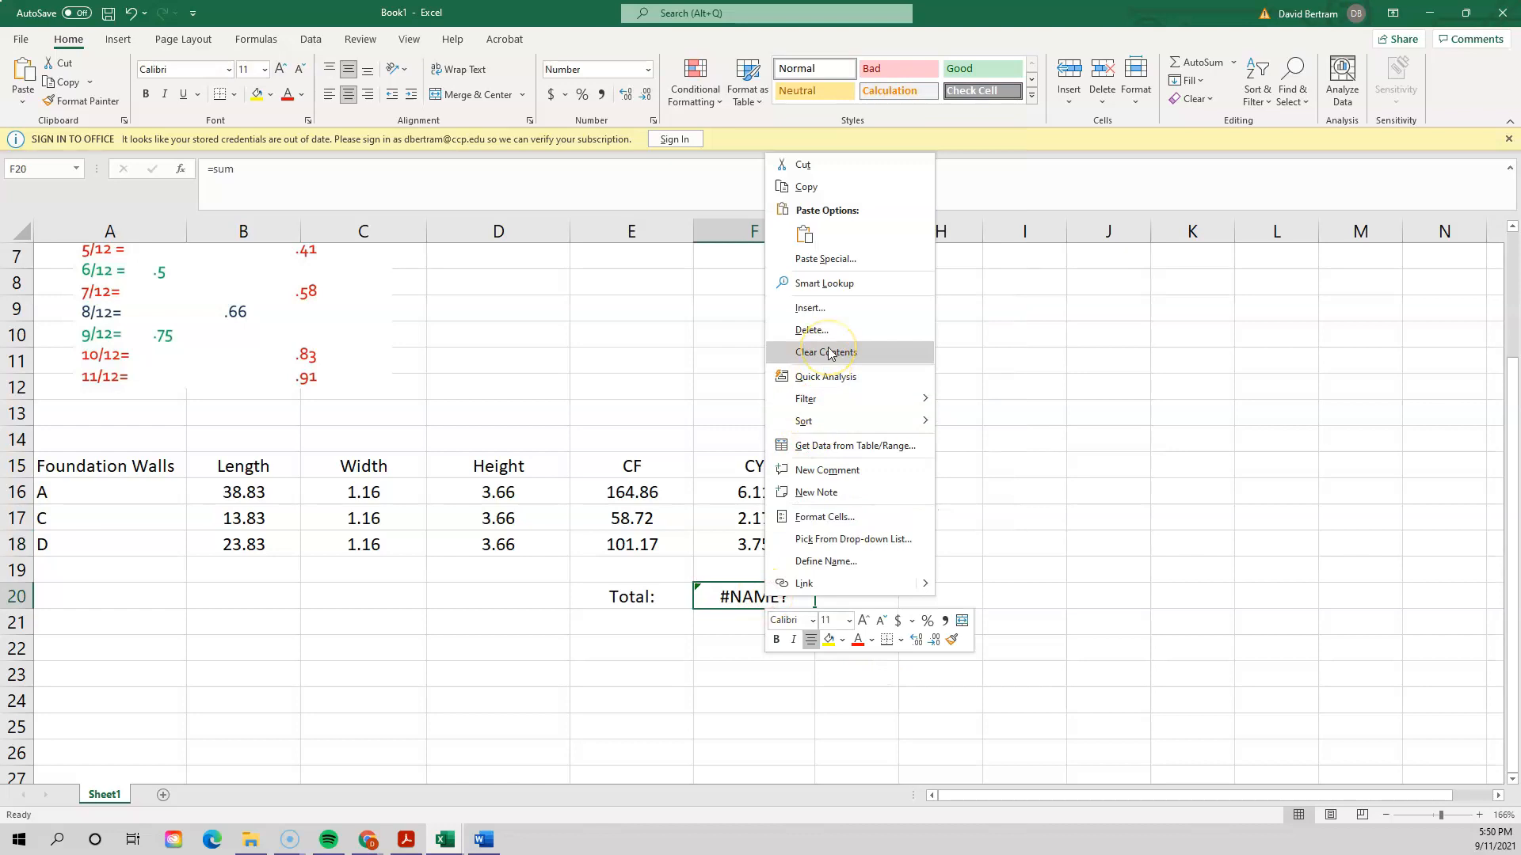
{"action": "left_click", "coordinate": [830, 352]}
{"action": "left_click", "coordinate": [1025, 596]}
{"action": "left_click", "coordinate": [747, 570]}
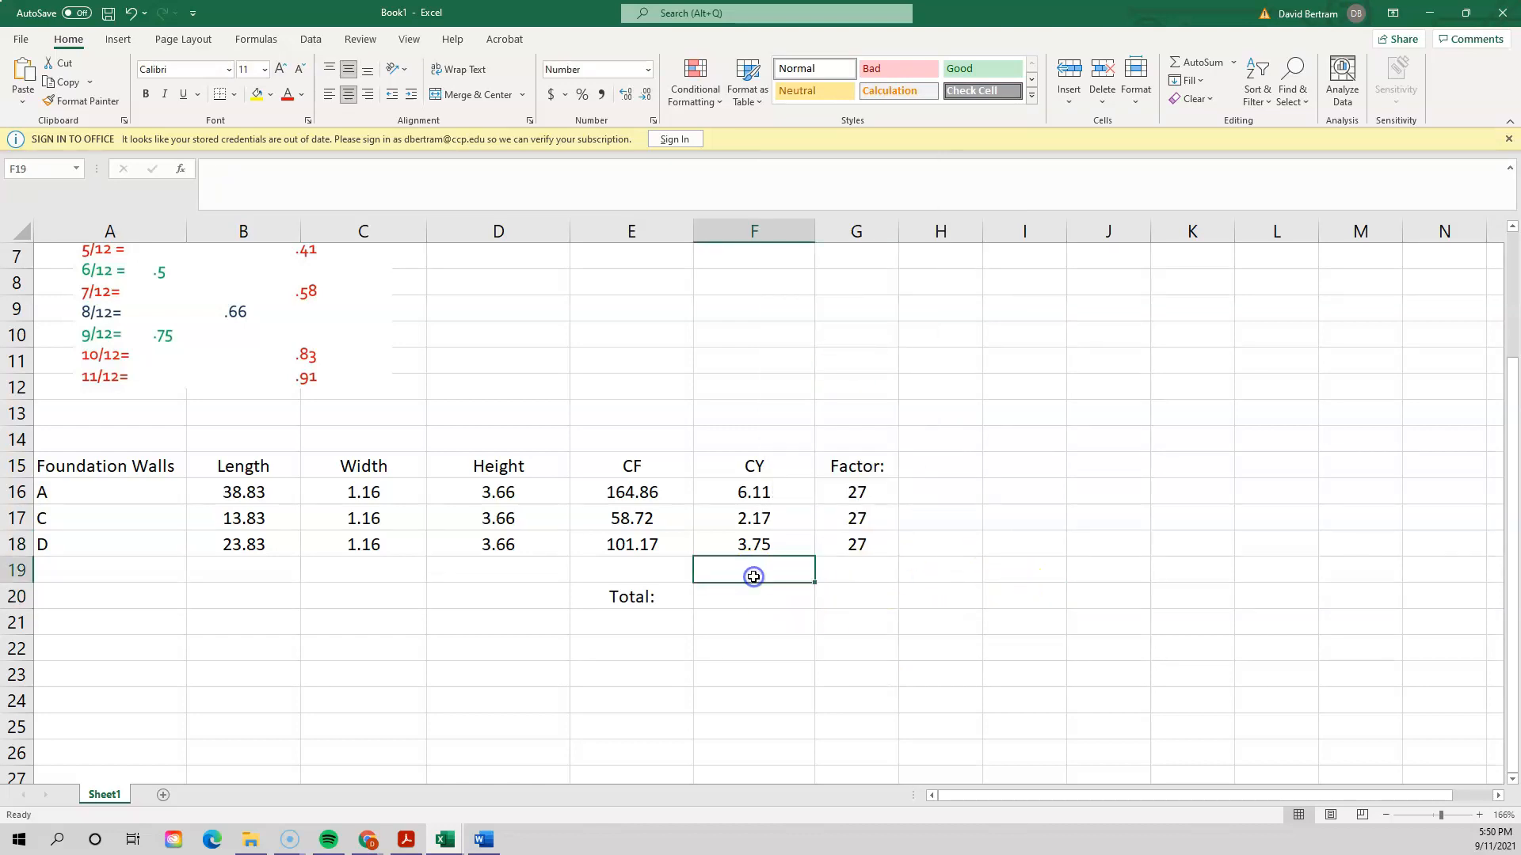
{"action": "left_click", "coordinate": [752, 596]}
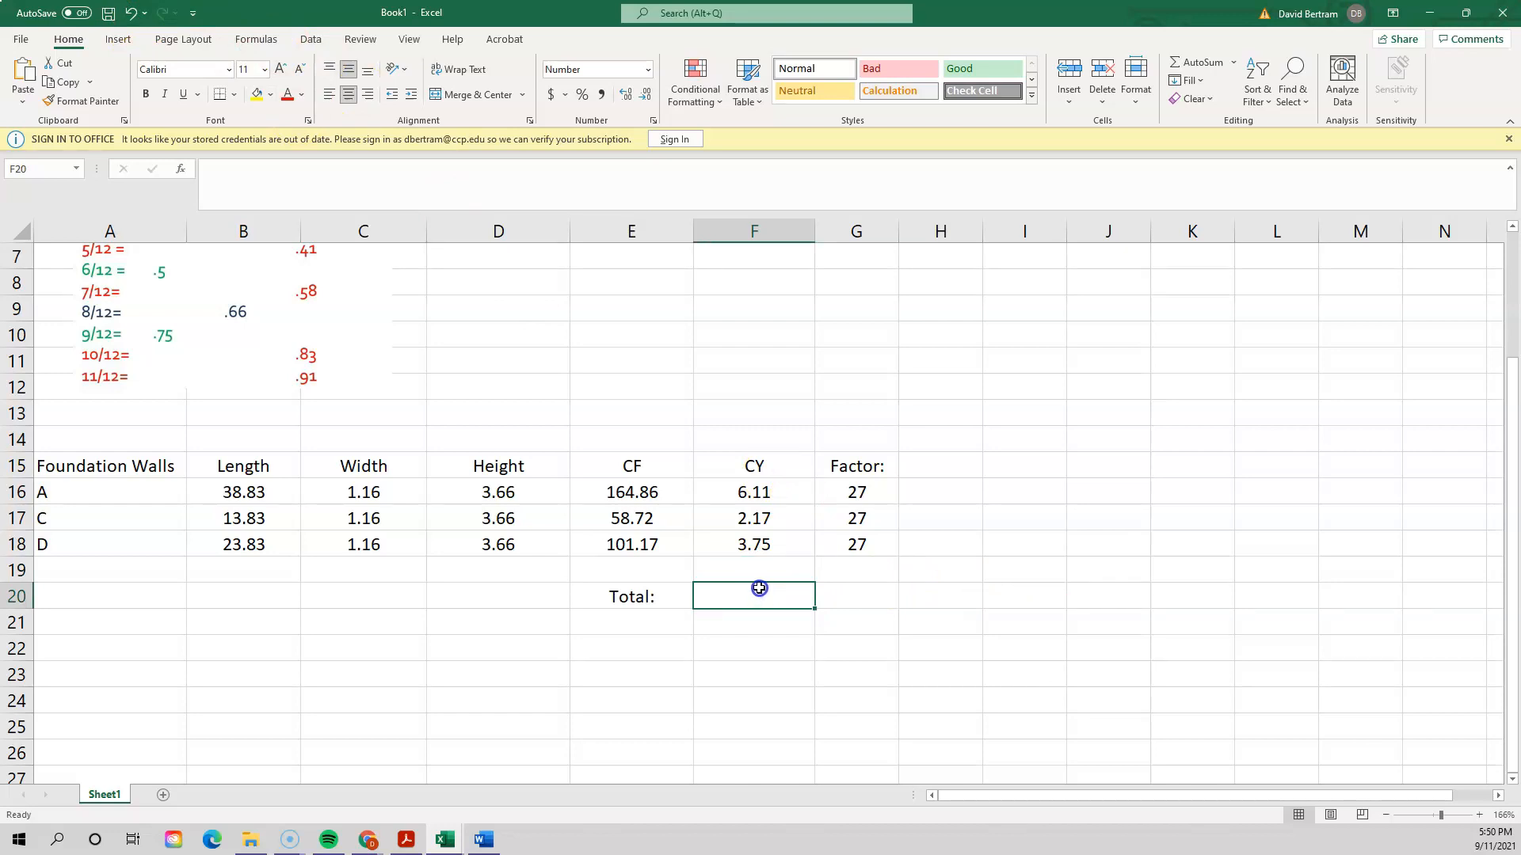
- Total the cubic yards of walls A, C and D in F20 with =sum(F16:F18)
{"action": "type", "text": "=sum"}
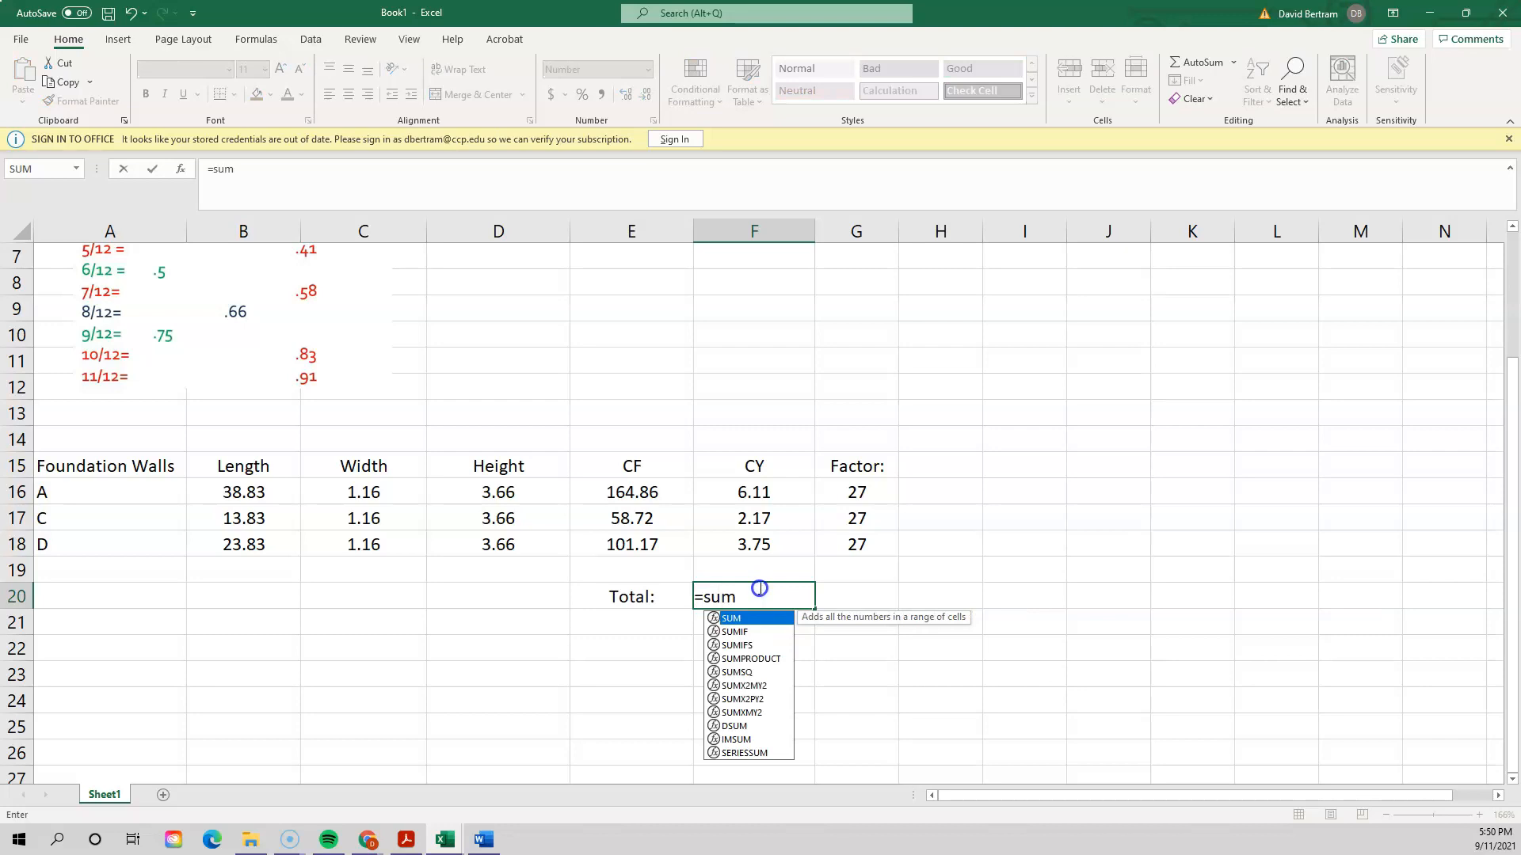
{"action": "type", "text": "("}
{"action": "left_click_drag", "start_coordinate": [765, 495], "coordinate": [762, 549]}
{"action": "type", "text": ")"}
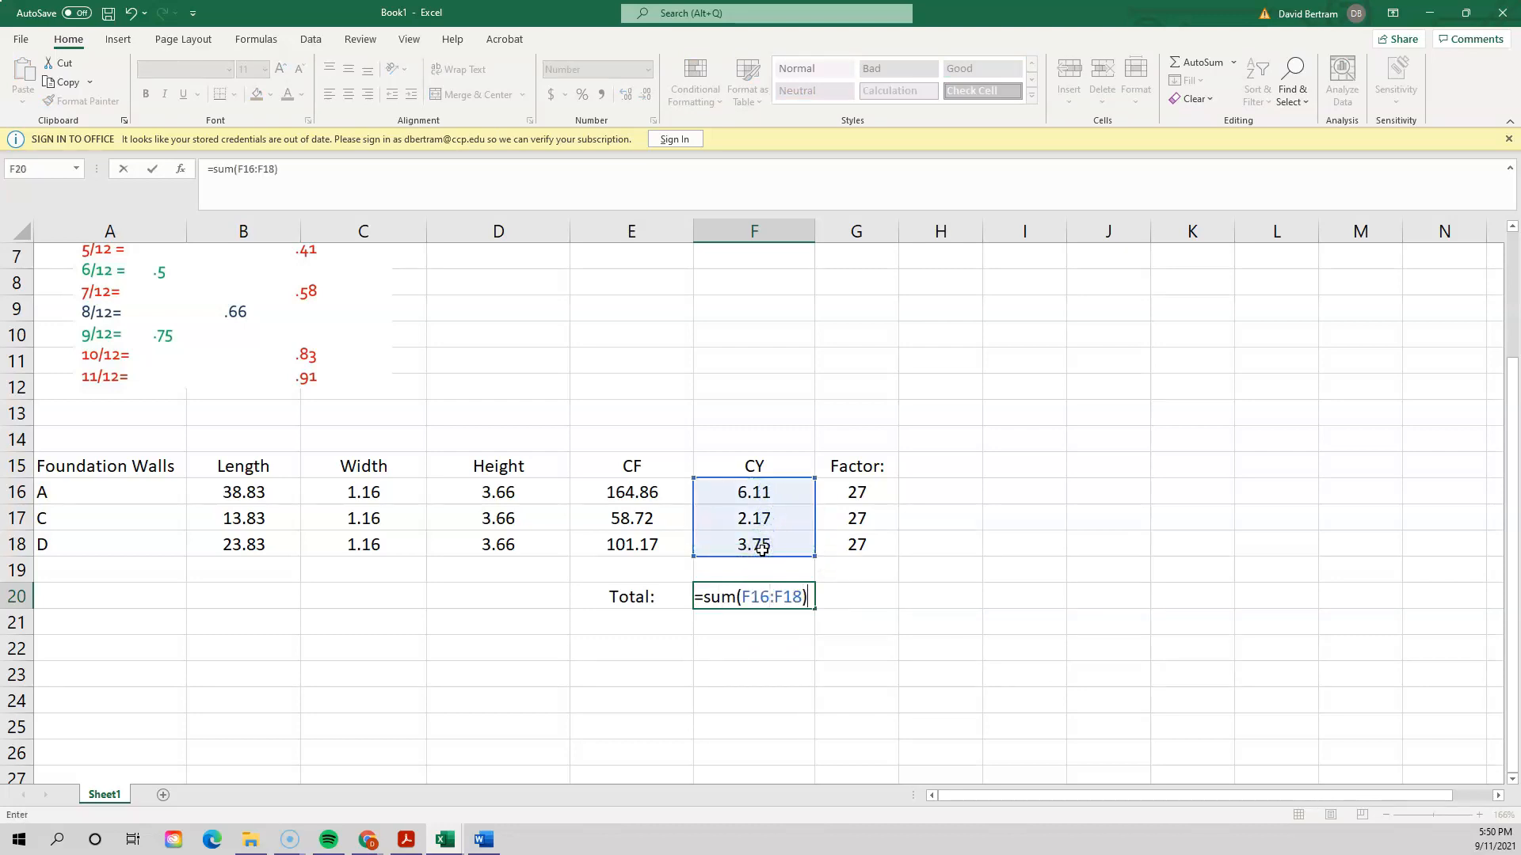
{"action": "key", "text": "Return"}
{"action": "left_click", "coordinate": [1112, 693]}
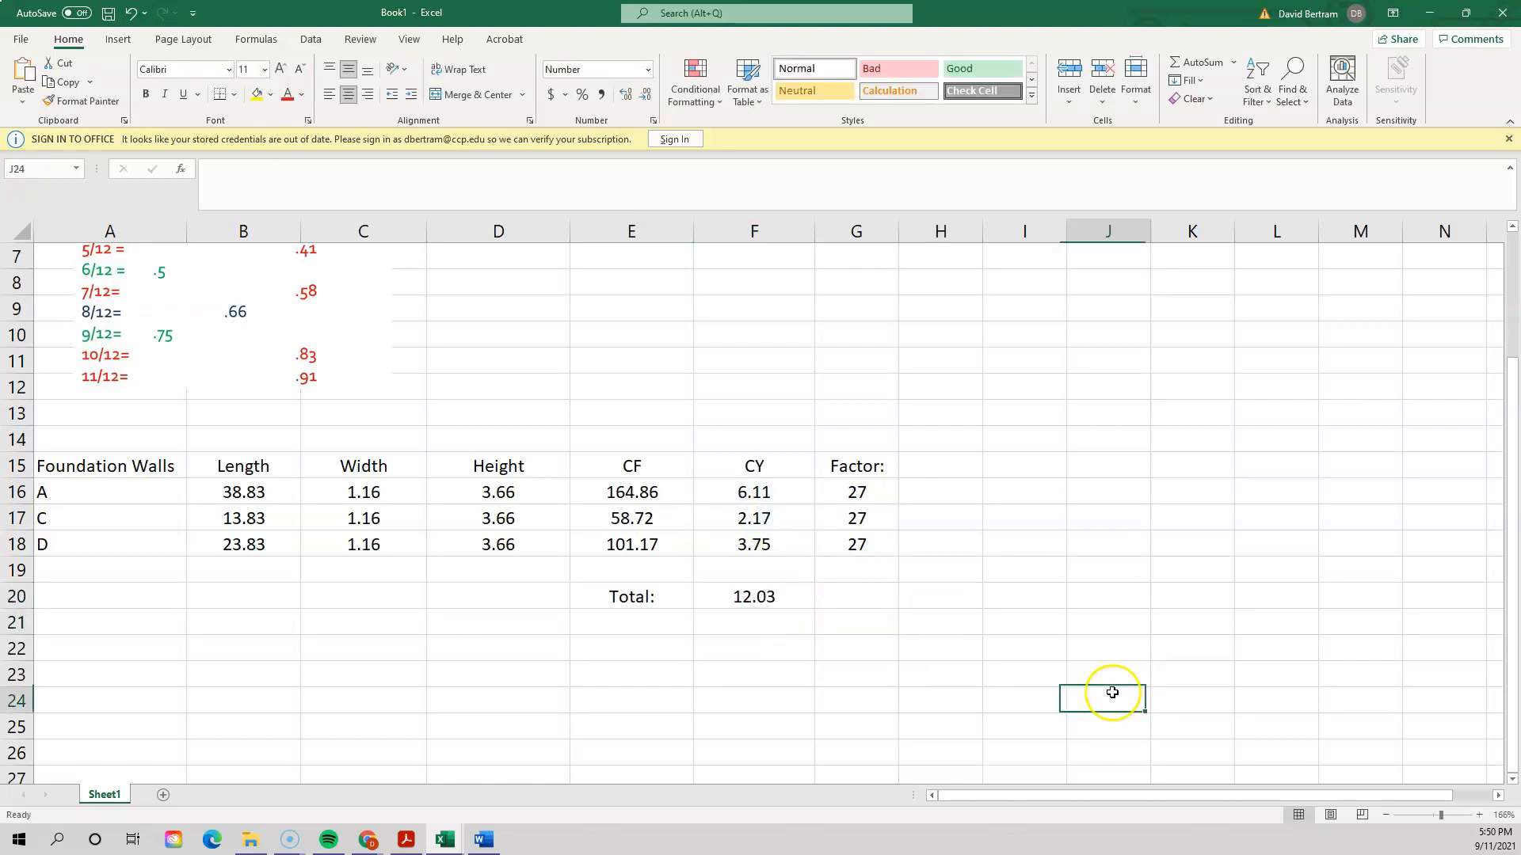
- Change the total label in E20 to "Total CY:"
{"action": "double_click", "coordinate": [654, 596]}
{"action": "type", "text": "CY"}
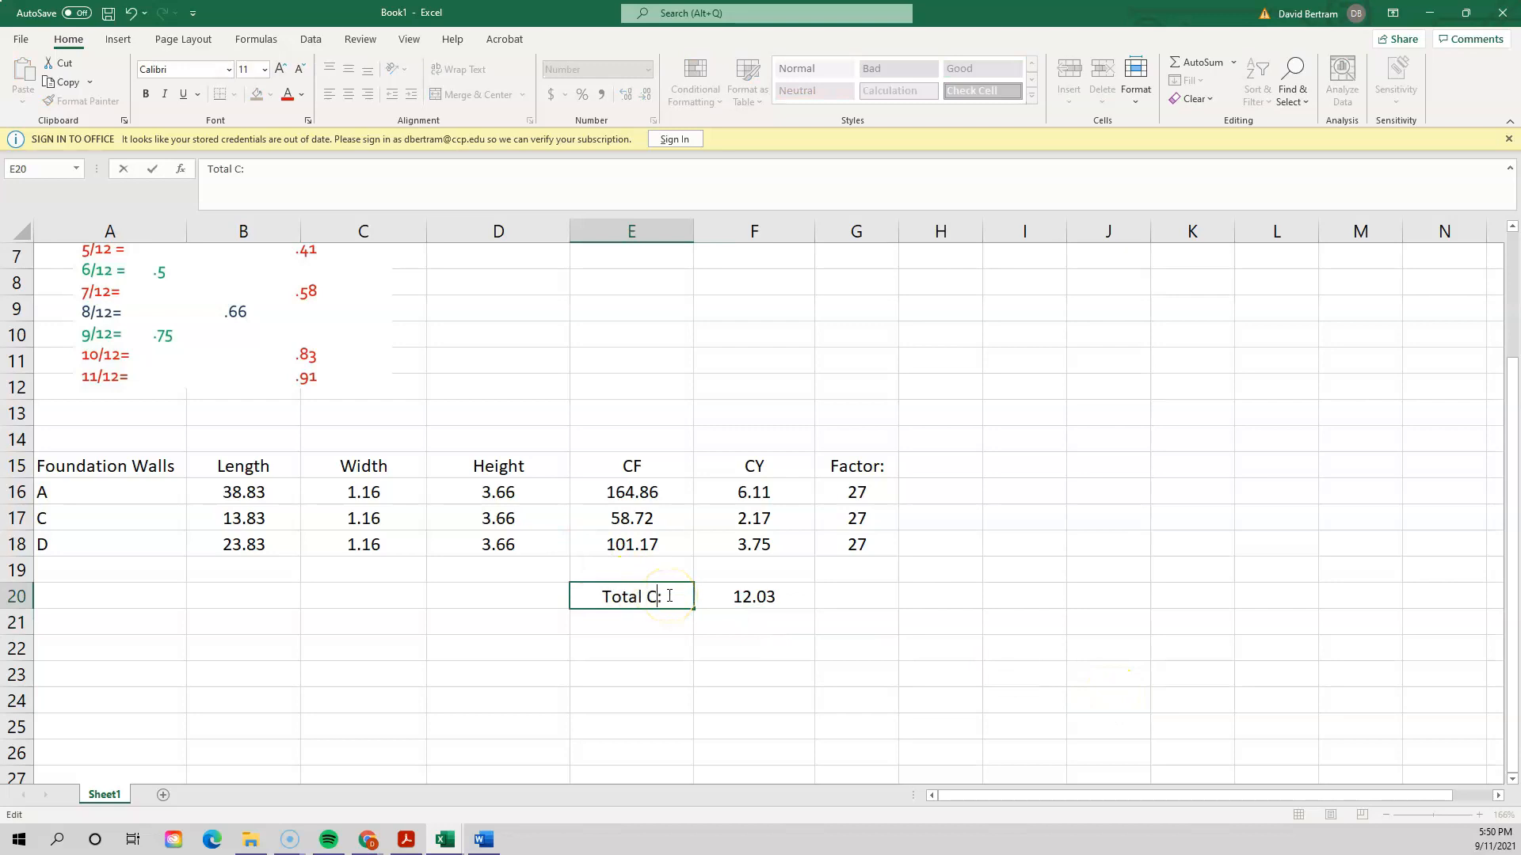
{"action": "left_click", "coordinate": [1019, 679]}
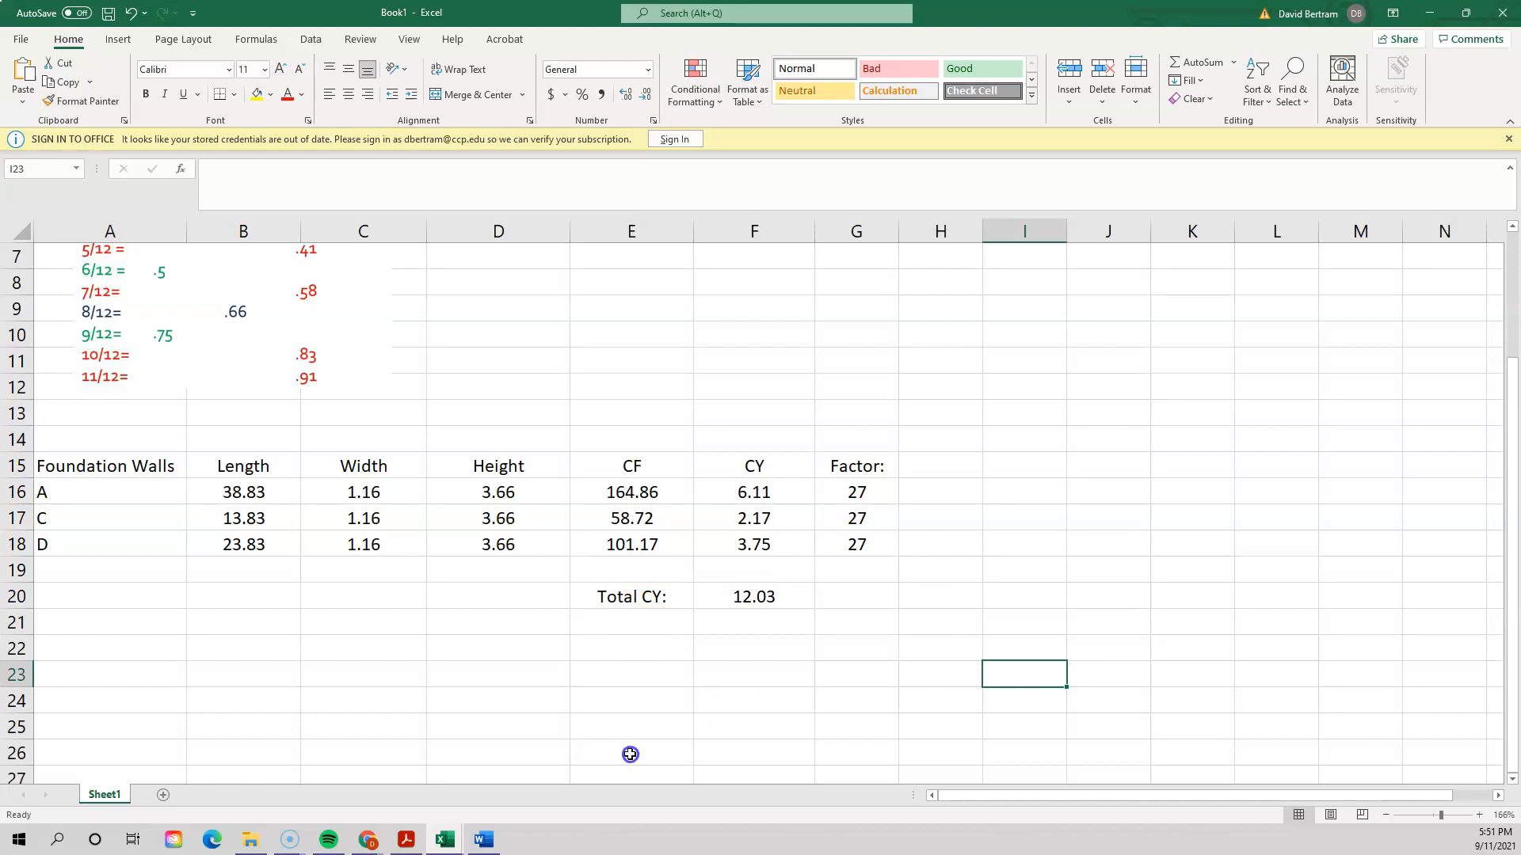
- Add the label "5% Waste:" in E21 below the total label
{"action": "left_click", "coordinate": [633, 628]}
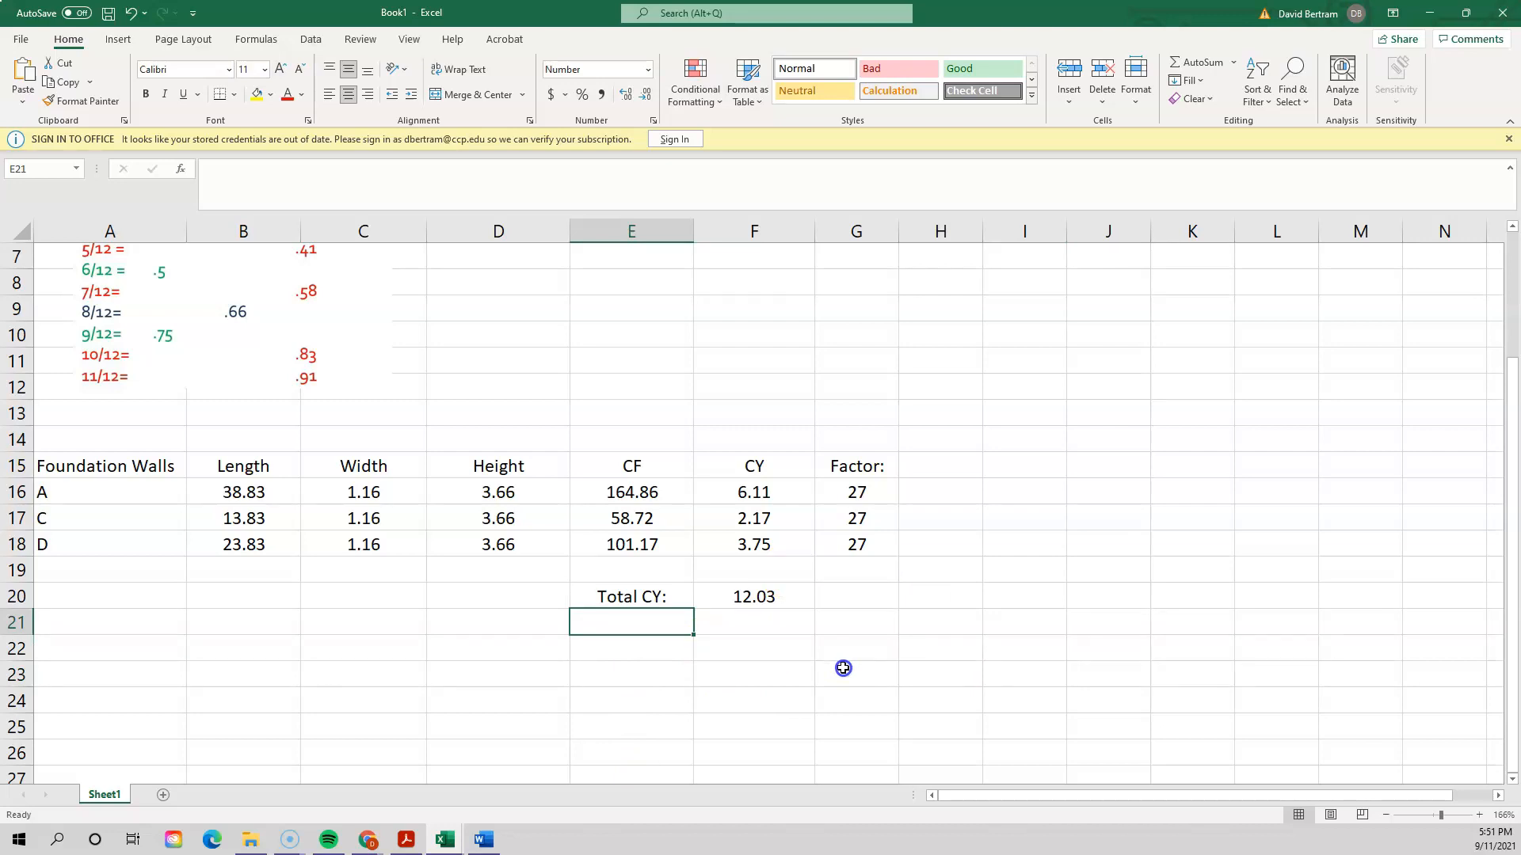
{"action": "type", "text": "Waste:"}
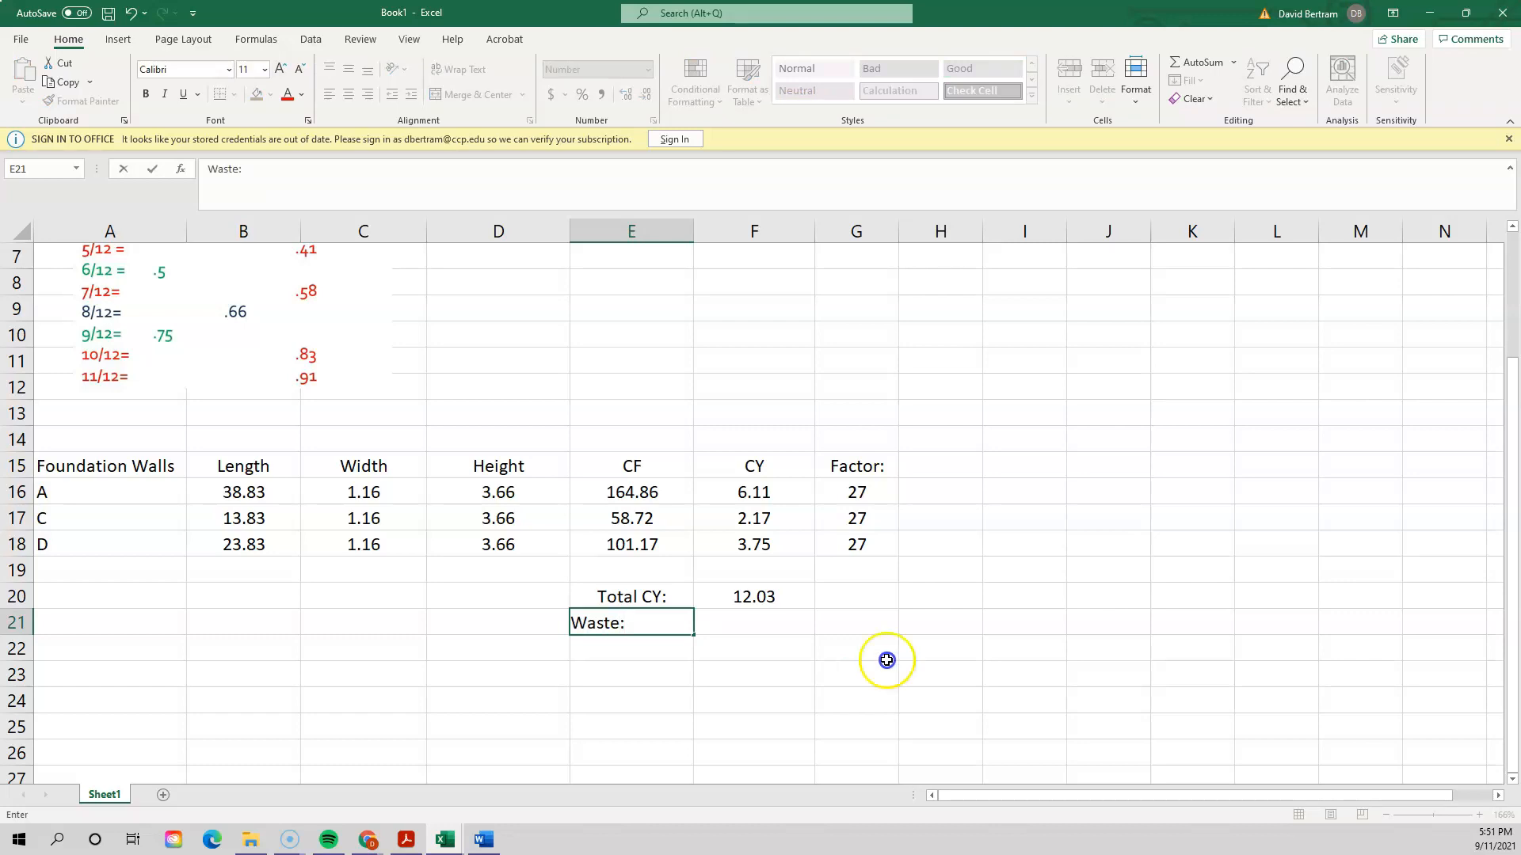
{"action": "left_click", "coordinate": [877, 626]}
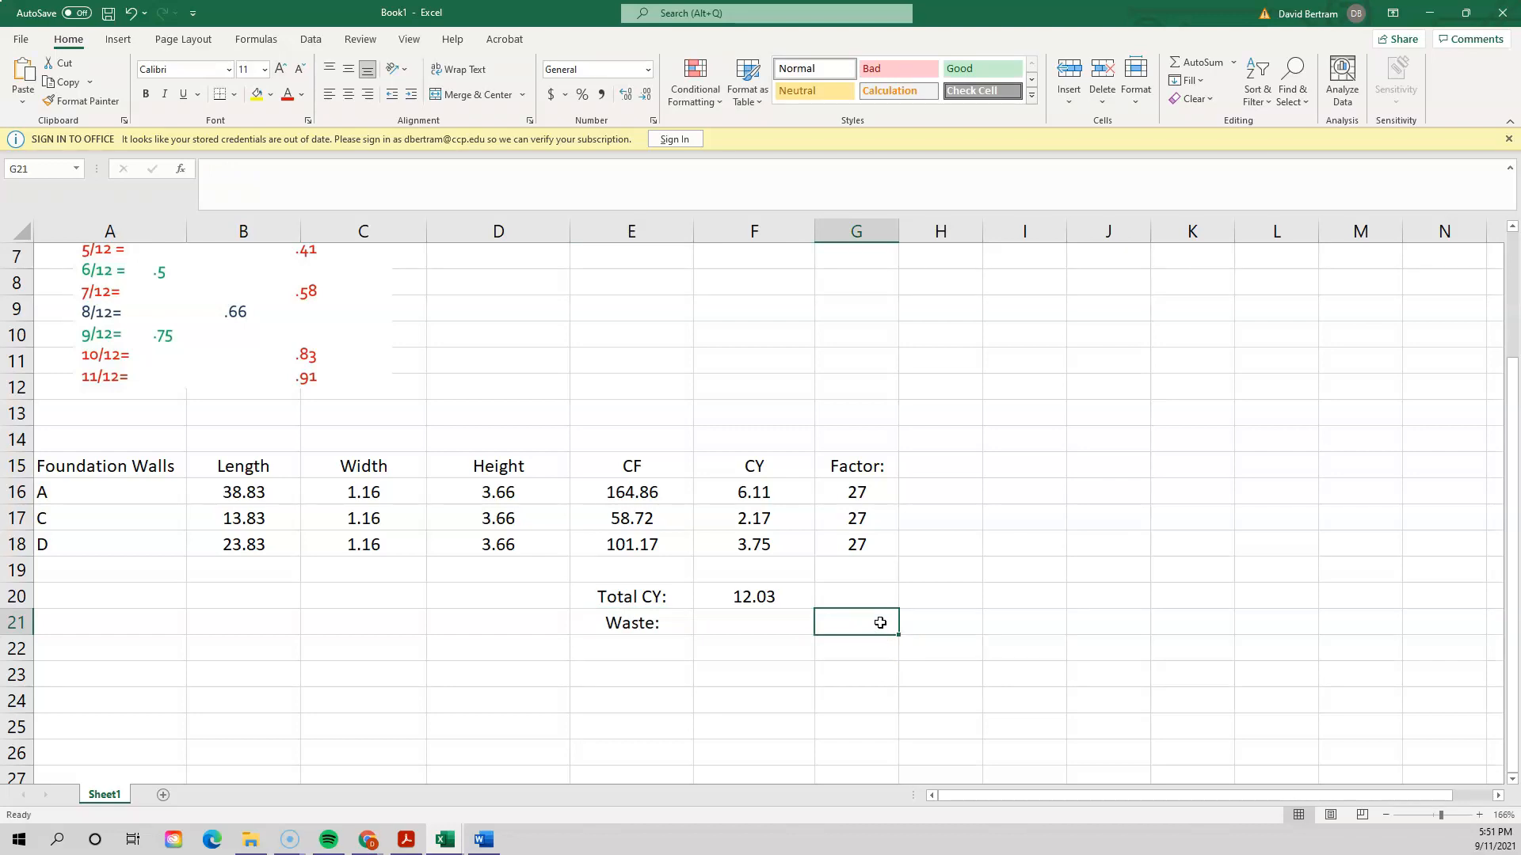
{"action": "left_click", "coordinate": [603, 622]}
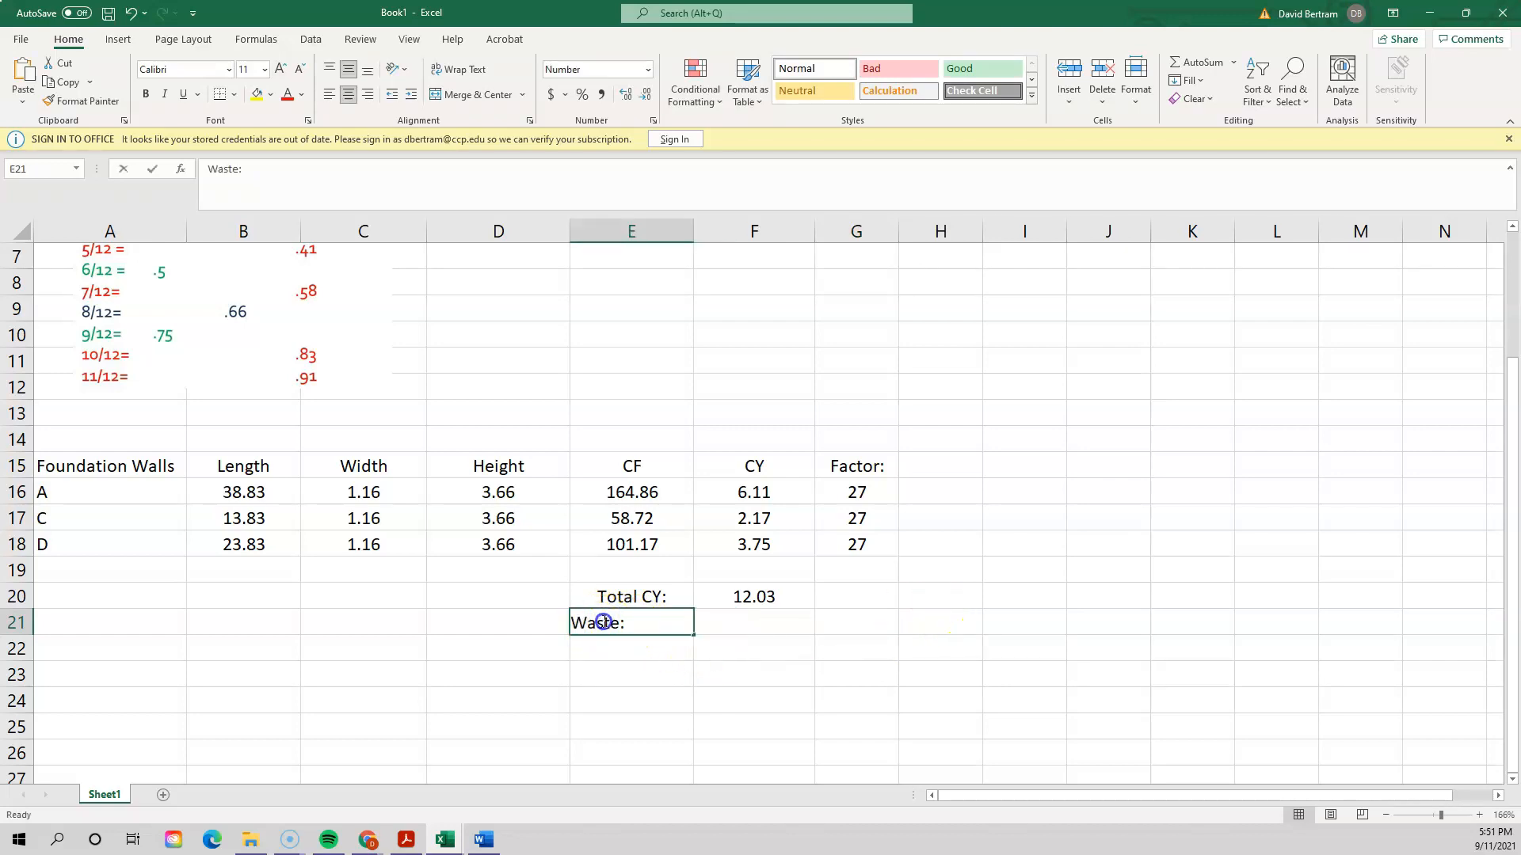
{"action": "double_click", "coordinate": [603, 623]}
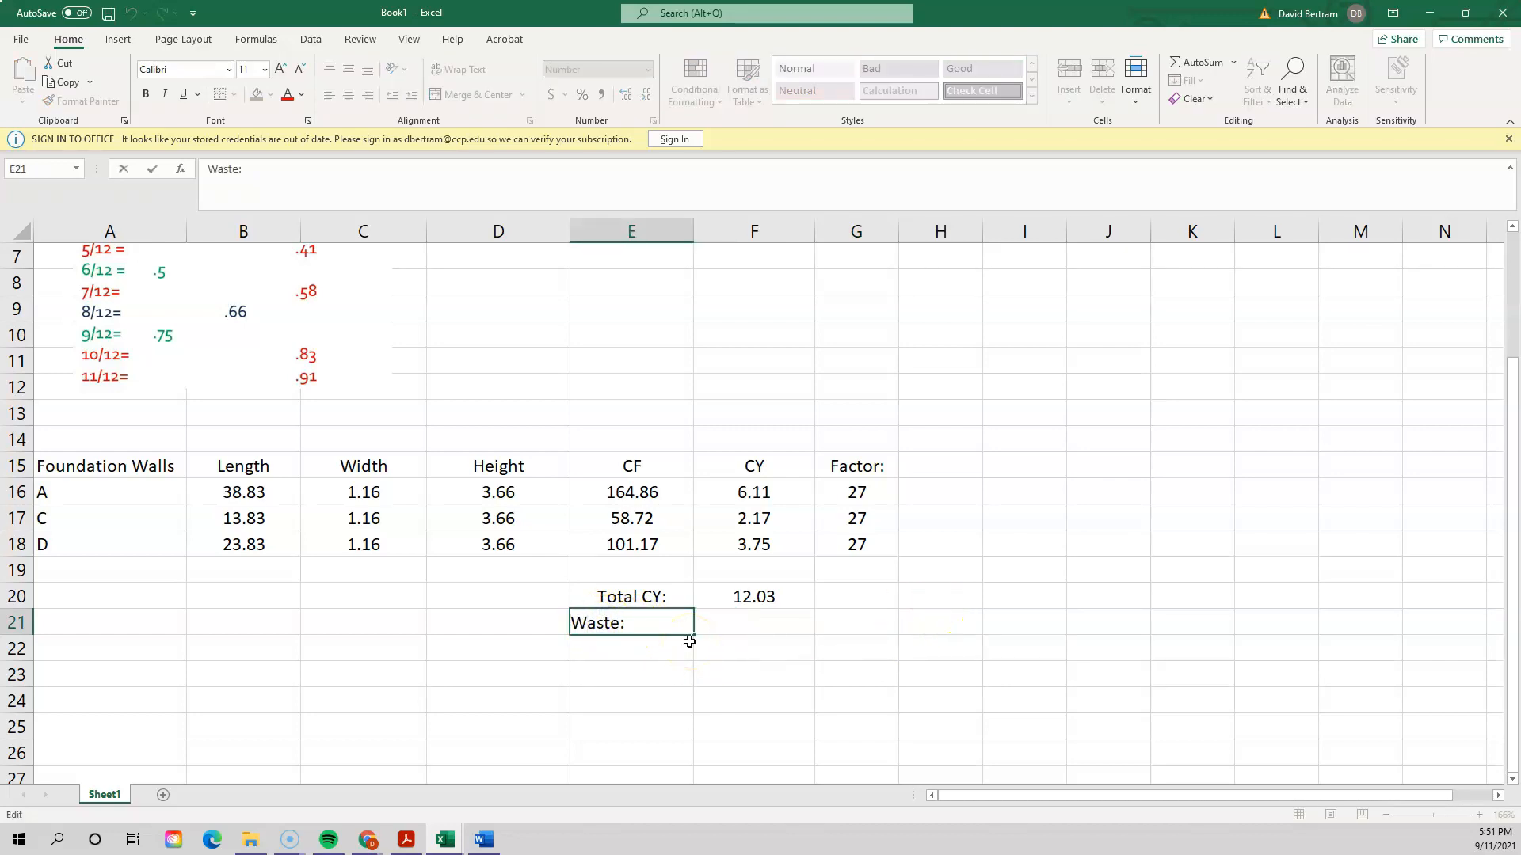
{"action": "key", "text": "Home"}
{"action": "type", "text": "5%"}
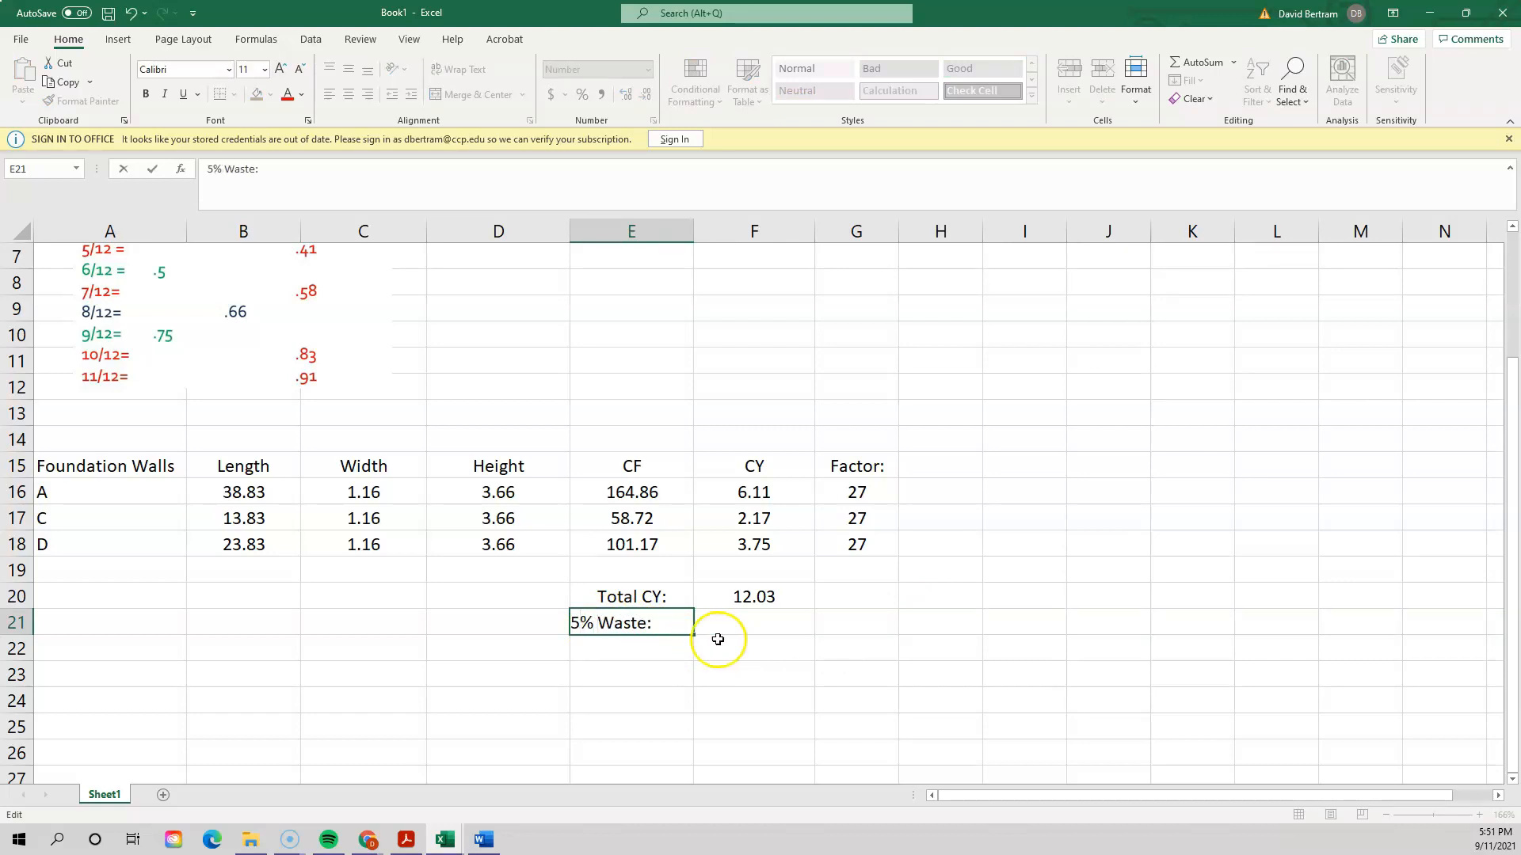
{"action": "left_click", "coordinate": [1033, 697]}
{"action": "left_click", "coordinate": [851, 618]}
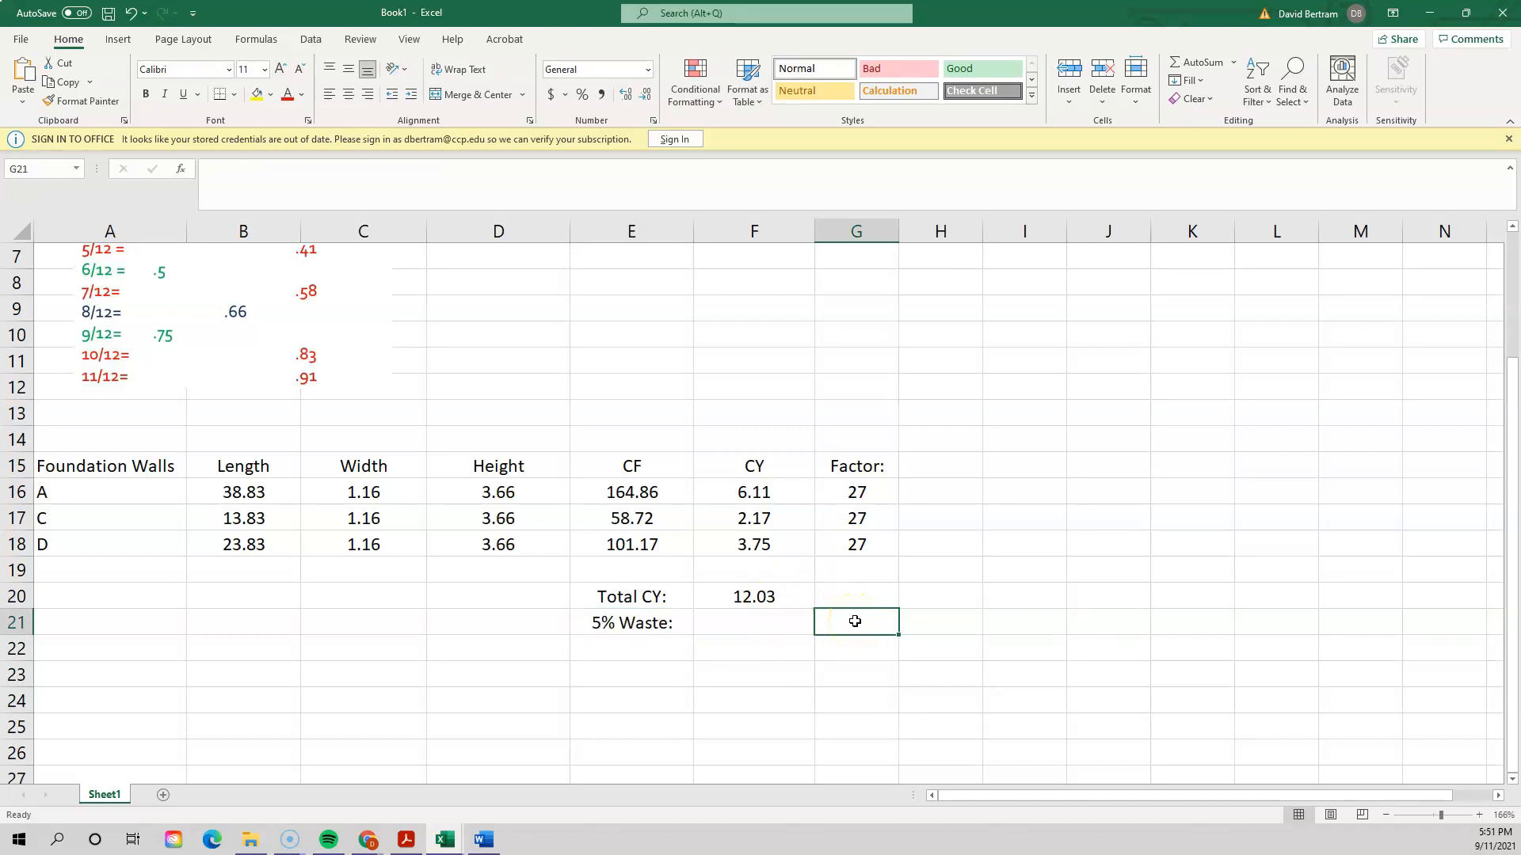
- Extend the waste label in E21 to read "w/ 5% Waste:"
{"action": "double_click", "coordinate": [600, 623]}
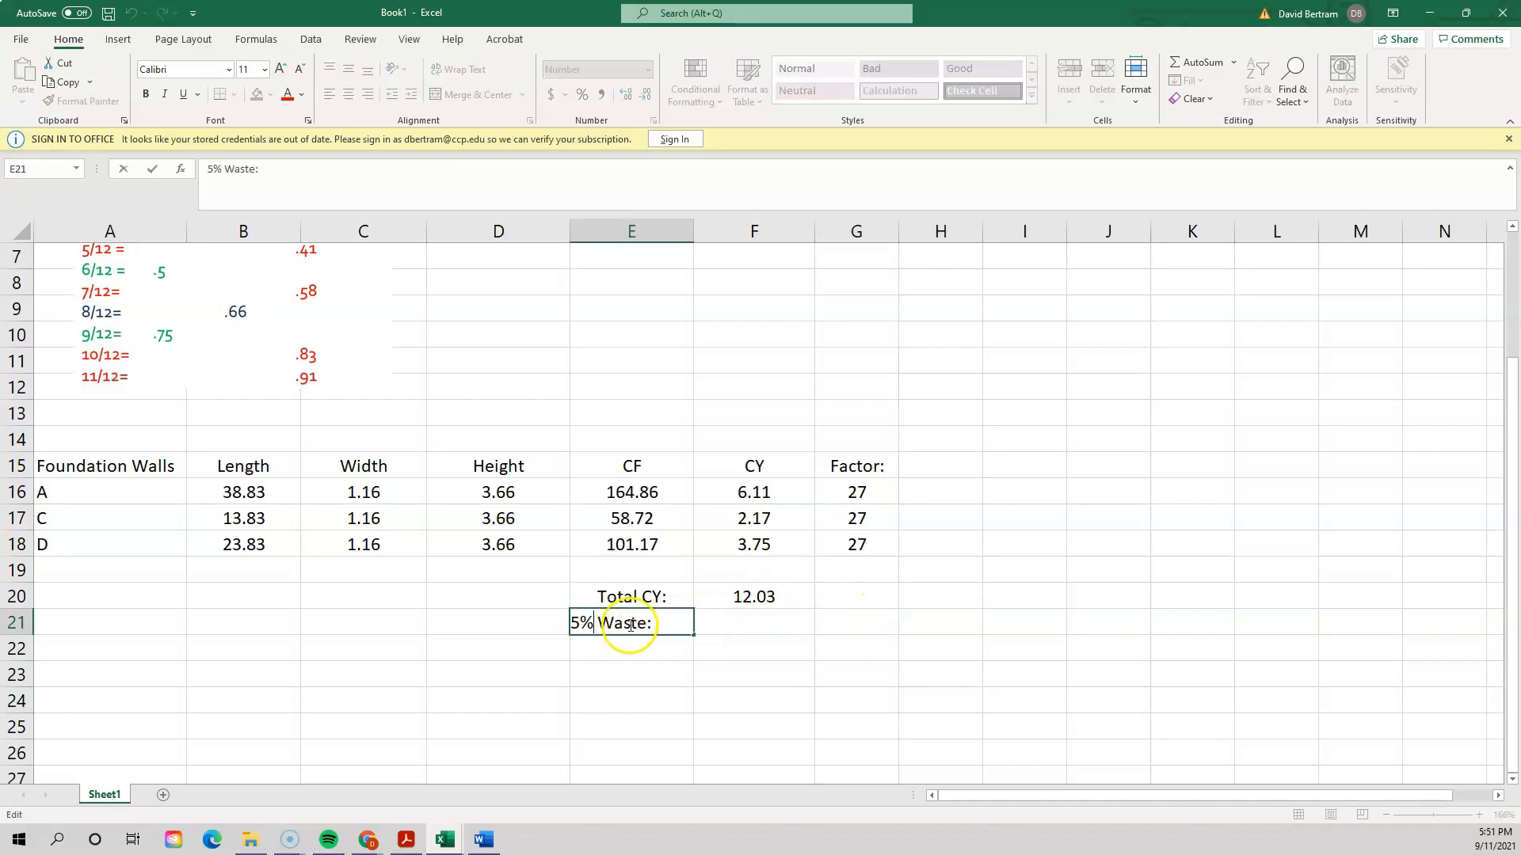
{"action": "left_click", "coordinate": [568, 624]}
{"action": "type", "text": "w/"}
{"action": "left_click_drag", "start_coordinate": [717, 672], "coordinate": [824, 697]}
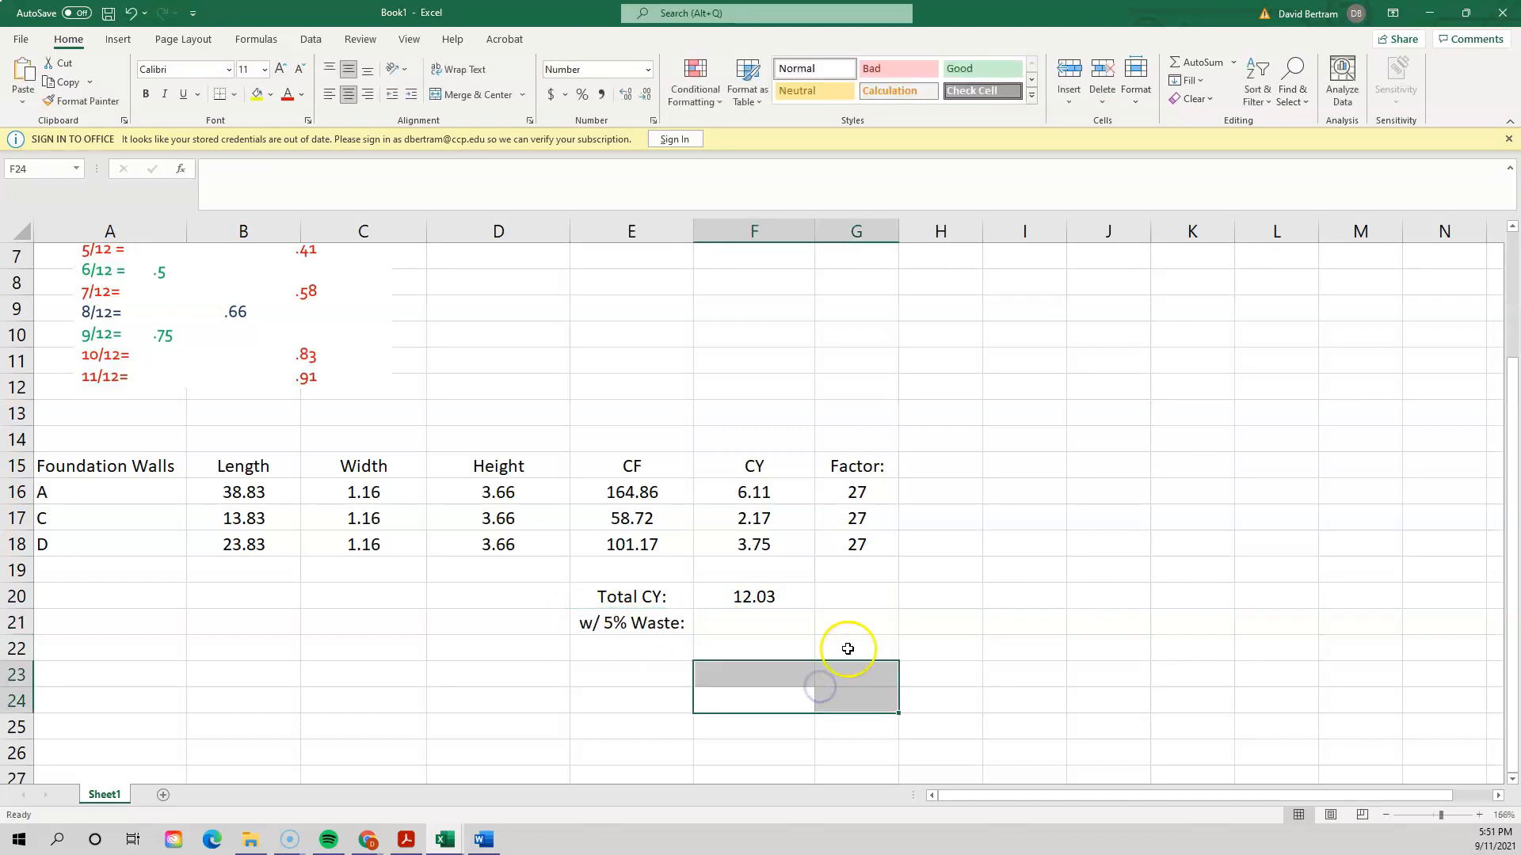
- Enter the waste factor 1.05 in G21
{"action": "left_click", "coordinate": [852, 619]}
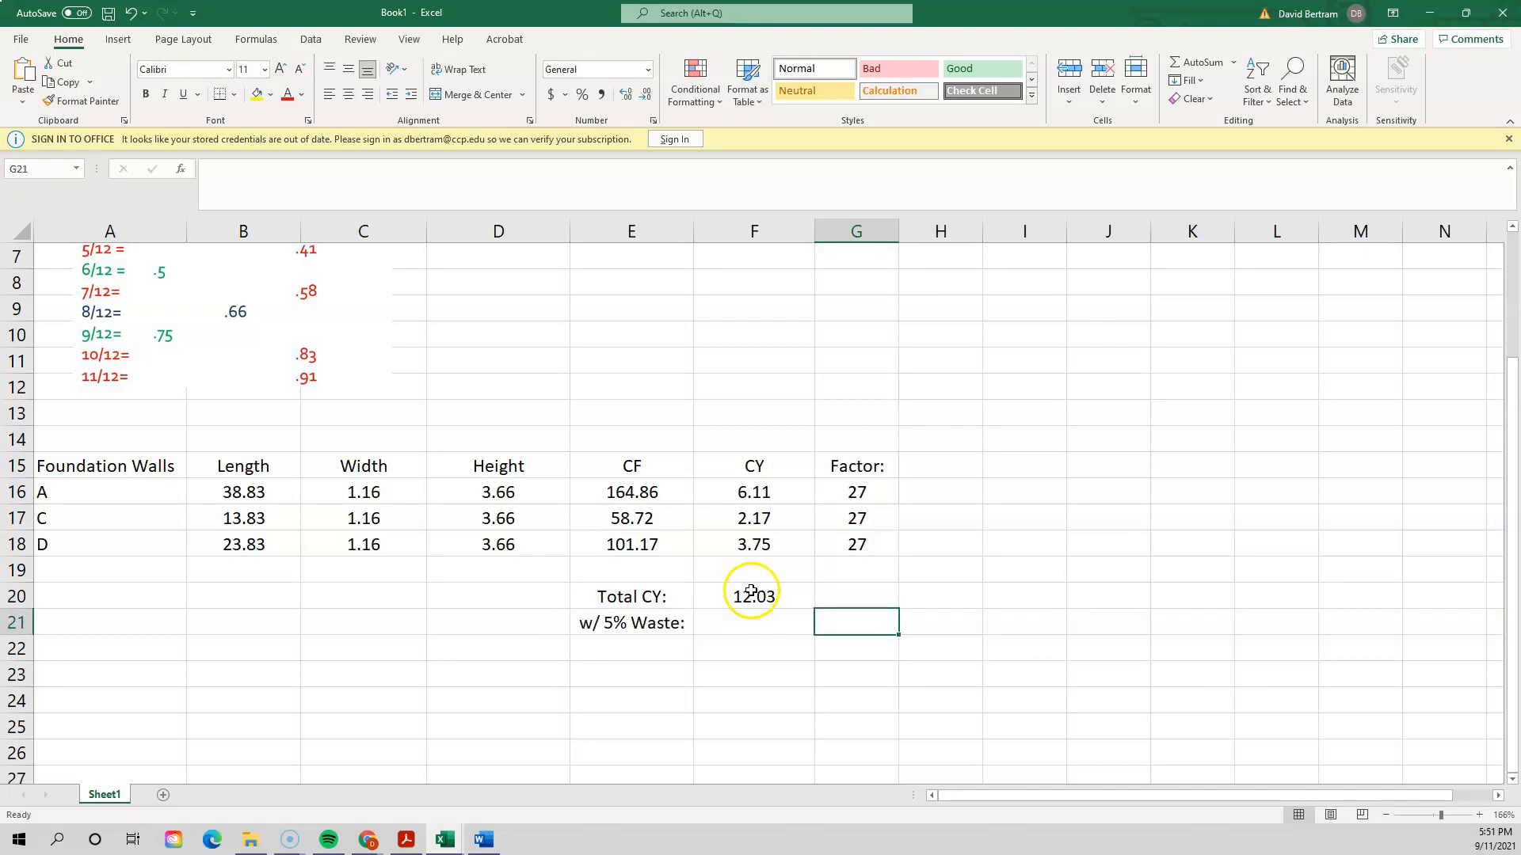
{"action": "type", "text": "1.05"}
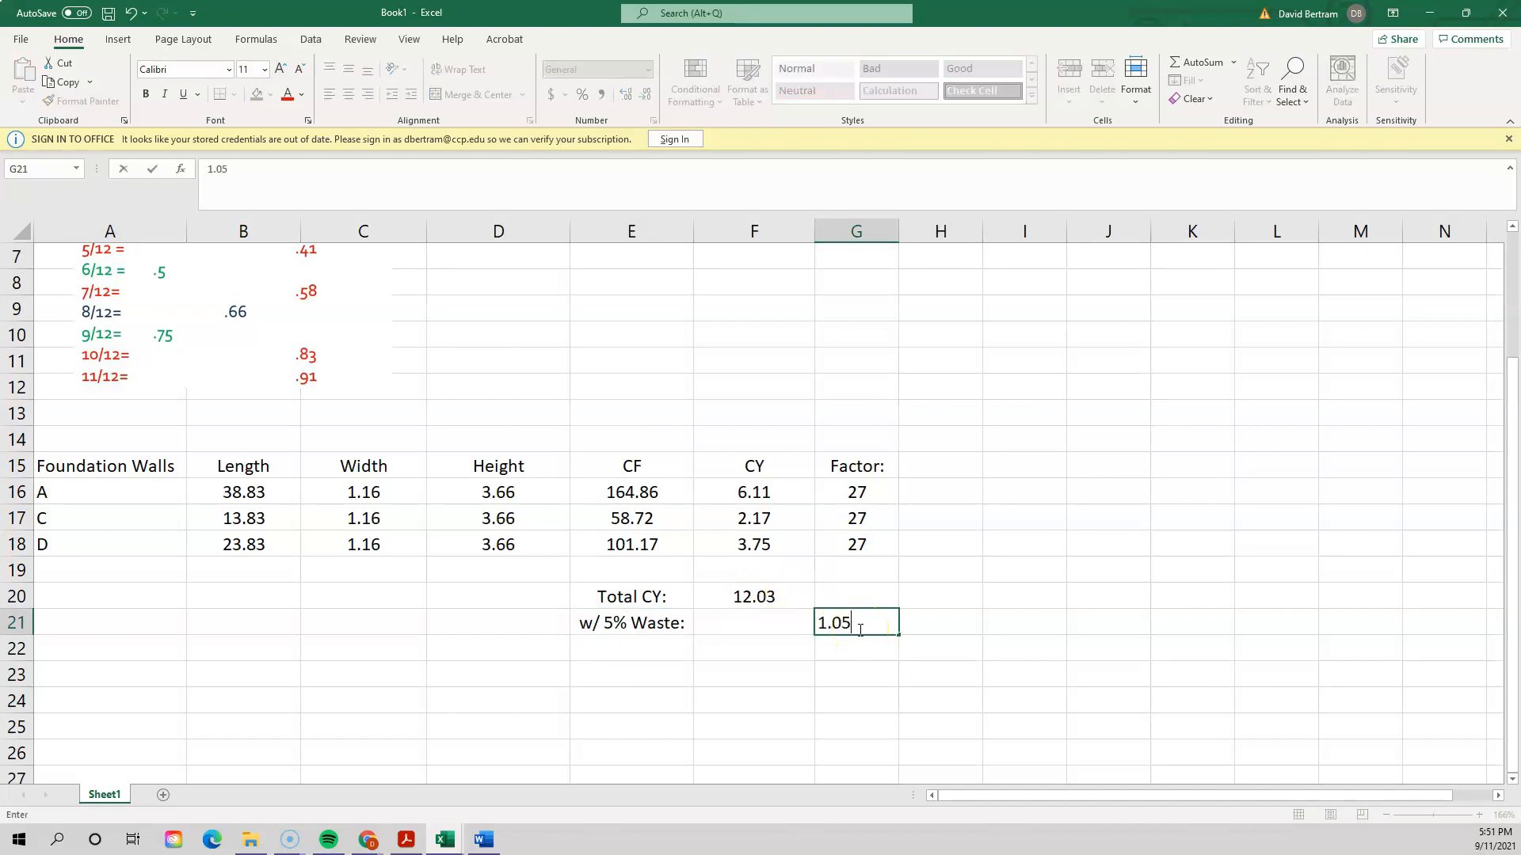
{"action": "left_click", "coordinate": [1006, 657]}
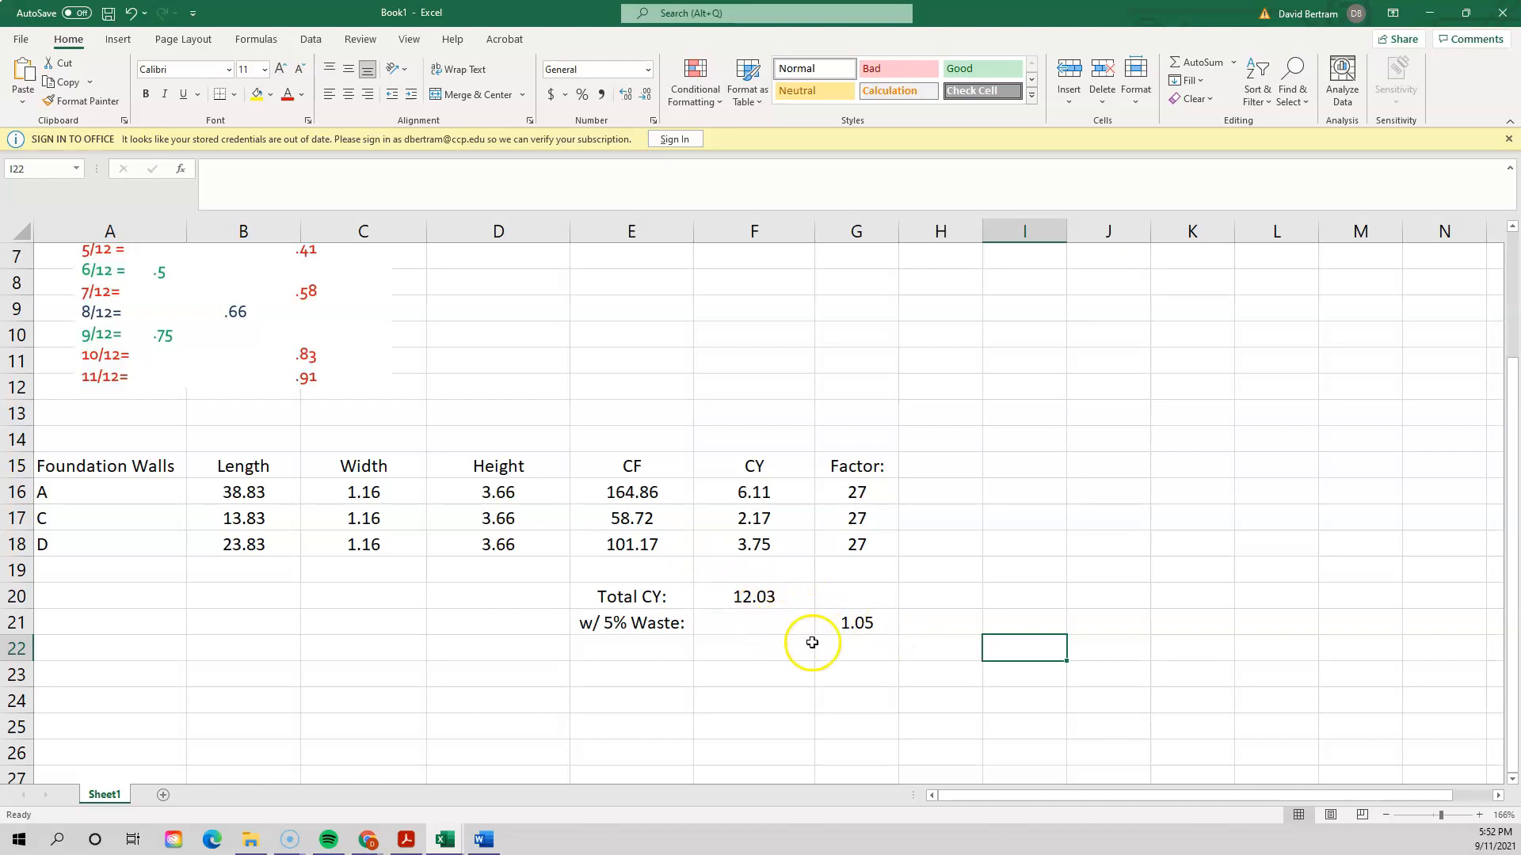
- Calculate the cubic yards including waste in F21 with the formula =F20*G21
{"action": "left_click", "coordinate": [765, 622]}
{"action": "type", "text": "="}
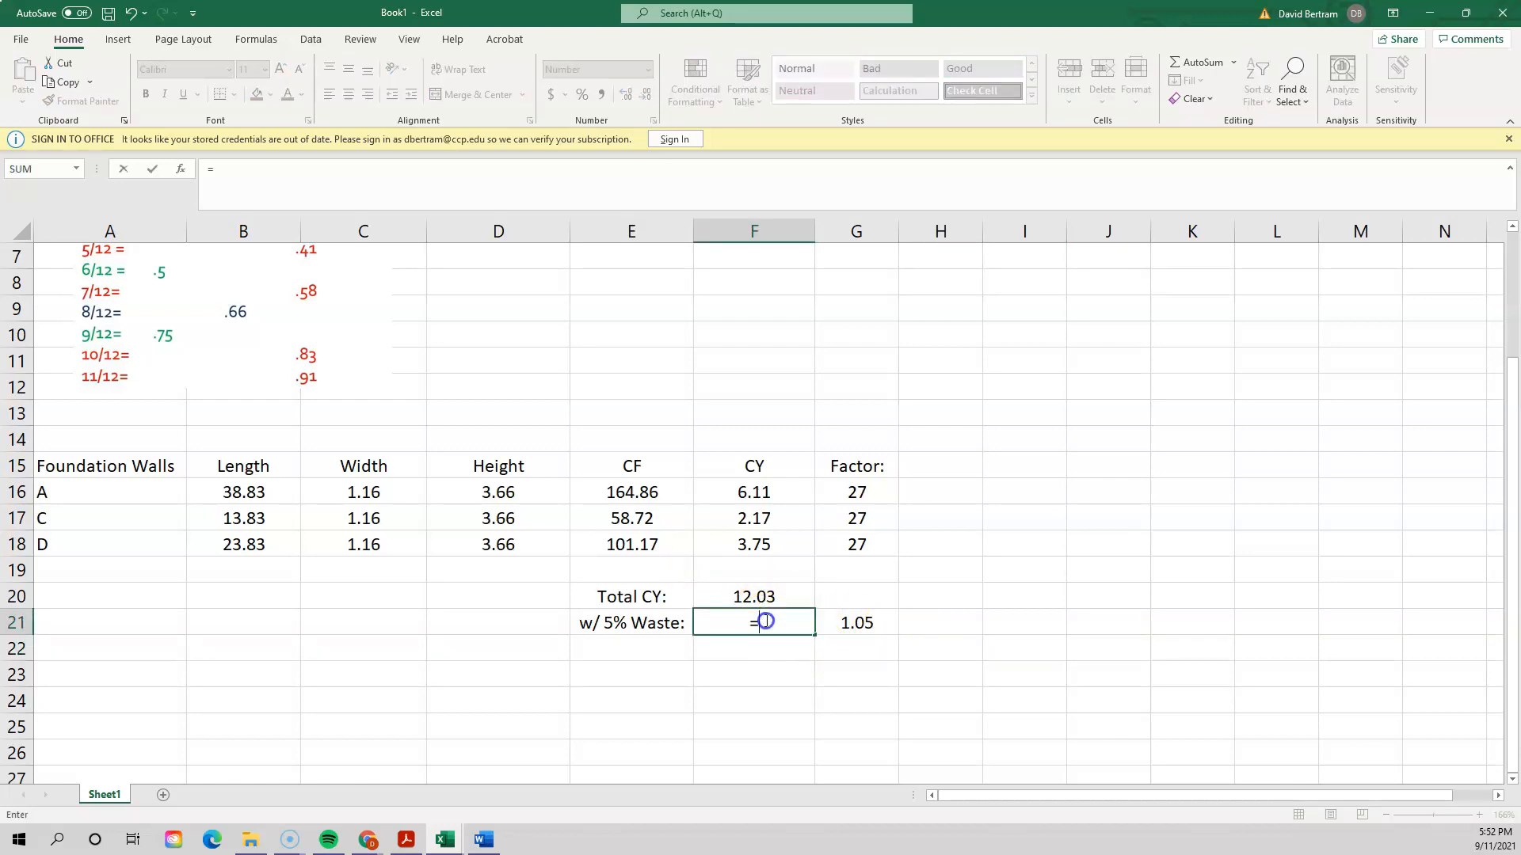
{"action": "left_click", "coordinate": [784, 602]}
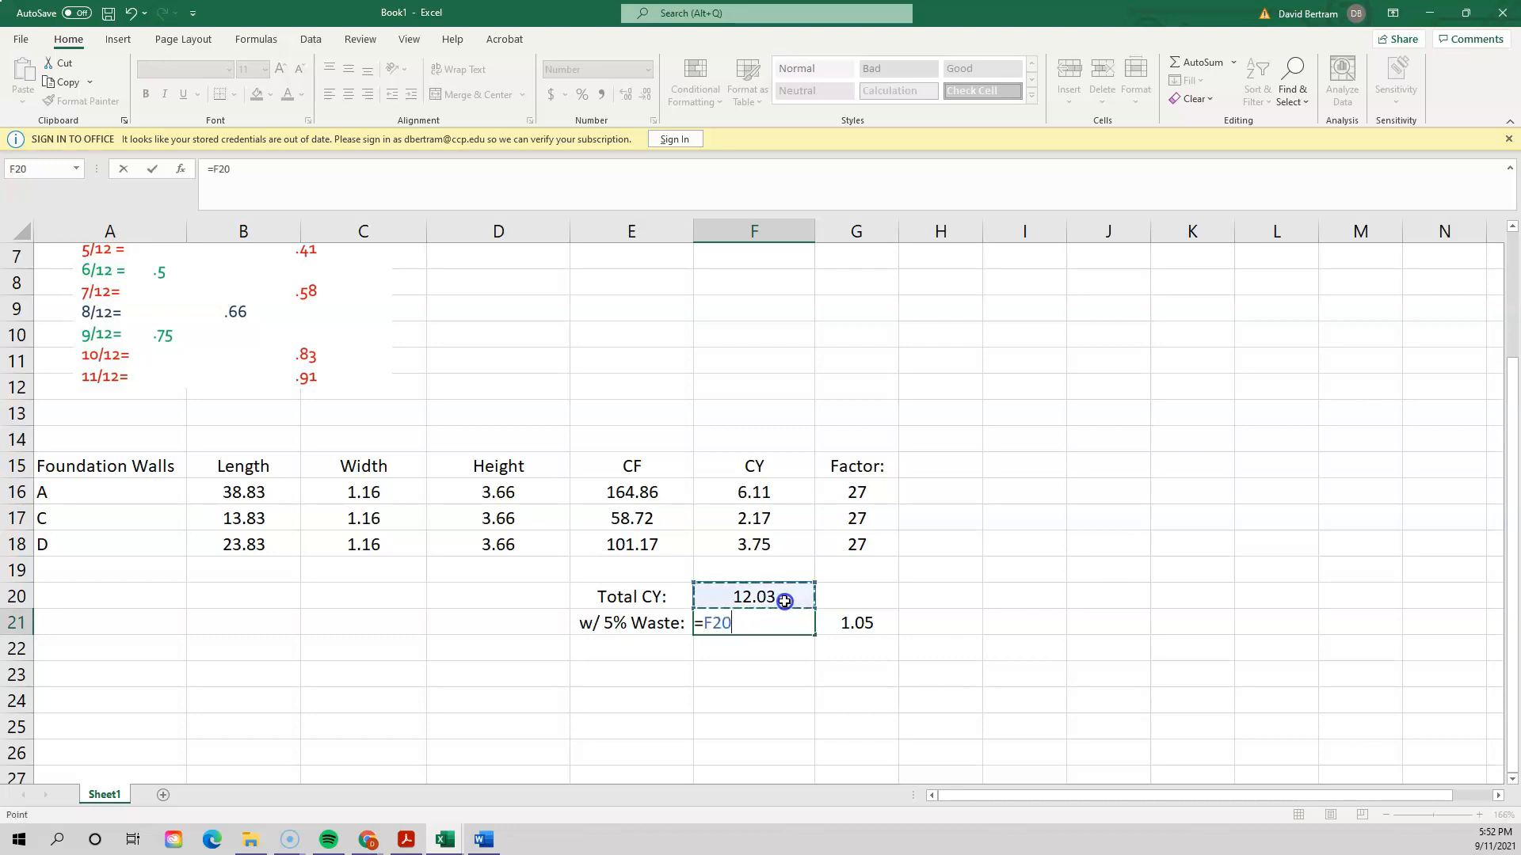
{"action": "left_click", "coordinate": [861, 623]}
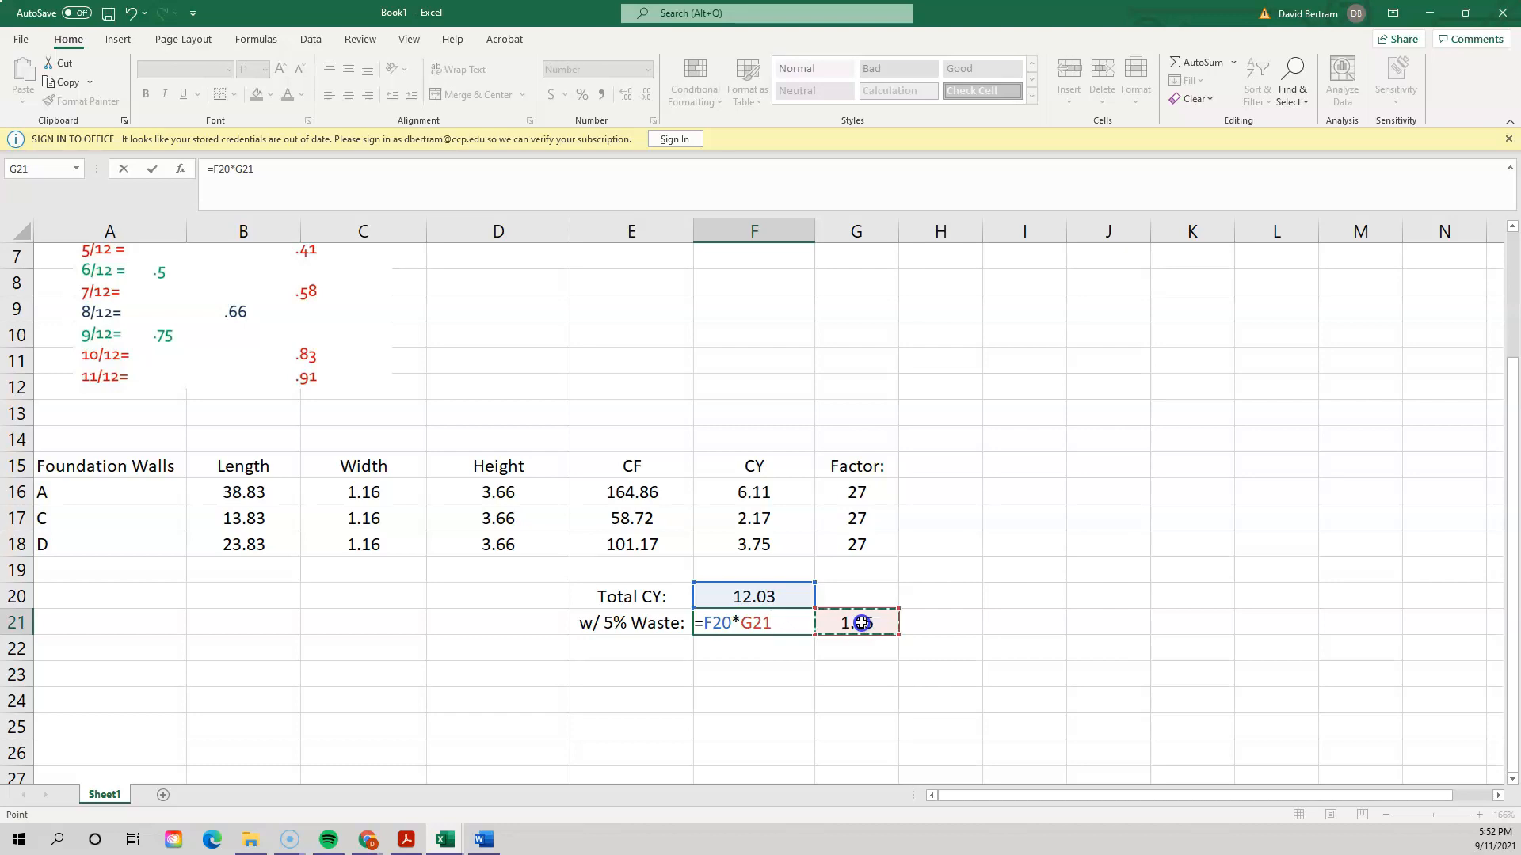
{"action": "key", "text": "Return"}
{"action": "left_click", "coordinate": [1006, 717]}
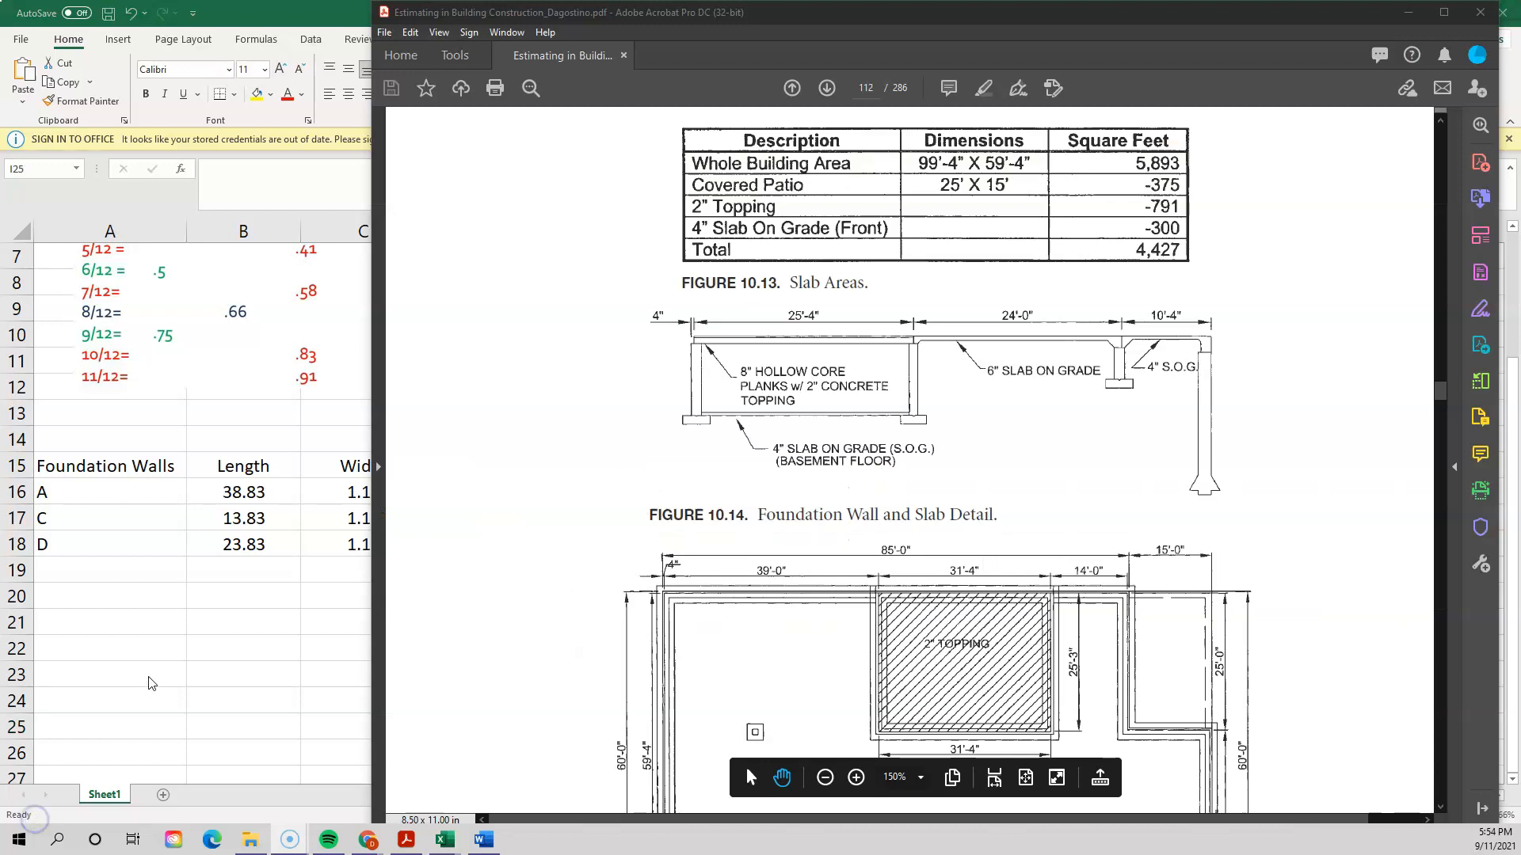
- Examine Example 10-7 on concrete slabs in the estimating PDF, including the slab area table and the foundation wall and slab detail
{"action": "scroll", "coordinate": [681, 634], "scroll_direction": "up", "scroll_amount": 3}
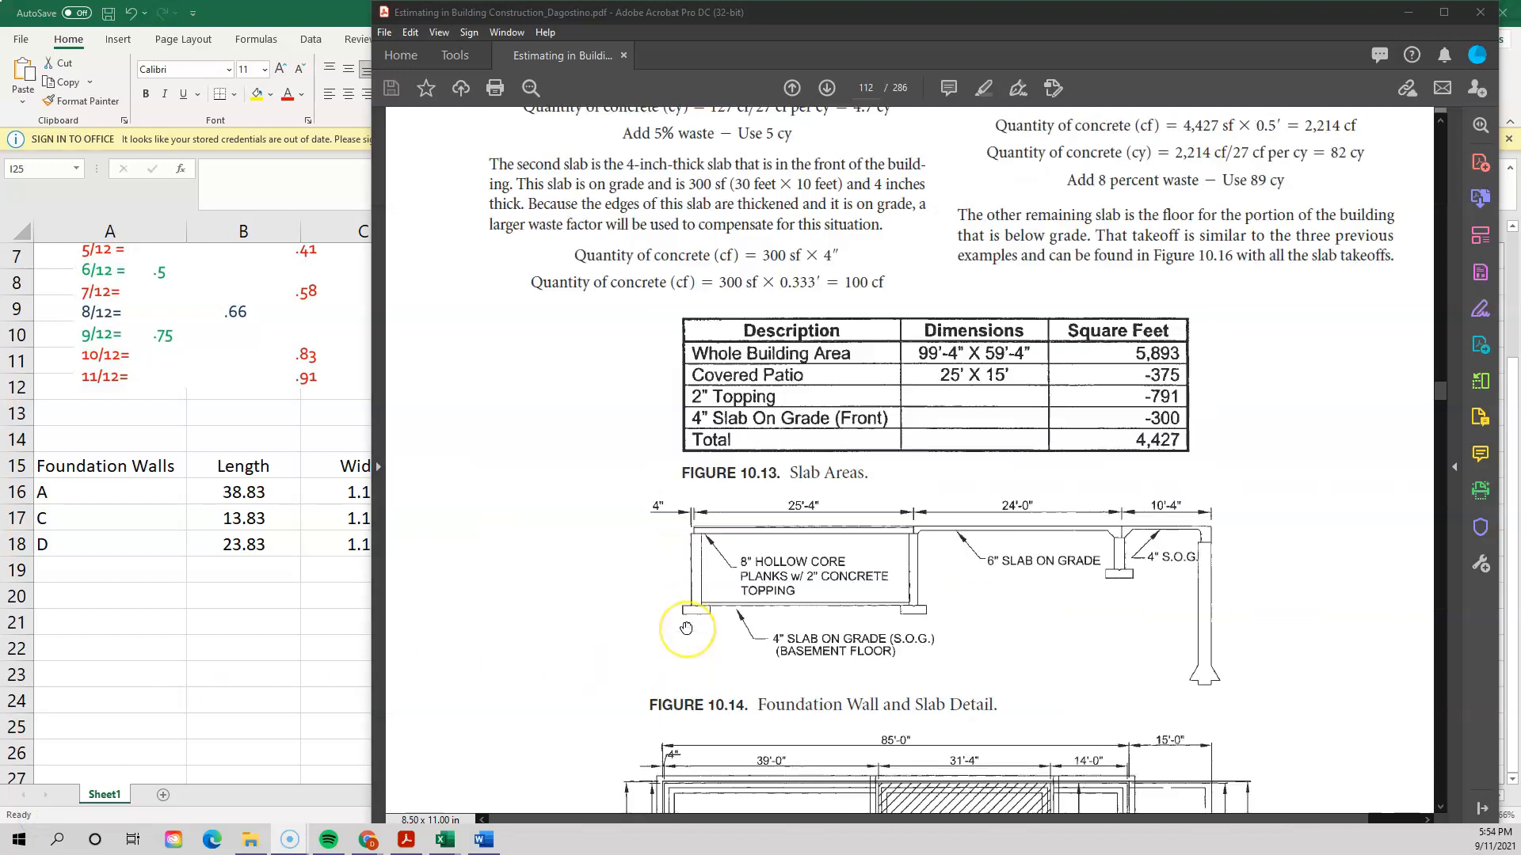
{"action": "scroll", "coordinate": [685, 628], "scroll_direction": "up", "scroll_amount": 3}
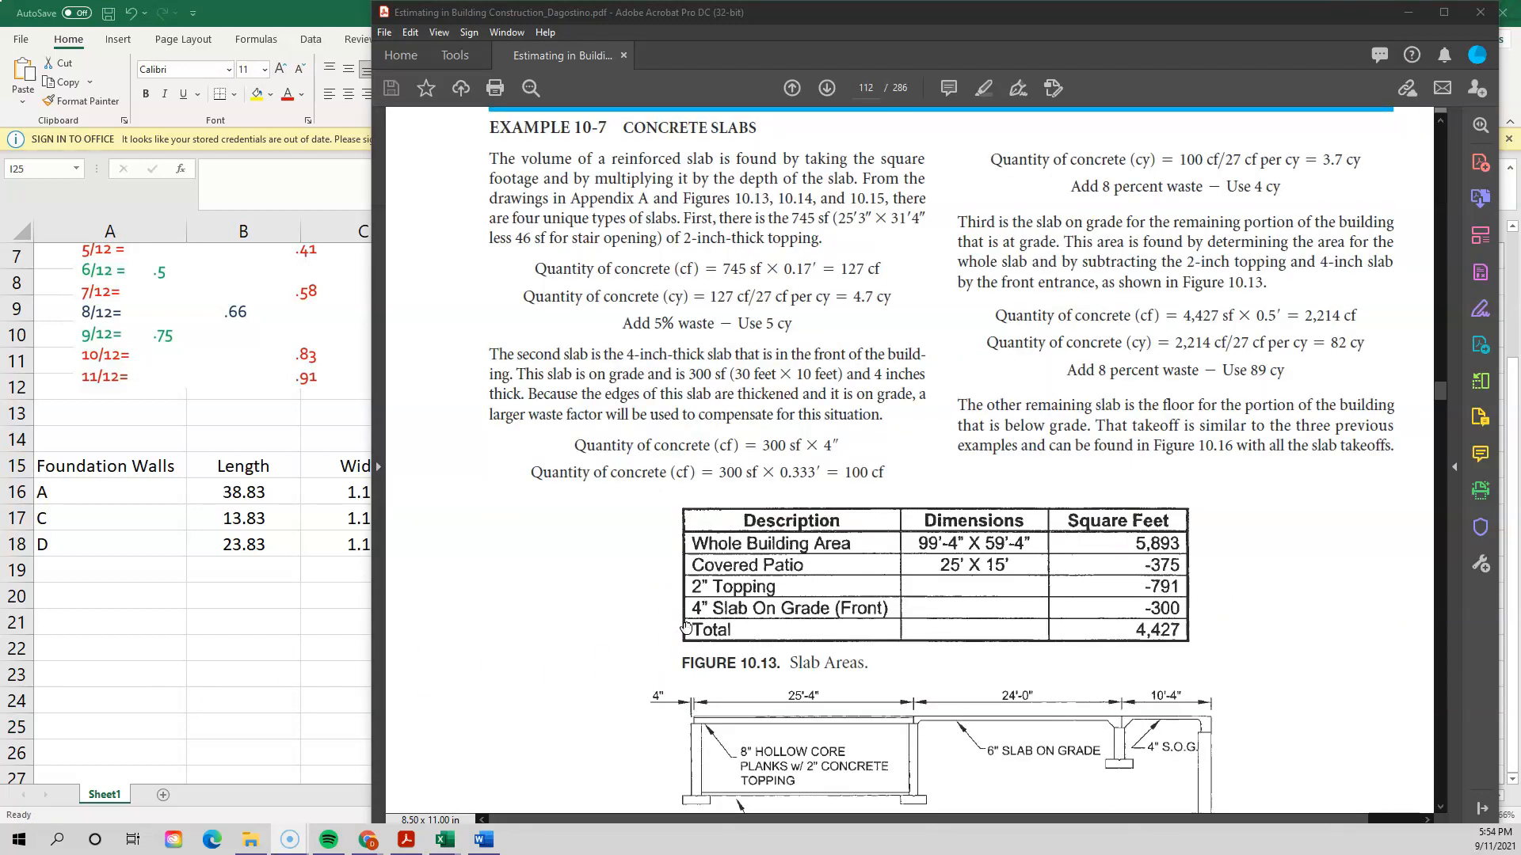
{"action": "scroll", "coordinate": [686, 628], "scroll_direction": "up", "scroll_amount": 2}
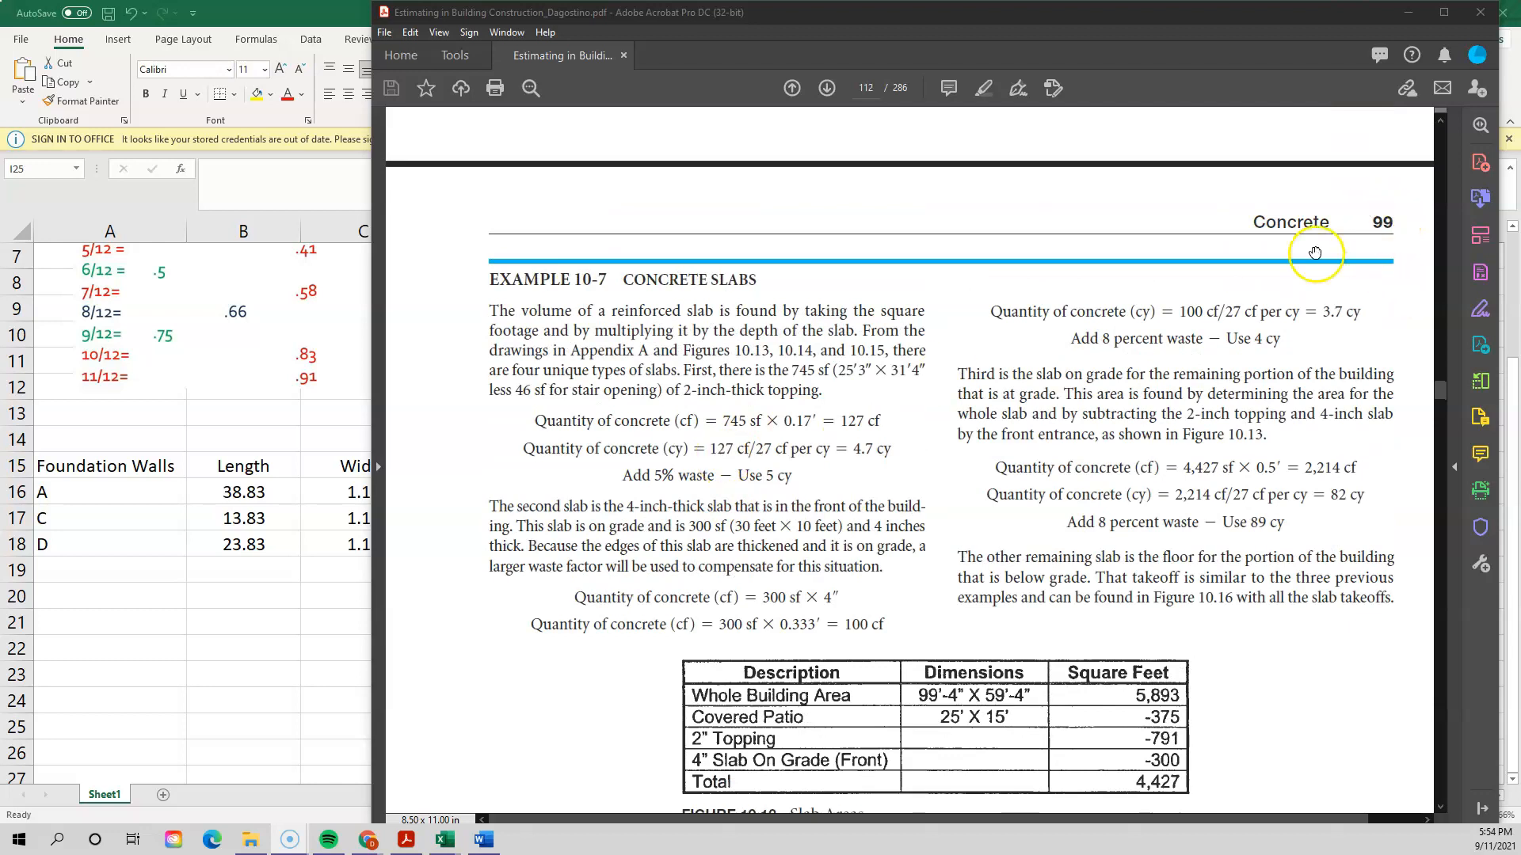
{"action": "scroll", "coordinate": [571, 622], "scroll_direction": "down", "scroll_amount": 8}
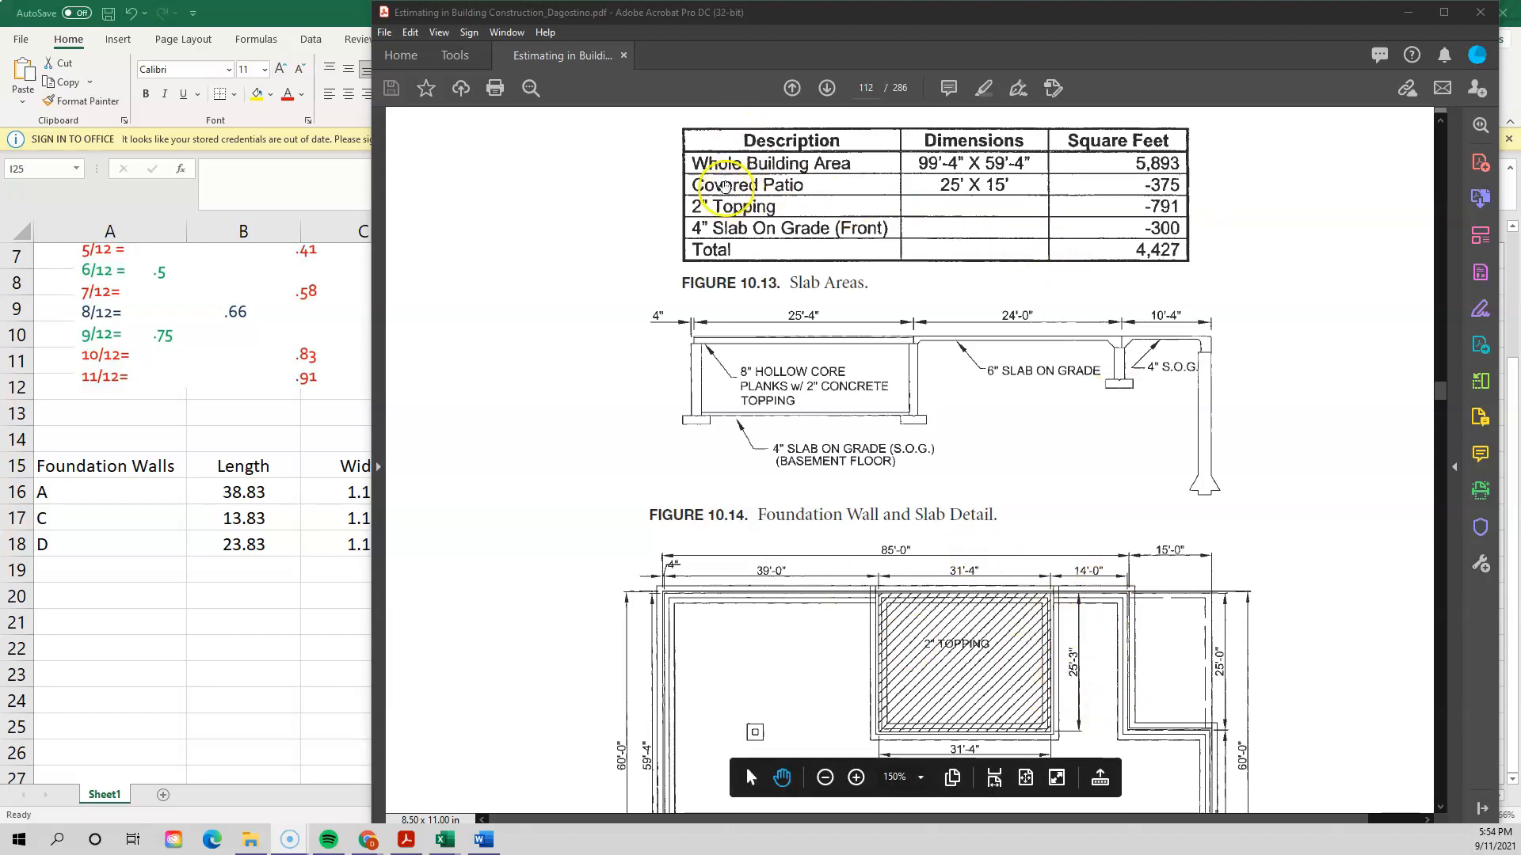
{"action": "scroll", "coordinate": [815, 400], "scroll_direction": "up", "scroll_amount": 3}
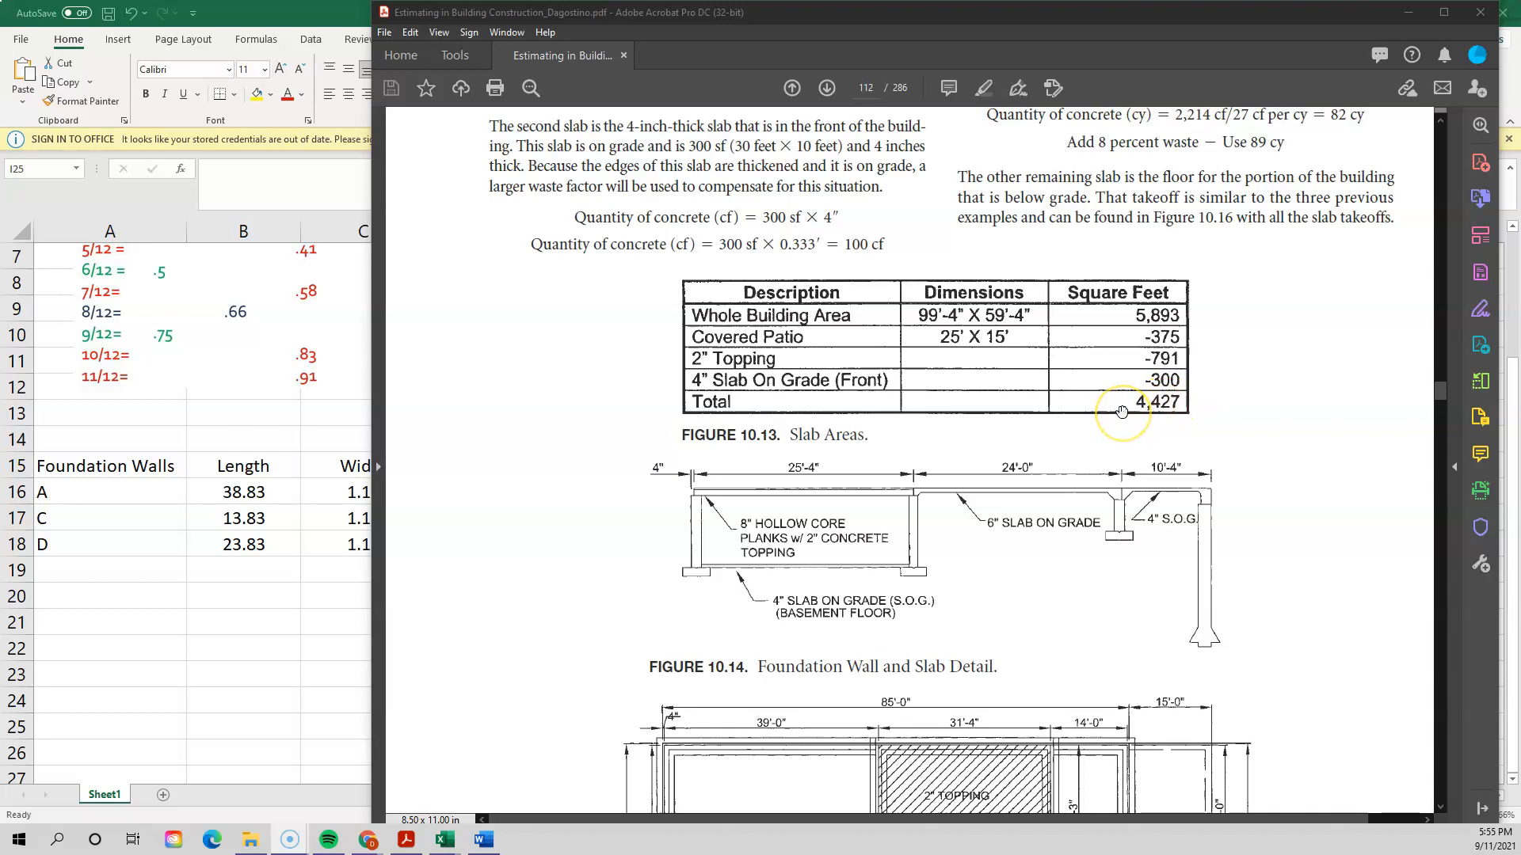
{"action": "scroll", "coordinate": [1122, 411], "scroll_direction": "down", "scroll_amount": 1}
{"action": "scroll", "coordinate": [1121, 411], "scroll_direction": "down", "scroll_amount": 3}
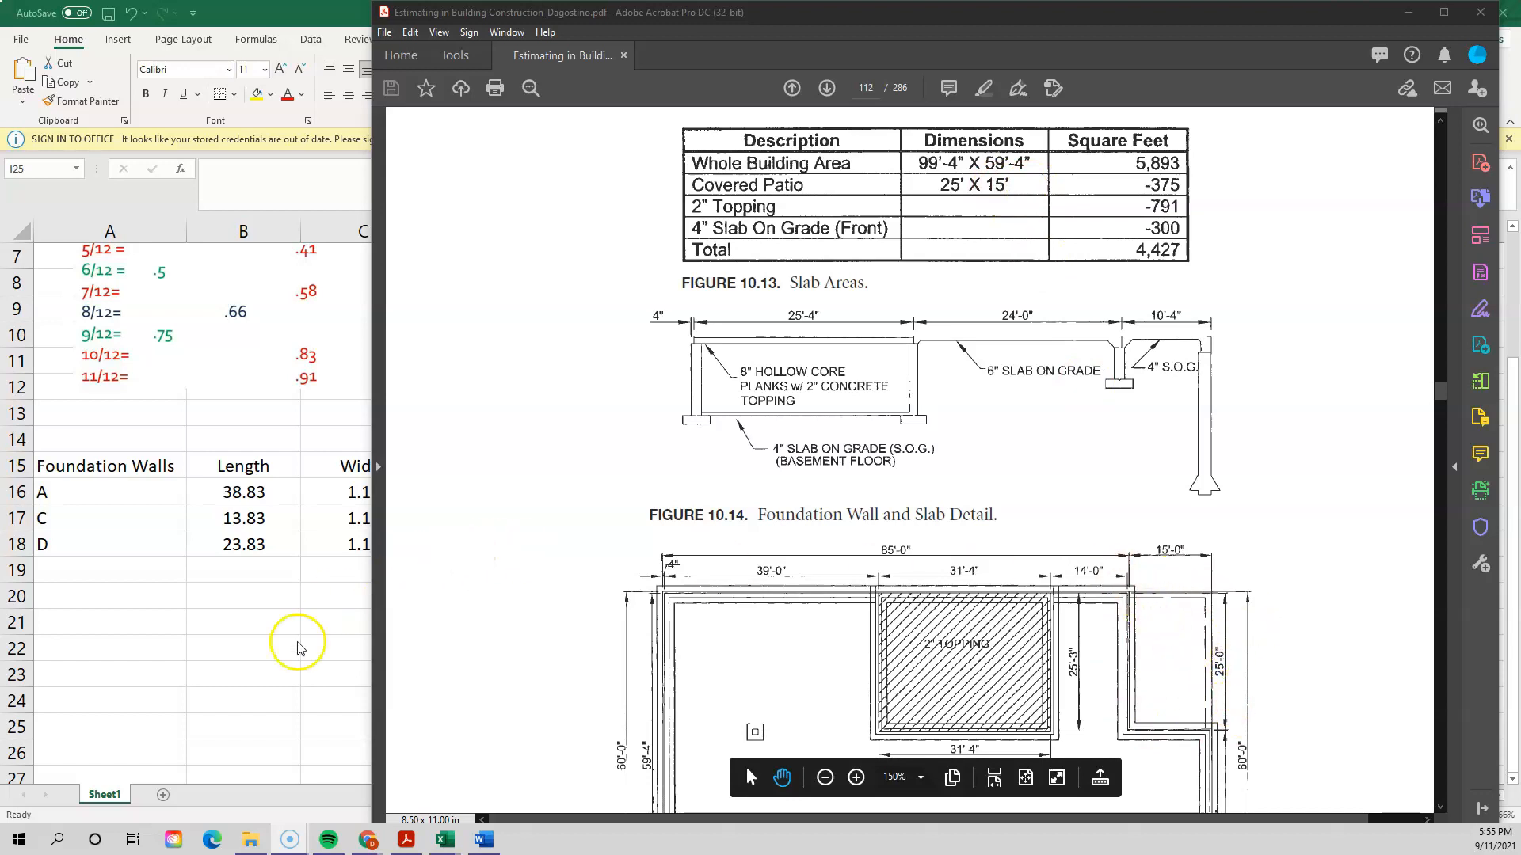
- Switch back to Excel and enter the heading "Slabs" in A24 and the label "Covered Patio" in A25
{"action": "left_click", "coordinate": [164, 647]}
{"action": "scroll", "coordinate": [150, 638], "scroll_direction": "down", "scroll_amount": 1}
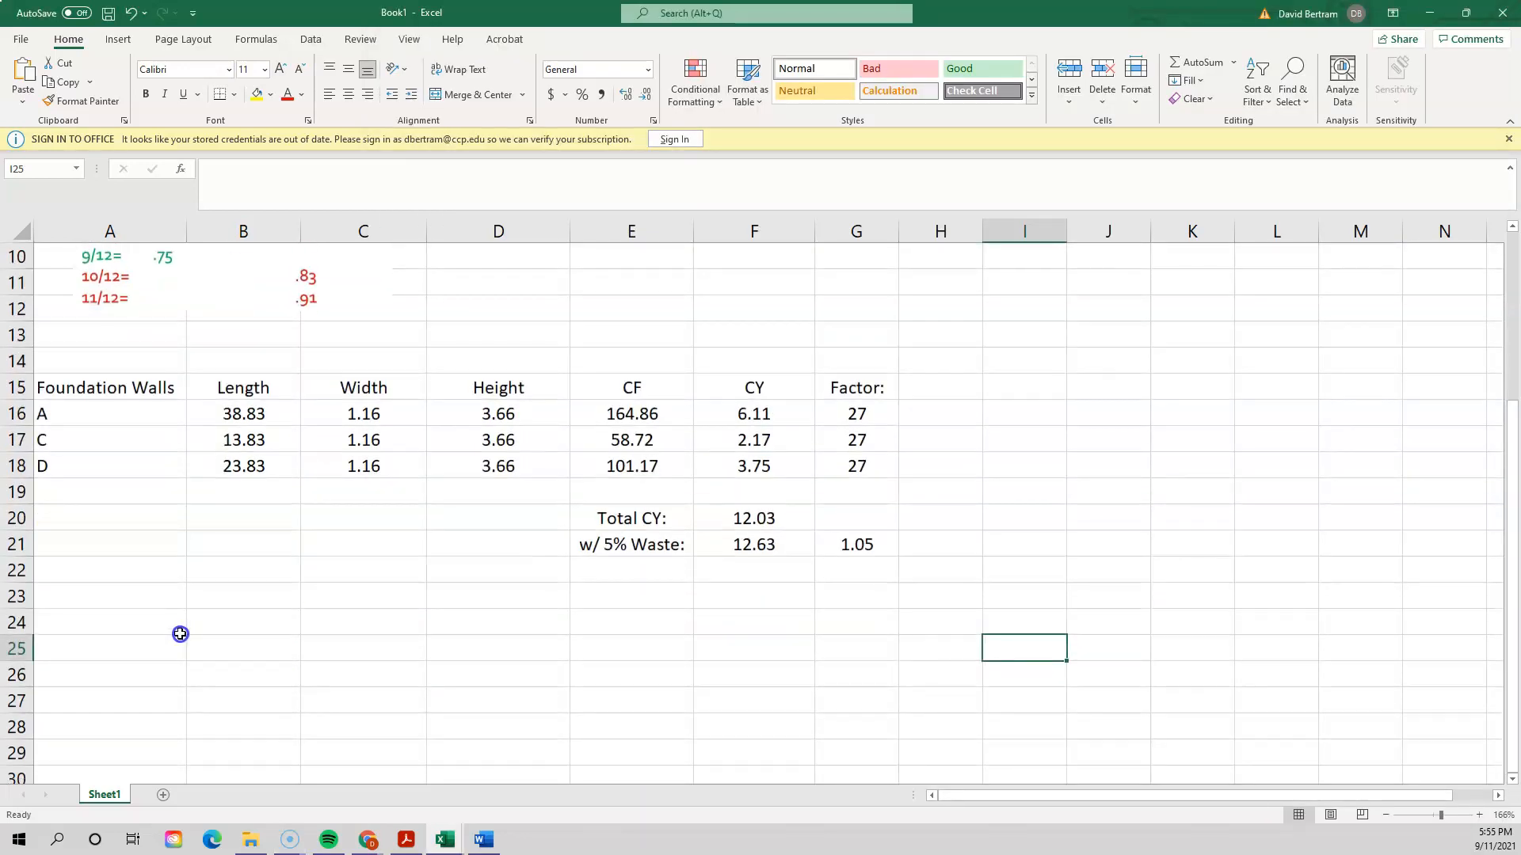
{"action": "left_click", "coordinate": [104, 623]}
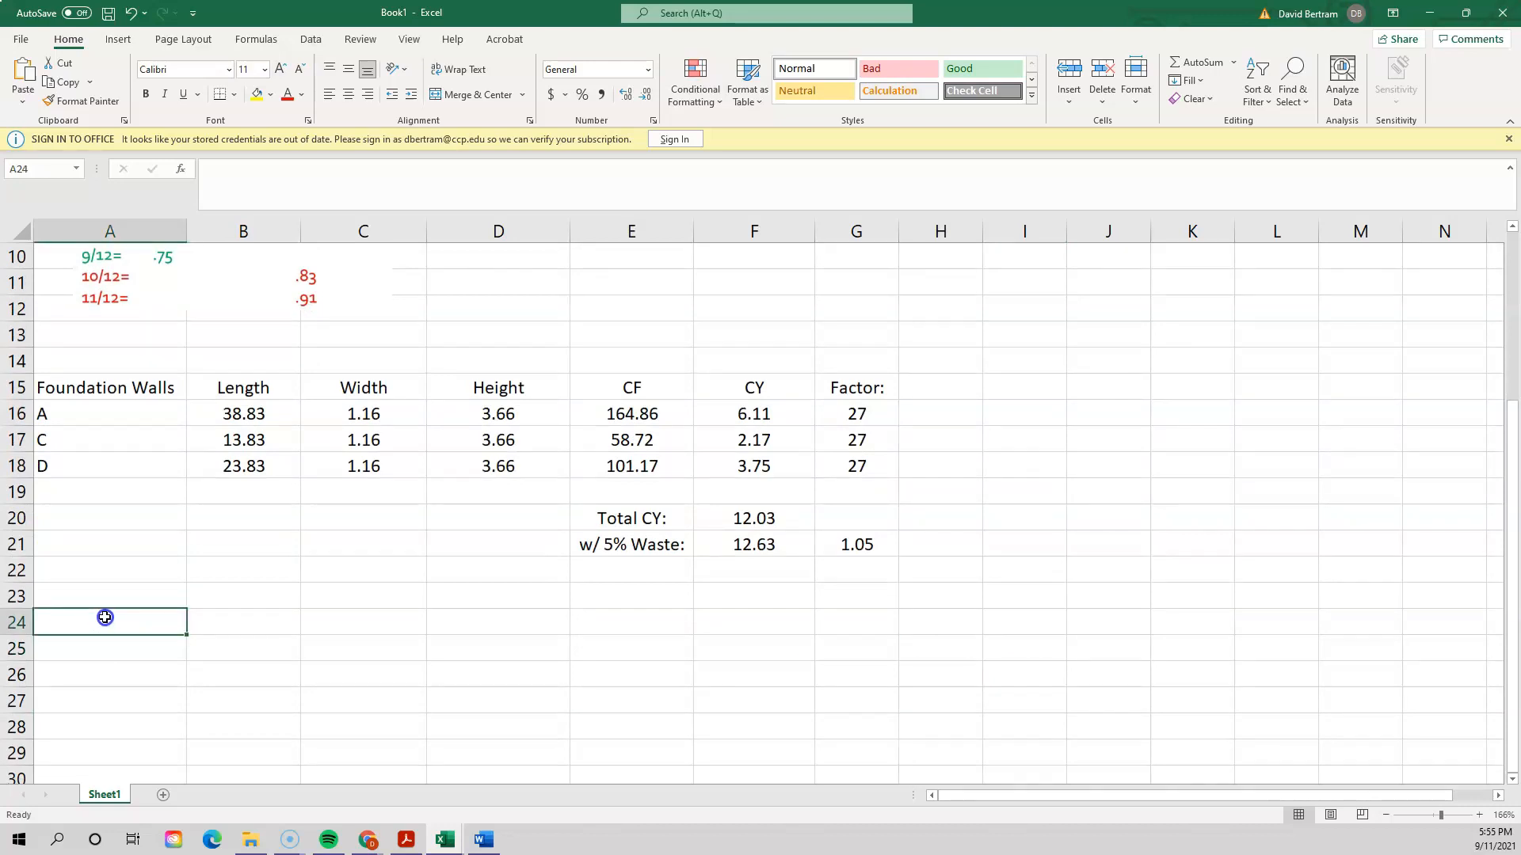
{"action": "type", "text": "Slabs"}
{"action": "key", "text": "Return"}
{"action": "type", "text": "CO"}
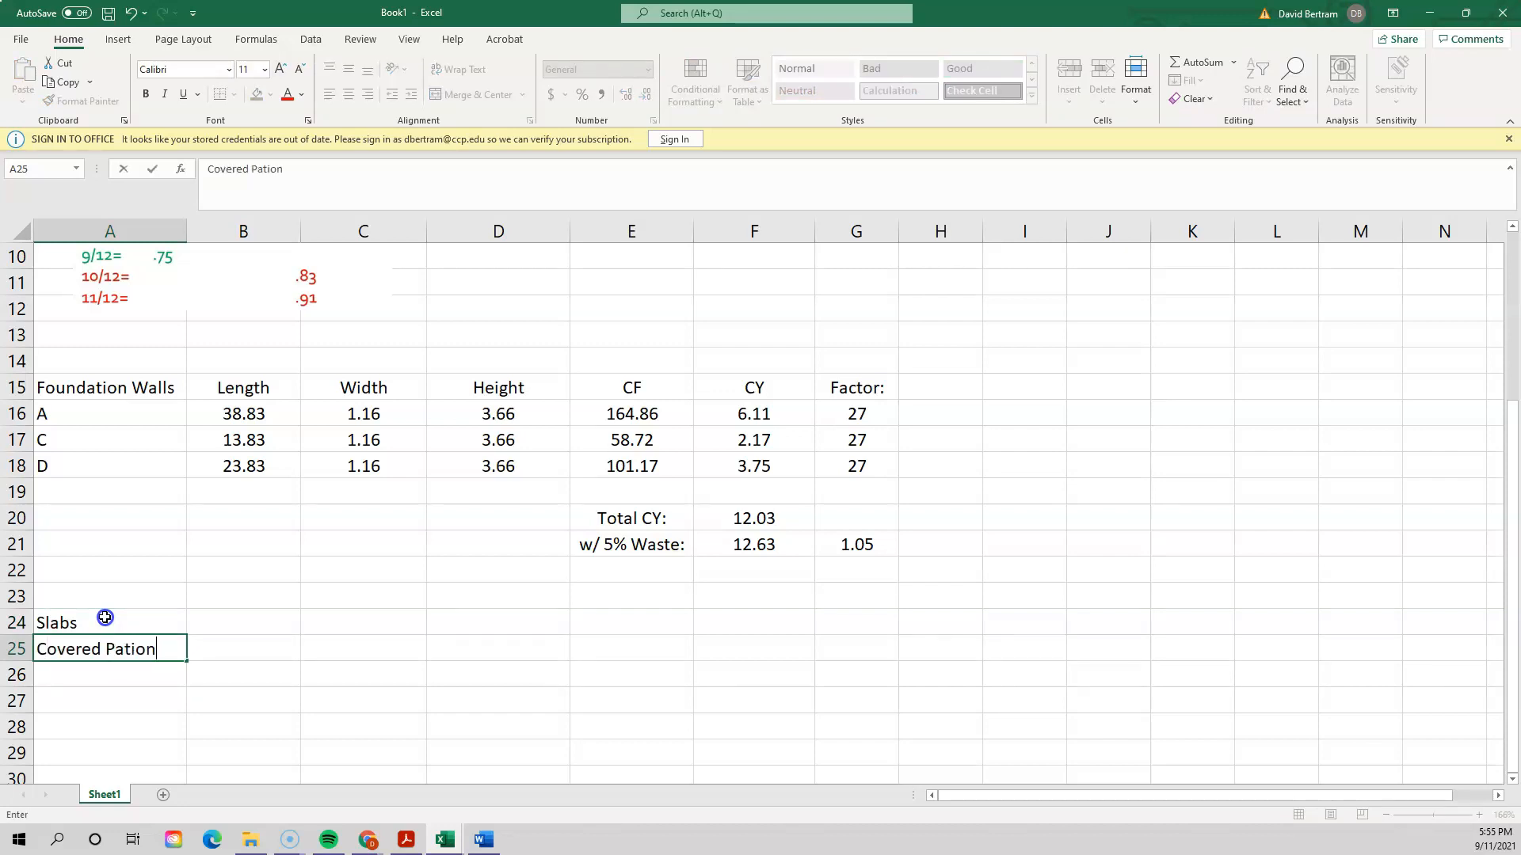
{"action": "type", "text": "vered Patio"}
{"action": "key", "text": "Tab"}
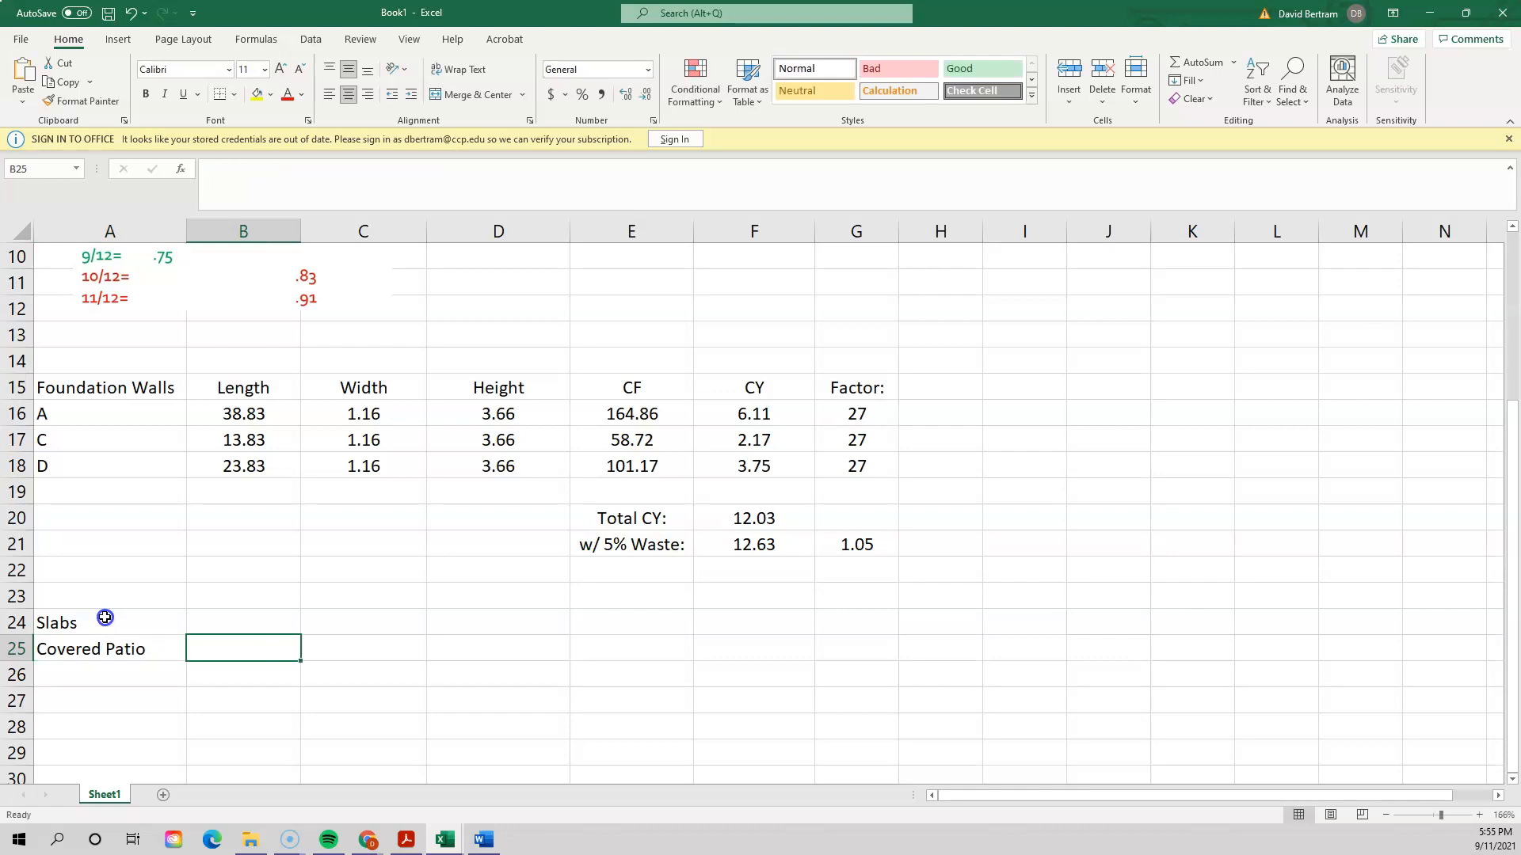
- Copy the column headings Length through Factor: from B15:G15 into row 25, starting at B25
{"action": "left_click", "coordinate": [239, 387]}
{"action": "left_click_drag", "start_coordinate": [239, 387], "coordinate": [846, 391]}
{"action": "key", "text": "ctrl+c"}
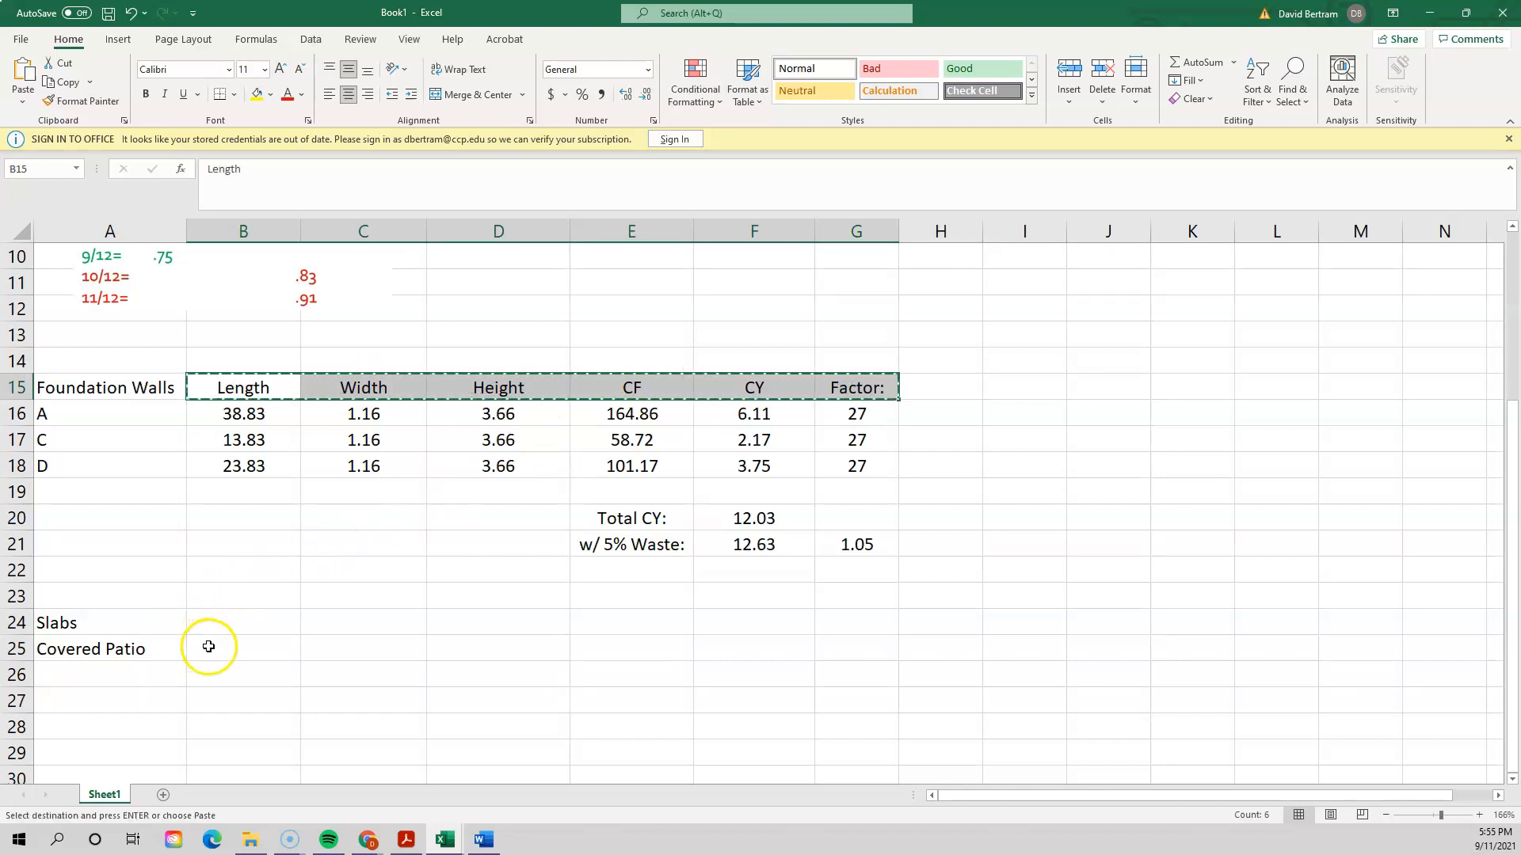
{"action": "left_click", "coordinate": [208, 647]}
{"action": "key", "text": "ctrl+v"}
{"action": "left_click", "coordinate": [513, 690]}
{"action": "key", "text": "Escape"}
{"action": "scroll", "coordinate": [511, 680], "scroll_direction": "down", "scroll_amount": 3}
{"action": "scroll", "coordinate": [514, 675], "scroll_direction": "up", "scroll_amount": 1}
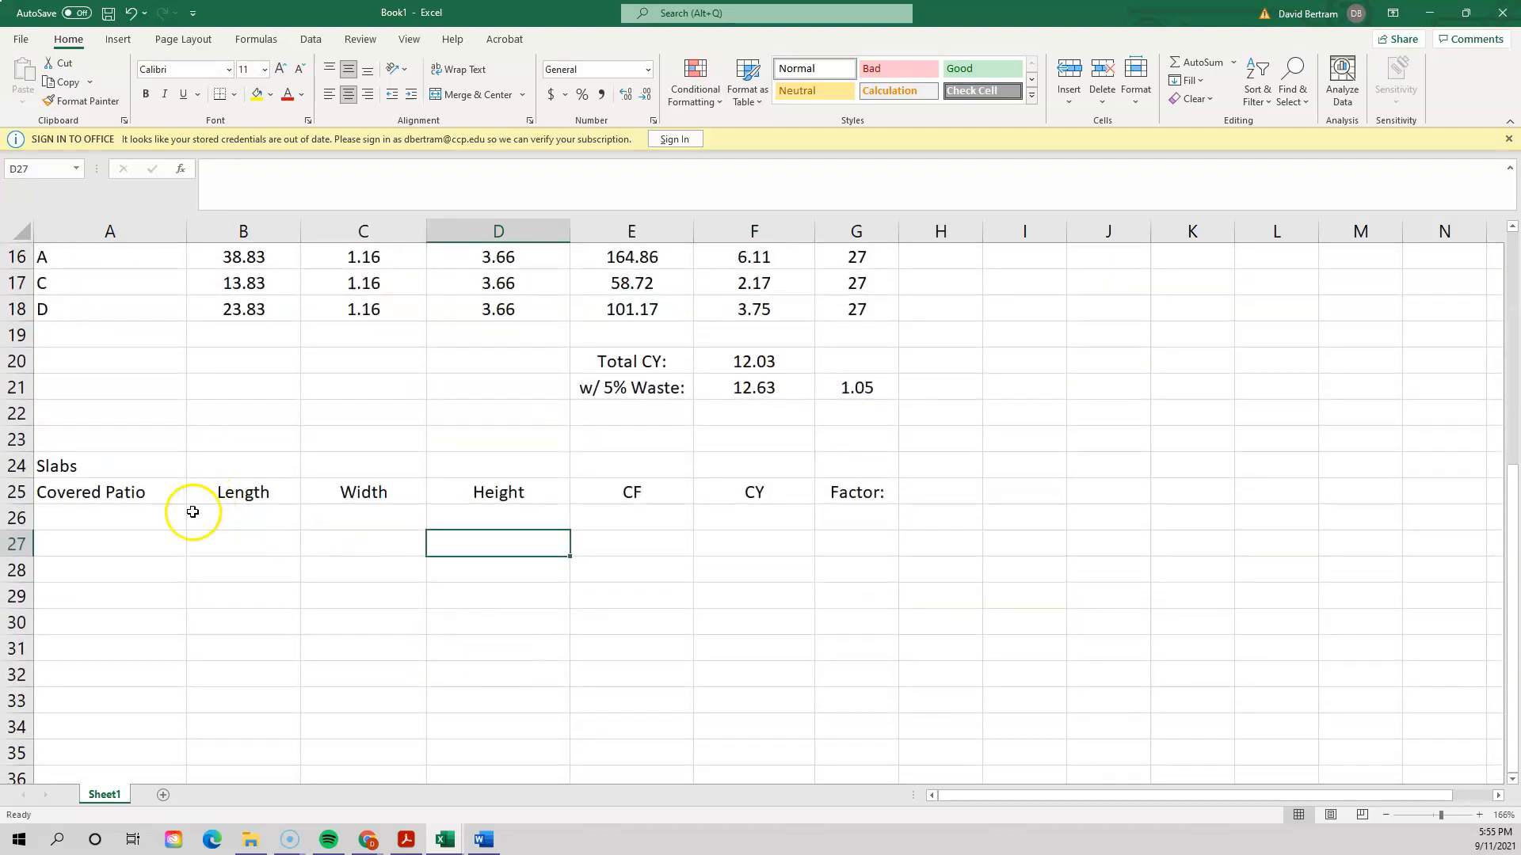
- Copy the column headings Length through Factor: from B25:G25 into row 24, starting at B24 beside "Slabs"
{"action": "left_click", "coordinate": [259, 527]}
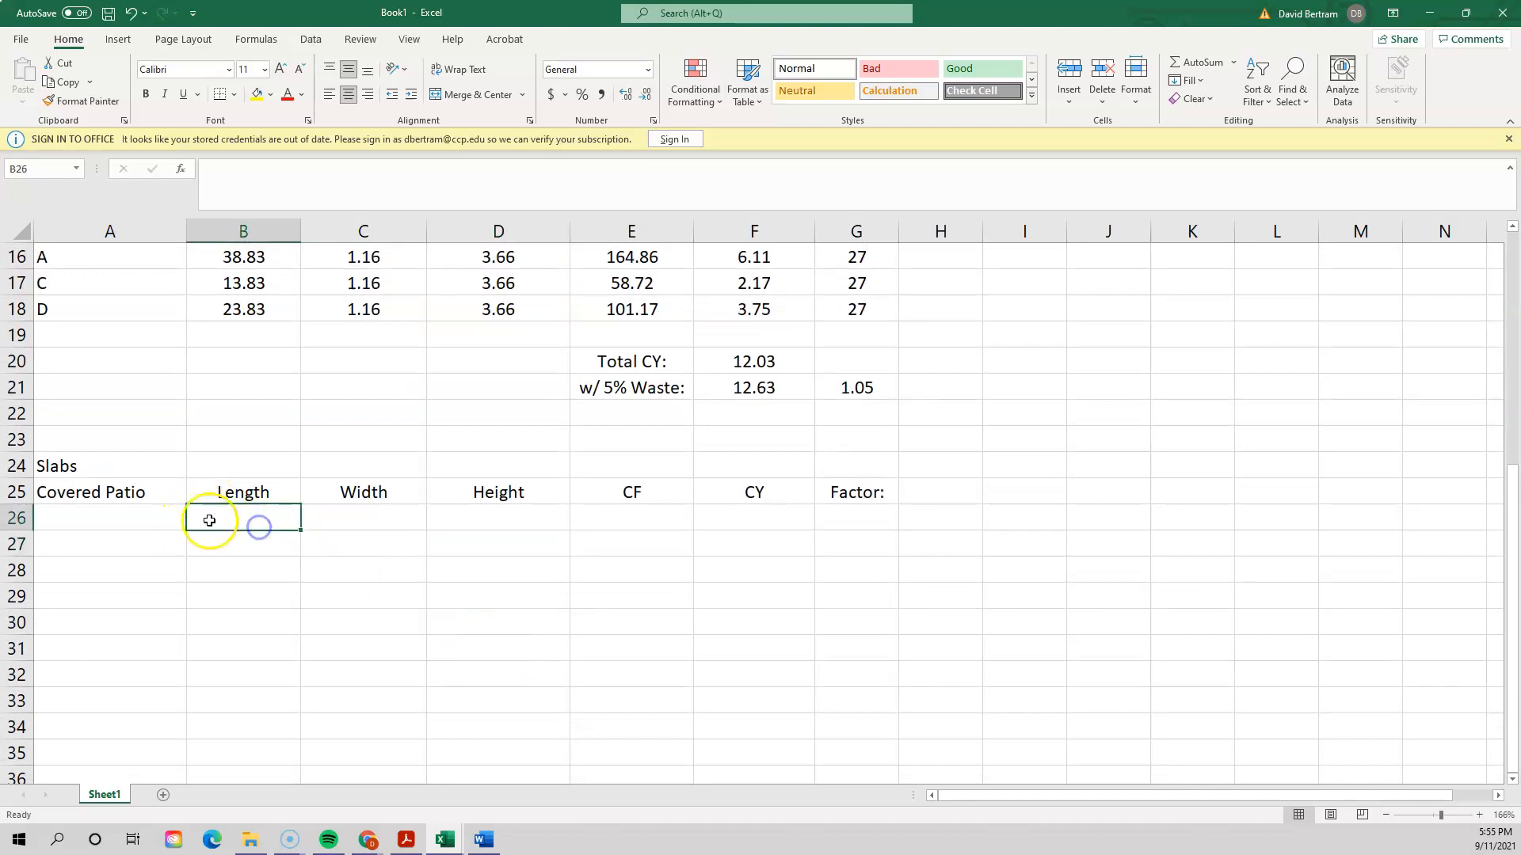
{"action": "left_click", "coordinate": [156, 497]}
{"action": "left_click_drag", "start_coordinate": [223, 493], "coordinate": [832, 496]}
{"action": "key", "text": "ctrl+c"}
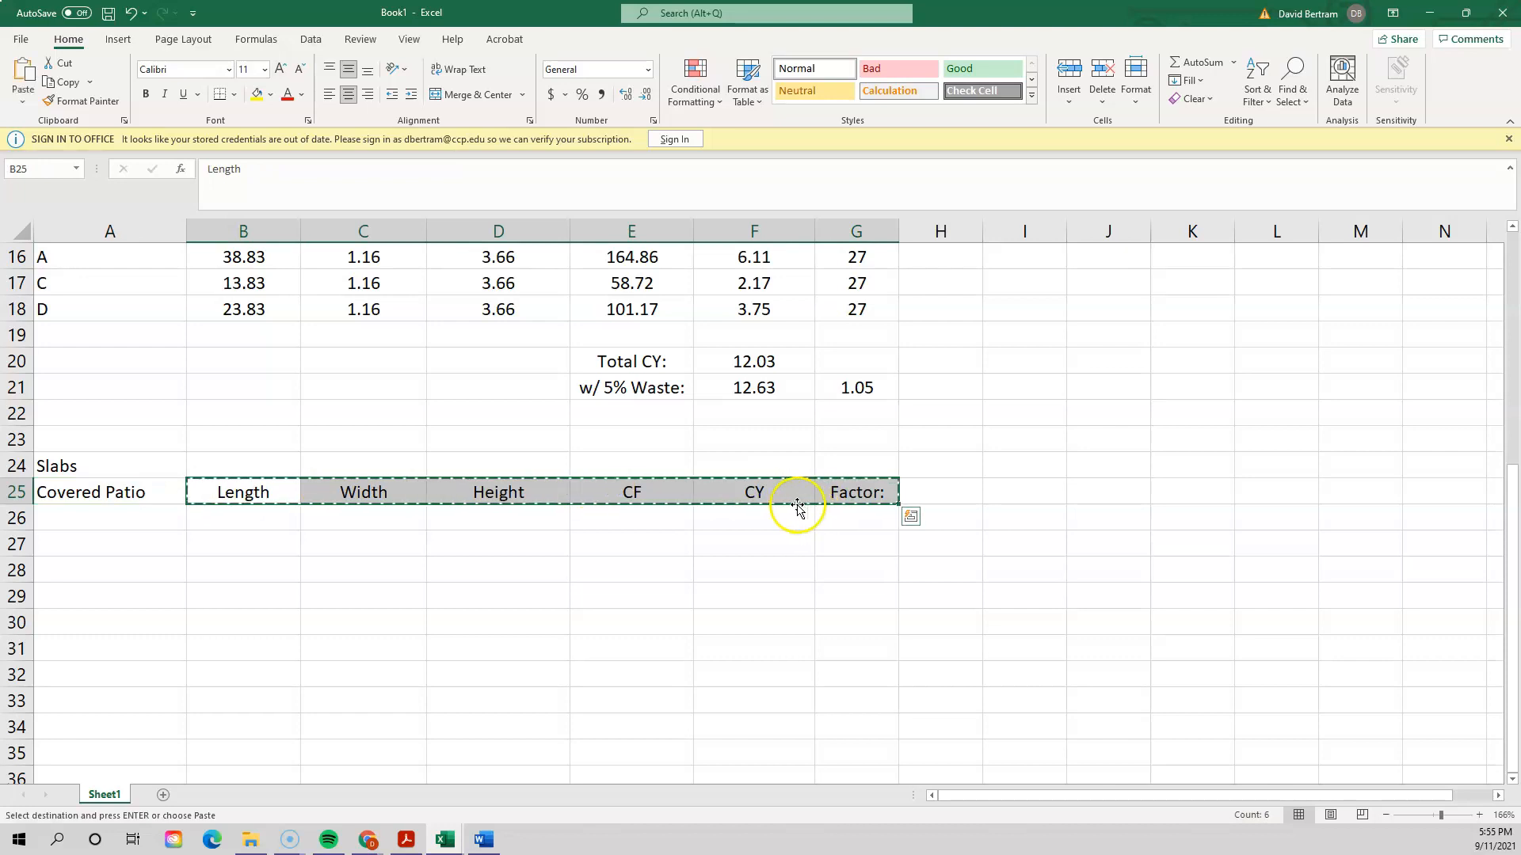
{"action": "left_click", "coordinate": [267, 466]}
{"action": "key", "text": "ctrl+v"}
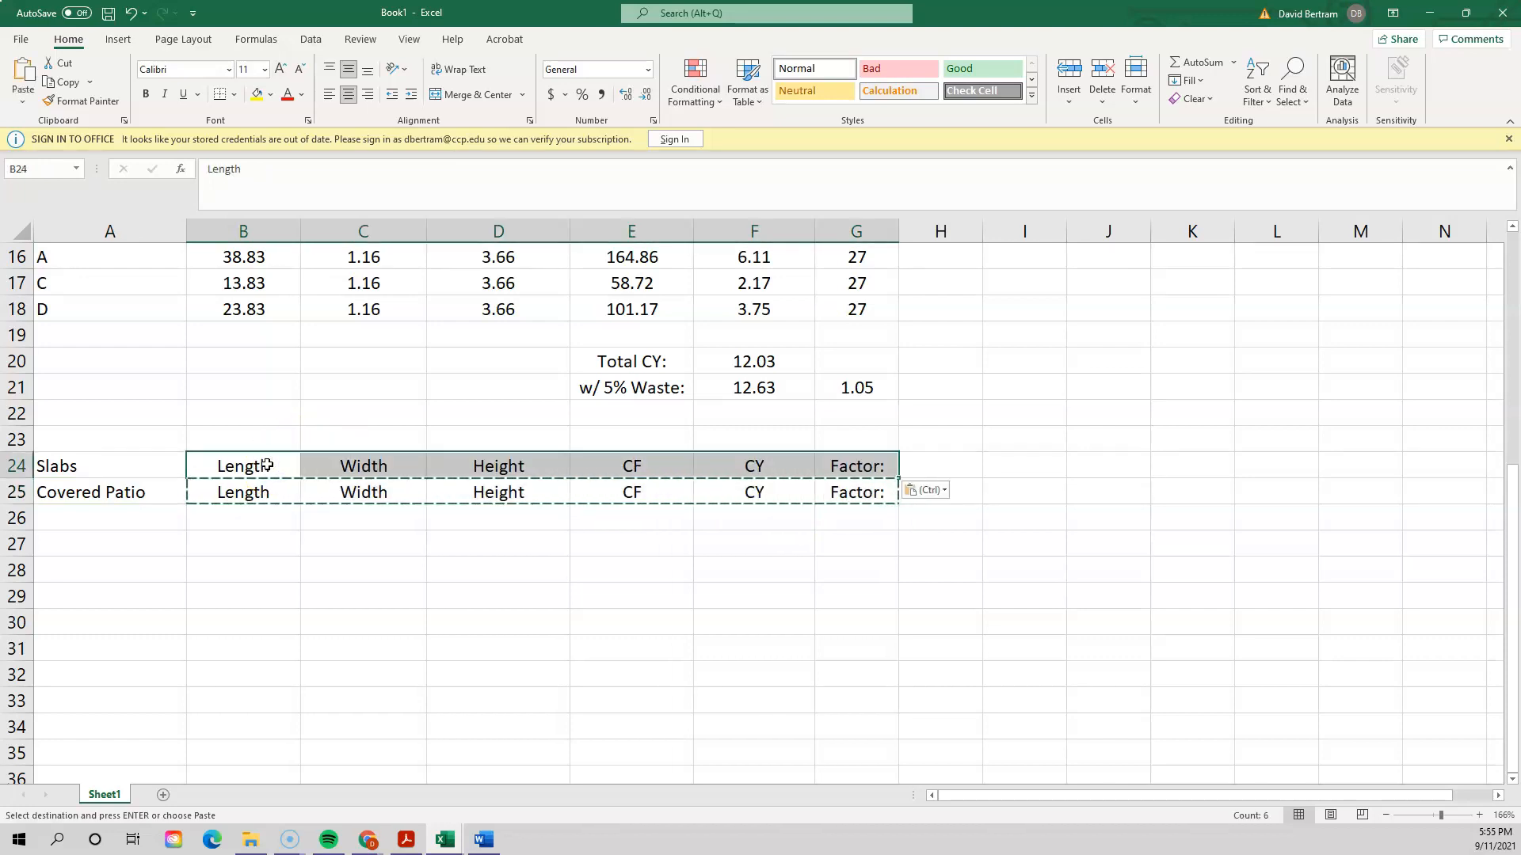
{"action": "left_click", "coordinate": [368, 553]}
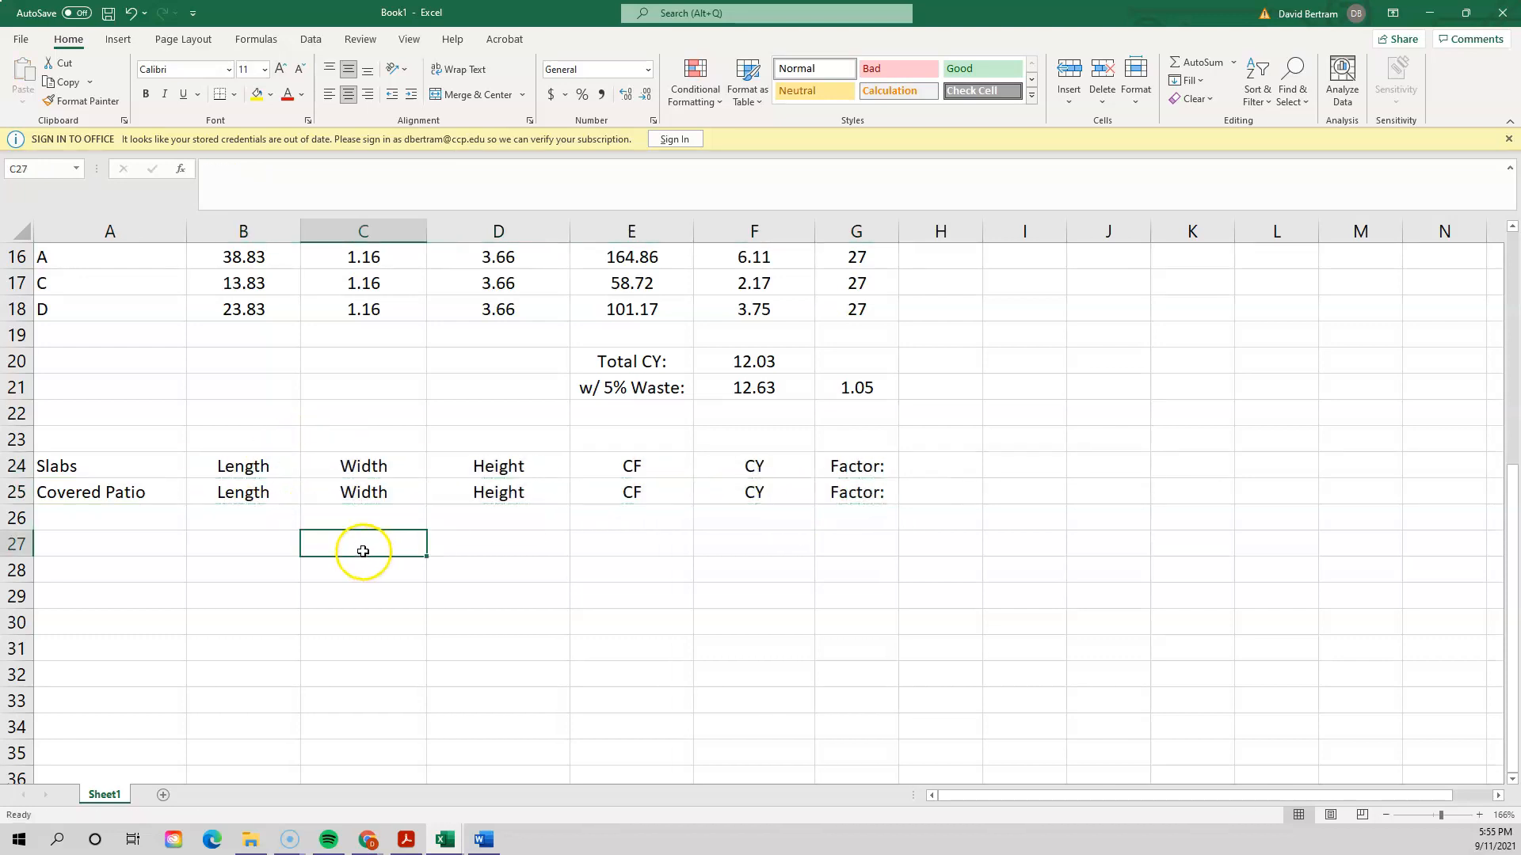
- Clear the contents of the duplicate headings in B25:G25
{"action": "left_click_drag", "start_coordinate": [244, 499], "coordinate": [828, 499]}
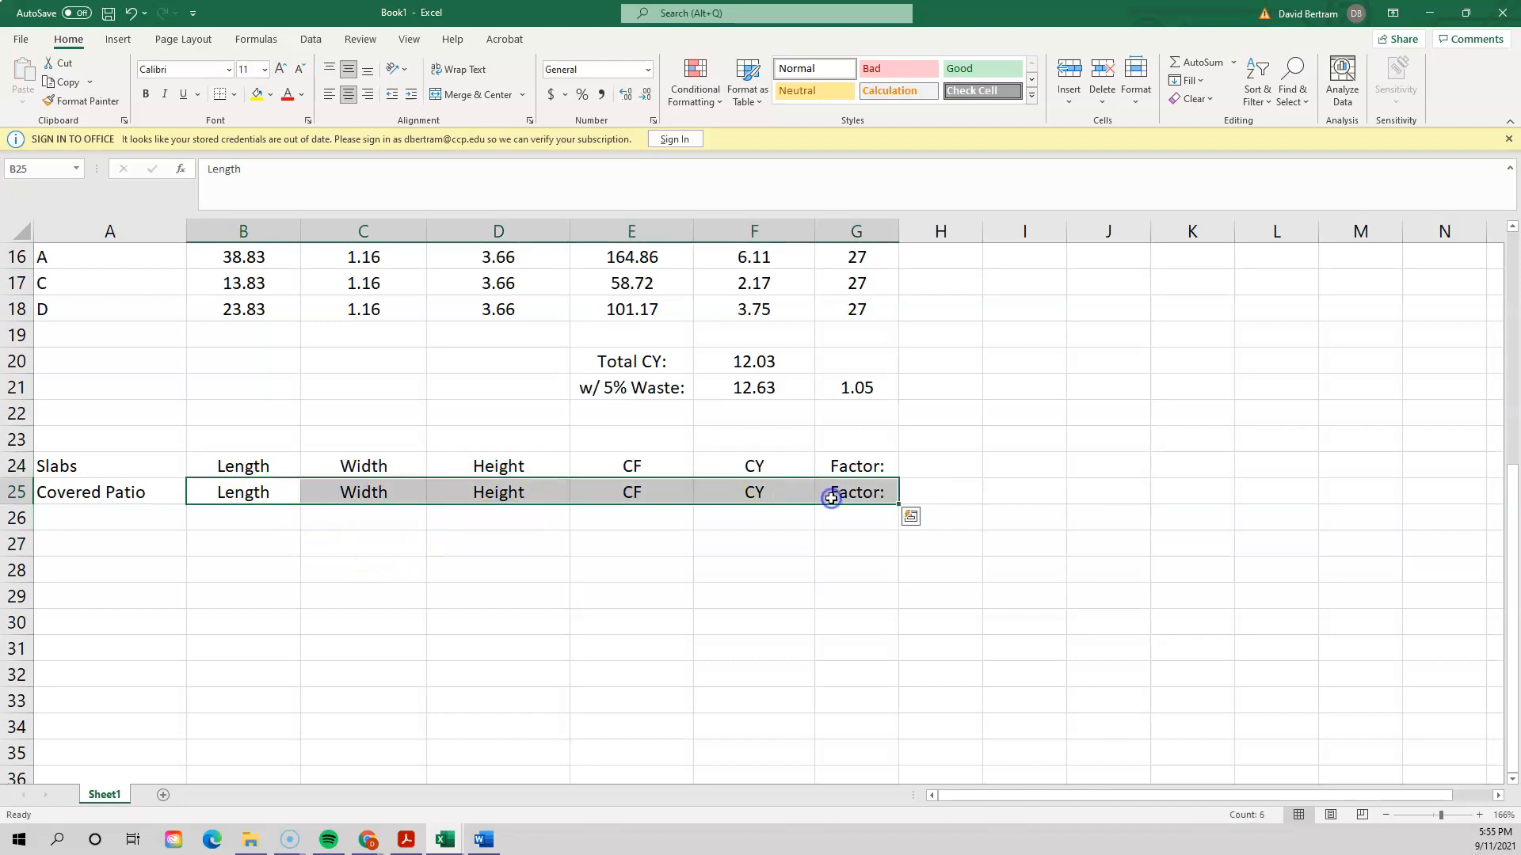
{"action": "right_click", "coordinate": [830, 499]}
{"action": "left_click", "coordinate": [888, 231]}
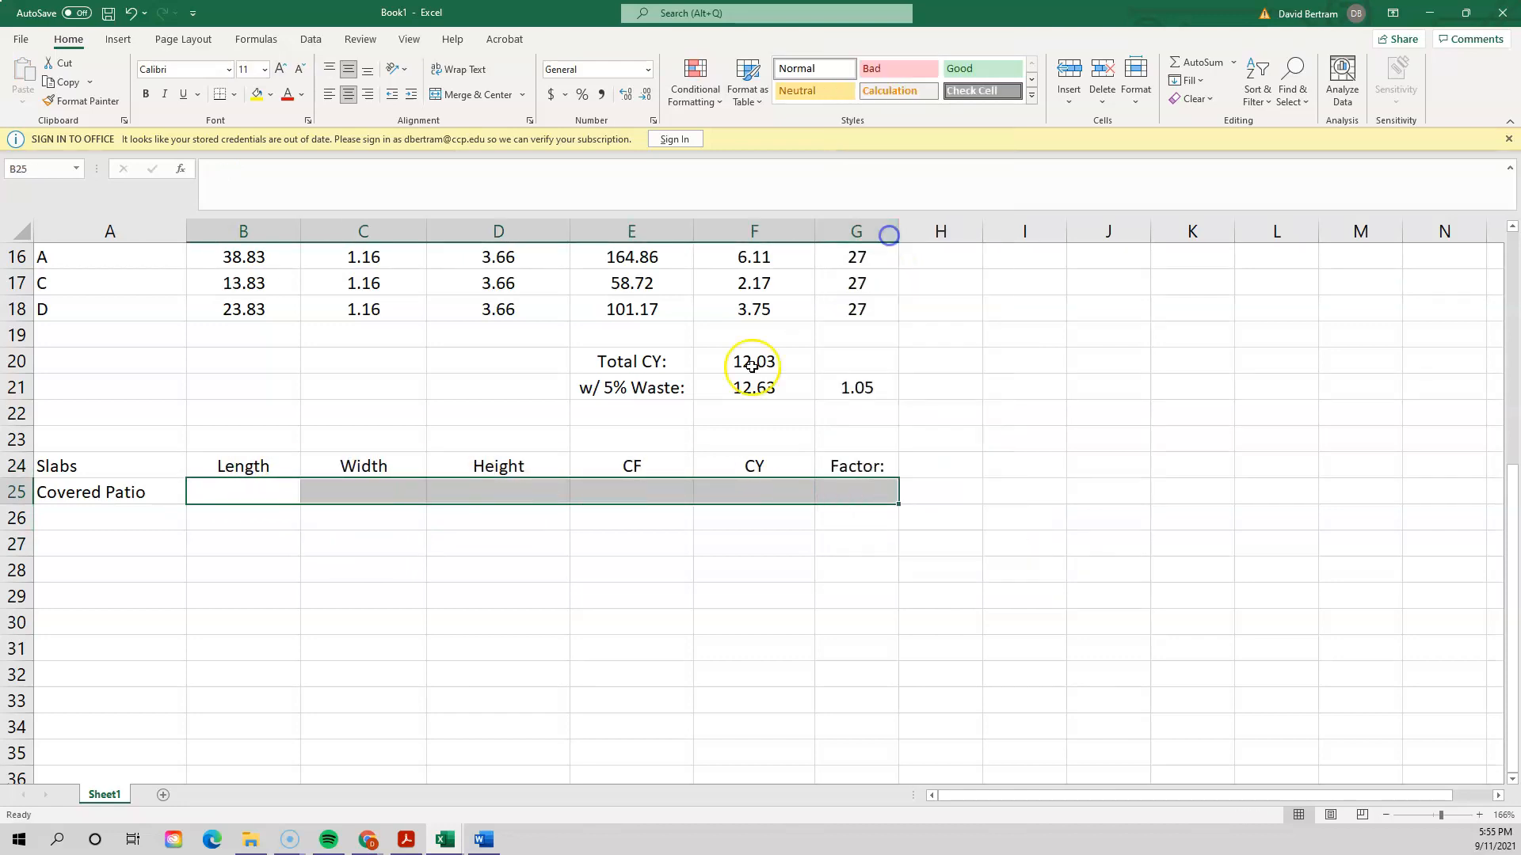
{"action": "left_click", "coordinate": [472, 604]}
- Reduce the spreadsheet window so the estimating PDF shows beside it, and check the covered patio dimensions in the slab area table
{"action": "scroll", "coordinate": [407, 496], "scroll_direction": "up", "scroll_amount": 1}
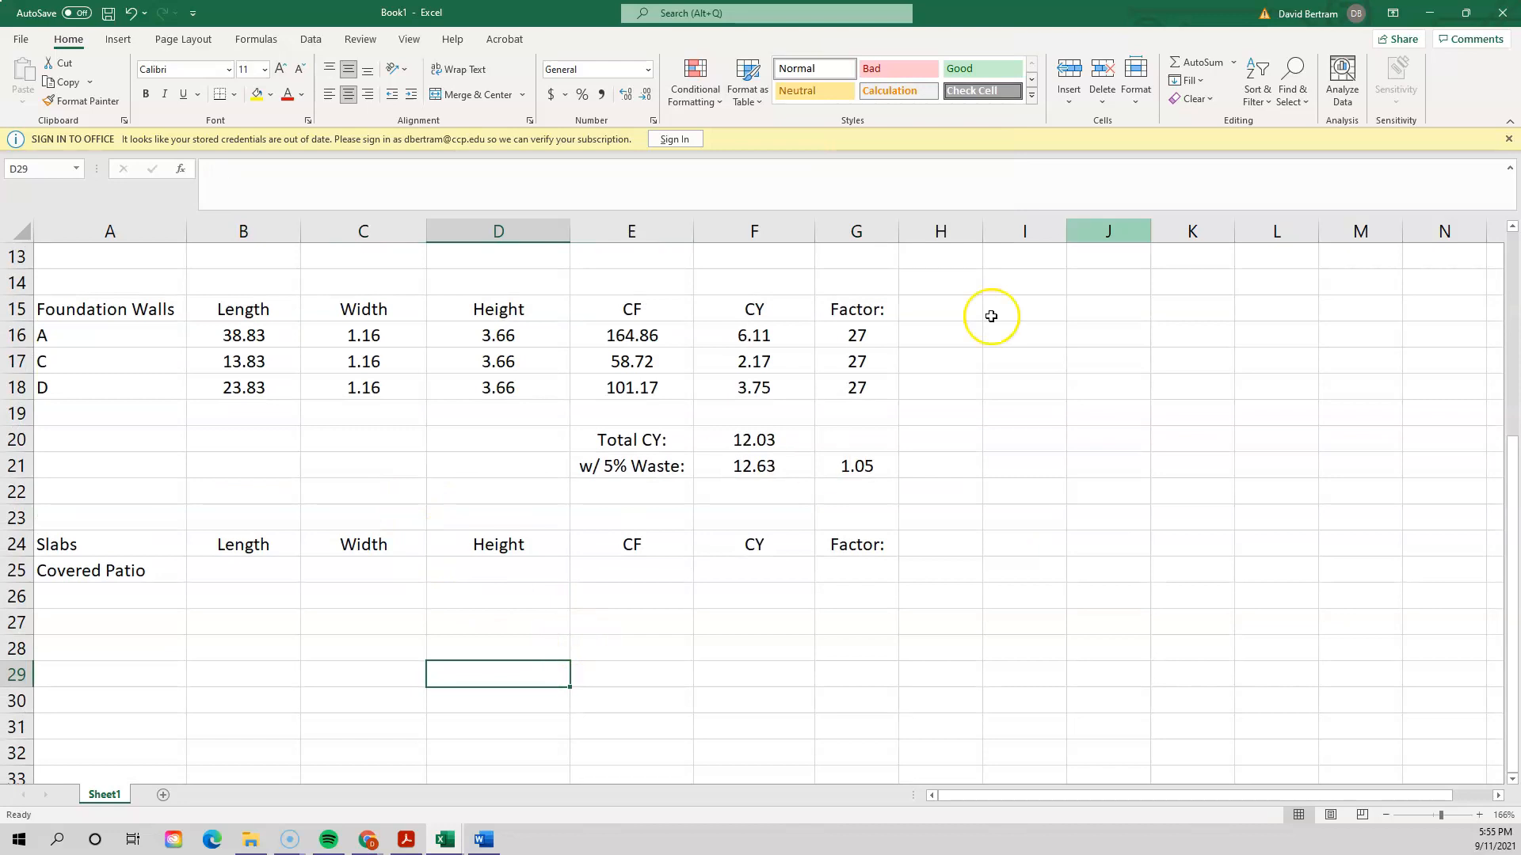
{"action": "left_click", "coordinate": [1466, 13]}
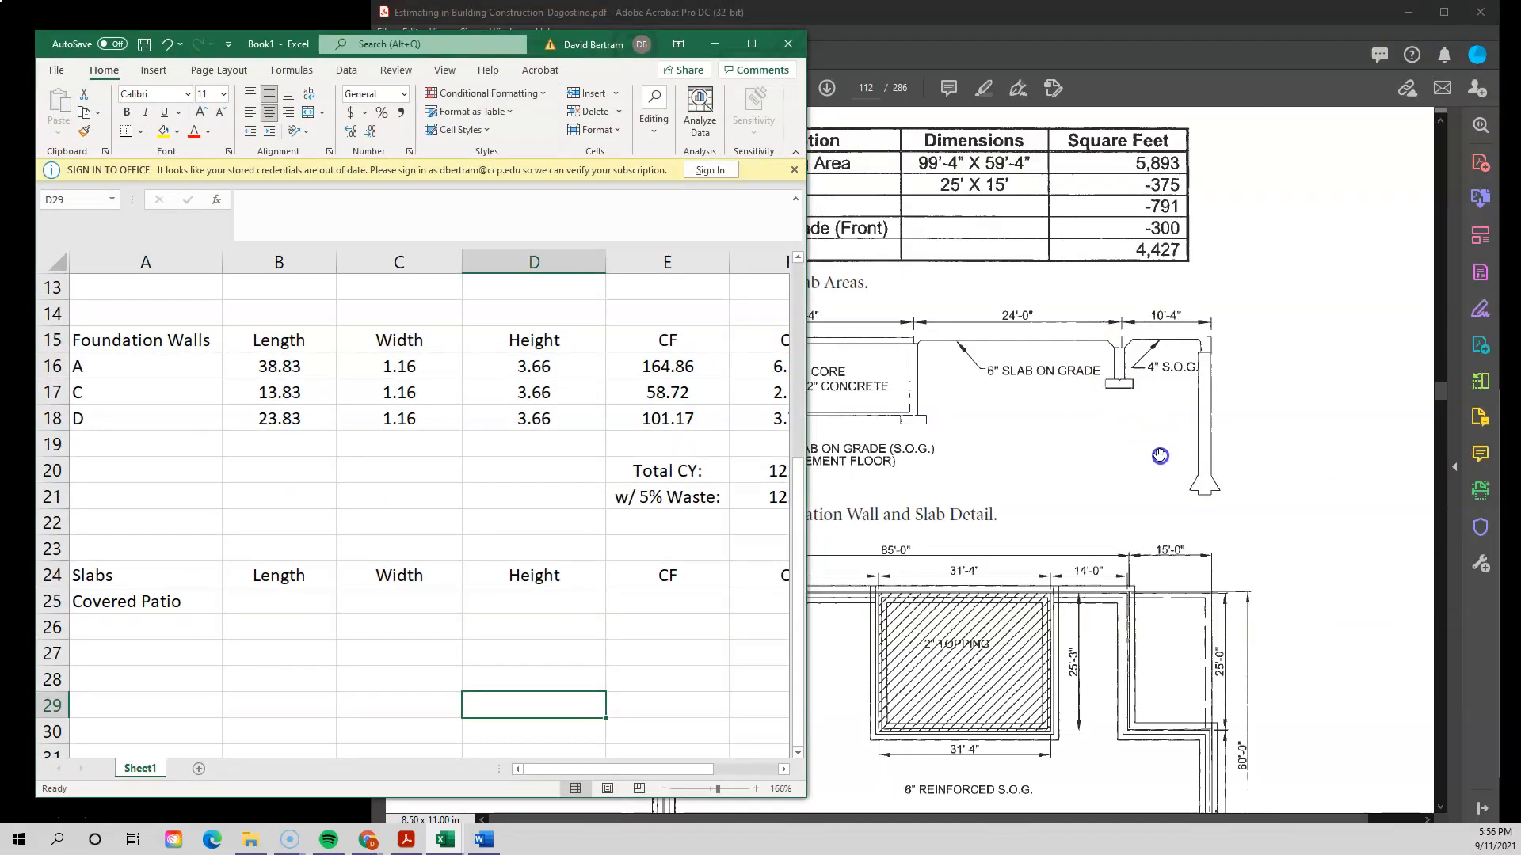
{"action": "left_click", "coordinate": [1150, 489]}
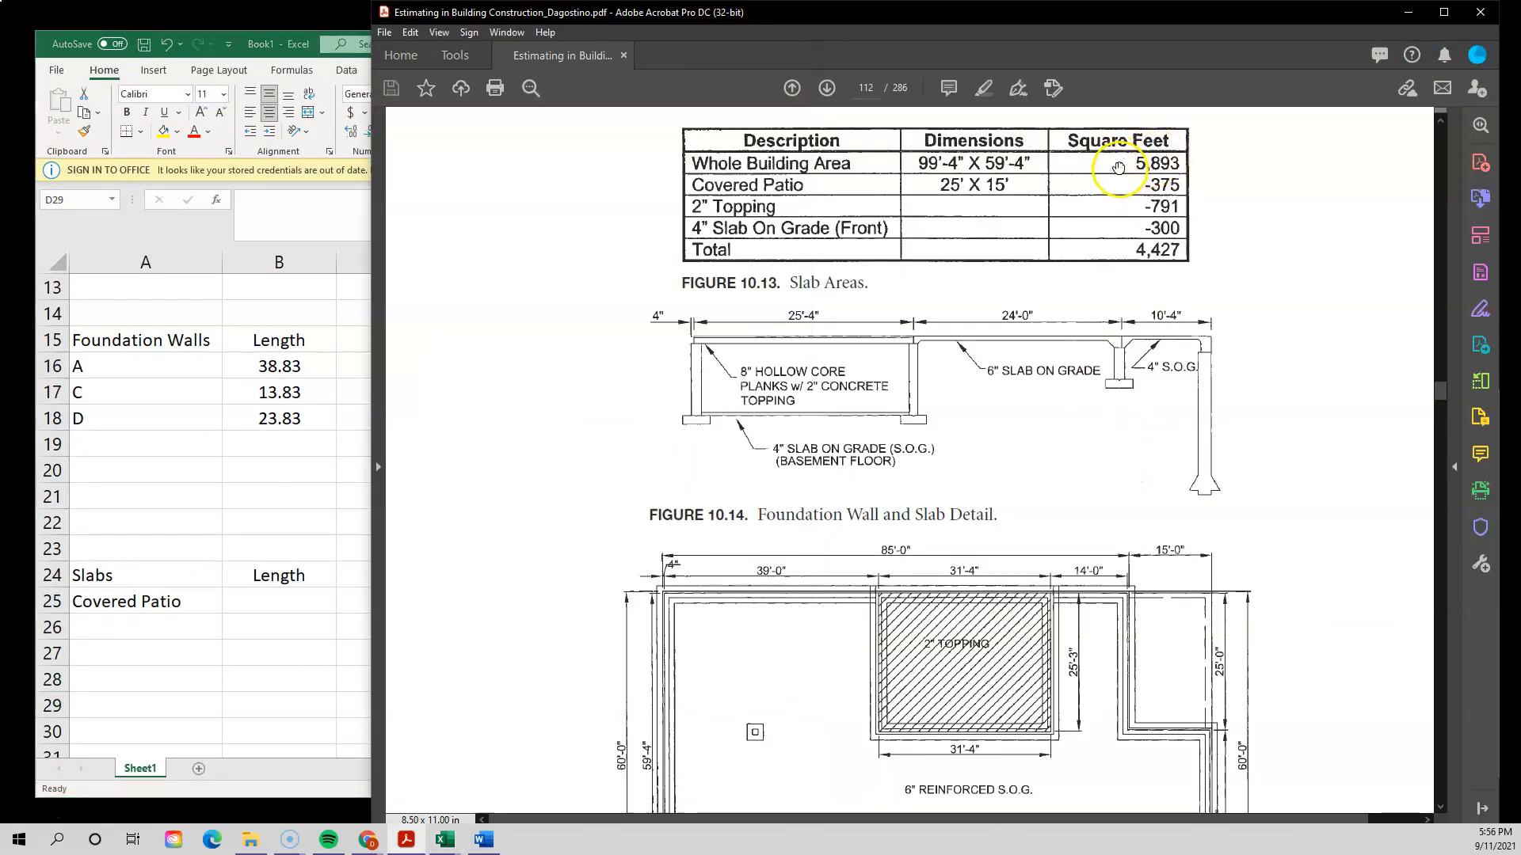
{"action": "left_click", "coordinate": [187, 535]}
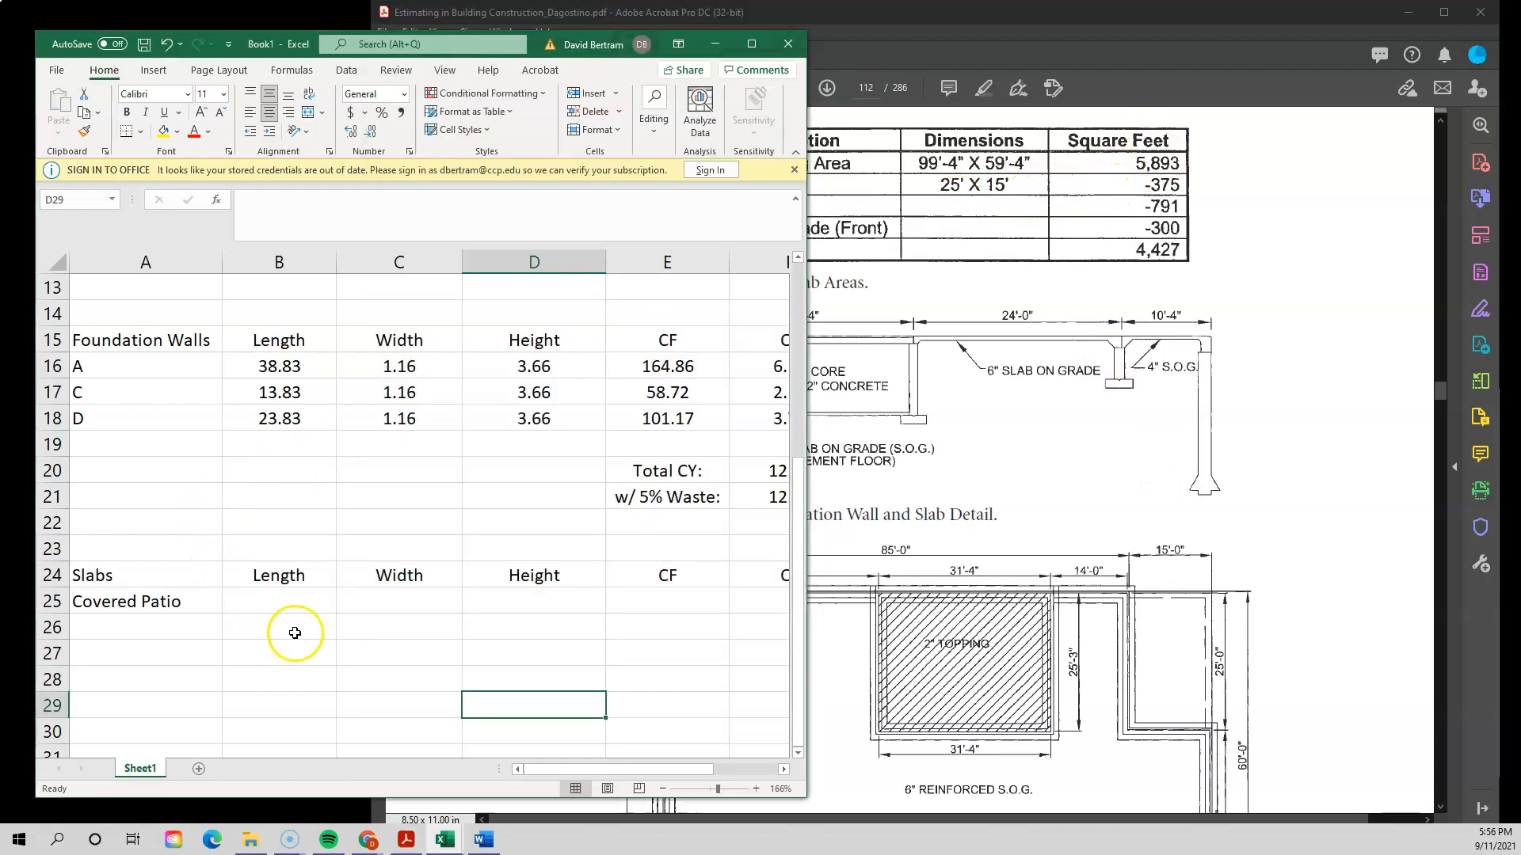
- Enter the covered patio dimensions in row 25, with 25 in C25 and 15 in D25
{"action": "left_click", "coordinate": [398, 601]}
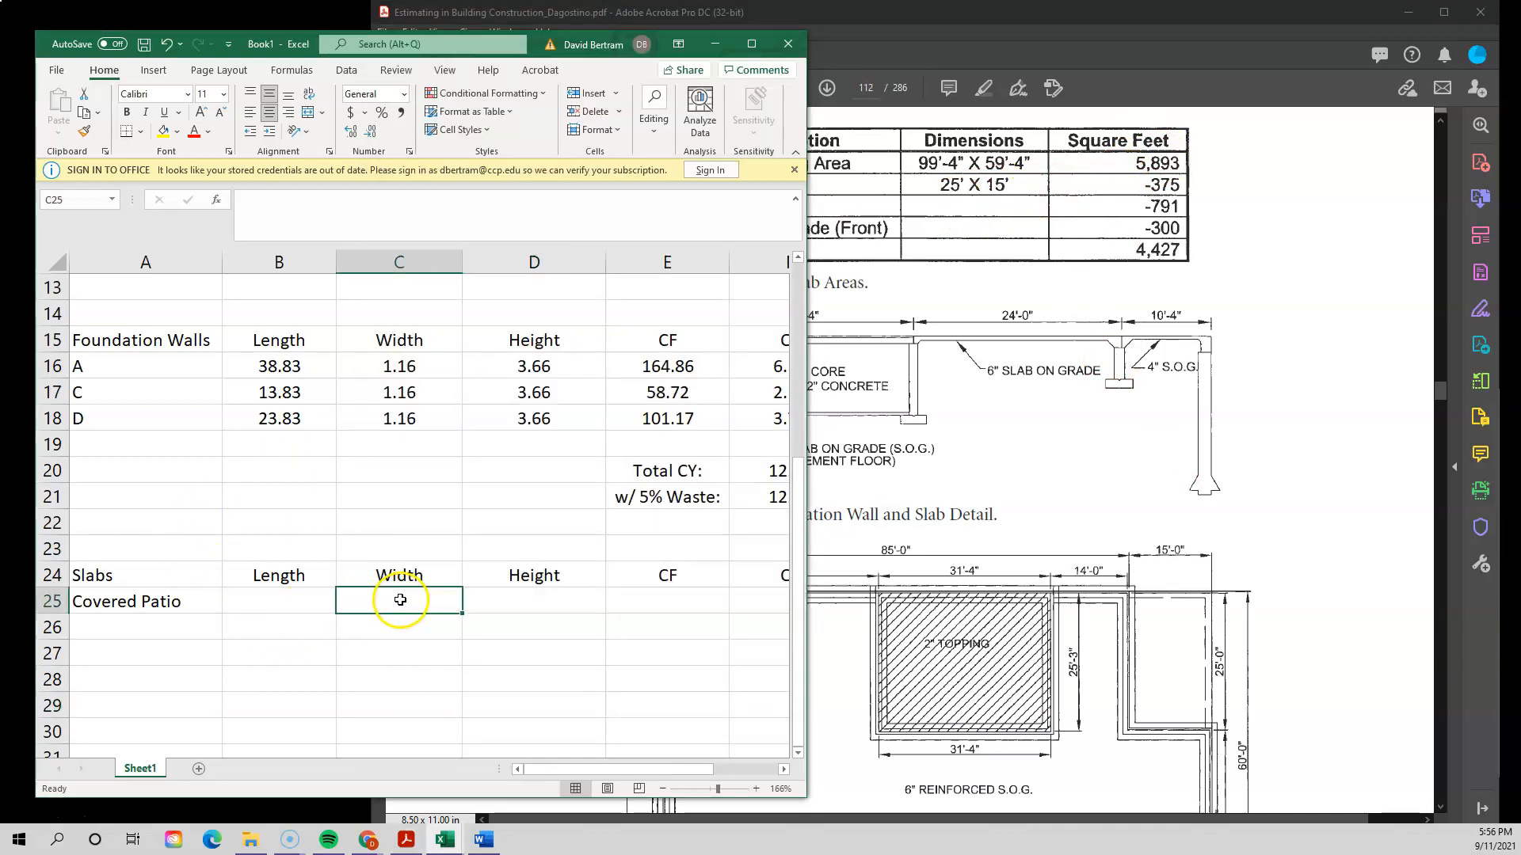
{"action": "type", "text": "25"}
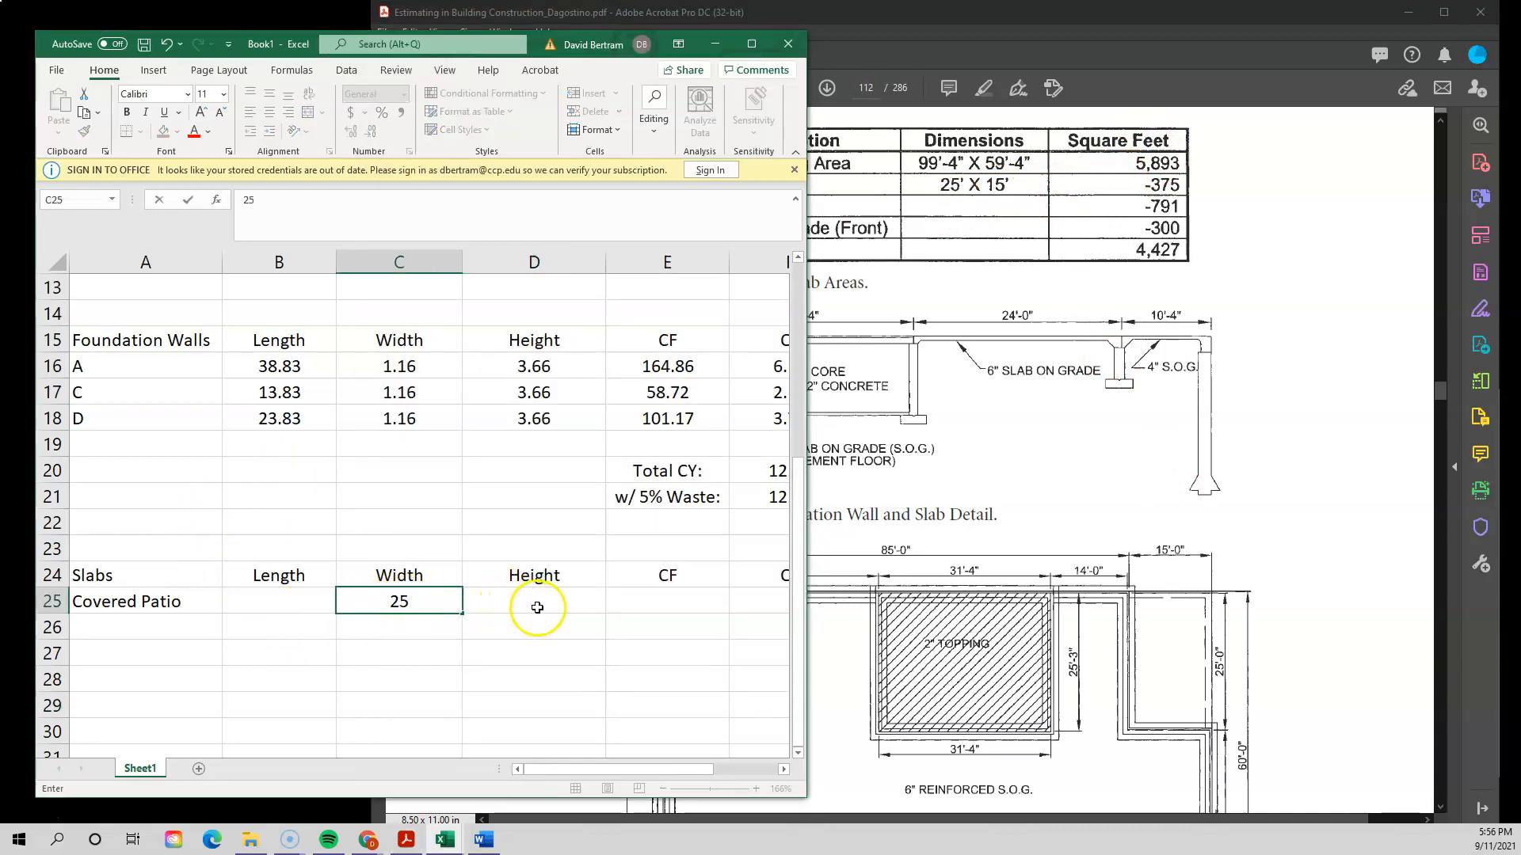
{"action": "left_click", "coordinate": [537, 607]}
{"action": "type", "text": "15"}
{"action": "left_click", "coordinate": [569, 673]}
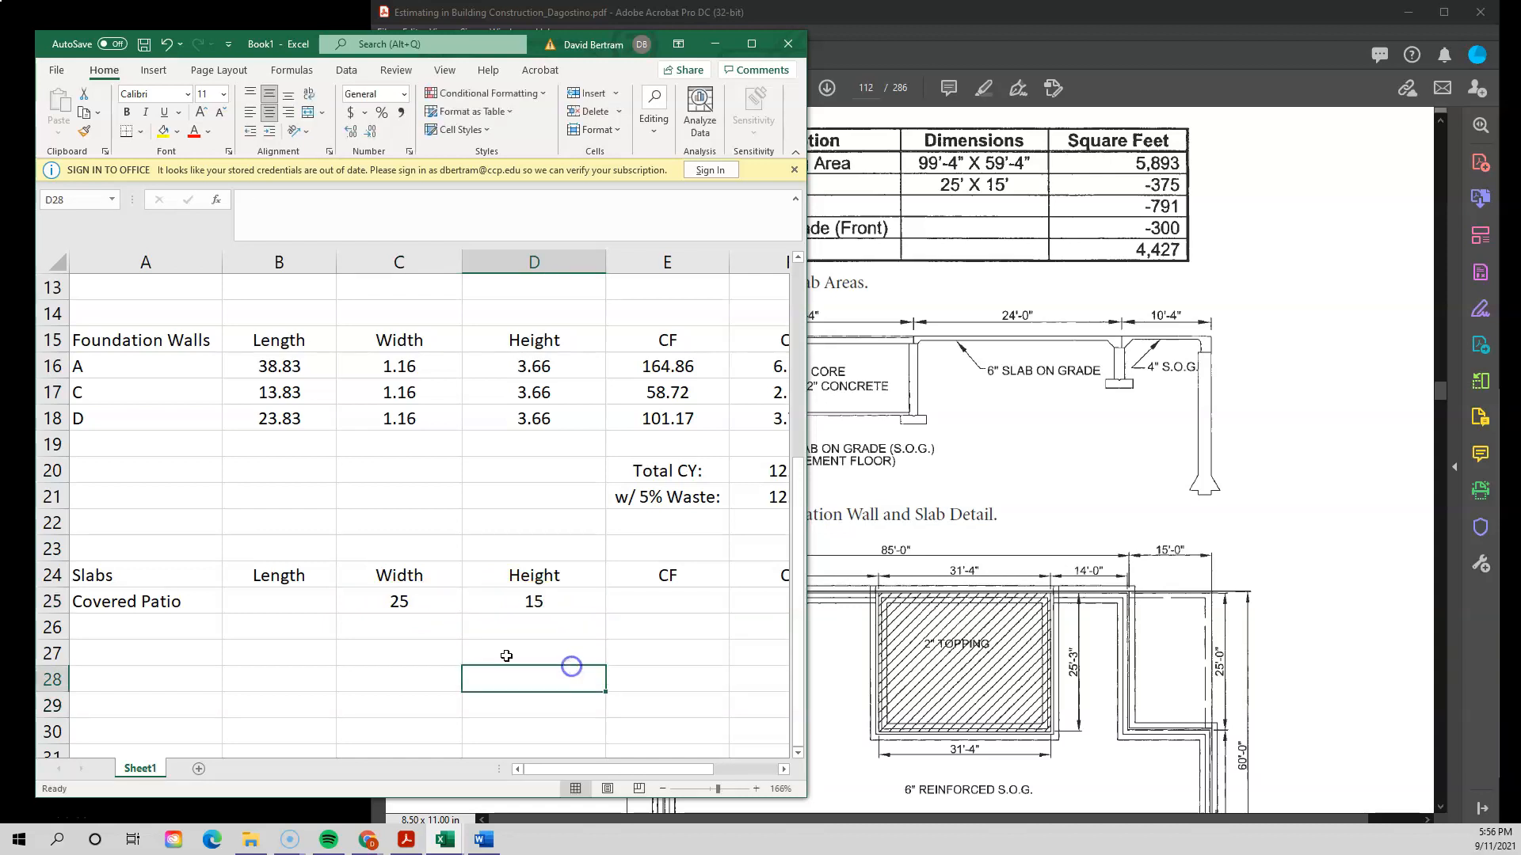
- Examine the slab areas table, wall and slab detail, slab area plan and Figure 10.16 slab takeoff in the PDF for slab dimensions and thicknesses
{"action": "left_click", "coordinate": [1120, 485]}
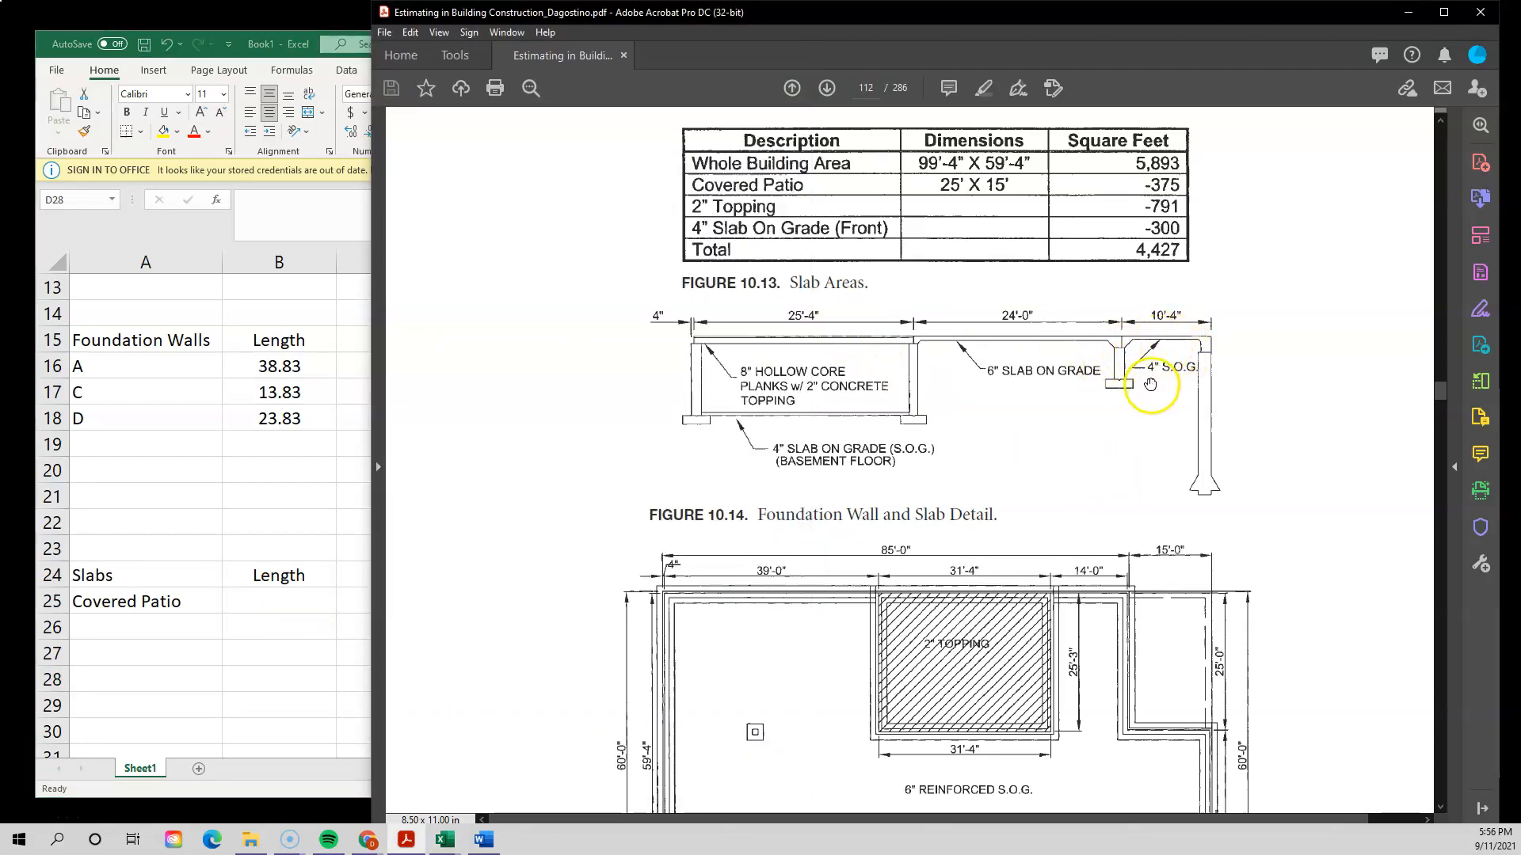
{"action": "scroll", "coordinate": [1111, 434], "scroll_direction": "down", "scroll_amount": 5}
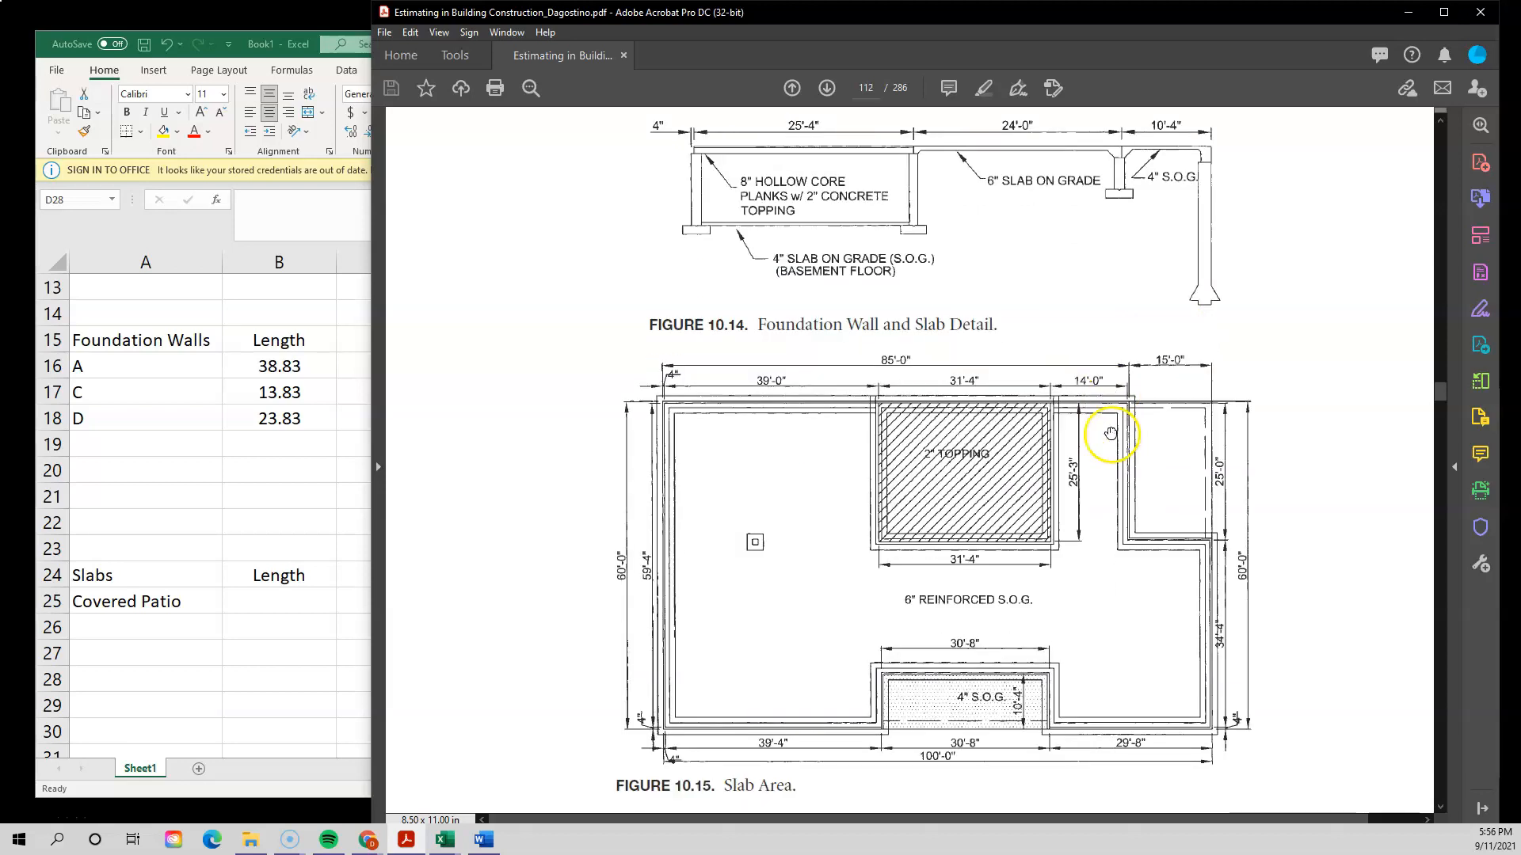
{"action": "scroll", "coordinate": [1111, 433], "scroll_direction": "down", "scroll_amount": 5}
{"action": "scroll", "coordinate": [1109, 436], "scroll_direction": "up", "scroll_amount": 11}
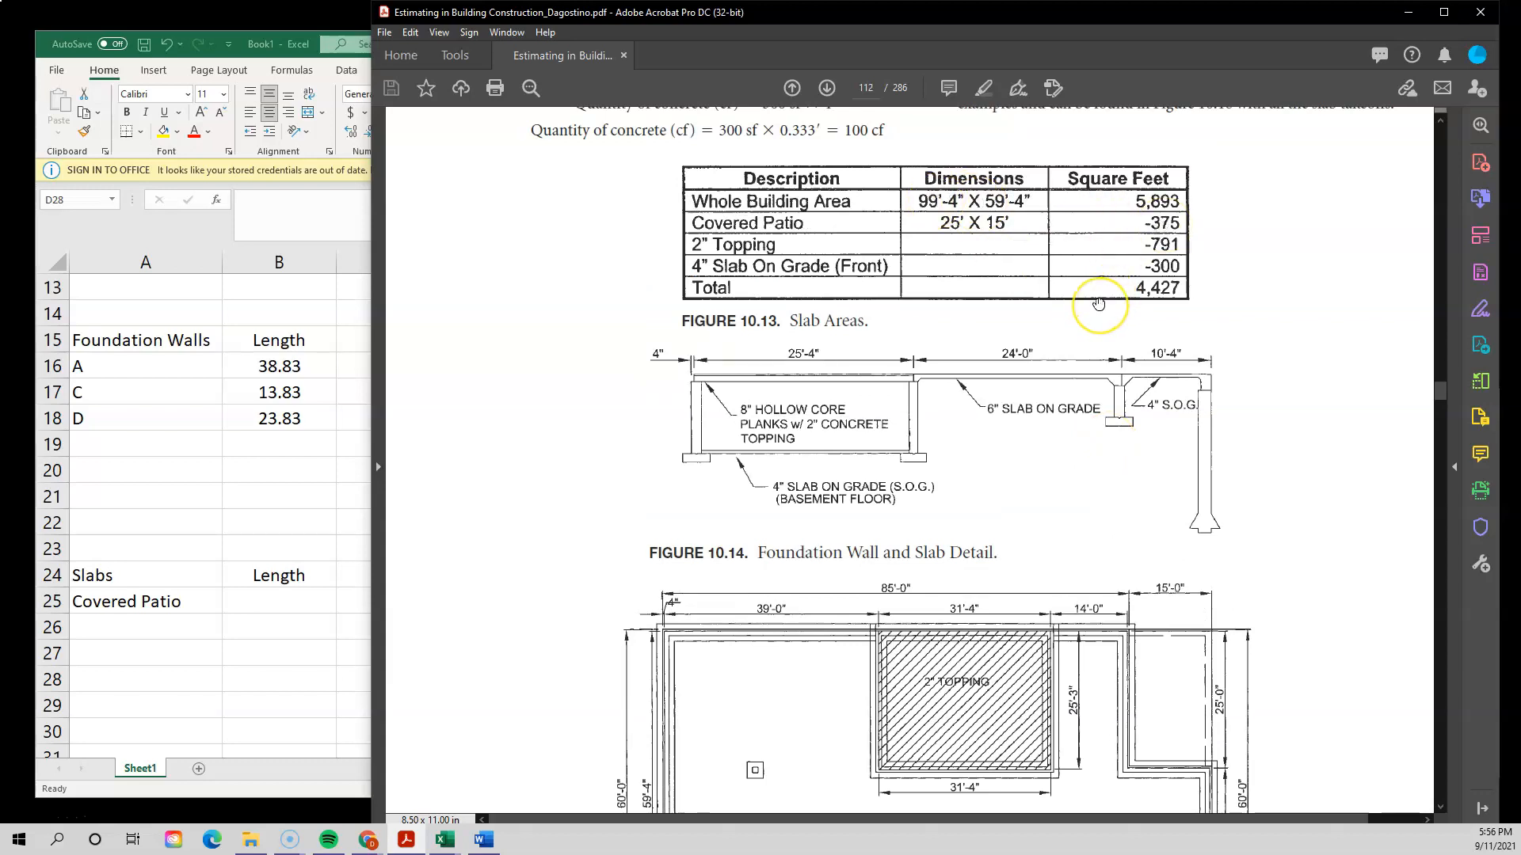
{"action": "scroll", "coordinate": [1099, 304], "scroll_direction": "up", "scroll_amount": 3}
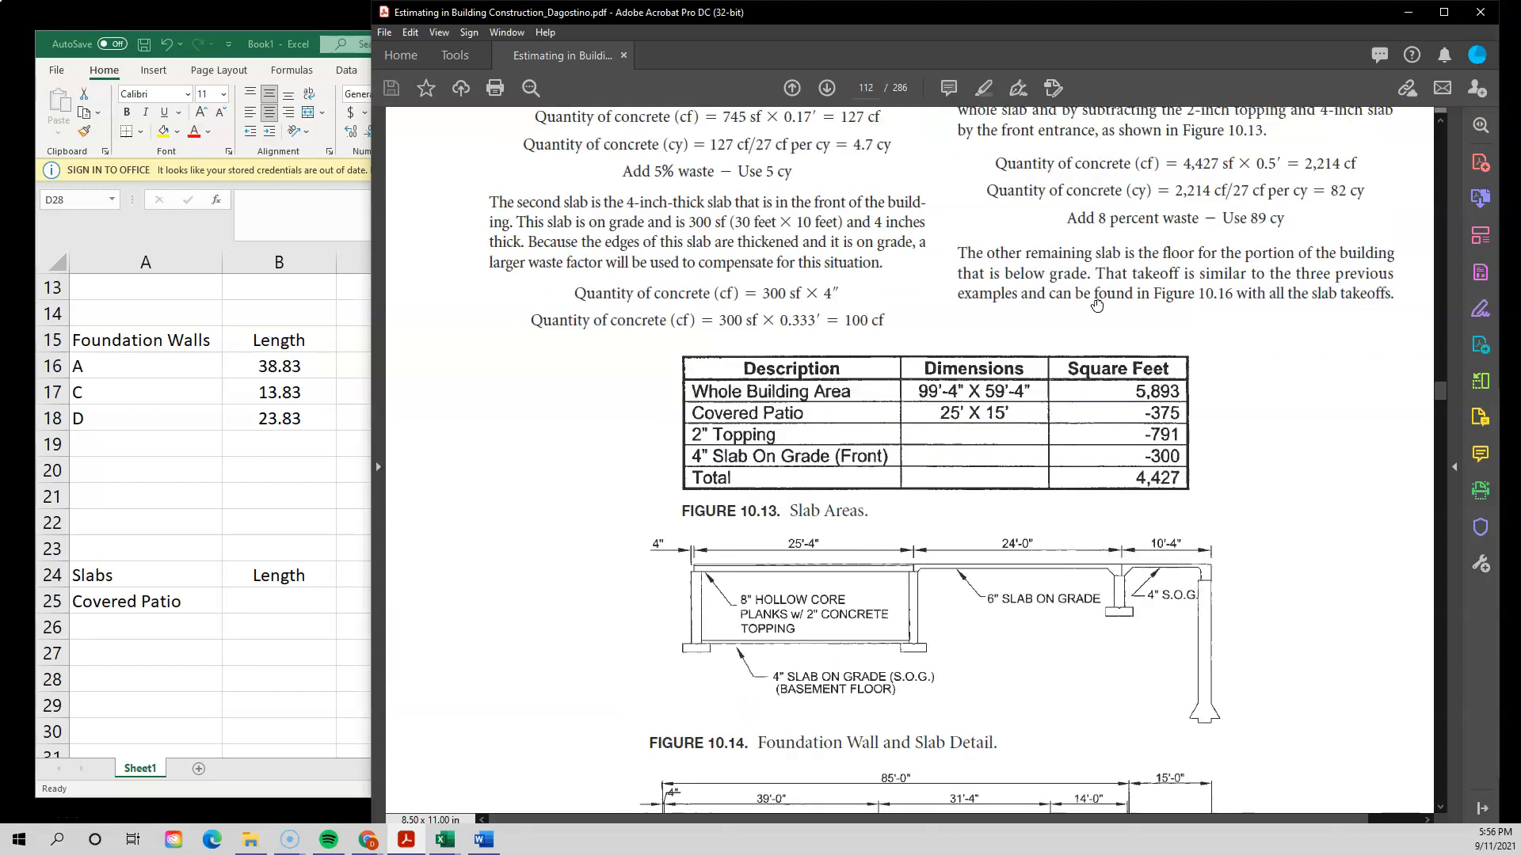
{"action": "scroll", "coordinate": [1096, 310], "scroll_direction": "down", "scroll_amount": 3}
{"action": "scroll", "coordinate": [1094, 318], "scroll_direction": "down", "scroll_amount": 2}
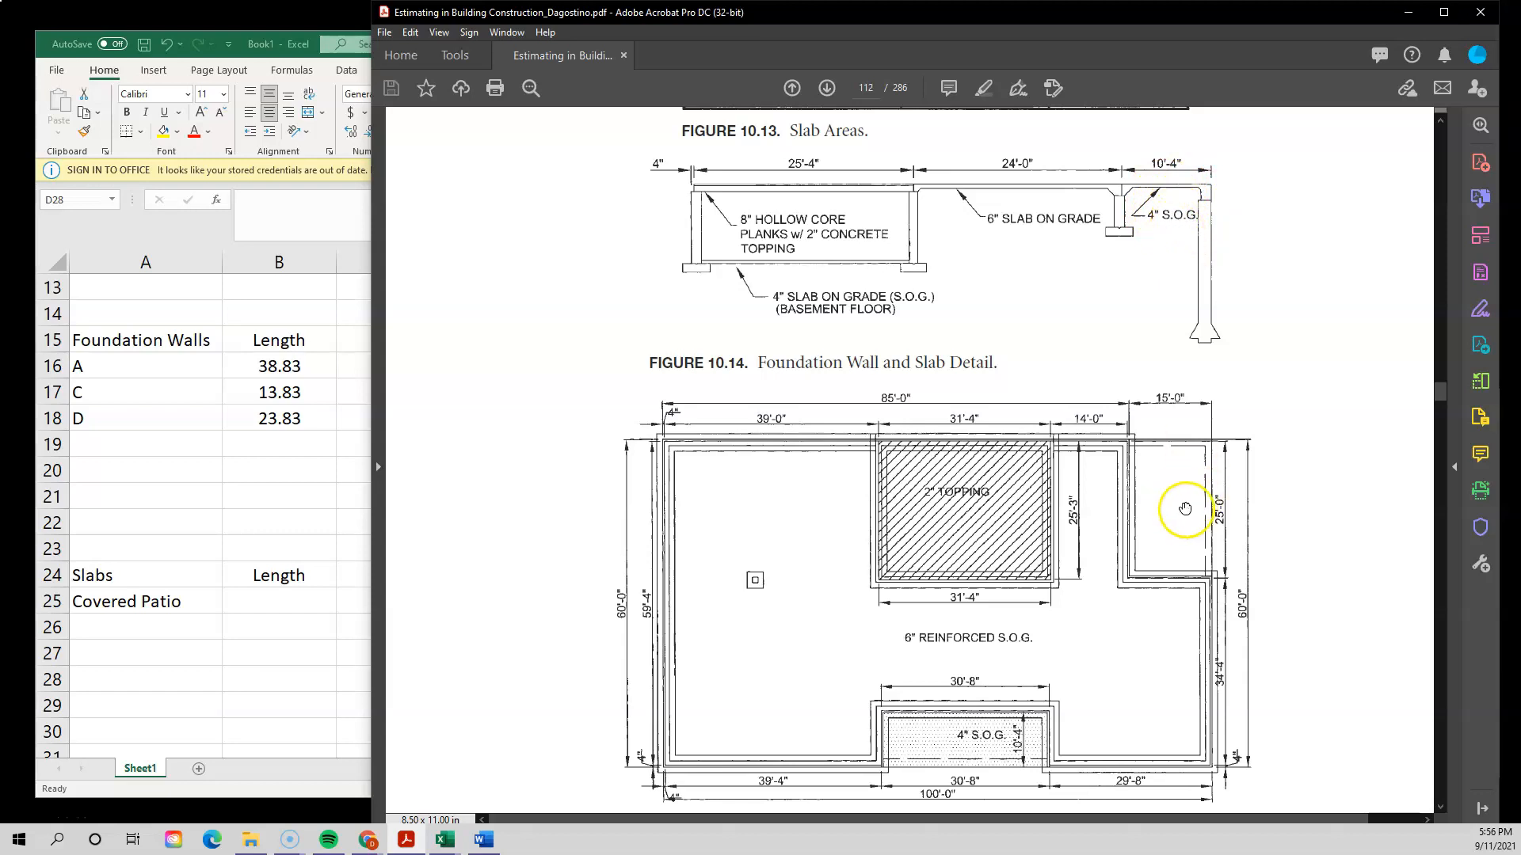
{"action": "scroll", "coordinate": [1132, 523], "scroll_direction": "up", "scroll_amount": 3}
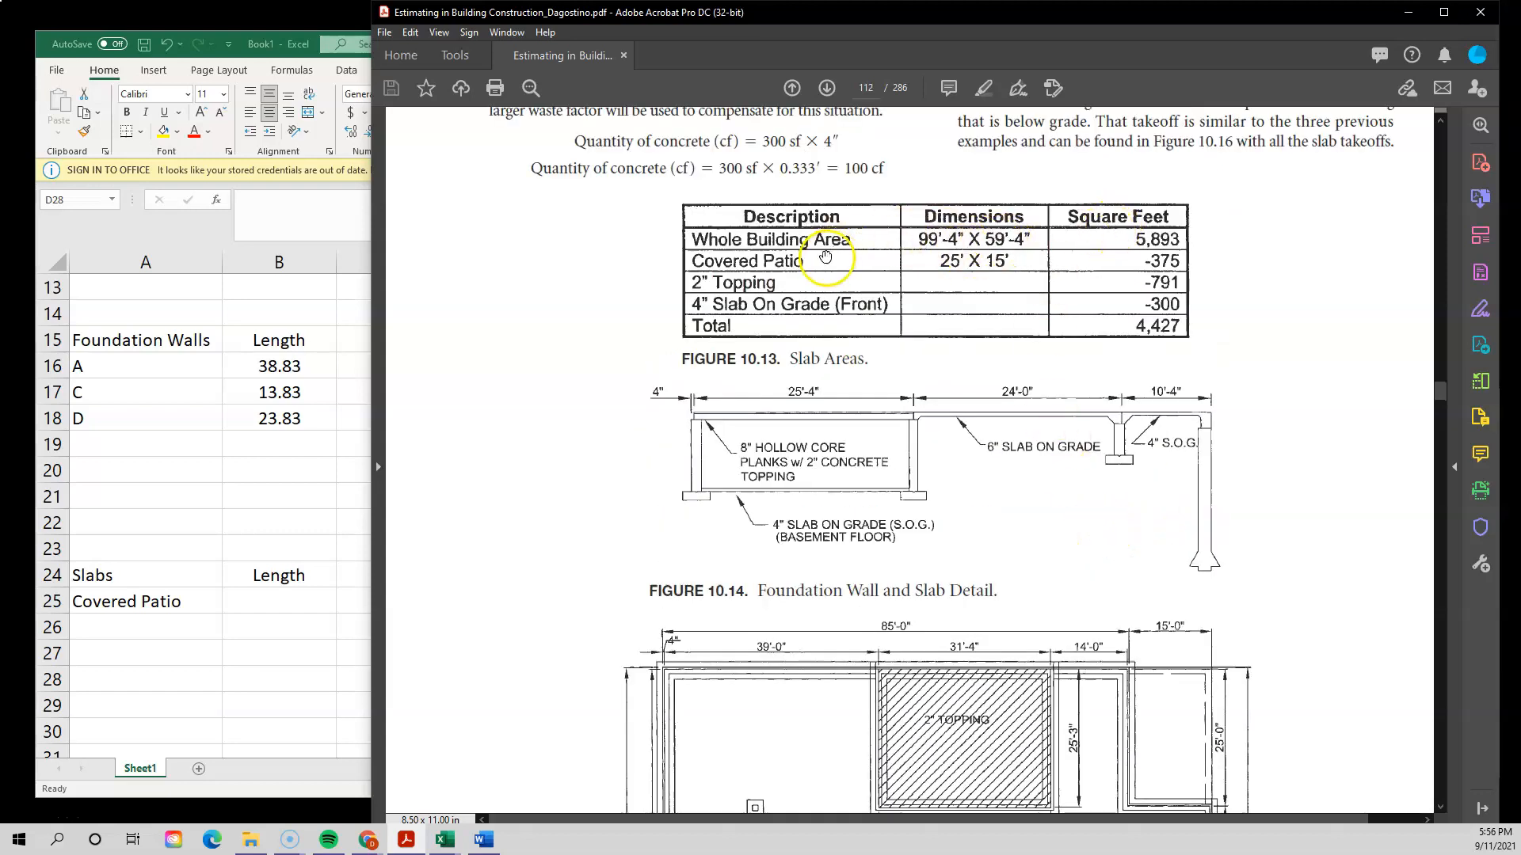
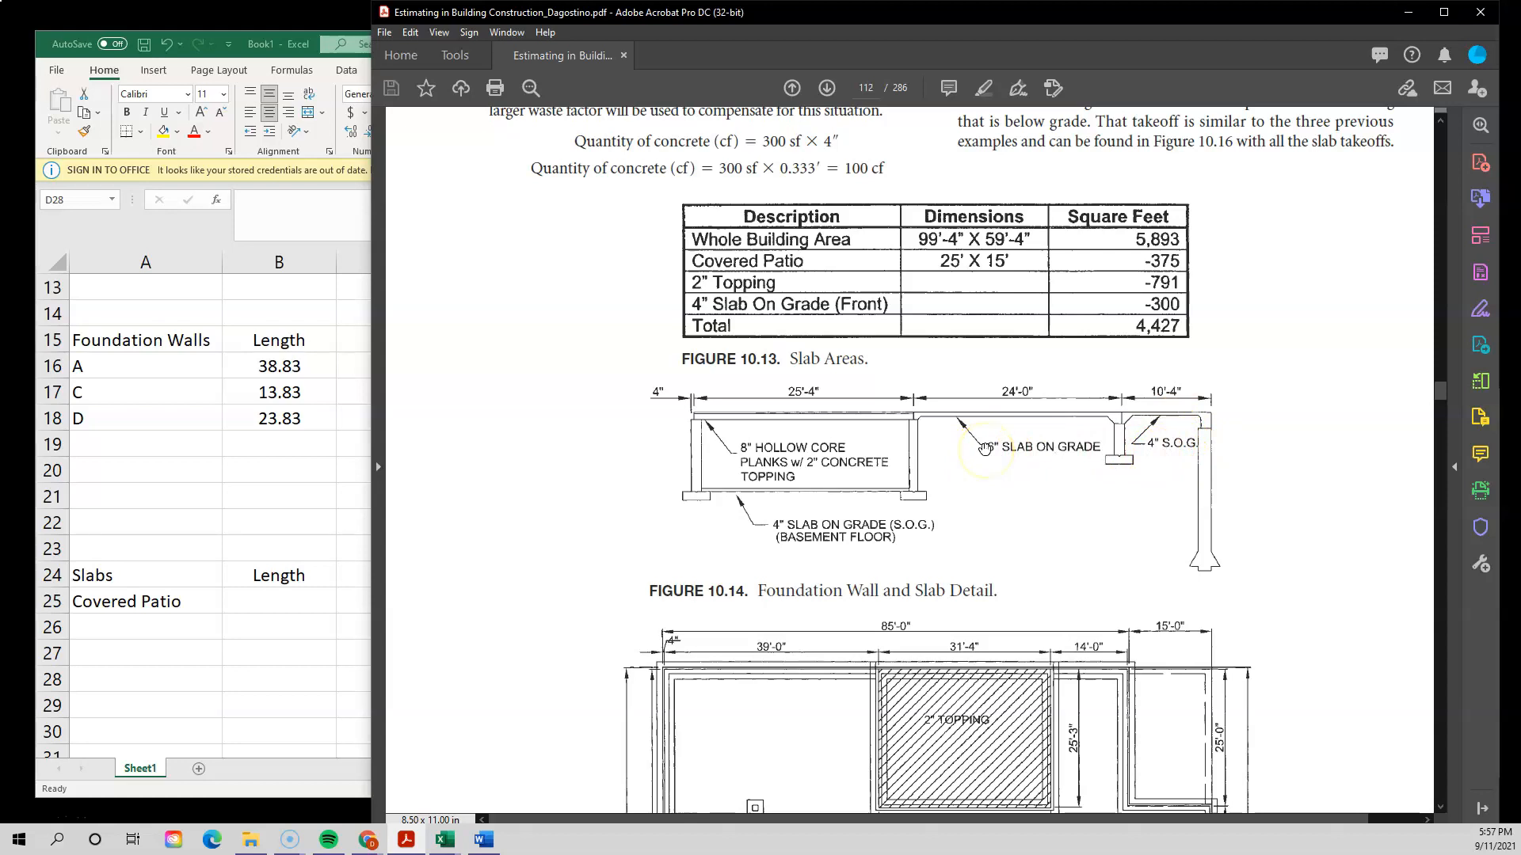
{"action": "scroll", "coordinate": [985, 449], "scroll_direction": "down", "scroll_amount": 15}
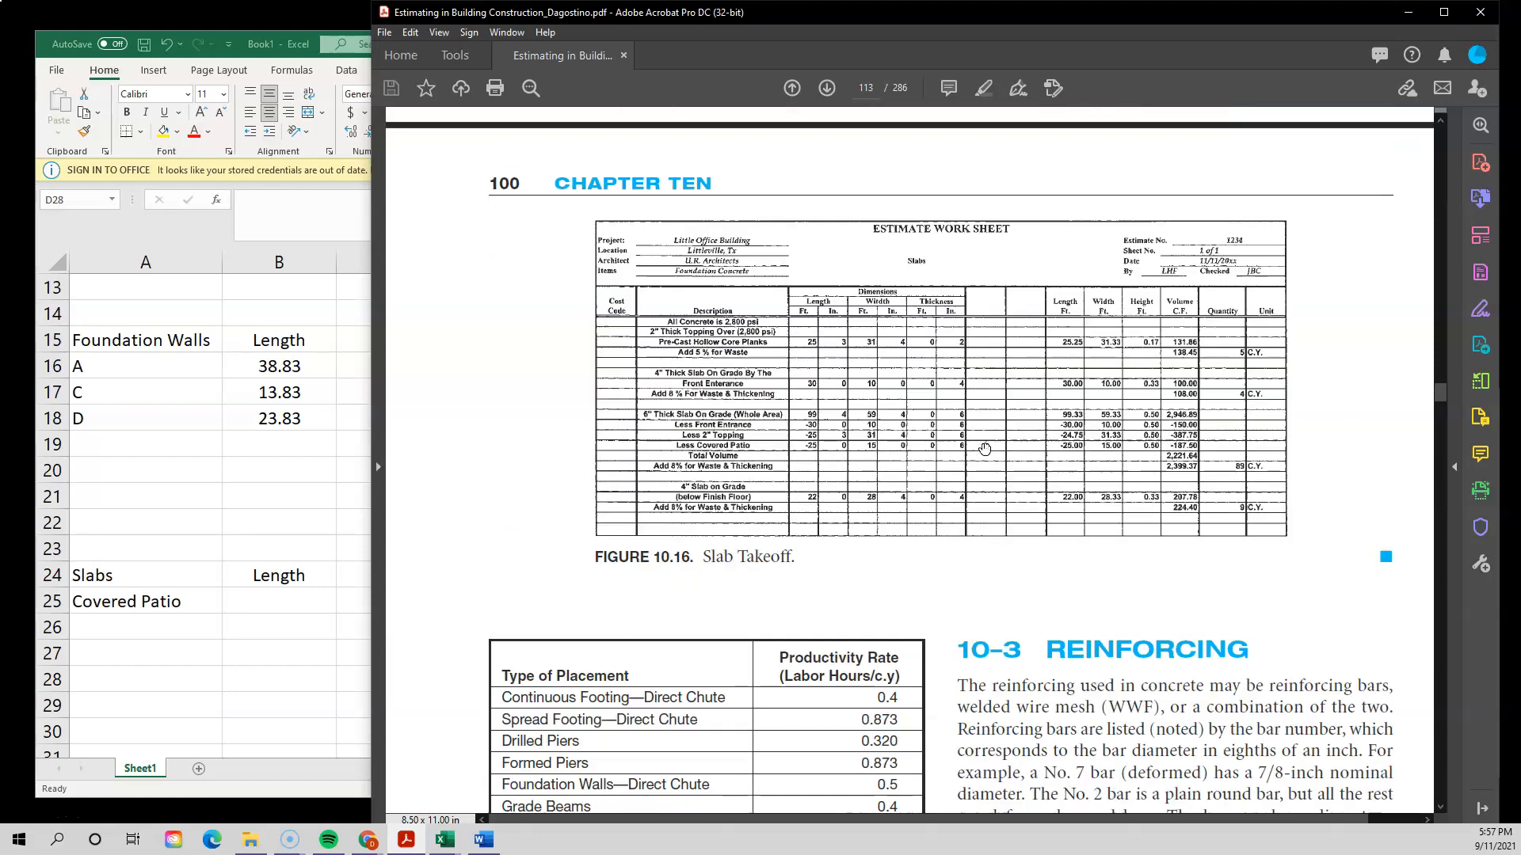
{"action": "scroll", "coordinate": [985, 448], "scroll_direction": "down", "scroll_amount": 2}
{"action": "scroll", "coordinate": [1018, 589], "scroll_direction": "up", "scroll_amount": 8}
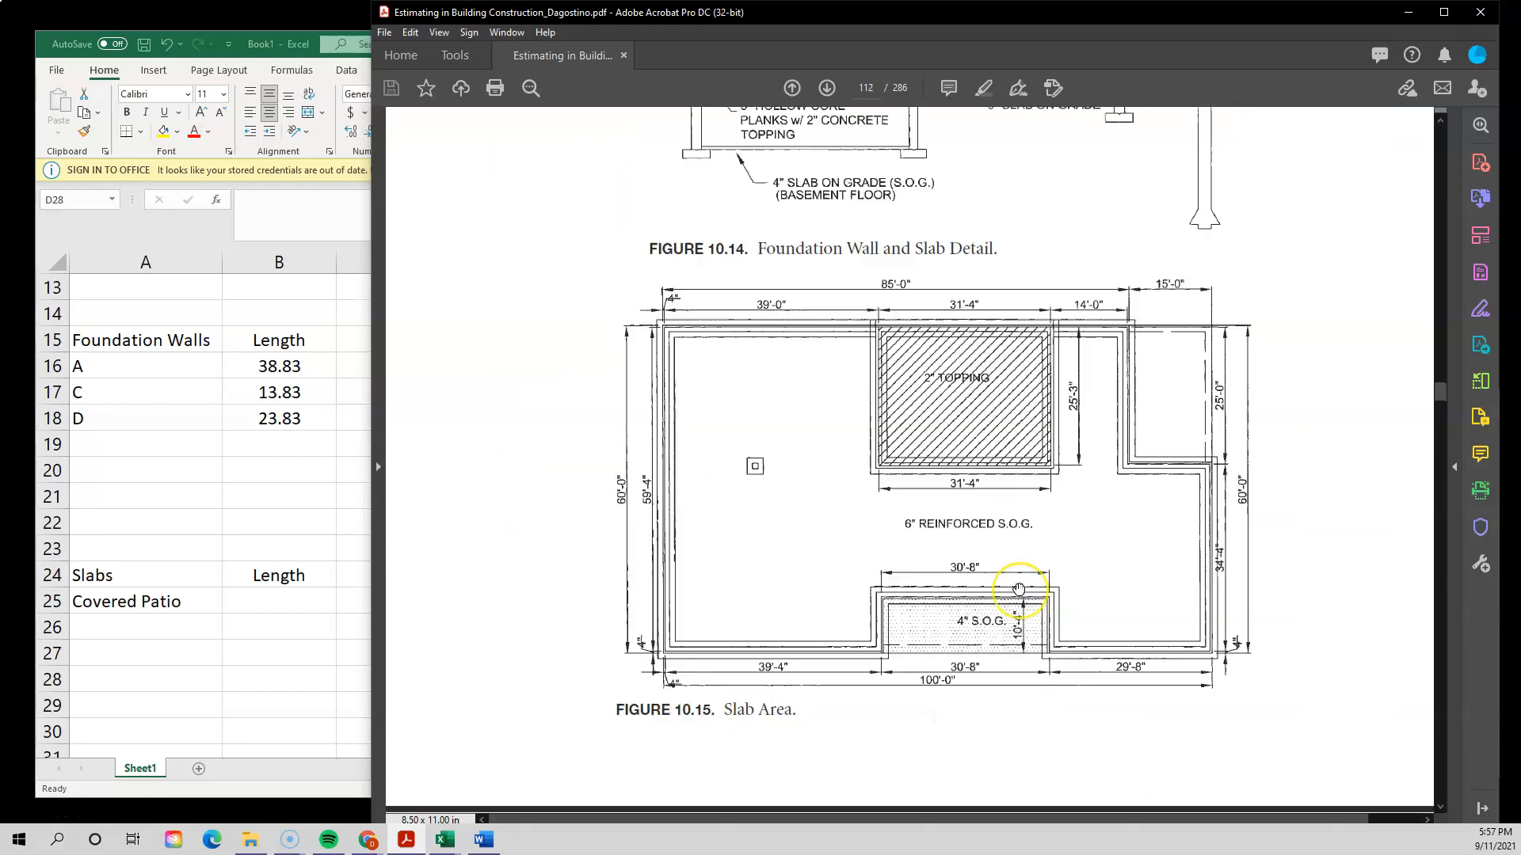
{"action": "scroll", "coordinate": [1019, 589], "scroll_direction": "up", "scroll_amount": 3}
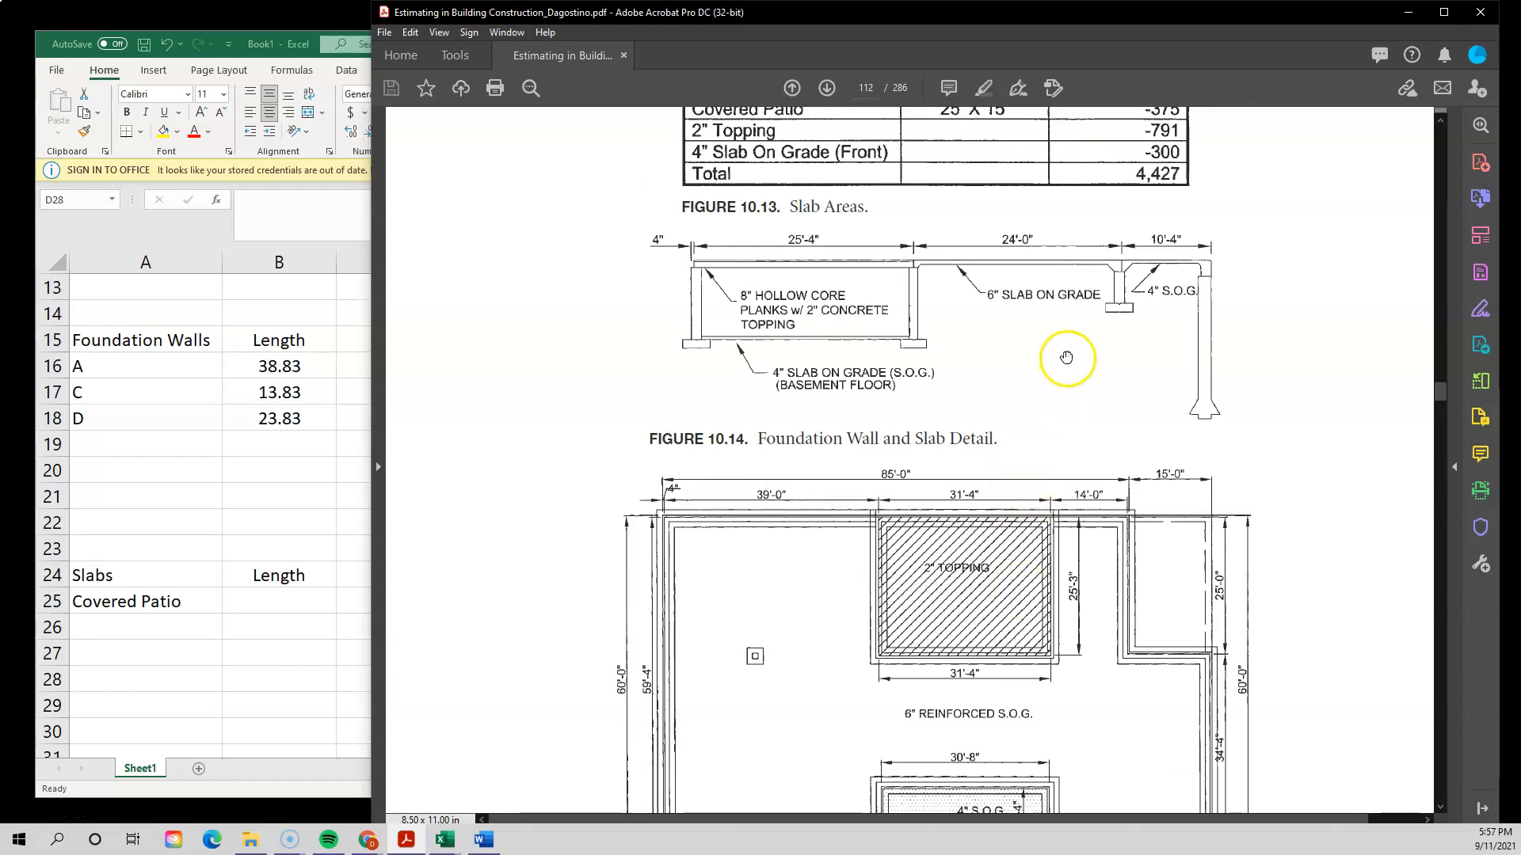
{"action": "scroll", "coordinate": [1064, 357], "scroll_direction": "down", "scroll_amount": 1}
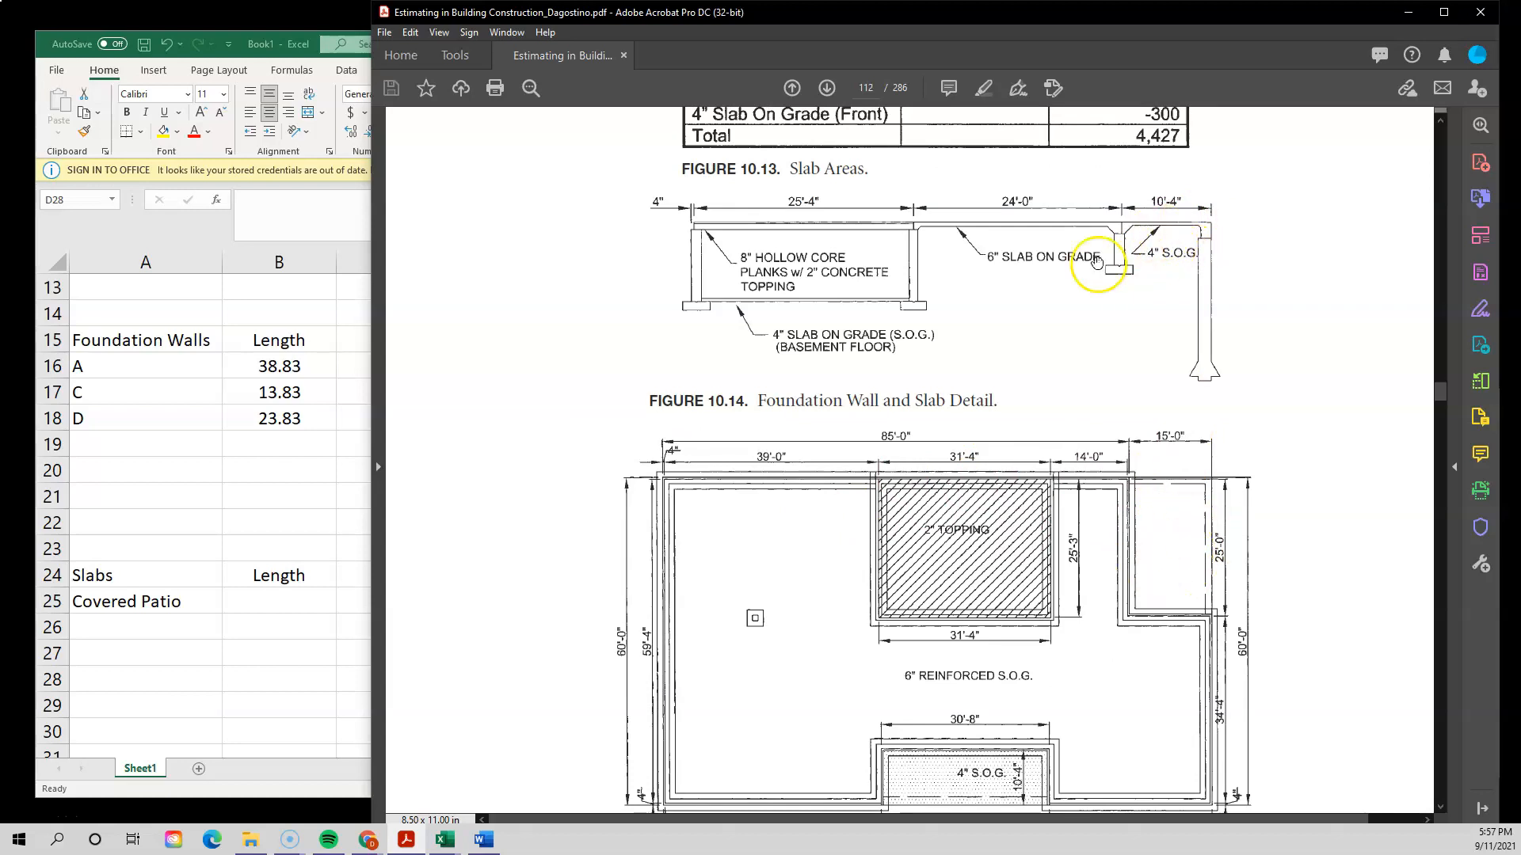
- Switch back to Excel and copy the patio dimensions from C25:D25 into B25:C25, under Length and Width
{"action": "left_click", "coordinate": [314, 628]}
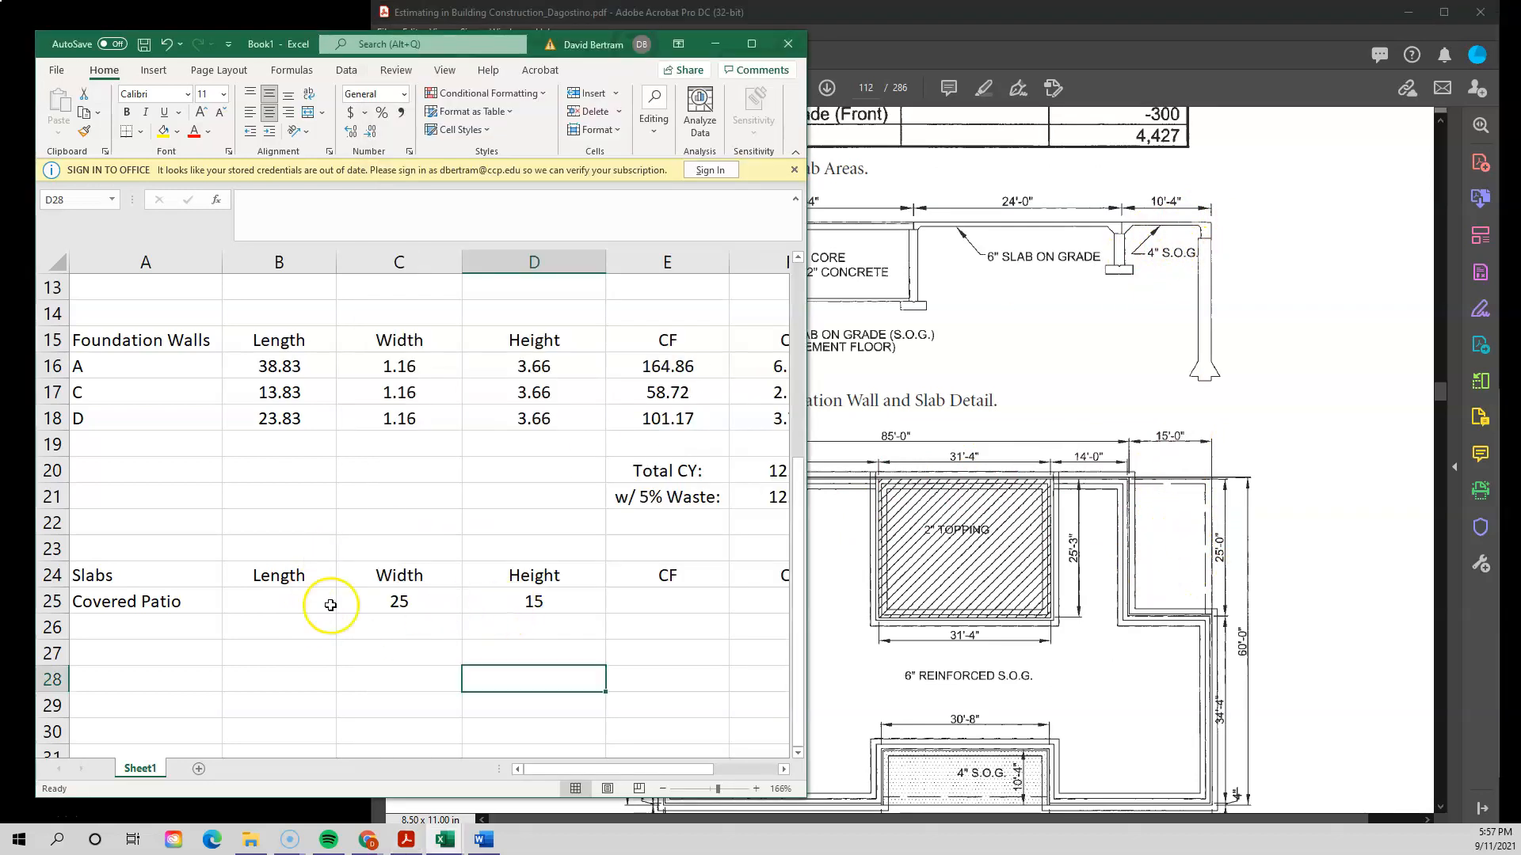
{"action": "left_click", "coordinate": [290, 604]}
{"action": "double_click", "coordinate": [306, 574]}
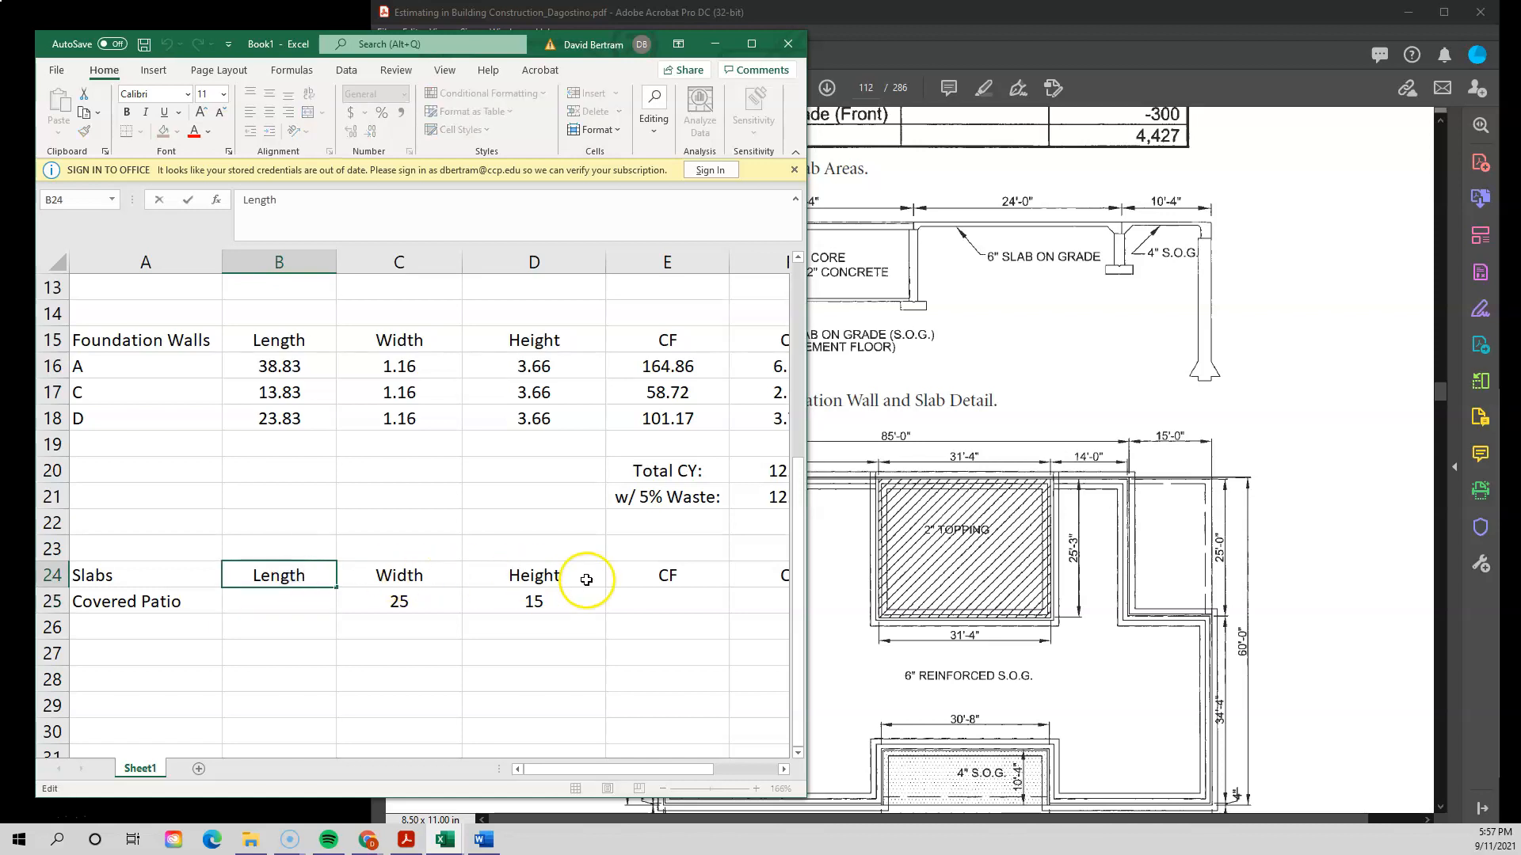
{"action": "left_click", "coordinate": [529, 632]}
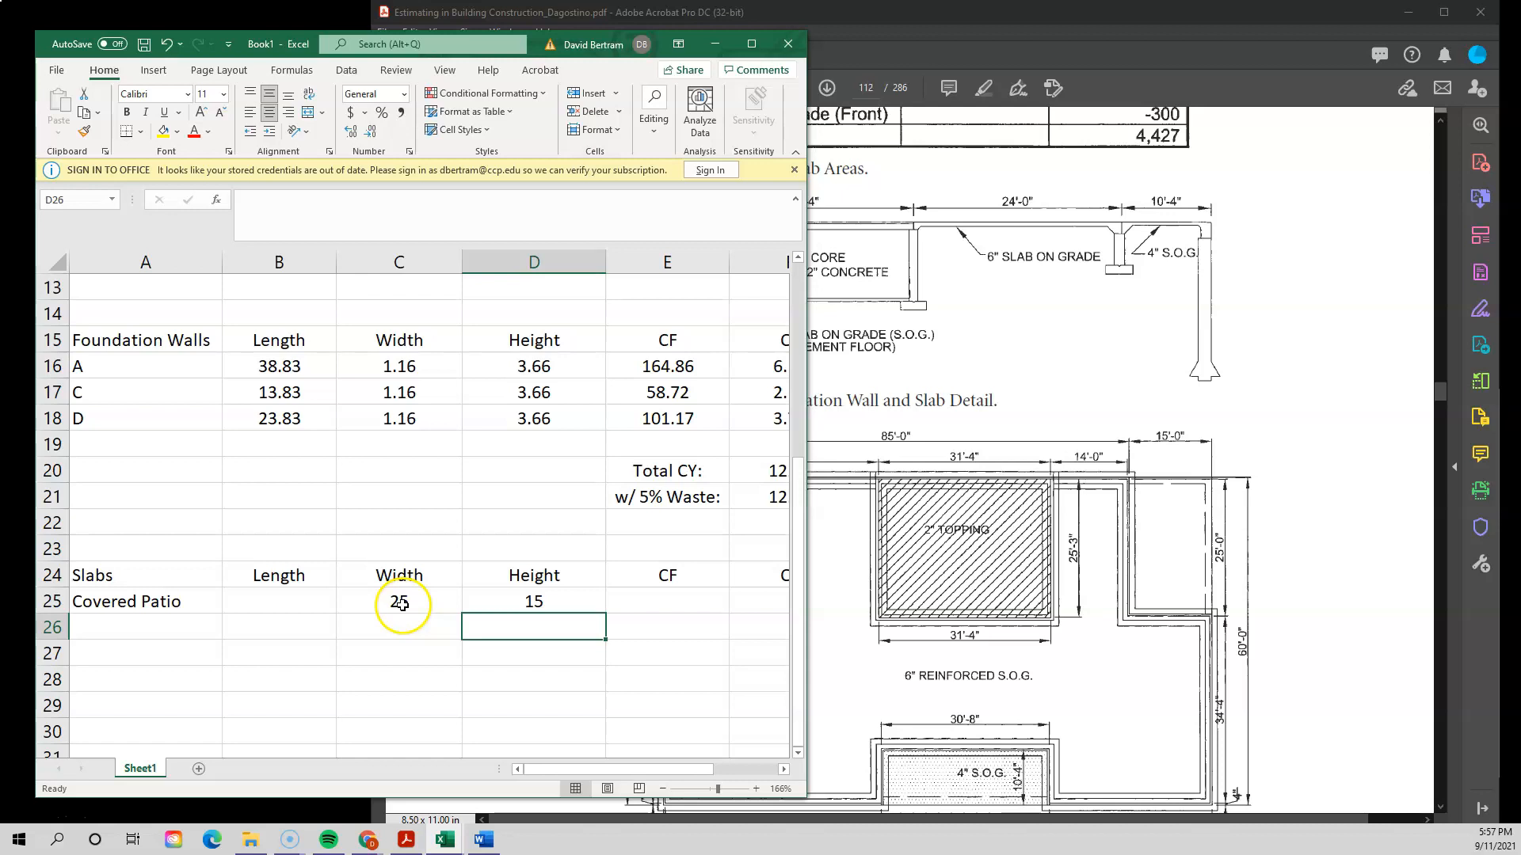
{"action": "left_click_drag", "start_coordinate": [393, 608], "coordinate": [527, 608]}
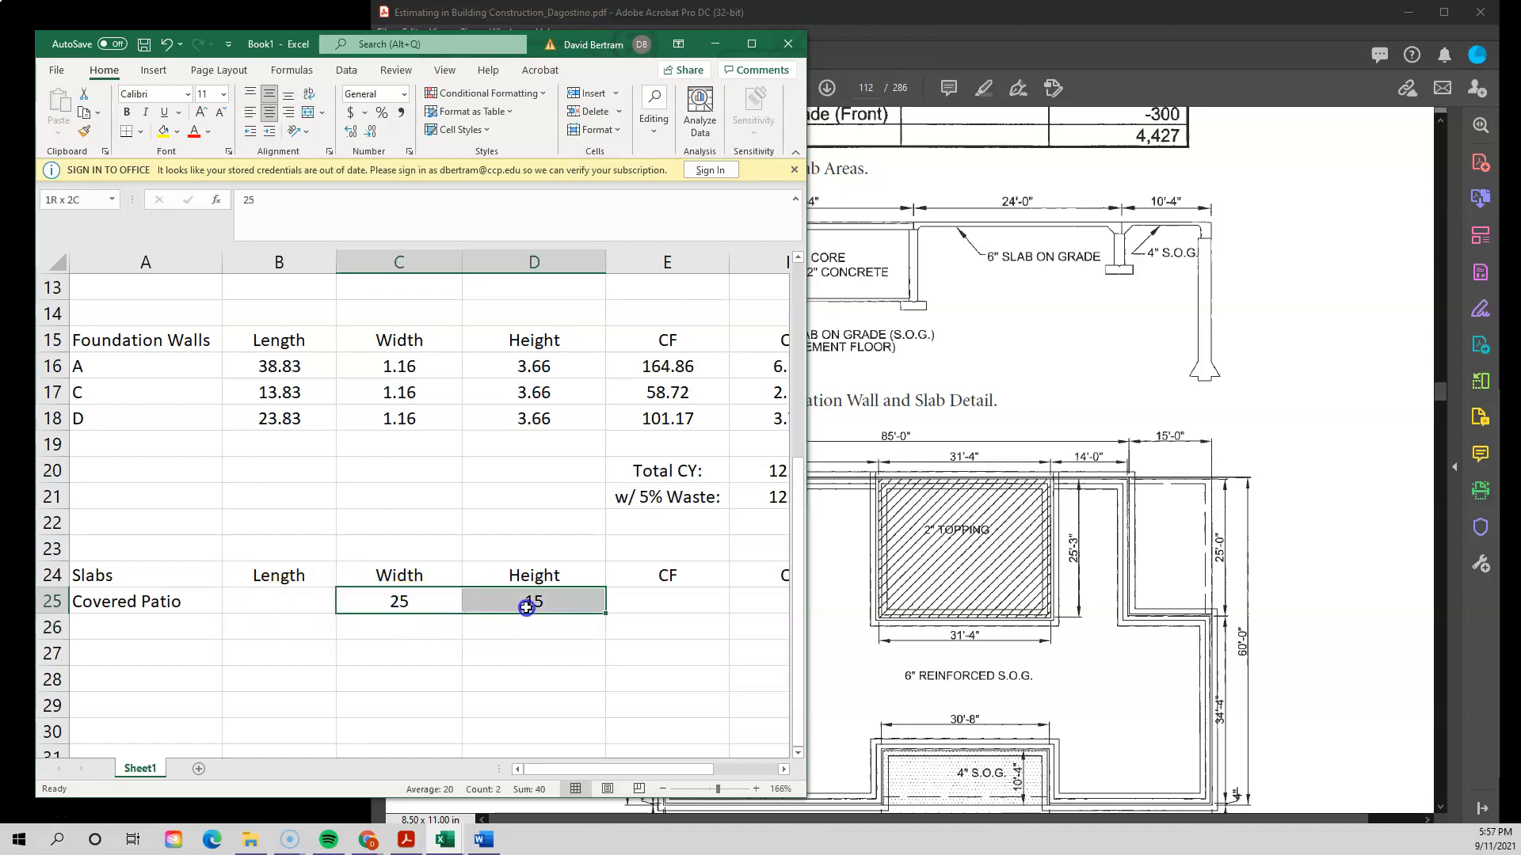
{"action": "key", "text": "ctrl+c"}
{"action": "left_click", "coordinate": [306, 604]}
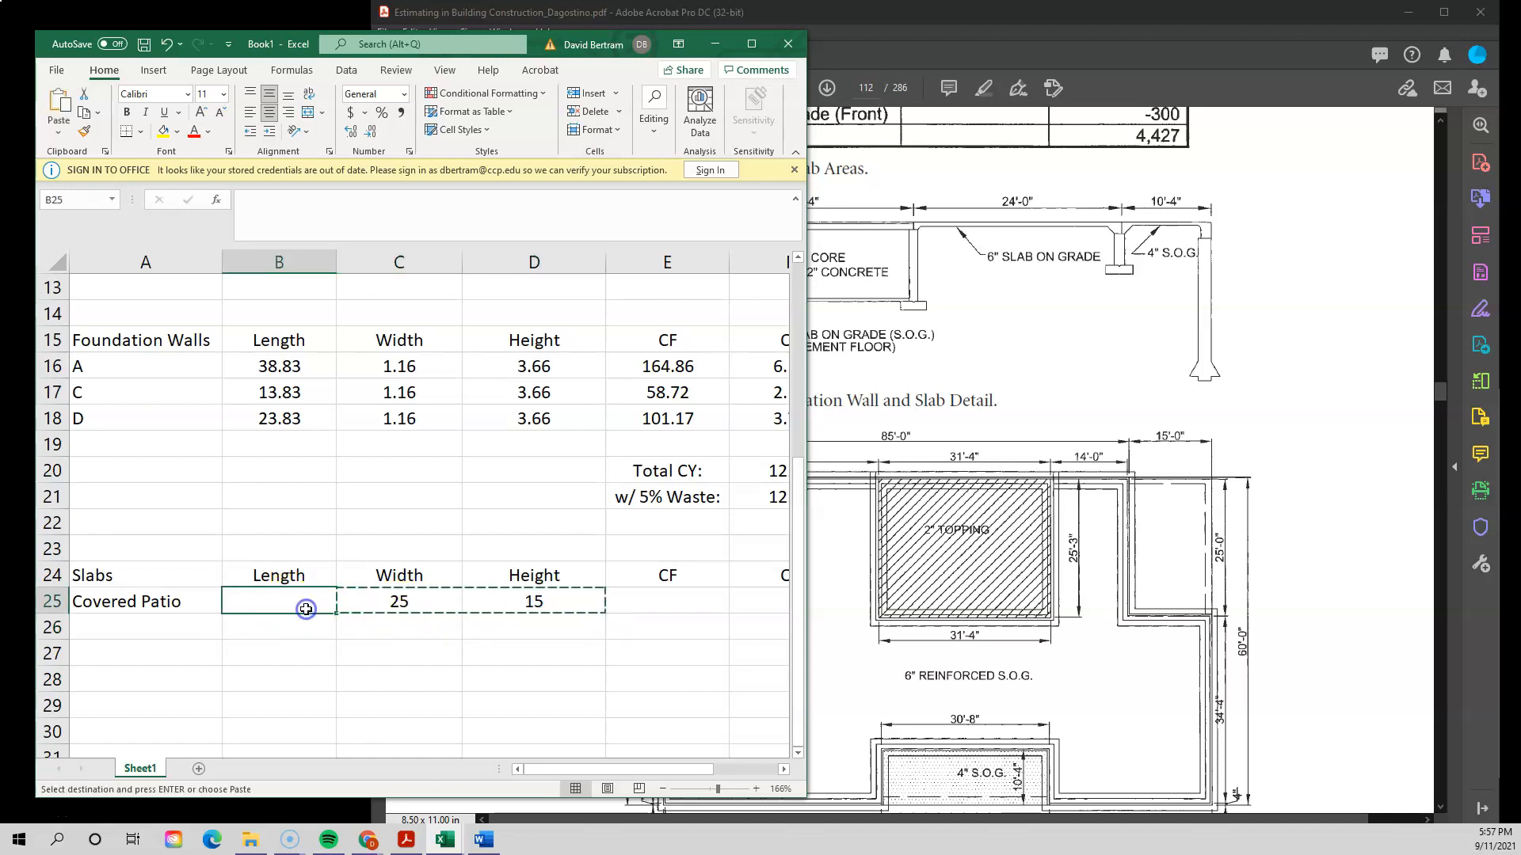
{"action": "key", "text": "ctrl+v"}
{"action": "left_click", "coordinate": [479, 646]}
- Change the slab table's heading in D24 to "Depth"
{"action": "double_click", "coordinate": [553, 605]}
{"action": "double_click", "coordinate": [567, 577]}
{"action": "left_click_drag", "start_coordinate": [567, 577], "coordinate": [477, 576]}
{"action": "type", "text": "De"}
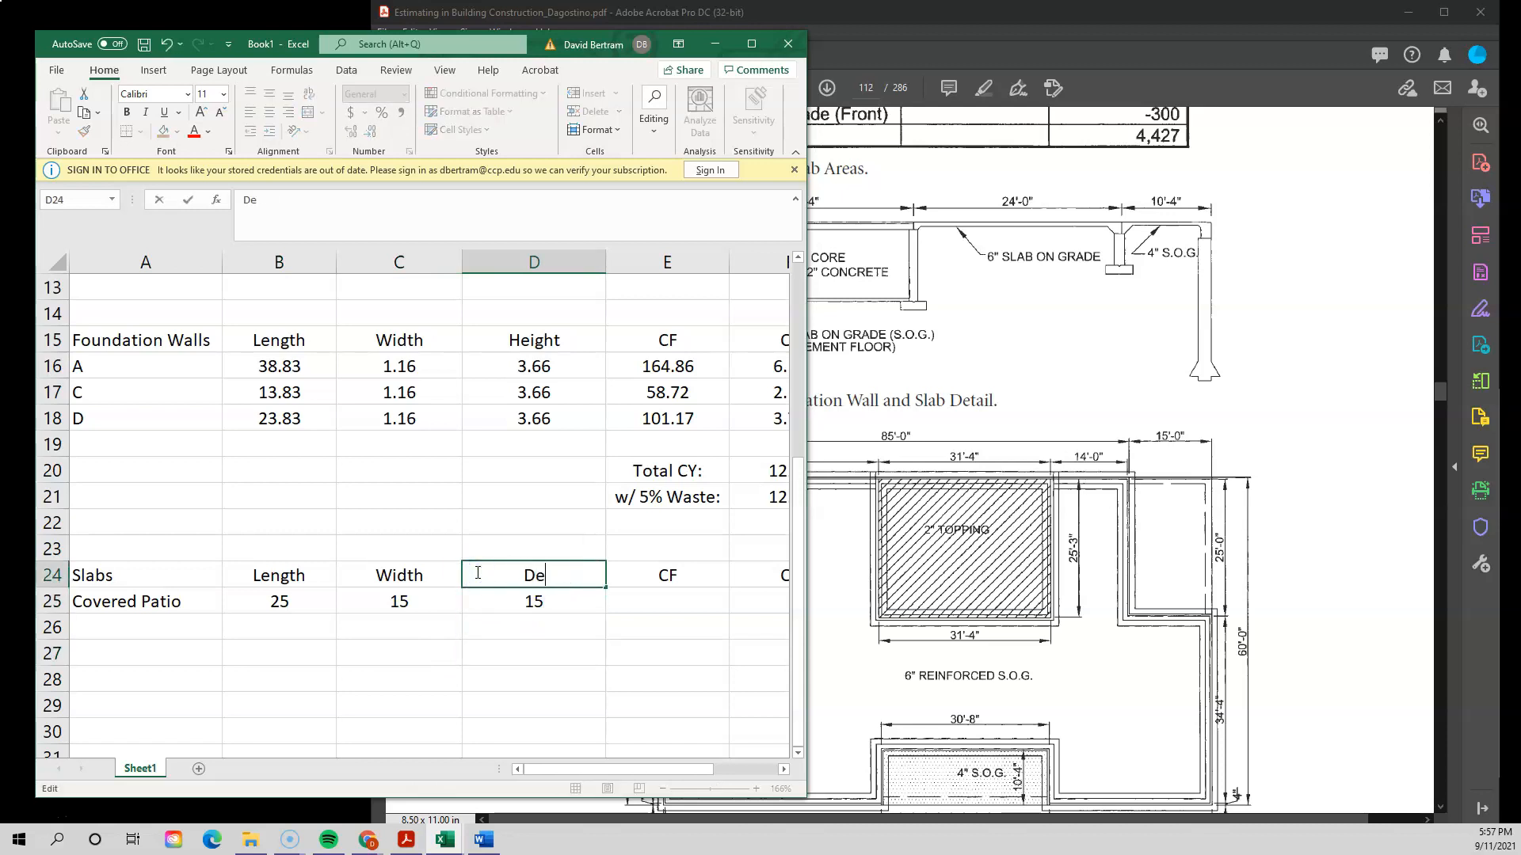
{"action": "type", "text": "pth"}
- Set the covered patio's depth in D25 to 0.33, using the inches-to-decimal-feet table for 4 inches
{"action": "double_click", "coordinate": [559, 603]}
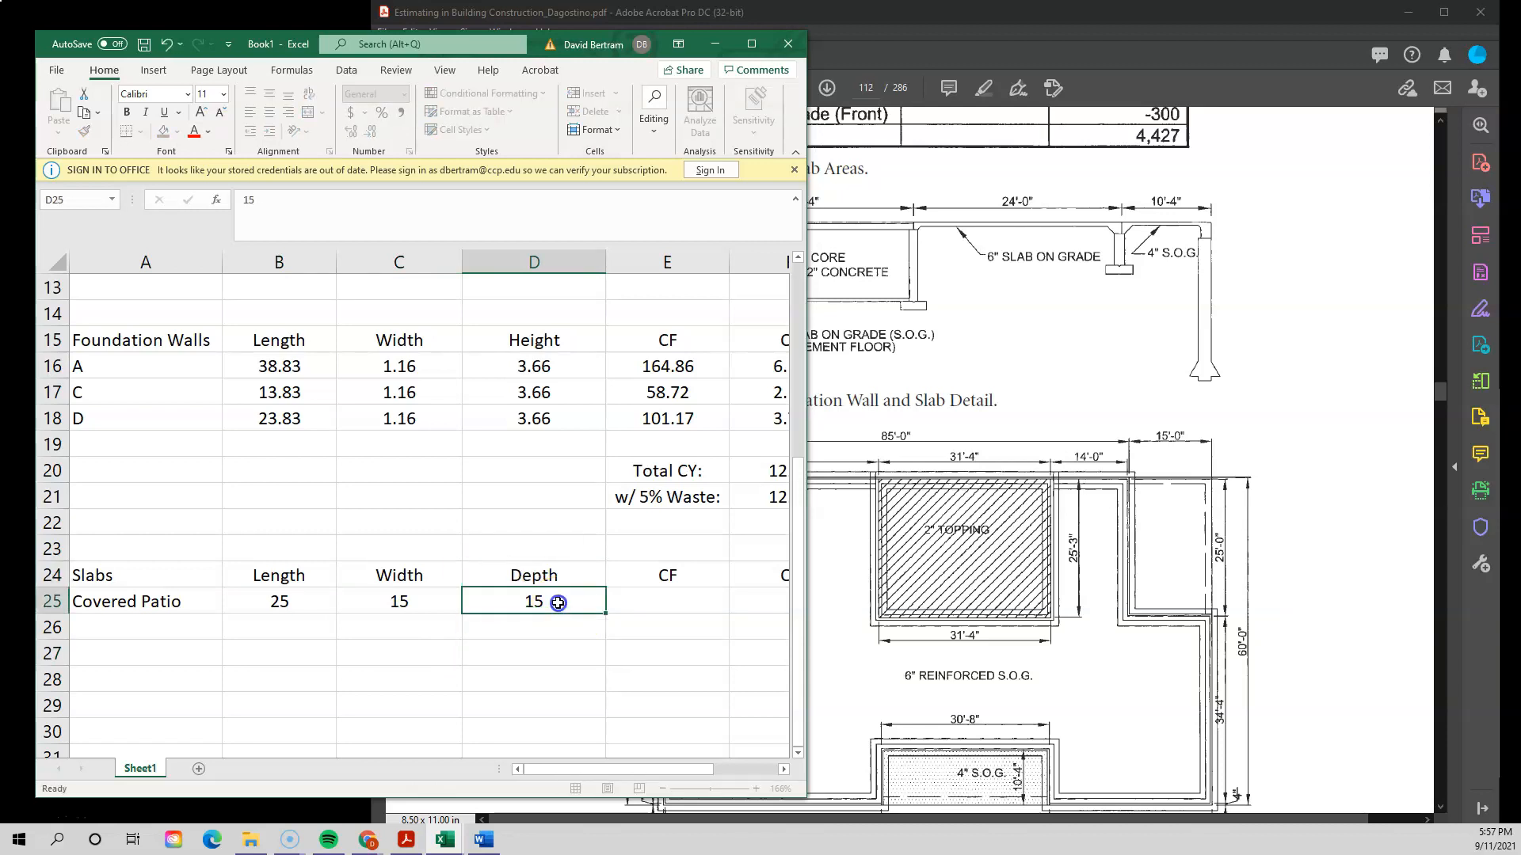
{"action": "left_click_drag", "start_coordinate": [518, 602], "coordinate": [516, 602]}
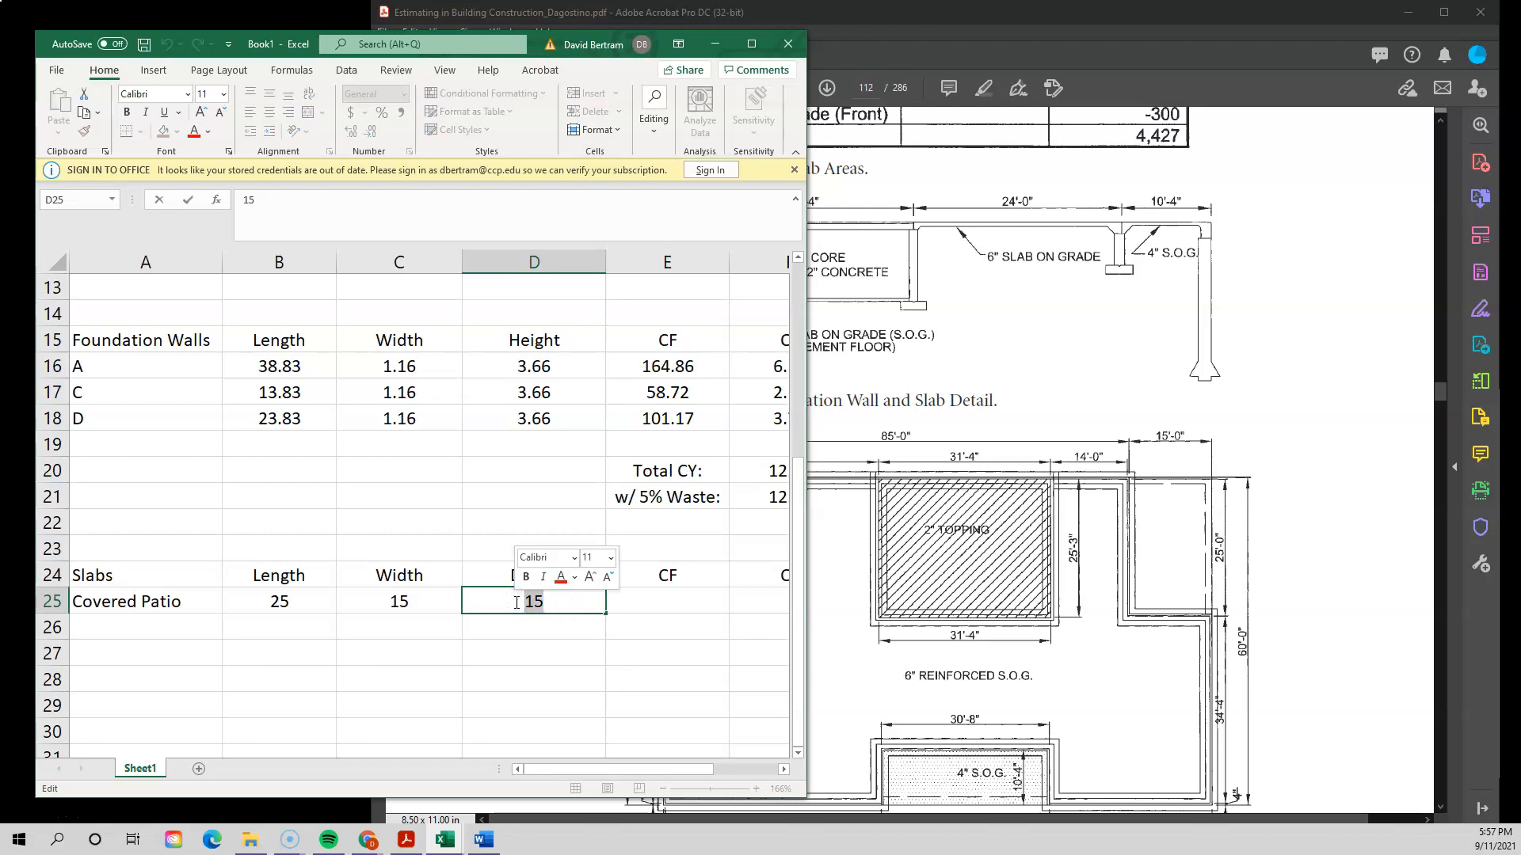
{"action": "scroll", "coordinate": [407, 441], "scroll_direction": "up", "scroll_amount": 4}
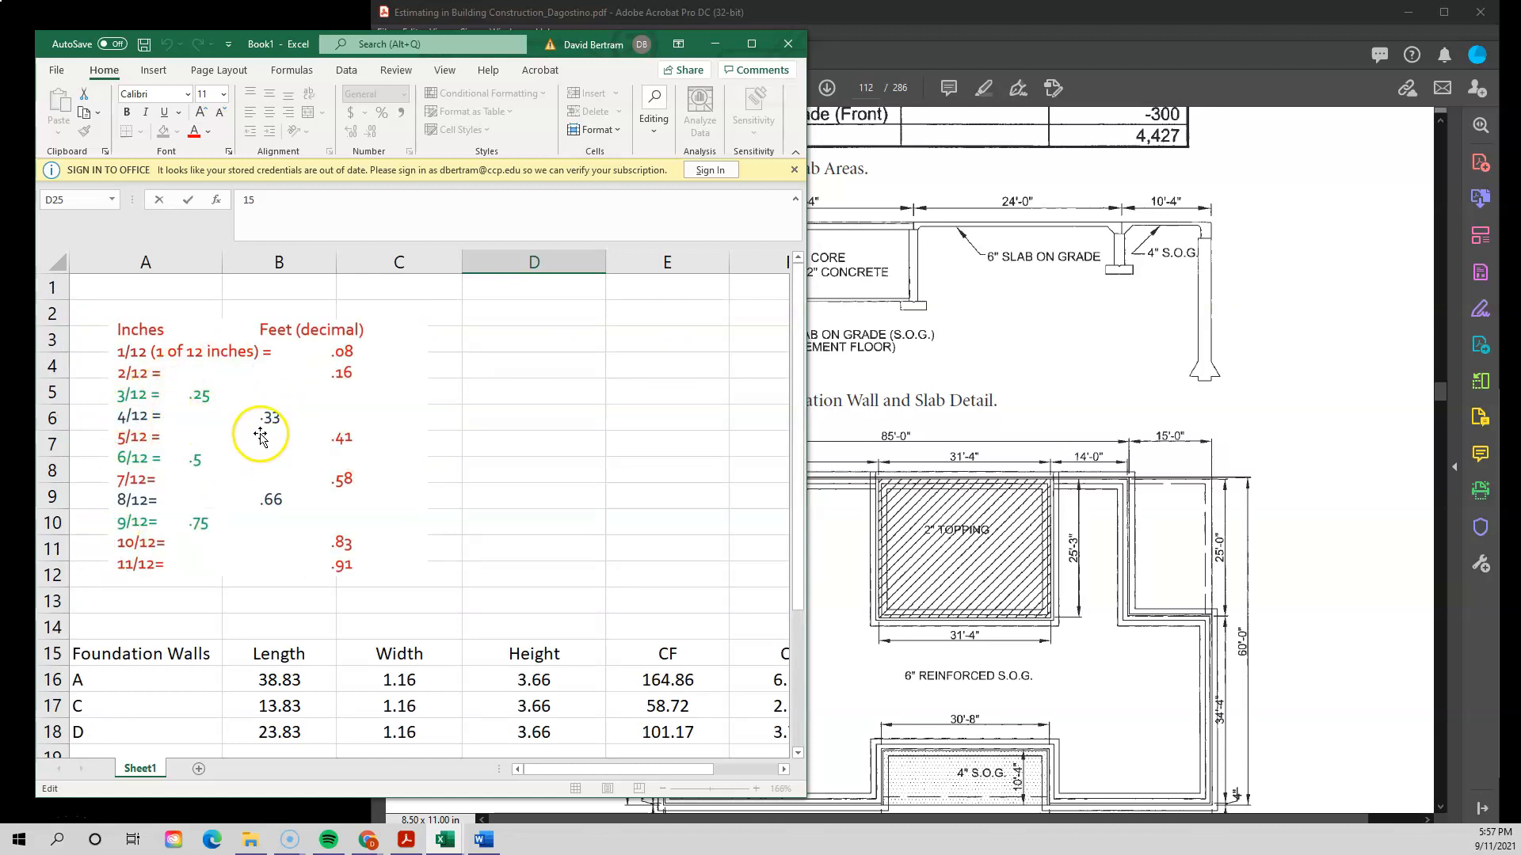
{"action": "scroll", "coordinate": [273, 425], "scroll_direction": "down", "scroll_amount": 5}
{"action": "scroll", "coordinate": [400, 431], "scroll_direction": "down", "scroll_amount": 1}
{"action": "scroll", "coordinate": [401, 431], "scroll_direction": "up", "scroll_amount": 1}
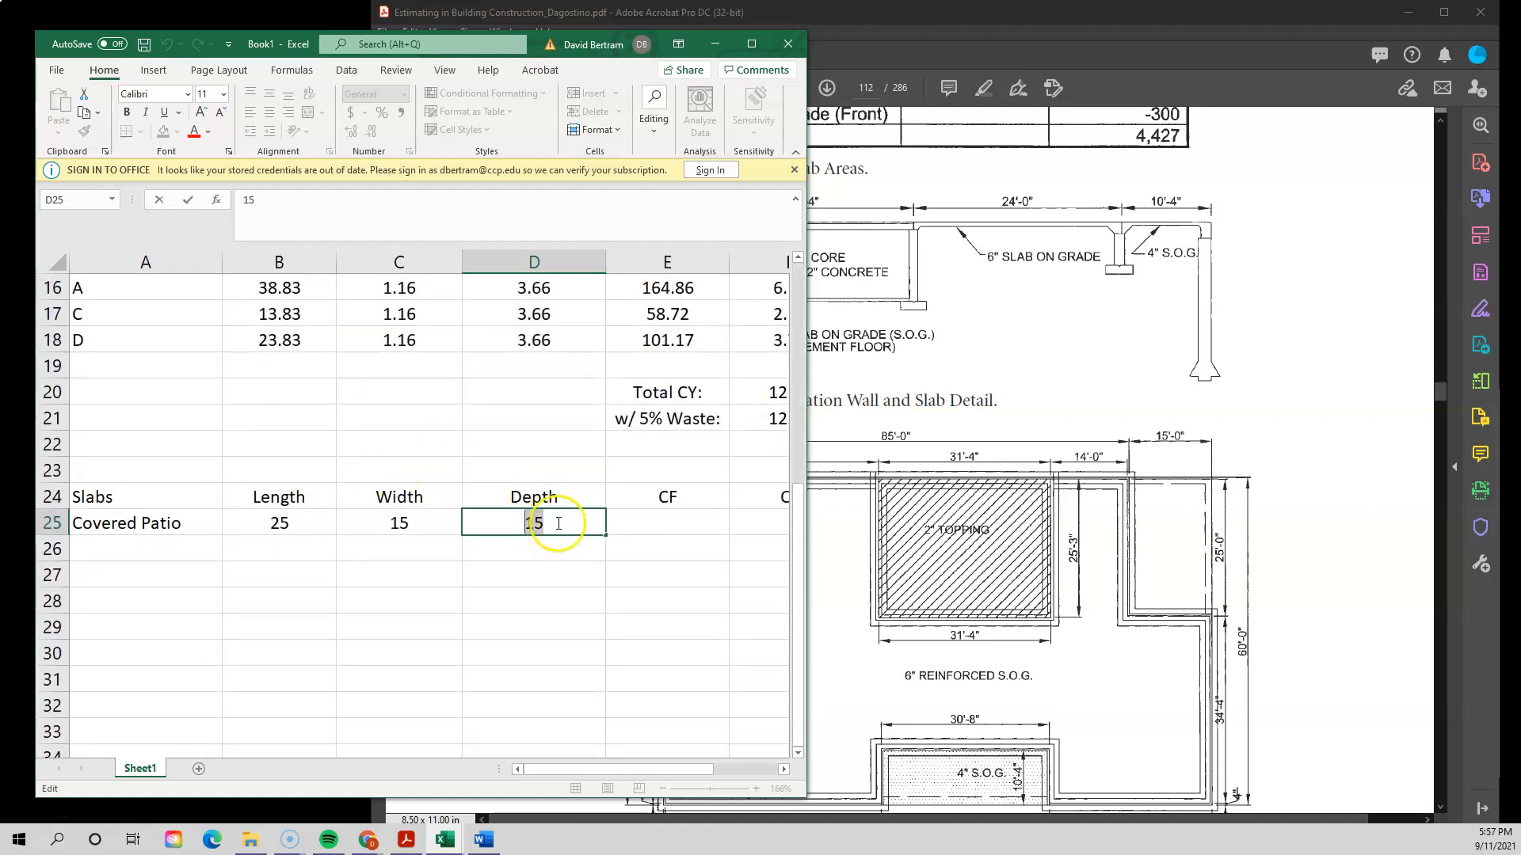
{"action": "left_click", "coordinate": [538, 590]}
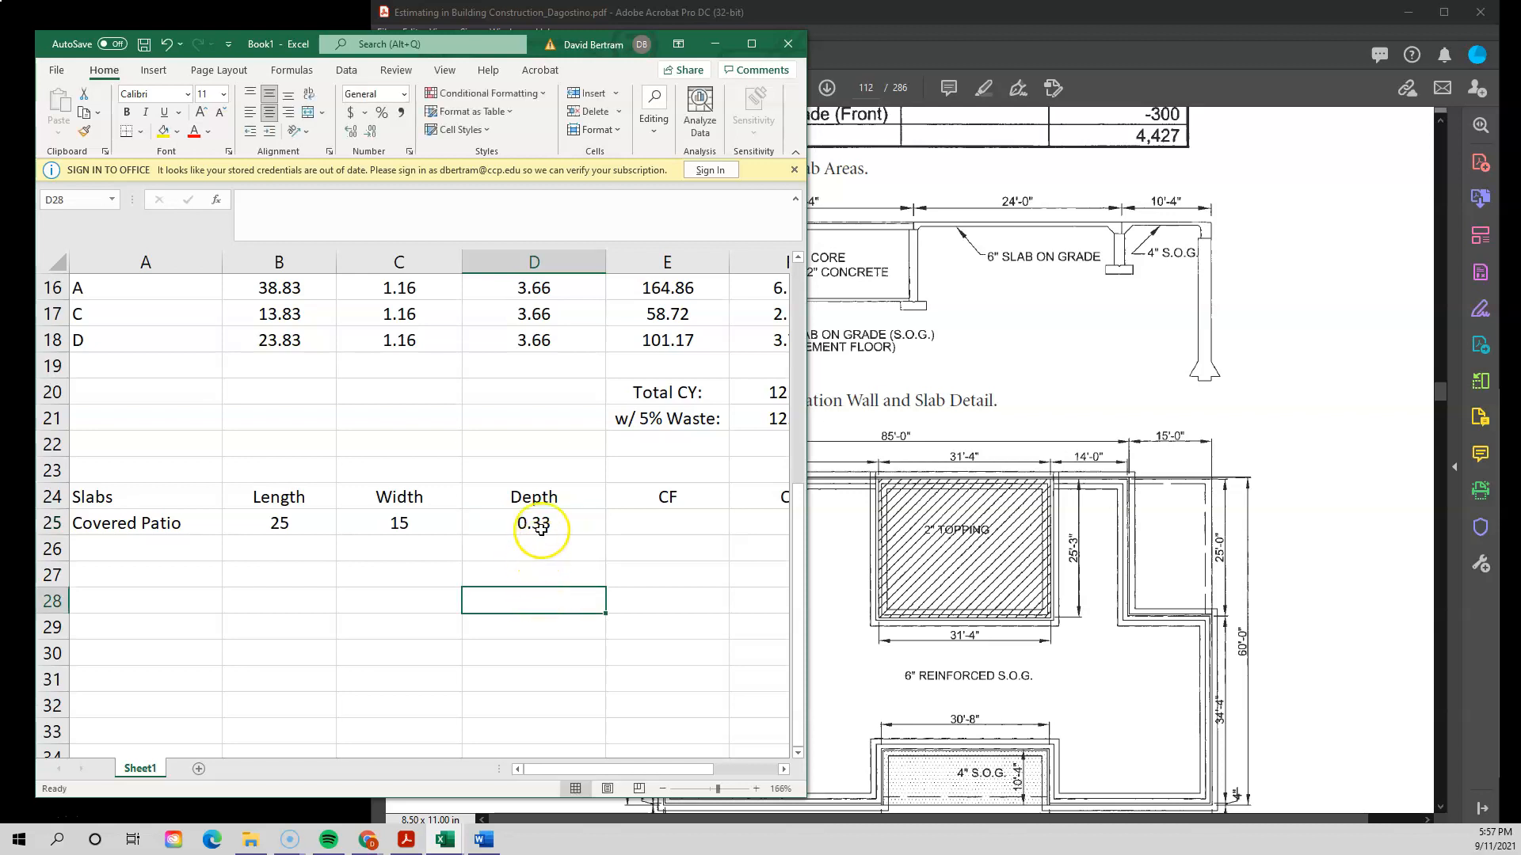
- Widen the workbook window to show all slab columns, and calculate the covered patio's cubic feet in E25 as =B25*C25*D25
{"action": "left_click", "coordinate": [530, 584]}
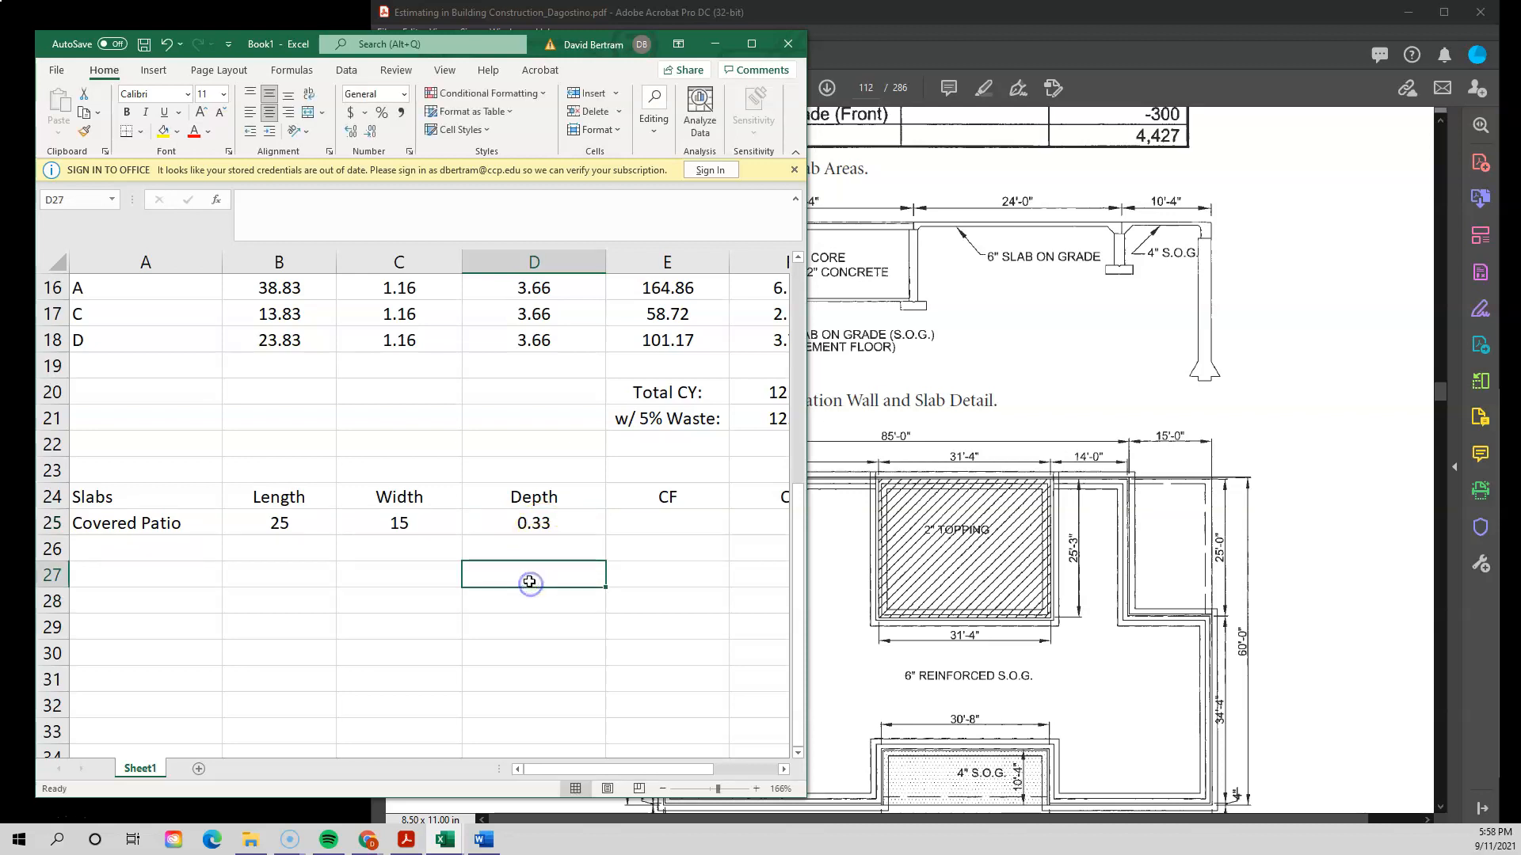
{"action": "left_click_drag", "start_coordinate": [813, 366], "coordinate": [1207, 390]}
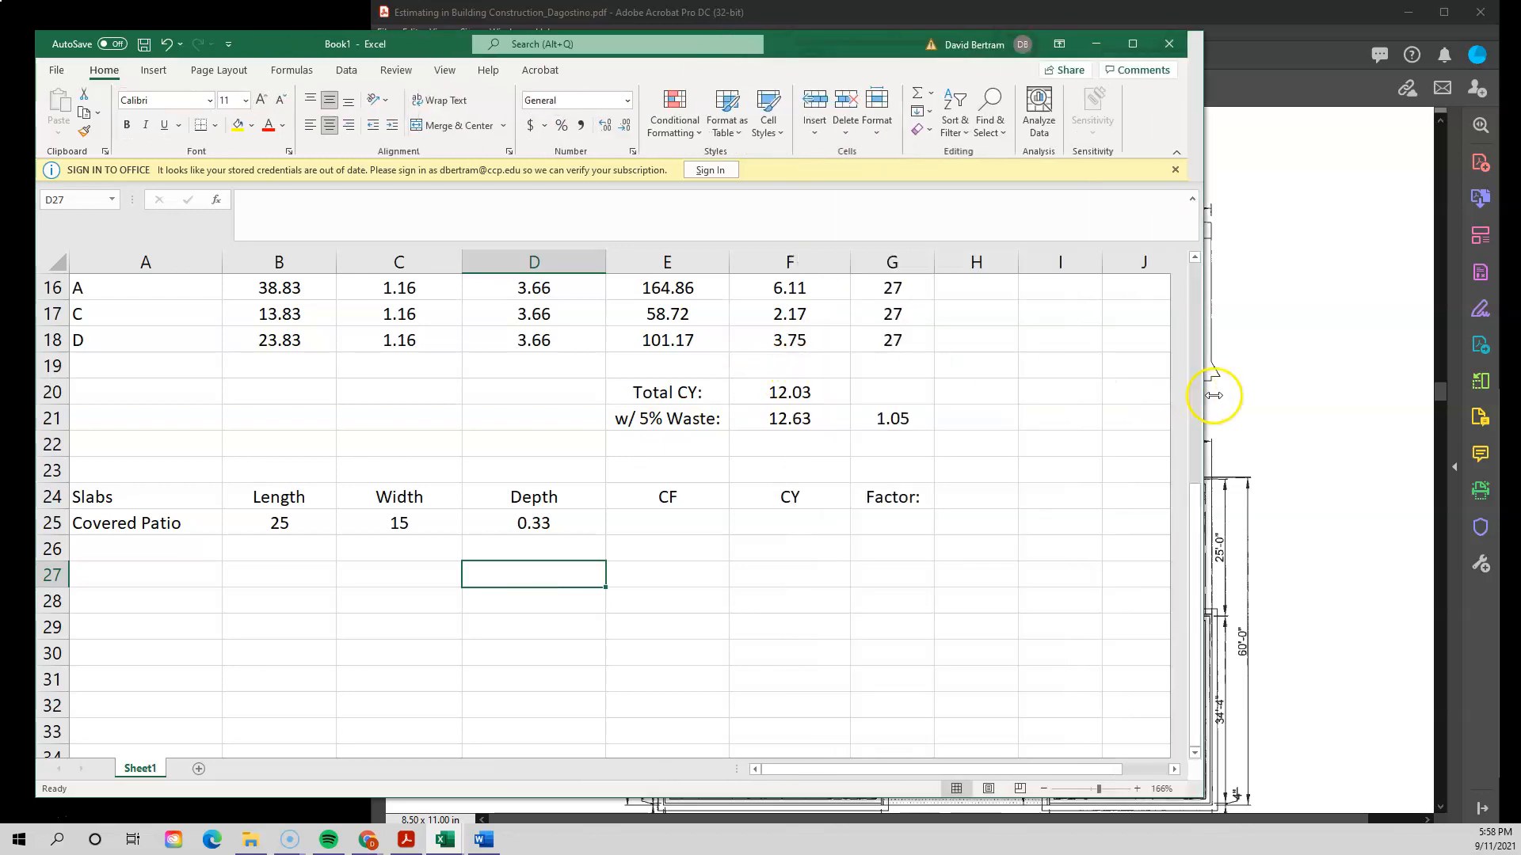
{"action": "left_click", "coordinate": [685, 514]}
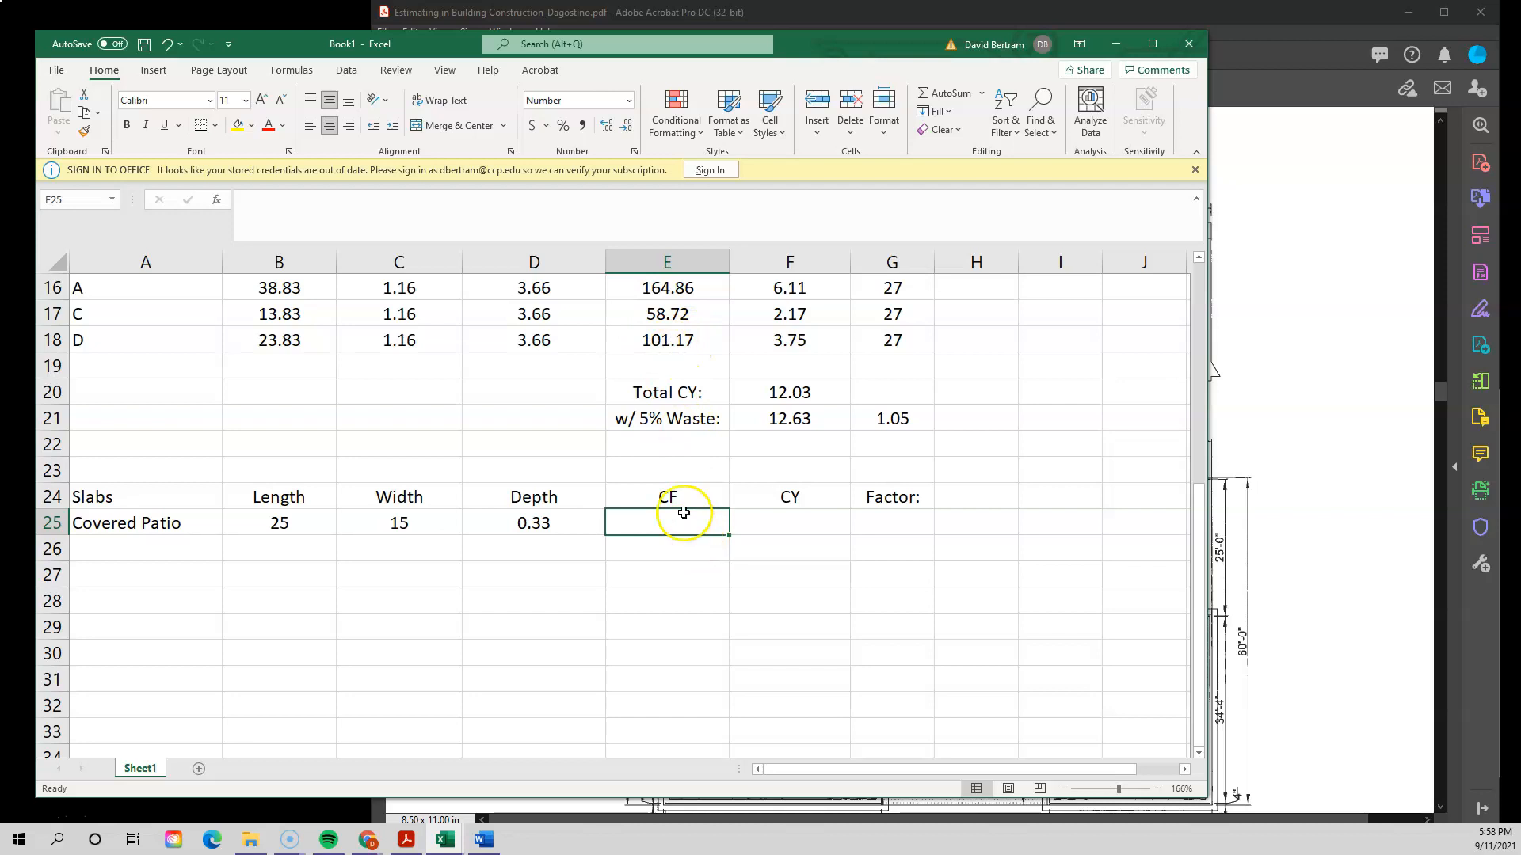
{"action": "type", "text": "="}
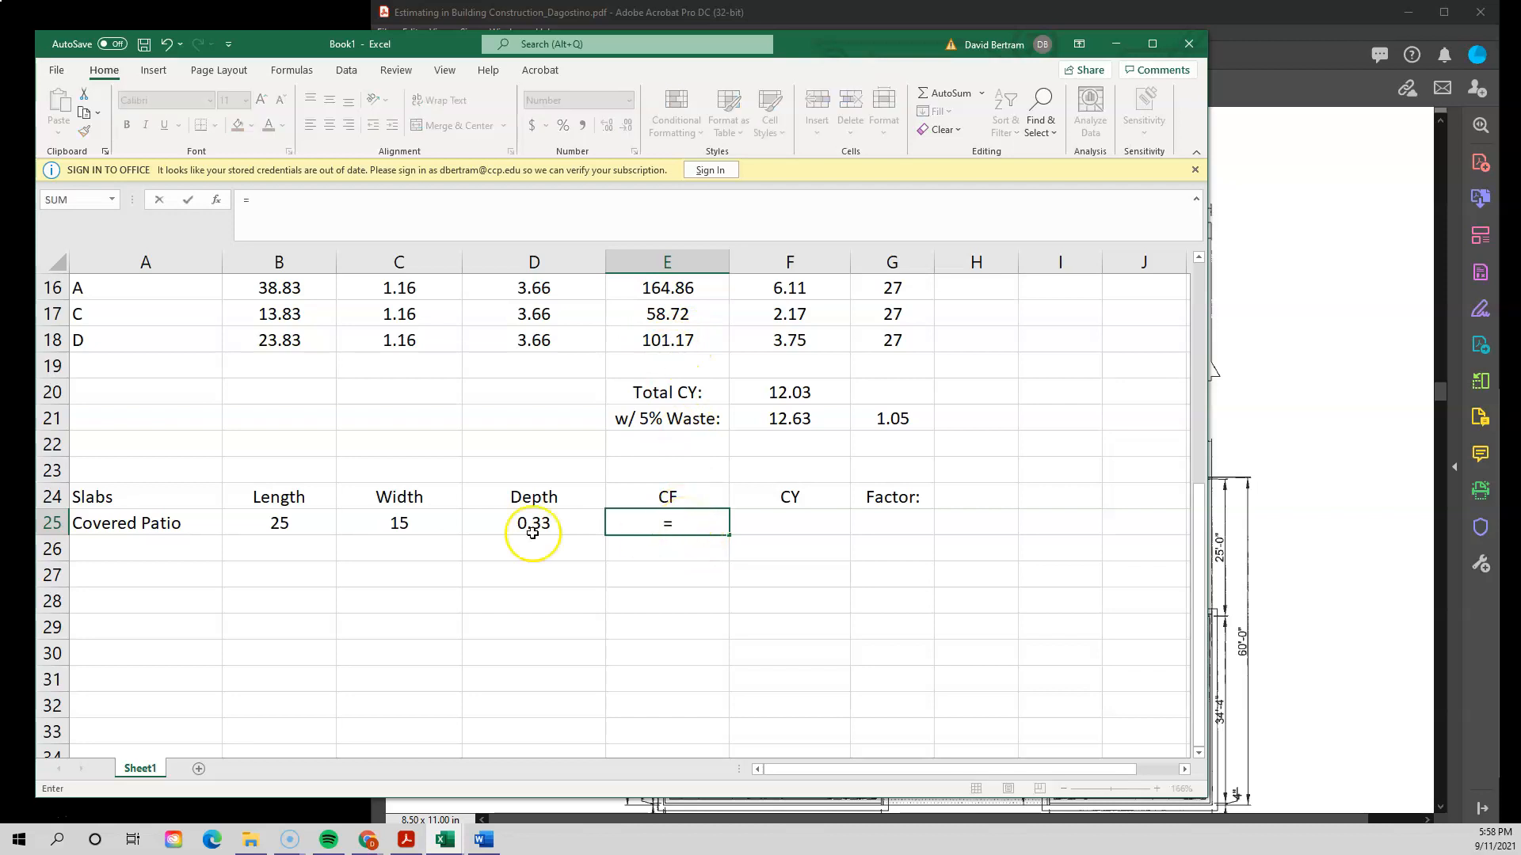
{"action": "left_click", "coordinate": [299, 523]}
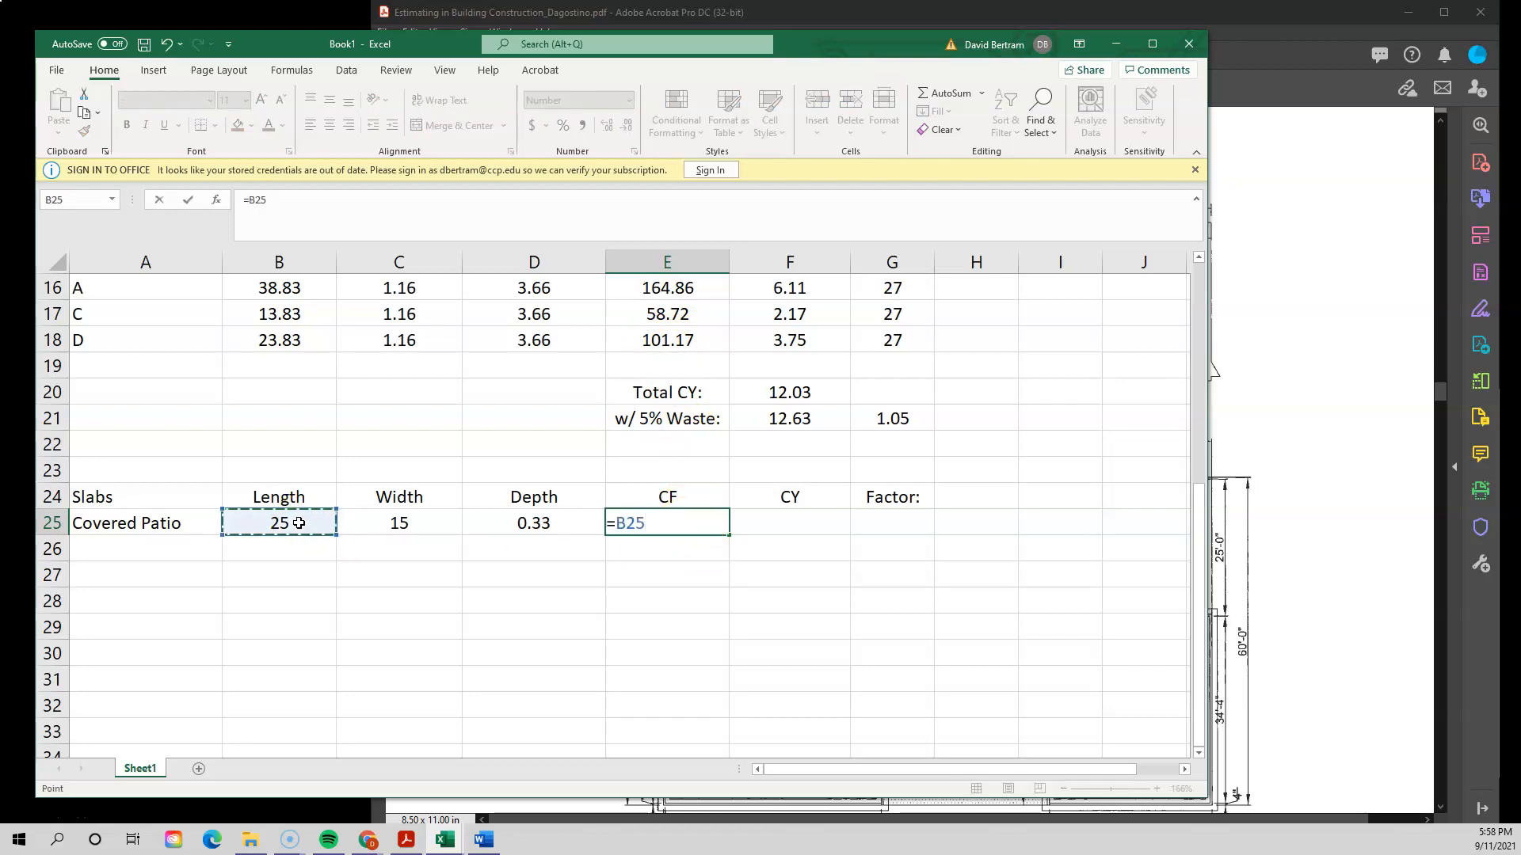
{"action": "type", "text": "*"}
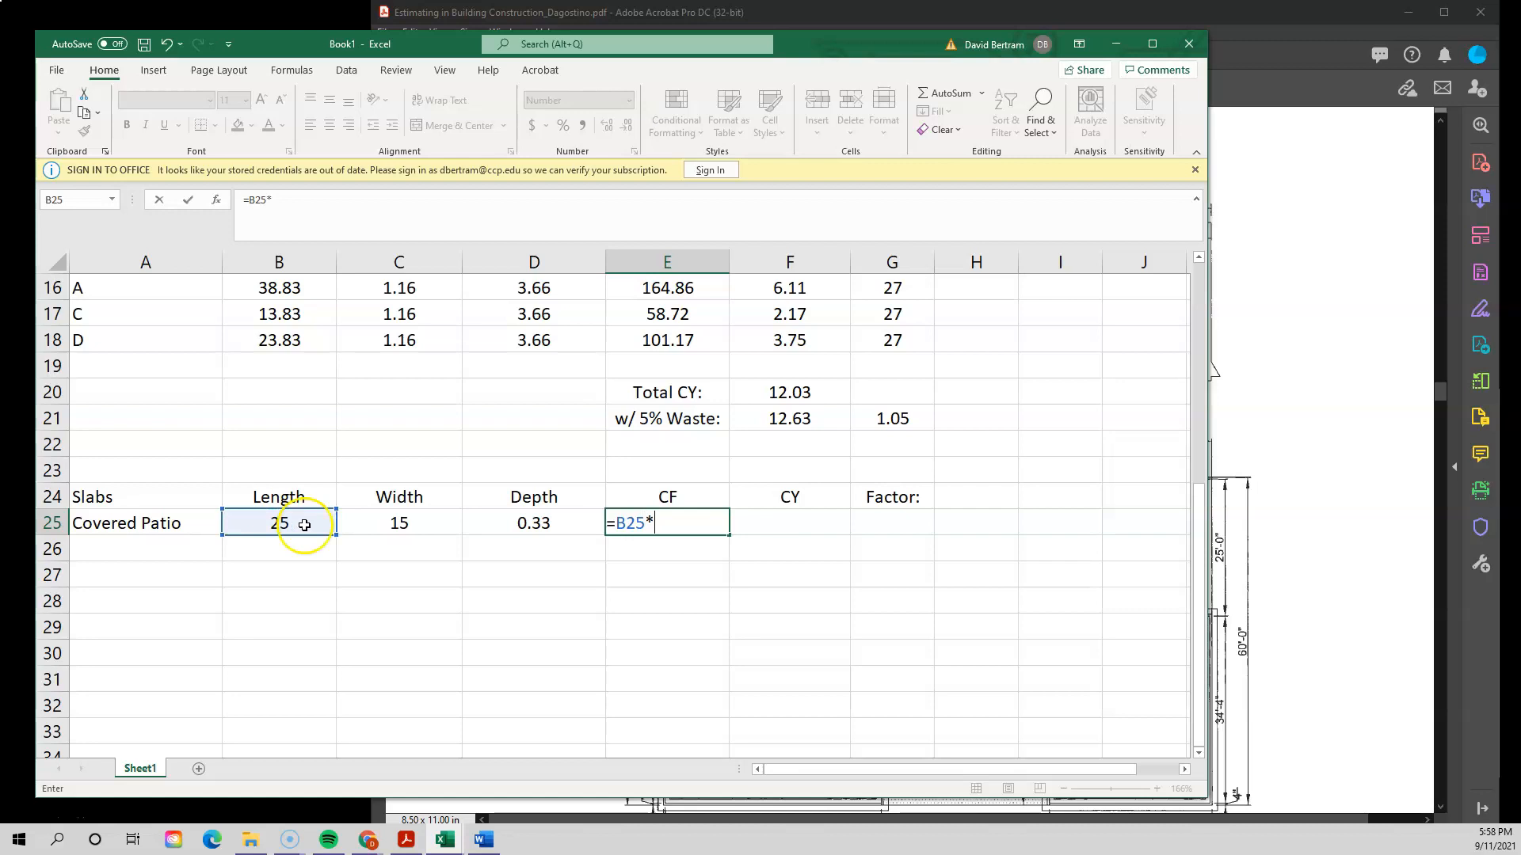
{"action": "left_click", "coordinate": [391, 524]}
{"action": "left_click", "coordinate": [533, 528]}
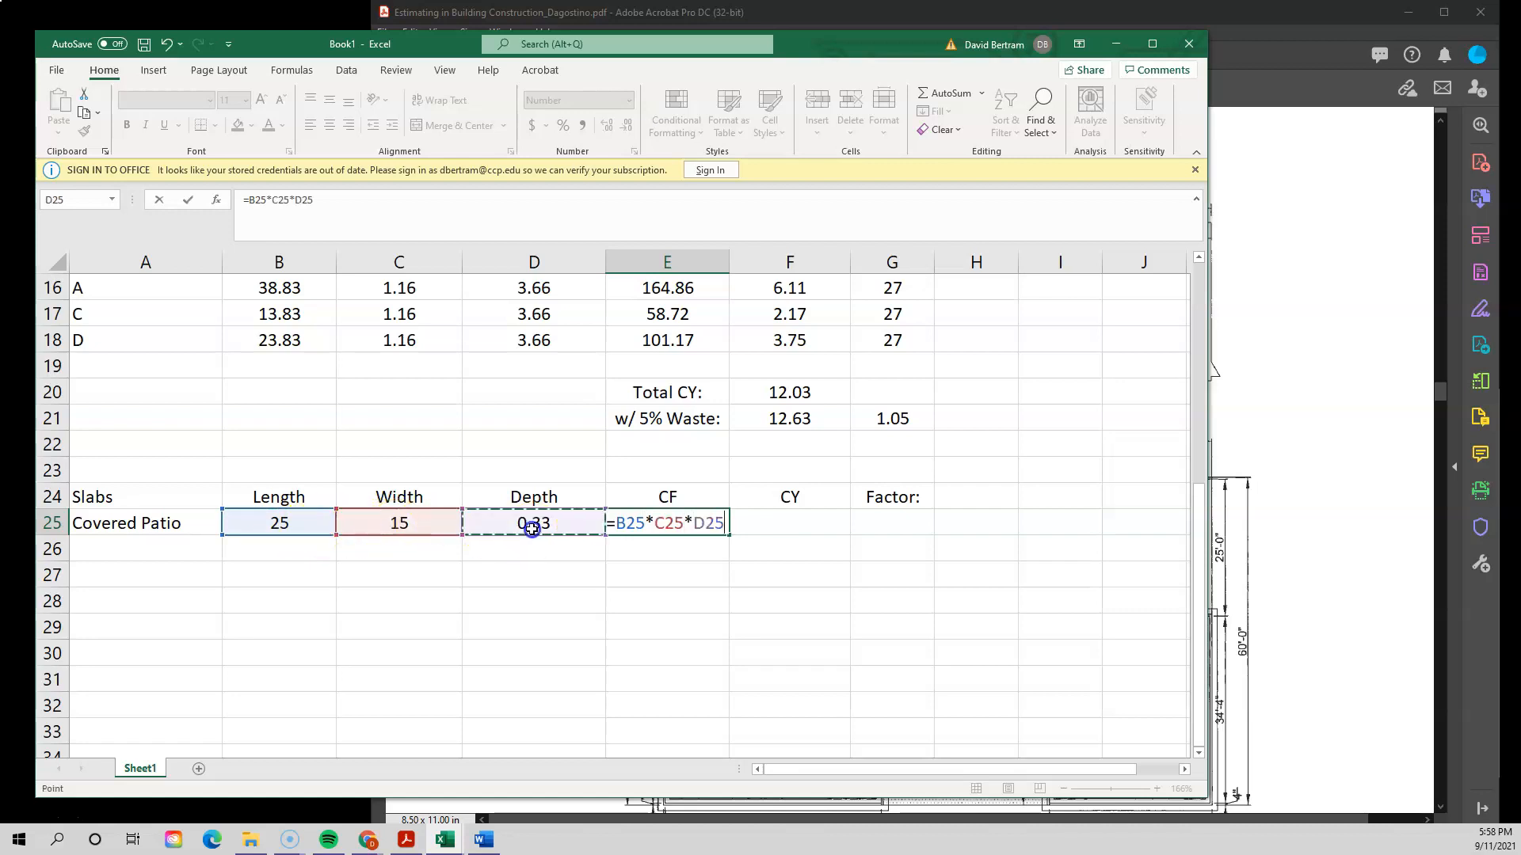
{"action": "key", "text": "Return"}
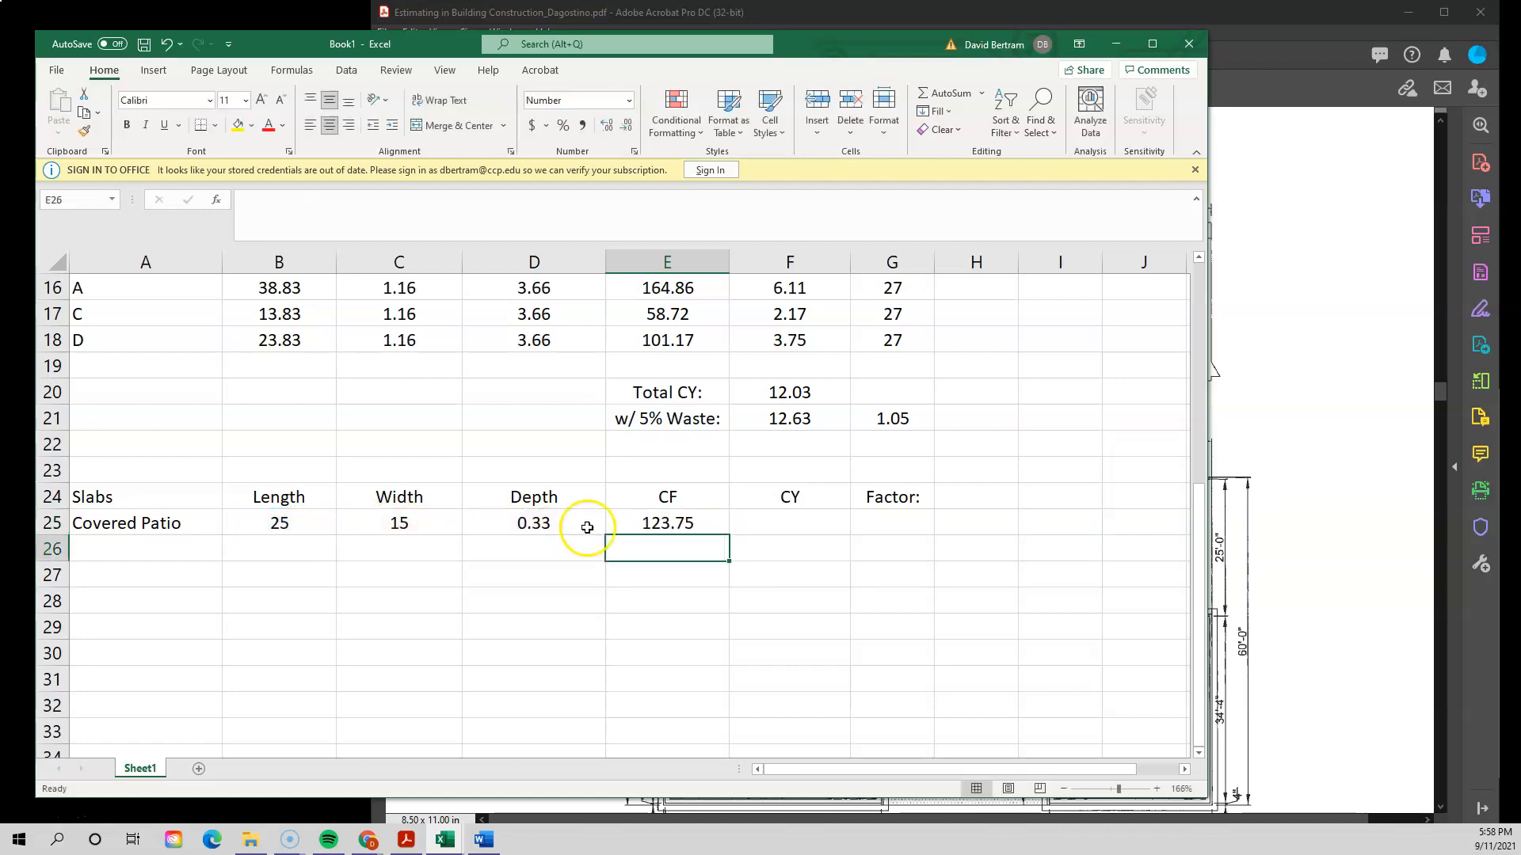
- Enter a factor of 27 in G25 and calculate the covered patio's cubic yards in F25 as =E25/G25
{"action": "left_click", "coordinate": [812, 524]}
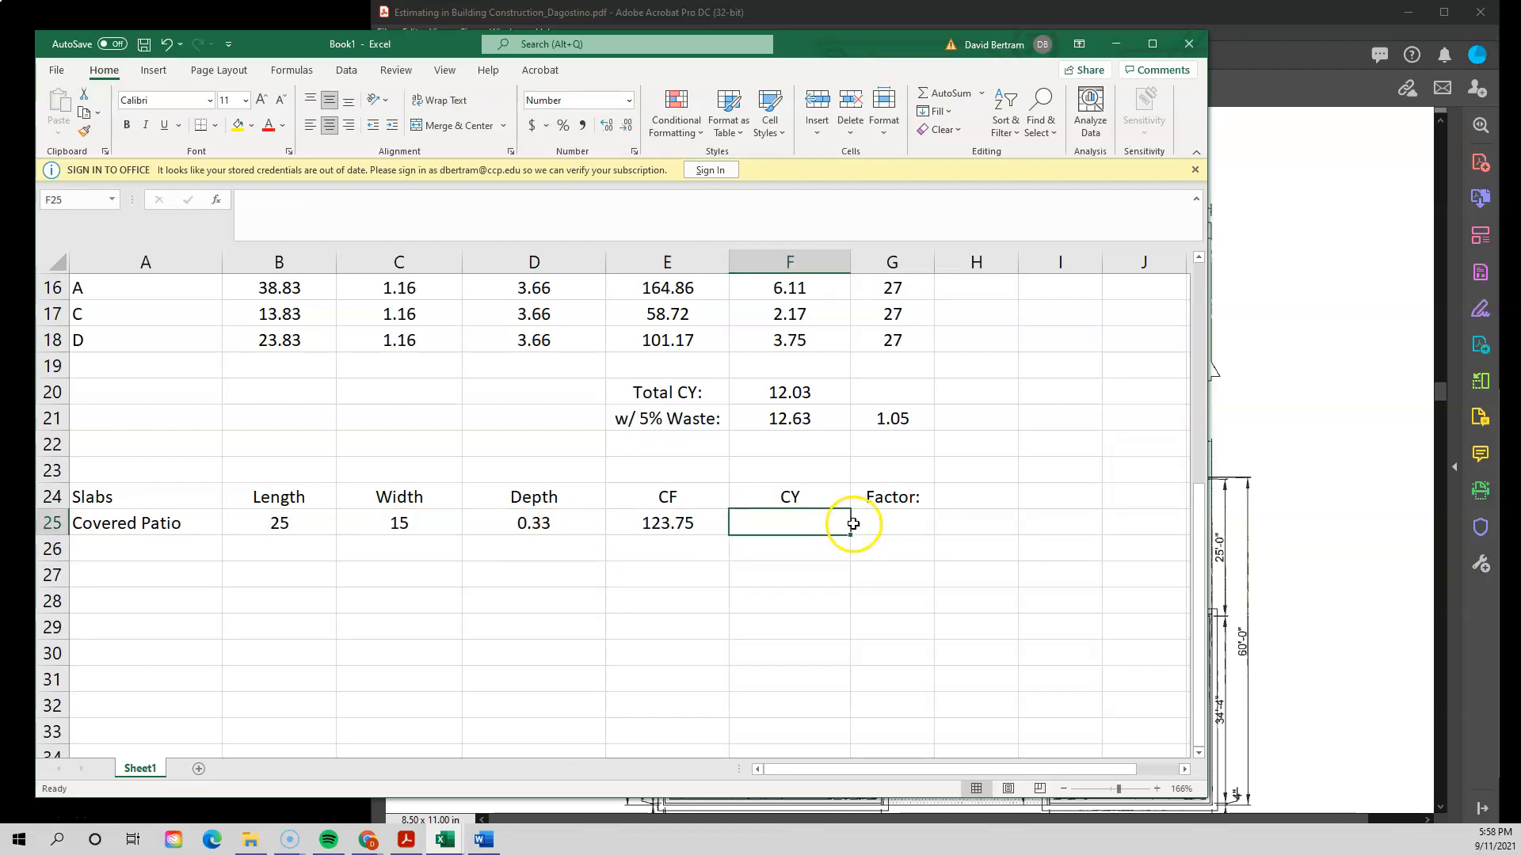
{"action": "left_click", "coordinate": [881, 524]}
{"action": "type", "text": "2"}
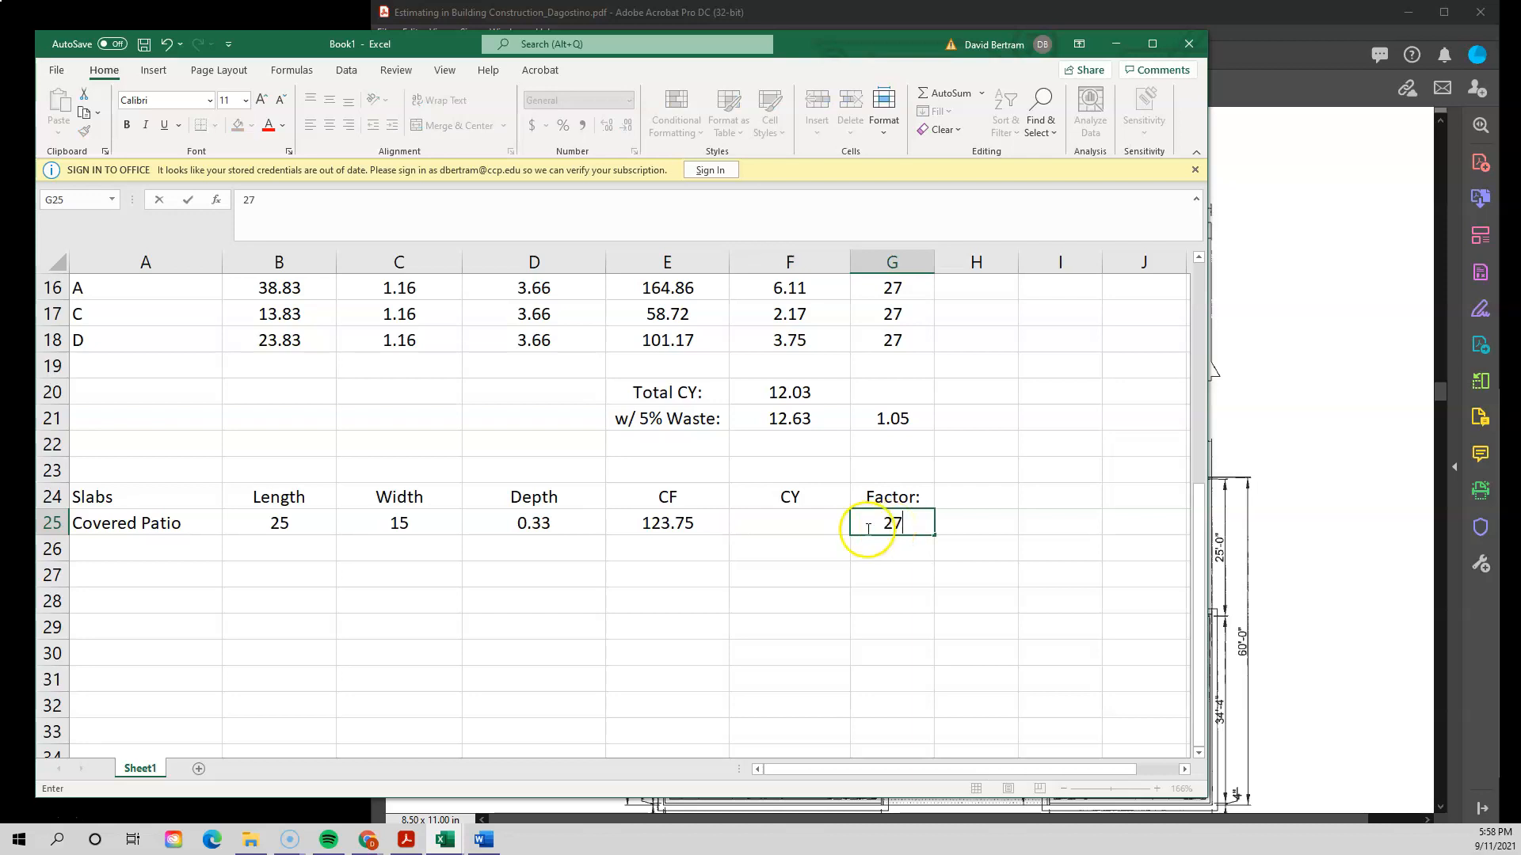
{"action": "type", "text": "7"}
{"action": "left_click", "coordinate": [791, 524]}
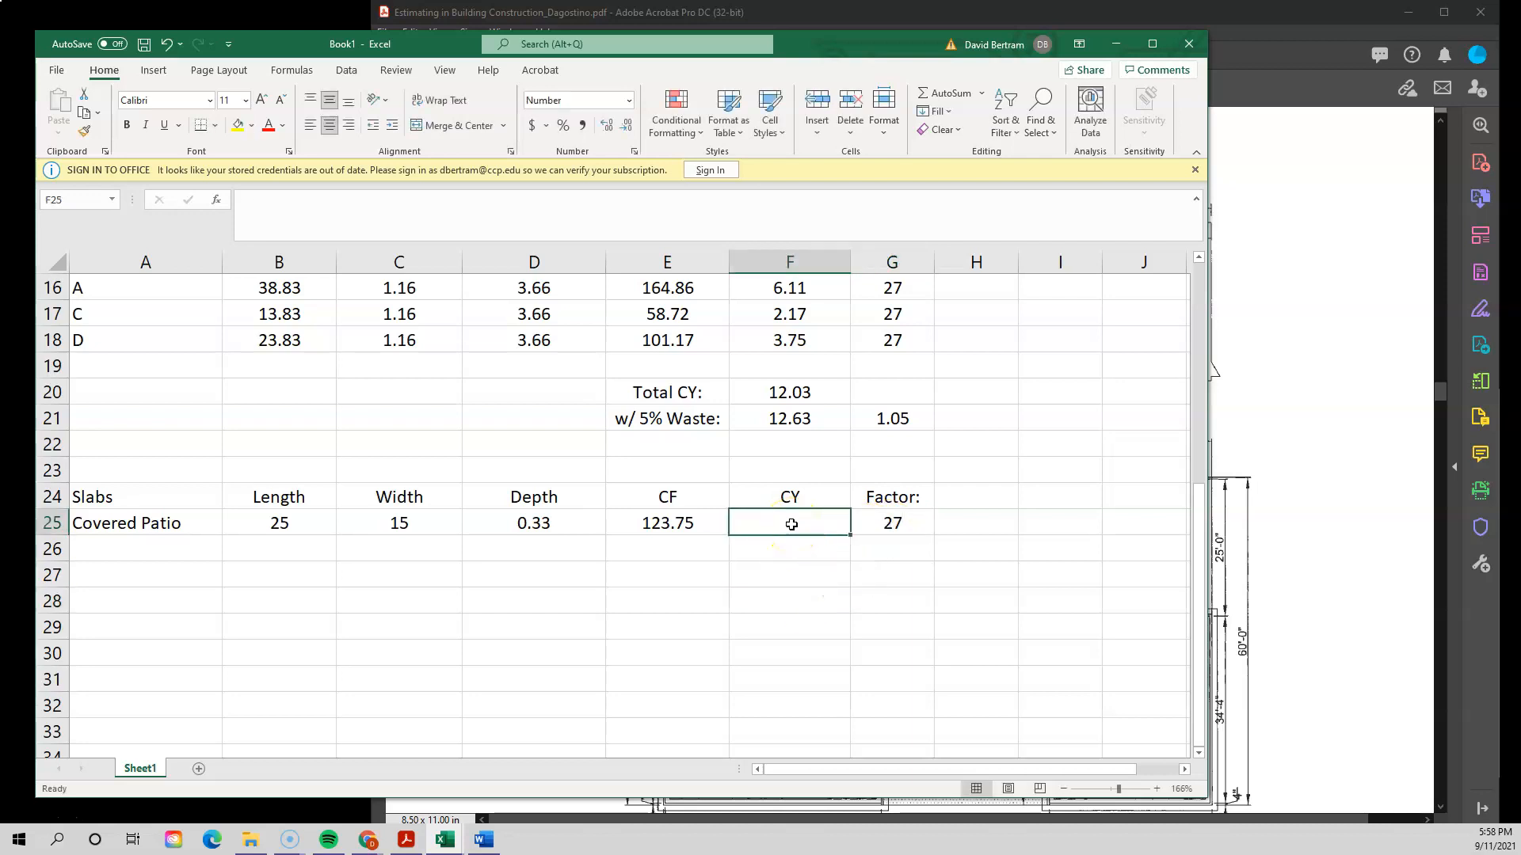
{"action": "type", "text": "="}
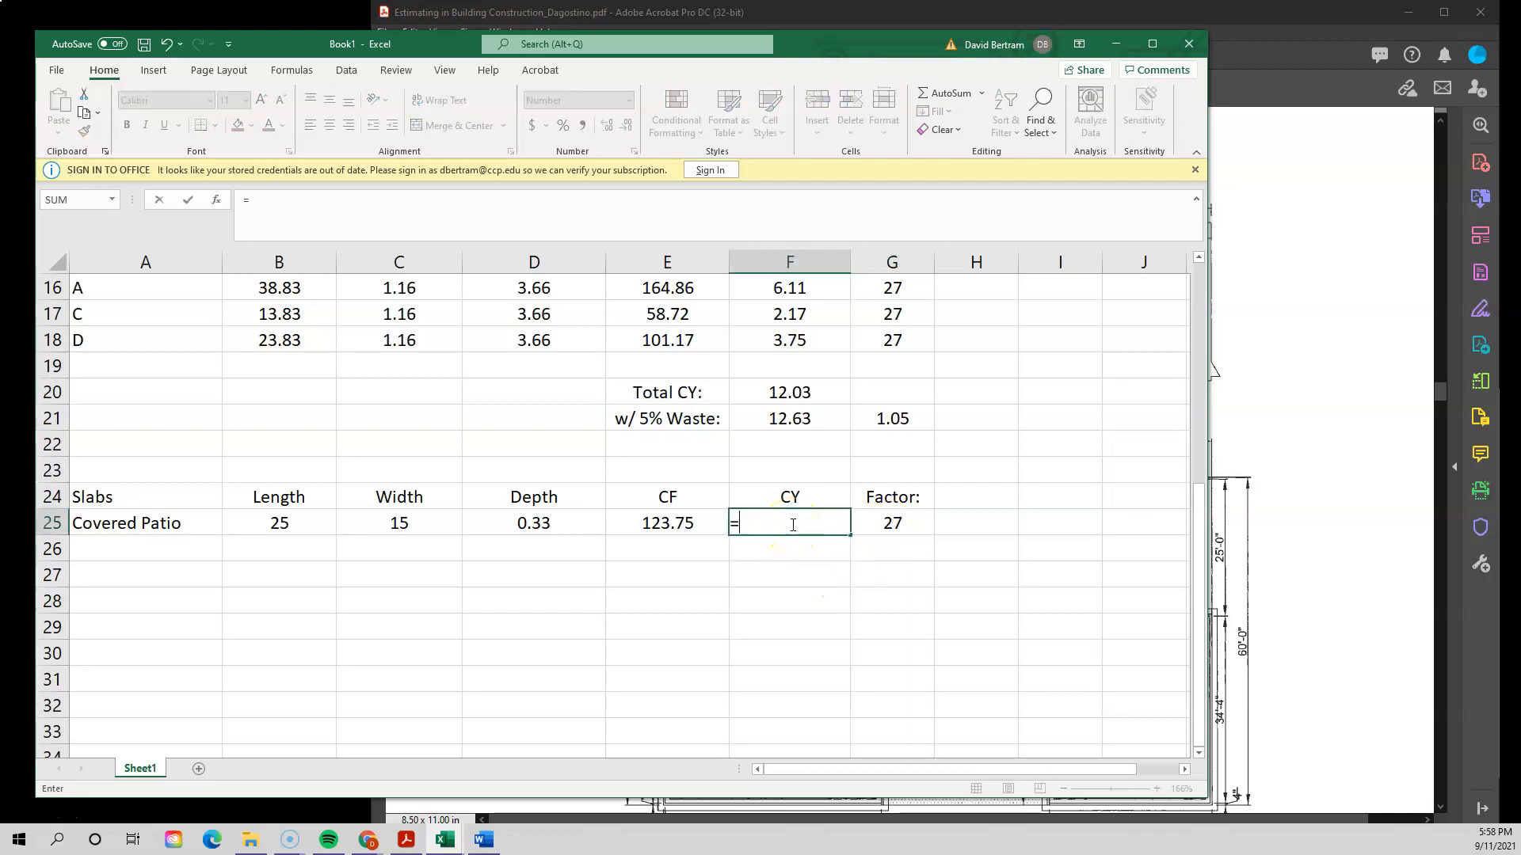
{"action": "left_click", "coordinate": [651, 524]}
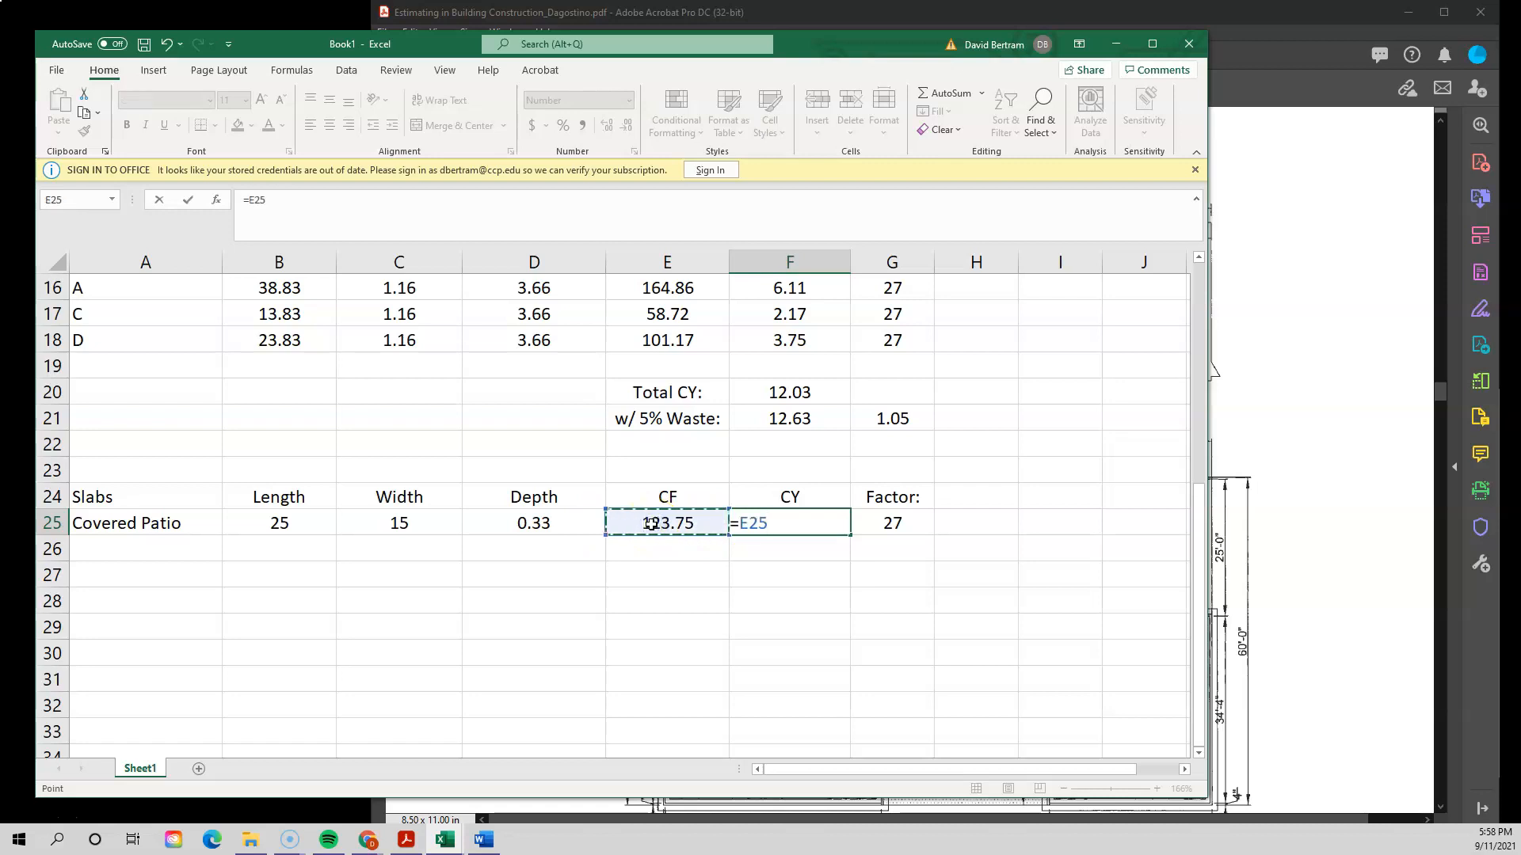
{"action": "left_click", "coordinate": [900, 524]}
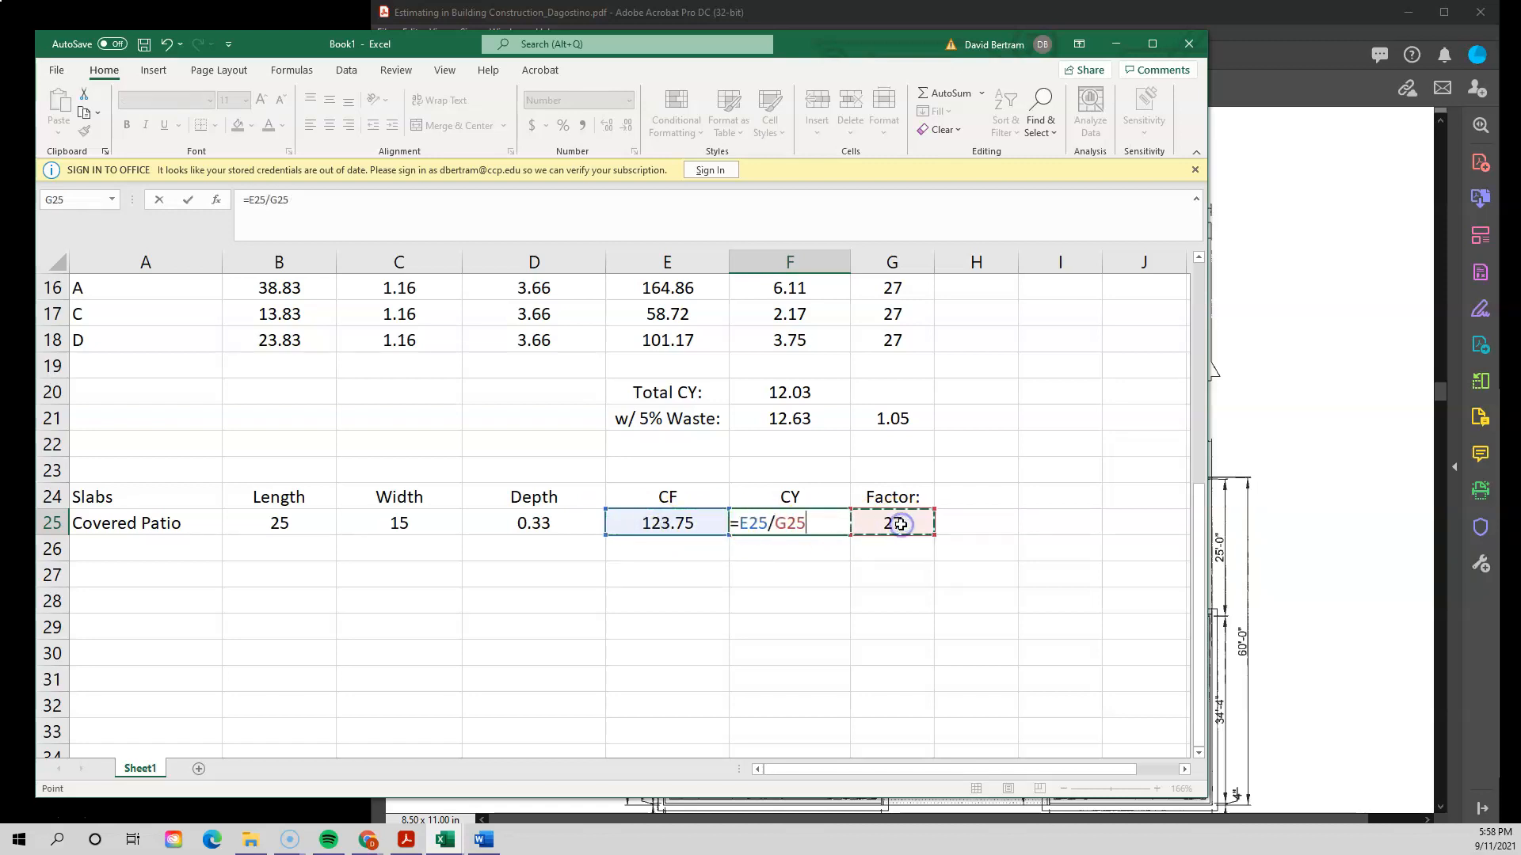
{"action": "key", "text": "Return"}
{"action": "left_click", "coordinate": [884, 636]}
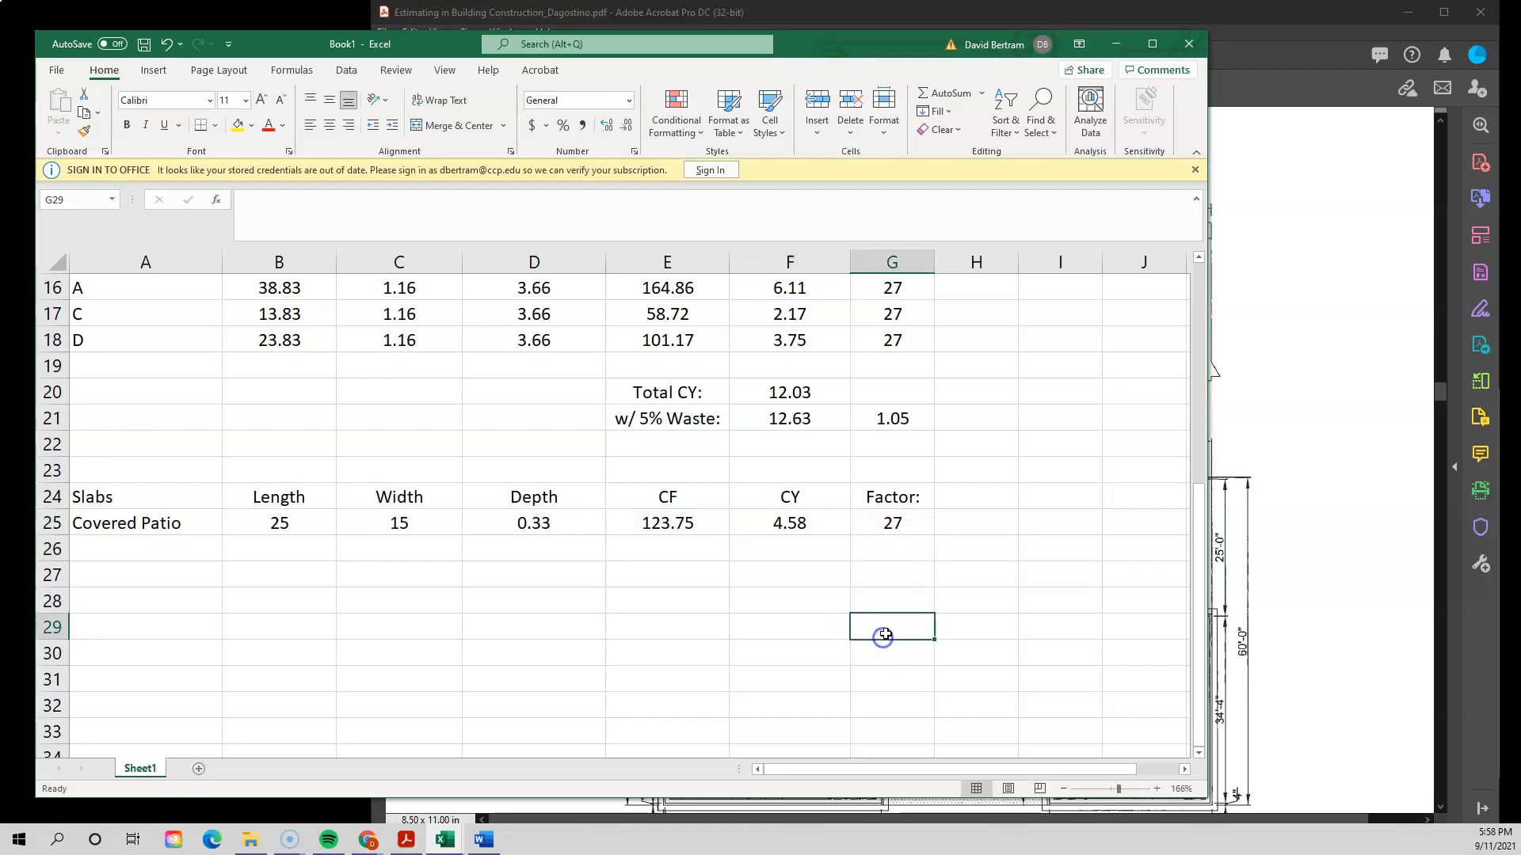
- Maximize the workbook window and copy the 1.05 waste factor from G21 into G26 under the slab factor
{"action": "left_click", "coordinate": [1152, 44]}
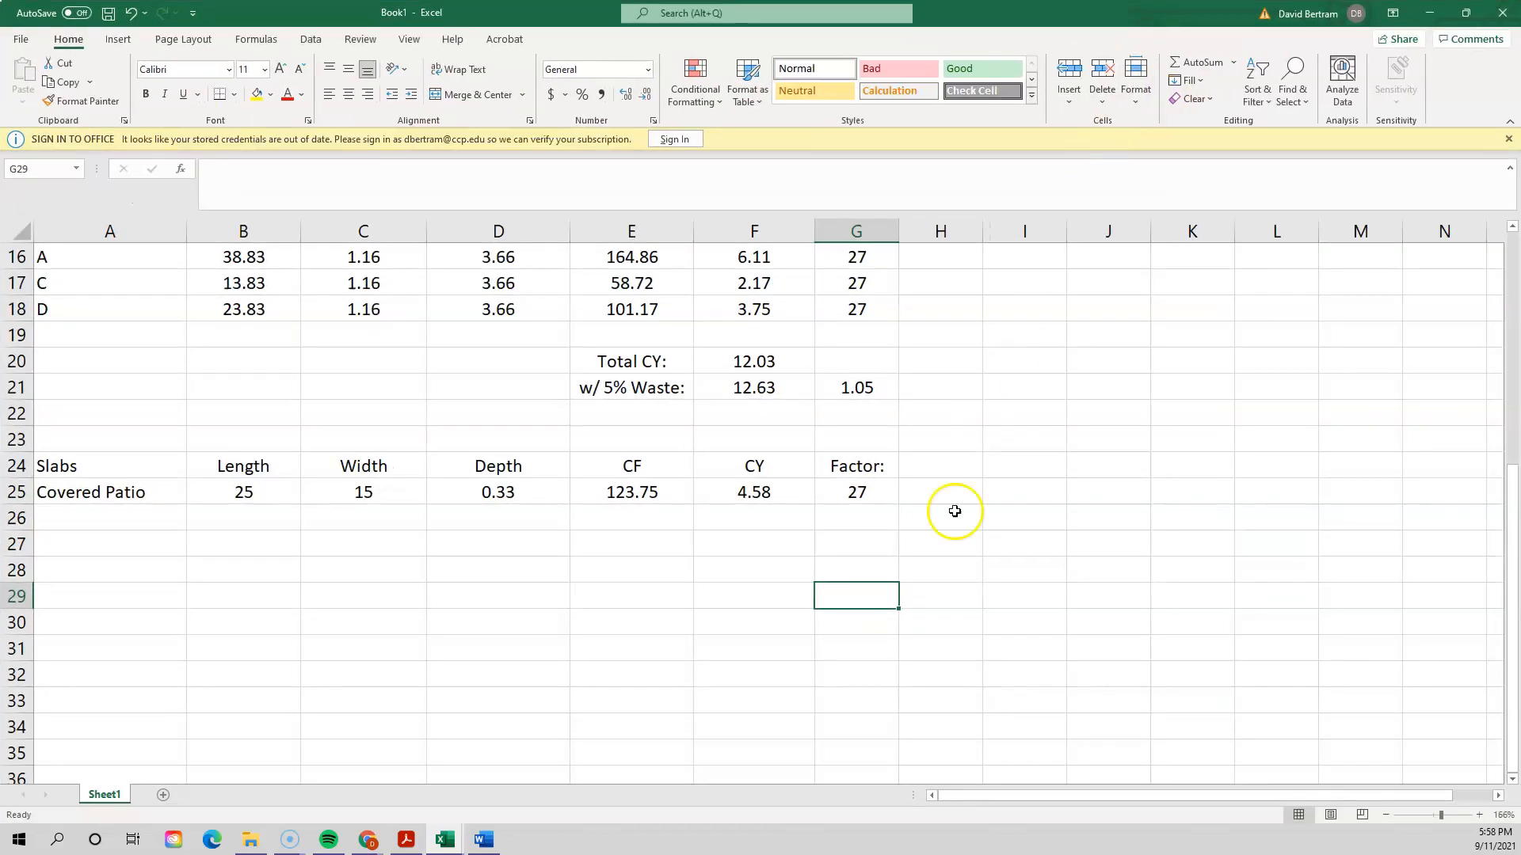
{"action": "scroll", "coordinate": [941, 527], "scroll_direction": "up", "scroll_amount": 2}
{"action": "scroll", "coordinate": [941, 527], "scroll_direction": "down", "scroll_amount": 1}
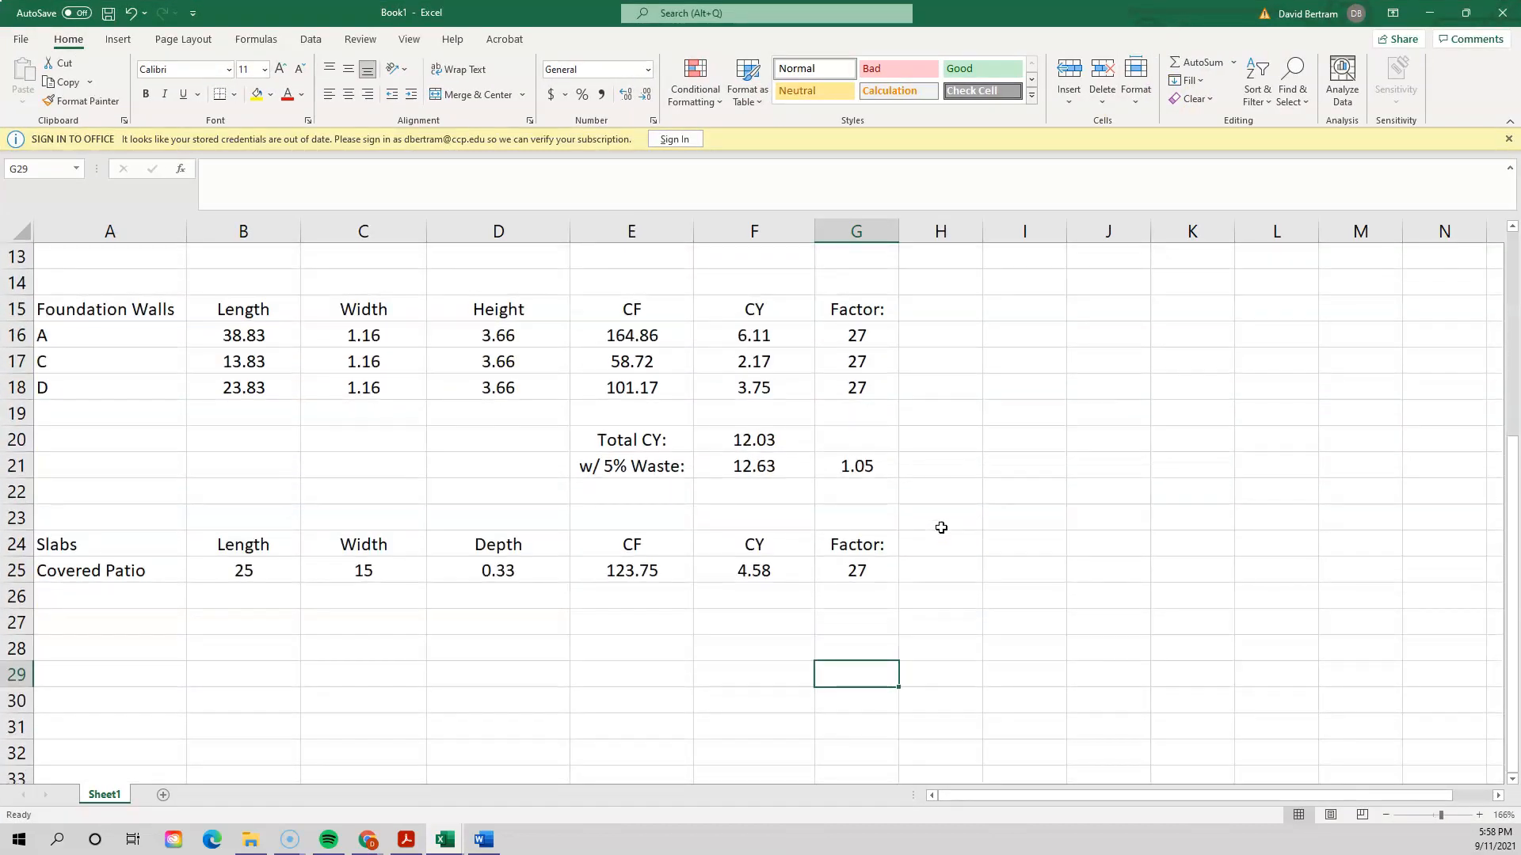
{"action": "left_click", "coordinate": [865, 467]}
{"action": "key", "text": "ctrl+c"}
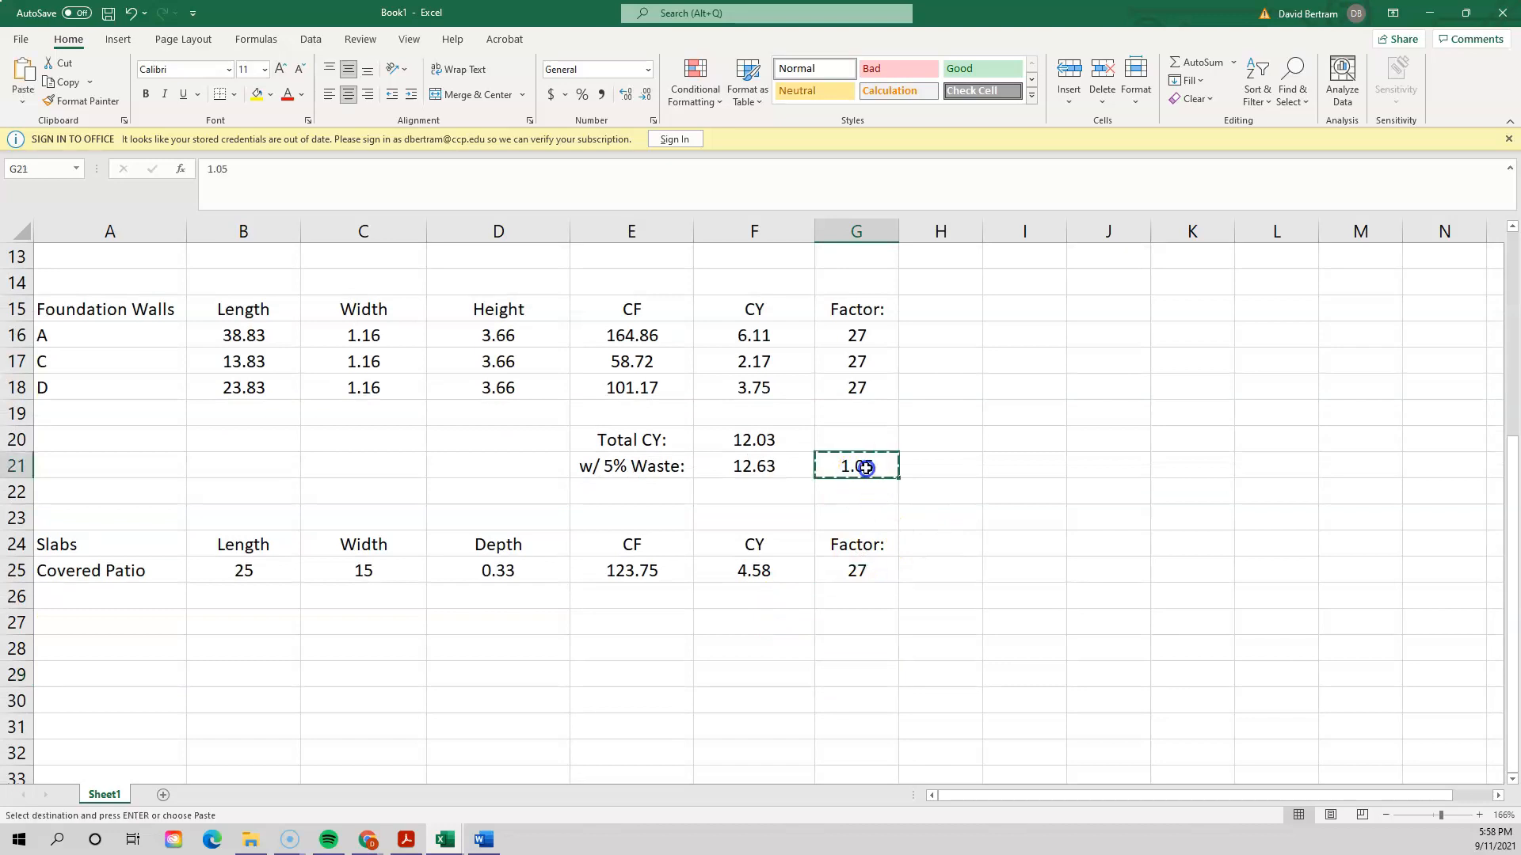
{"action": "left_click", "coordinate": [857, 594]}
{"action": "key", "text": "ctrl+v"}
{"action": "left_click", "coordinate": [1006, 594]}
{"action": "key", "text": "Escape"}
{"action": "left_click", "coordinate": [660, 468]}
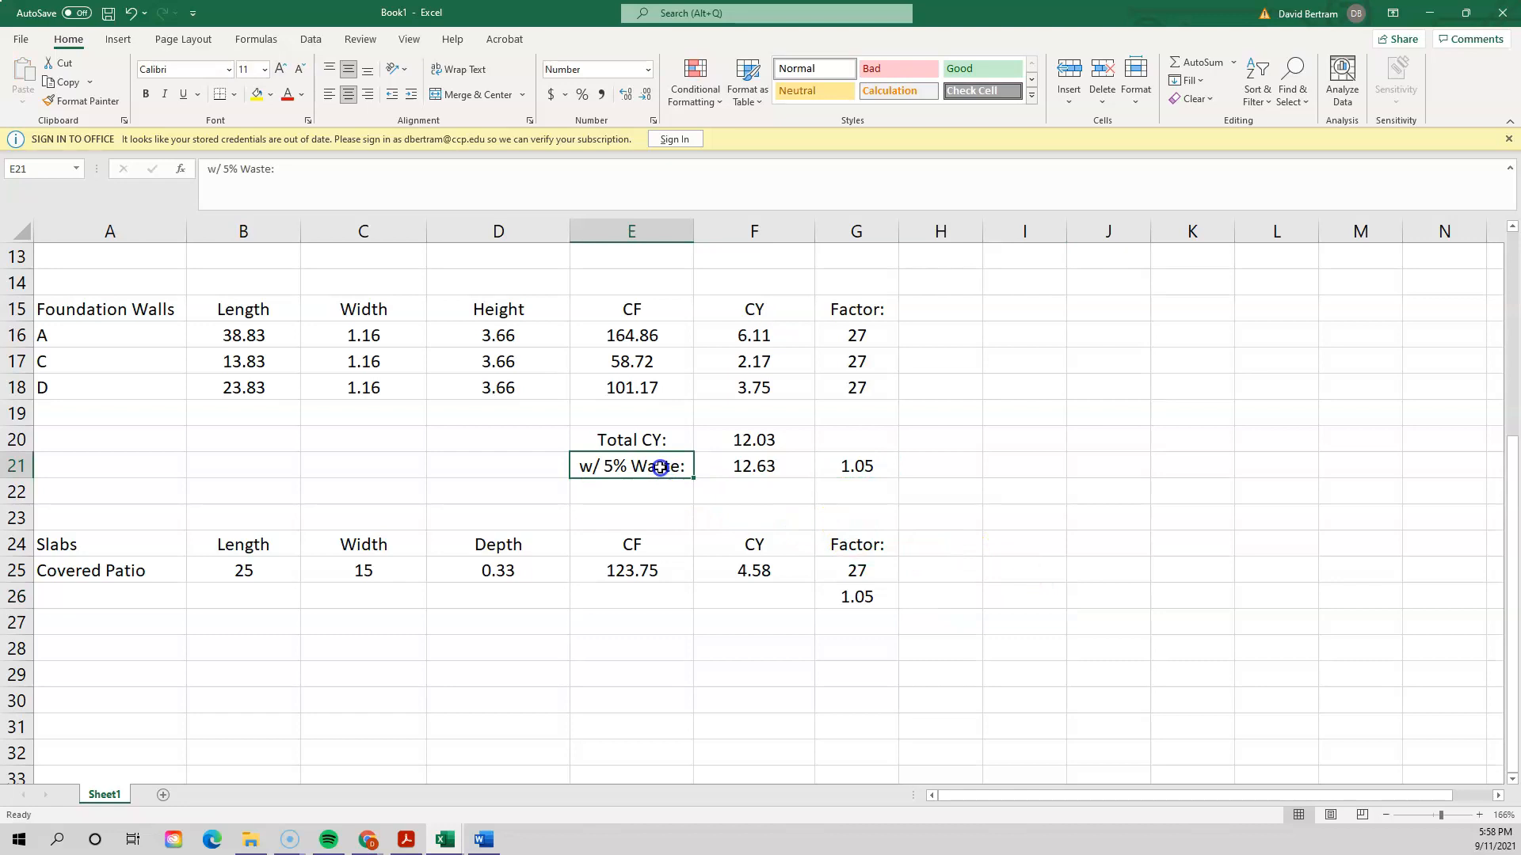
{"action": "left_click", "coordinate": [860, 465], "text": "shift"}
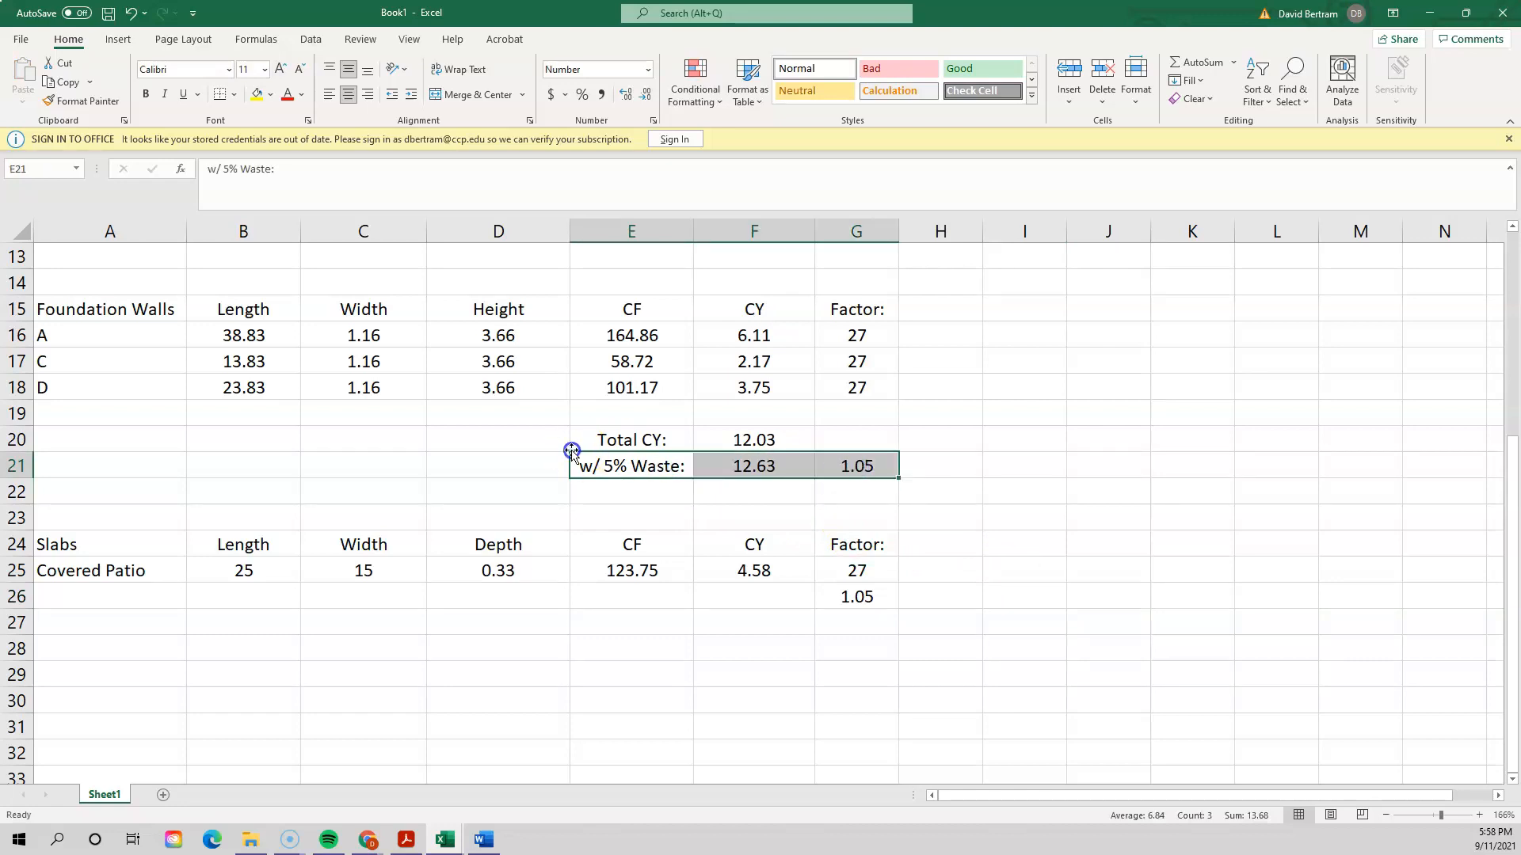
{"action": "left_click", "coordinate": [600, 475]}
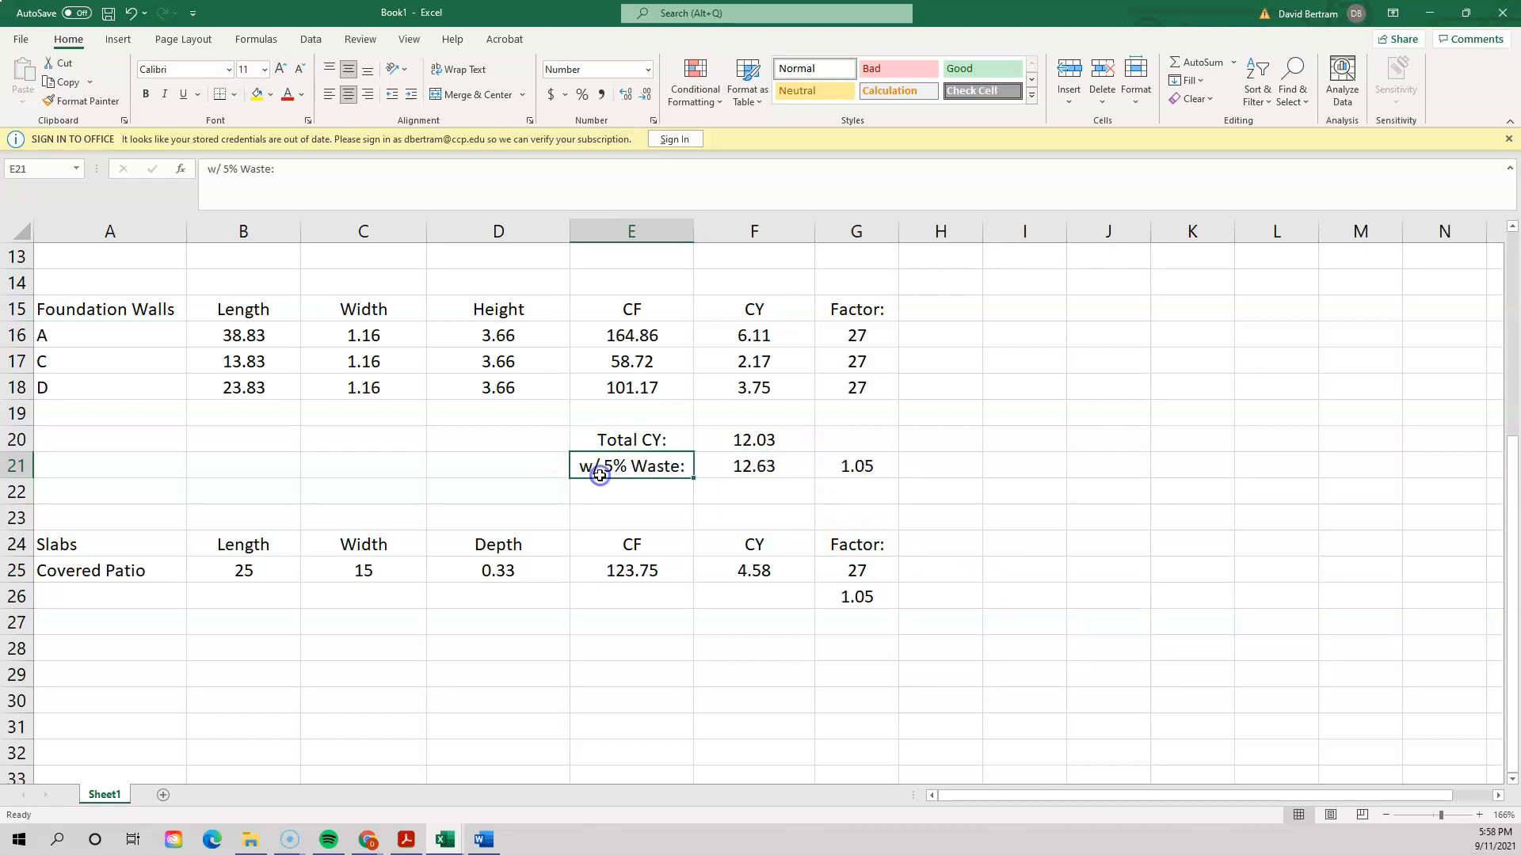
{"action": "left_click", "coordinate": [874, 465], "text": "shift"}
{"action": "left_click", "coordinate": [828, 495]}
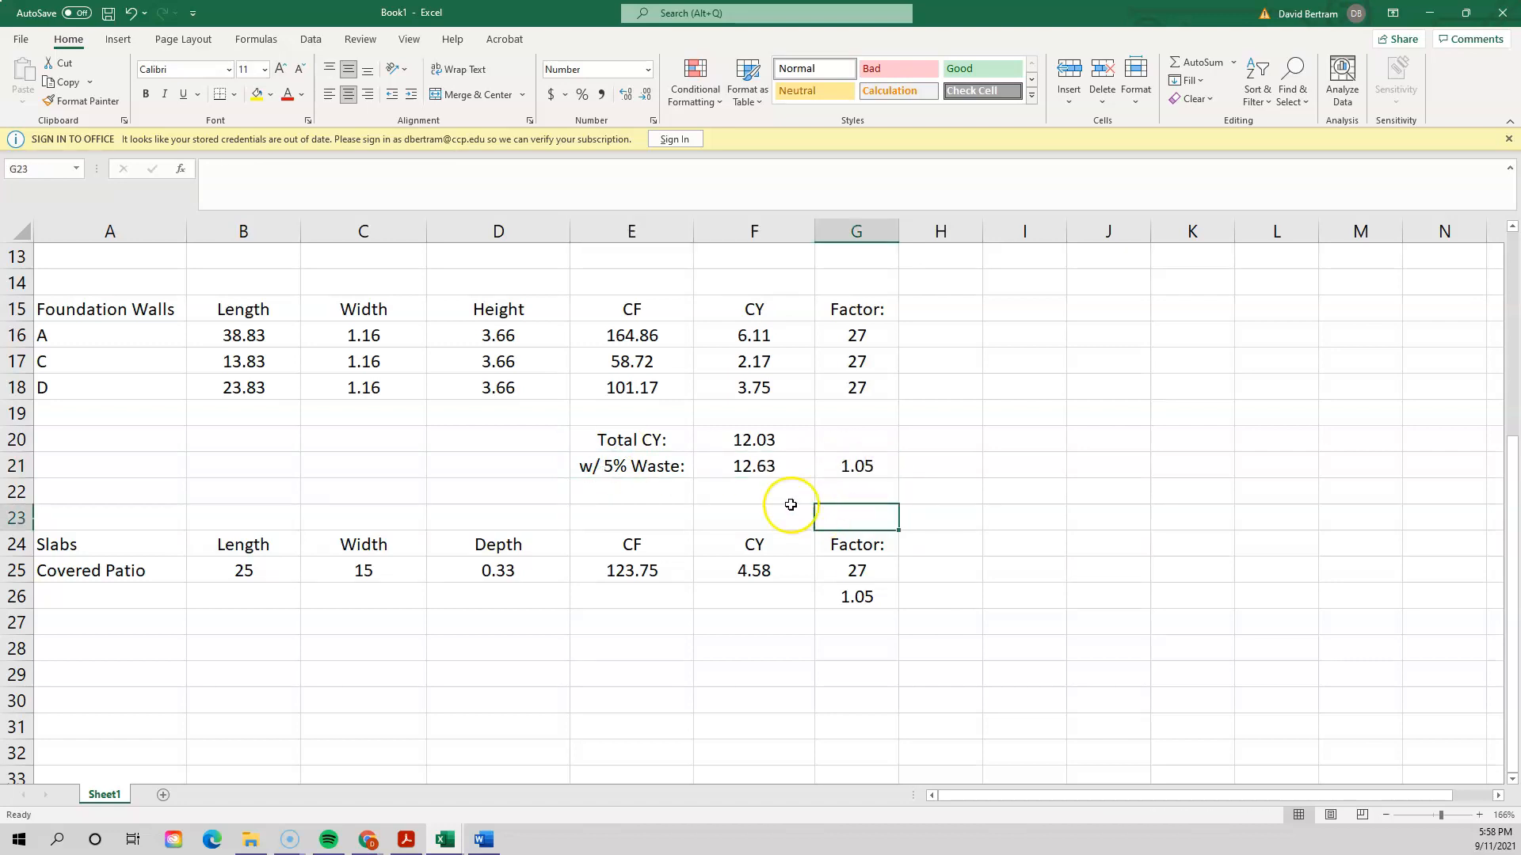
{"action": "left_click", "coordinate": [636, 466]}
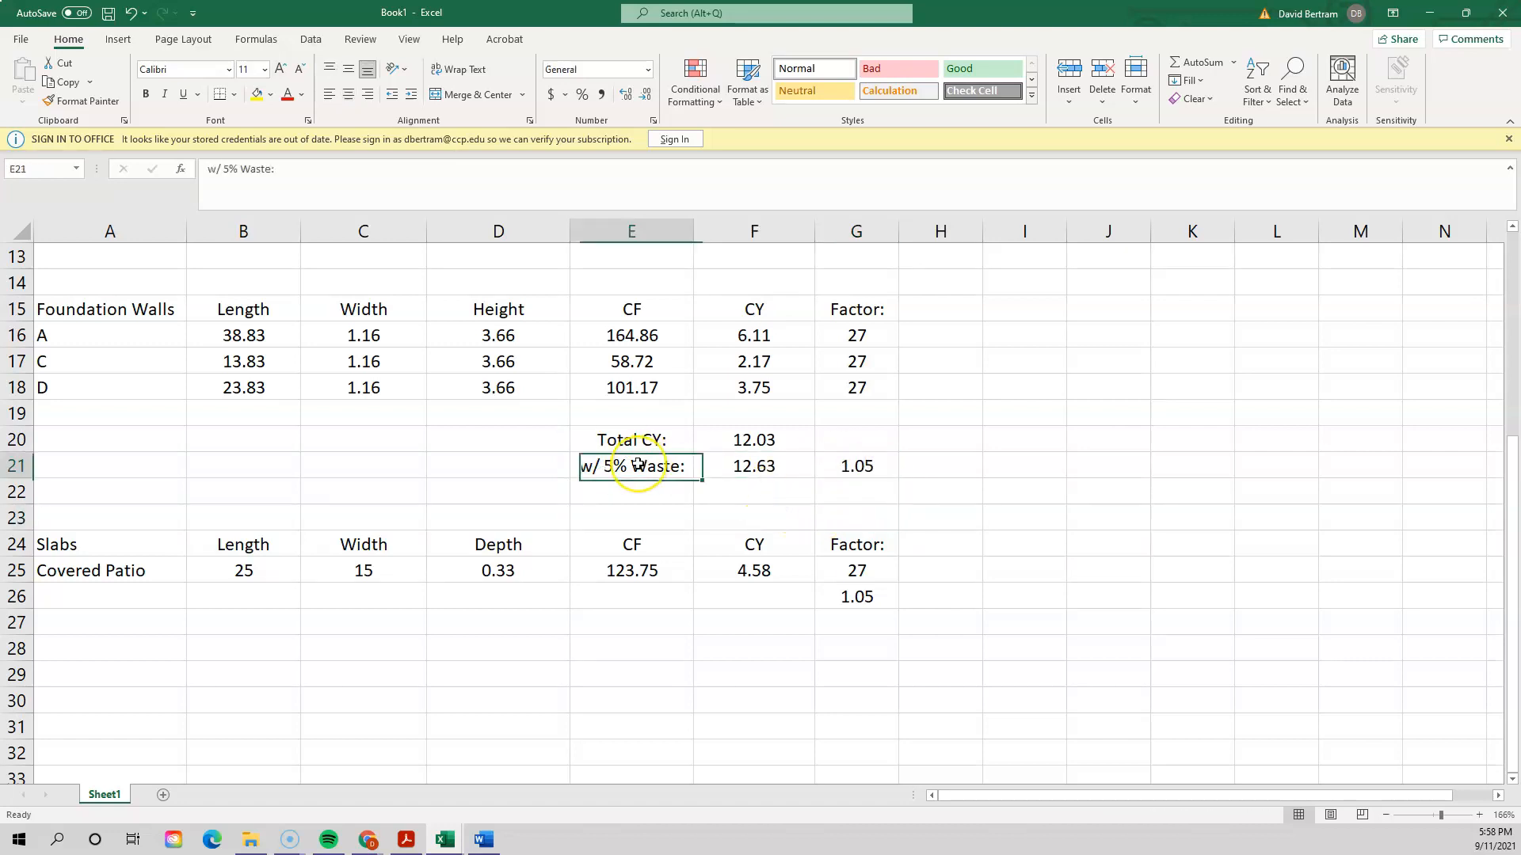
{"action": "left_click", "coordinate": [863, 466], "text": "ctrl"}
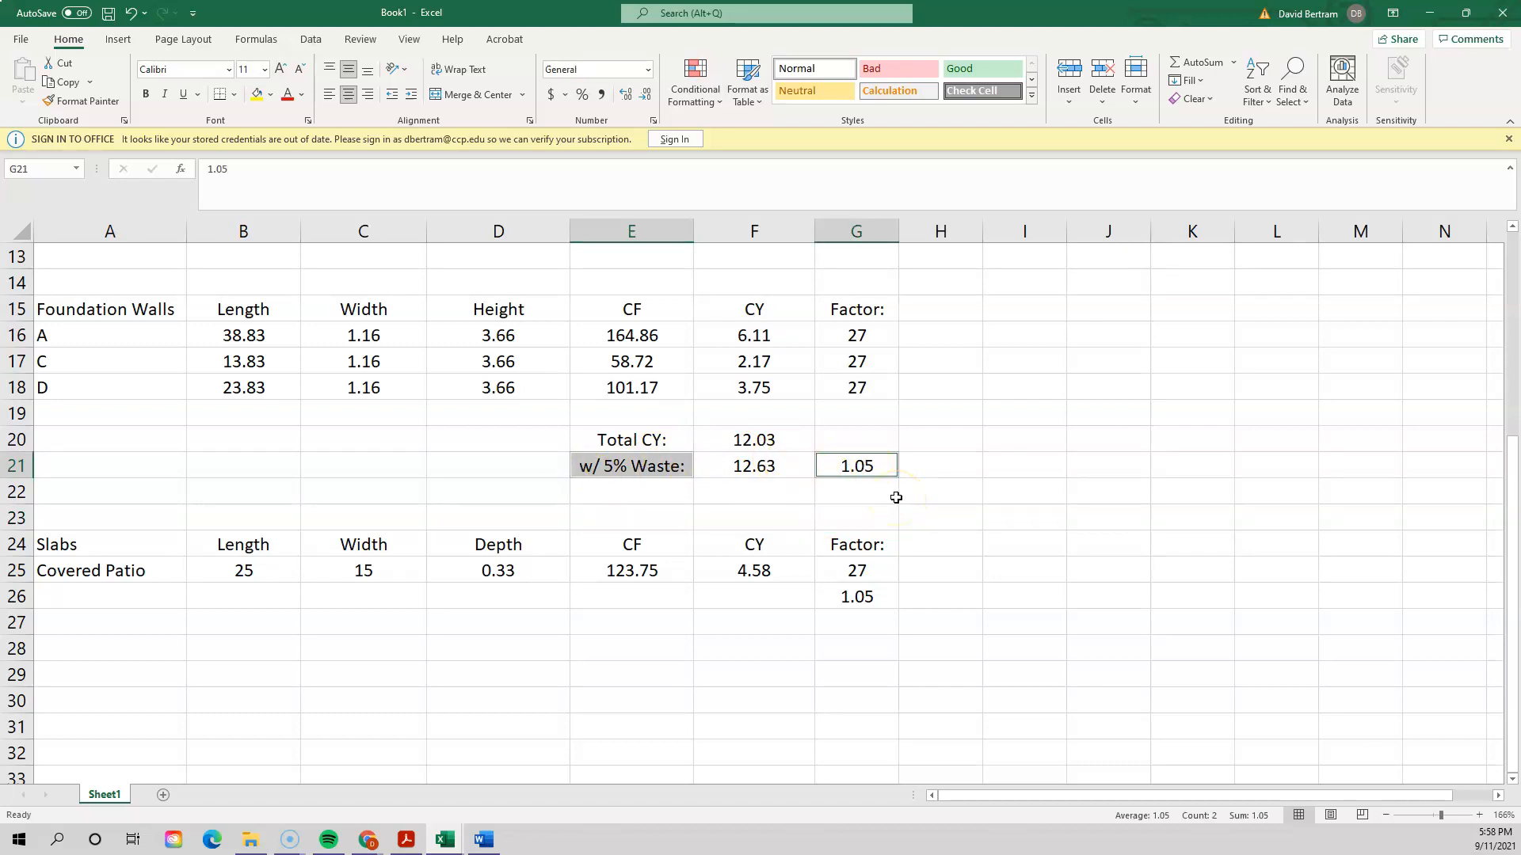
{"action": "left_click", "coordinate": [1017, 462]}
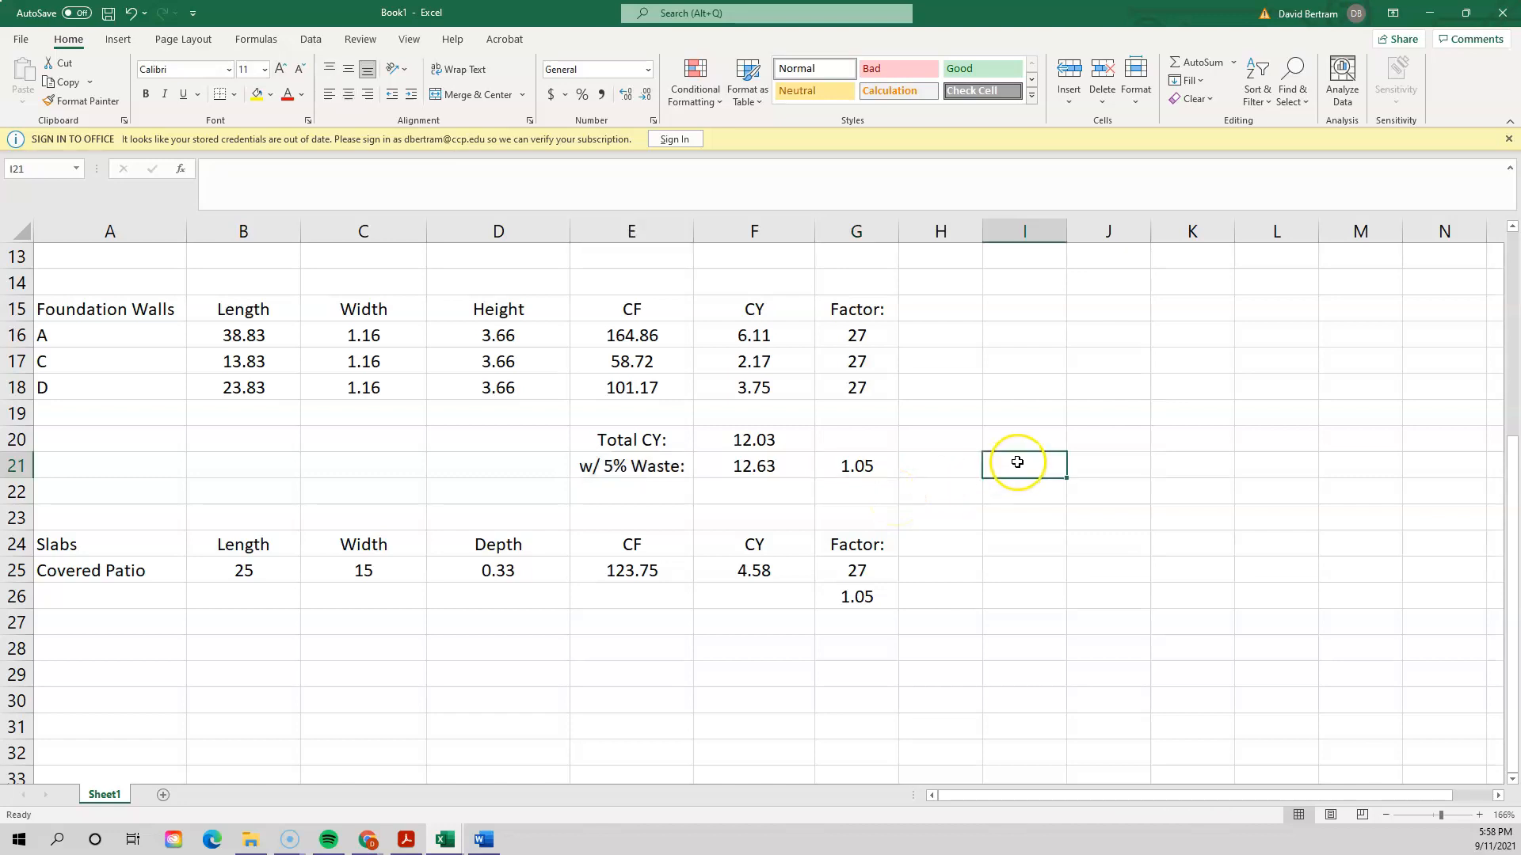
{"action": "left_click_drag", "start_coordinate": [1017, 462], "coordinate": [1025, 286]}
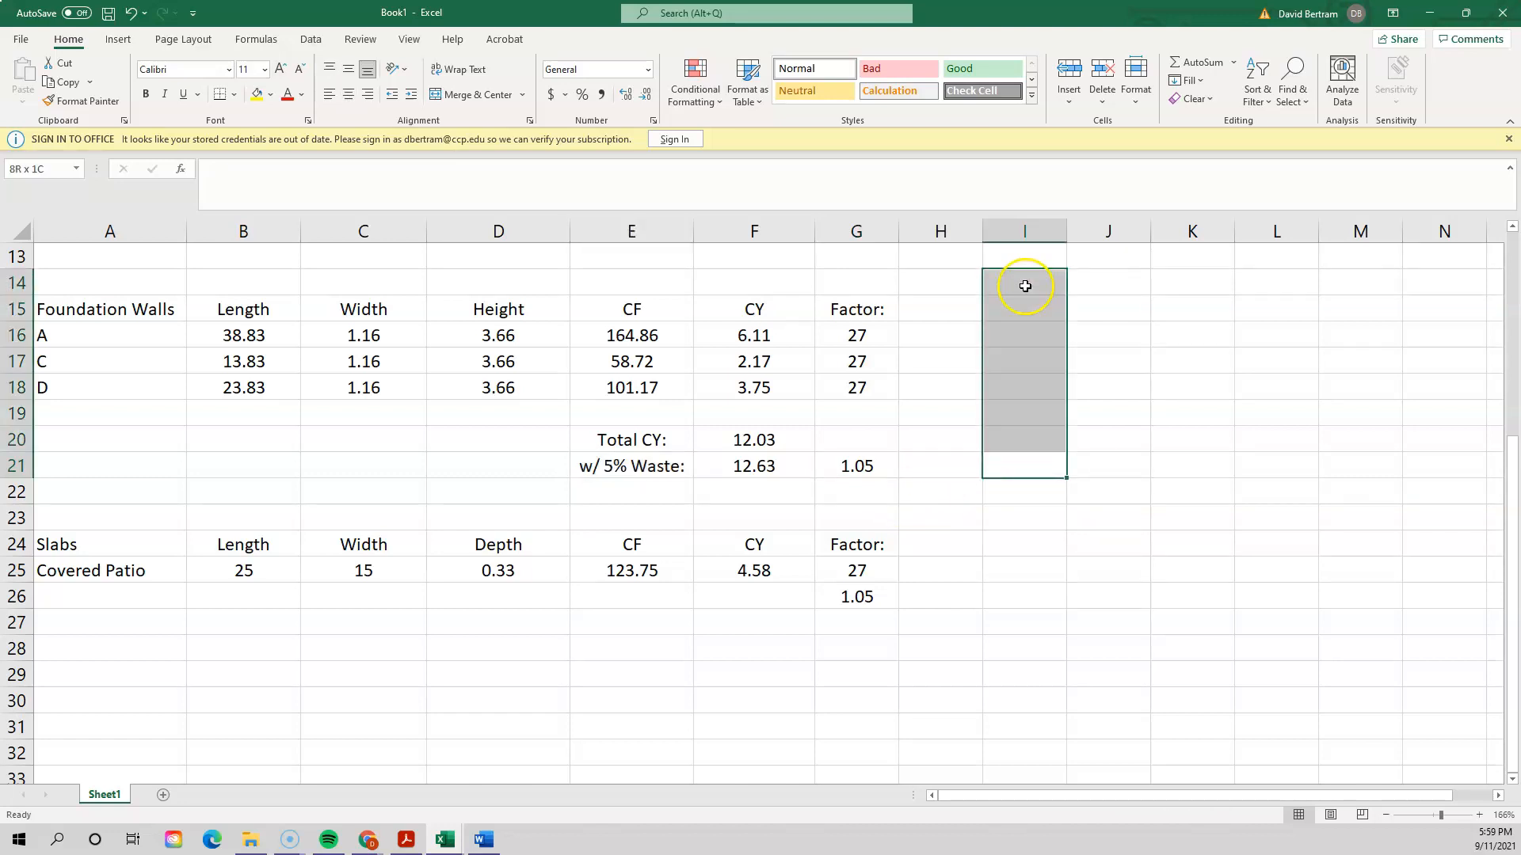
{"action": "left_click", "coordinate": [1014, 467]}
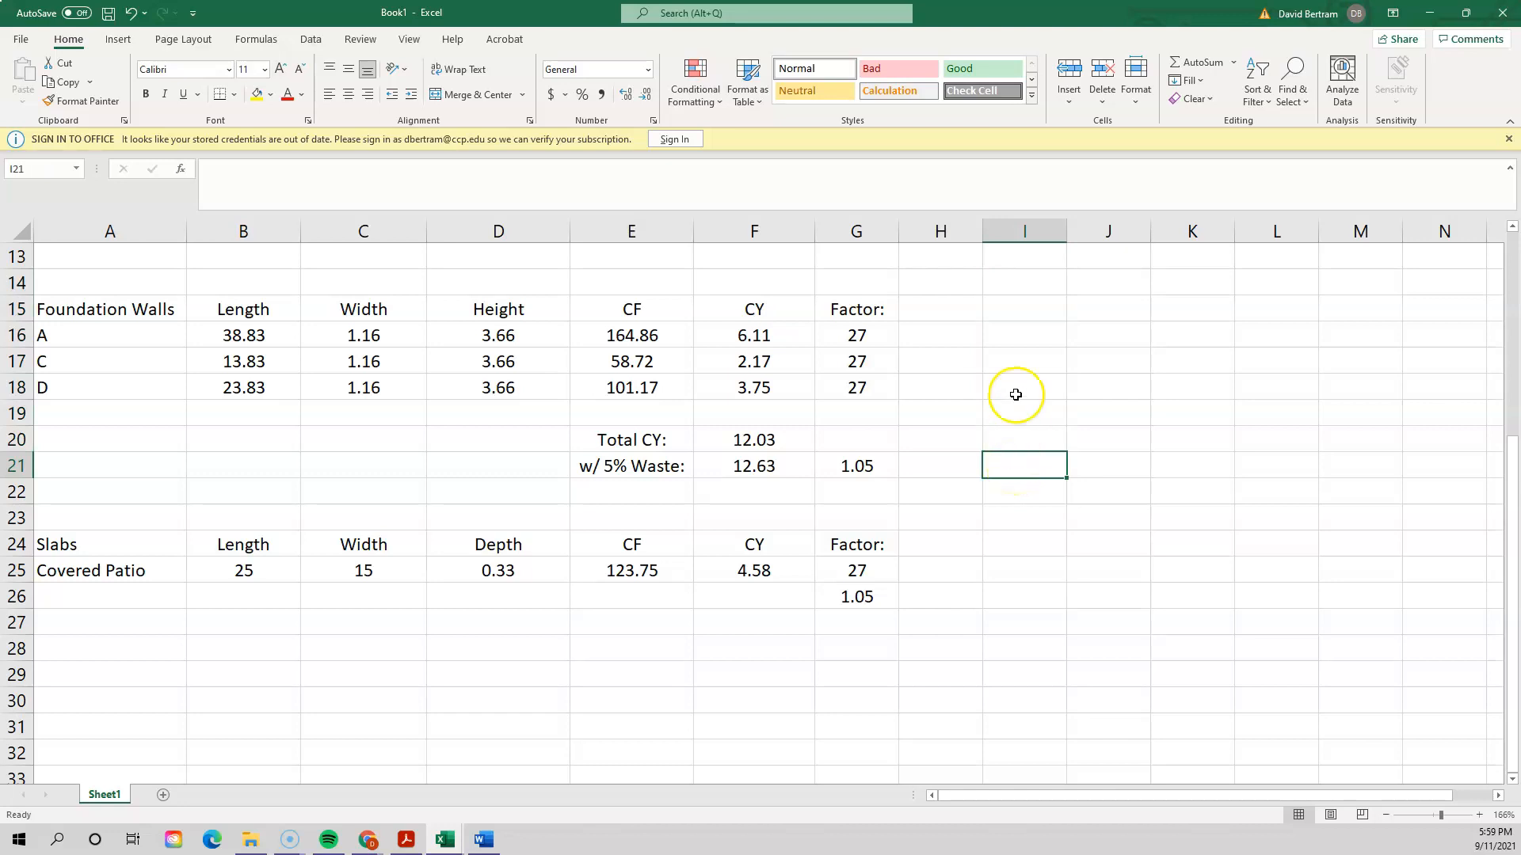
{"action": "left_click", "coordinate": [1018, 283], "text": "ctrl"}
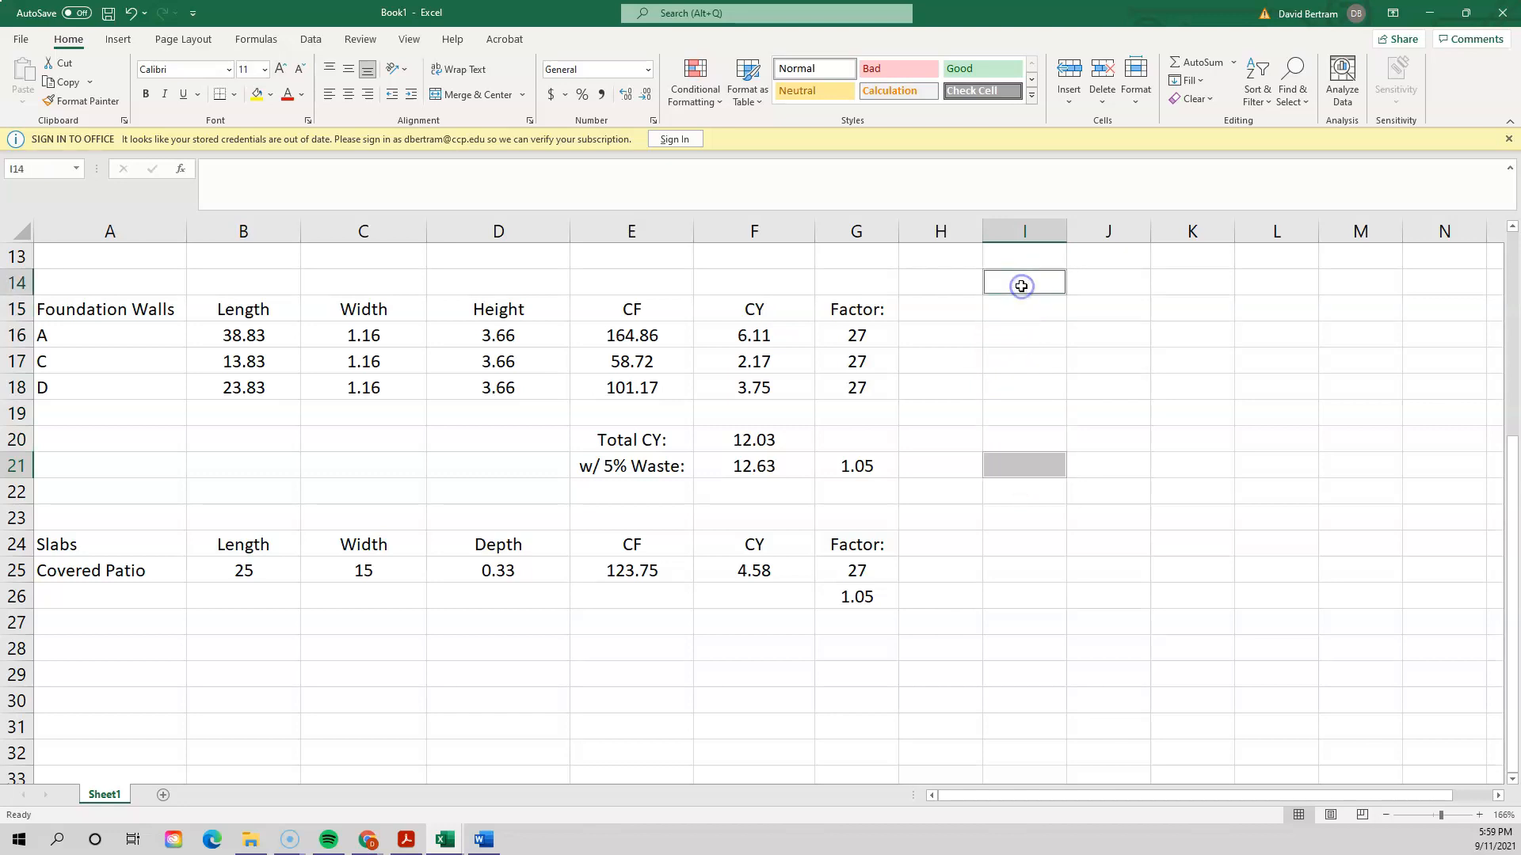
{"action": "left_click", "coordinate": [929, 470]}
- Try to copy the non-adjacent cells E21 and G21, the "w/ 5% Waste:" label and 1.05 factor, to row 26 starting at E26
{"action": "left_click", "coordinate": [859, 467]}
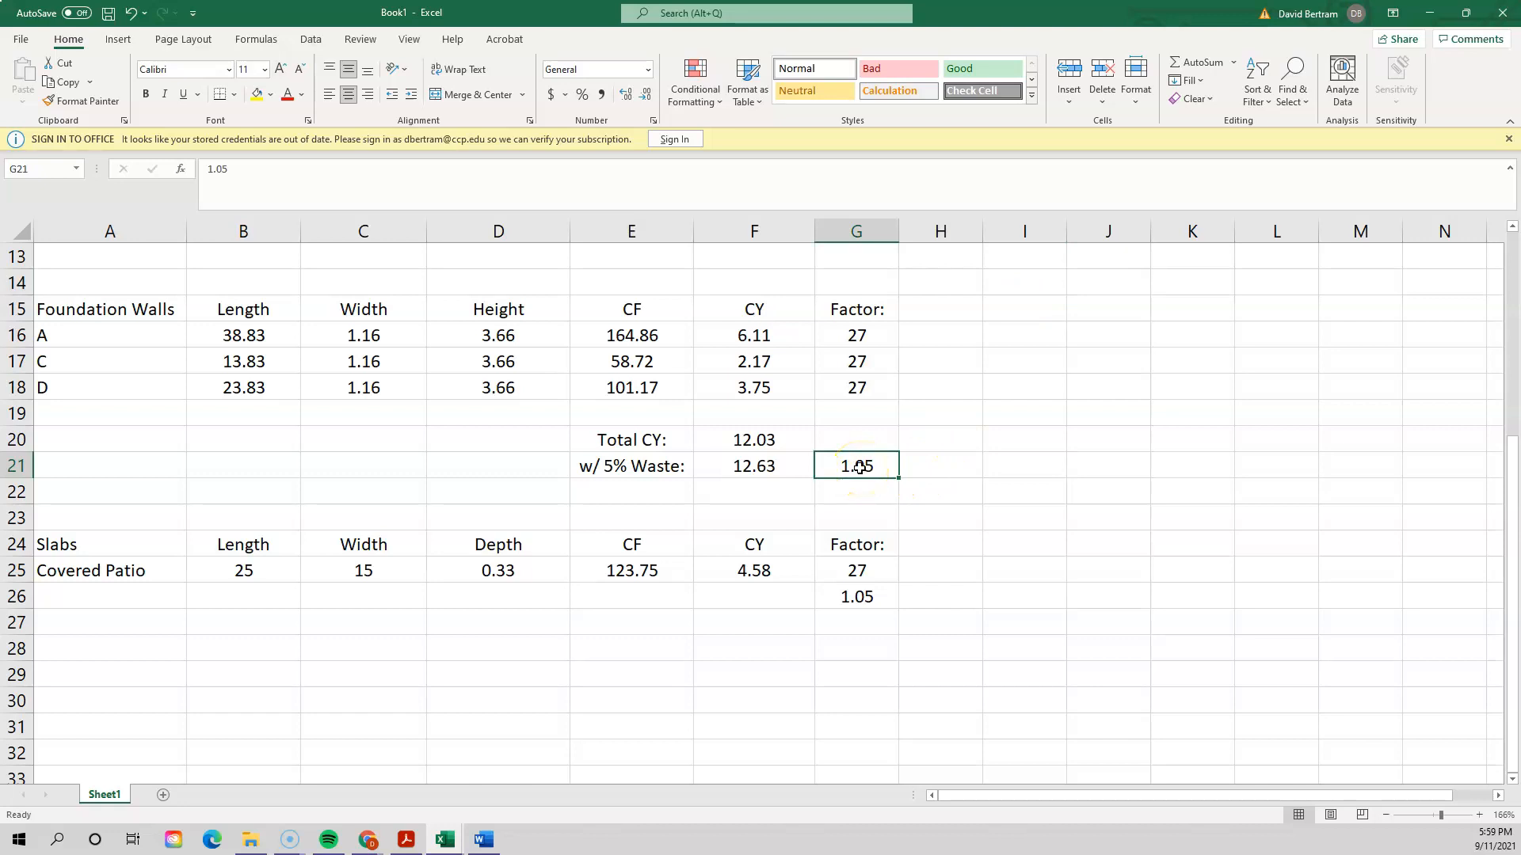
{"action": "left_click", "coordinate": [678, 466], "text": "ctrl"}
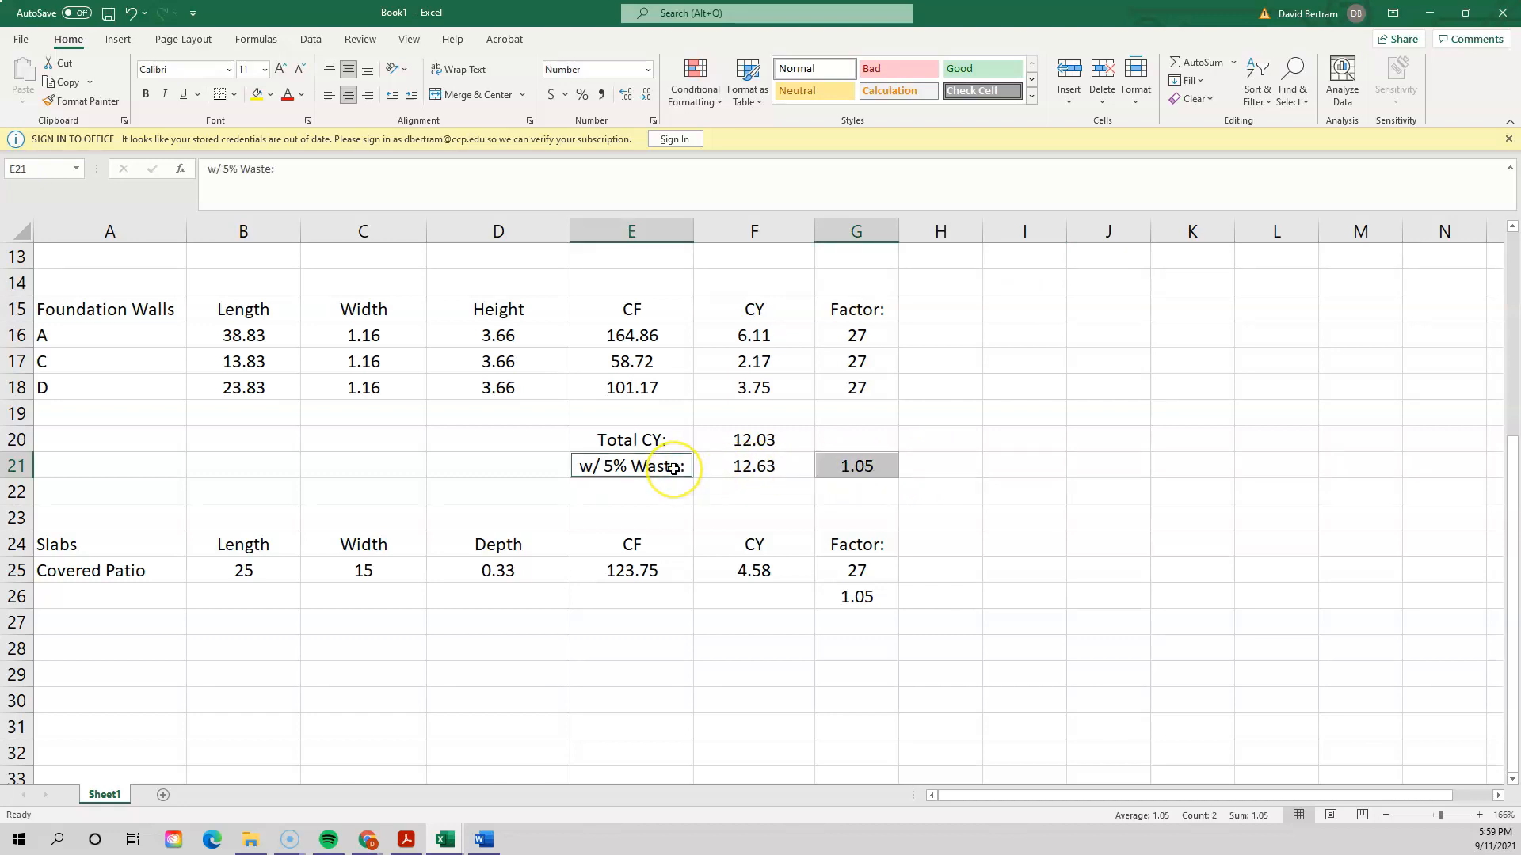
{"action": "key", "text": "ctrl+c"}
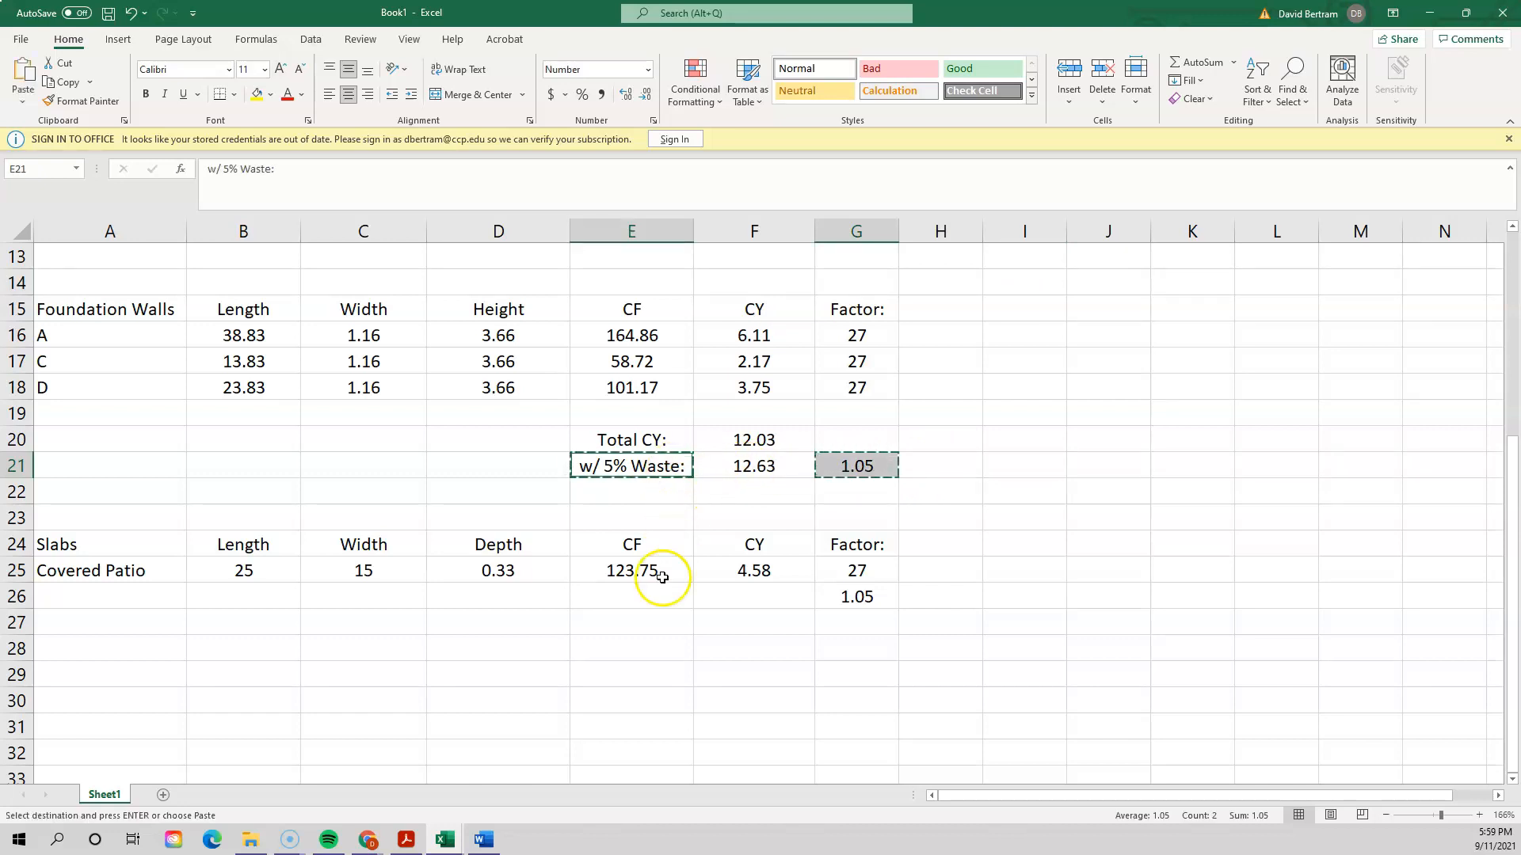
{"action": "left_click", "coordinate": [651, 600]}
{"action": "key", "text": "ctrl+v"}
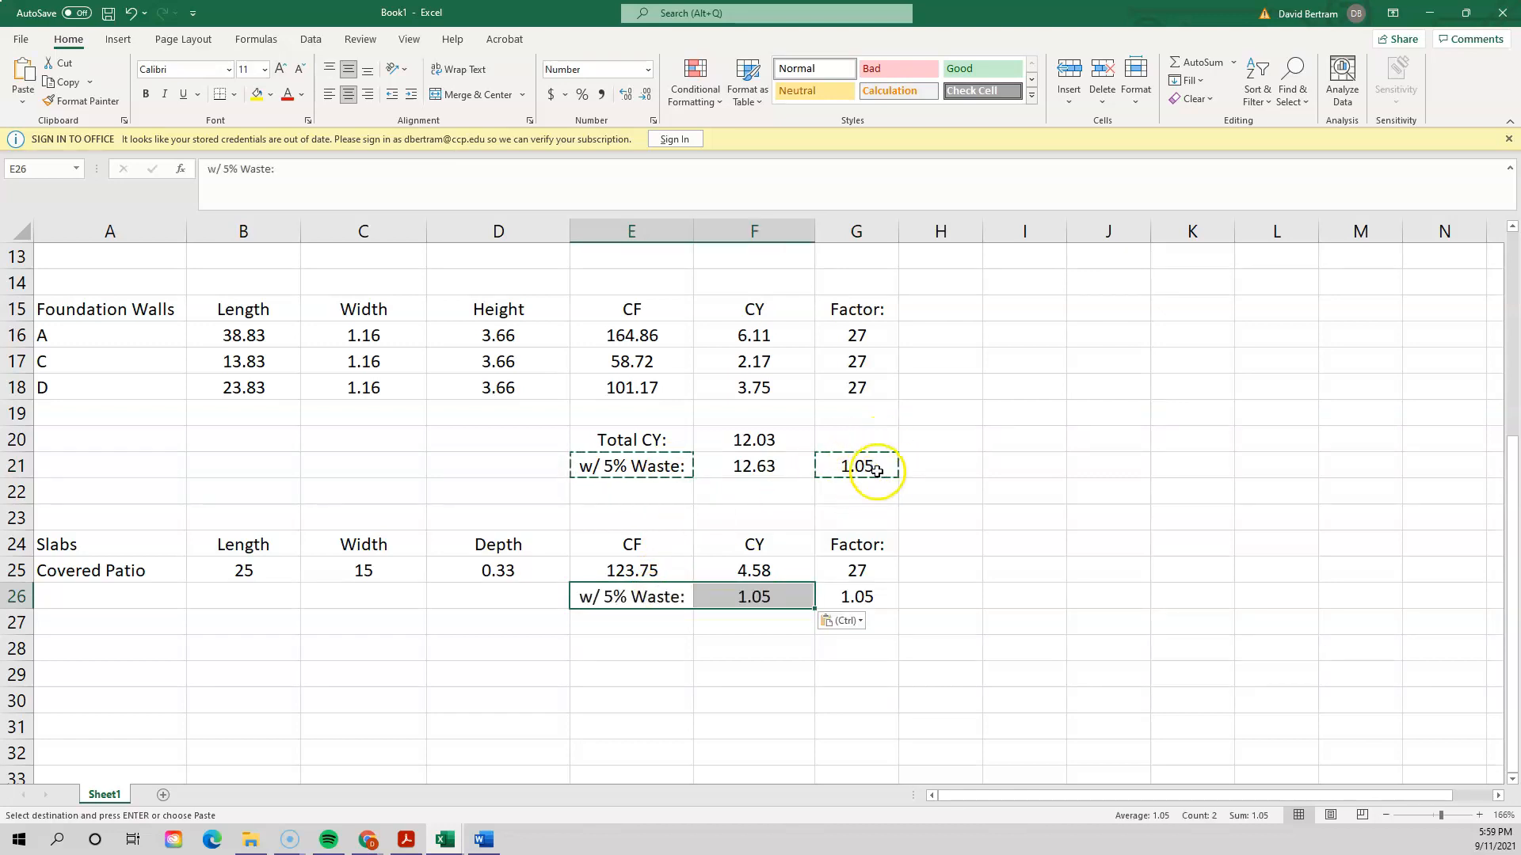
- Clear the contents of E26:G26 below the covered patio row
{"action": "left_click", "coordinate": [858, 597]}
{"action": "key", "text": "Escape"}
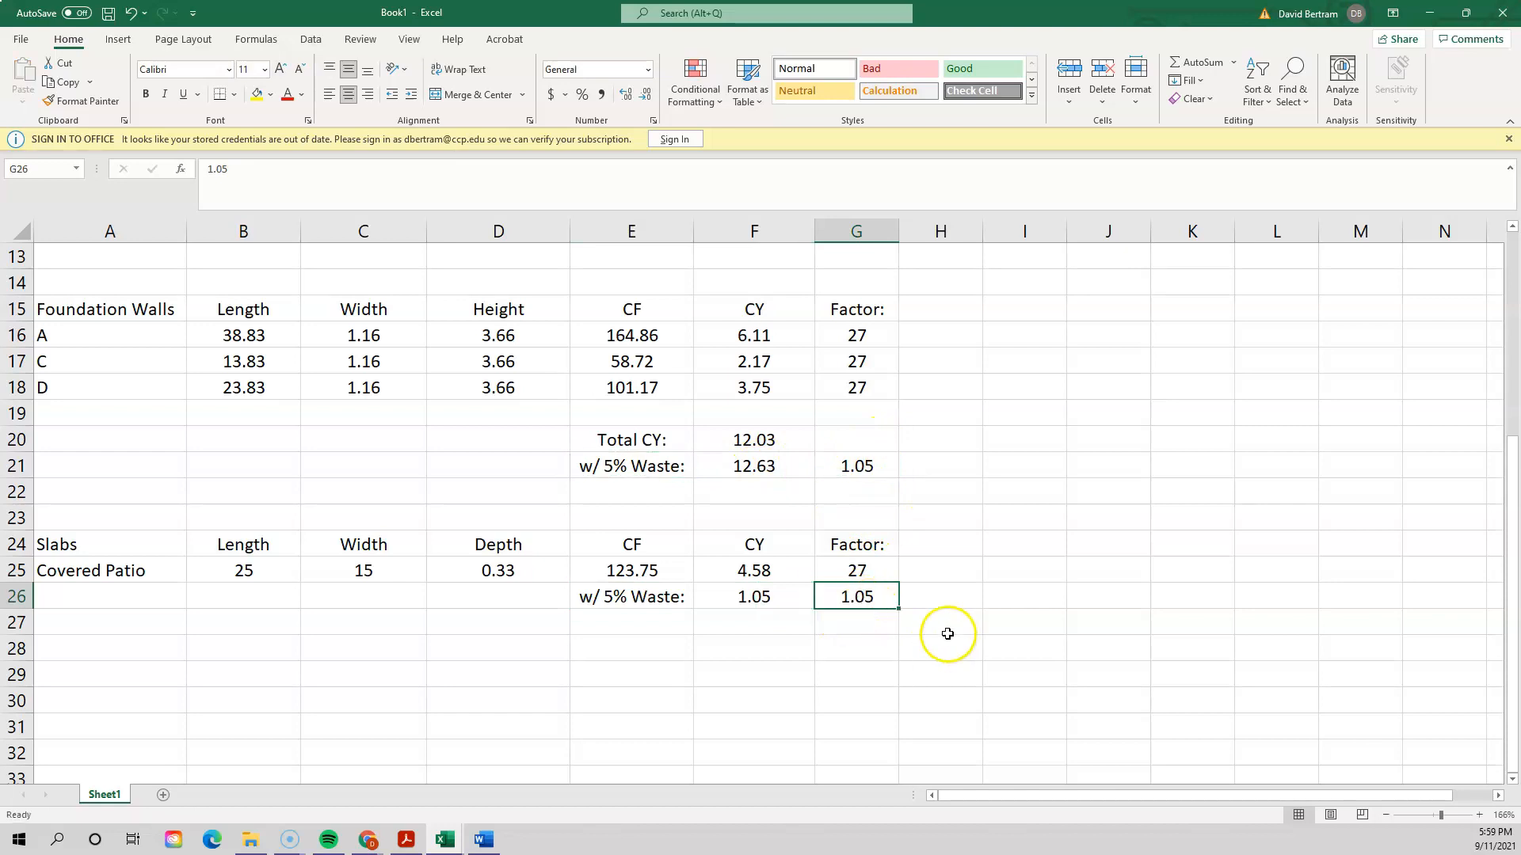
{"action": "left_click_drag", "start_coordinate": [867, 599], "coordinate": [620, 608]}
{"action": "right_click", "coordinate": [620, 608]}
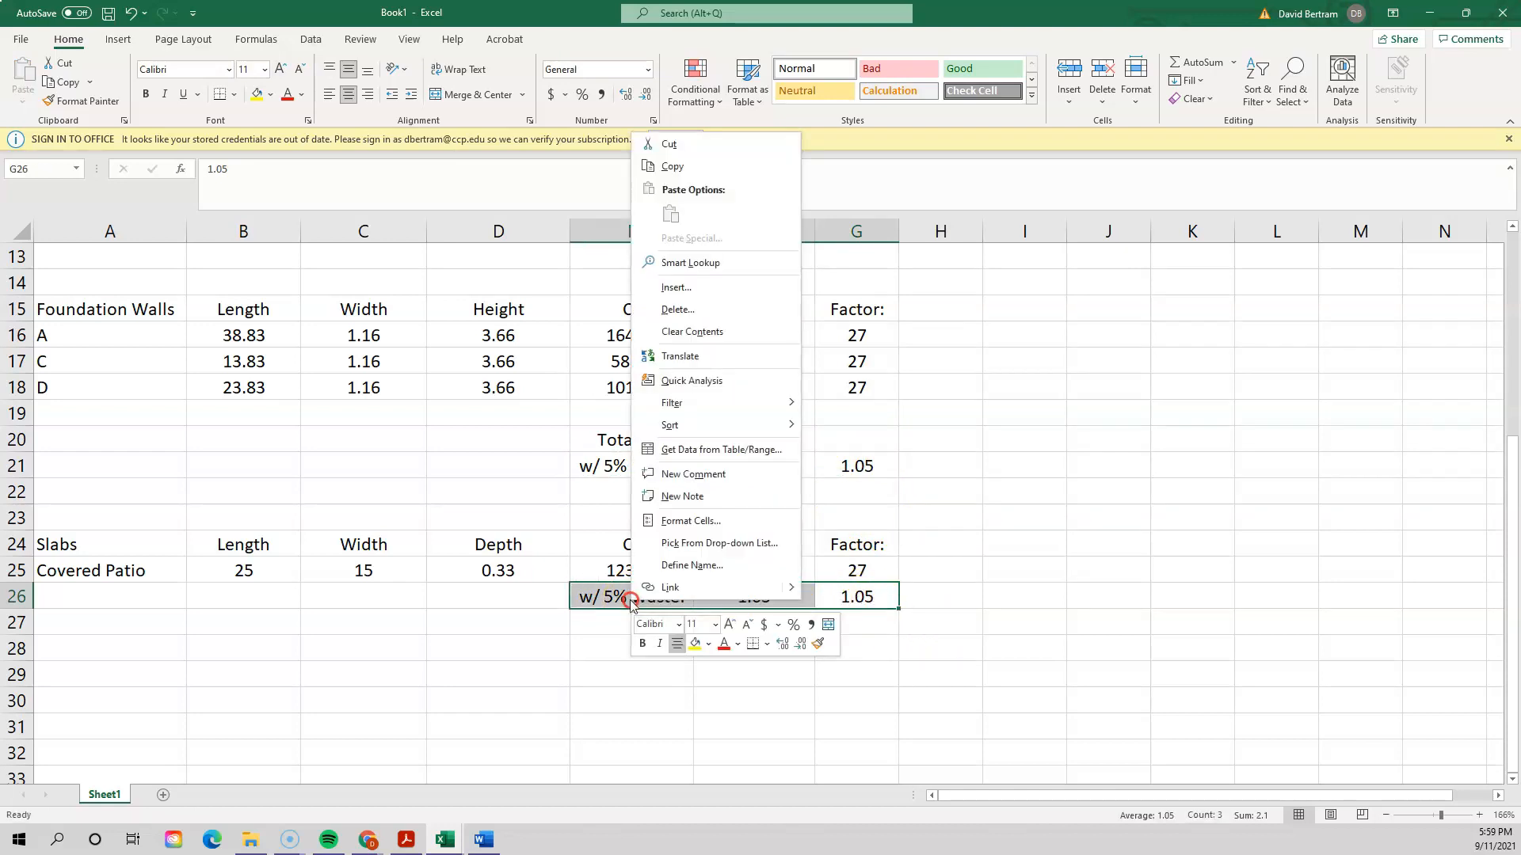
{"action": "left_click", "coordinate": [691, 331]}
{"action": "left_click", "coordinate": [1103, 502]}
- Try again to copy cells E21 and G21 together into row 26 starting at E26, and undo the paste
{"action": "left_click", "coordinate": [655, 473]}
{"action": "left_click", "coordinate": [846, 468], "text": "ctrl"}
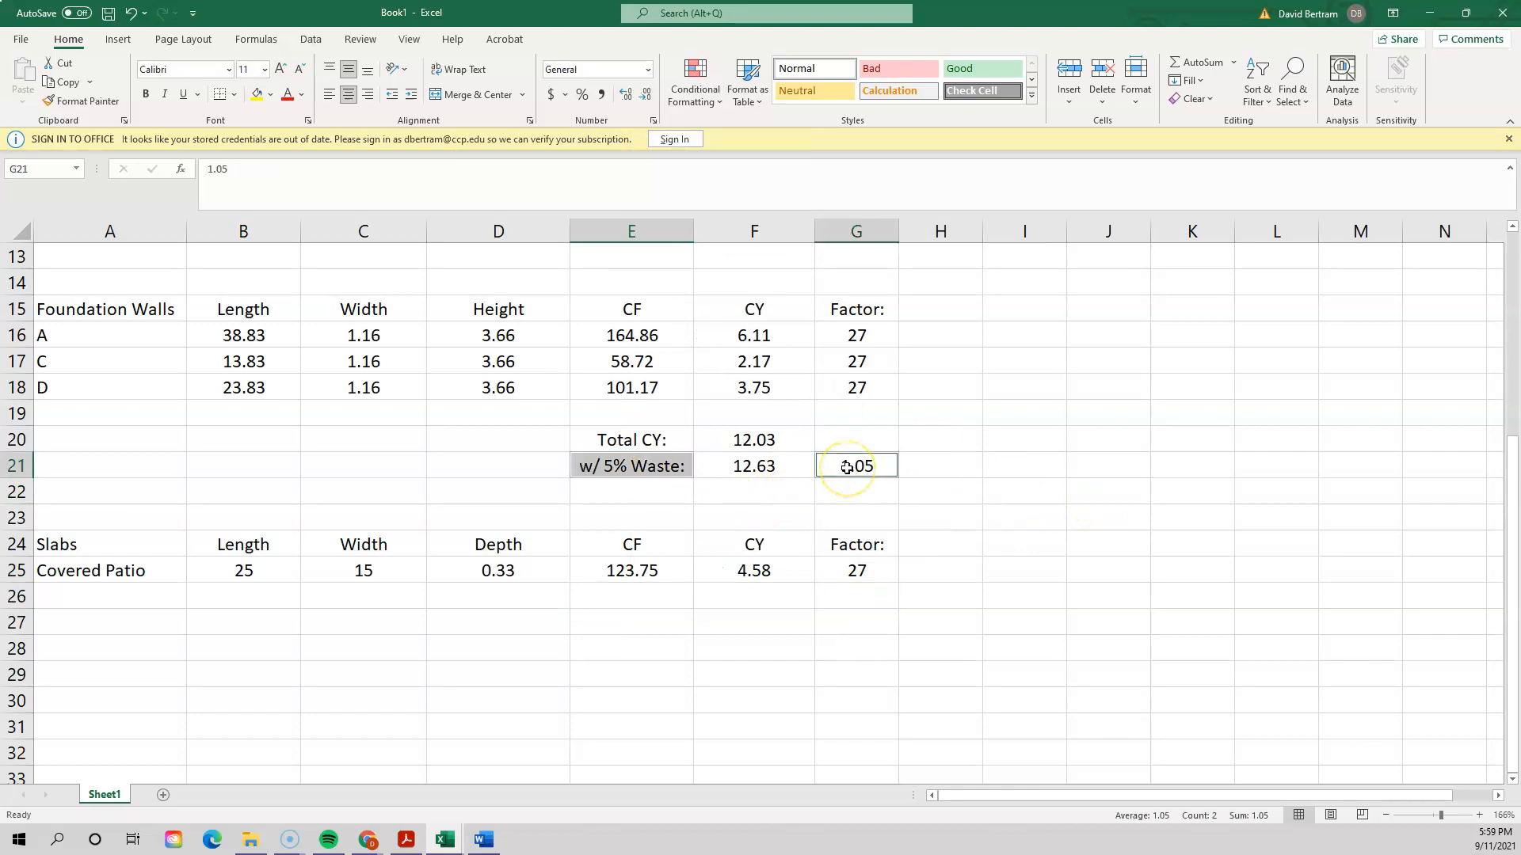
{"action": "key", "text": "ctrl+c"}
{"action": "left_click", "coordinate": [669, 598]}
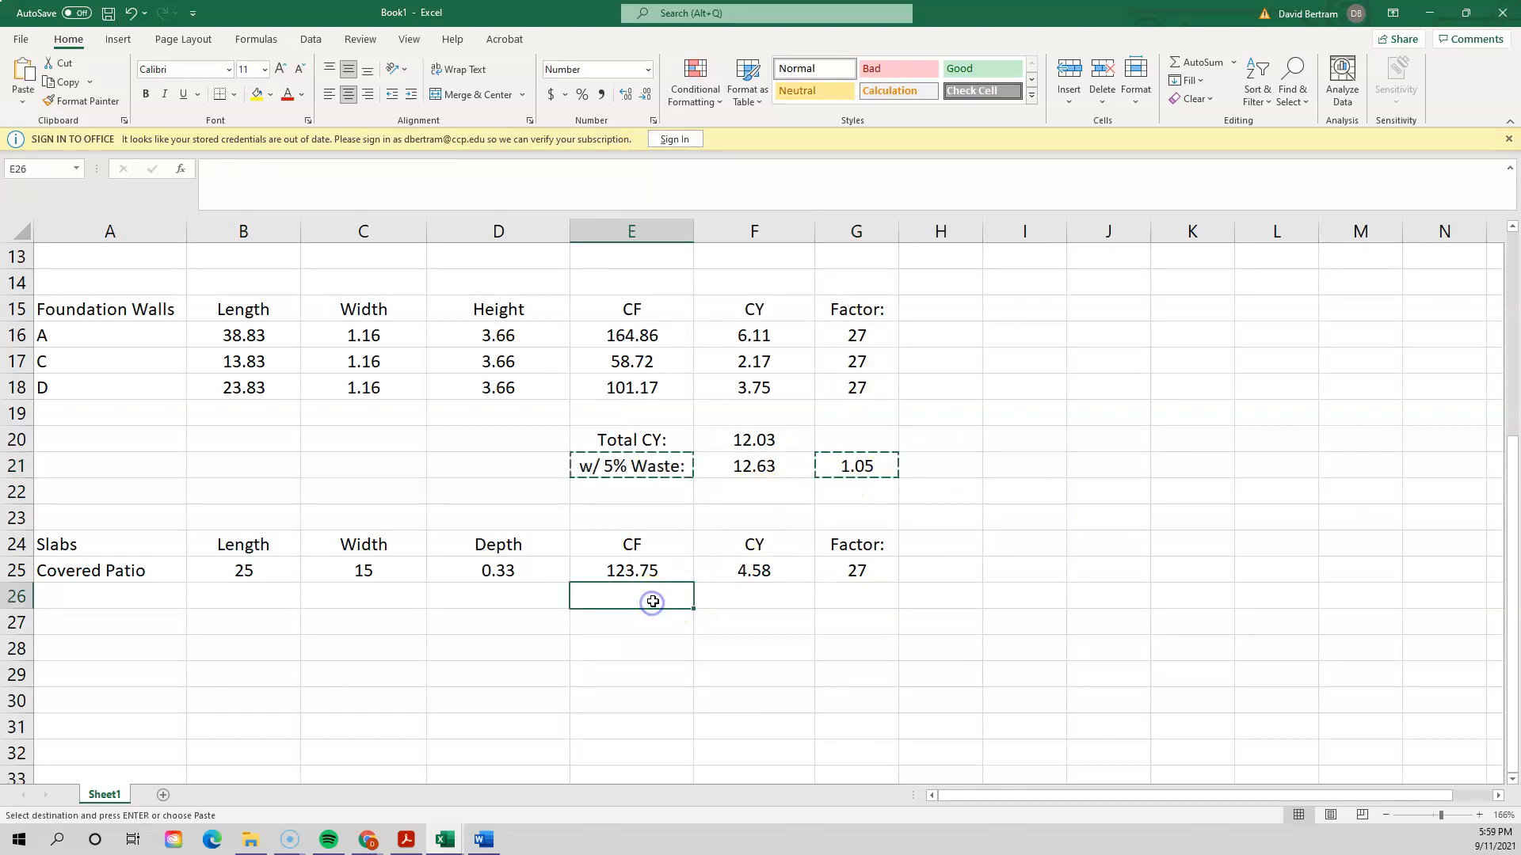
{"action": "key", "text": "ctrl+v"}
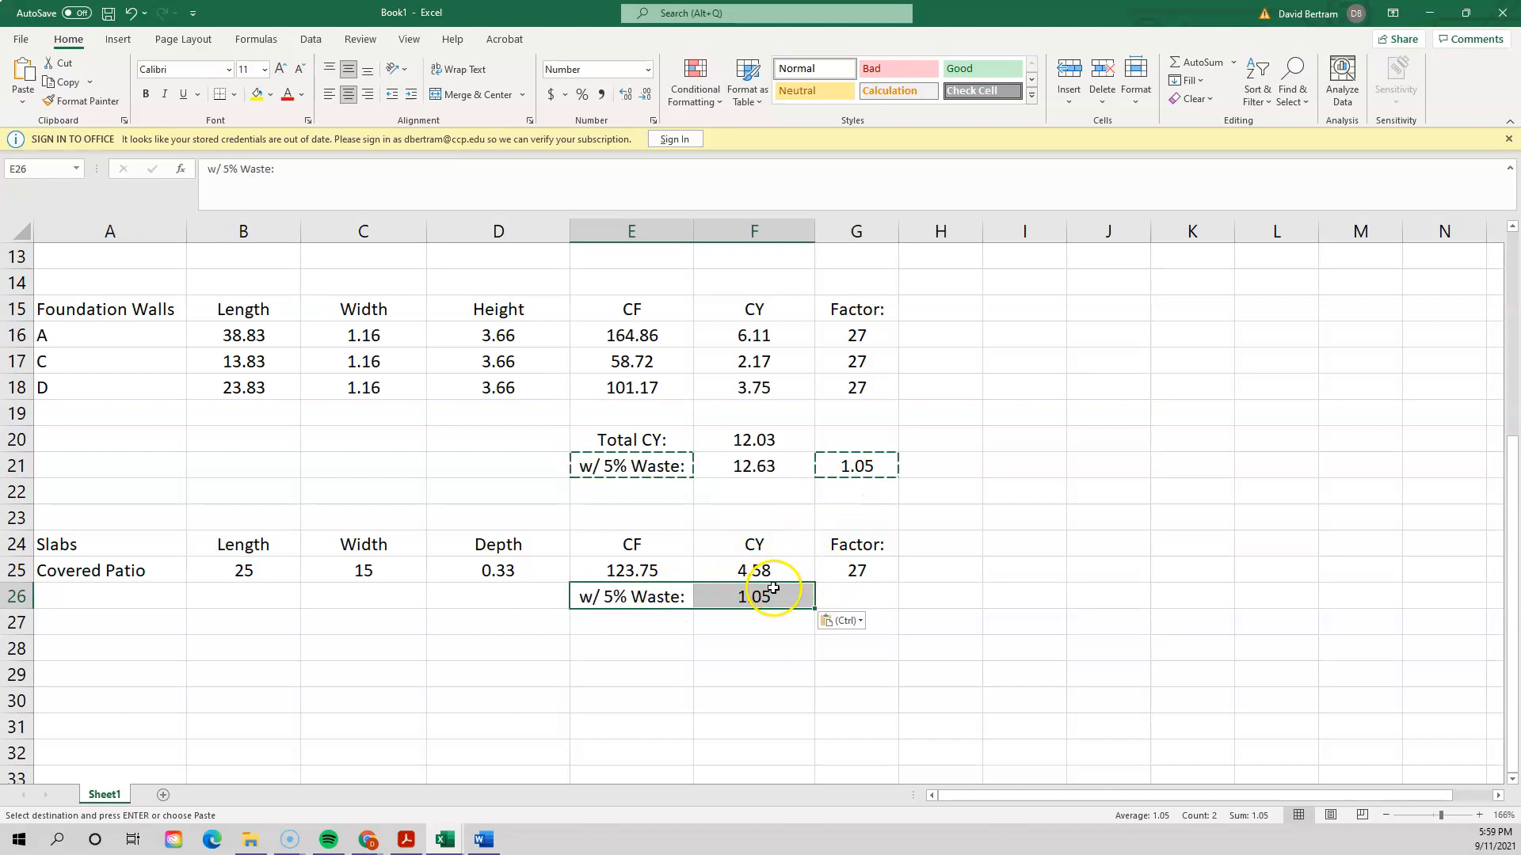
{"action": "left_click", "coordinate": [748, 671]}
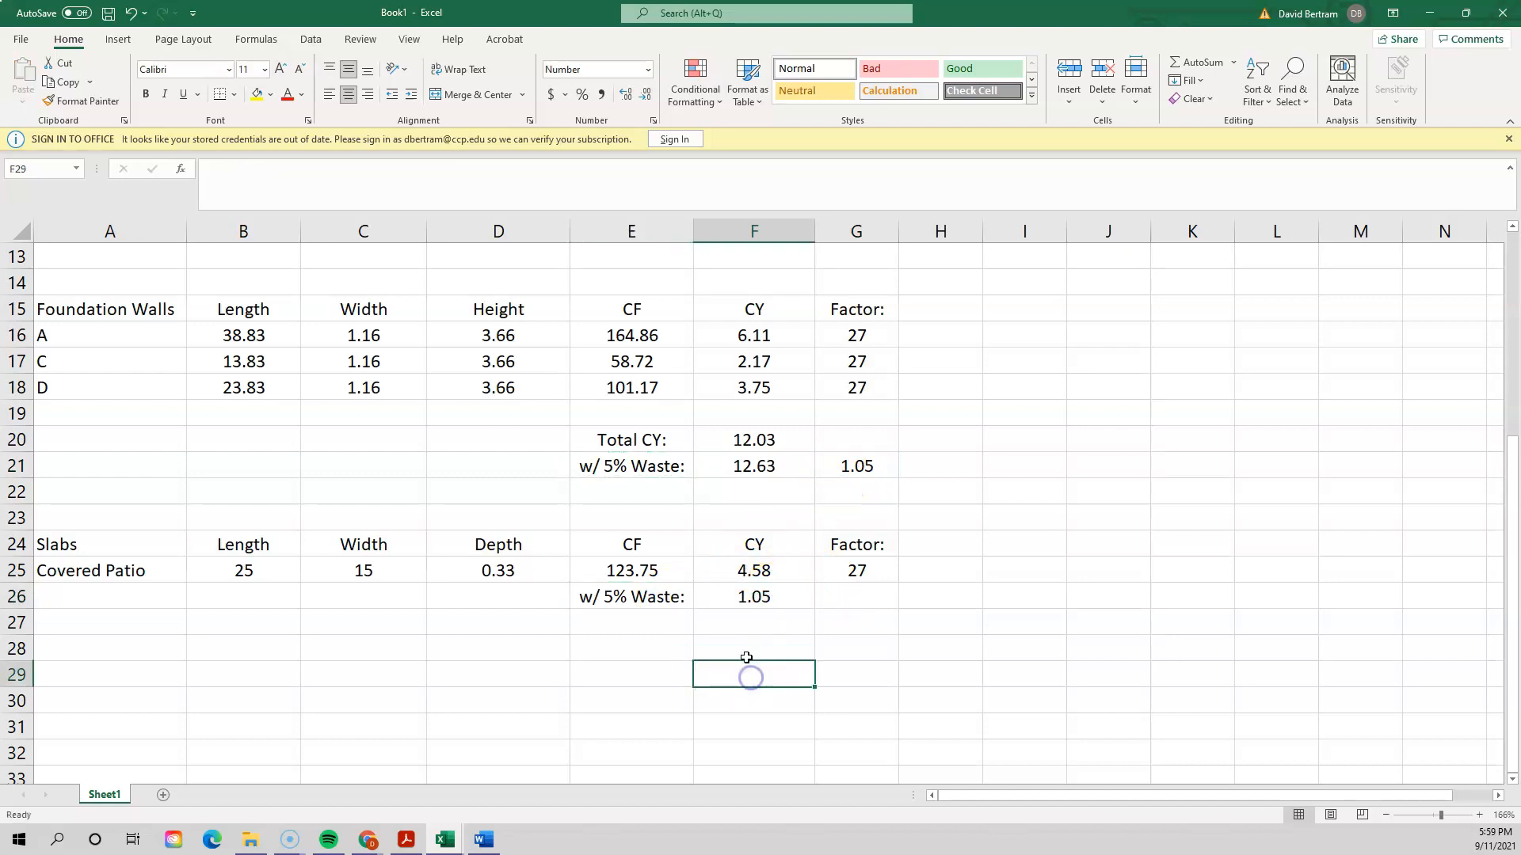
{"action": "left_click", "coordinate": [131, 13]}
- Copy the "w/ 5% Waste:" label from E21 into E26 below the covered patio row
{"action": "left_click", "coordinate": [644, 461]}
{"action": "left_click", "coordinate": [648, 463]}
{"action": "key", "text": "ctrl+c"}
{"action": "left_click", "coordinate": [635, 598]}
{"action": "key", "text": "ctrl+v"}
{"action": "left_click", "coordinate": [800, 678]}
- Copy the 1.05 waste factor from G21 into G26 and clear the copy selection
{"action": "left_click", "coordinate": [871, 471]}
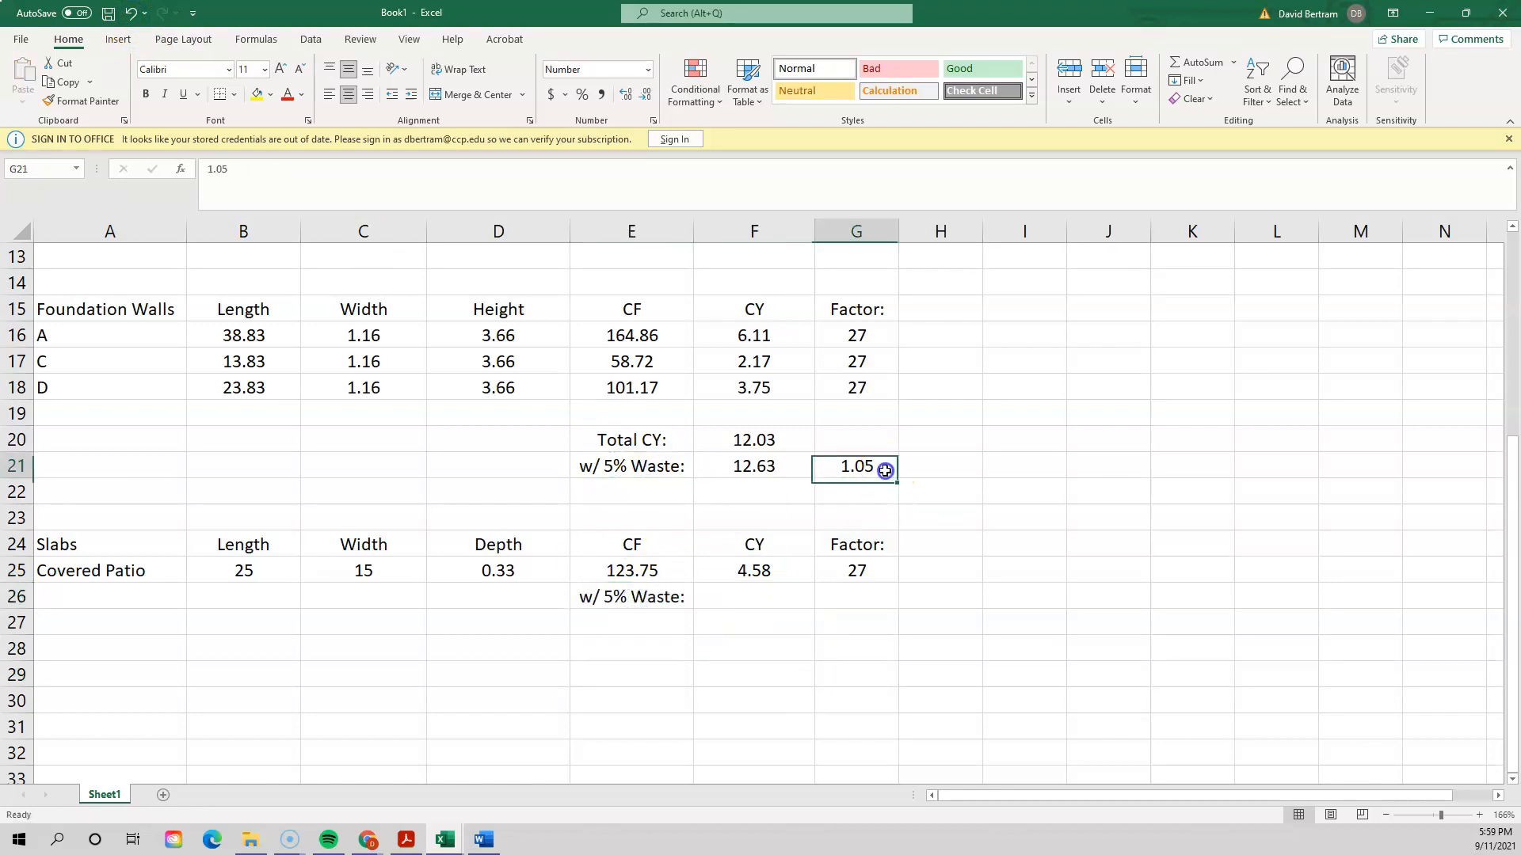
{"action": "key", "text": "ctrl+c"}
{"action": "left_click", "coordinate": [869, 594]}
{"action": "key", "text": "ctrl+v"}
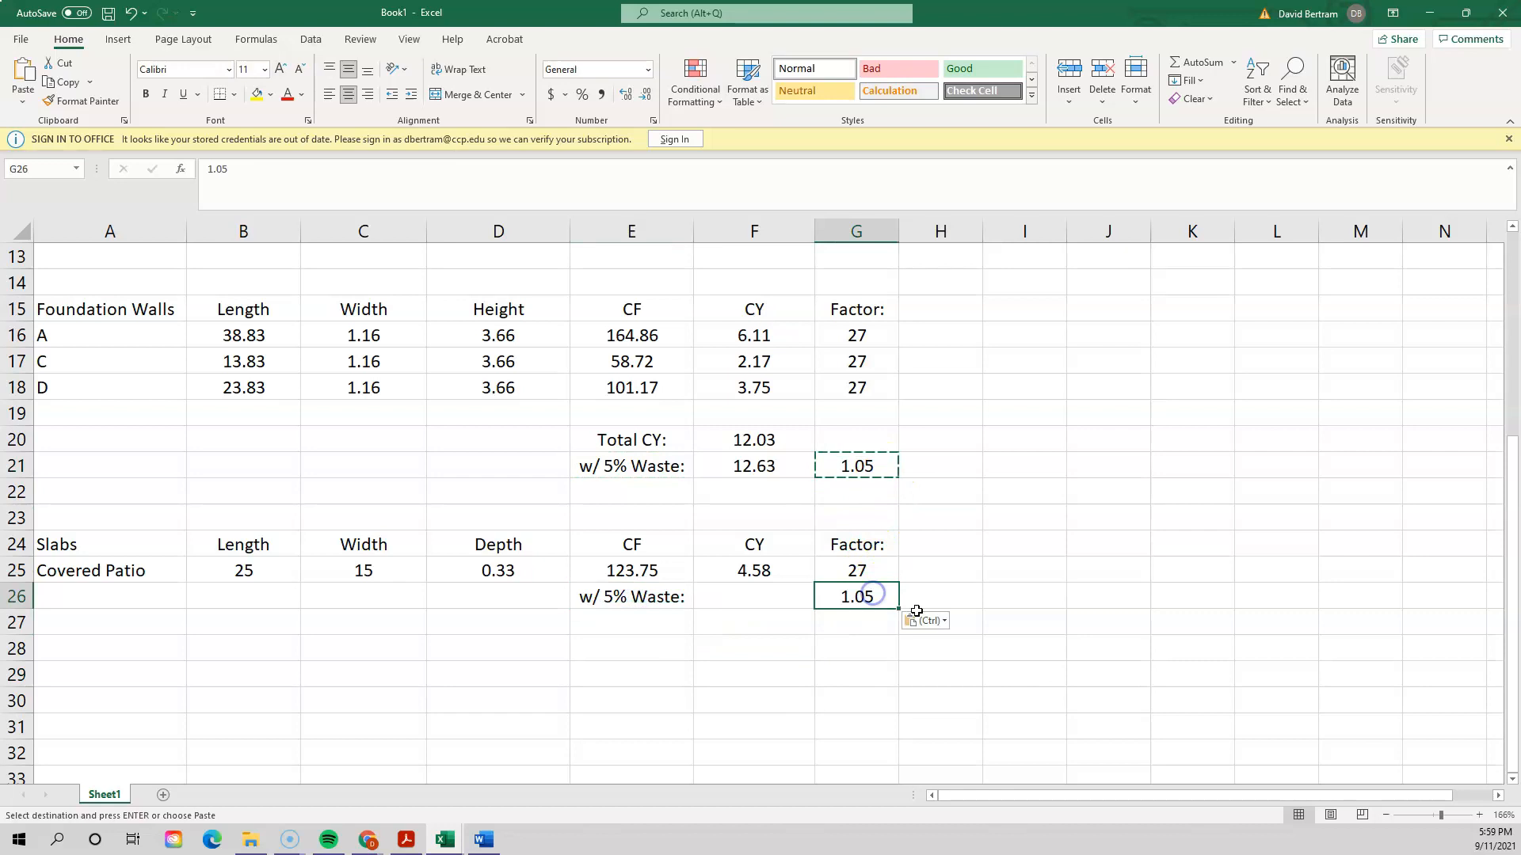
{"action": "left_click", "coordinate": [1089, 655]}
{"action": "key", "text": "Escape"}
- Calculate the covered patio's cubic yards with waste in F26 as =F25*G26, accepting the formula correction
{"action": "left_click", "coordinate": [758, 603]}
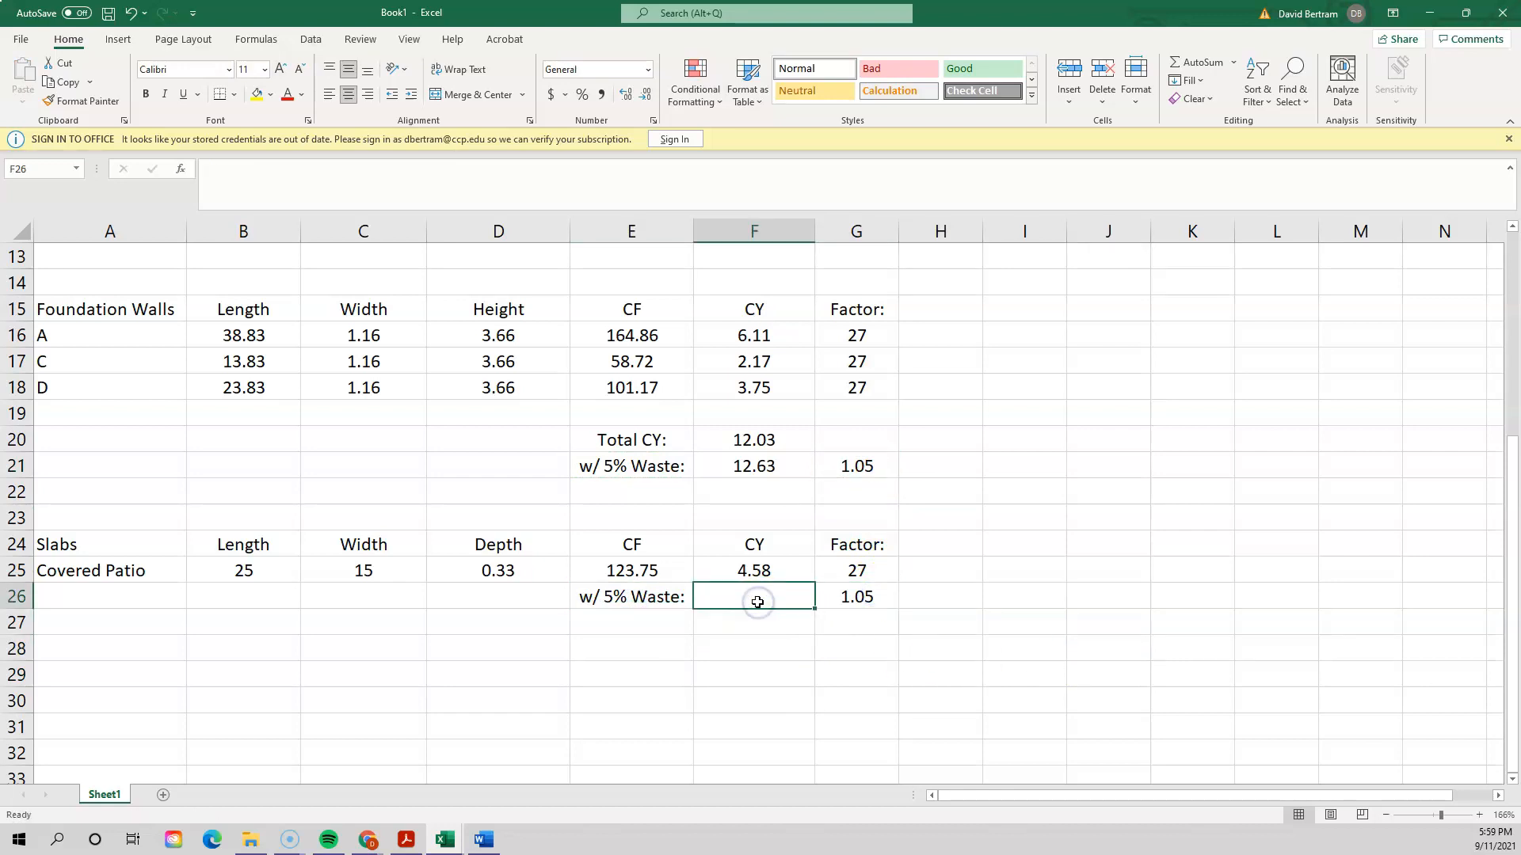
{"action": "type", "text": "="}
{"action": "left_click", "coordinate": [767, 570]}
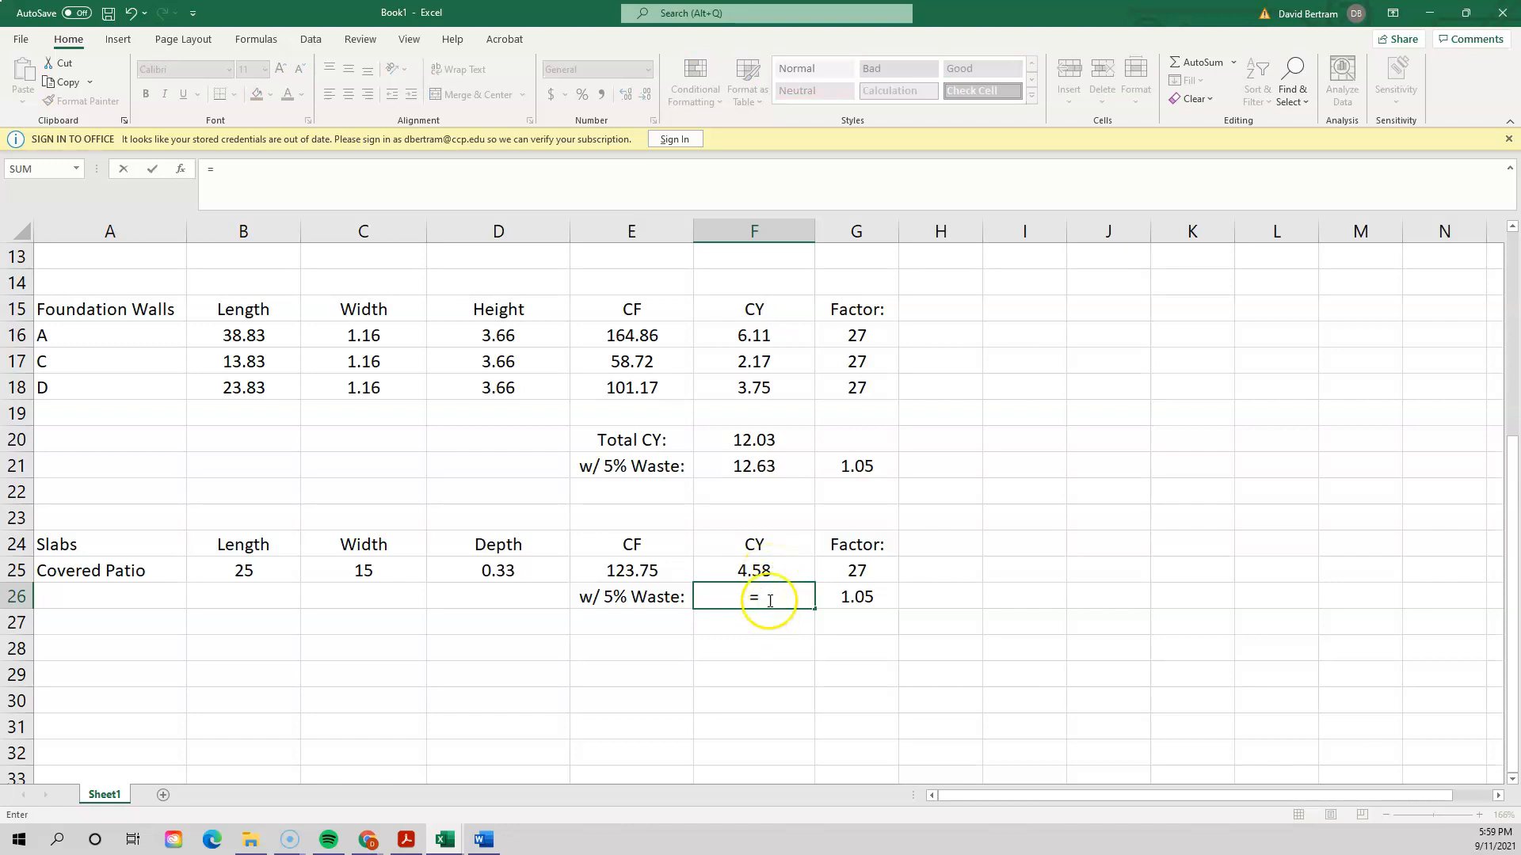
{"action": "left_click", "coordinate": [768, 571]}
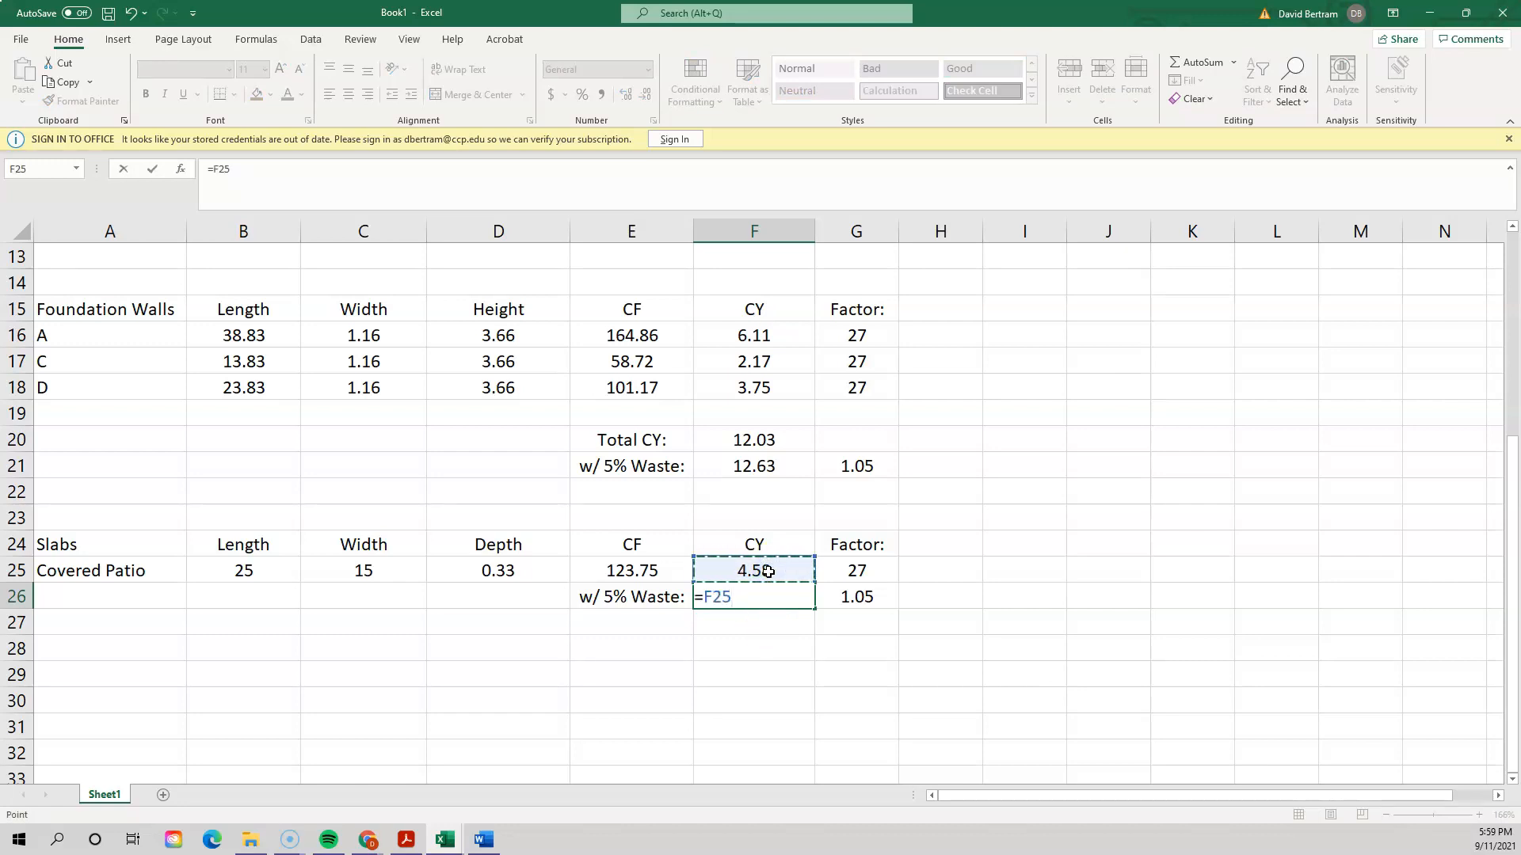
{"action": "type", "text": "*"}
{"action": "left_click", "coordinate": [870, 599]}
{"action": "type", "text": "*"}
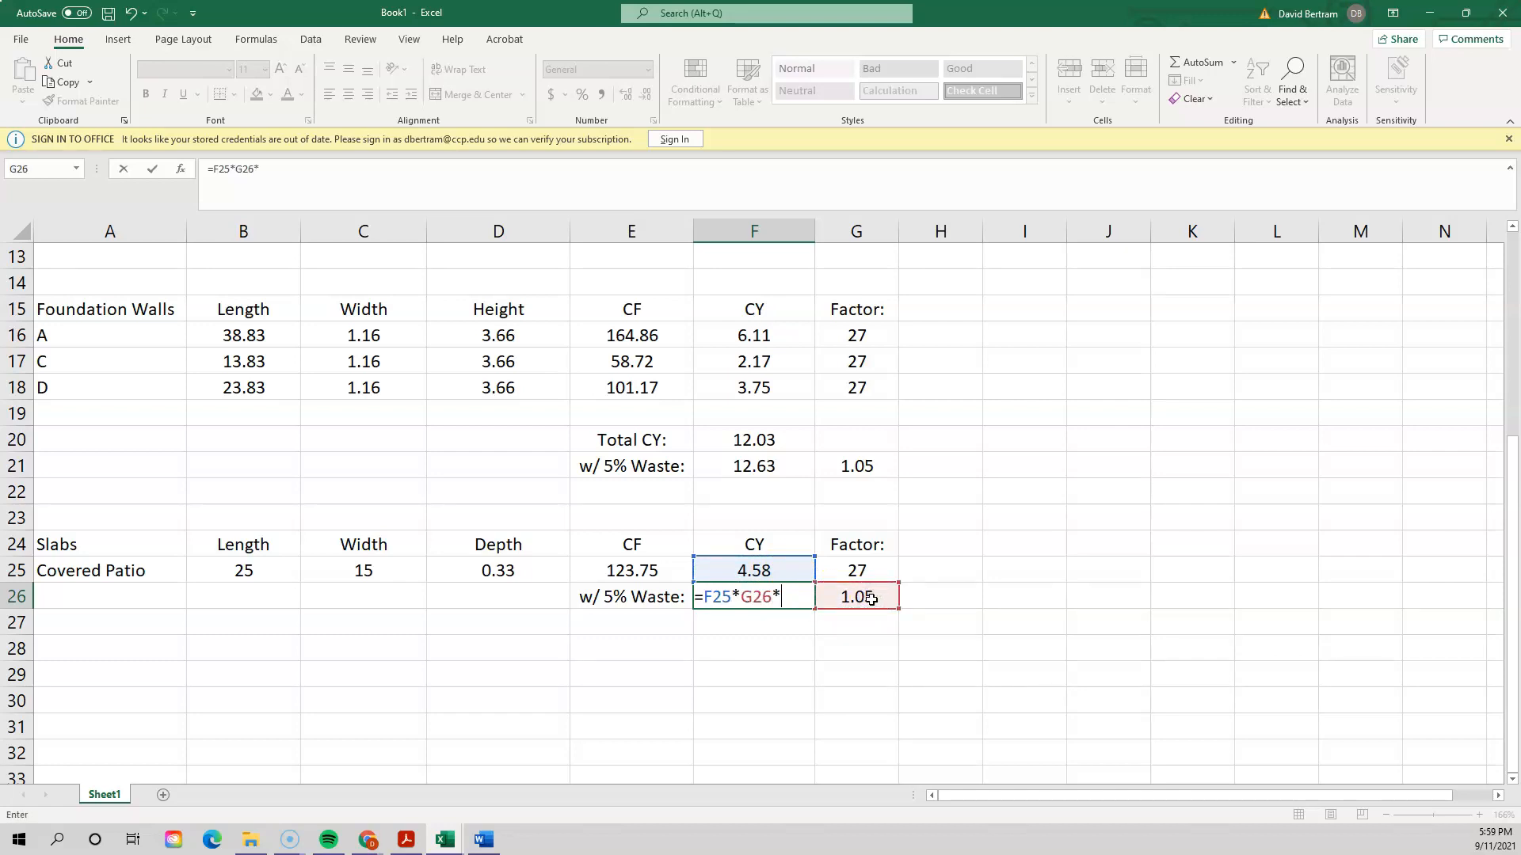
{"action": "key", "text": "Return"}
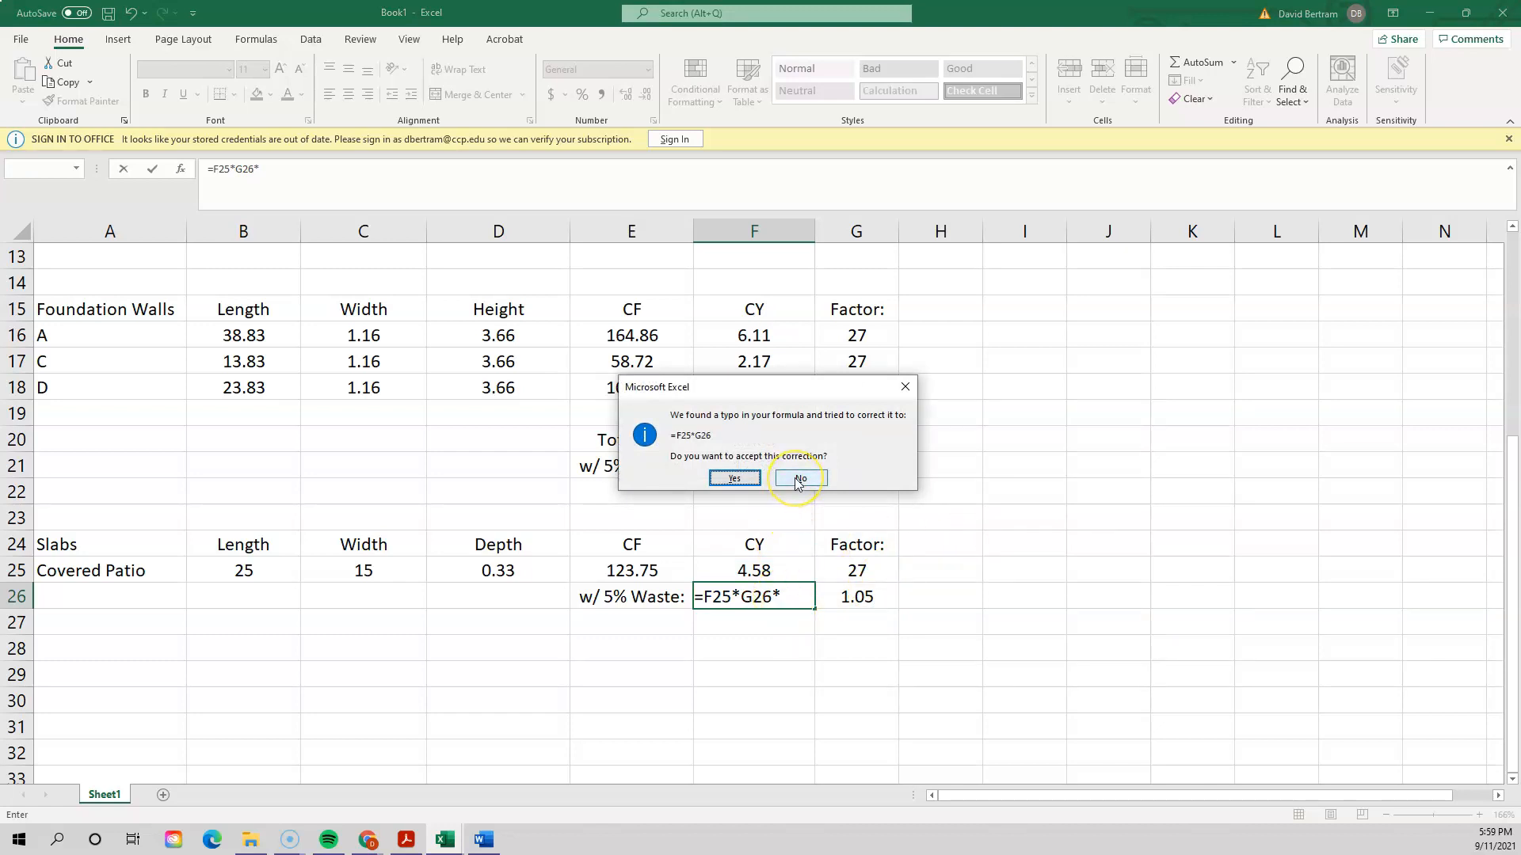
{"action": "left_click", "coordinate": [734, 478]}
{"action": "left_click", "coordinate": [1106, 571]}
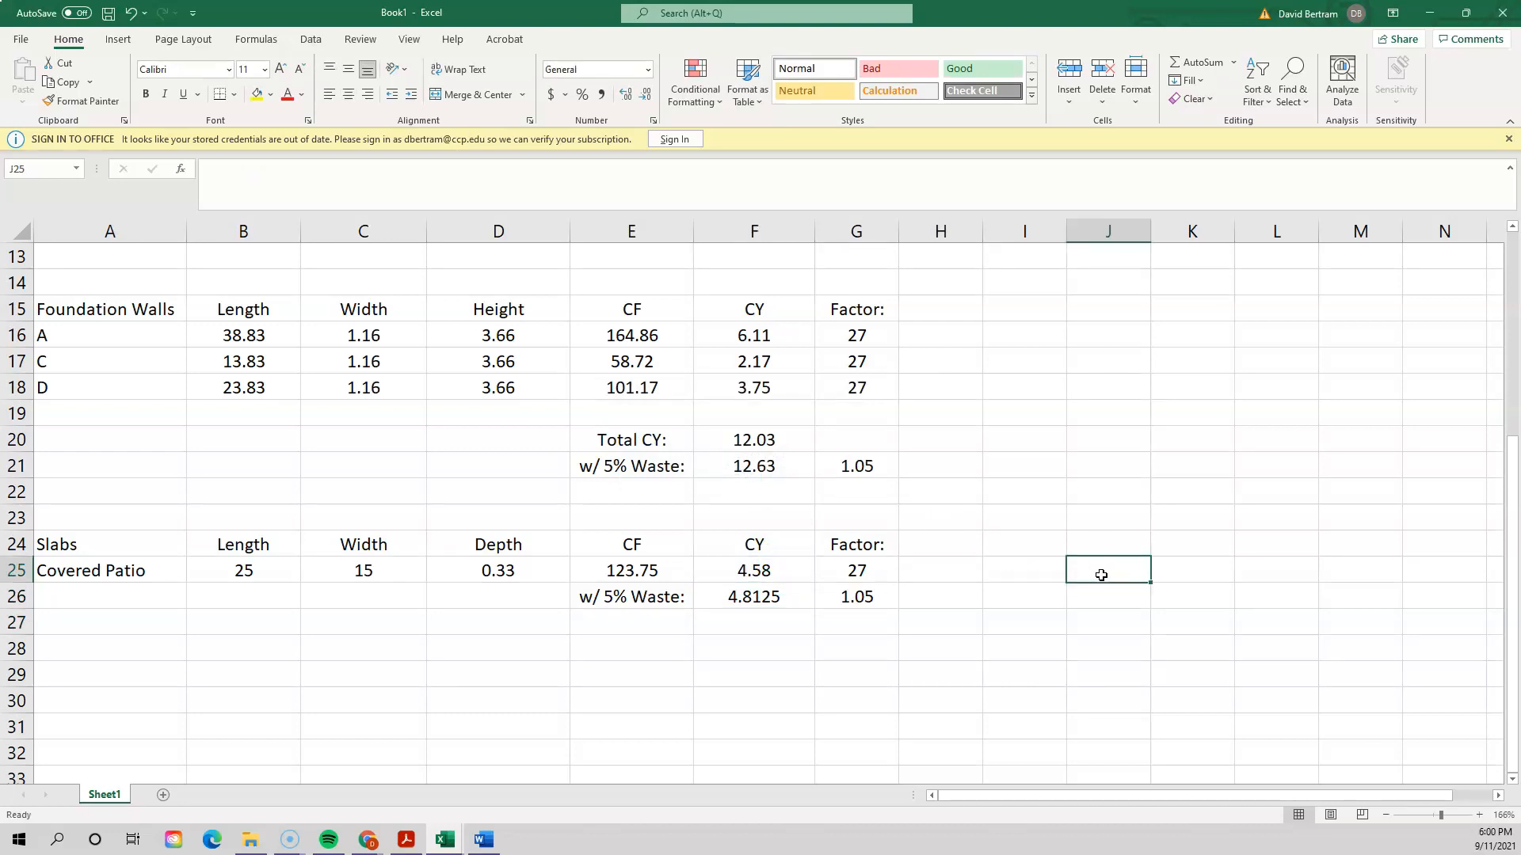
- Fill the covered patio's waste result cell F26 with light green
{"action": "left_click", "coordinate": [772, 601]}
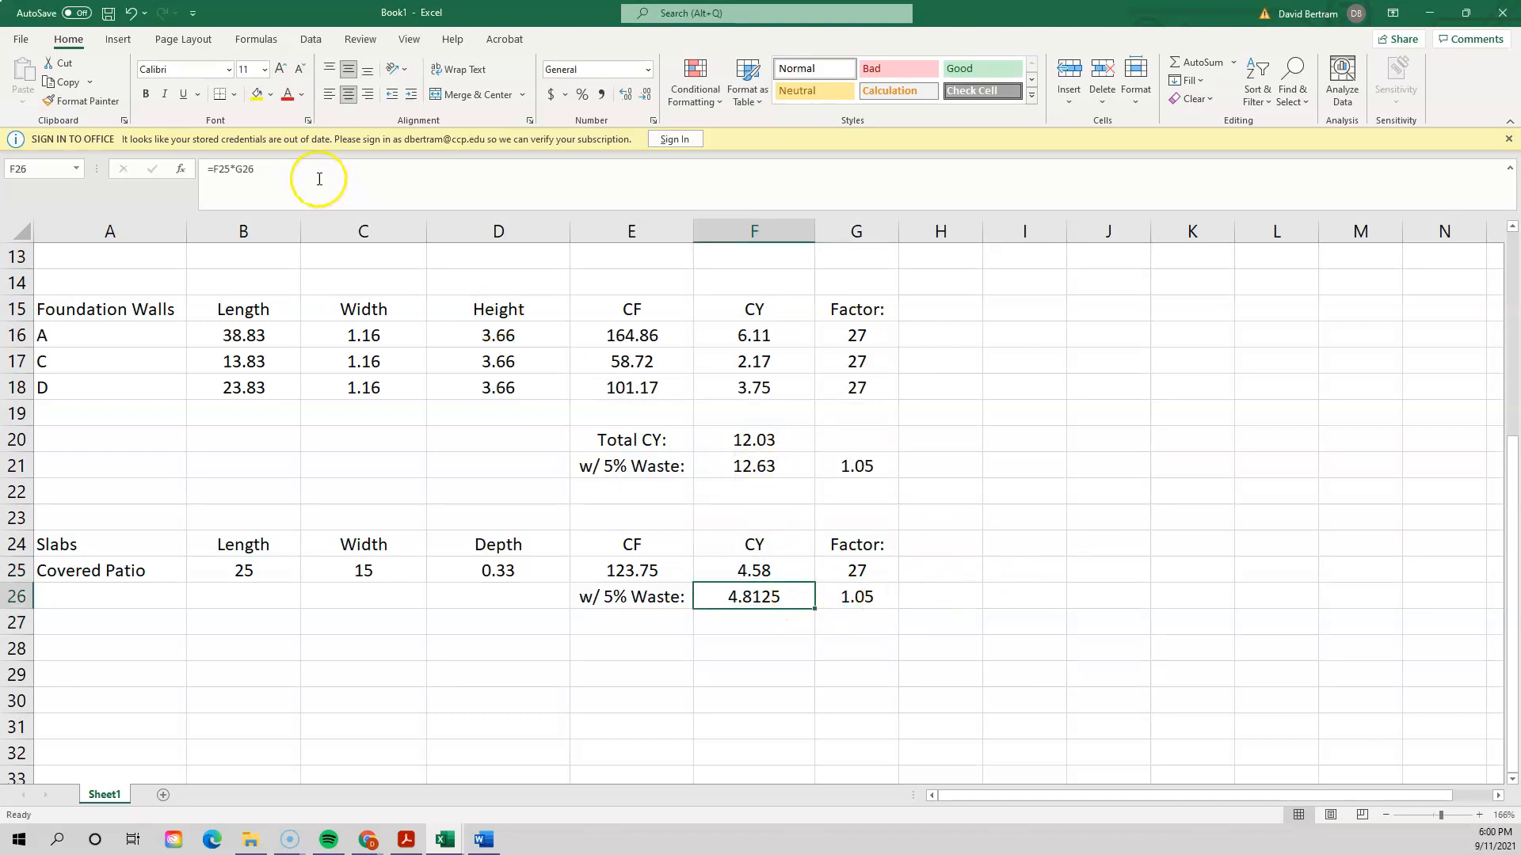
{"action": "left_click", "coordinate": [271, 95]}
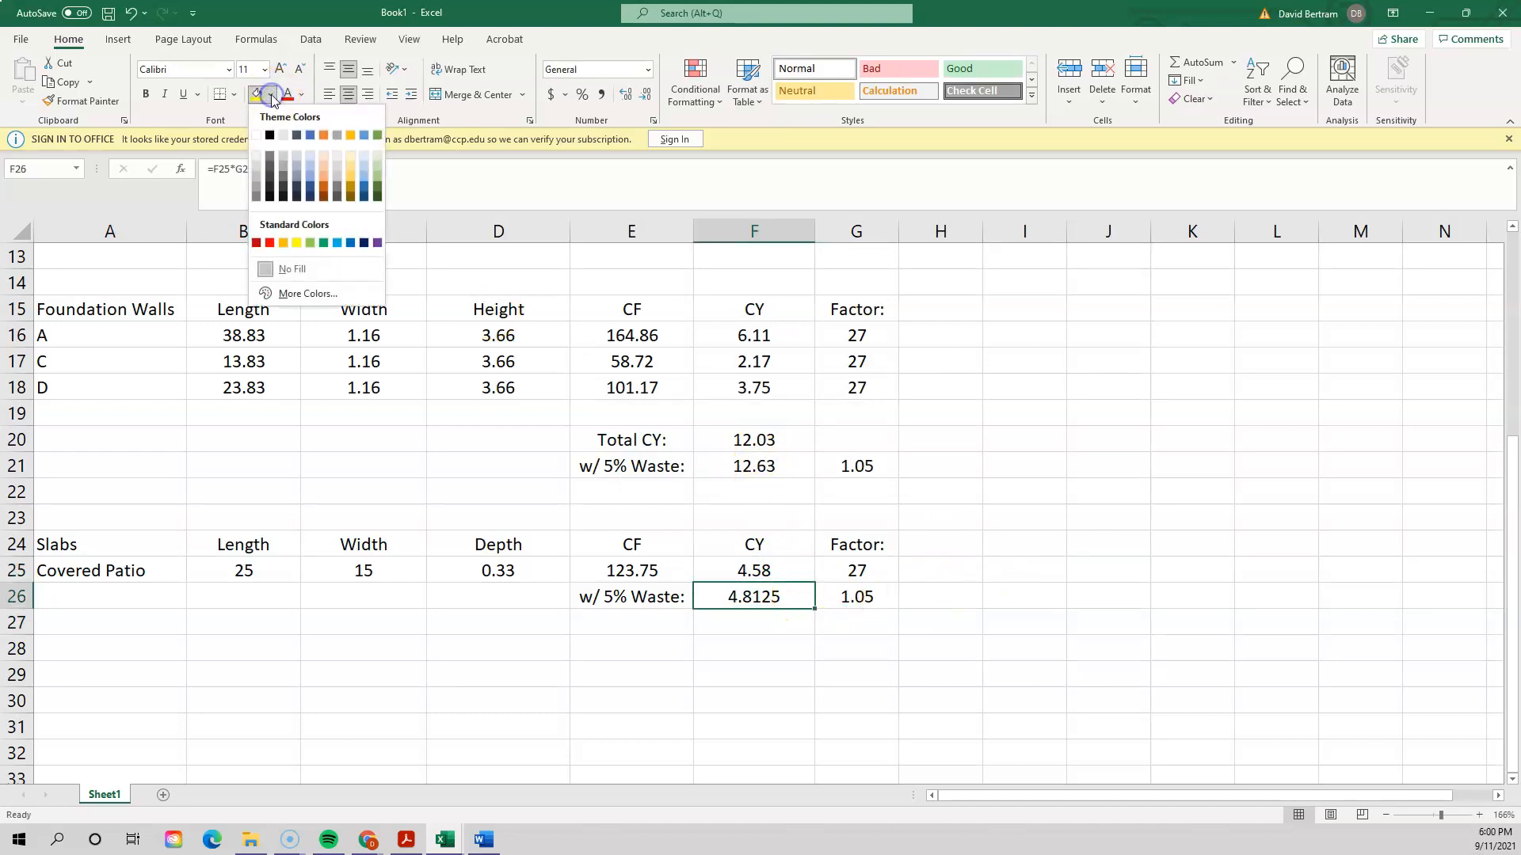
{"action": "left_click", "coordinate": [379, 165]}
{"action": "left_click", "coordinate": [1023, 515]}
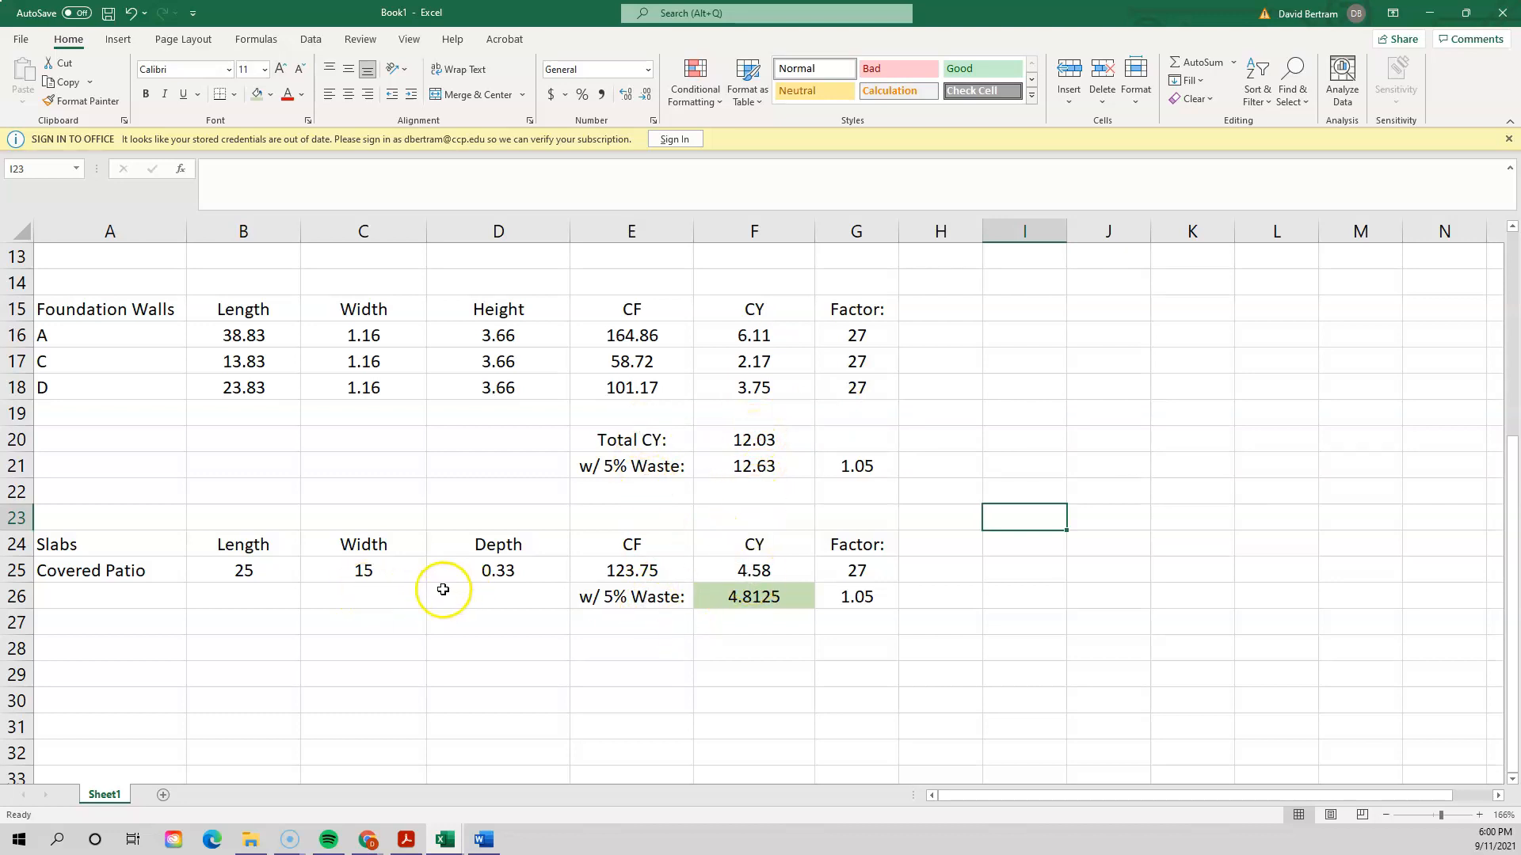
- Insert two blank rows between the Covered Patio row and the "w/ 5% Waste:" row
{"action": "left_click_drag", "start_coordinate": [16, 596], "coordinate": [25, 658]}
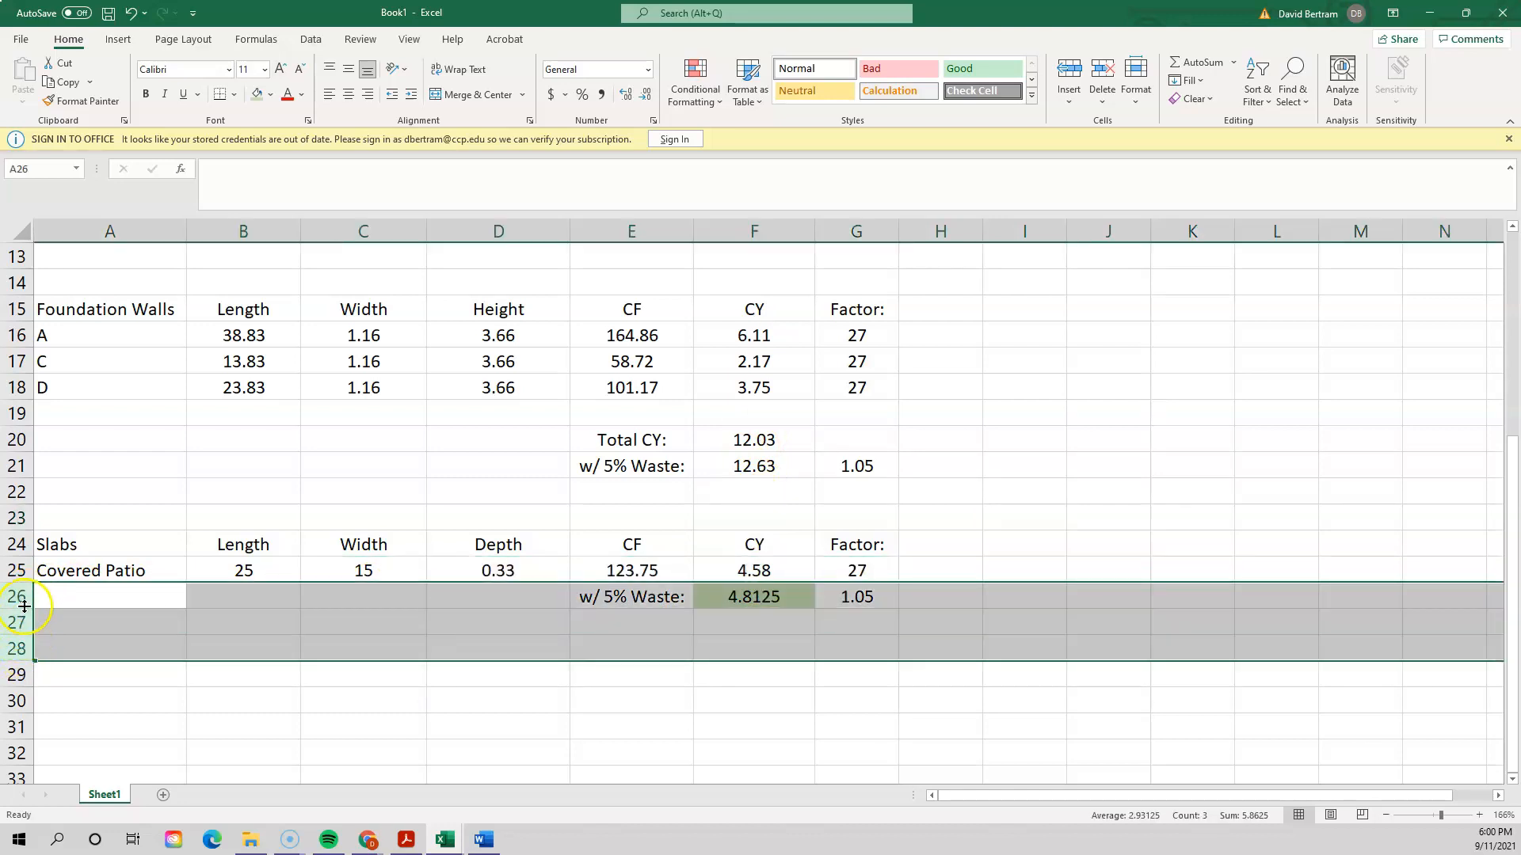
{"action": "left_click_drag", "start_coordinate": [17, 596], "coordinate": [21, 623]}
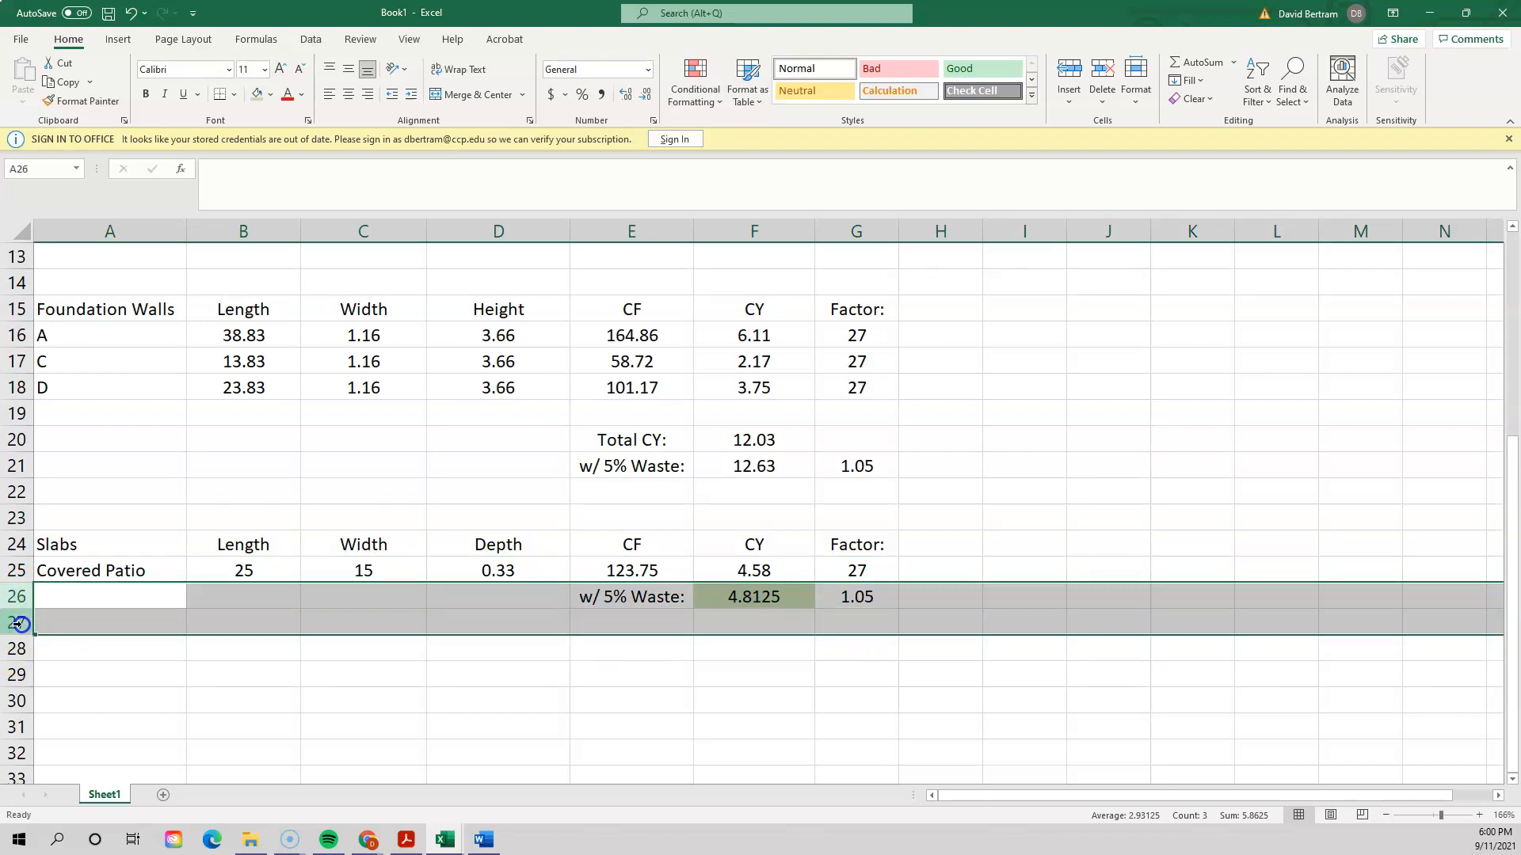
{"action": "right_click", "coordinate": [19, 622]}
{"action": "left_click", "coordinate": [64, 487]}
{"action": "left_click", "coordinate": [446, 697]}
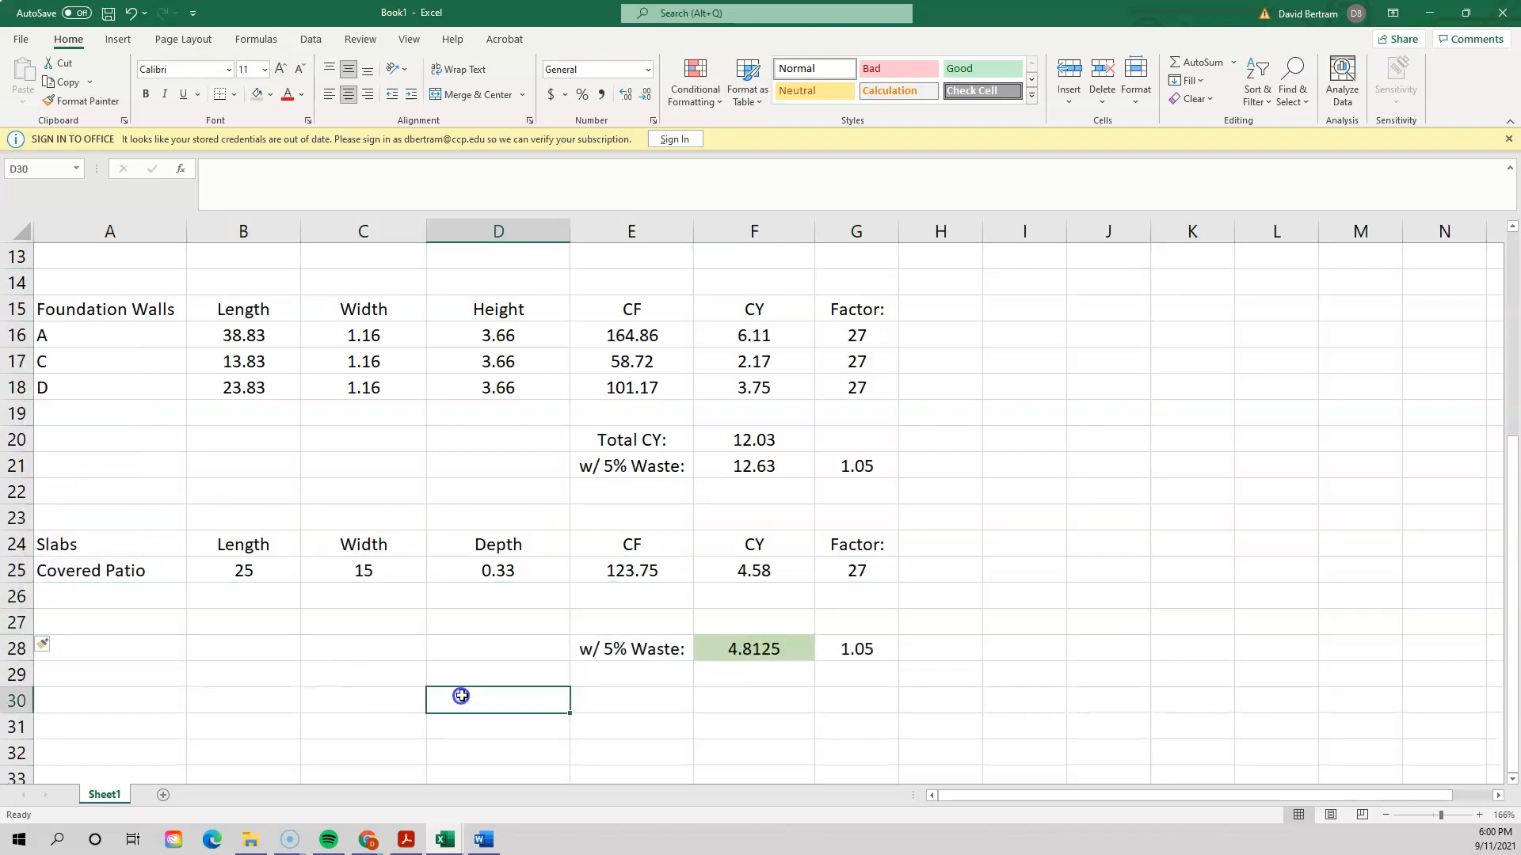
- Enter "Garage" in A26 as a second slab below Covered Patio
{"action": "left_click", "coordinate": [124, 595]}
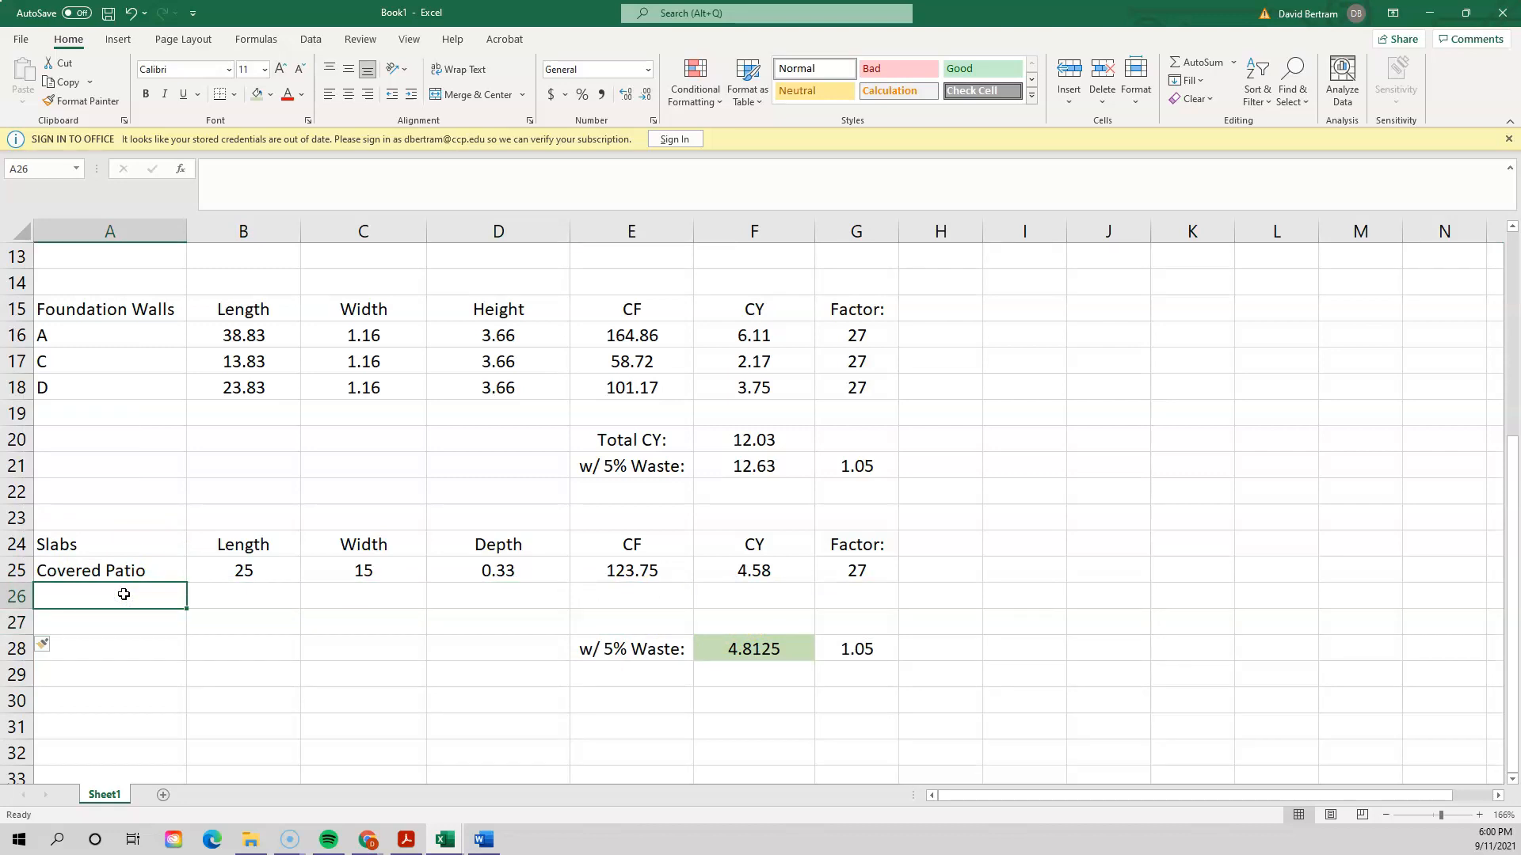
{"action": "type", "text": "Garage"}
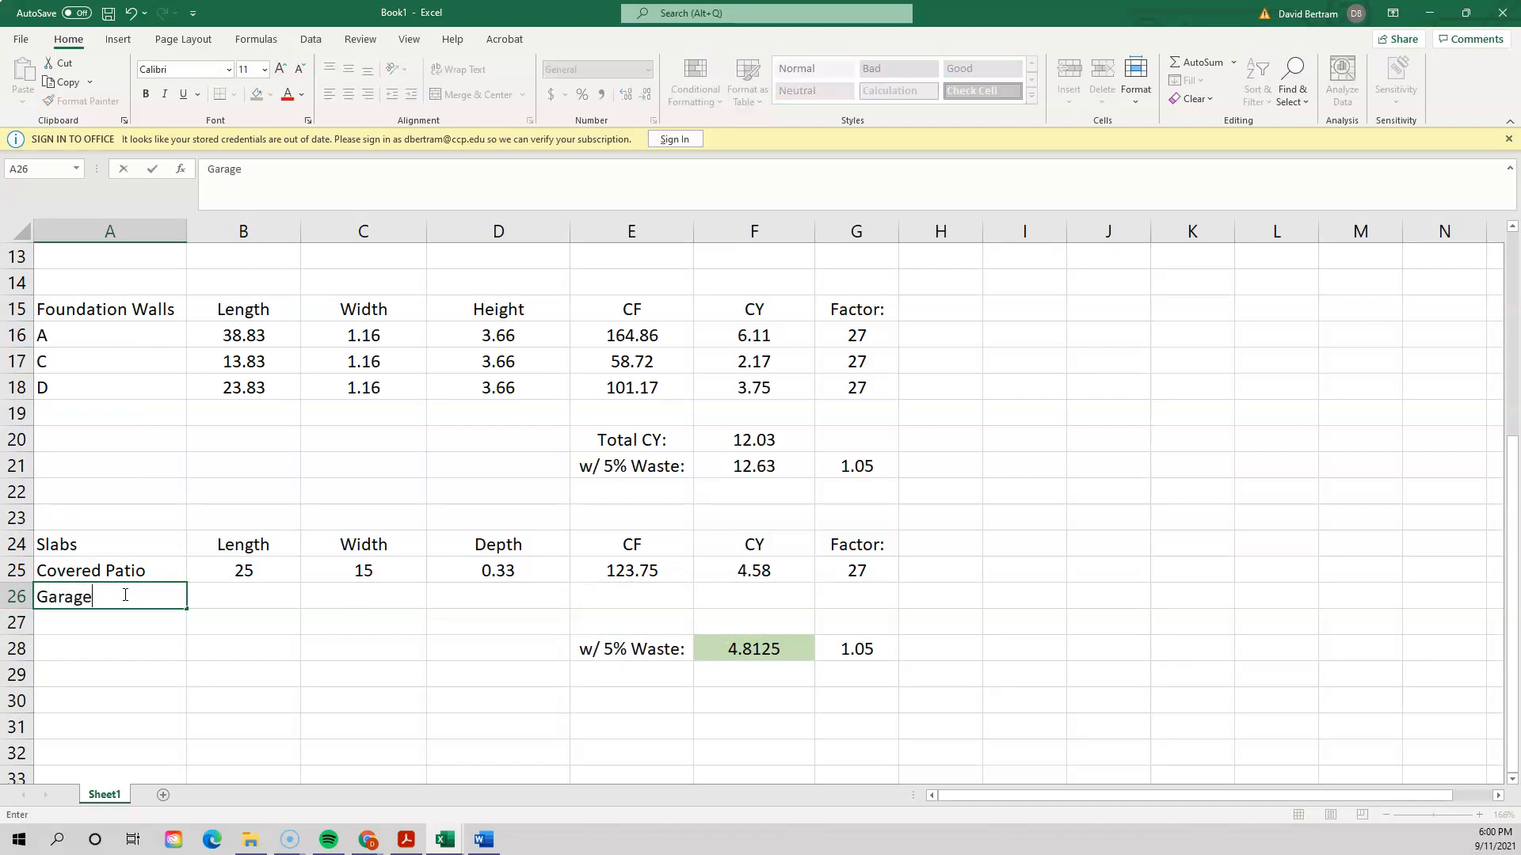
{"action": "left_click", "coordinate": [907, 570]}
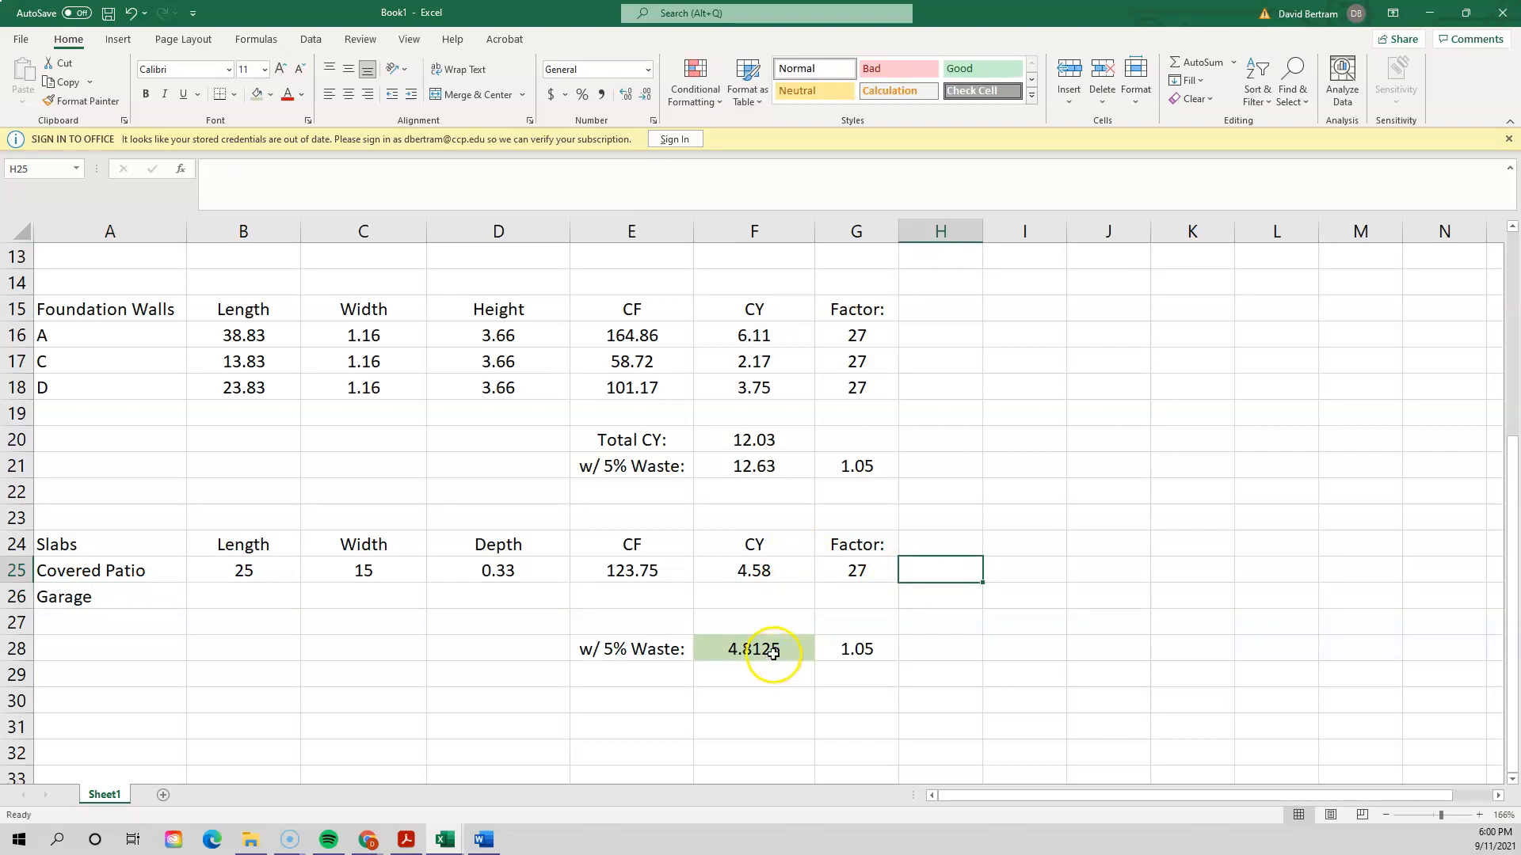
- Clear the contents of the green waste result cell F28
{"action": "left_click", "coordinate": [773, 623]}
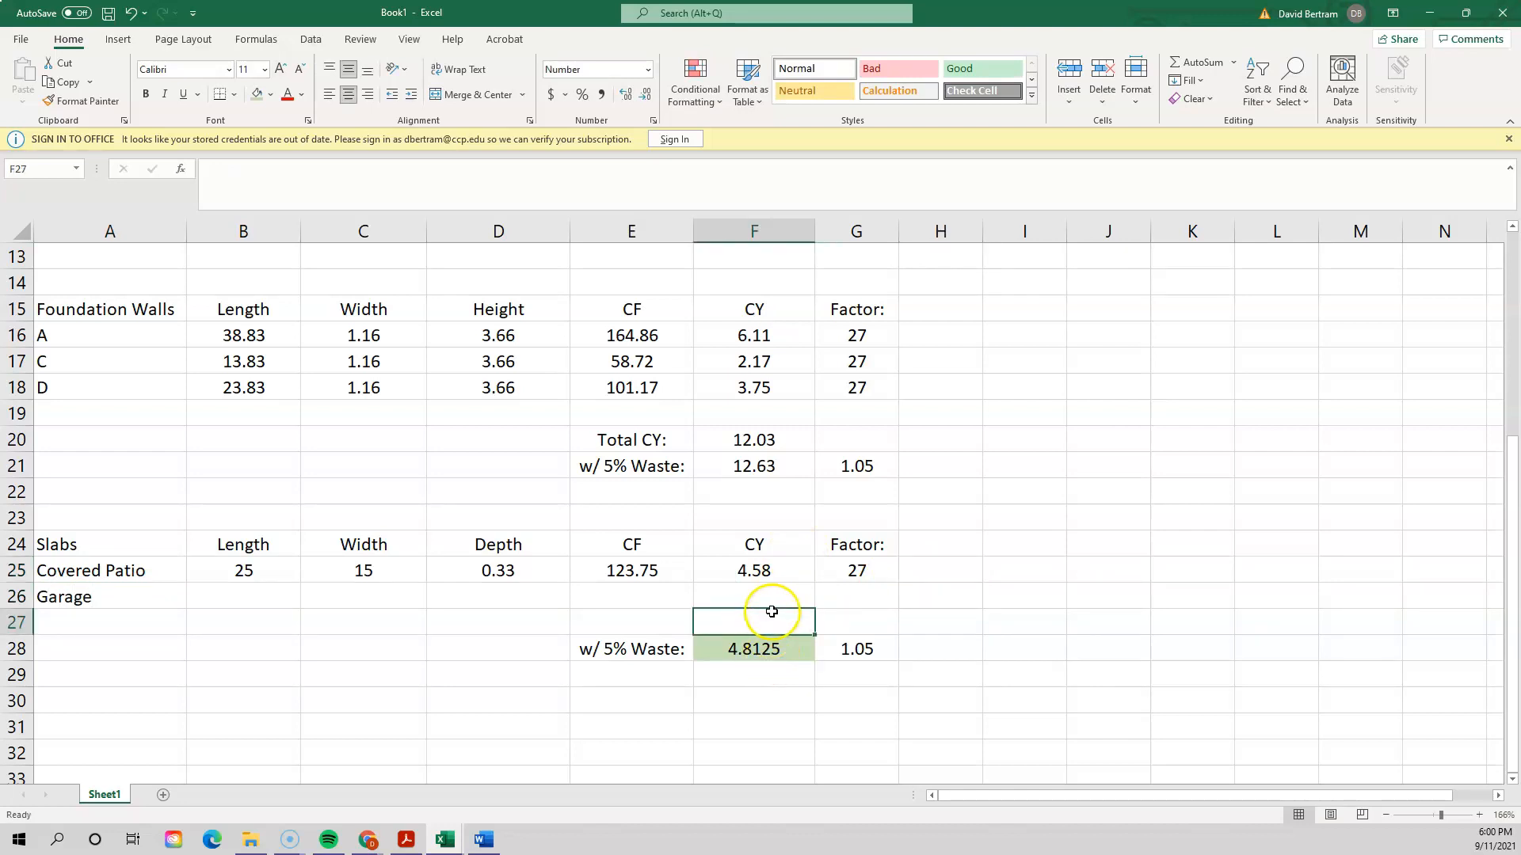
{"action": "left_click", "coordinate": [774, 574]}
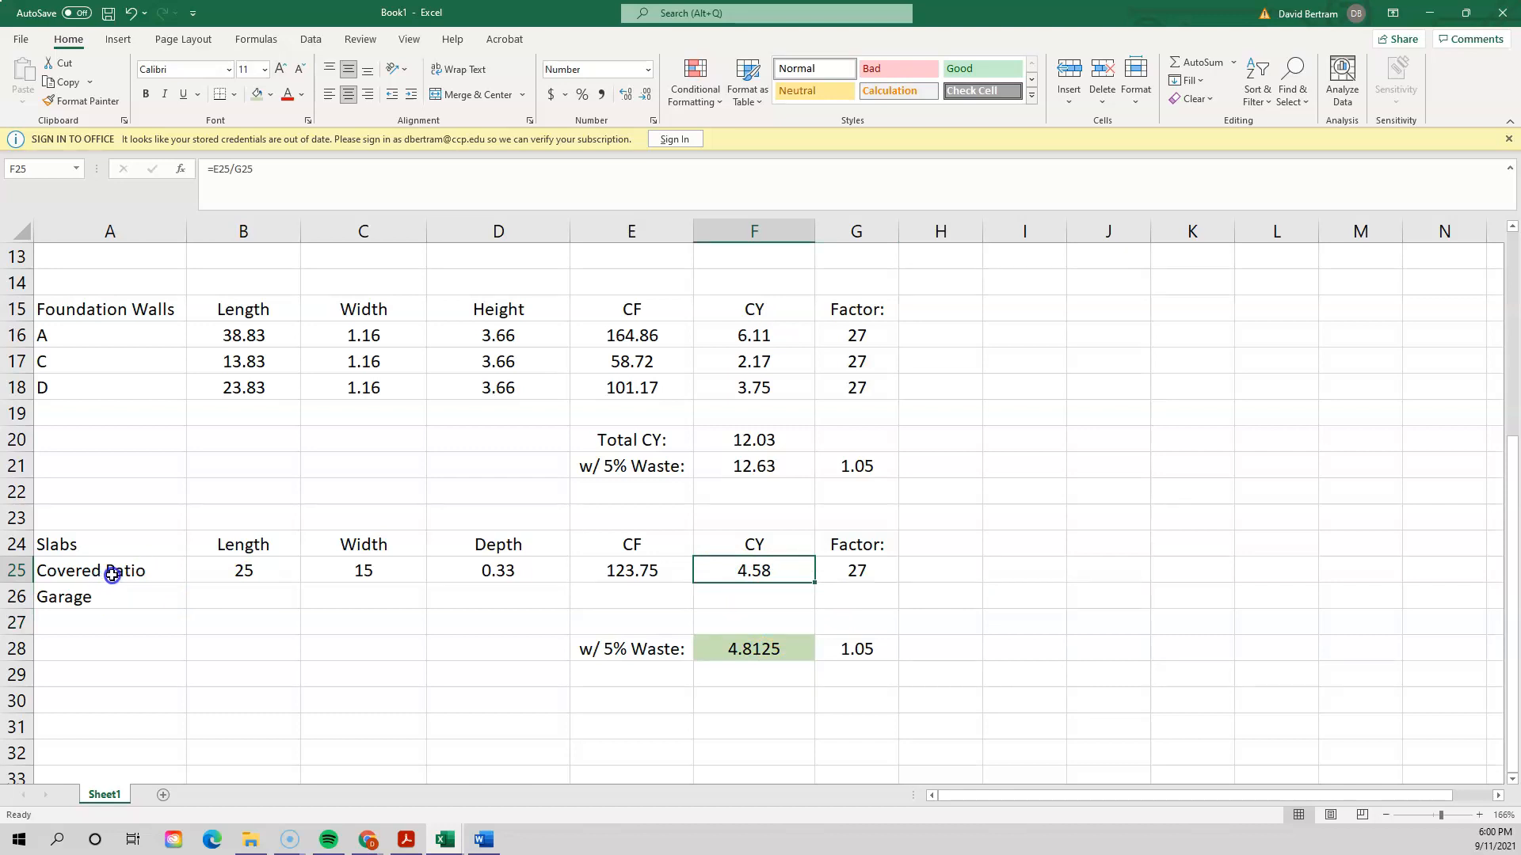
{"action": "left_click", "coordinate": [786, 648]}
{"action": "right_click", "coordinate": [786, 649]}
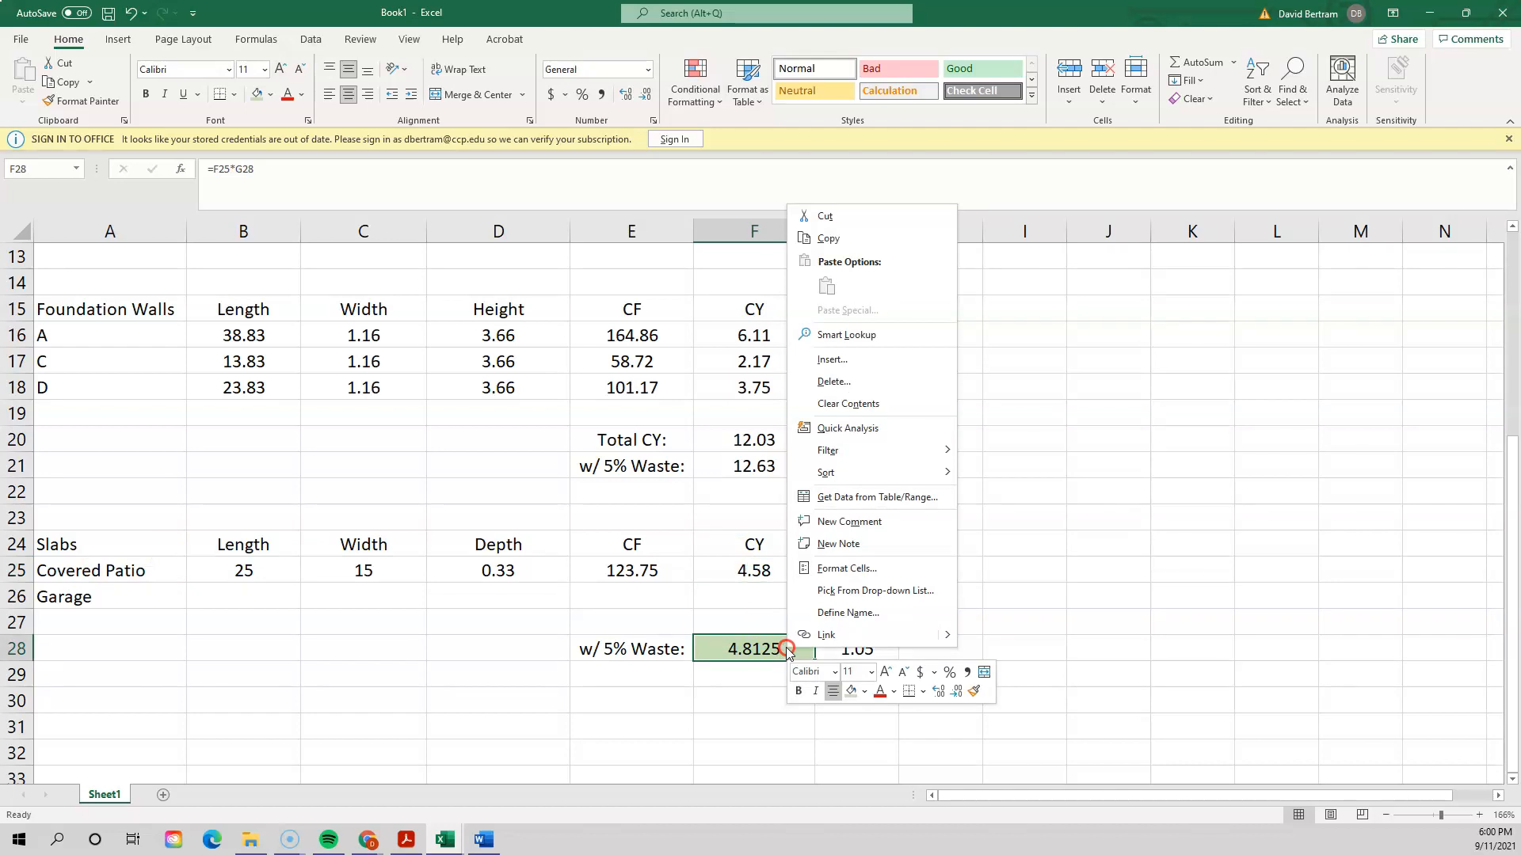
{"action": "left_click", "coordinate": [846, 404]}
{"action": "left_click", "coordinate": [1286, 630]}
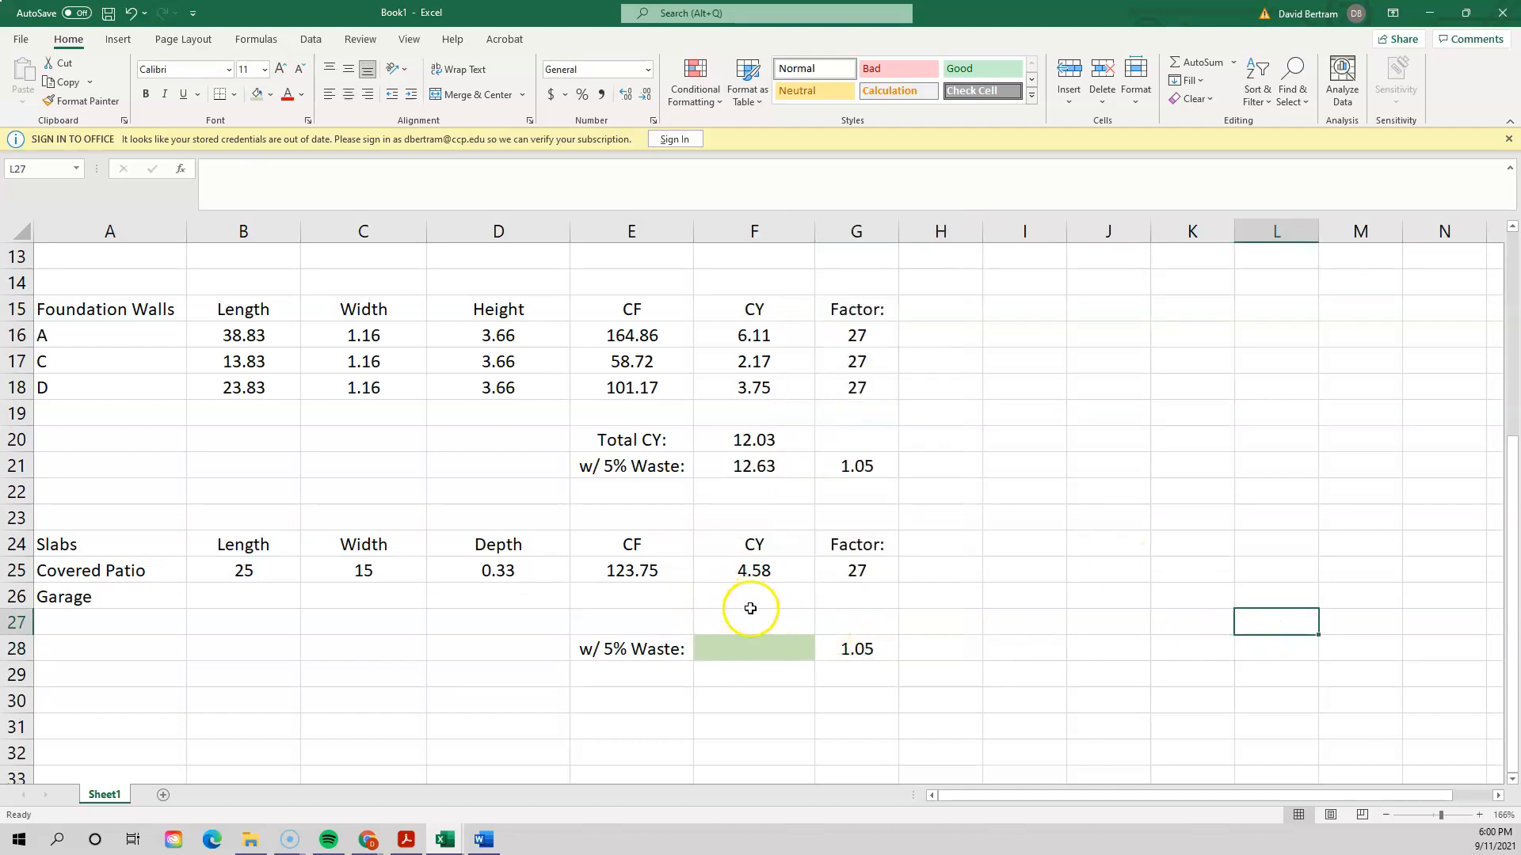
- Insert one more blank row at row 27, above the slab section's "w/ 5% Waste:" row
{"action": "left_click", "coordinate": [22, 626]}
{"action": "right_click", "coordinate": [23, 627]}
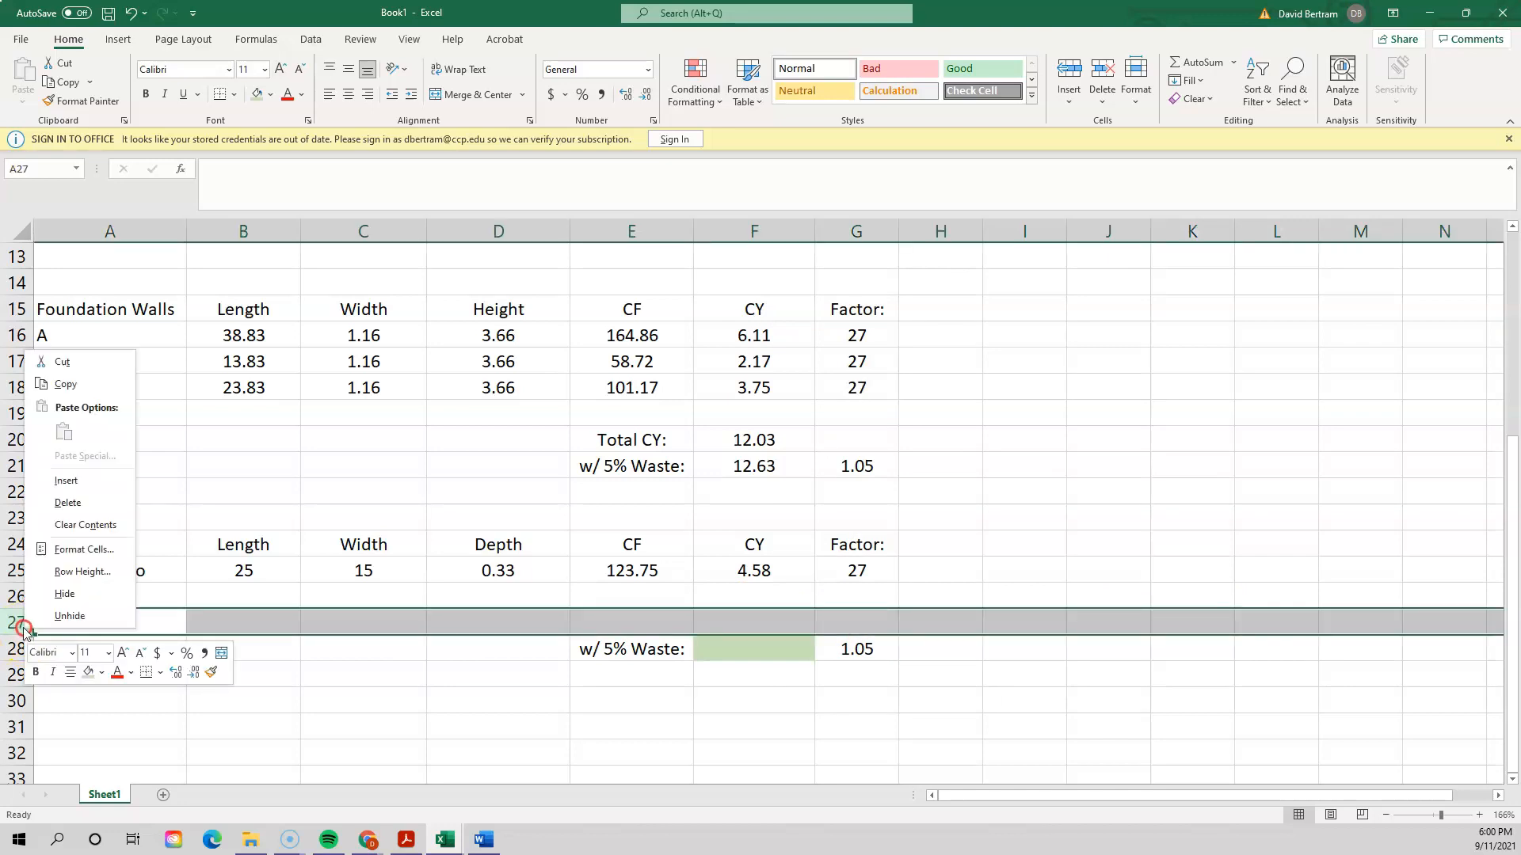
{"action": "left_click", "coordinate": [79, 482]}
{"action": "left_click", "coordinate": [803, 739]}
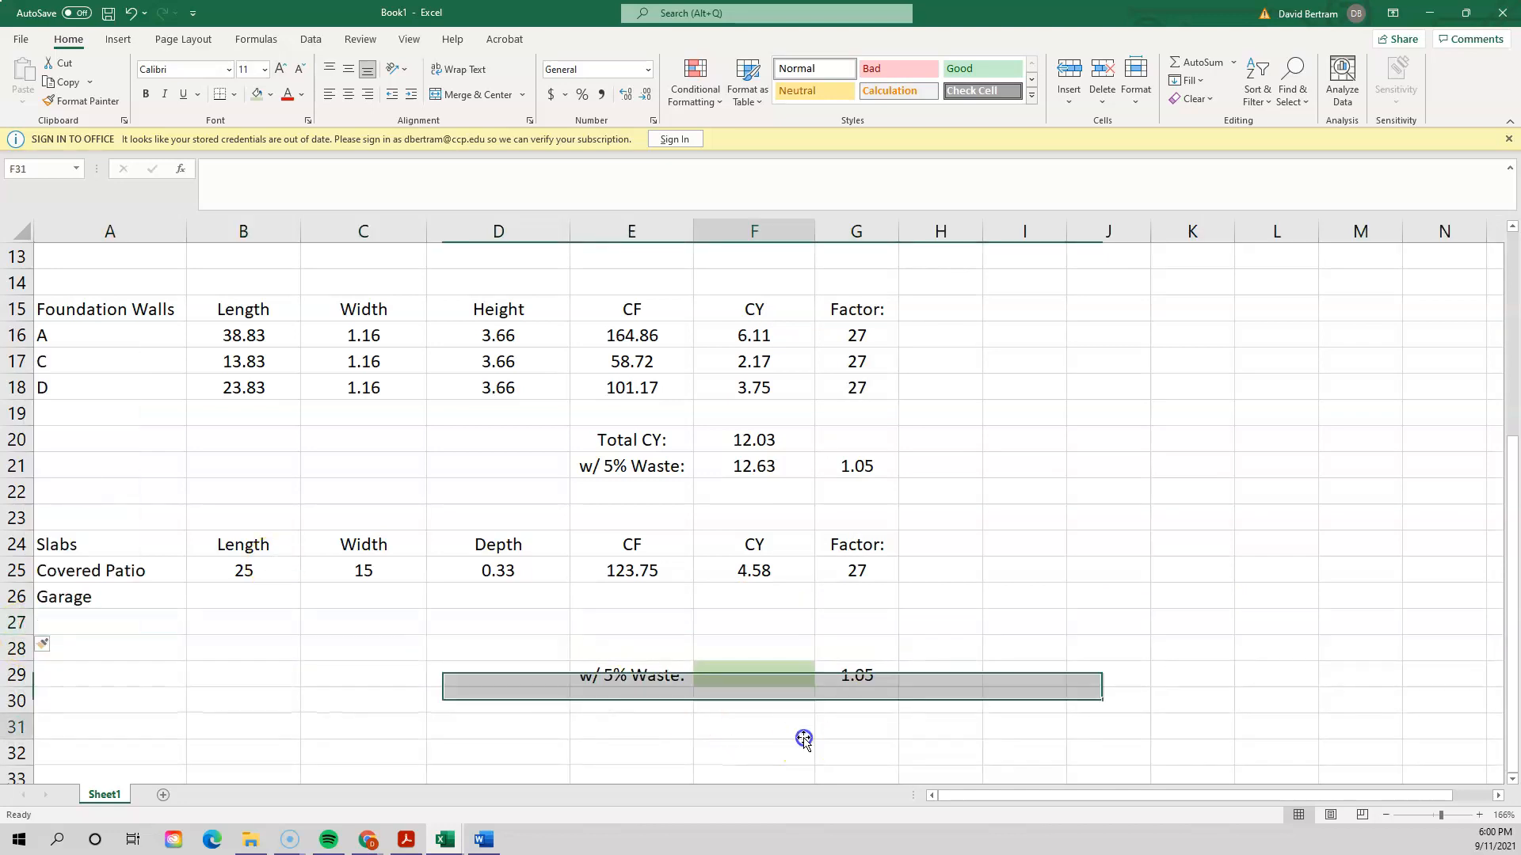
- Copy the "Total CY:" label from E20 into E28 above the slab waste label
{"action": "left_click", "coordinate": [626, 648]}
{"action": "left_click", "coordinate": [616, 444]}
{"action": "key", "text": "ctrl+c"}
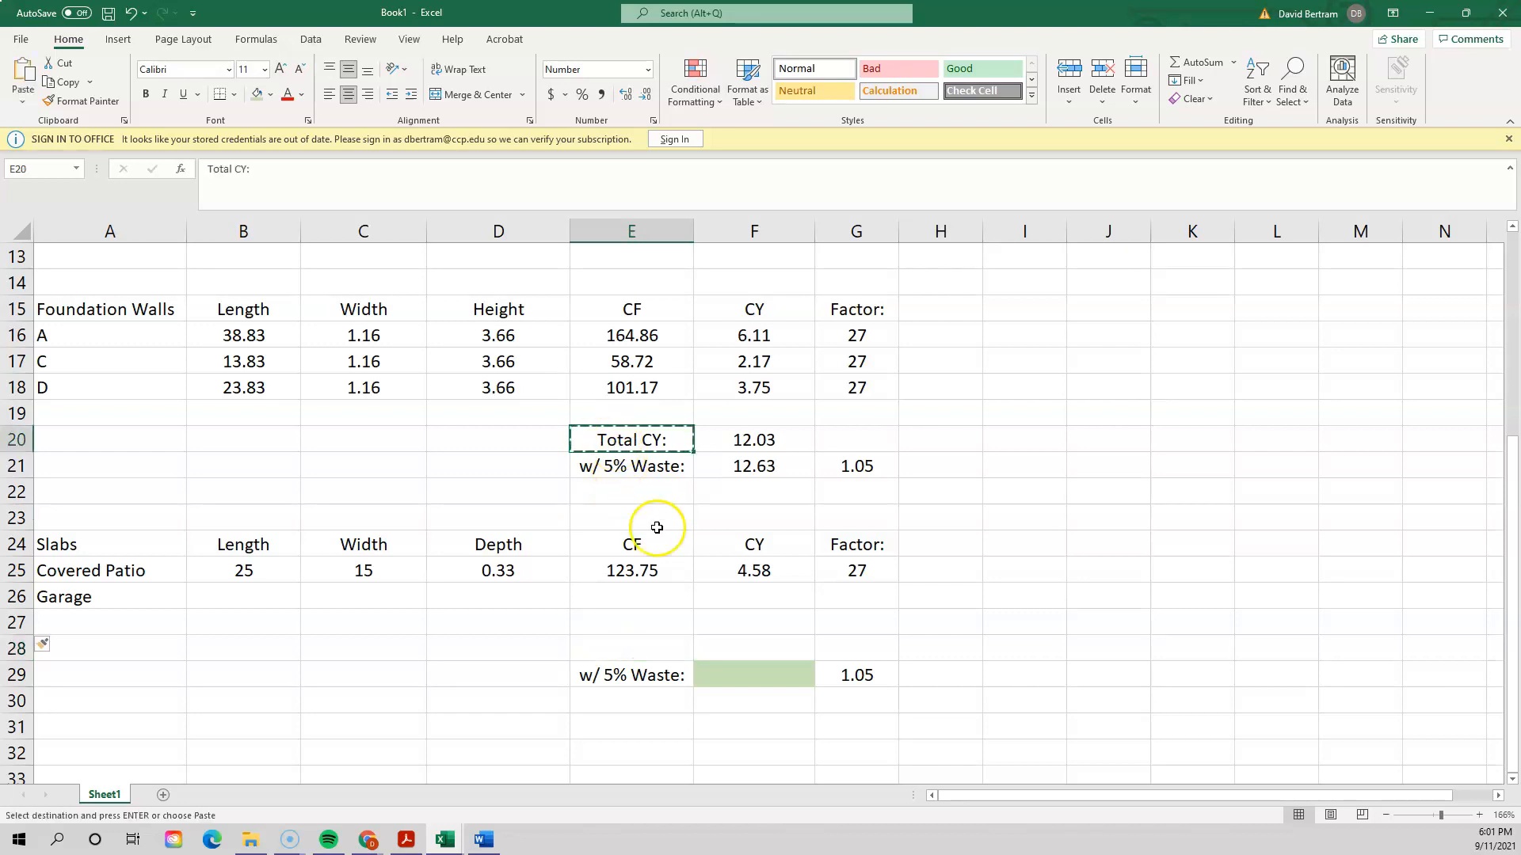
{"action": "left_click", "coordinate": [654, 648]}
{"action": "key", "text": "ctrl+v"}
{"action": "left_click", "coordinate": [656, 707]}
{"action": "key", "text": "Escape"}
- Total the slabs' cubic yards in F28 with =sum(F25:F26)
{"action": "left_click", "coordinate": [749, 642]}
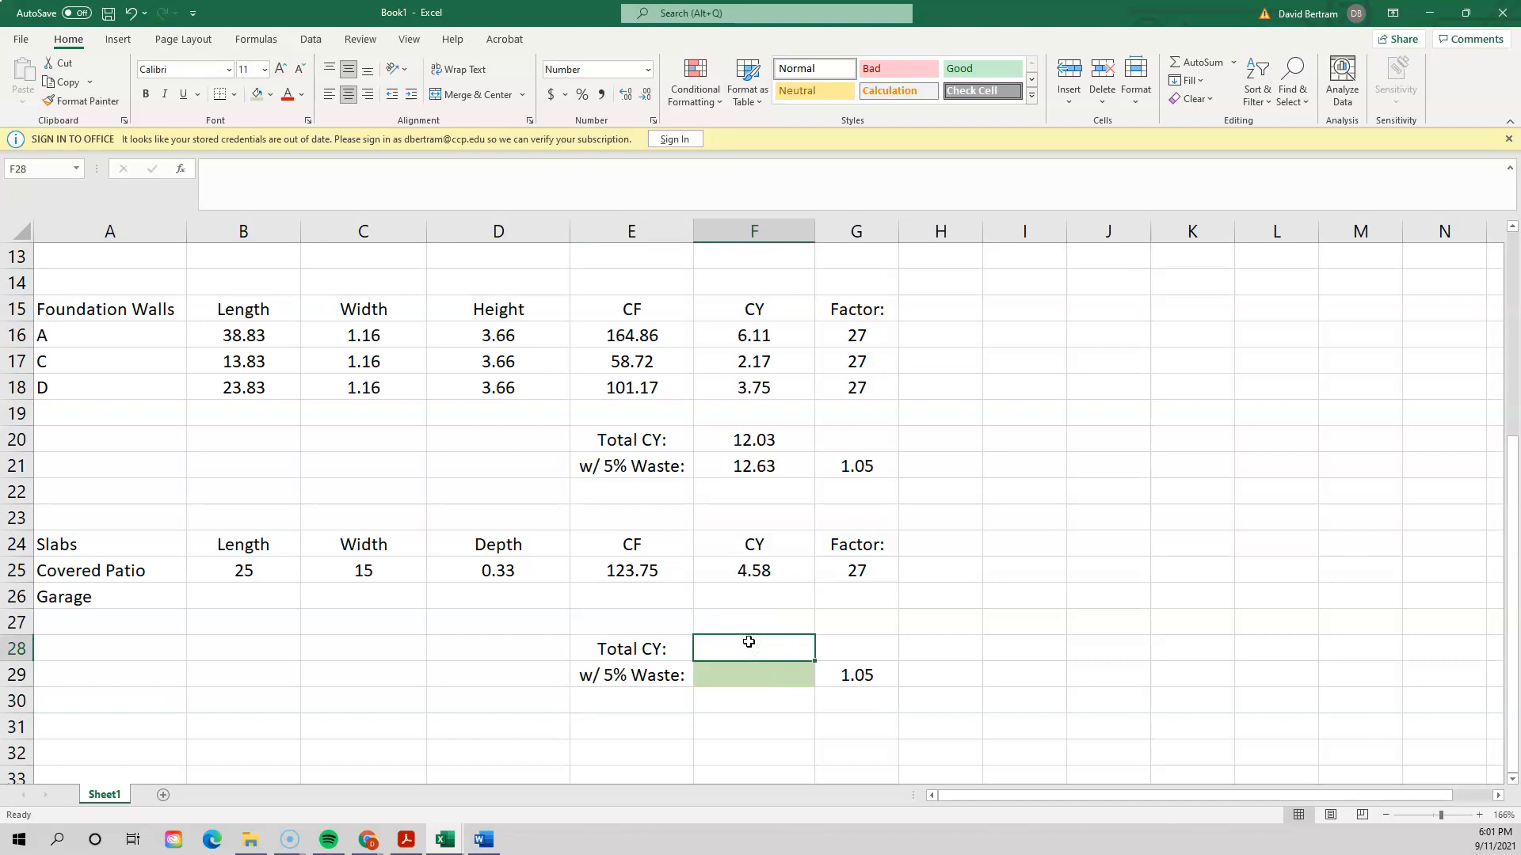
{"action": "left_click", "coordinate": [756, 596]}
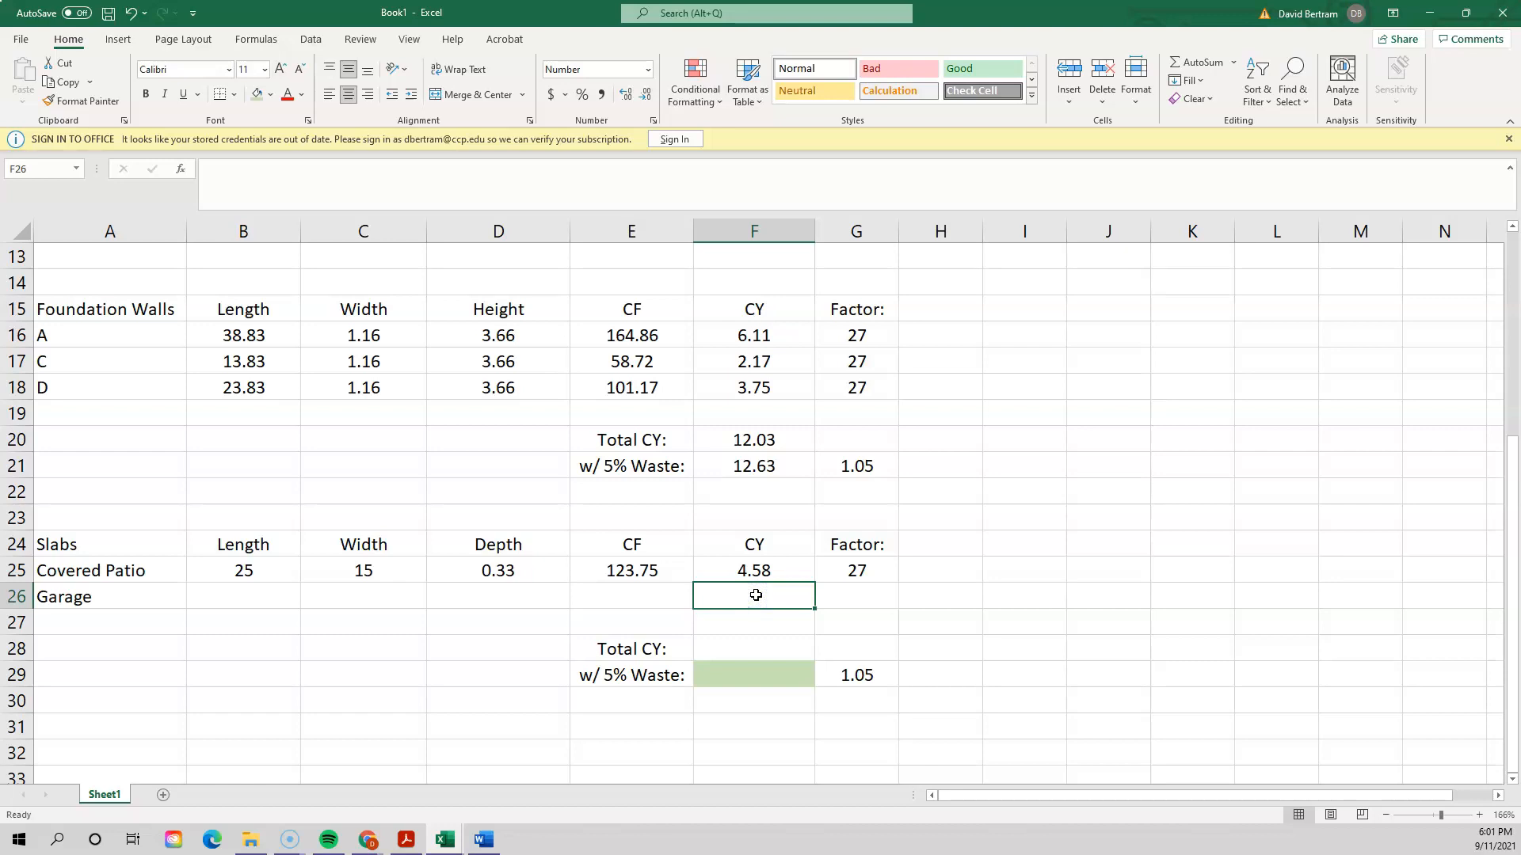
{"action": "left_click", "coordinate": [790, 658]}
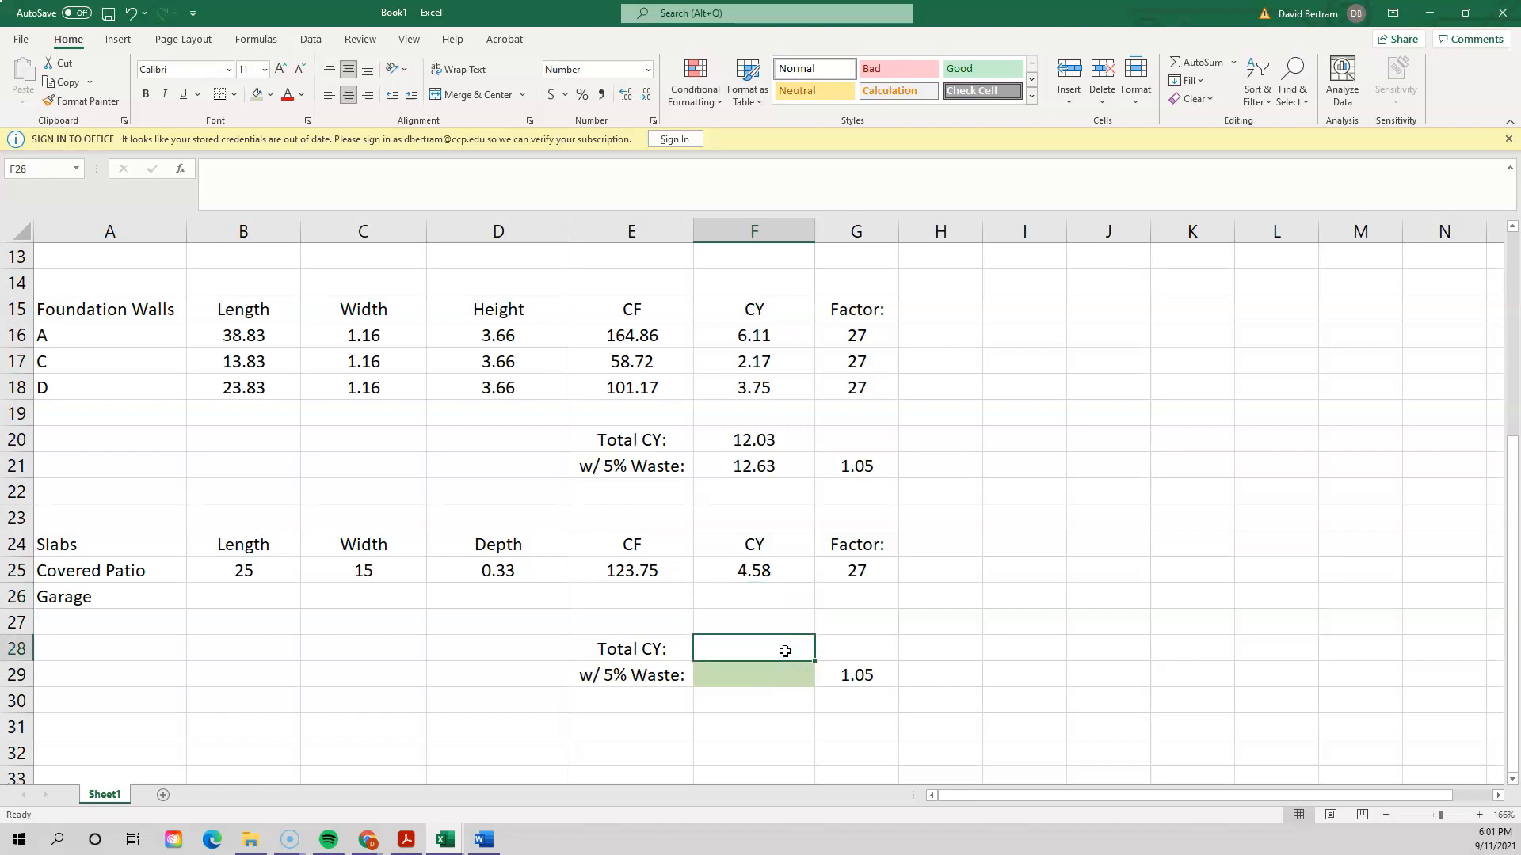
{"action": "type", "text": "=s"}
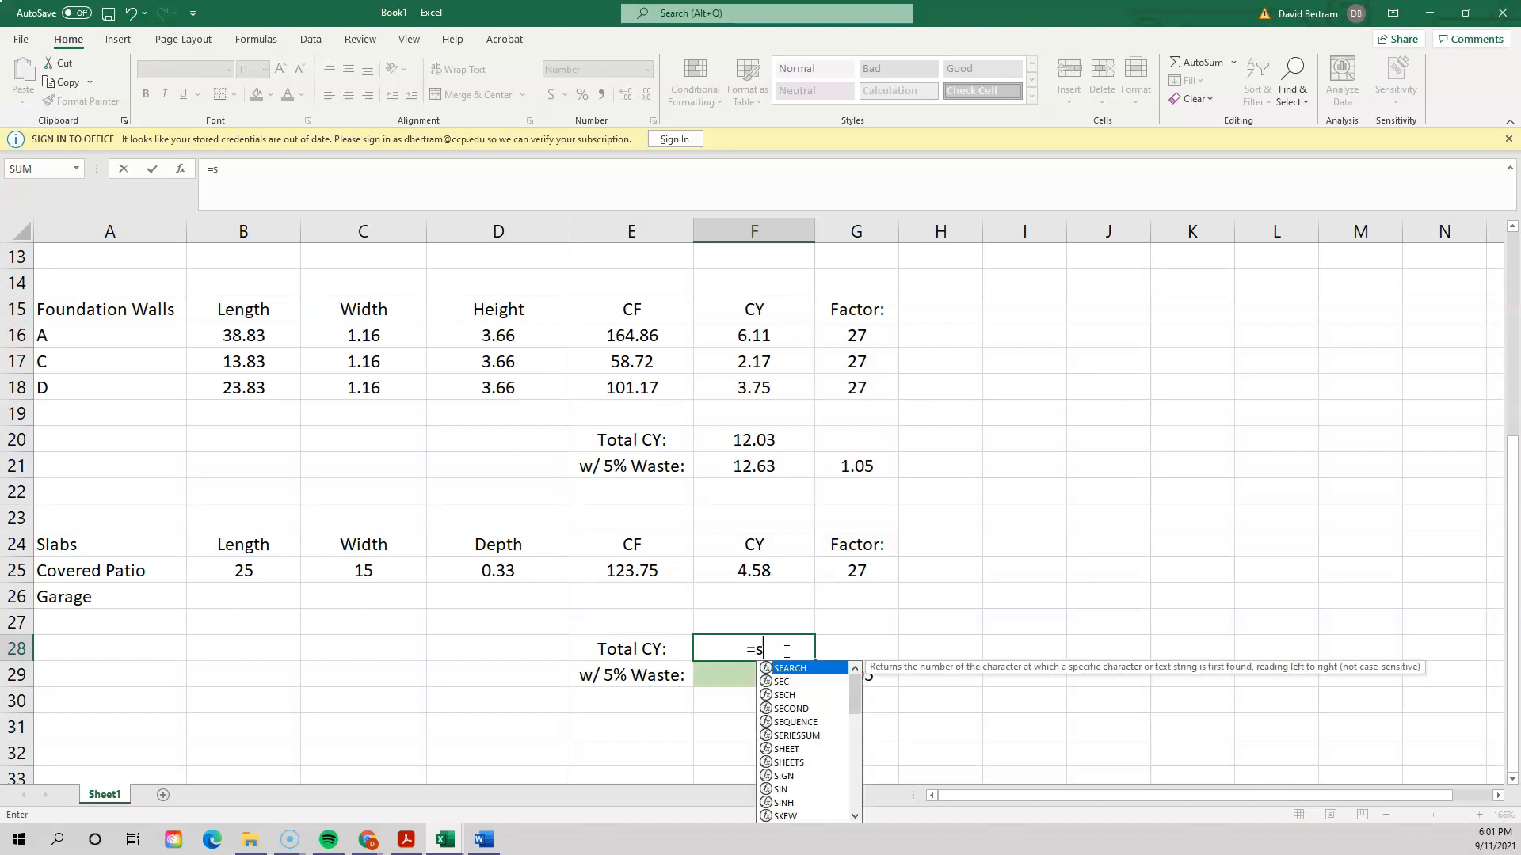
{"action": "type", "text": "um("}
{"action": "left_click_drag", "start_coordinate": [765, 571], "coordinate": [768, 596]}
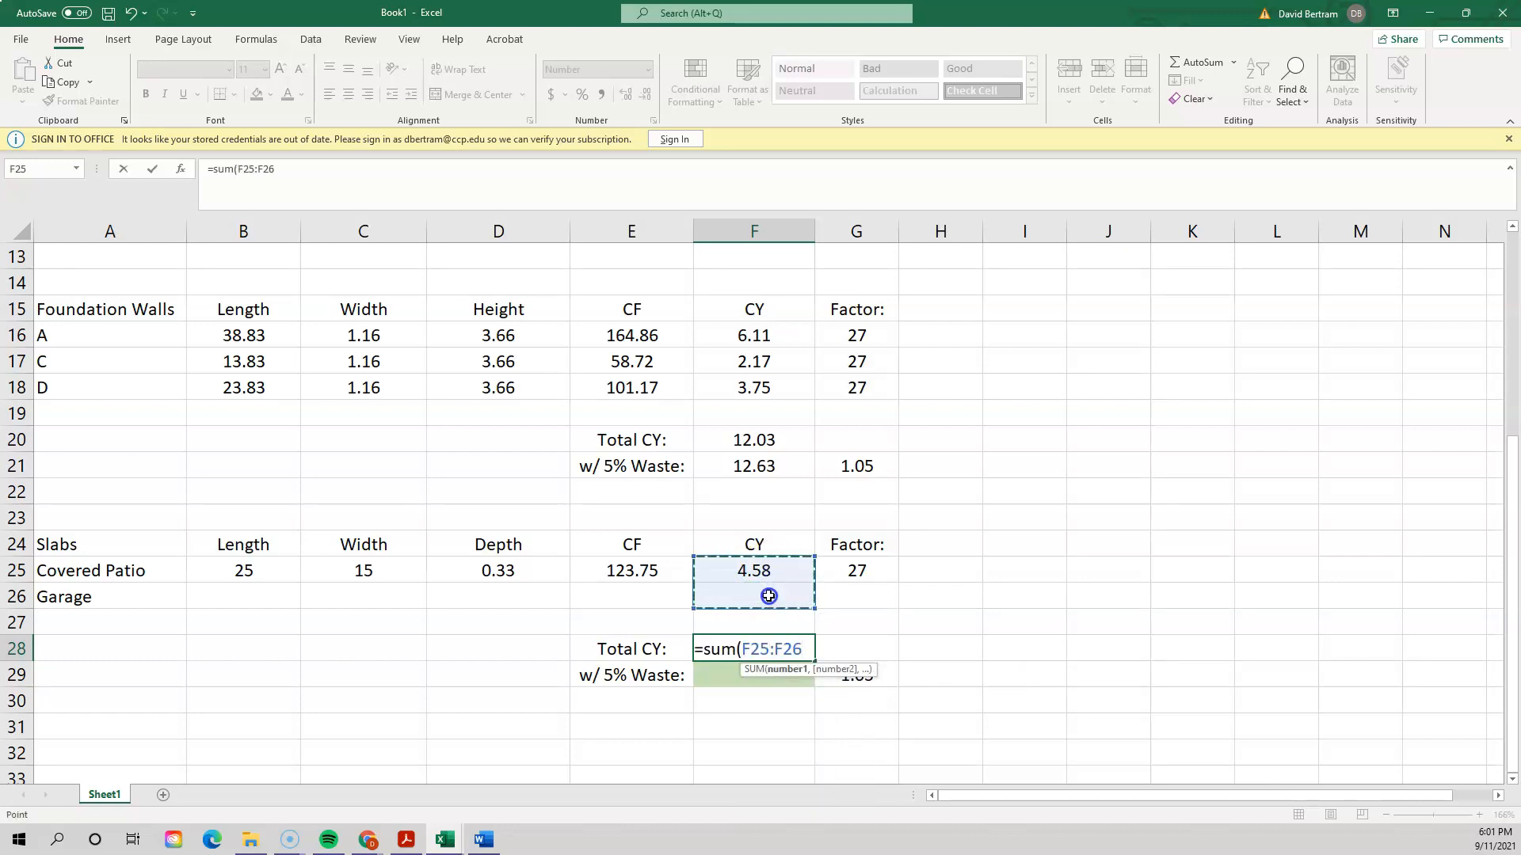
{"action": "type", "text": ")"}
{"action": "key", "text": "Return"}
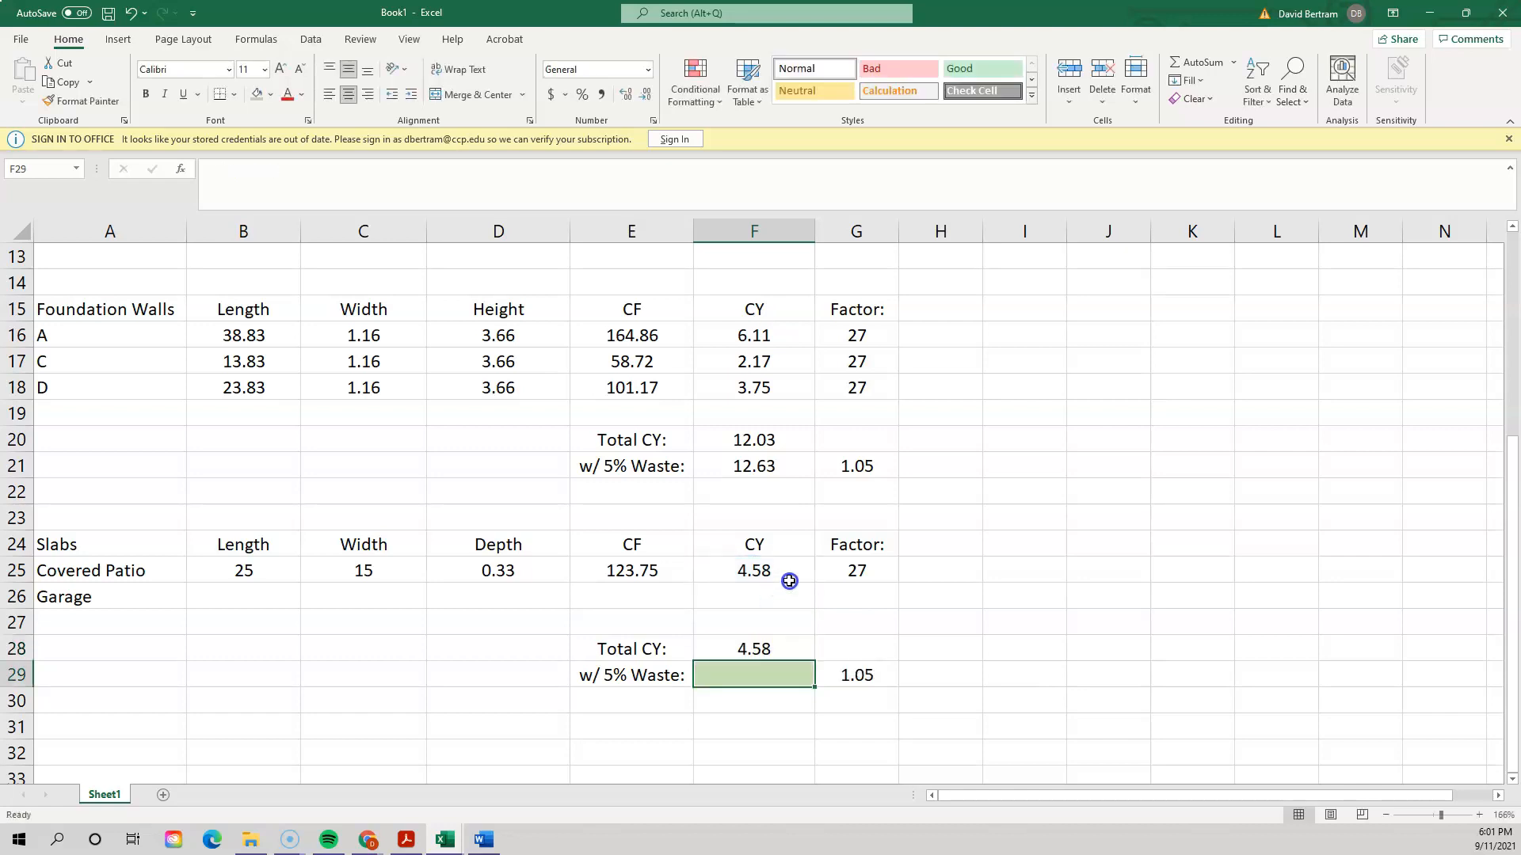
- Test the slab total by entering 1 as the garage's CY in F26, and clear that cell again
{"action": "double_click", "coordinate": [762, 602]}
{"action": "type", "text": "1"}
{"action": "left_click", "coordinate": [1237, 705]}
{"action": "double_click", "coordinate": [764, 596]}
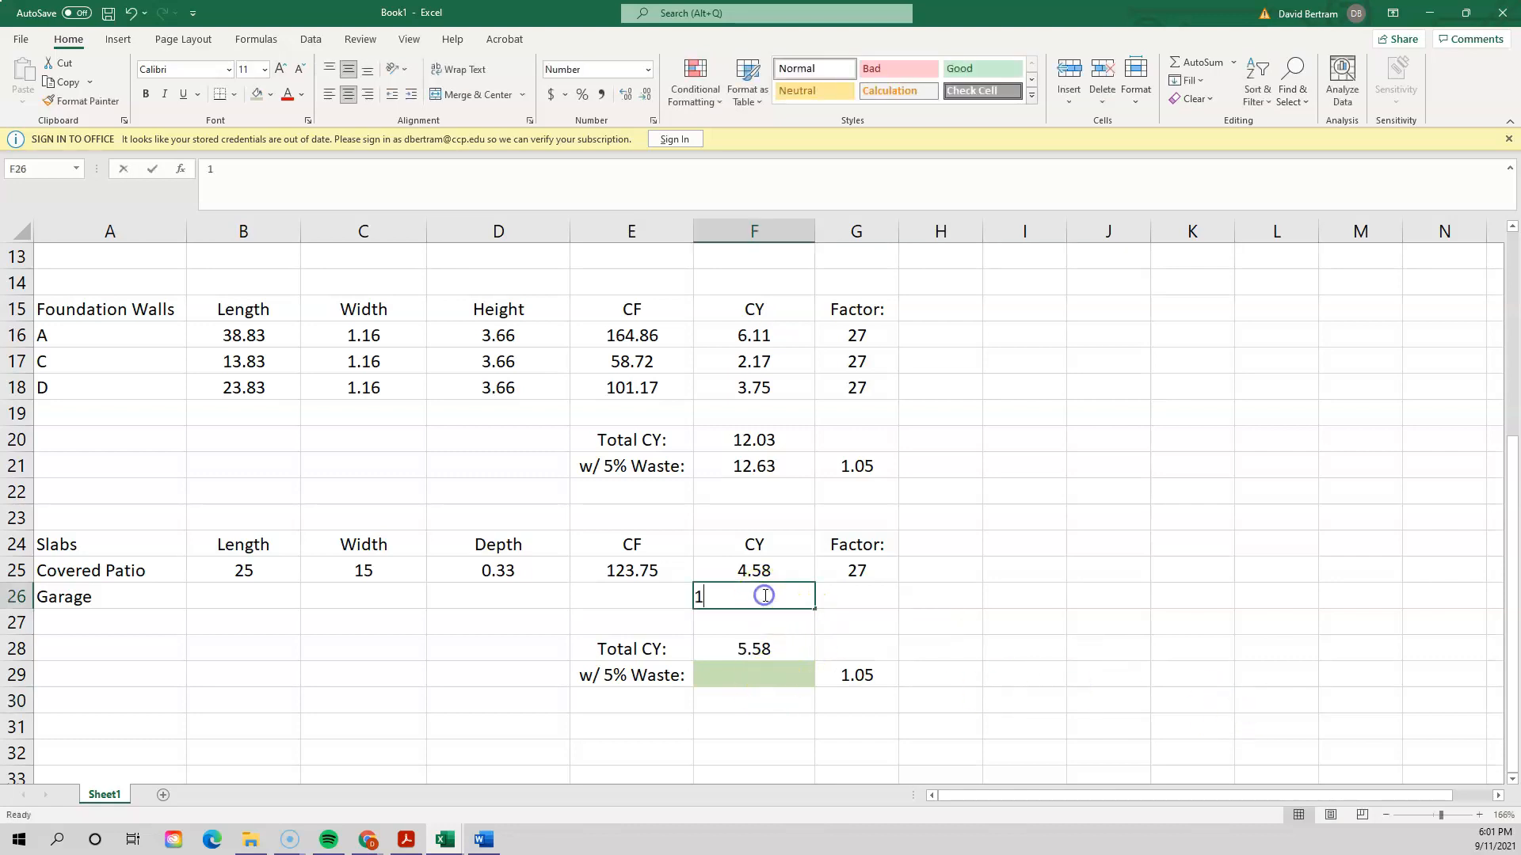
{"action": "key", "text": "BackSpace"}
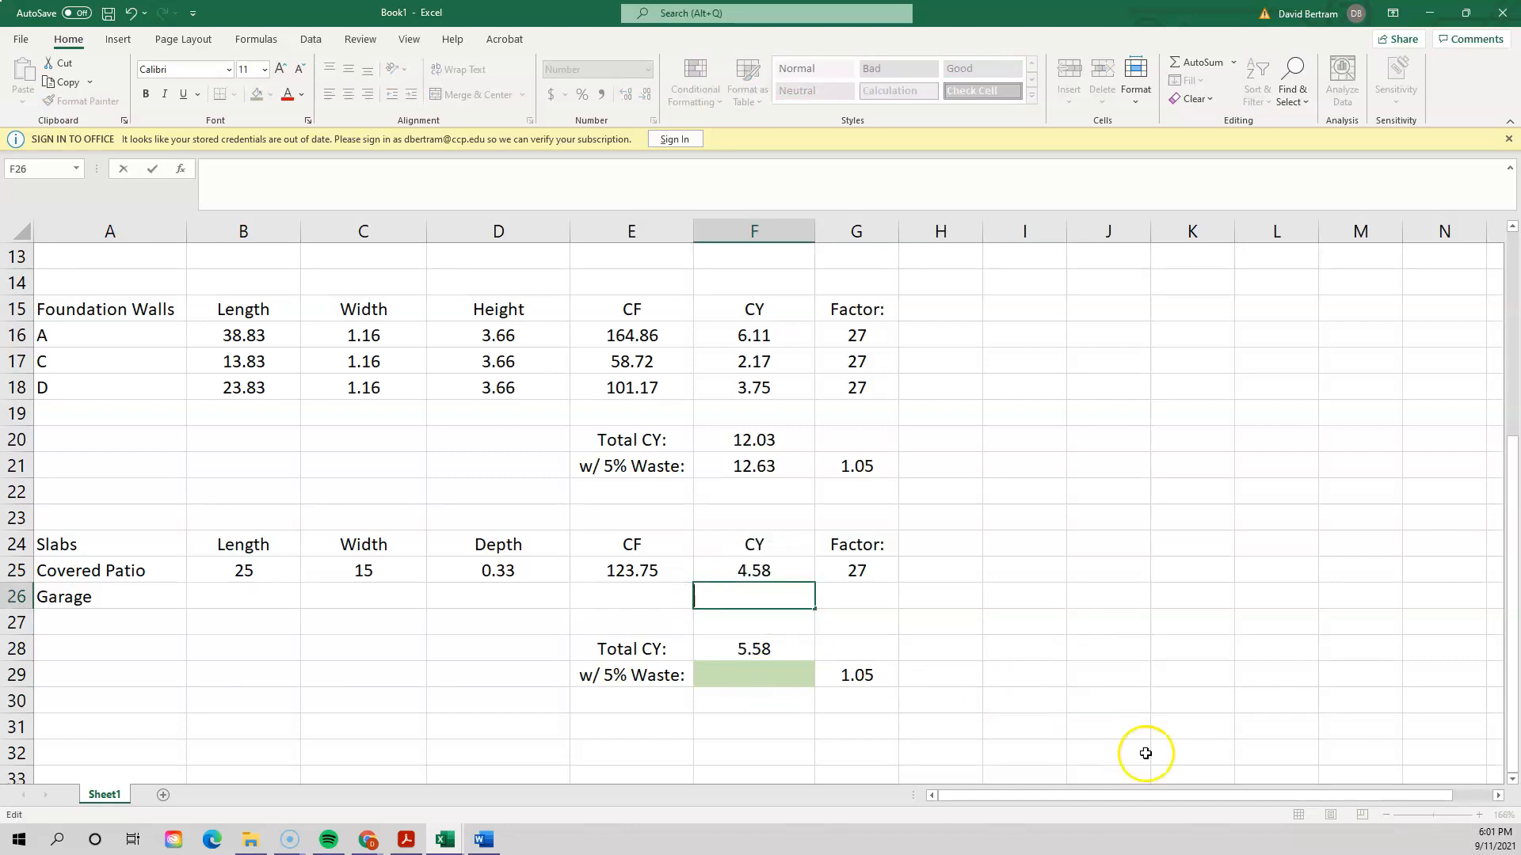
{"action": "left_click", "coordinate": [1143, 753]}
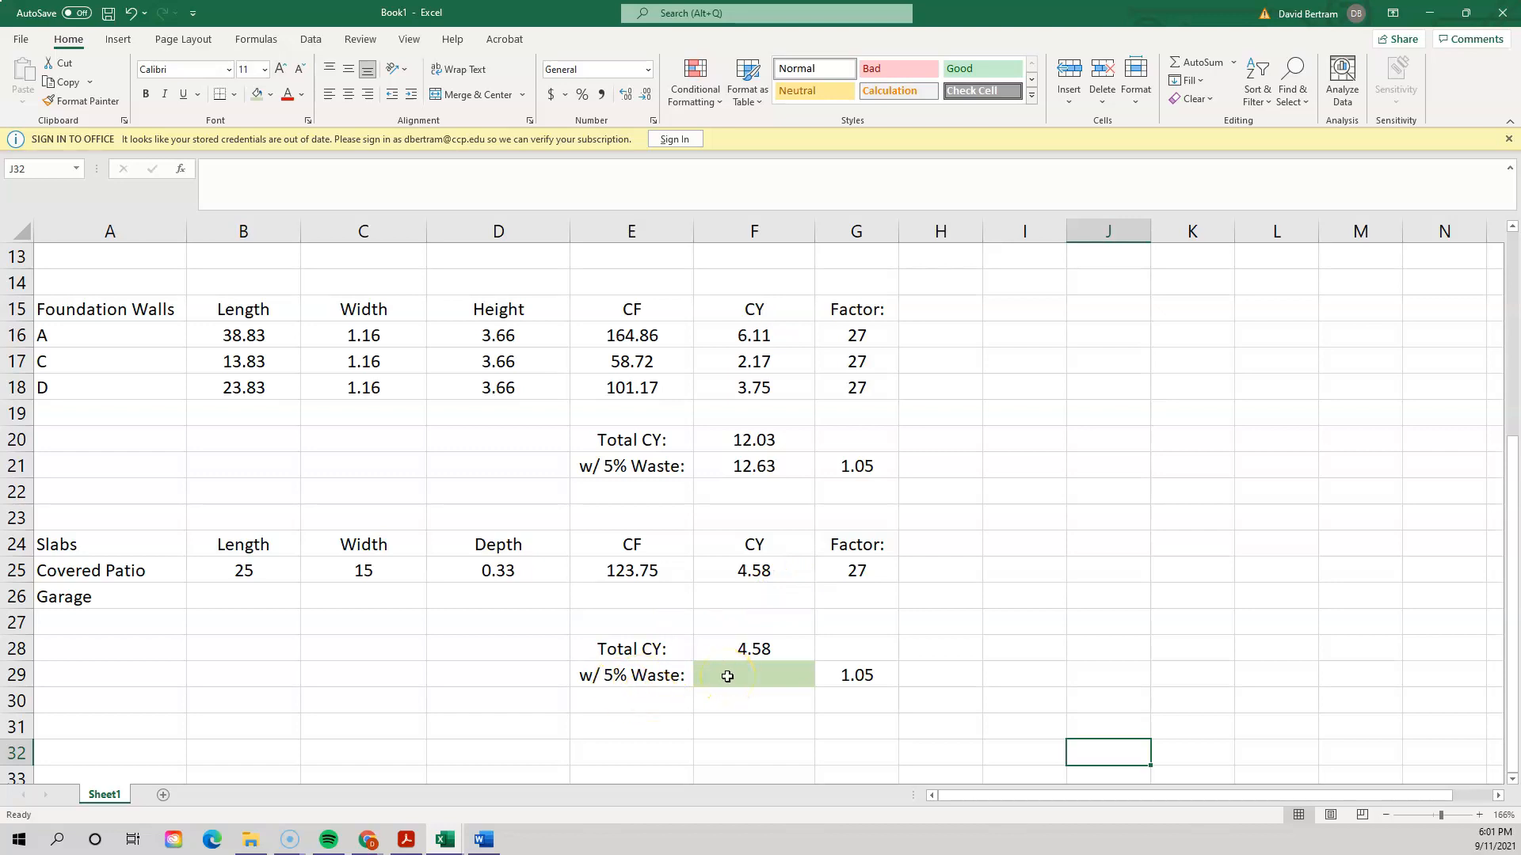
- Calculate the slabs' cubic yards with 5% waste in F29 using =F28*G29
{"action": "left_click", "coordinate": [783, 672]}
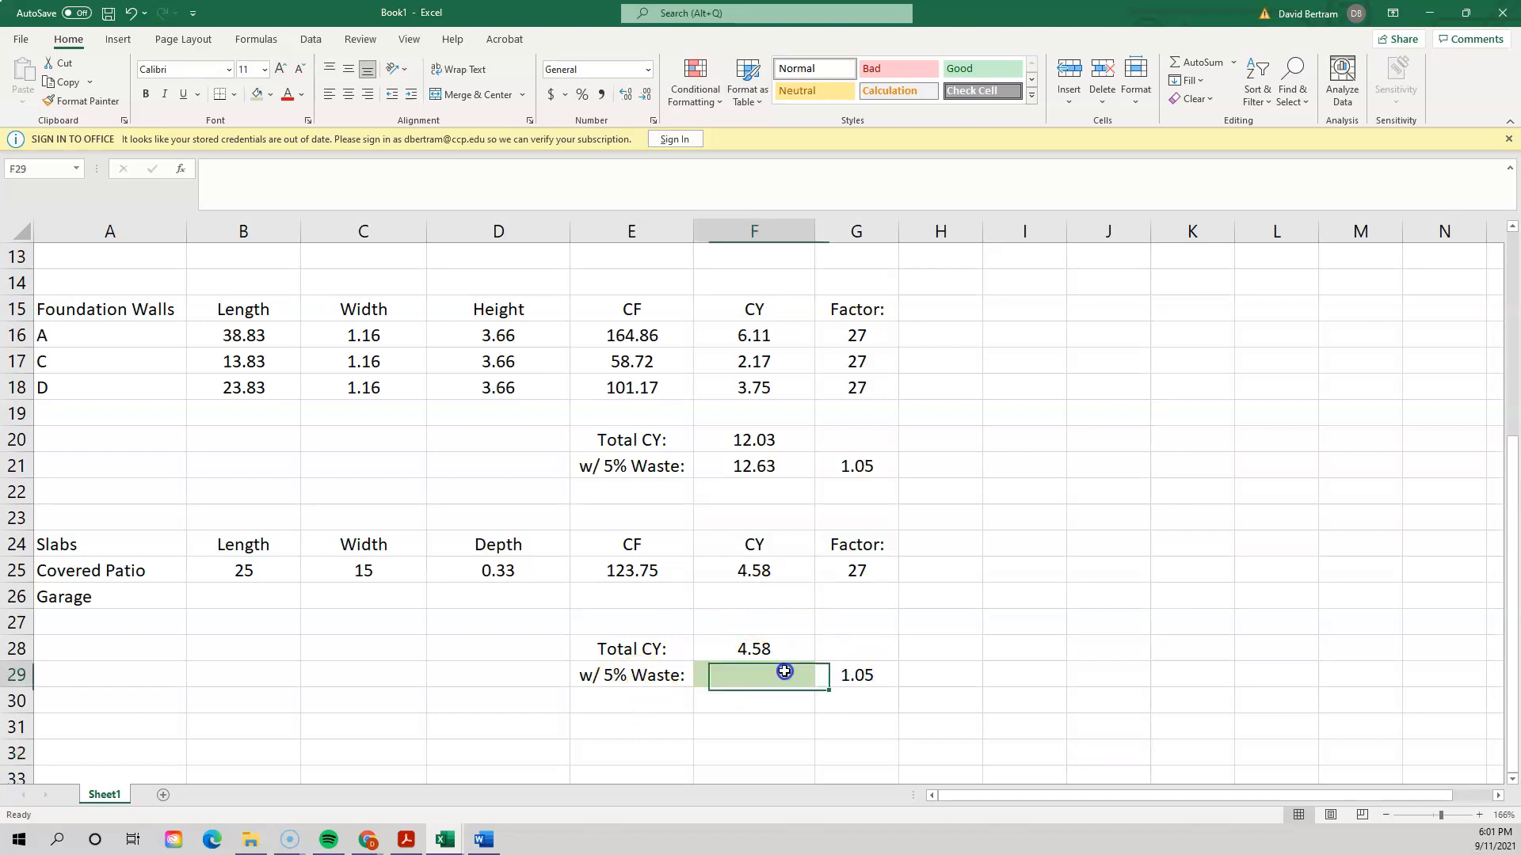
{"action": "type", "text": "="}
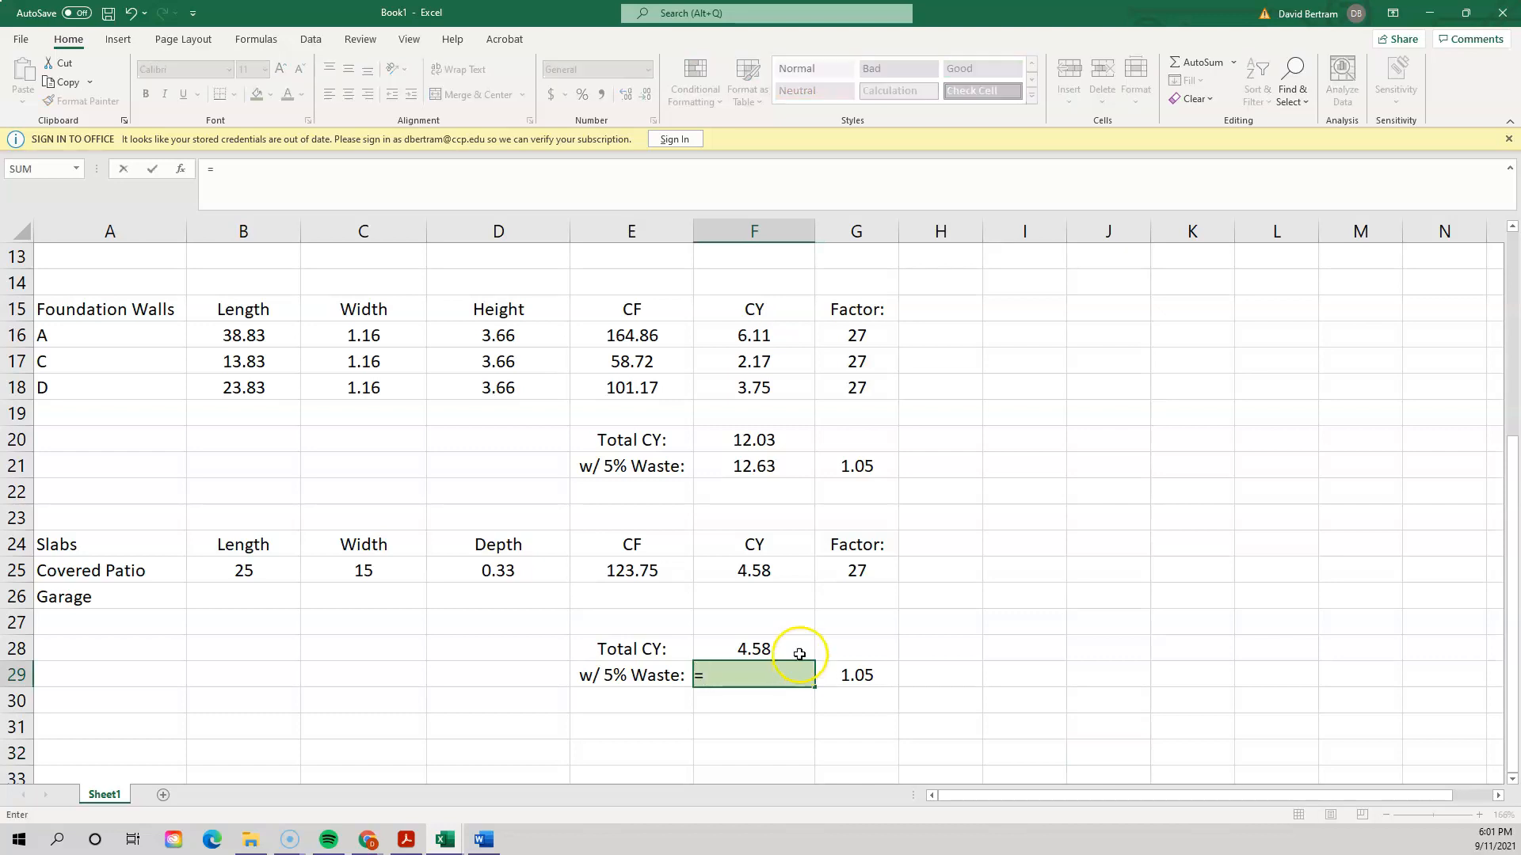
{"action": "left_click", "coordinate": [780, 647]}
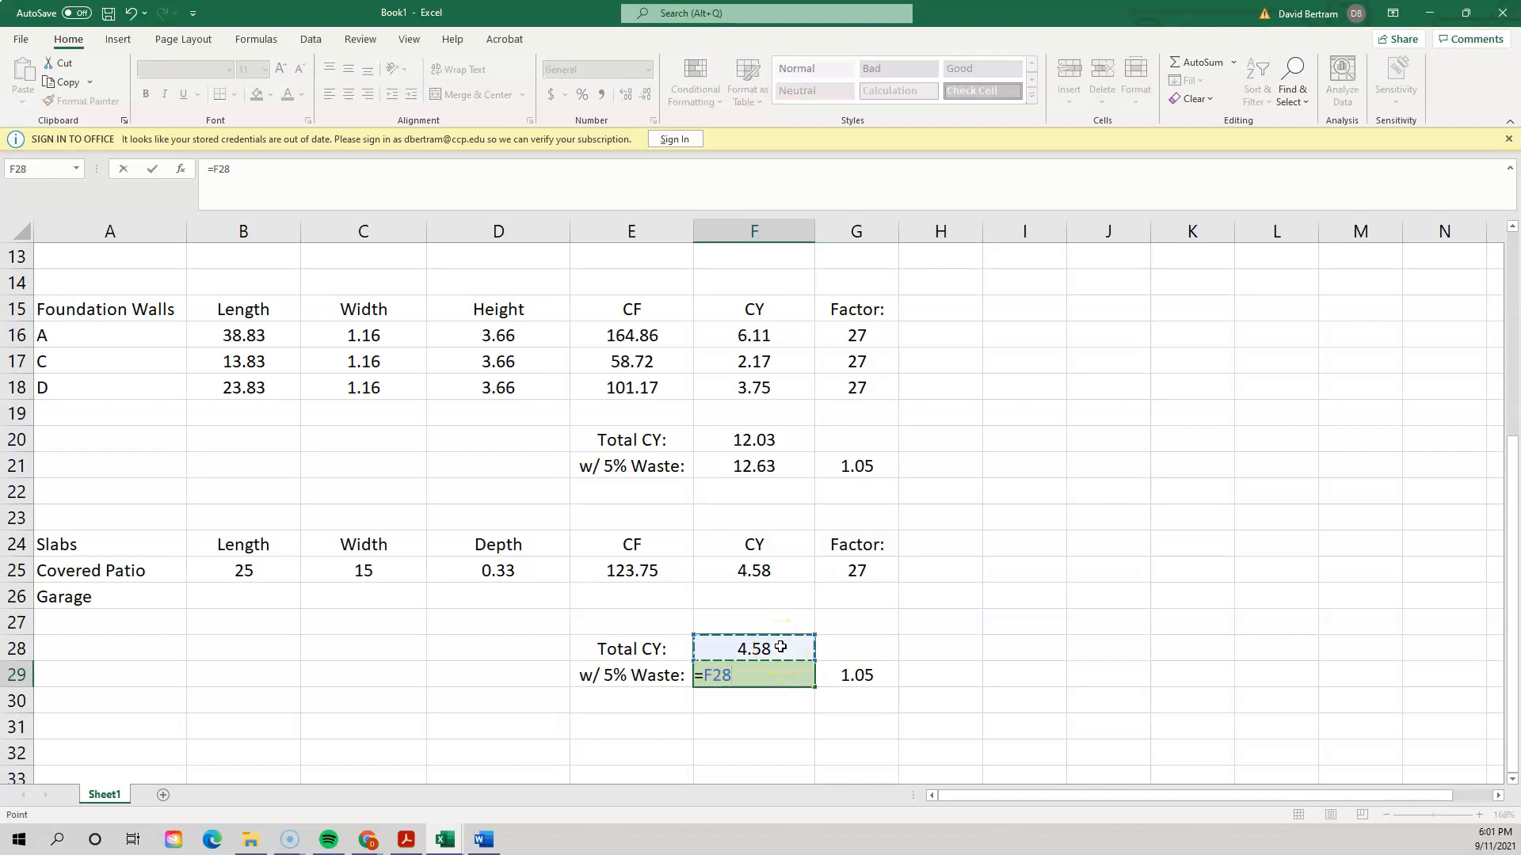
{"action": "type", "text": "*"}
{"action": "left_click", "coordinate": [851, 679]}
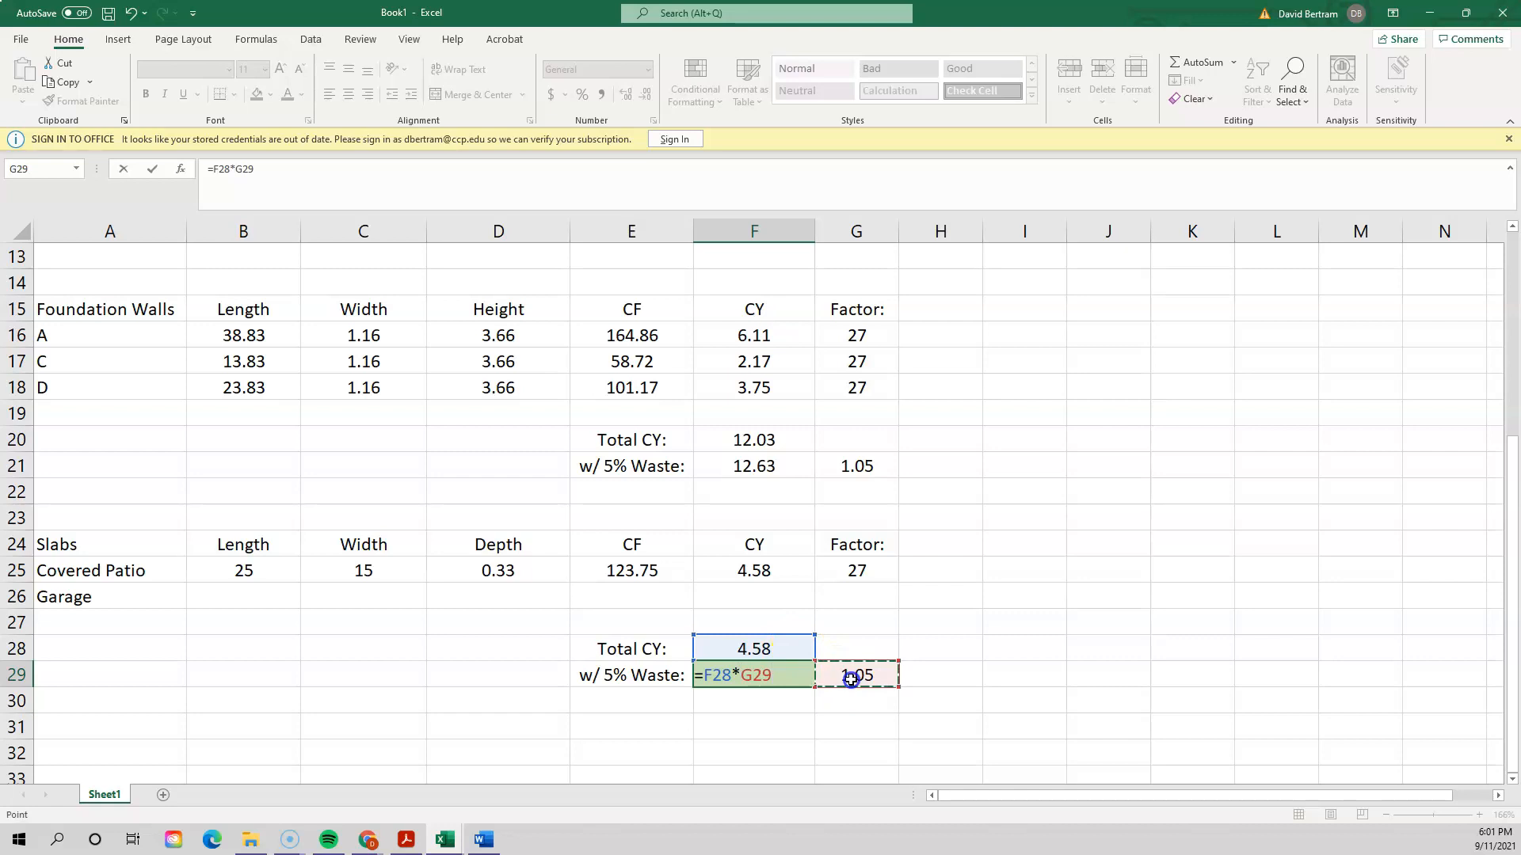
{"action": "key", "text": "Return"}
{"action": "left_click", "coordinate": [1192, 723]}
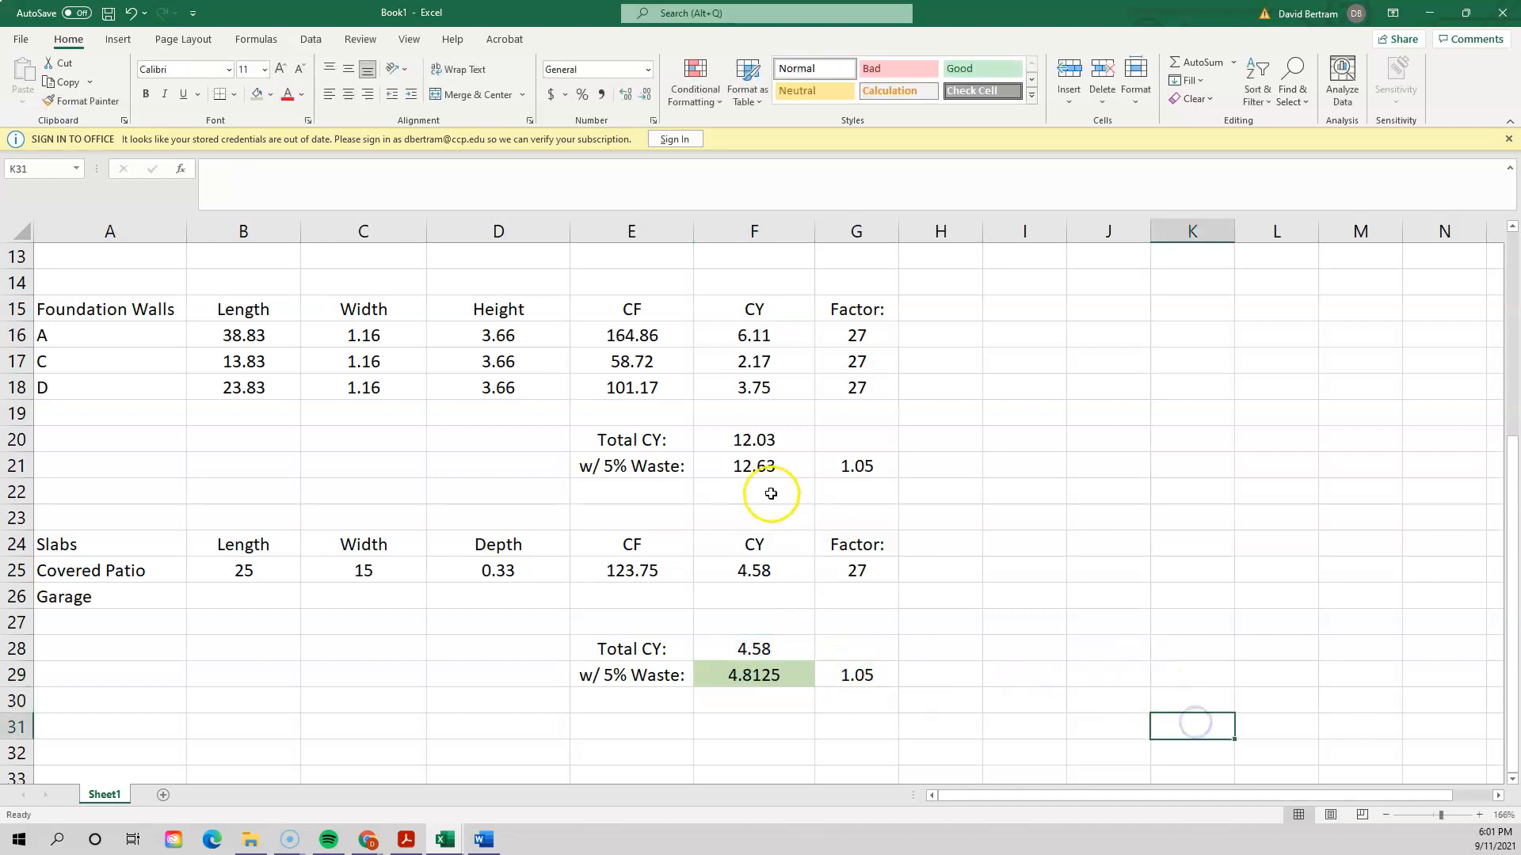
- Fill the foundation walls' waste result cell F21 with the same light green as F29
{"action": "left_click", "coordinate": [762, 462]}
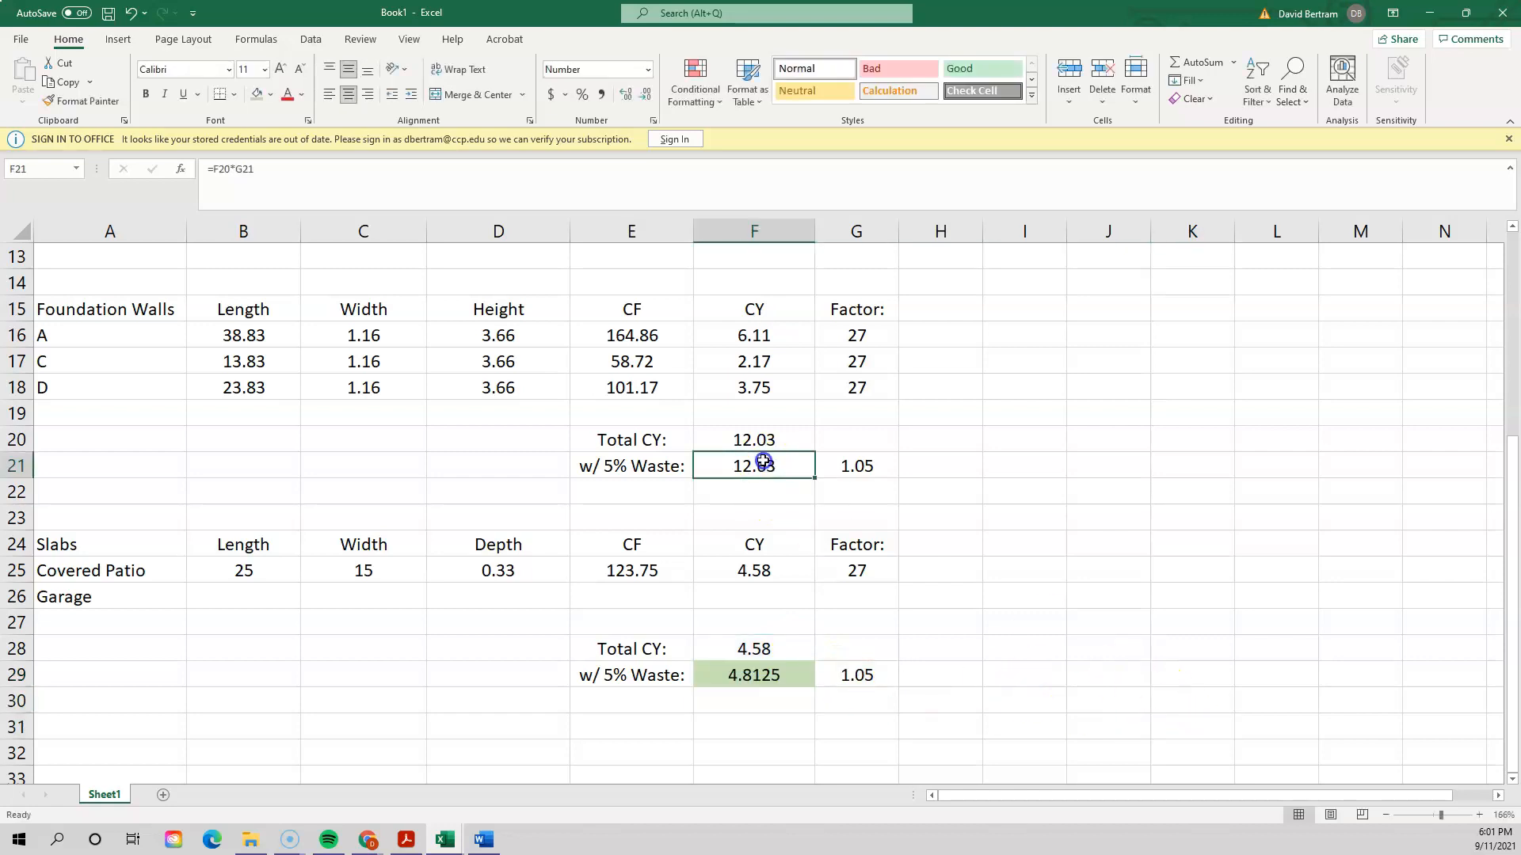
{"action": "left_click", "coordinate": [253, 97]}
{"action": "left_click", "coordinate": [1161, 458]}
- Enter the label "Grand Total" in E32 below the slab section
{"action": "left_click", "coordinate": [588, 753]}
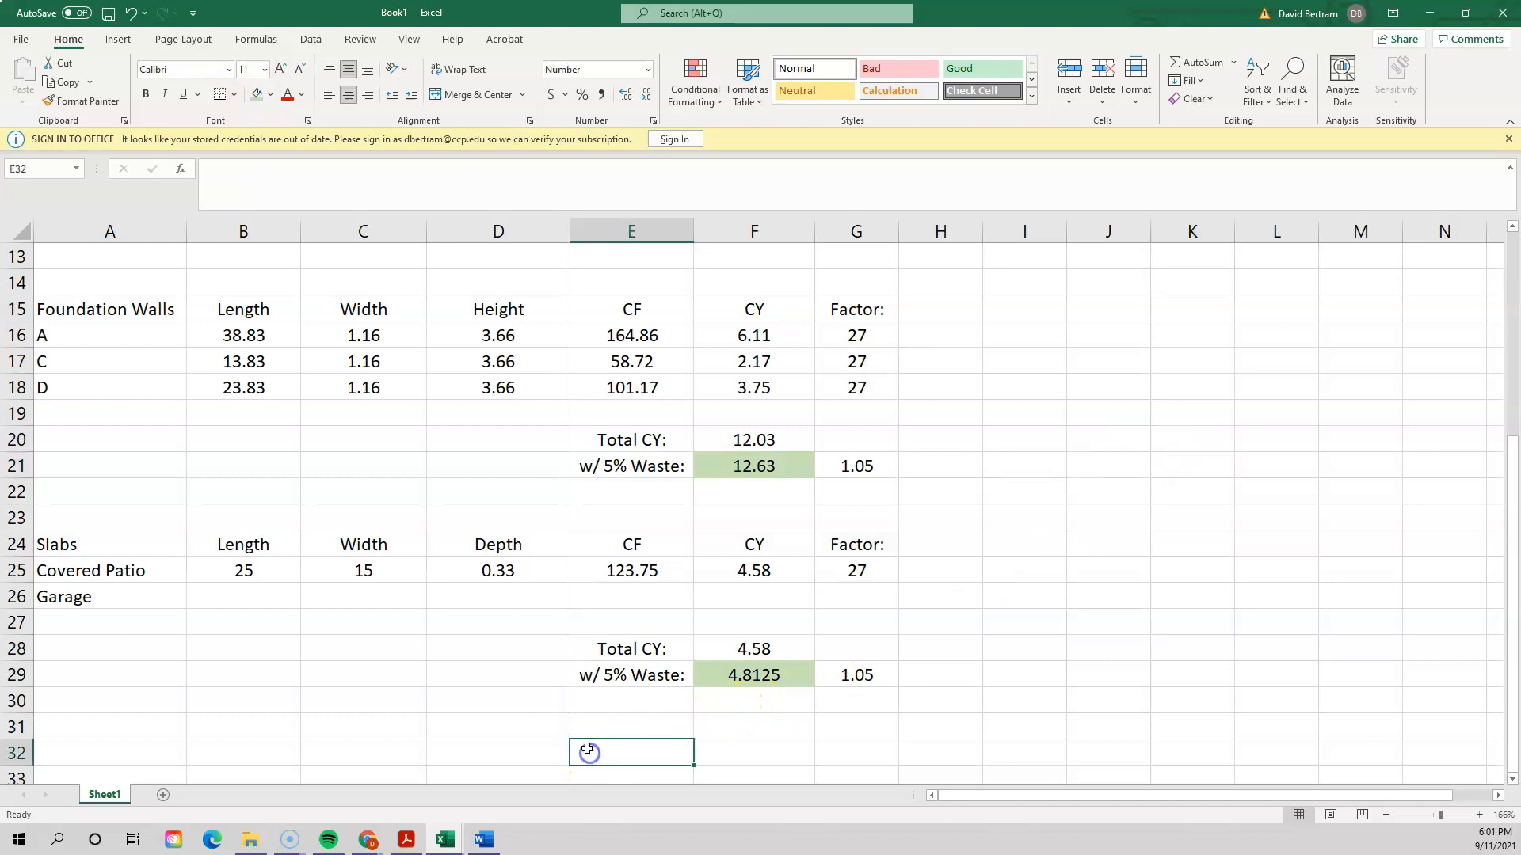
{"action": "type", "text": "Grand Total"}
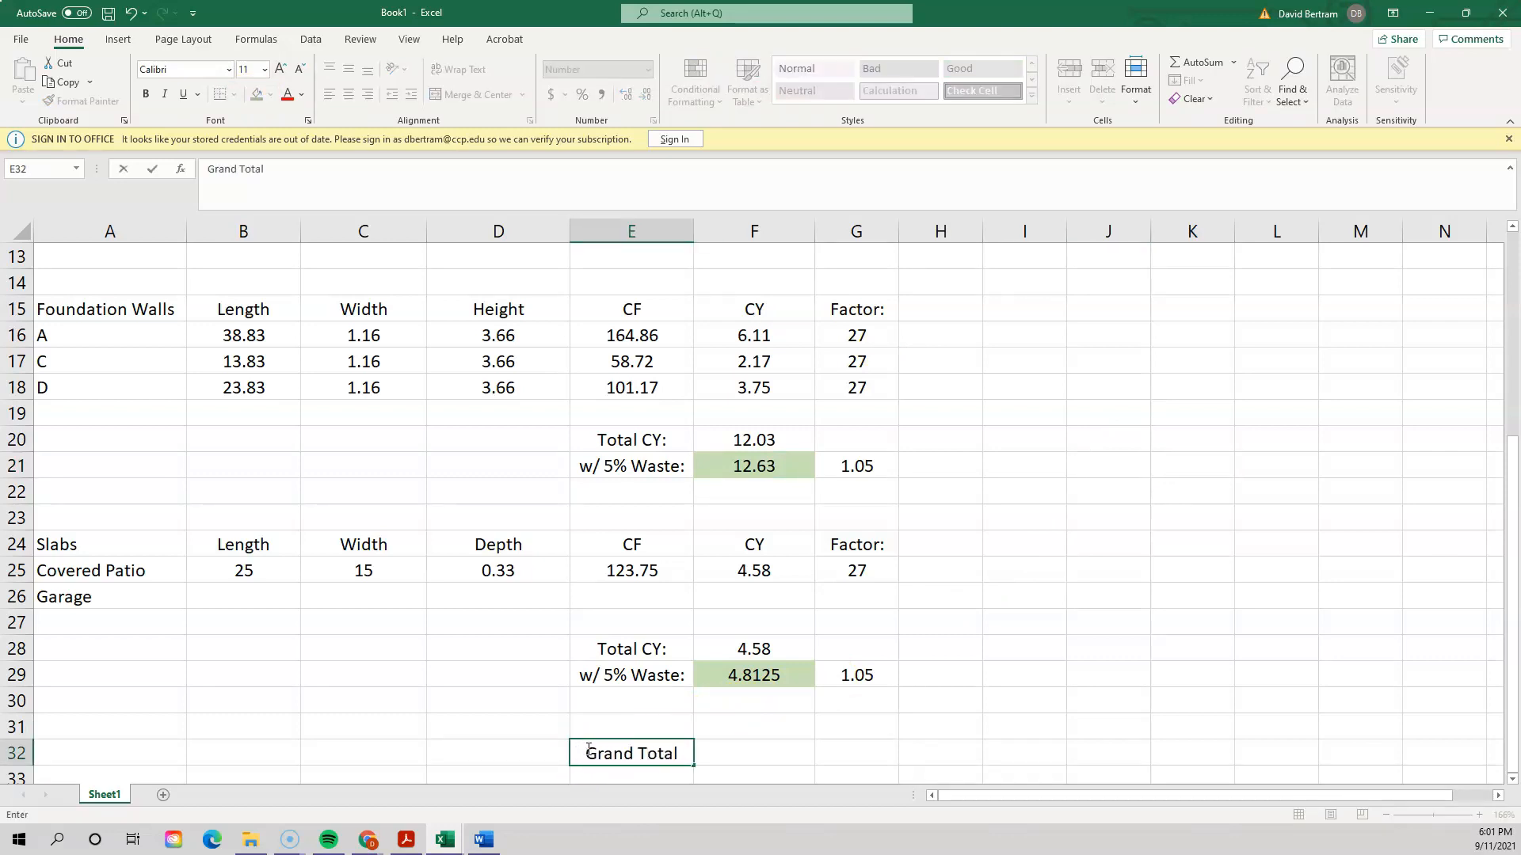
{"action": "left_click", "coordinate": [1071, 716]}
- Add the two waste-adjusted totals for foundation walls and slabs in F32 with =sum(F21,F29)
{"action": "left_click", "coordinate": [776, 756]}
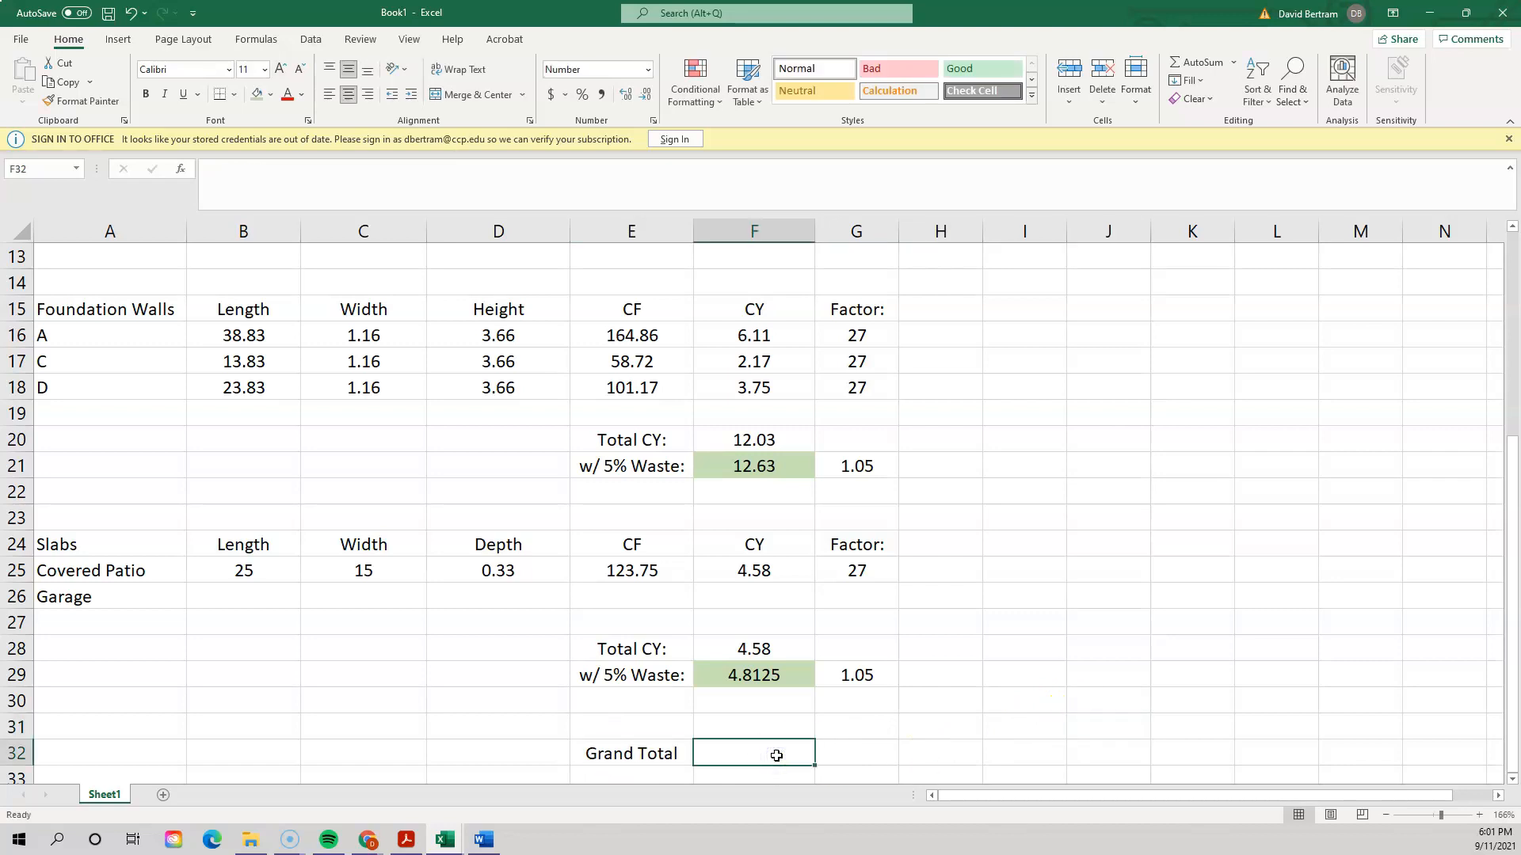
{"action": "type", "text": "="}
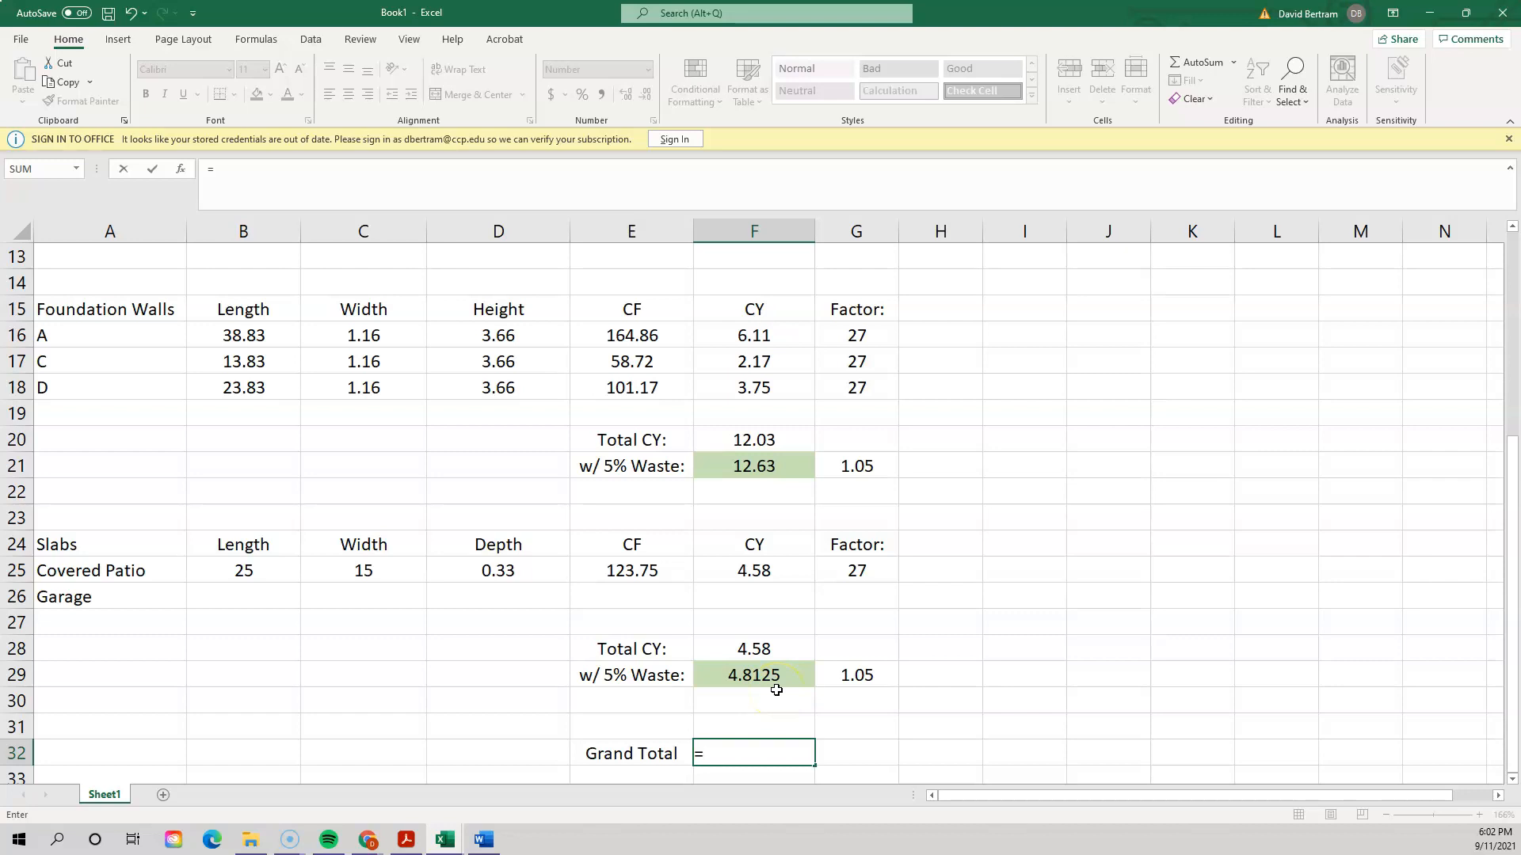
{"action": "type", "text": "sum("}
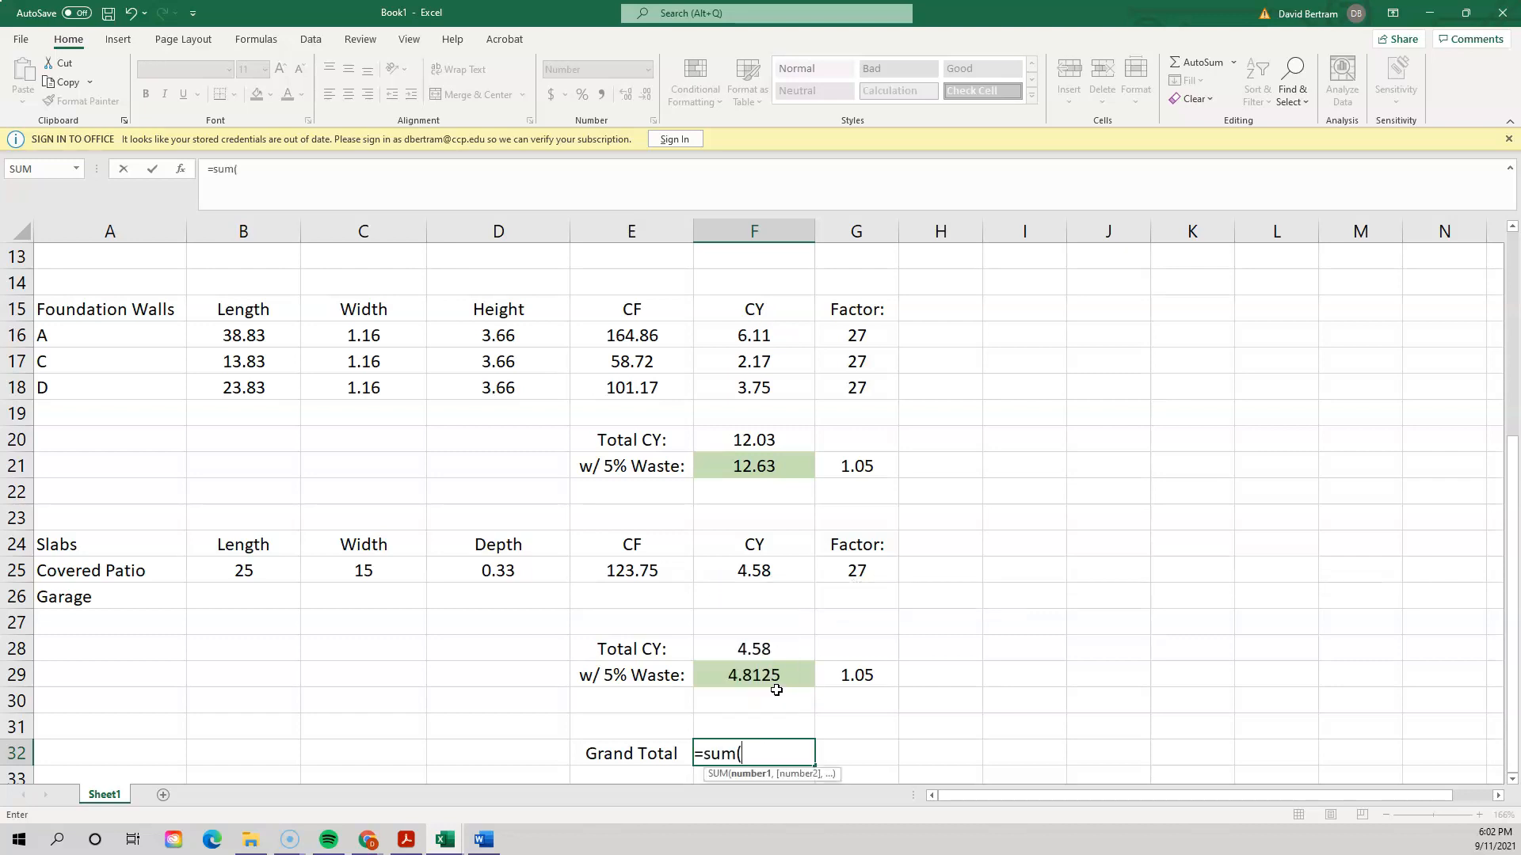
{"action": "left_click", "coordinate": [775, 682]}
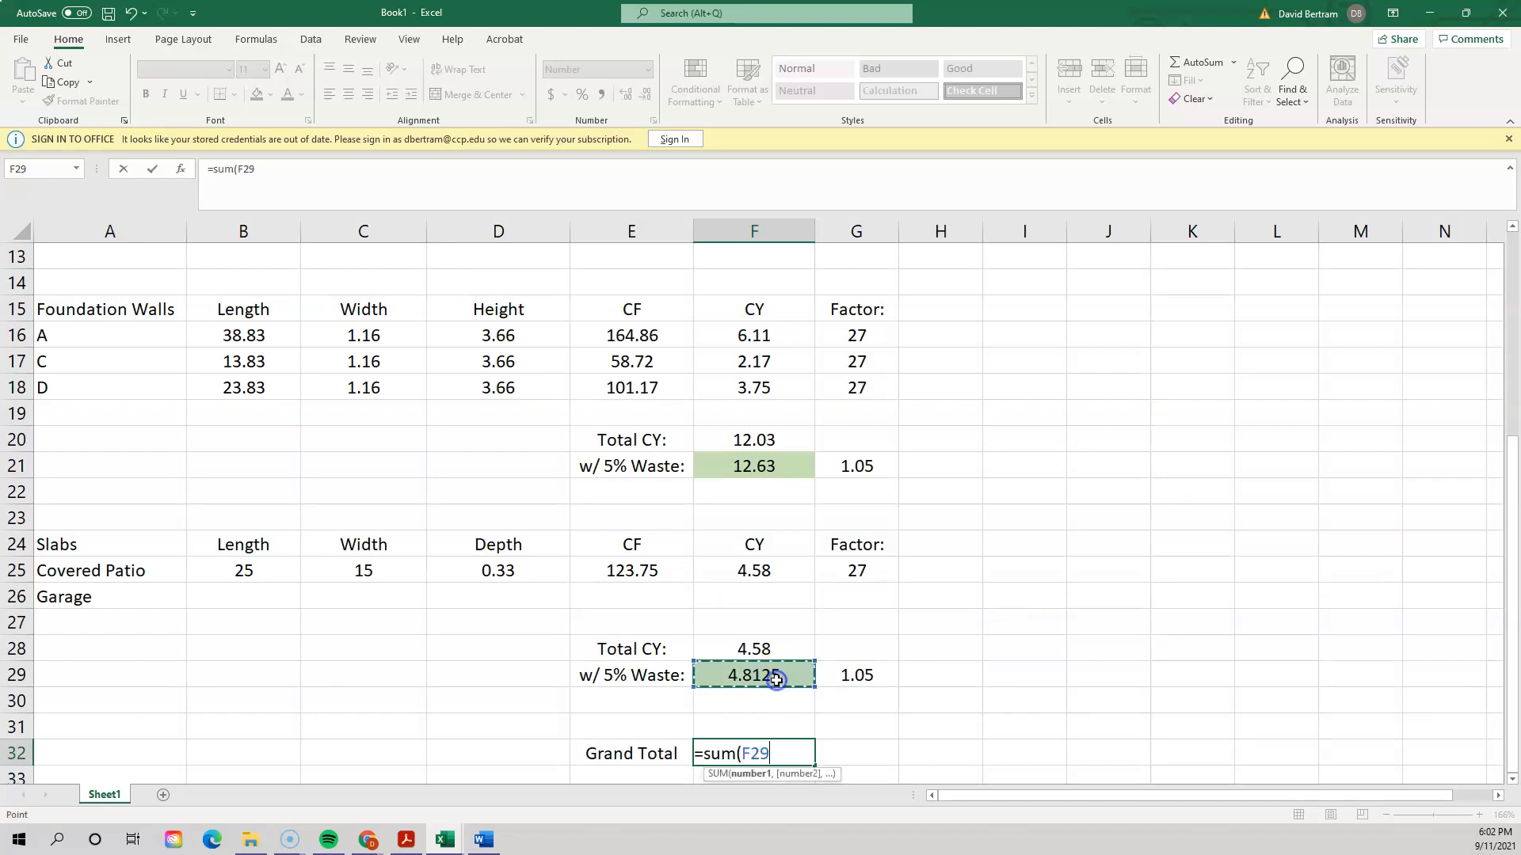
{"action": "left_click", "coordinate": [774, 466]}
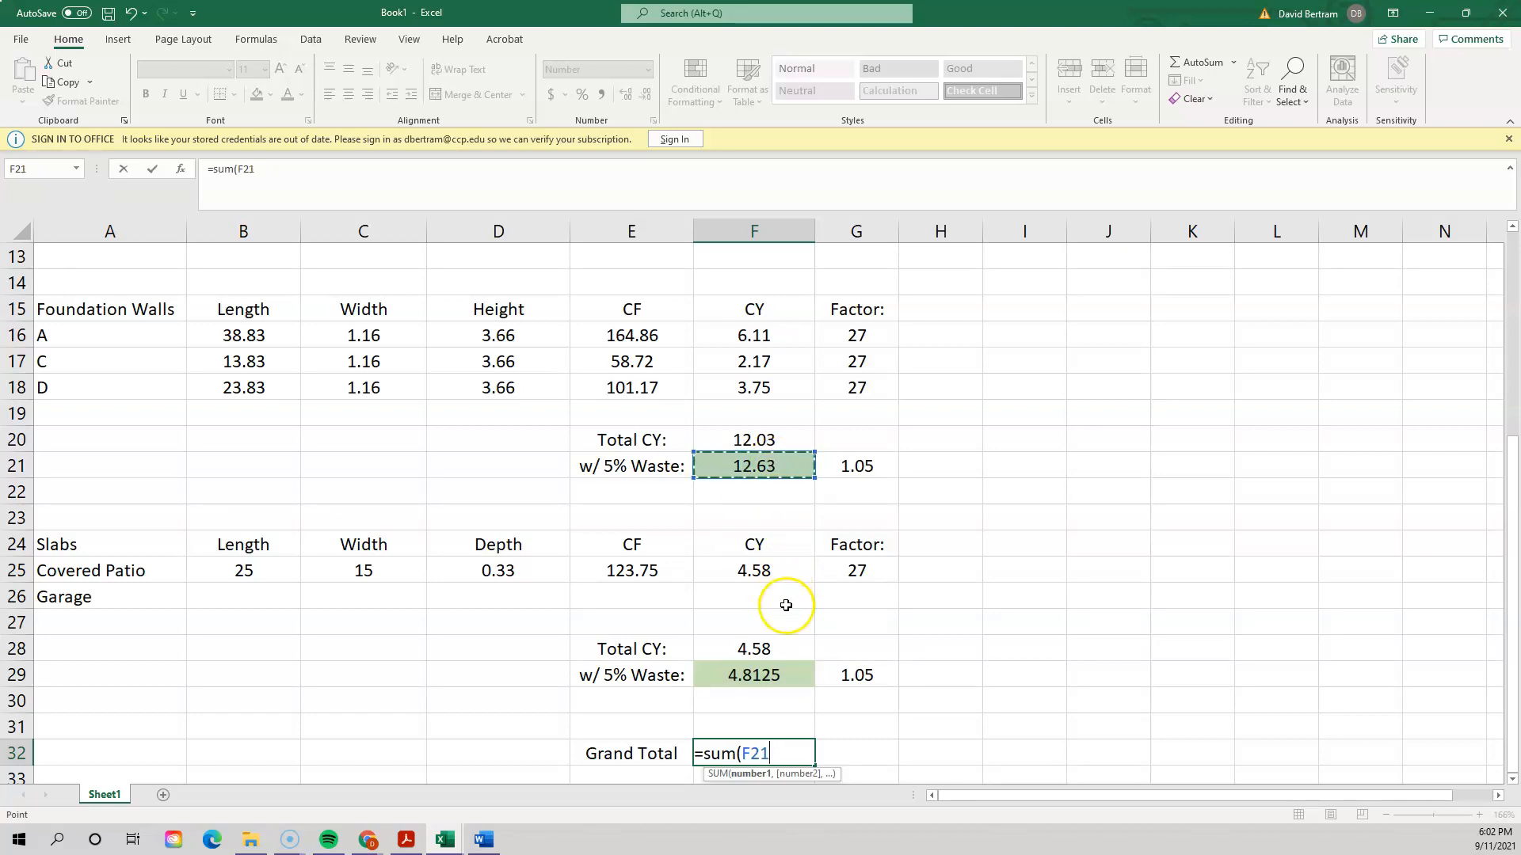
{"action": "type", "text": ","}
{"action": "left_click", "coordinate": [774, 671]}
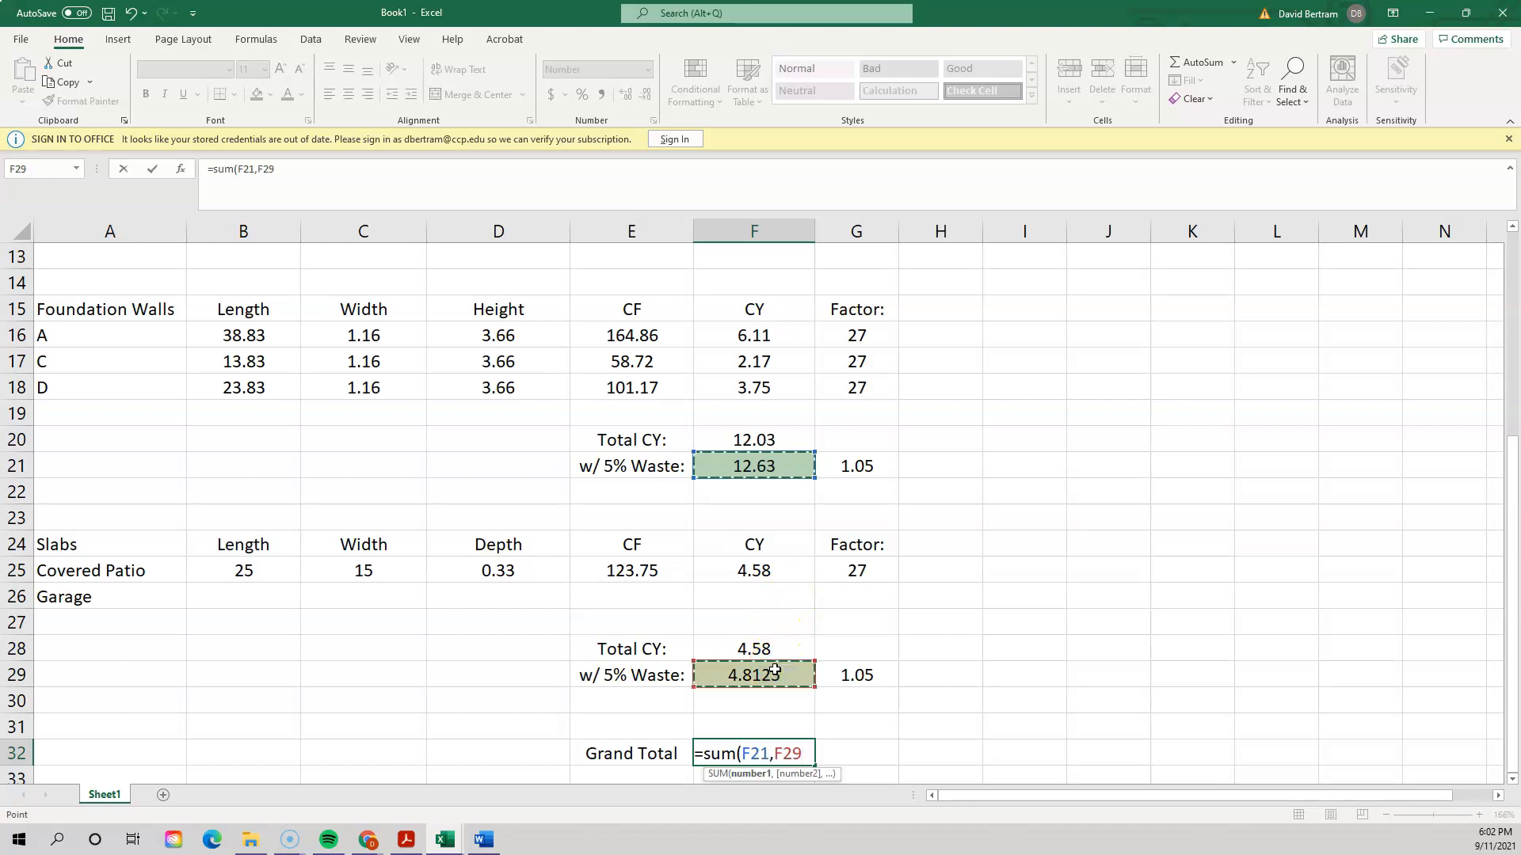
{"action": "type", "text": ")"}
{"action": "key", "text": "Return"}
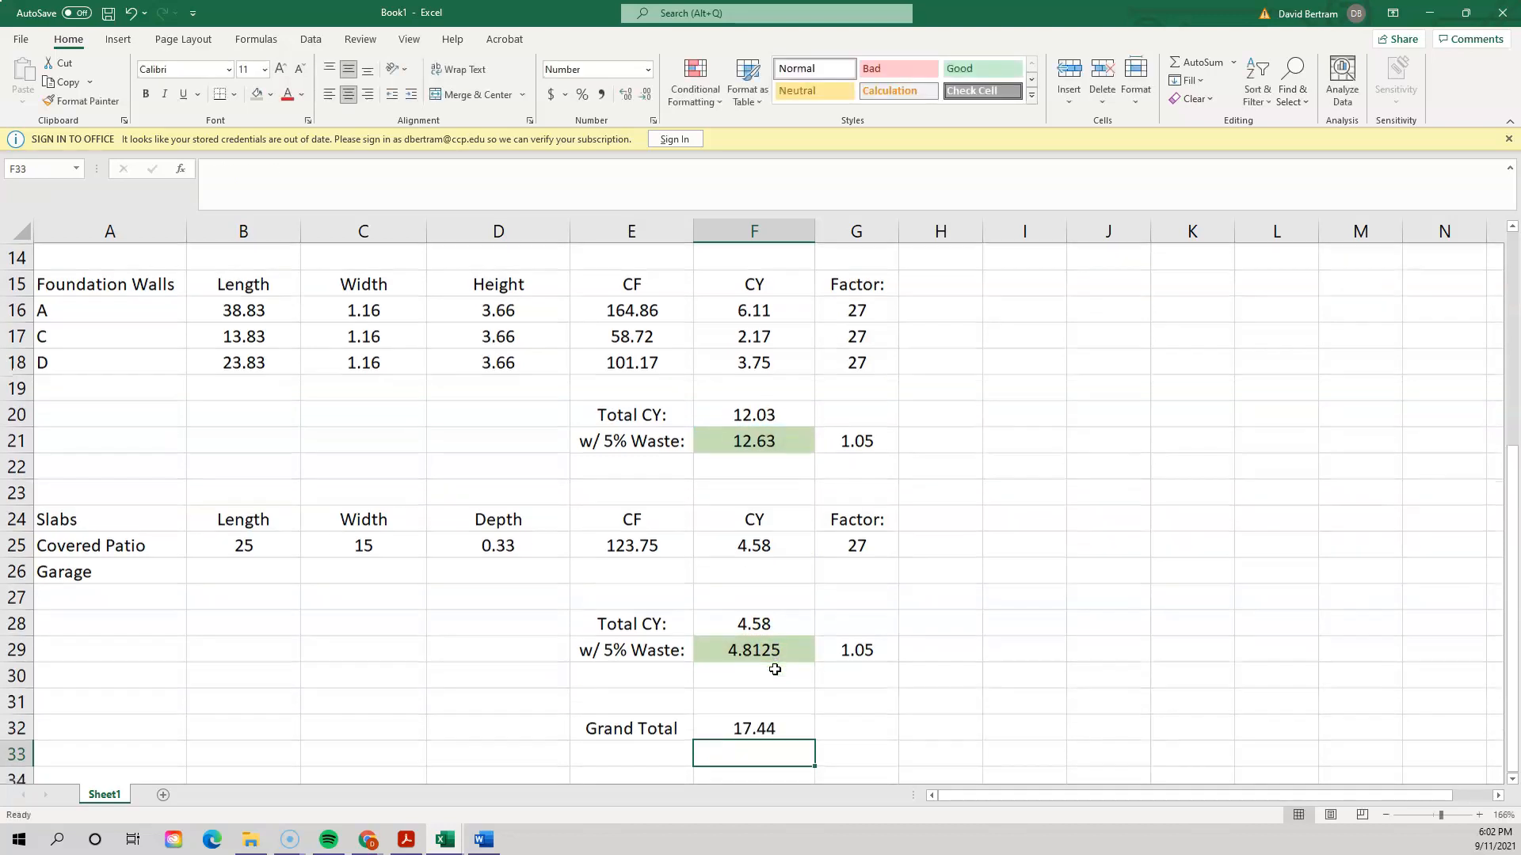
{"action": "left_click", "coordinate": [1109, 700]}
- Fill the grand total cell F32 with light blue
{"action": "left_click", "coordinate": [794, 728]}
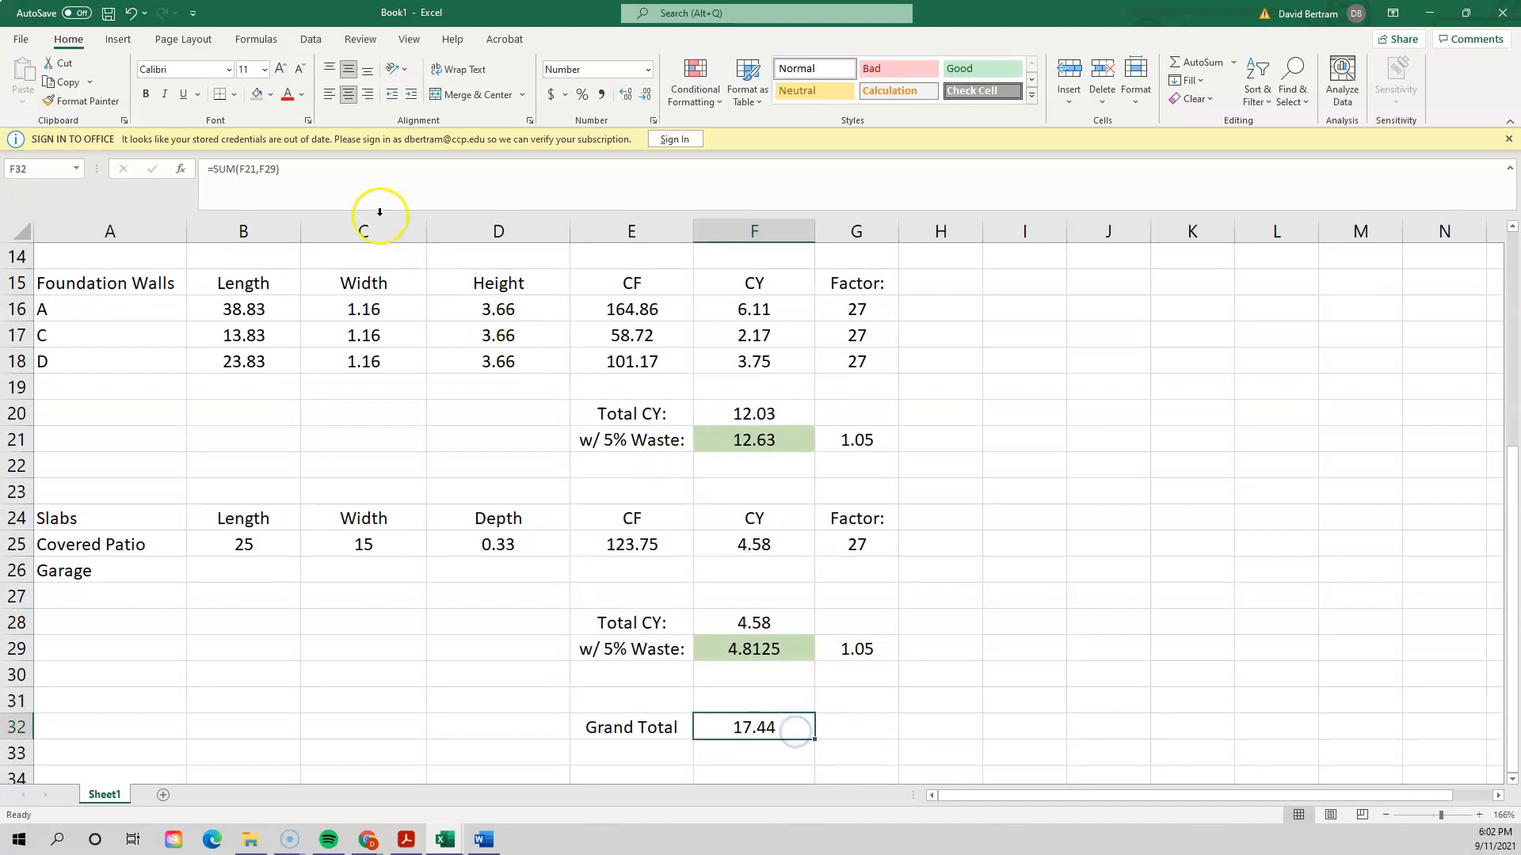
{"action": "left_click", "coordinate": [270, 94]}
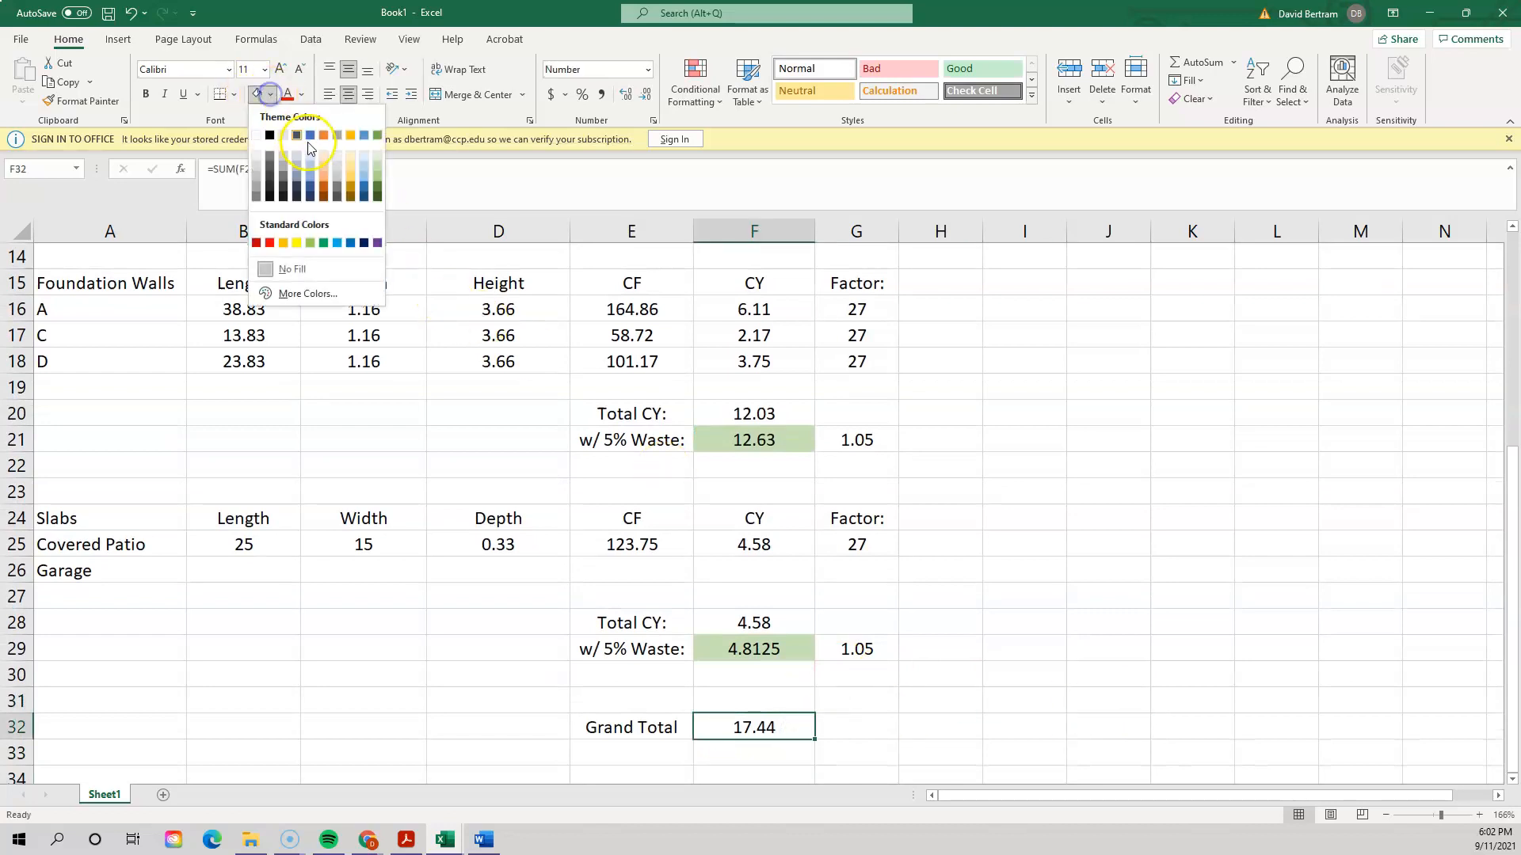
{"action": "left_click", "coordinate": [363, 170]}
{"action": "left_click", "coordinate": [1271, 545]}
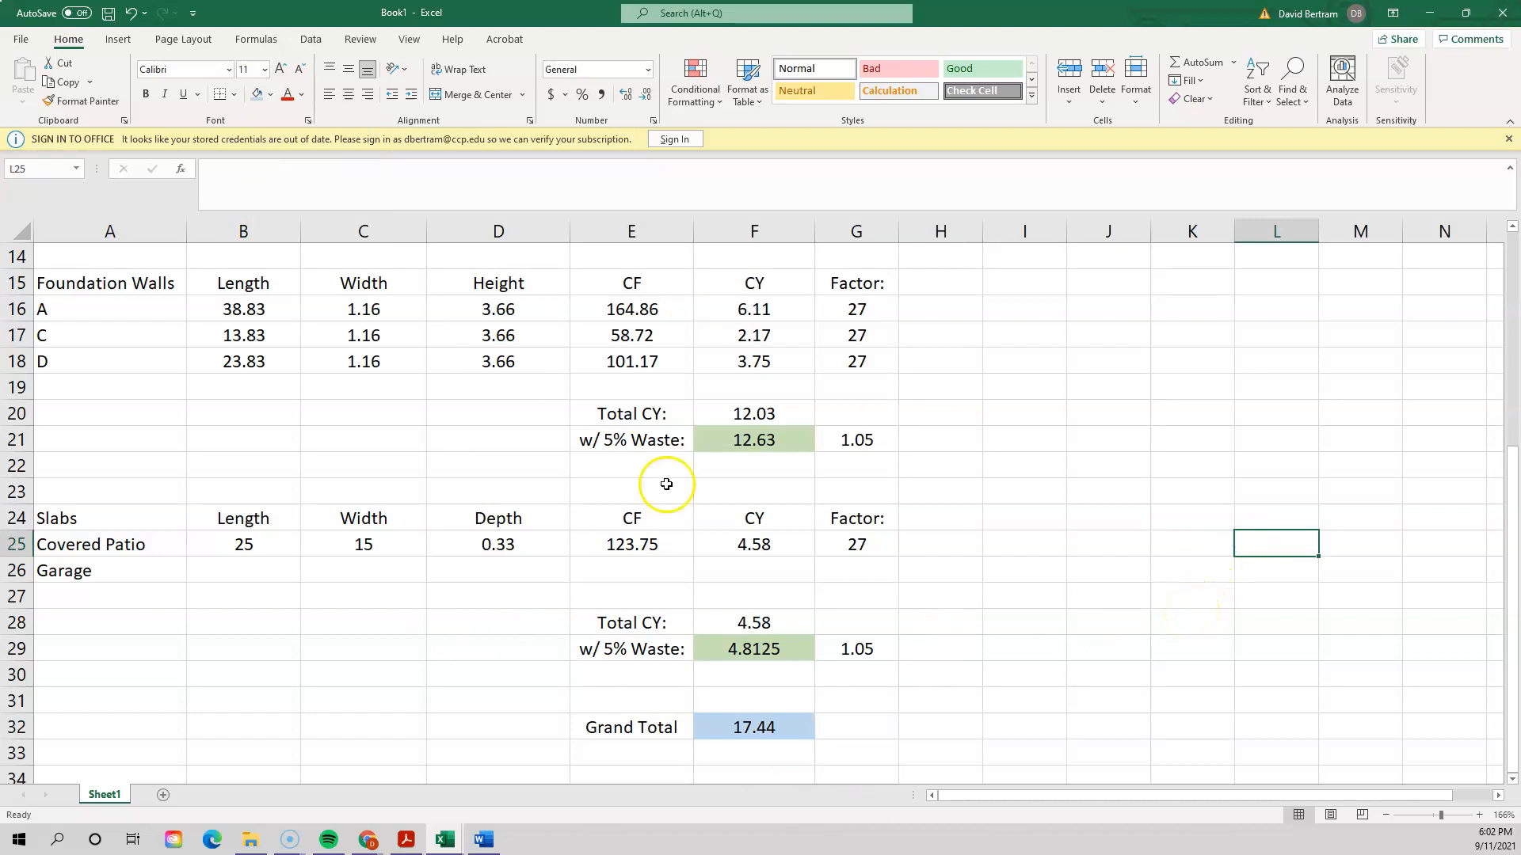
- Try inserting a blank row above foundation wall D at row 18, and undo the insertion
{"action": "left_click", "coordinate": [17, 361]}
{"action": "right_click", "coordinate": [17, 362]}
{"action": "left_click", "coordinate": [63, 494]}
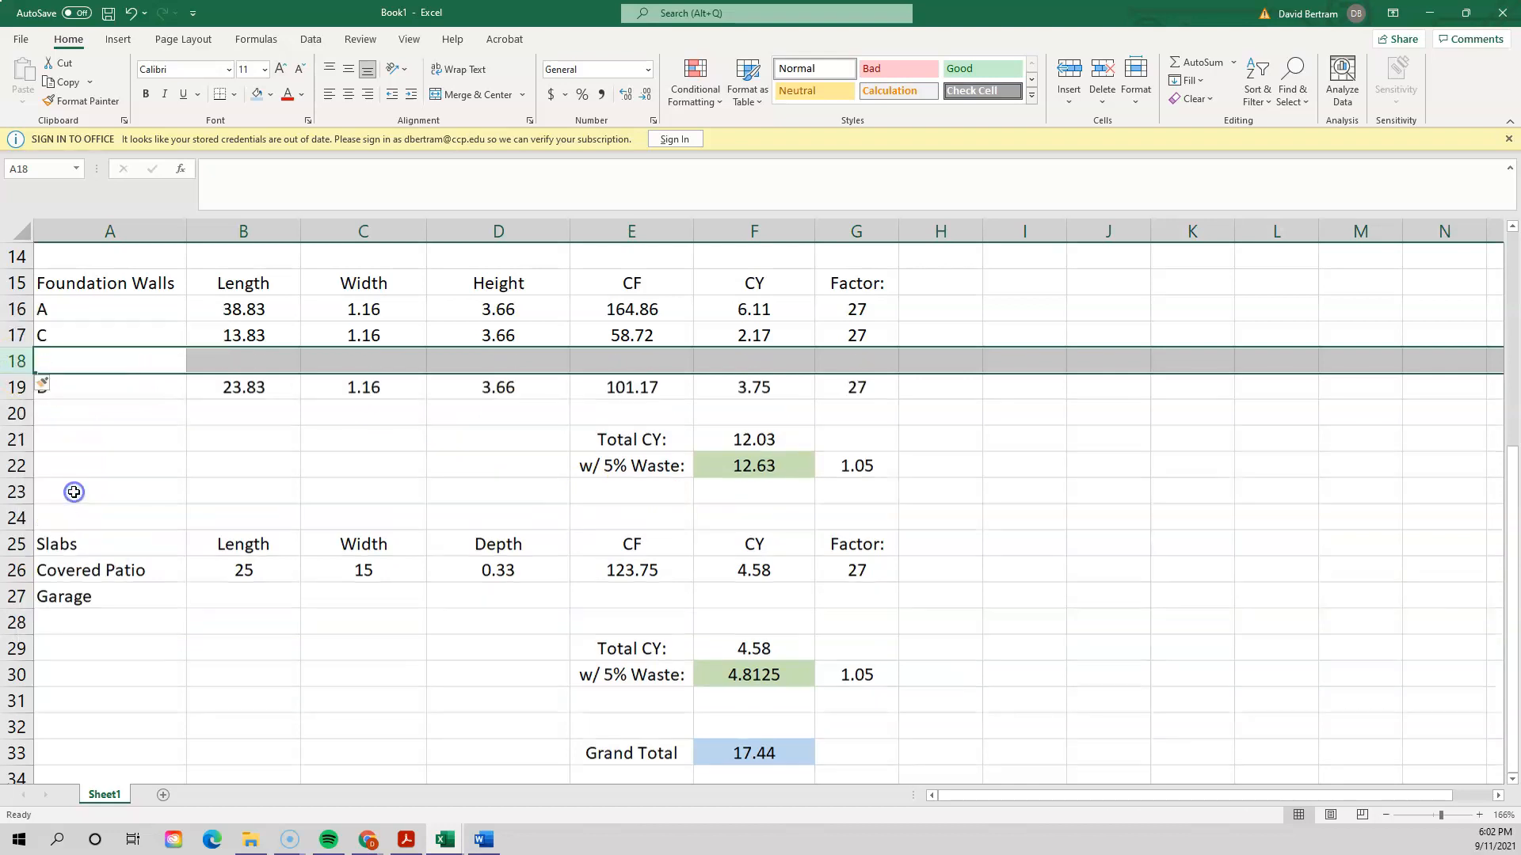
{"action": "left_click", "coordinate": [208, 467]}
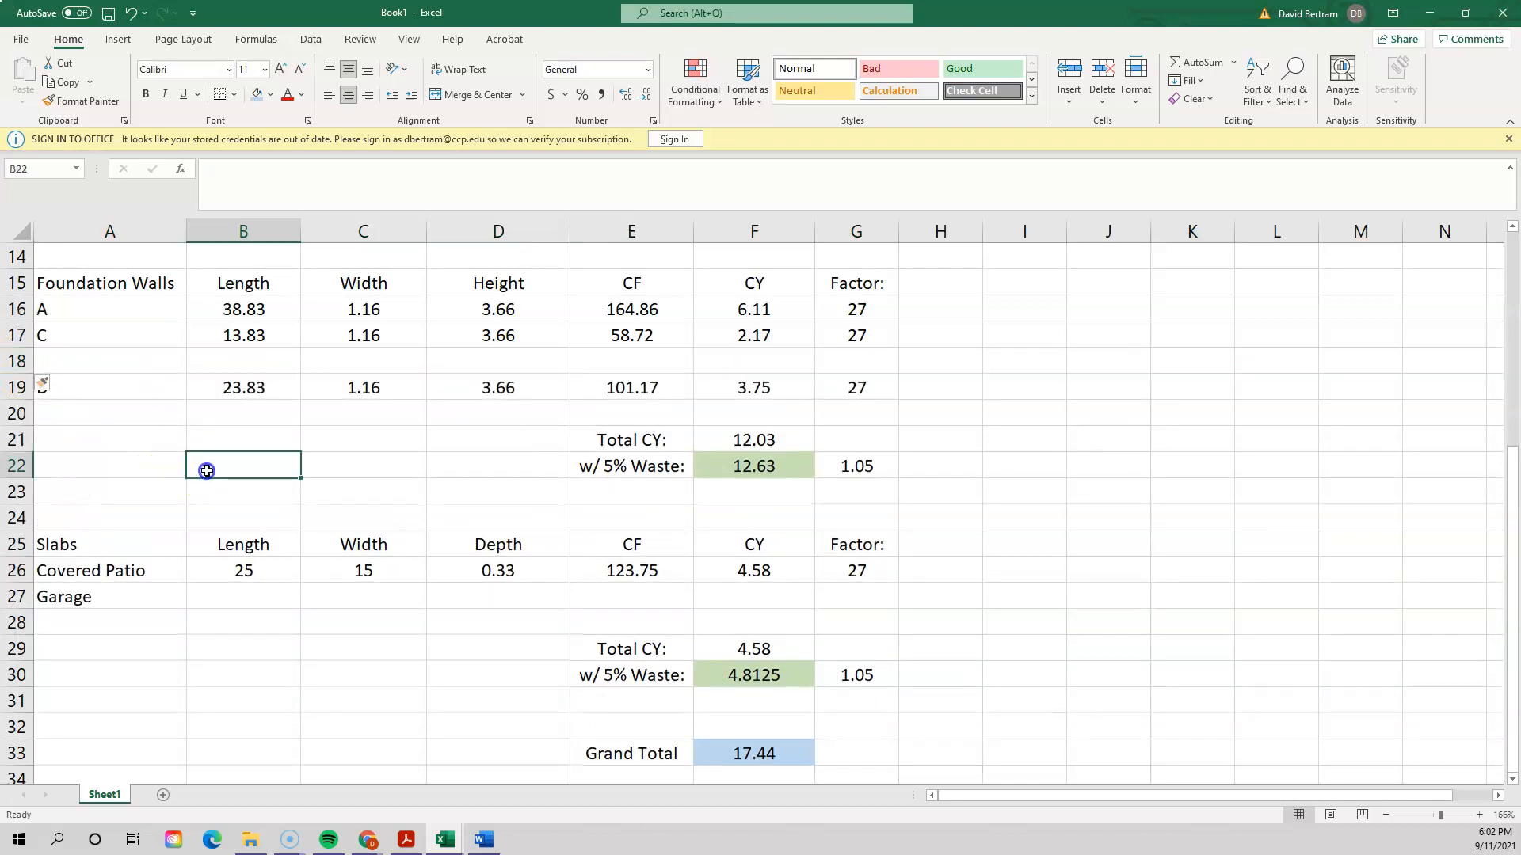
{"action": "left_click", "coordinate": [131, 13]}
{"action": "left_click", "coordinate": [471, 505]}
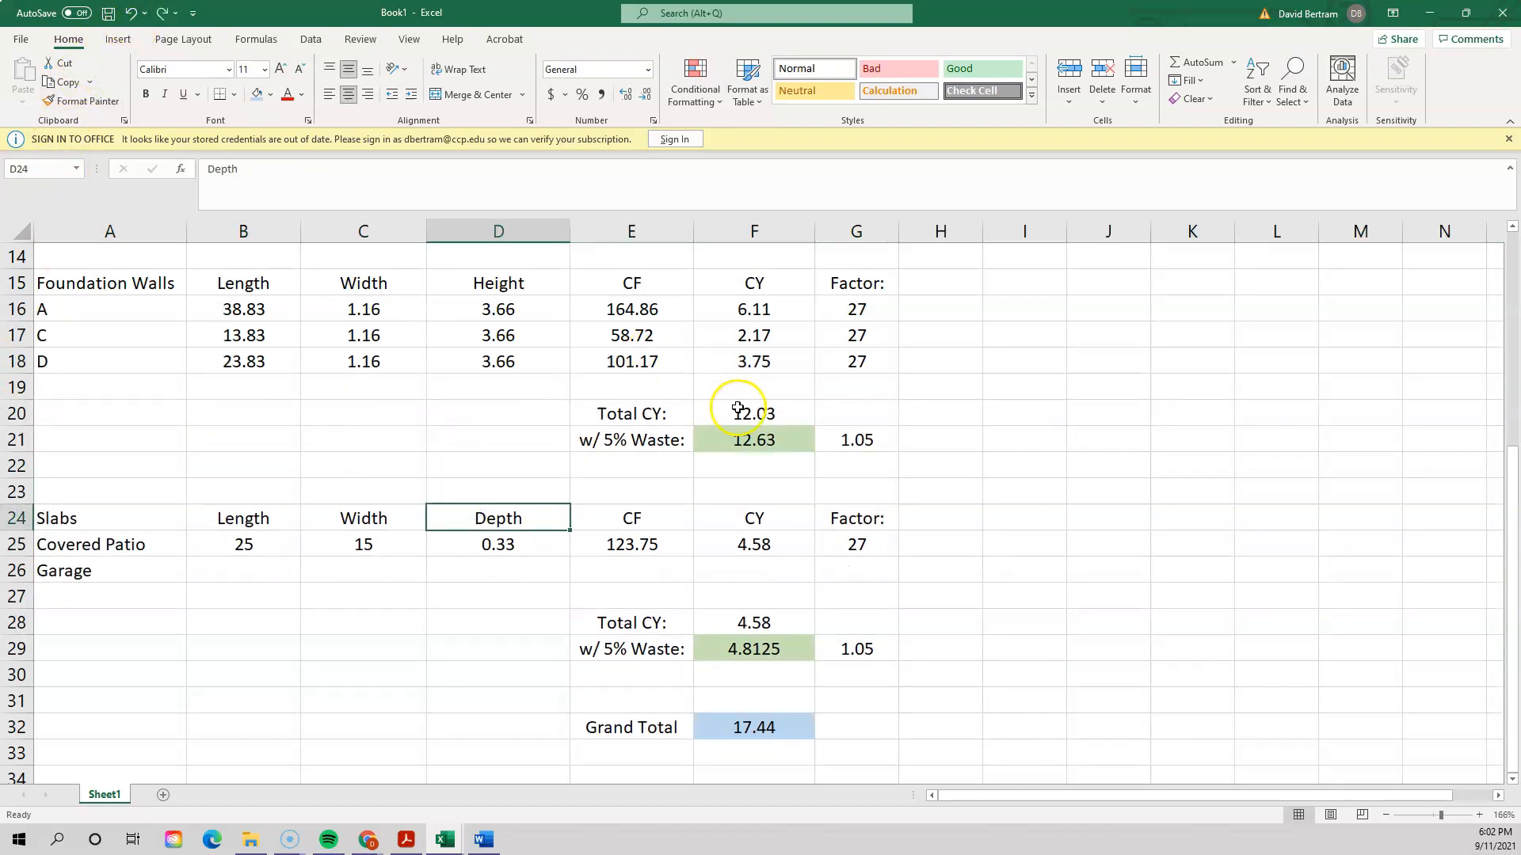